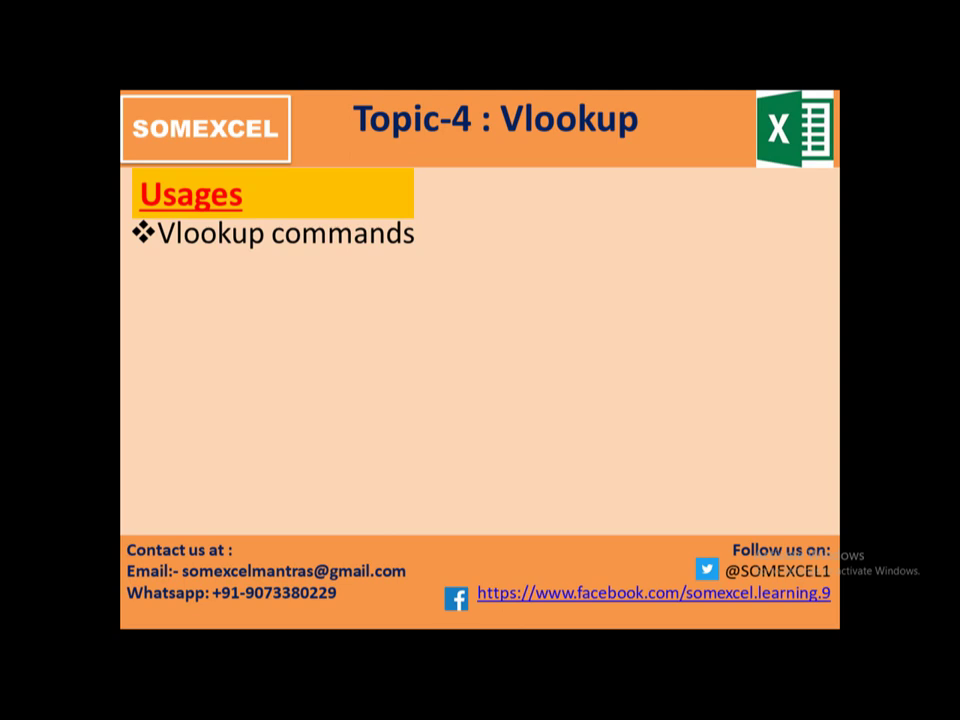
Advance the slide show to reveal the next bullet of the Usages list
{"action": "key", "text": "Right"}
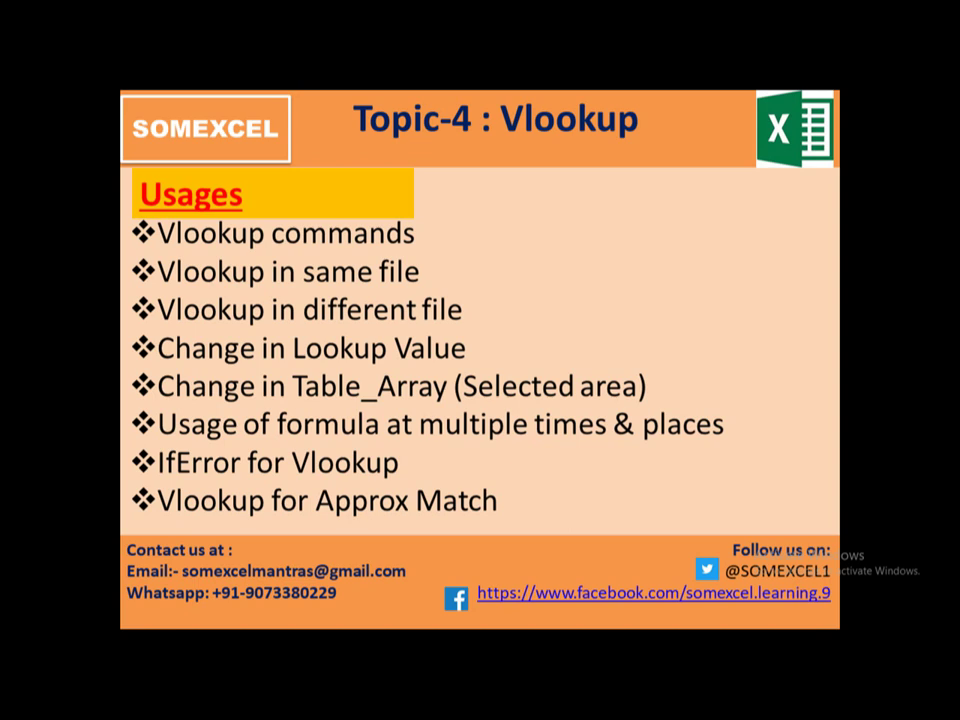
{"action": "key", "text": "Right"}
Open the Vlookup -1 workbook from the 4. Vlookup folder and show its commands sheet
{"action": "key", "text": "alt+Tab"}
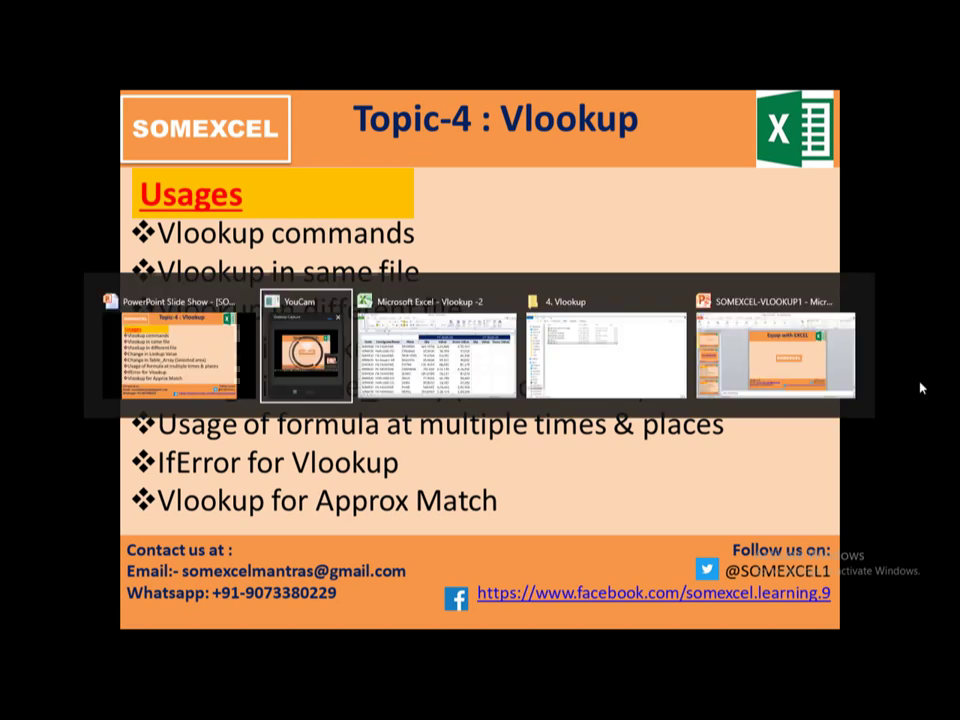
{"action": "key", "text": "alt+Tab"}
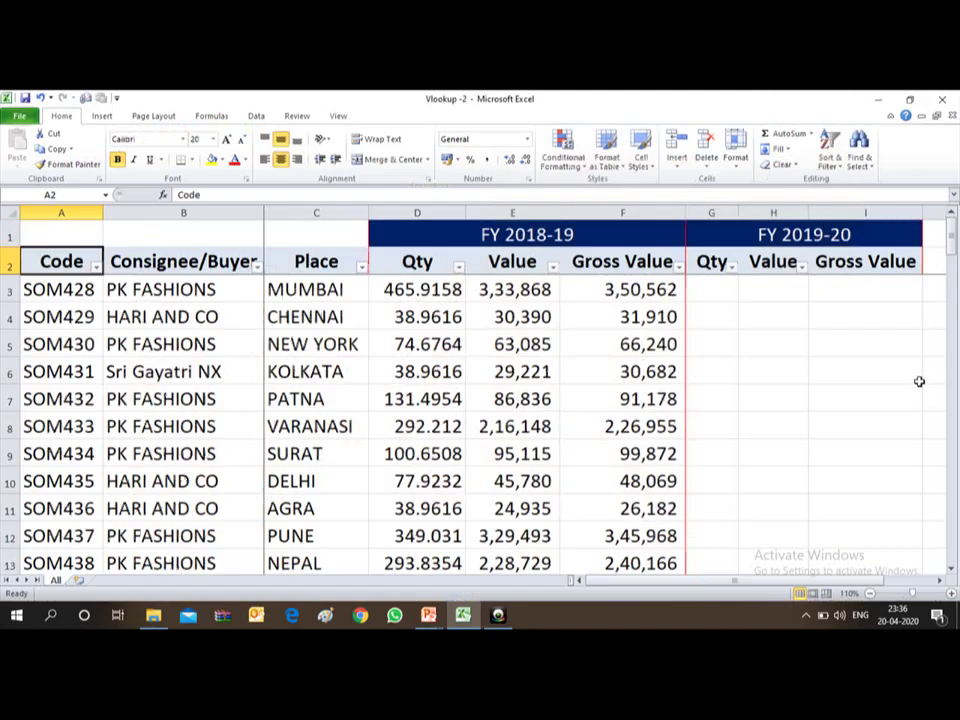
{"action": "key", "text": "alt+Tab"}
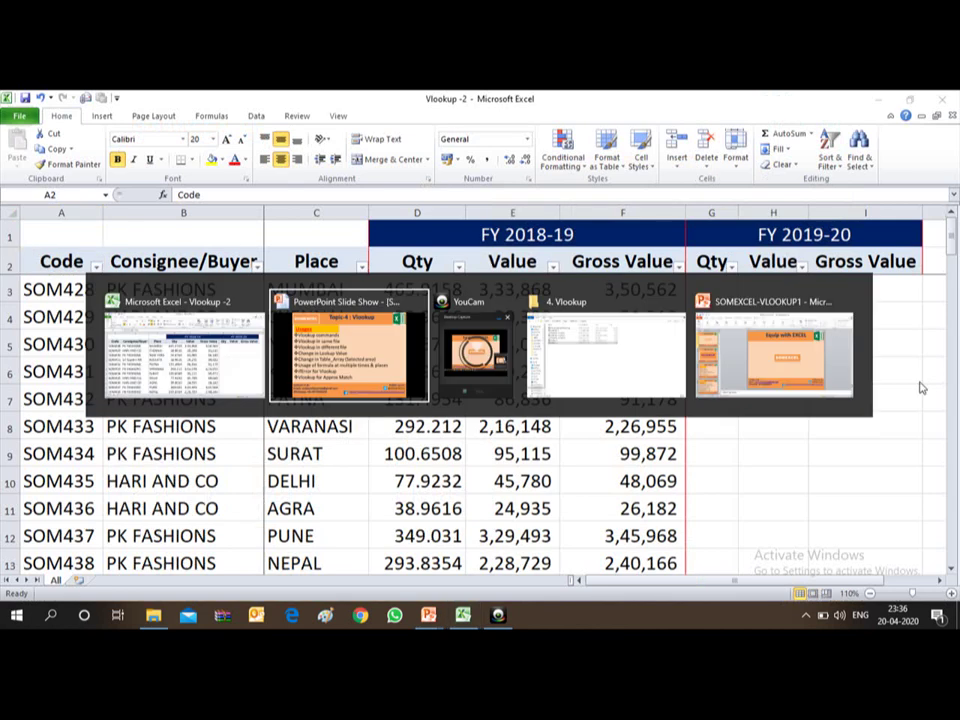
{"action": "key", "text": "alt+Tab"}
{"action": "key", "text": "alt+Tab"}
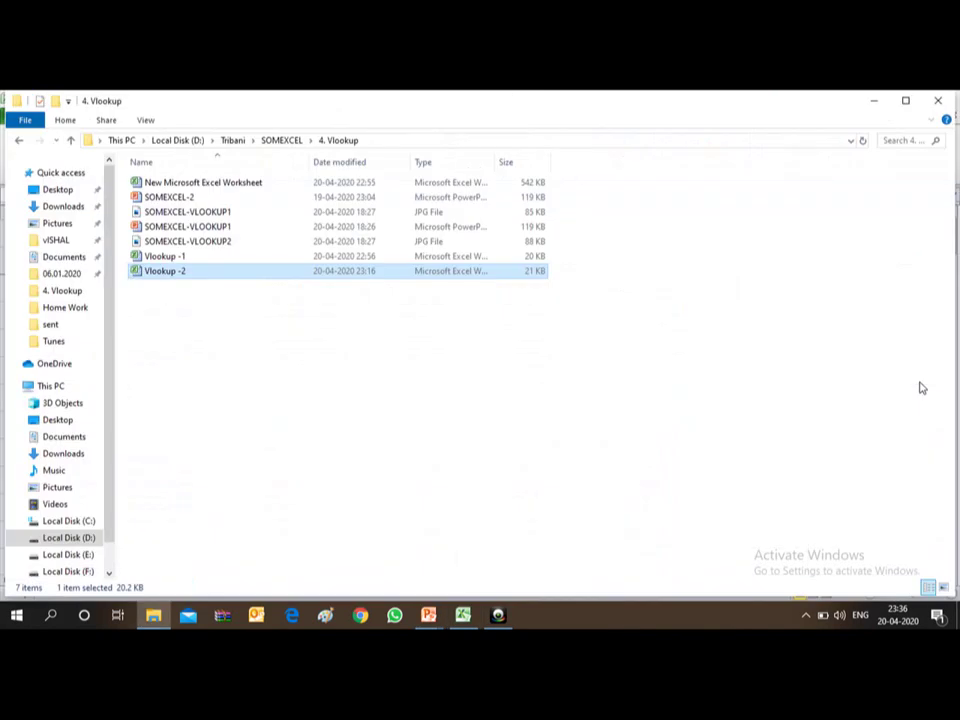
{"action": "key", "text": "Up"}
{"action": "key", "text": "Return"}
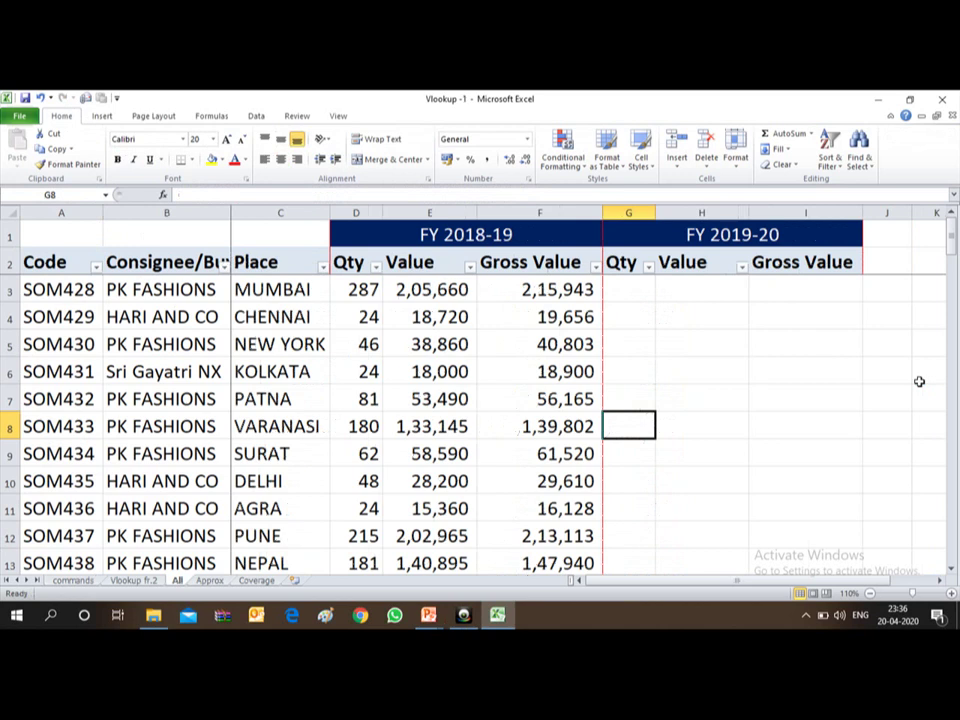
{"action": "key", "text": "ctrl+Page_Up"}
{"action": "key", "text": "ctrl+Page_Up"}
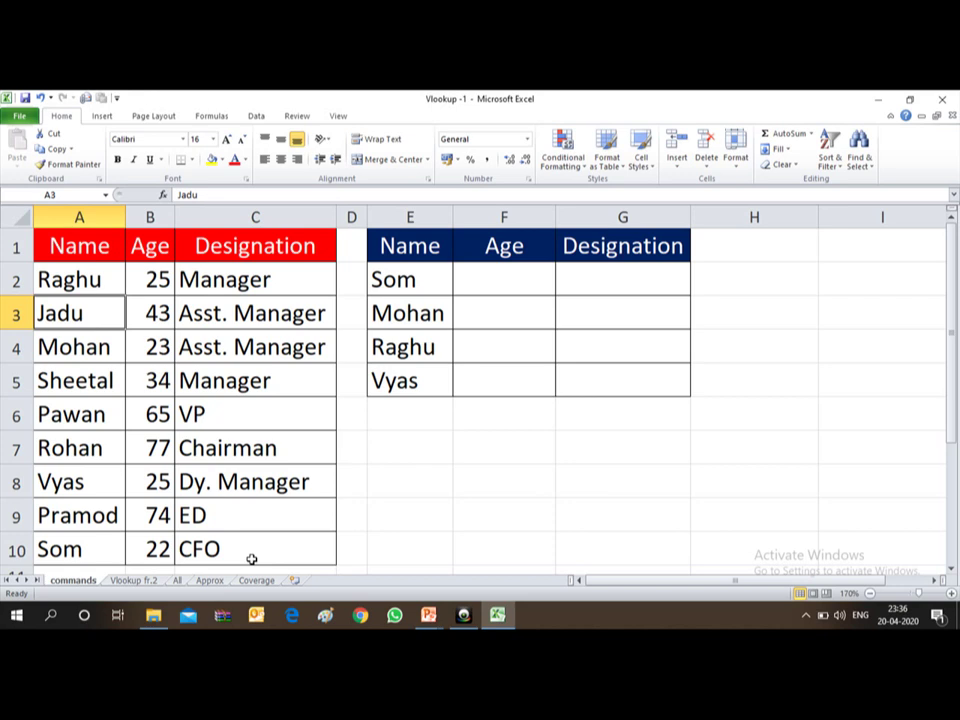
{"action": "key", "text": "Up"}
{"action": "key", "text": "Up"}
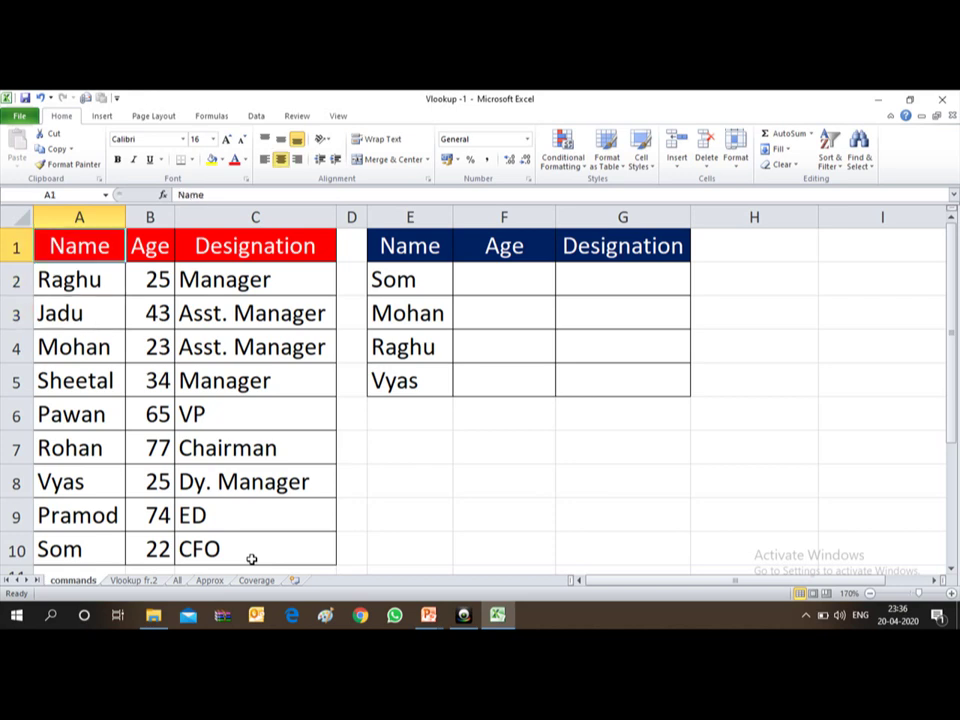
{"action": "key", "text": "Down"}
{"action": "key", "text": "Down"}
{"action": "key", "text": "Down"}
{"action": "key", "text": "Down"}
{"action": "key", "text": "Down"}
{"action": "key", "text": "Down"}
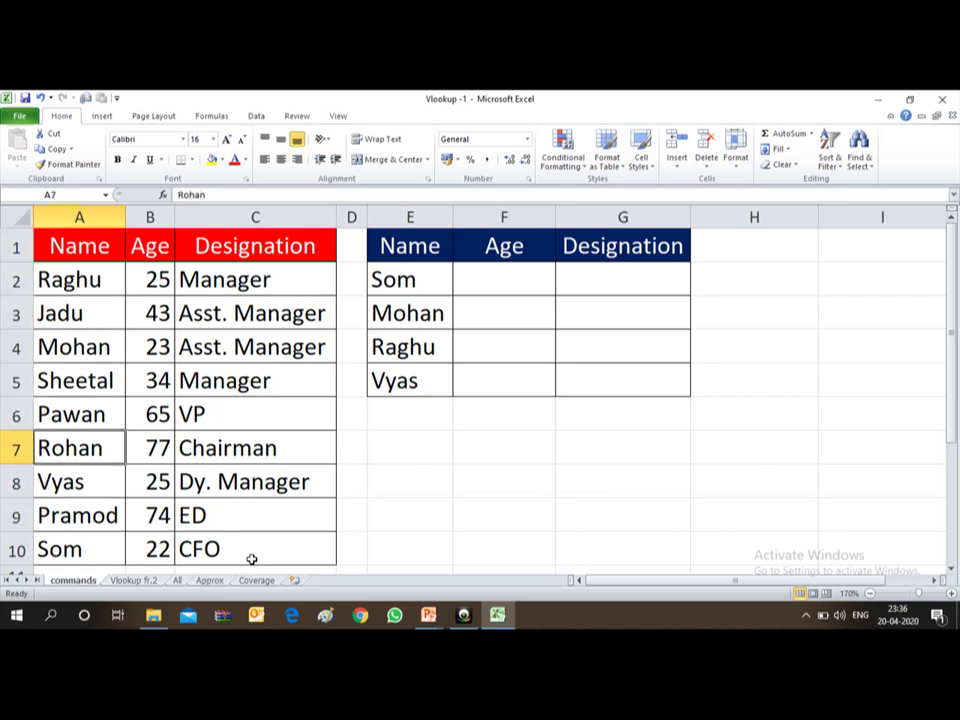
{"action": "key", "text": "Up"}
{"action": "key", "text": "Up"}
{"action": "key", "text": "Up"}
{"action": "key", "text": "Up"}
{"action": "key", "text": "Up"}
{"action": "key", "text": "Up"}
{"action": "key", "text": "Right"}
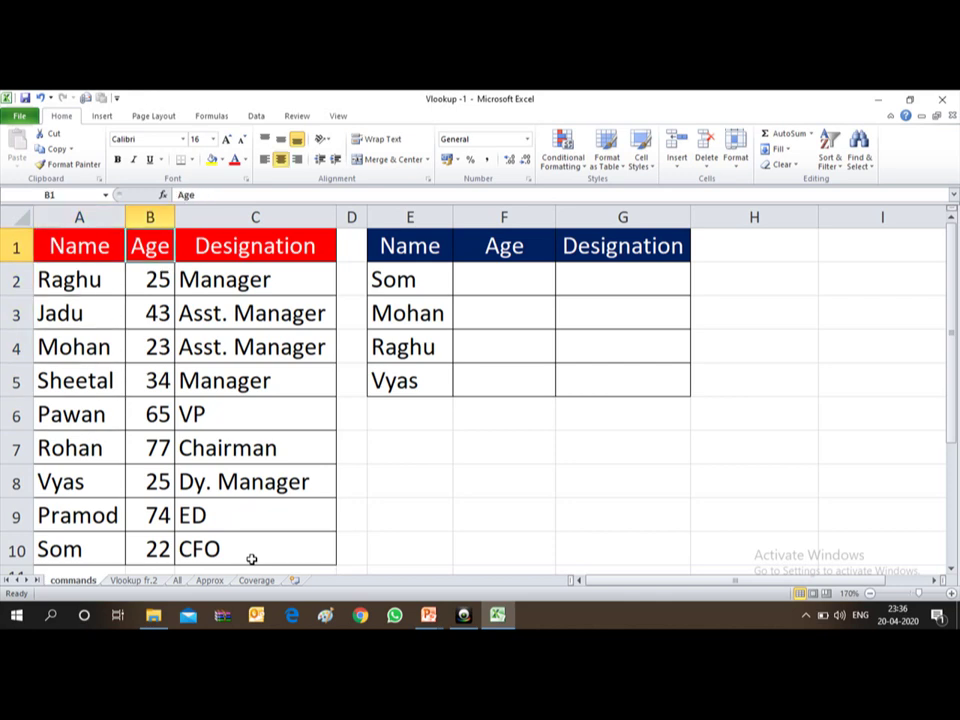
{"action": "key", "text": "Down"}
{"action": "key", "text": "Down"}
{"action": "key", "text": "Down"}
{"action": "key", "text": "Down"}
{"action": "key", "text": "Down"}
{"action": "key", "text": "Up"}
{"action": "key", "text": "Up"}
{"action": "key", "text": "Up"}
{"action": "key", "text": "Up"}
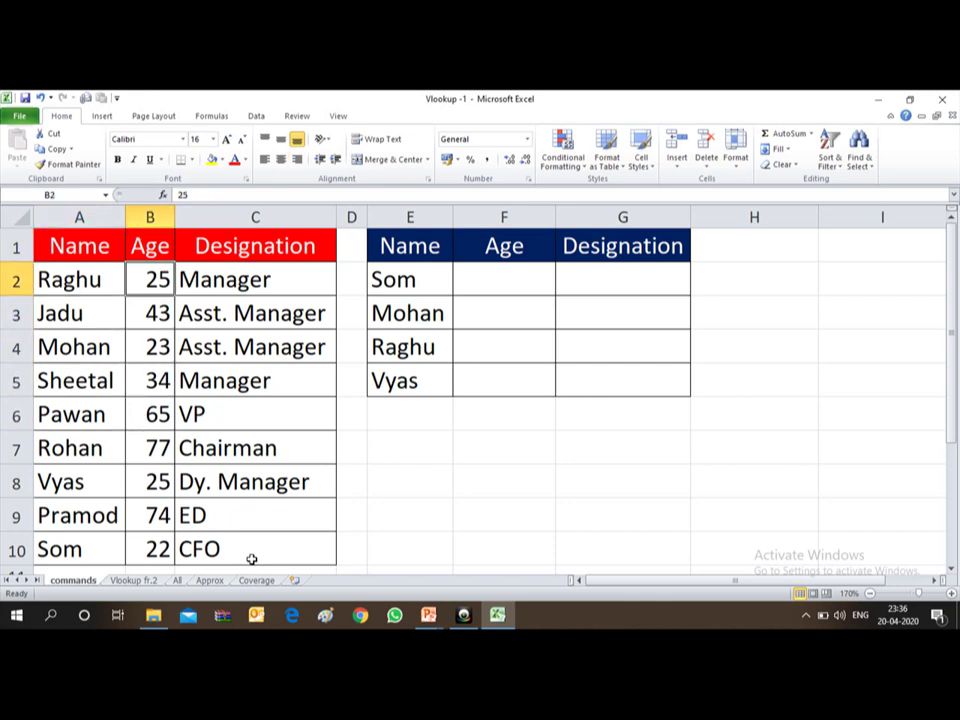
{"action": "key", "text": "Right"}
{"action": "key", "text": "Up"}
{"action": "key", "text": "Down"}
{"action": "key", "text": "Down"}
{"action": "key", "text": "Down"}
{"action": "key", "text": "Down"}
{"action": "key", "text": "Down"}
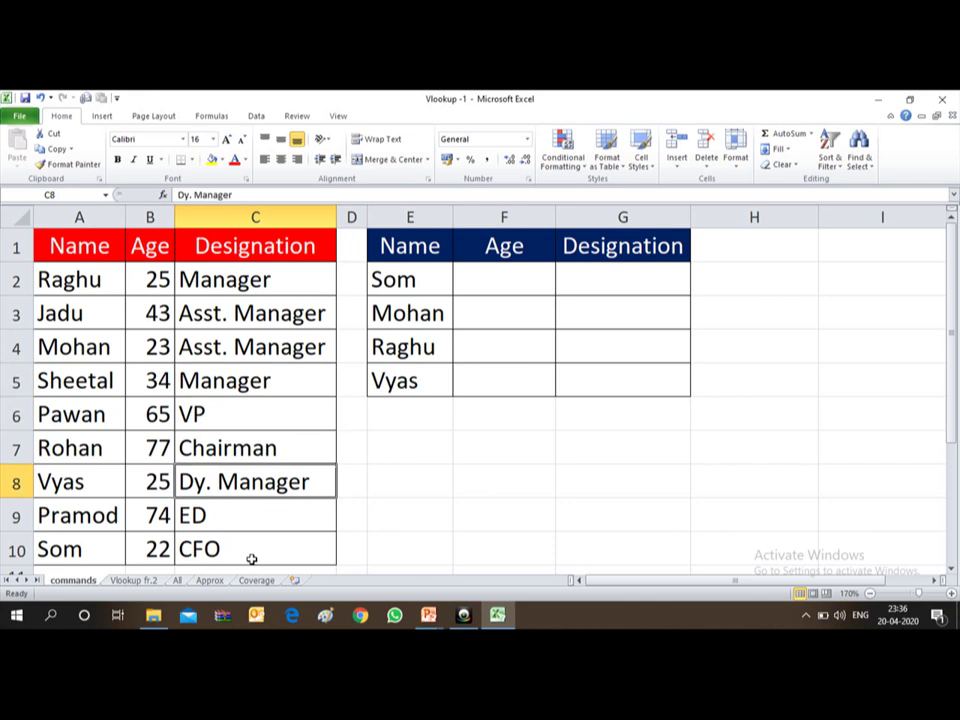
{"action": "key", "text": "Down"}
{"action": "key", "text": "Up"}
{"action": "key", "text": "Up"}
{"action": "key", "text": "Up"}
{"action": "key", "text": "Up"}
{"action": "key", "text": "Up"}
{"action": "key", "text": "Up"}
{"action": "key", "text": "Up"}
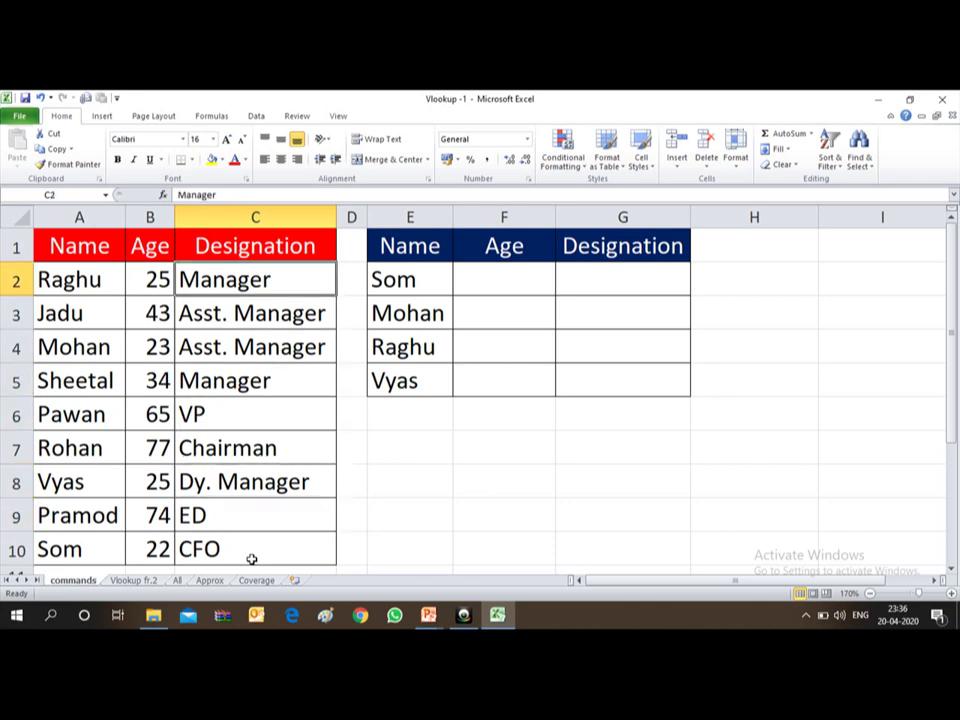
{"action": "key", "text": "Right"}
{"action": "key", "text": "Right"}
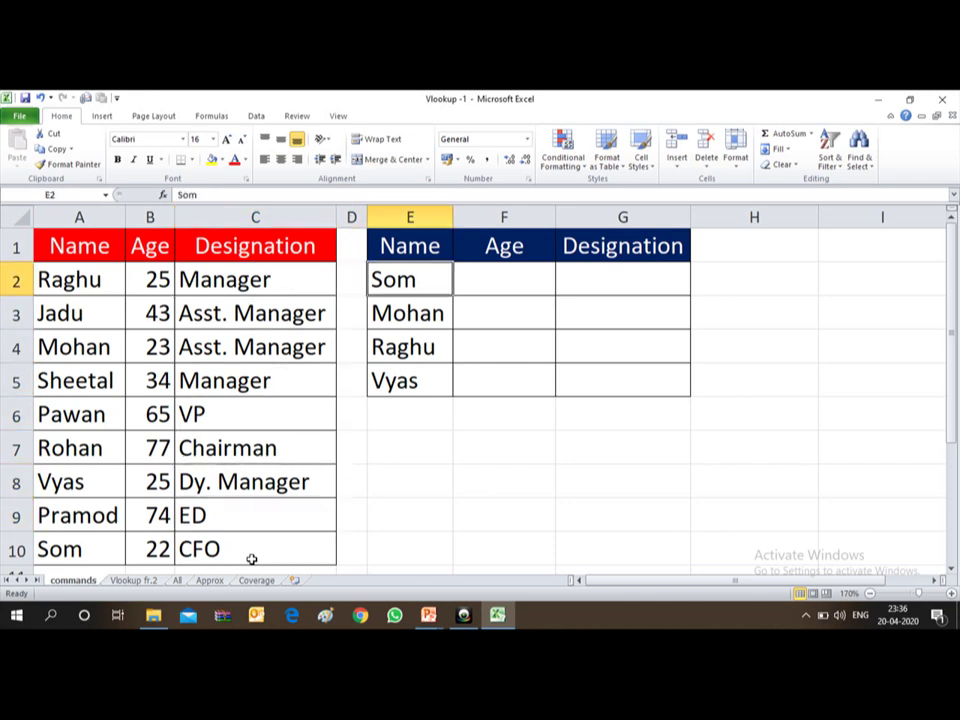
{"action": "key", "text": "Right"}
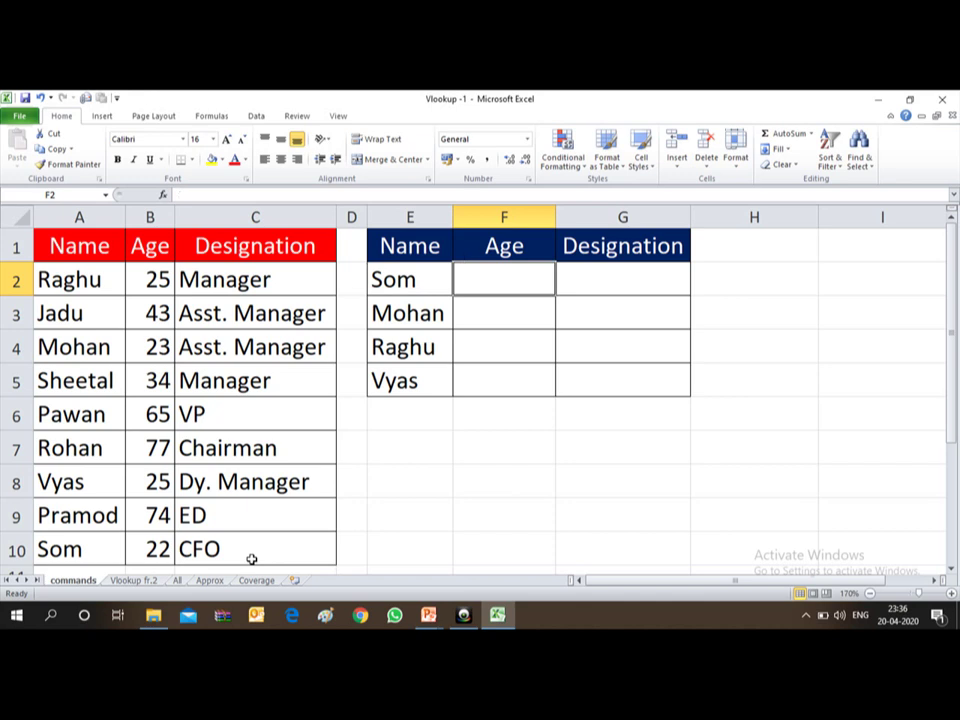
{"action": "key", "text": "Left"}
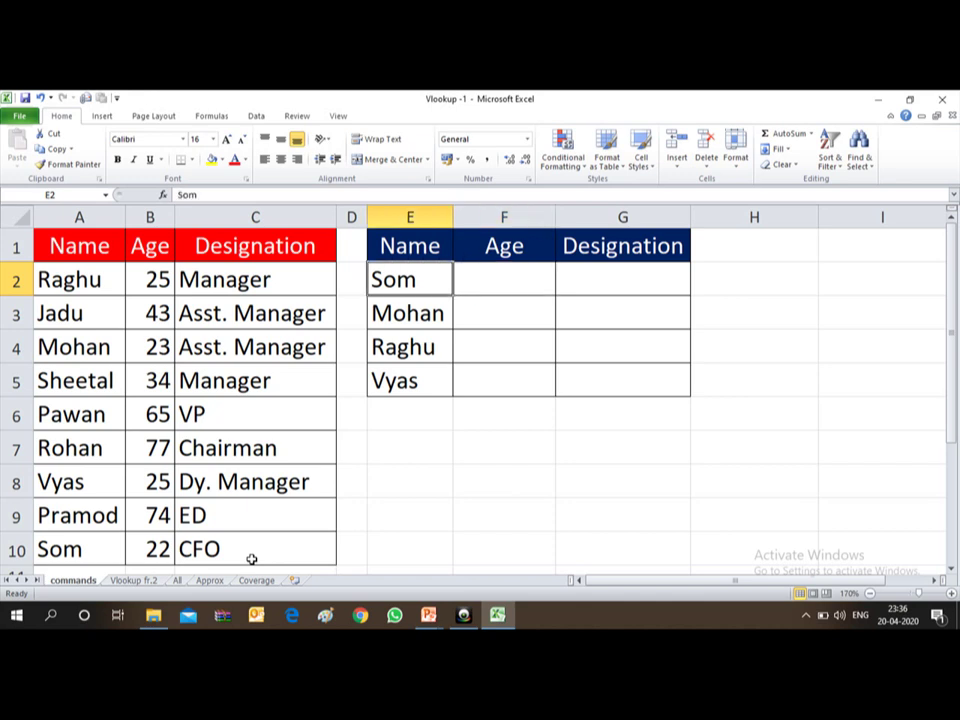
{"action": "key", "text": "Right"}
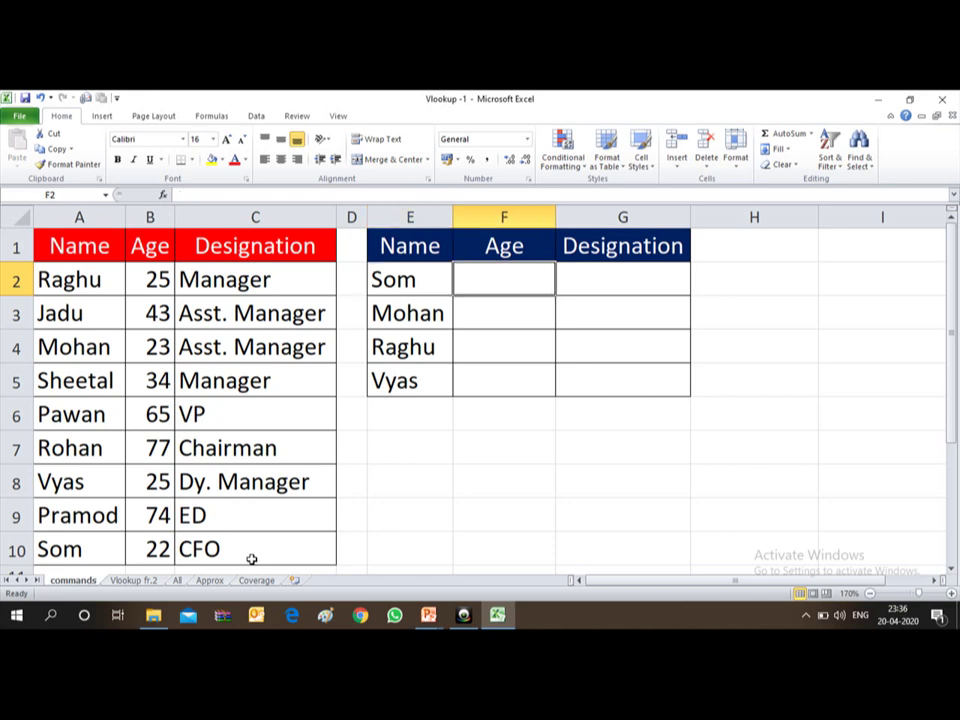
{"action": "key", "text": "Right"}
{"action": "key", "text": "Left"}
{"action": "key", "text": "Left"}
{"action": "key", "text": "Left"}
{"action": "key", "text": "Left"}
{"action": "key", "text": "Left"}
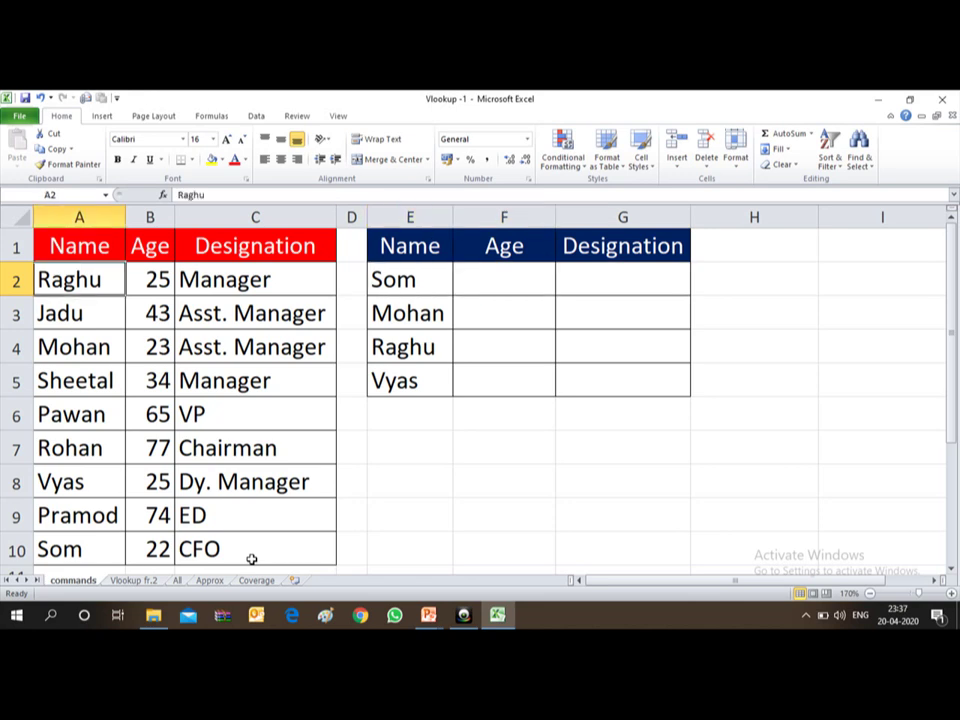
{"action": "key", "text": "Down"}
{"action": "key", "text": "Down"}
{"action": "key", "text": "Down"}
{"action": "key", "text": "Down"}
{"action": "key", "text": "Down"}
{"action": "key", "text": "Down"}
{"action": "key", "text": "Down"}
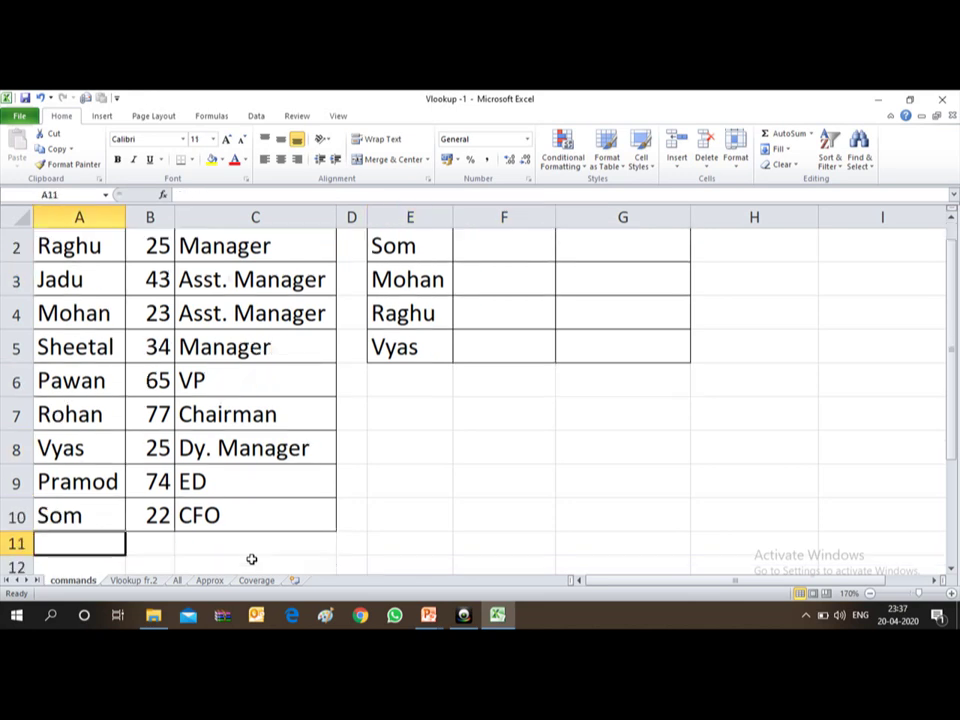
{"action": "key", "text": "Up"}
{"action": "key", "text": "Right"}
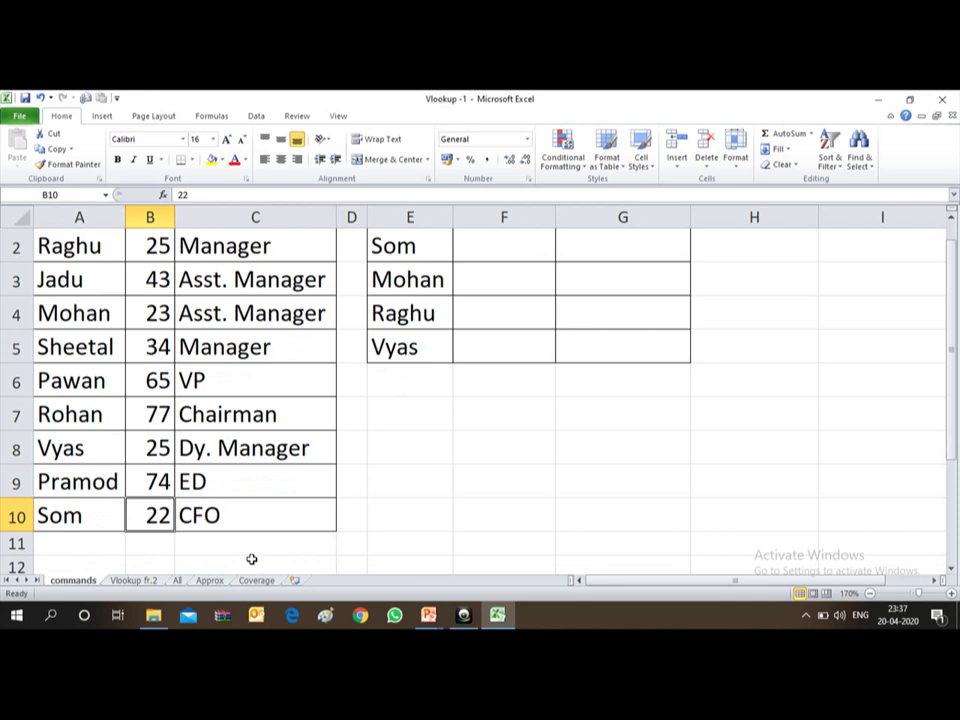
{"action": "key", "text": "Right"}
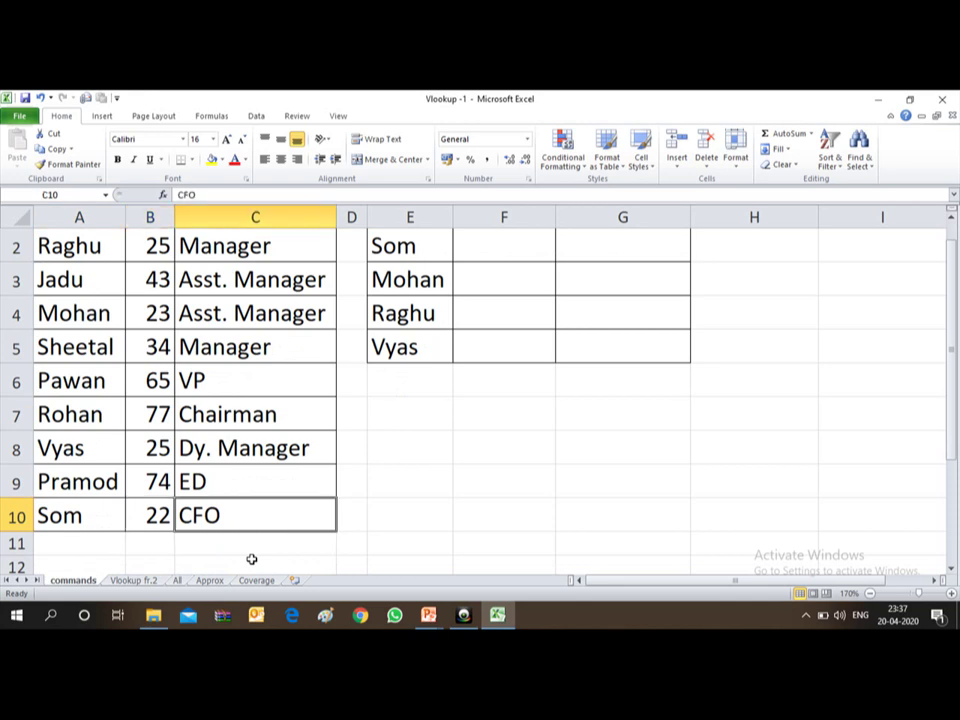
{"action": "key", "text": "Up"}
{"action": "key", "text": "ctrl+Up"}
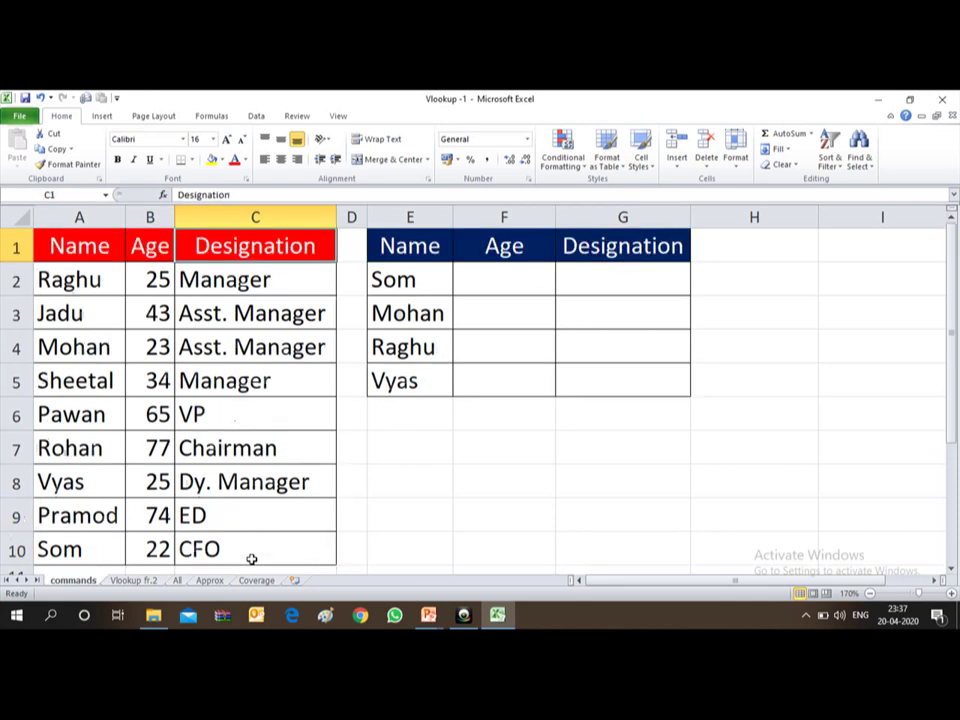
{"action": "key", "text": "Down"}
{"action": "key", "text": "Right"}
{"action": "key", "text": "Right"}
{"action": "key", "text": "Right"}
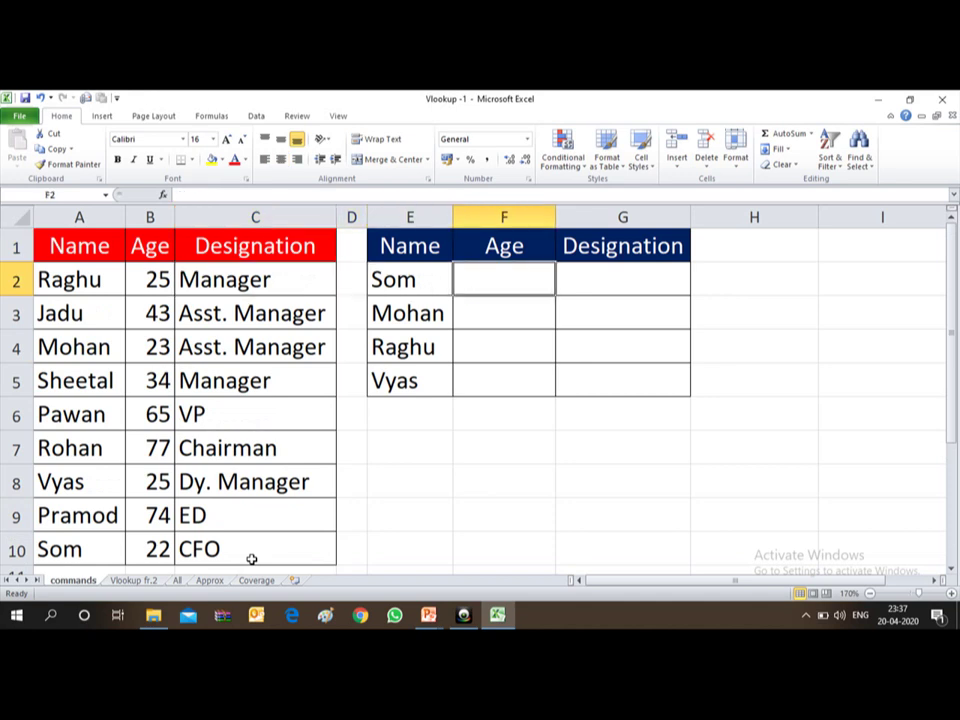
{"action": "key", "text": "Right"}
{"action": "key", "text": "Left"}
Insert a VLOOKUP function into F2 from Formulas > Lookup & Reference
{"action": "left_click", "coordinate": [213, 117]}
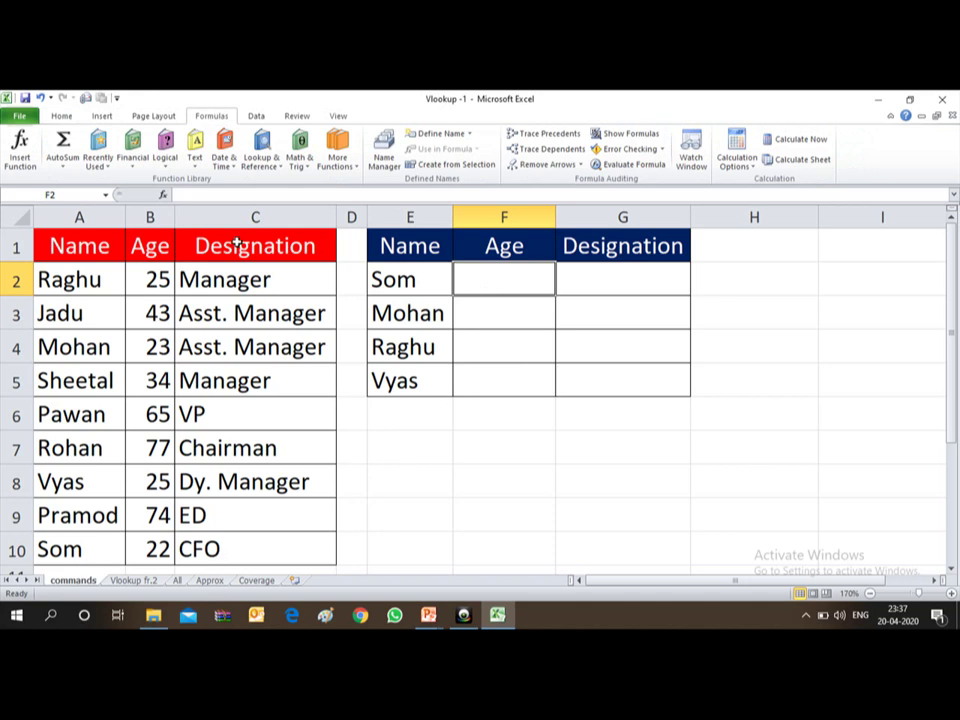
{"action": "left_click", "coordinate": [283, 173]}
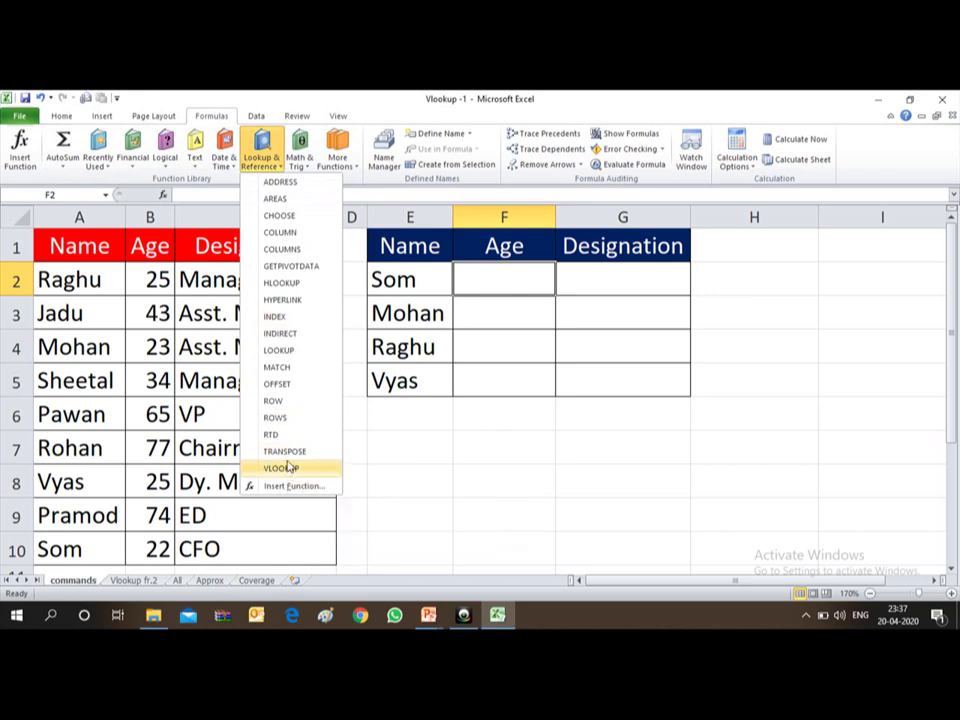
{"action": "mouse_move", "coordinate": [281, 468]}
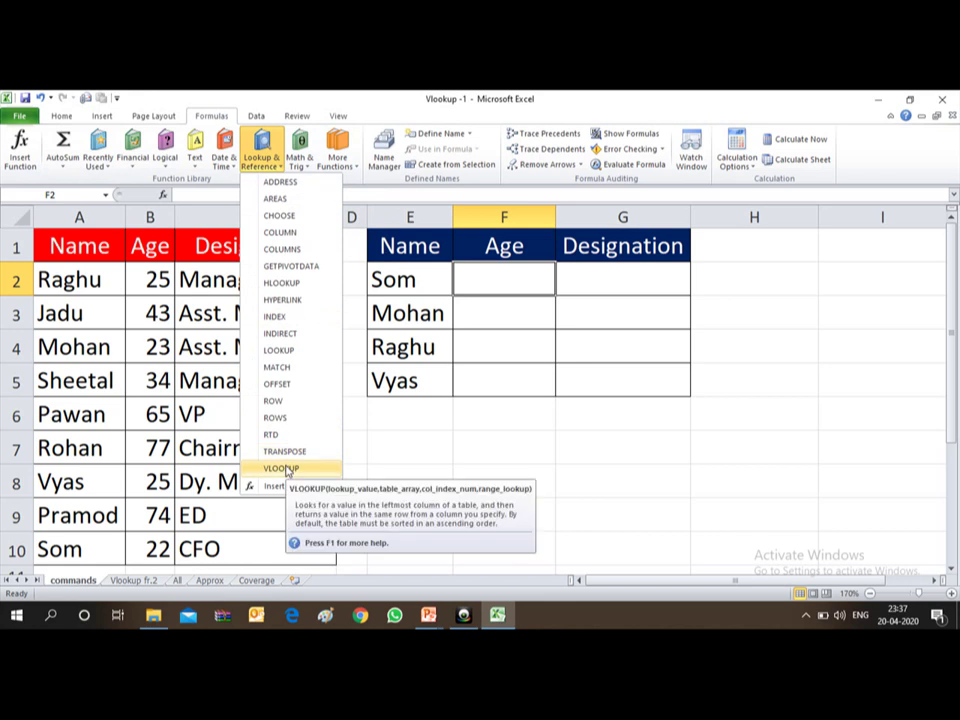
{"action": "left_click", "coordinate": [282, 468]}
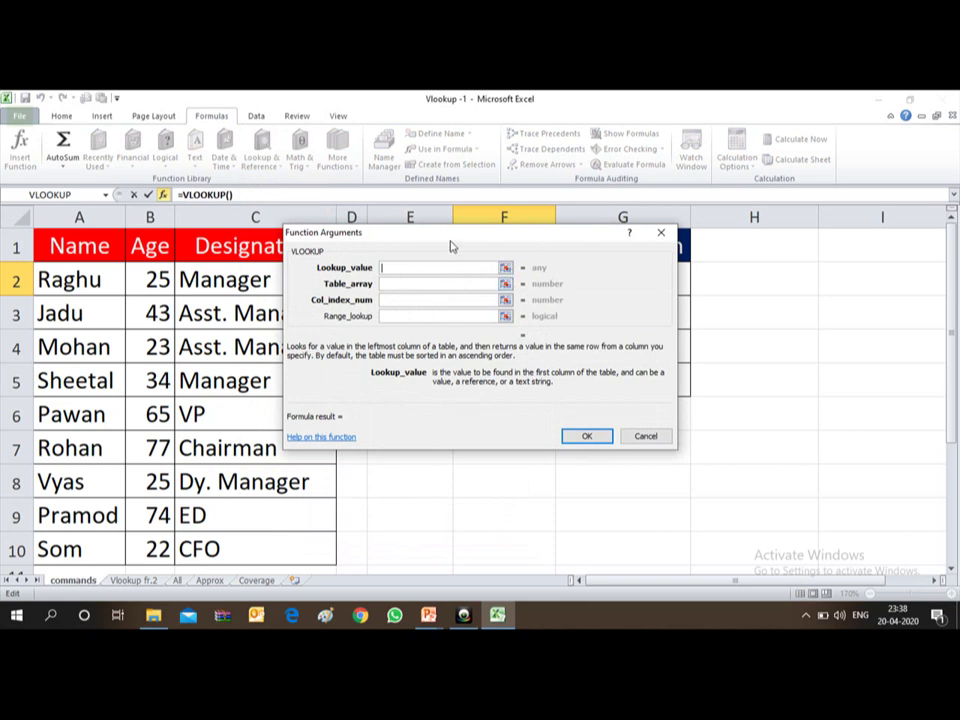
Set the VLOOKUP lookup value to E2 and the table array to A2:C10
{"action": "mouse_move", "coordinate": [455, 243]}
{"action": "left_mouse_down"}
{"action": "mouse_move", "coordinate": [787, 312]}
{"action": "mouse_move", "coordinate": [754, 242]}
{"action": "left_mouse_up"}
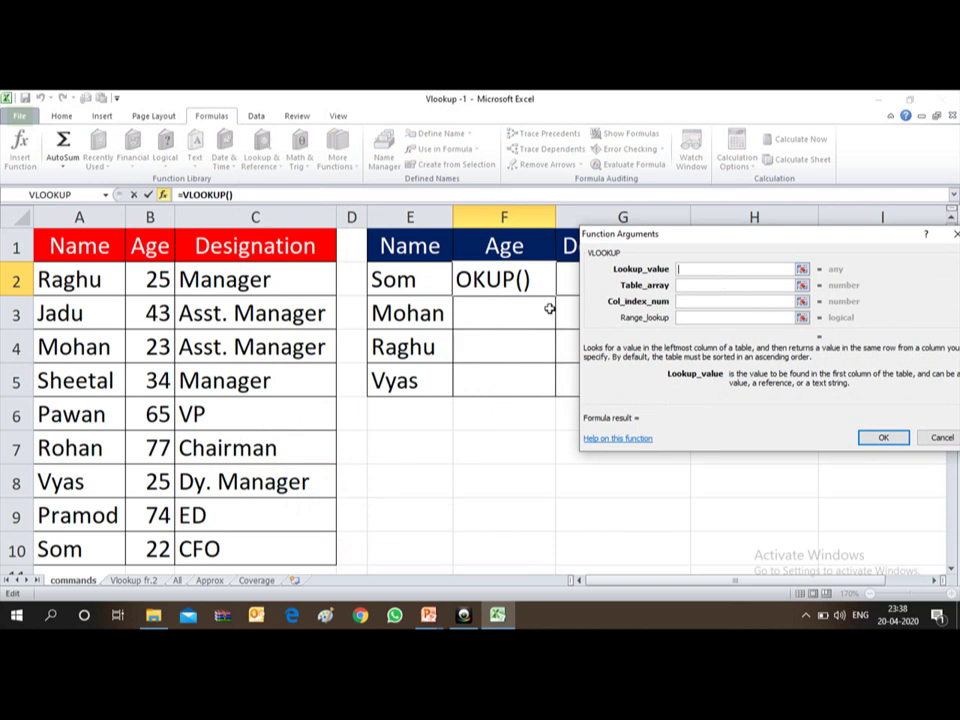
{"action": "left_click", "coordinate": [383, 279]}
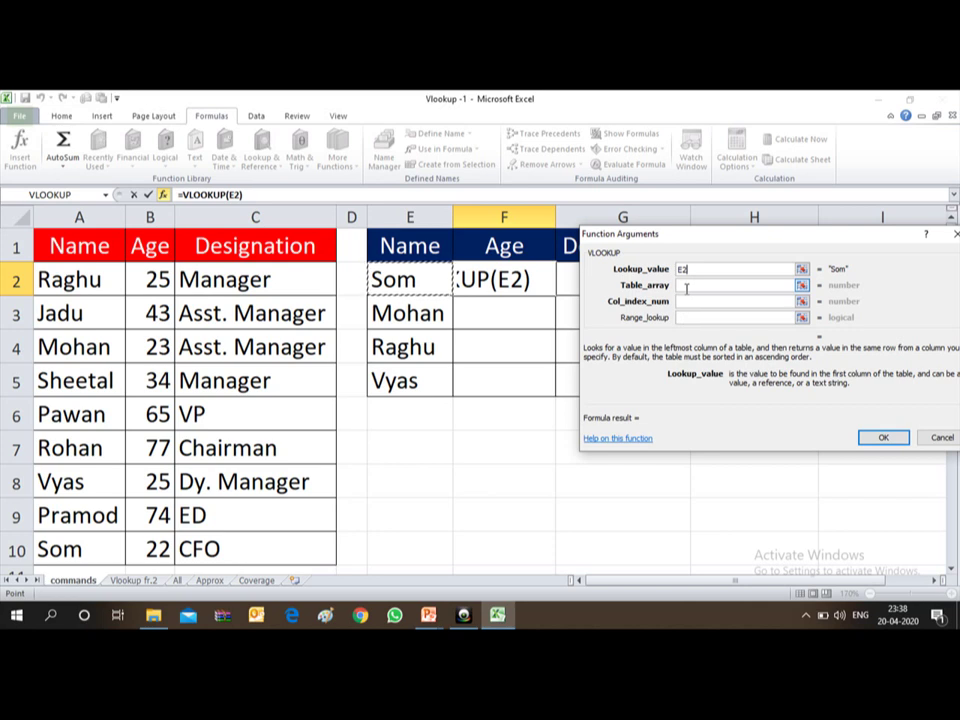
{"action": "left_click", "coordinate": [686, 287]}
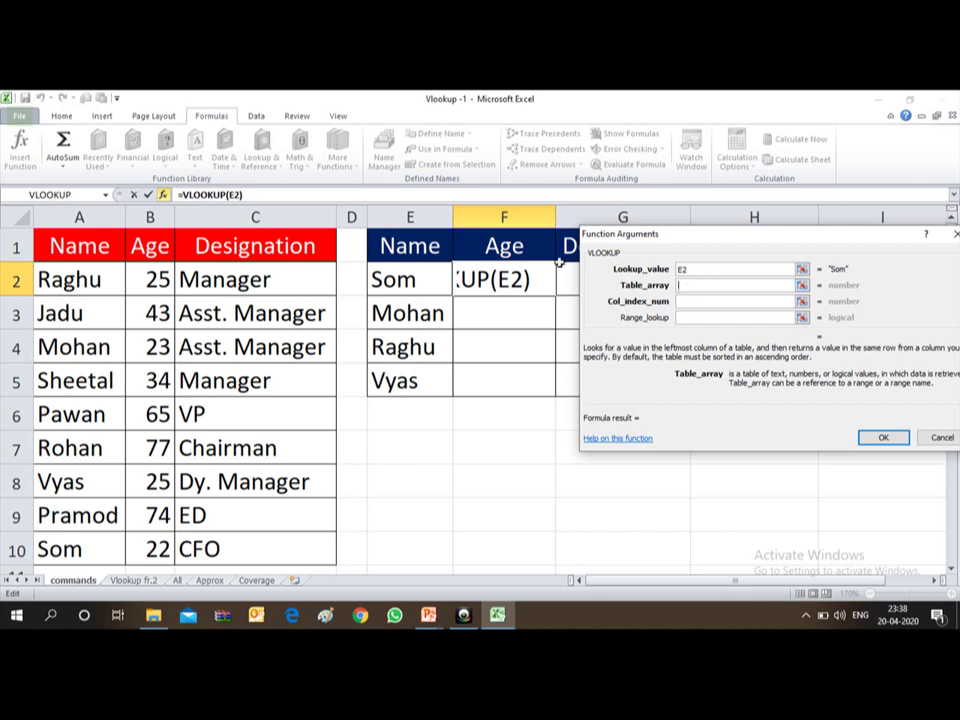
{"action": "left_click", "coordinate": [45, 282]}
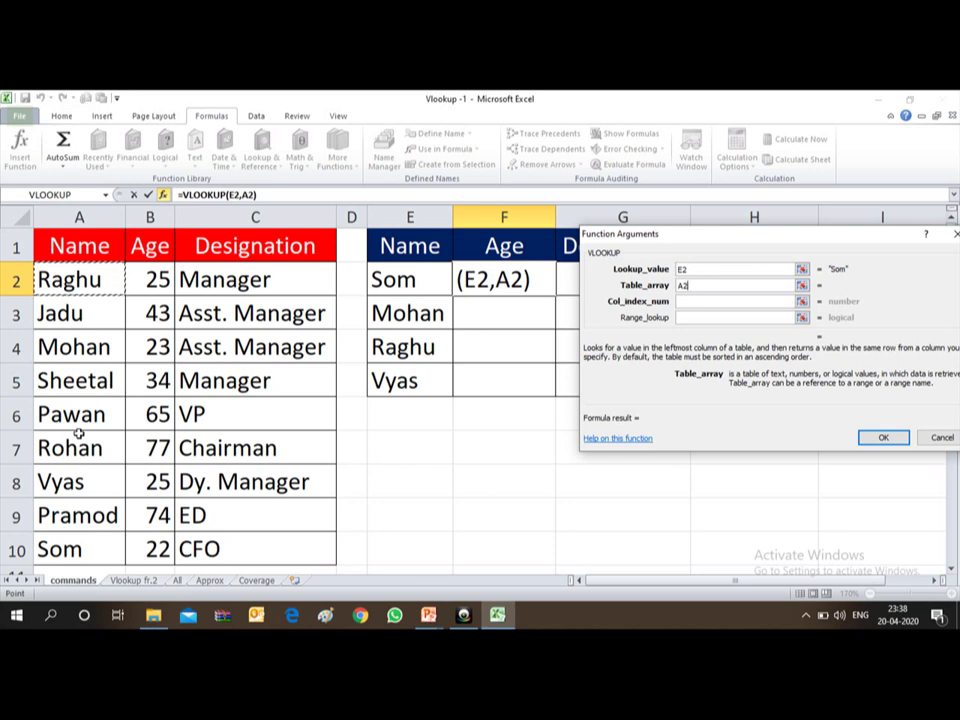
{"action": "key", "text": "shift+Right"}
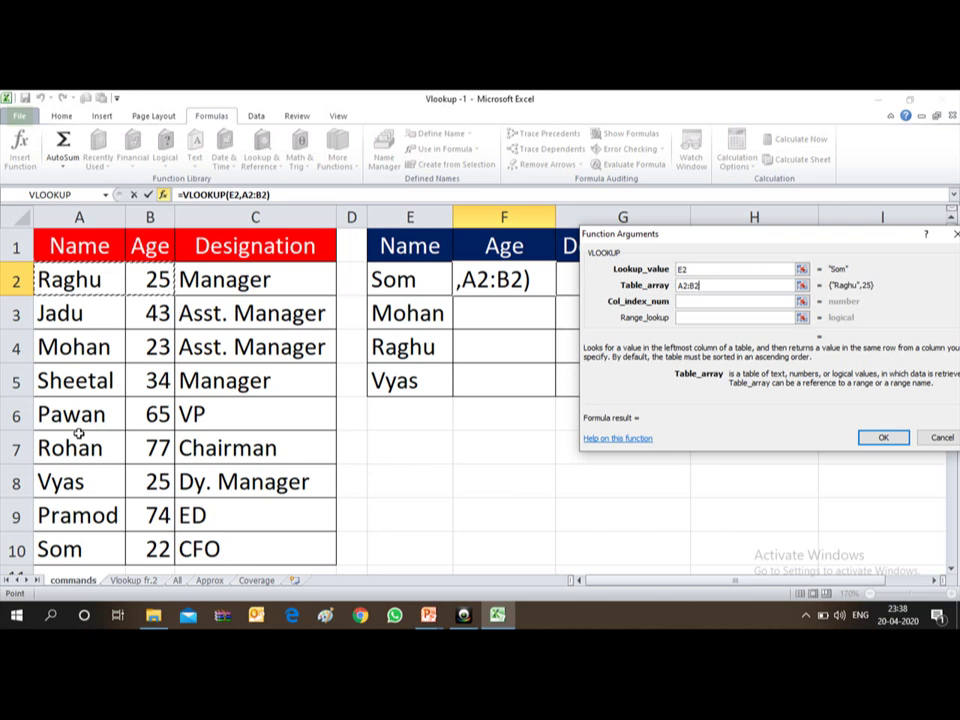
{"action": "key", "text": "shift+Right"}
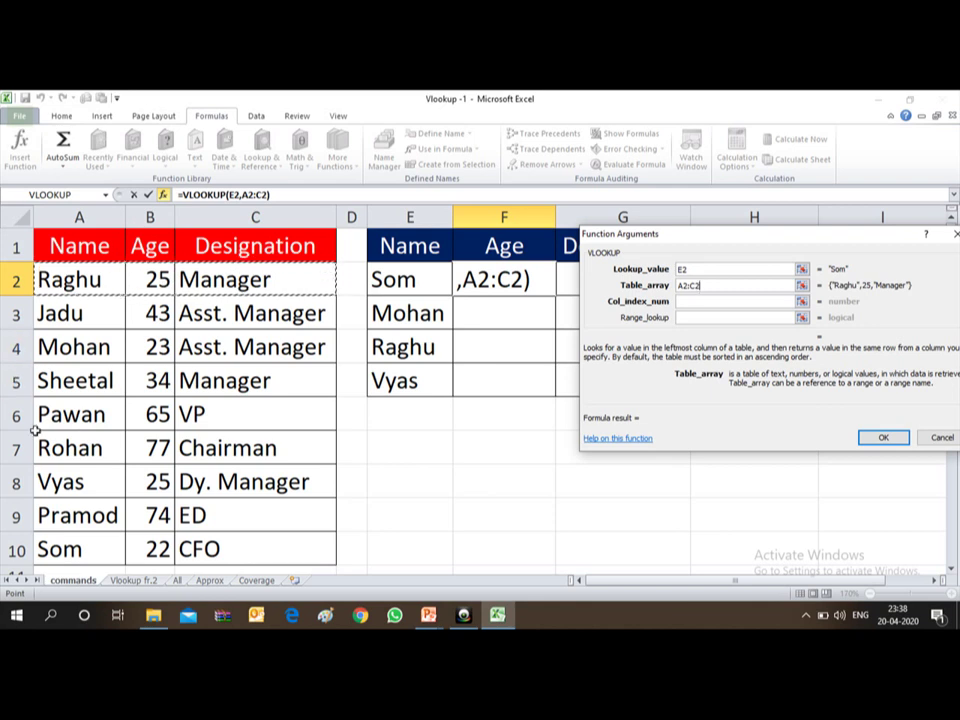
{"action": "key", "text": "shift+Down"}
{"action": "key", "text": "shift+Down"}
{"action": "key", "text": "shift+Down"}
{"action": "key", "text": "shift+Down"}
{"action": "key", "text": "shift+Down"}
{"action": "key", "text": "shift+Down"}
{"action": "key", "text": "shift+Down"}
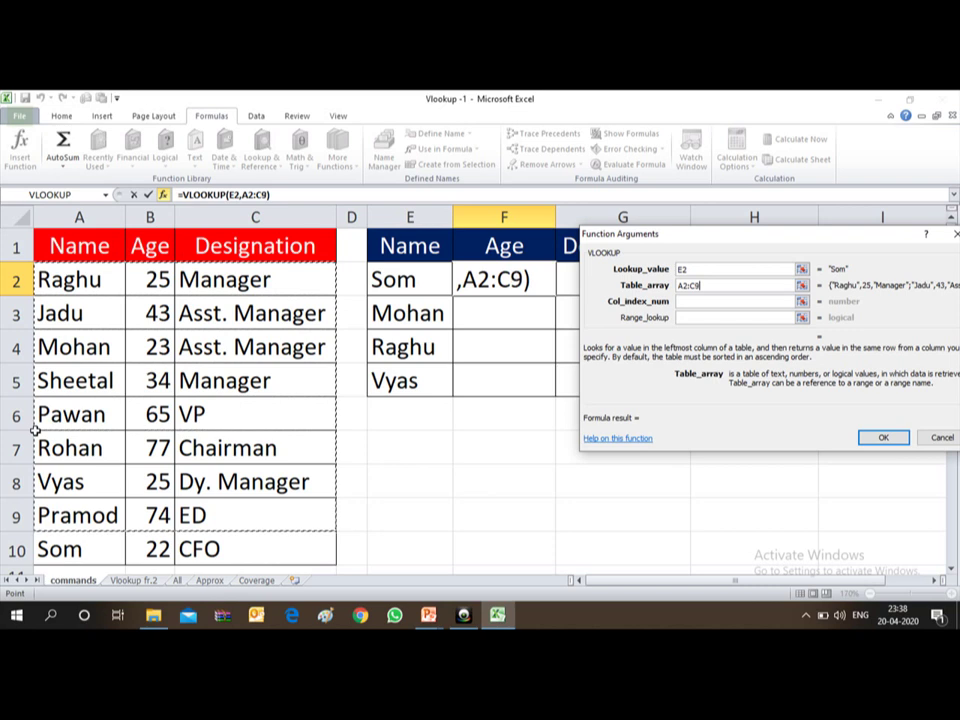
{"action": "key", "text": "shift+Down"}
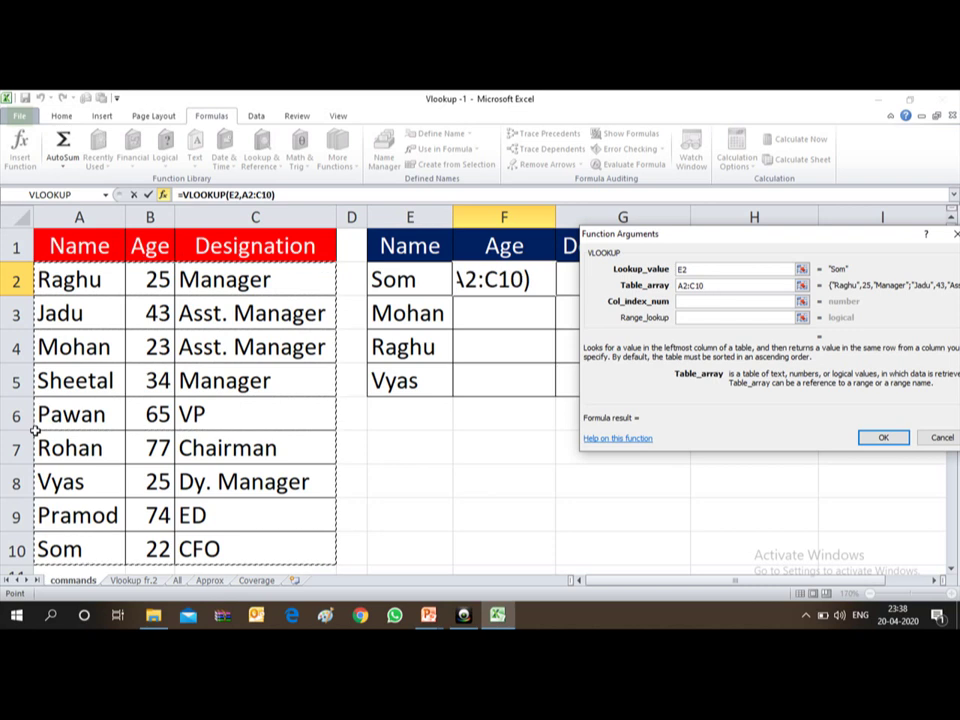
{"action": "scroll", "coordinate": [34, 430], "scroll_direction": "down", "scroll_amount": 1}
{"action": "key", "text": "shift+Up"}
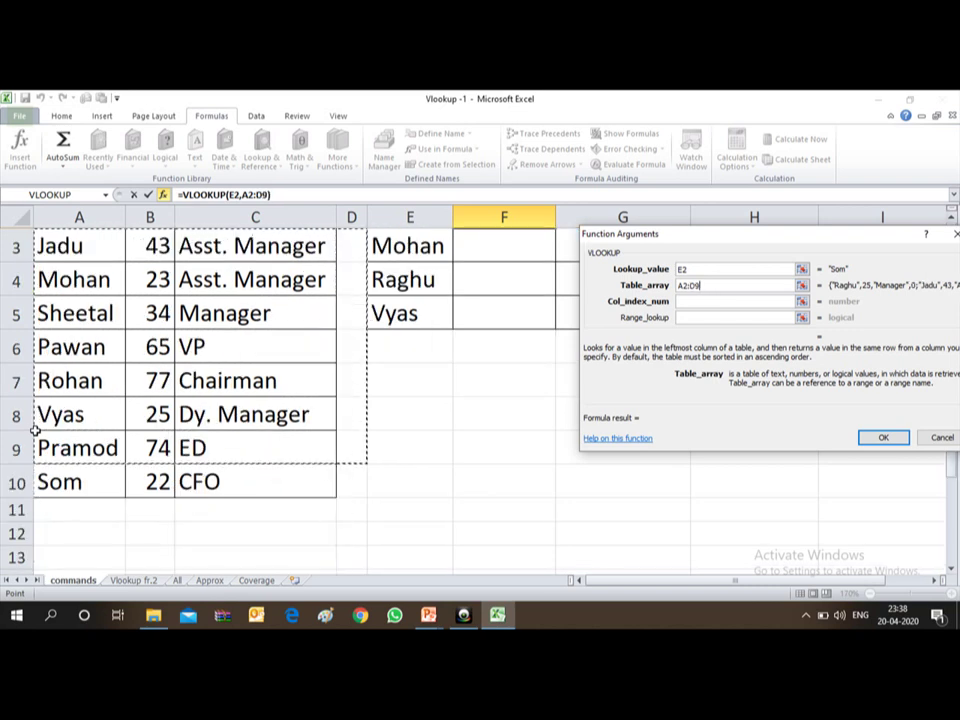
{"action": "key", "text": "shift+Left"}
{"action": "key", "text": "shift+Left"}
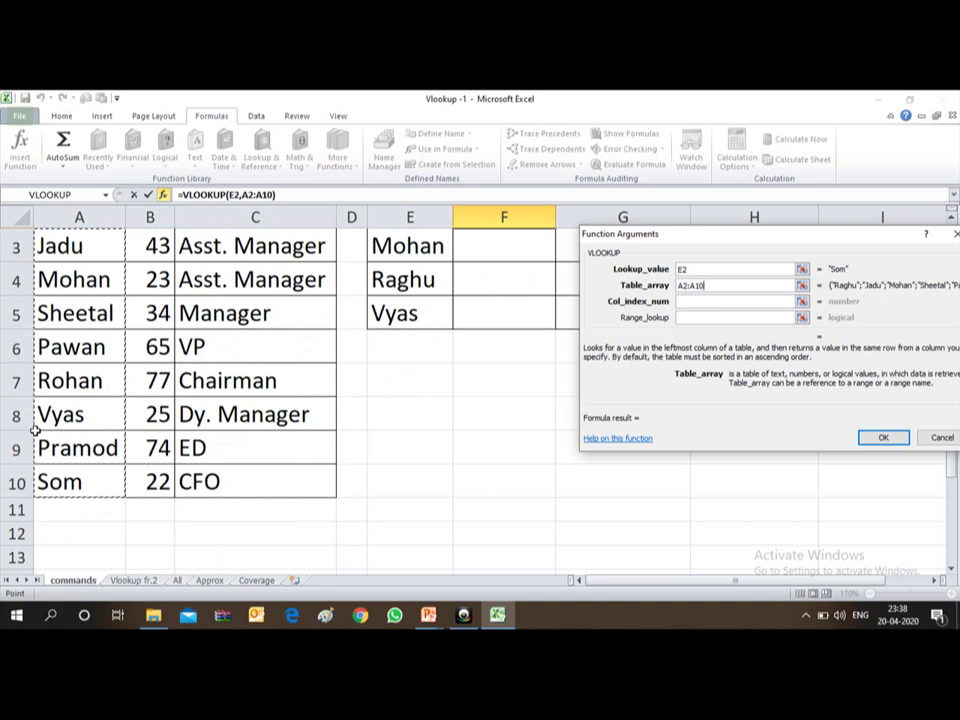
{"action": "key", "text": "shift+Right"}
{"action": "key", "text": "shift+Down"}
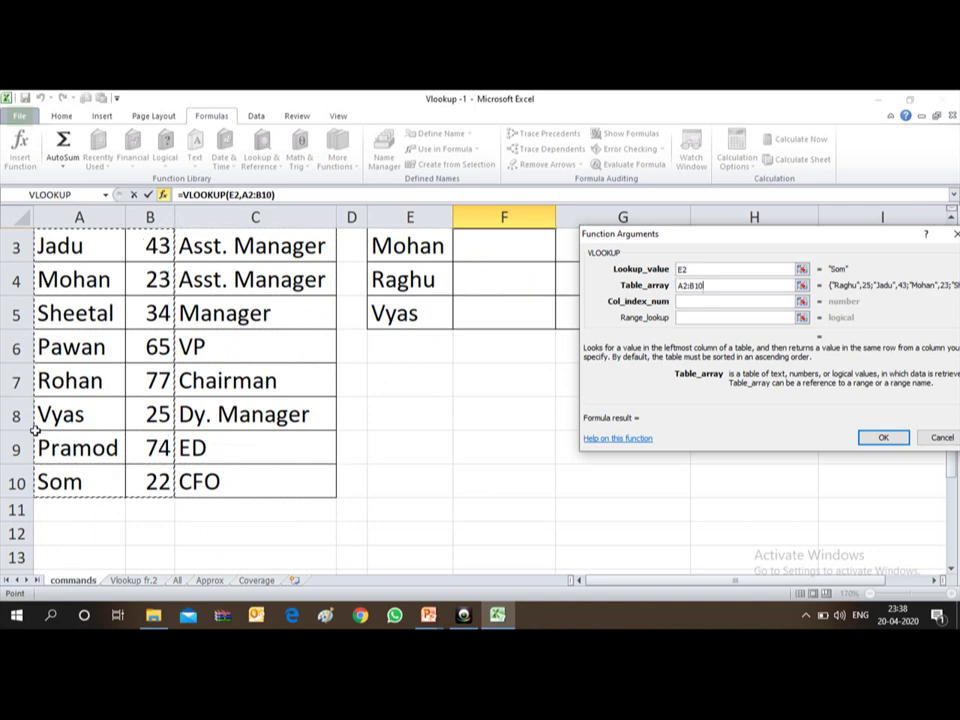
{"action": "key", "text": "shift+Right"}
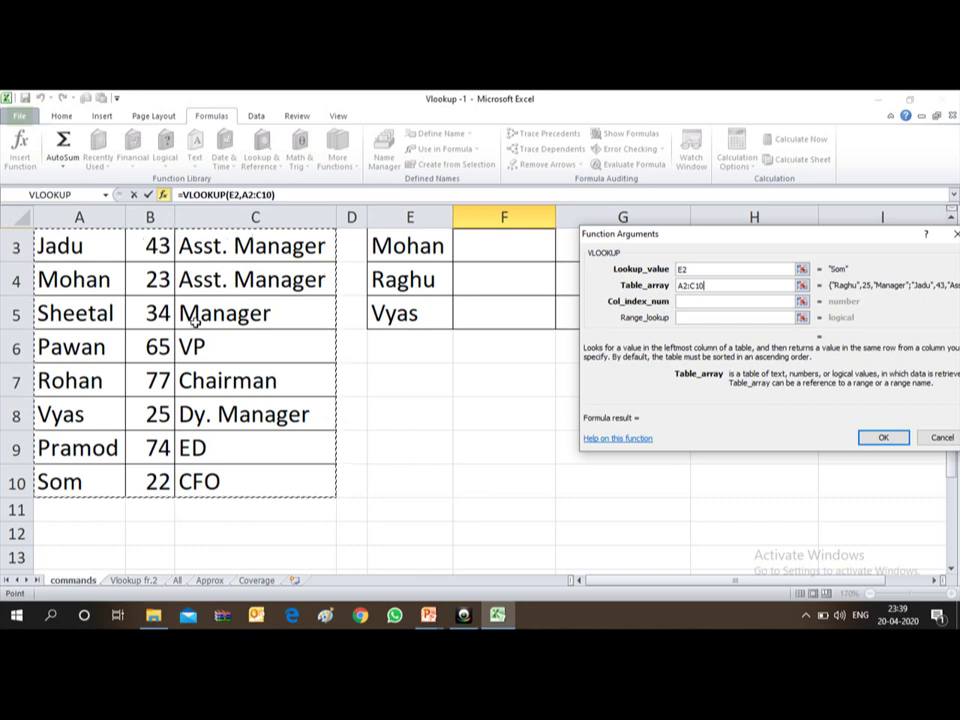
Set column index 2 and range lookup 0, then confirm the formula
{"action": "left_click", "coordinate": [685, 299]}
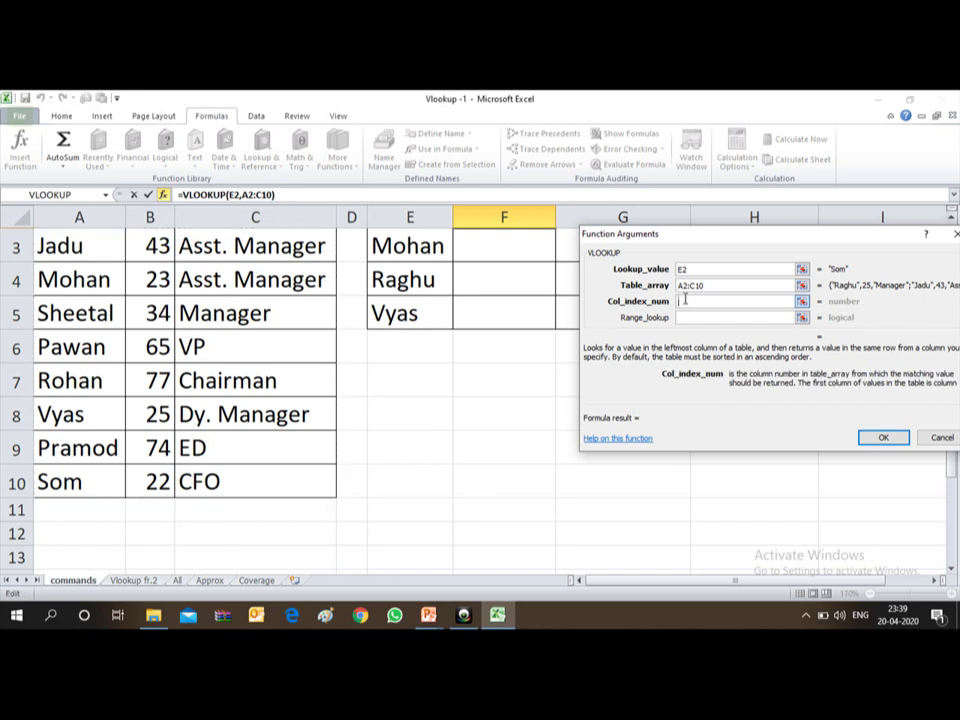
{"action": "type", "text": "2"}
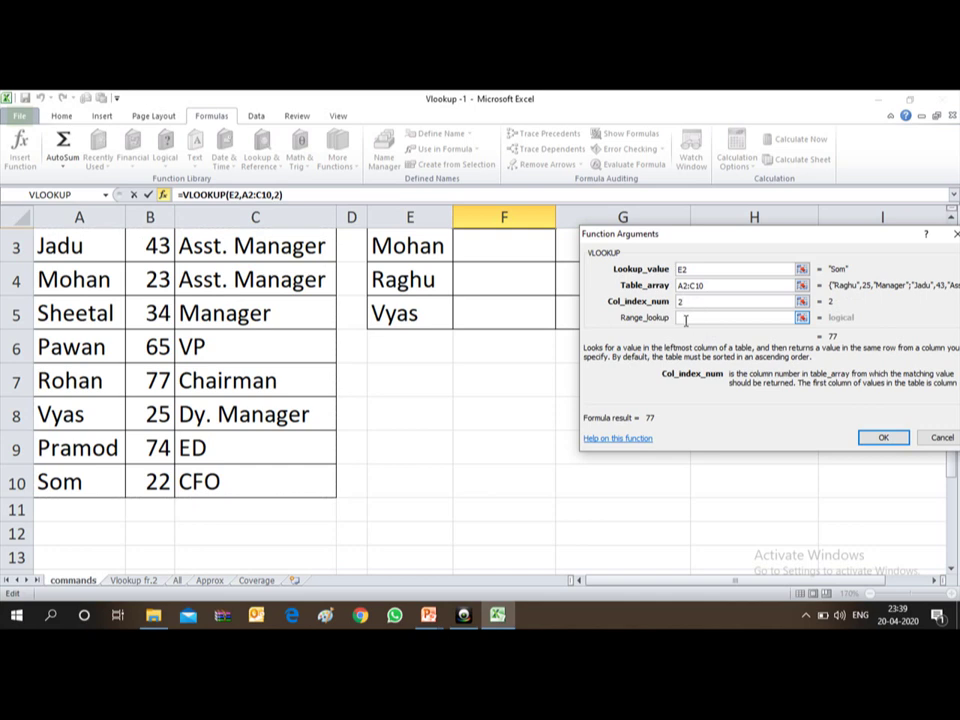
{"action": "left_click", "coordinate": [686, 320]}
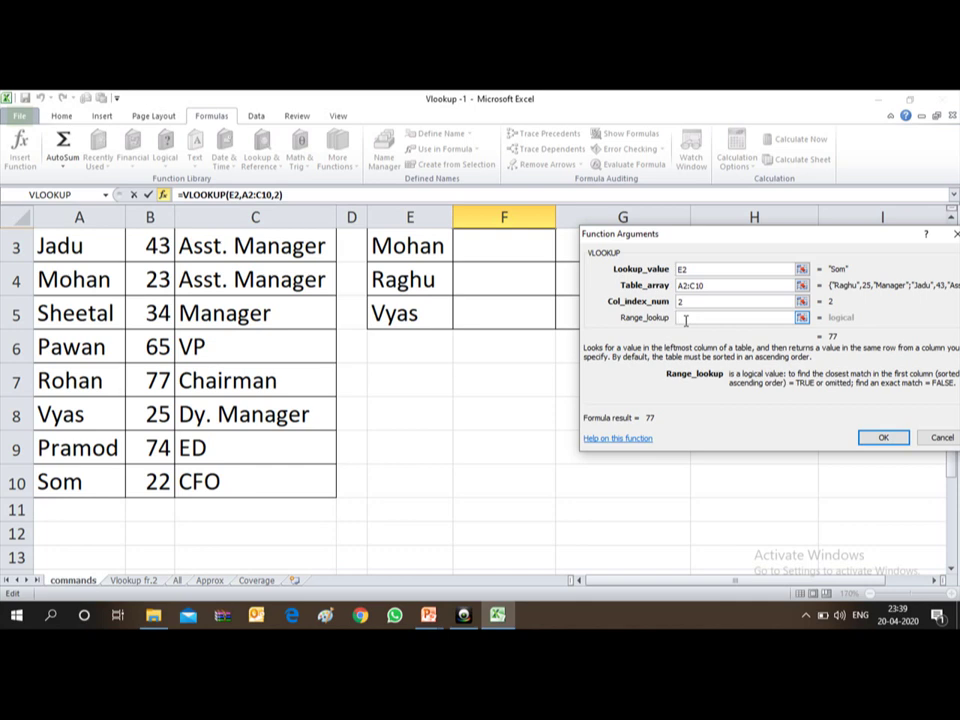
{"action": "type", "text": ",0"}
{"action": "left_click", "coordinate": [884, 440]}
{"action": "scroll", "coordinate": [884, 438], "scroll_direction": "up", "scroll_amount": 1}
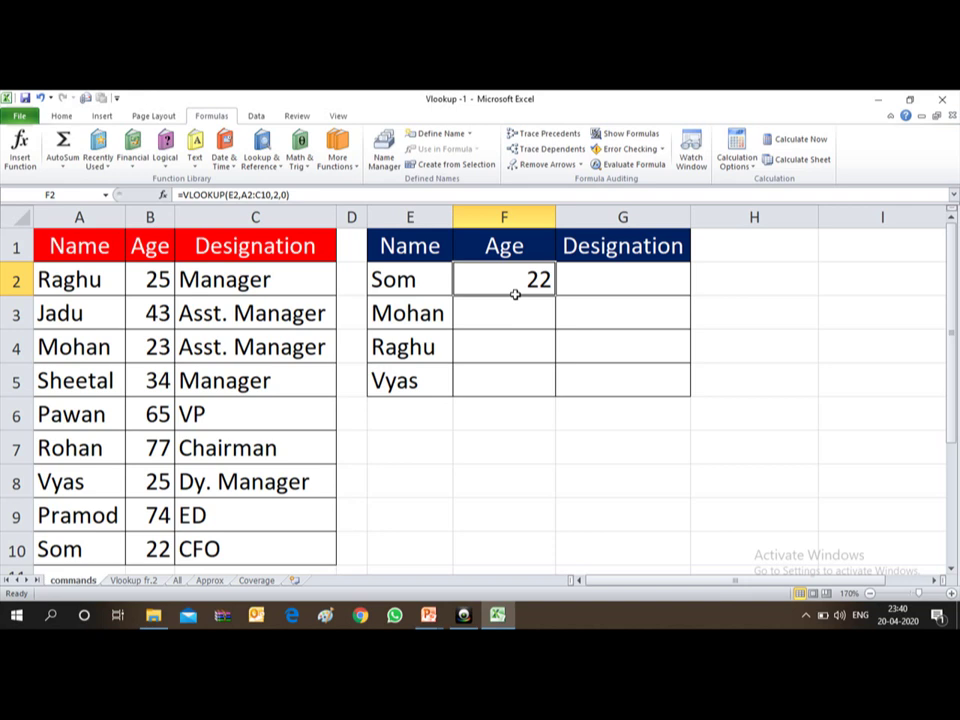
Review the lookup names in column E and return to the F2 formula
{"action": "key", "text": "Down"}
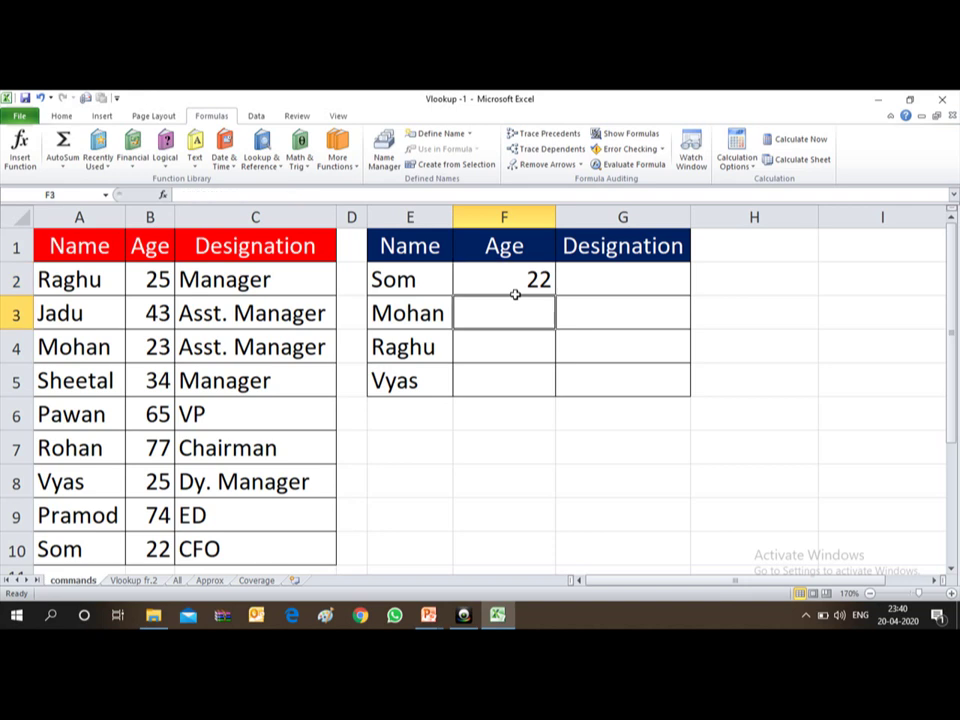
{"action": "key", "text": "Up"}
{"action": "key", "text": "Down"}
{"action": "key", "text": "Left"}
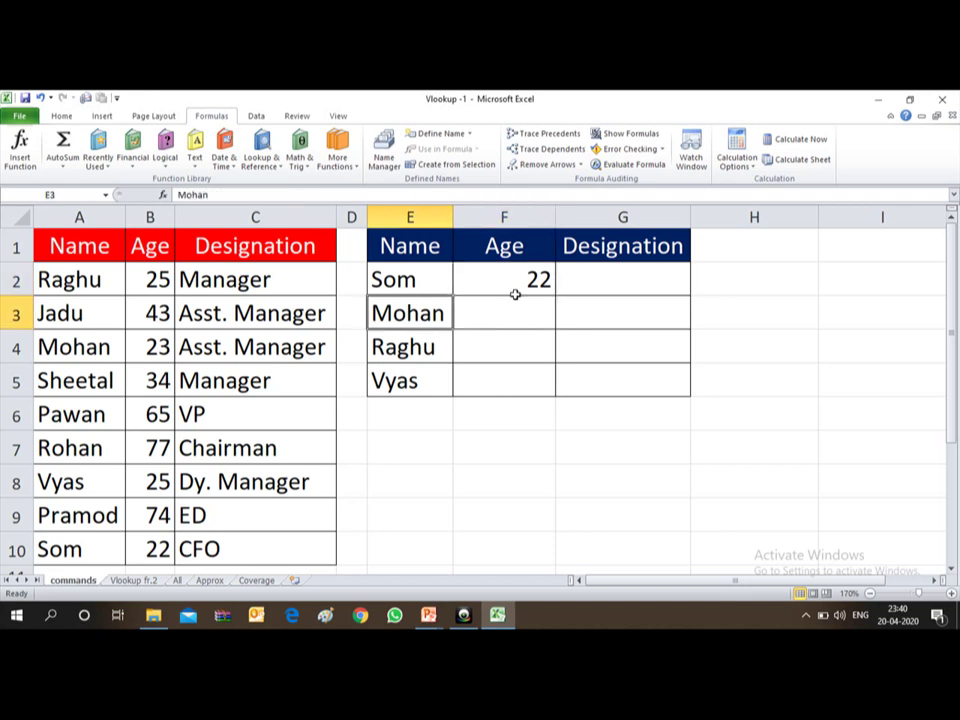
{"action": "key", "text": "Down"}
{"action": "key", "text": "Down"}
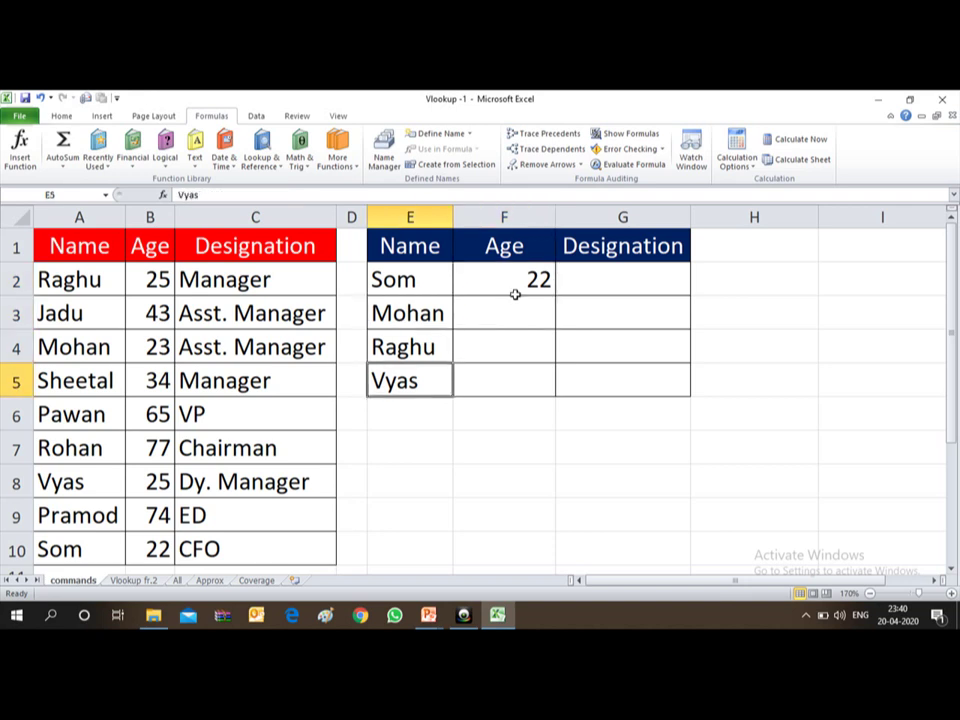
{"action": "key", "text": "Up"}
{"action": "key", "text": "Up"}
{"action": "key", "text": "Up"}
{"action": "key", "text": "Right"}
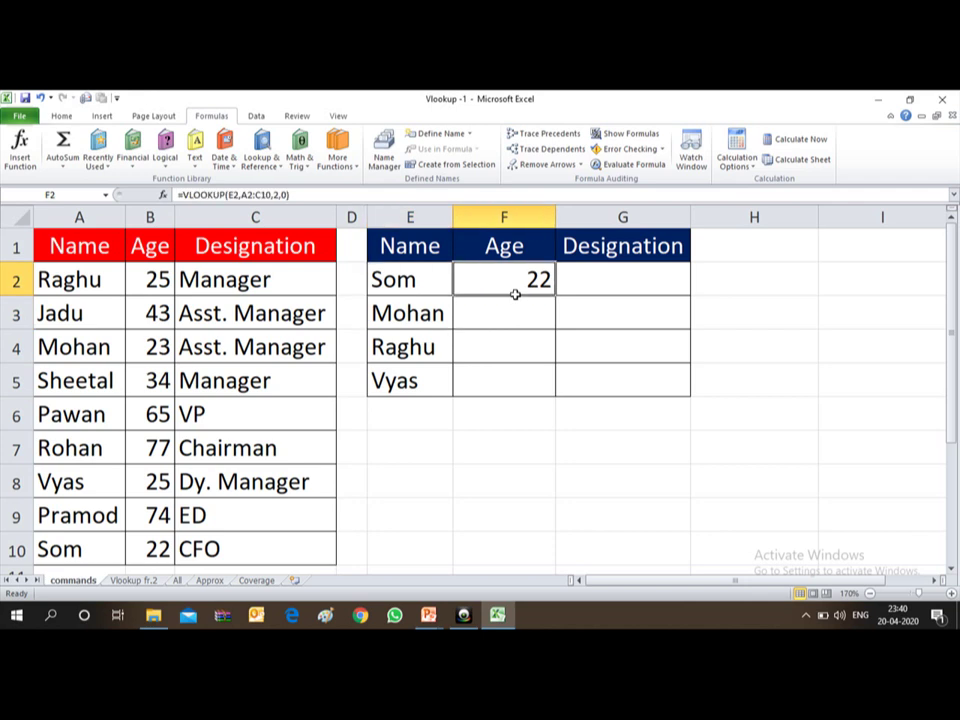
Copy the F2 VLOOKUP formula and paste it into F3:F5
{"action": "key", "text": "ctrl+c"}
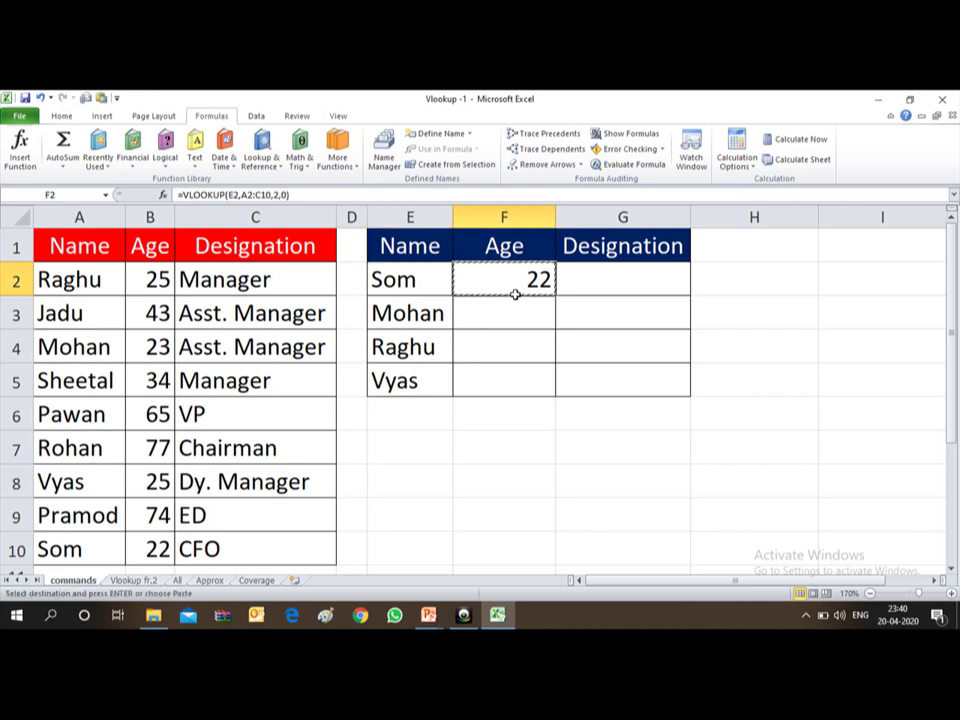
{"action": "key", "text": "Down"}
{"action": "key", "text": "shift+Down"}
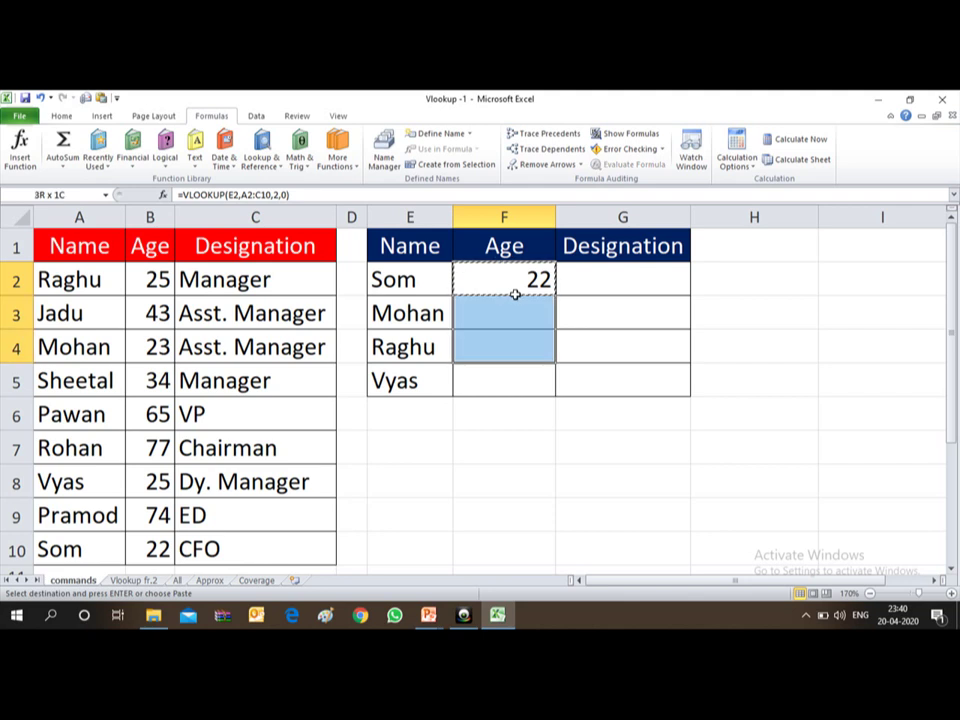
{"action": "key", "text": "shift+Down"}
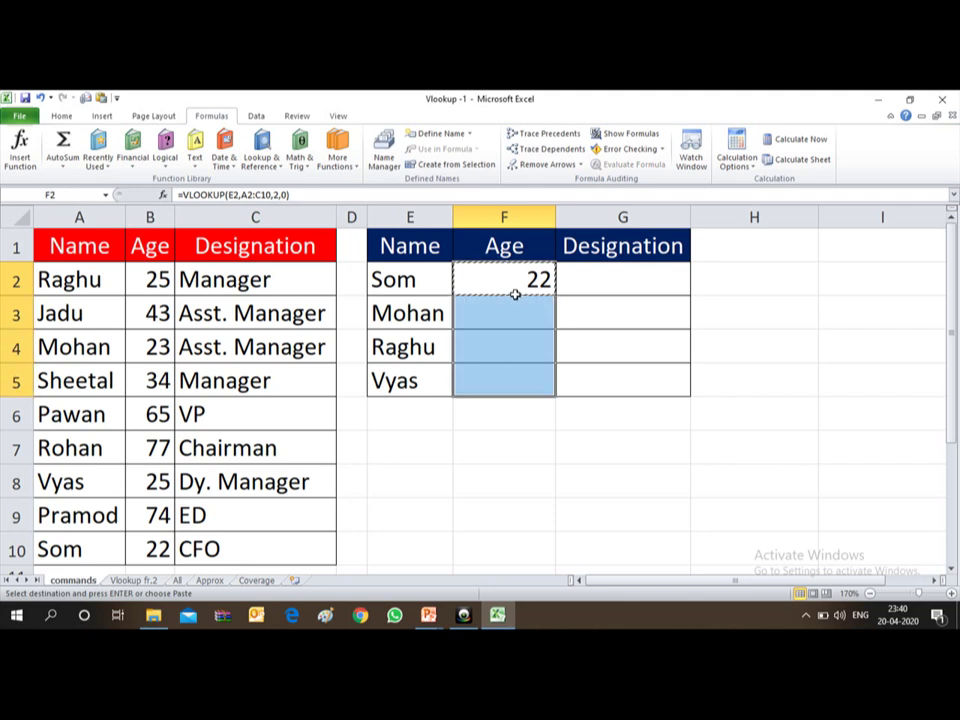
{"action": "left_click", "coordinate": [515, 294]}
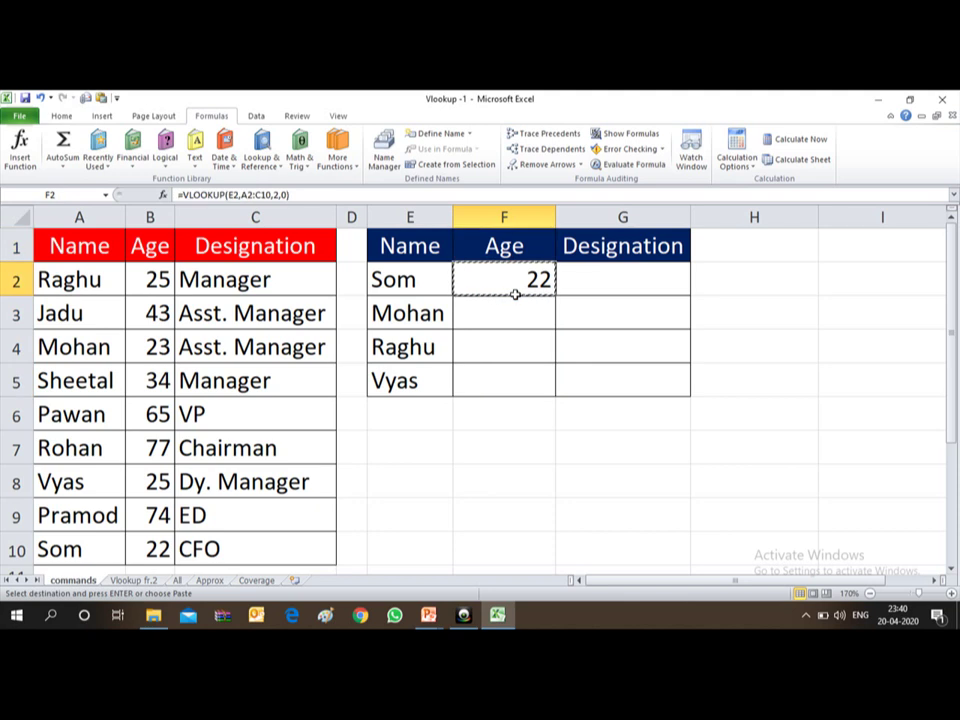
{"action": "key", "text": "Down"}
{"action": "key", "text": "shift+Down"}
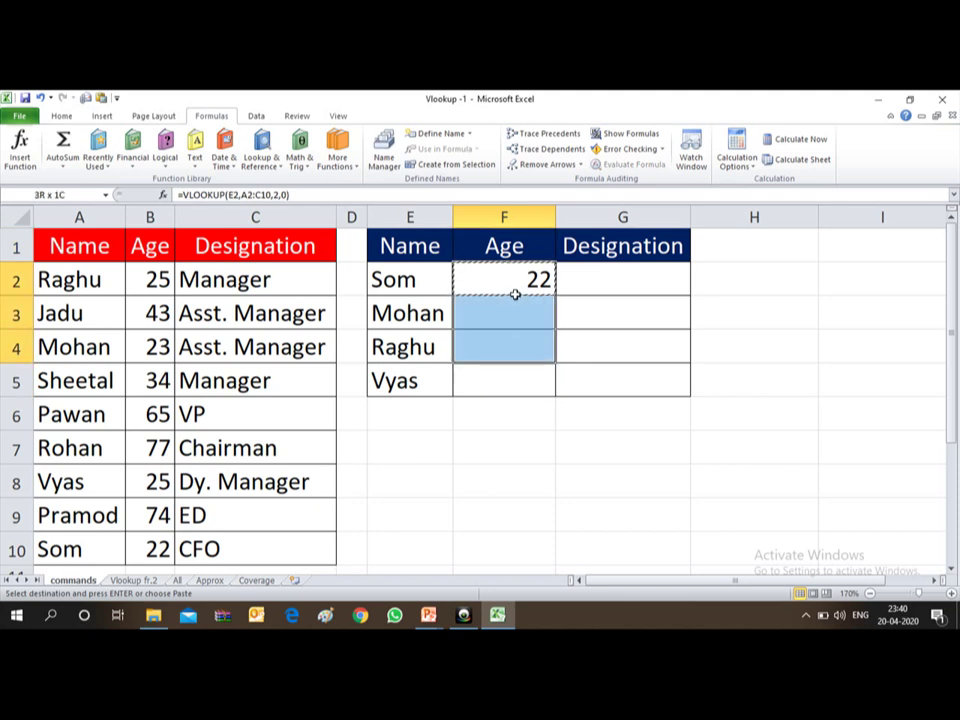
{"action": "key", "text": "shift+Down"}
{"action": "key", "text": "Return"}
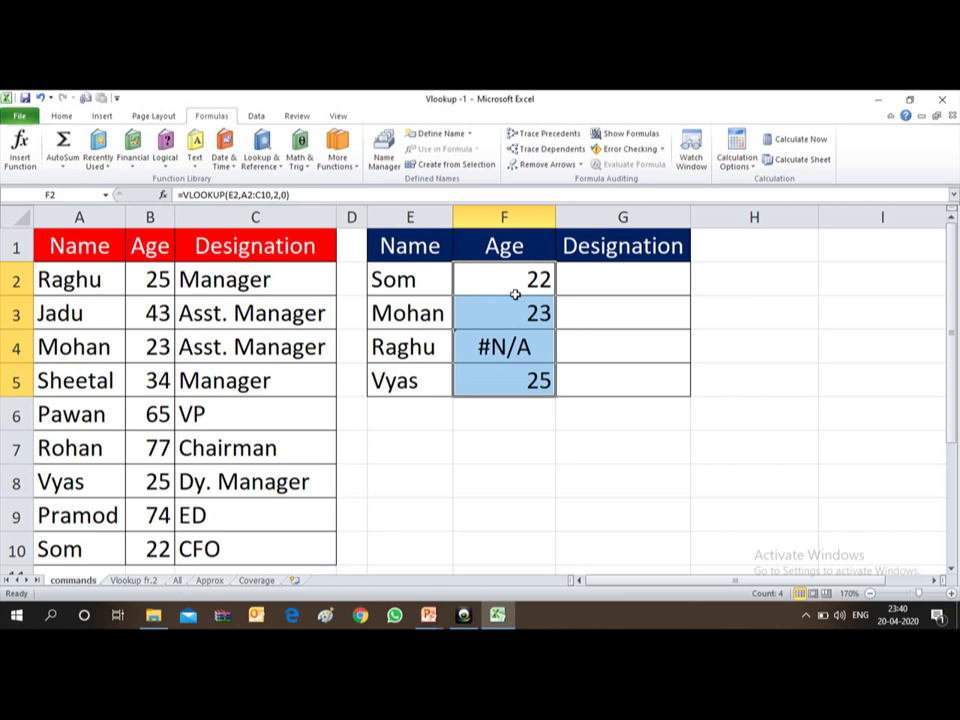
{"action": "left_click", "coordinate": [484, 302]}
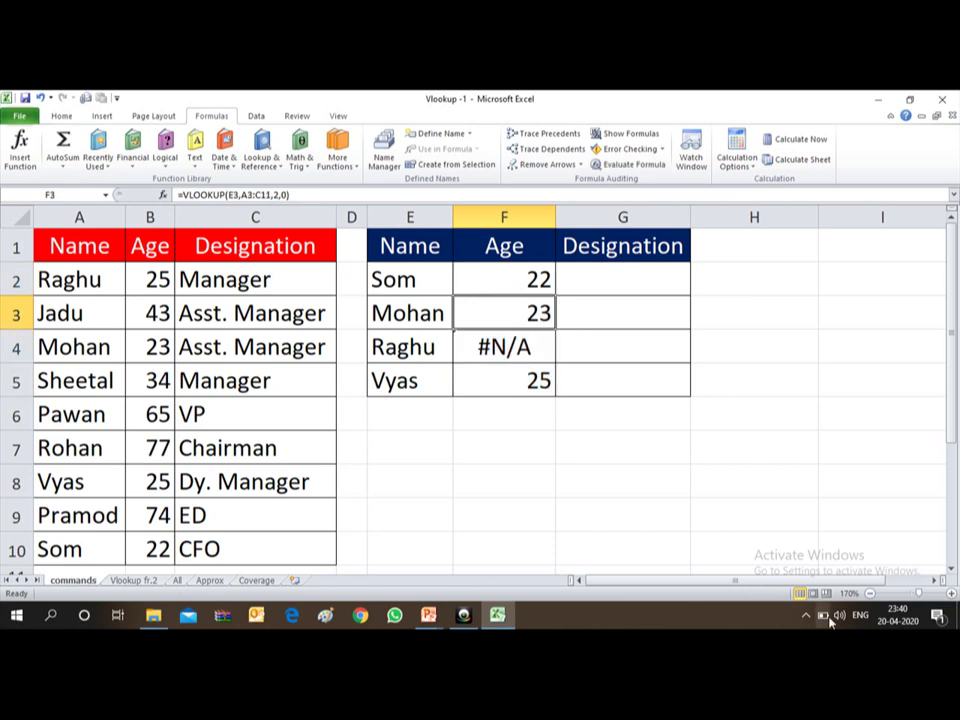
{"action": "key", "text": "Down"}
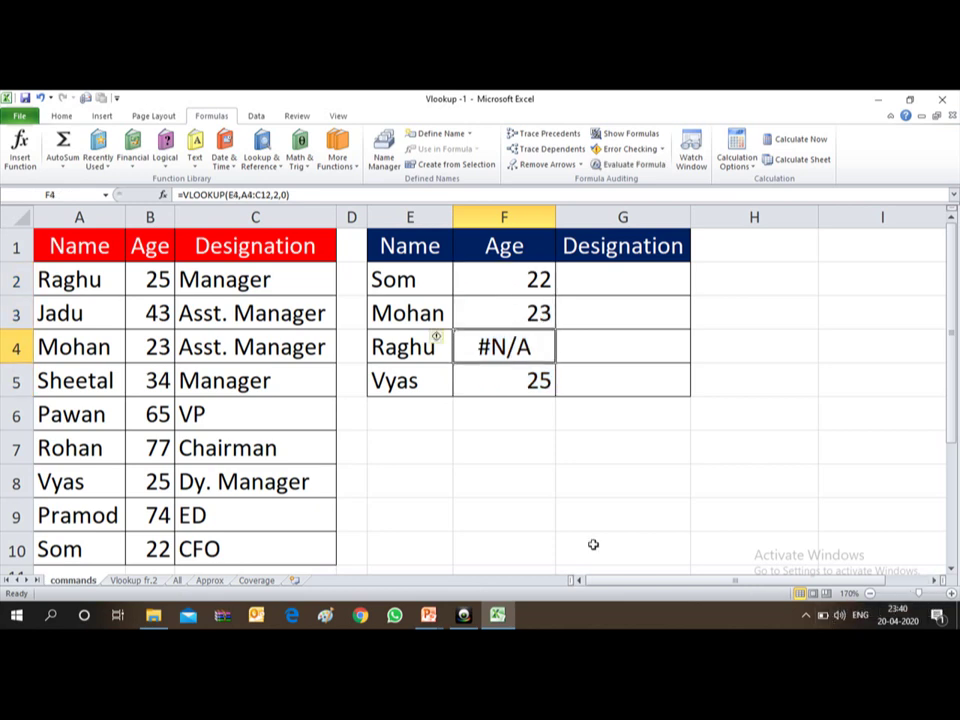
{"action": "left_click", "coordinate": [497, 376]}
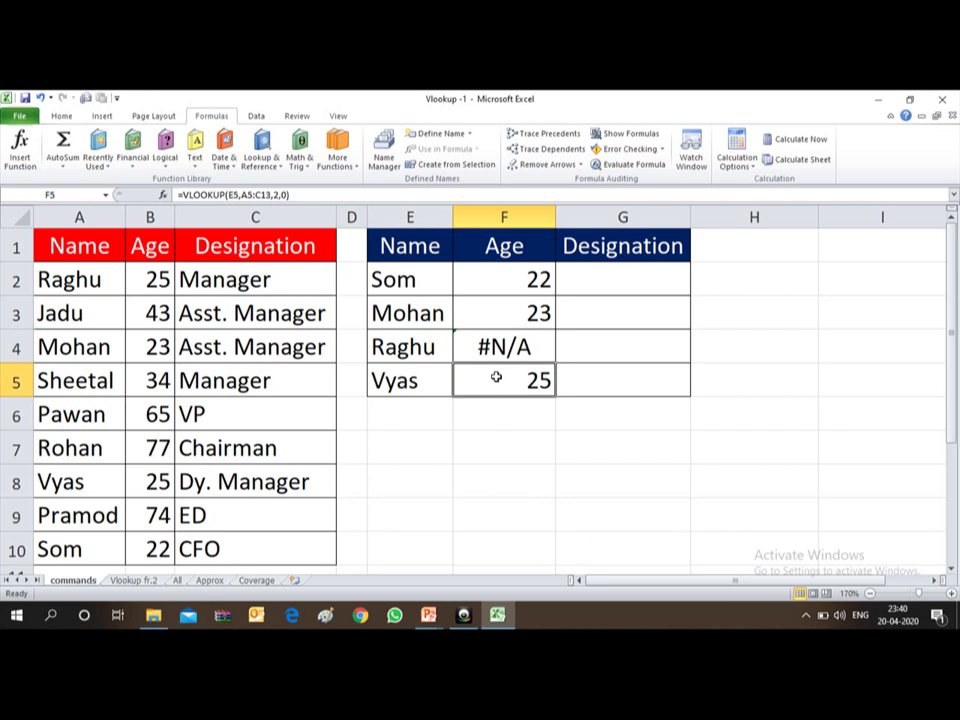
{"action": "key", "text": "Up"}
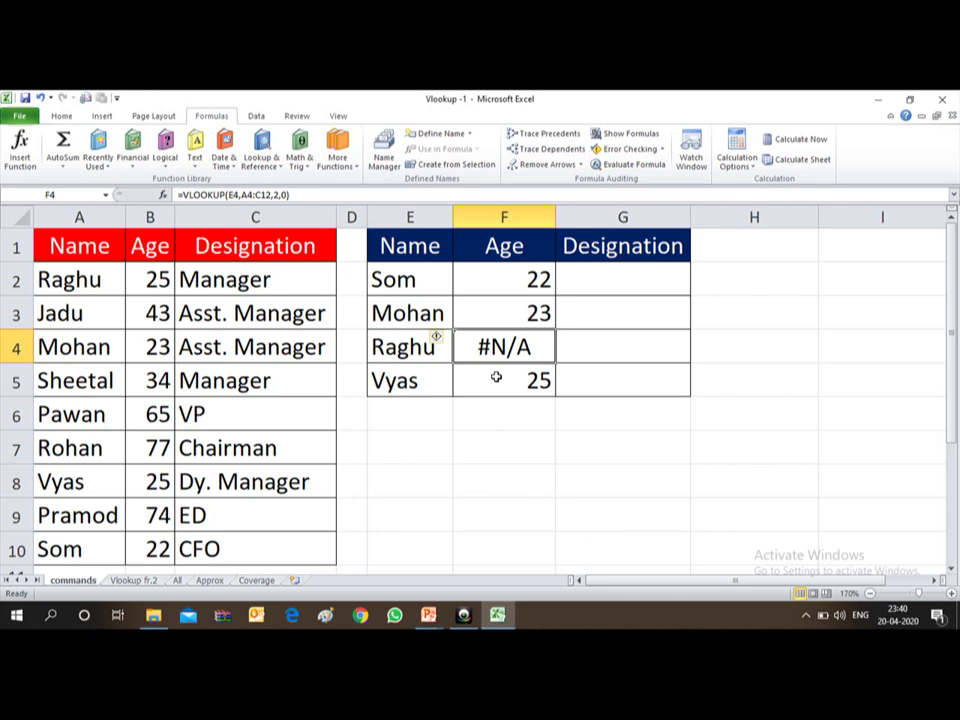
{"action": "key", "text": "Up"}
{"action": "key", "text": "Up"}
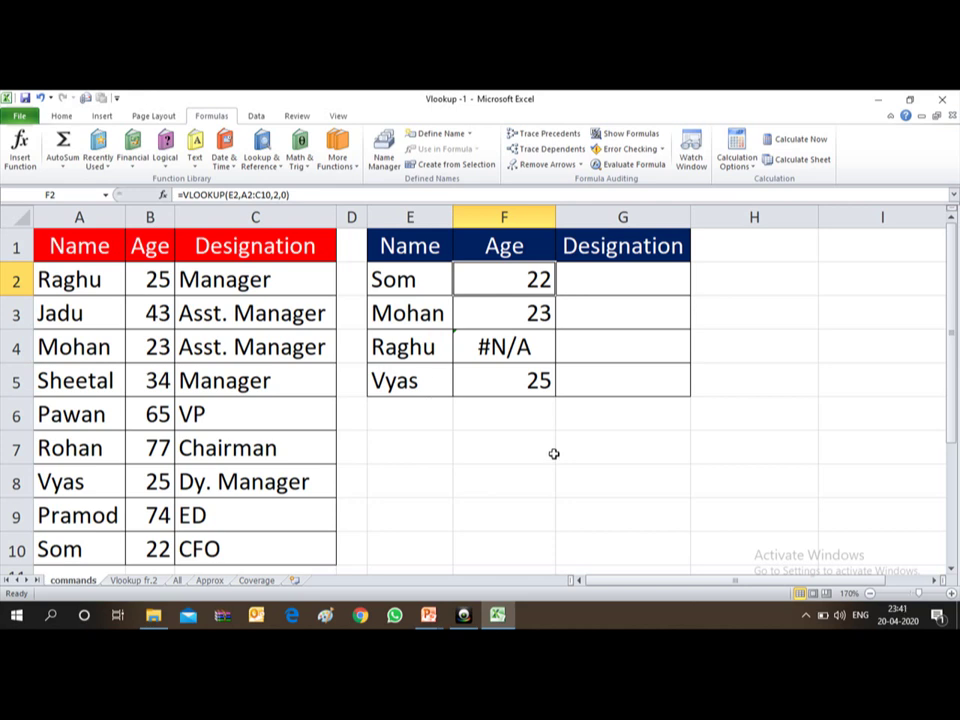
Make the table range in F2's formula absolute as $A$2:$C$10 using F4
{"action": "key", "text": "F2"}
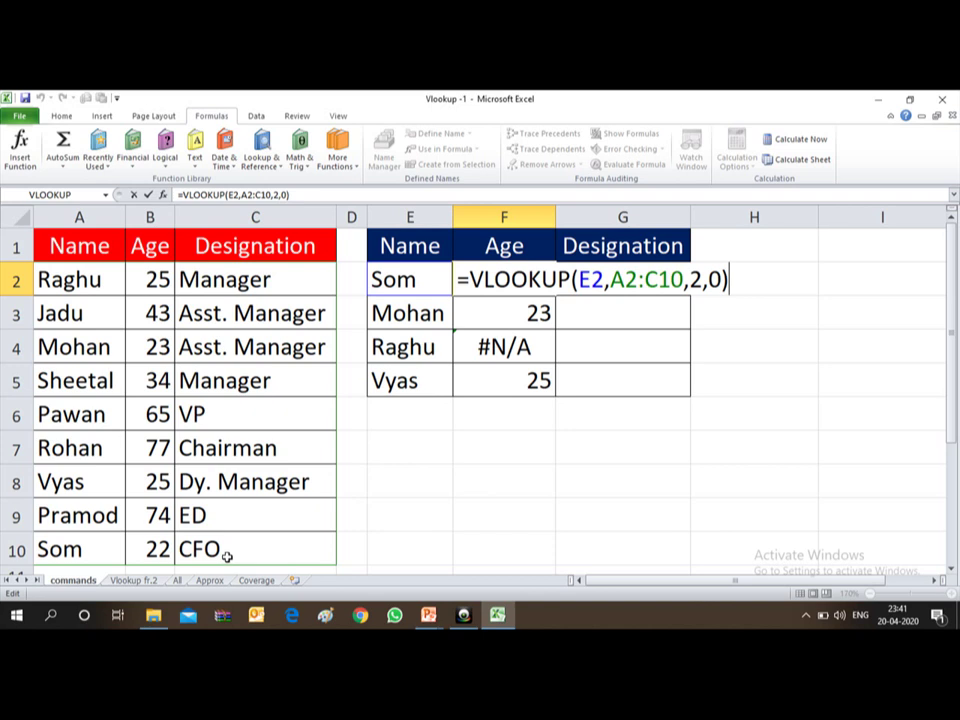
{"action": "left_click", "coordinate": [620, 279]}
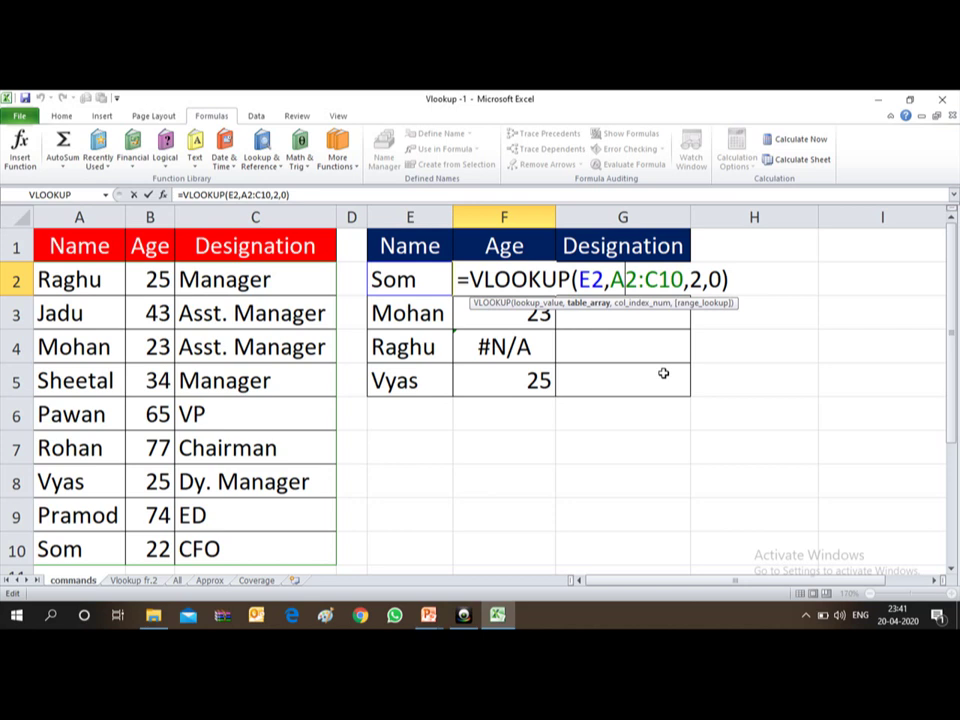
{"action": "key", "text": "F4"}
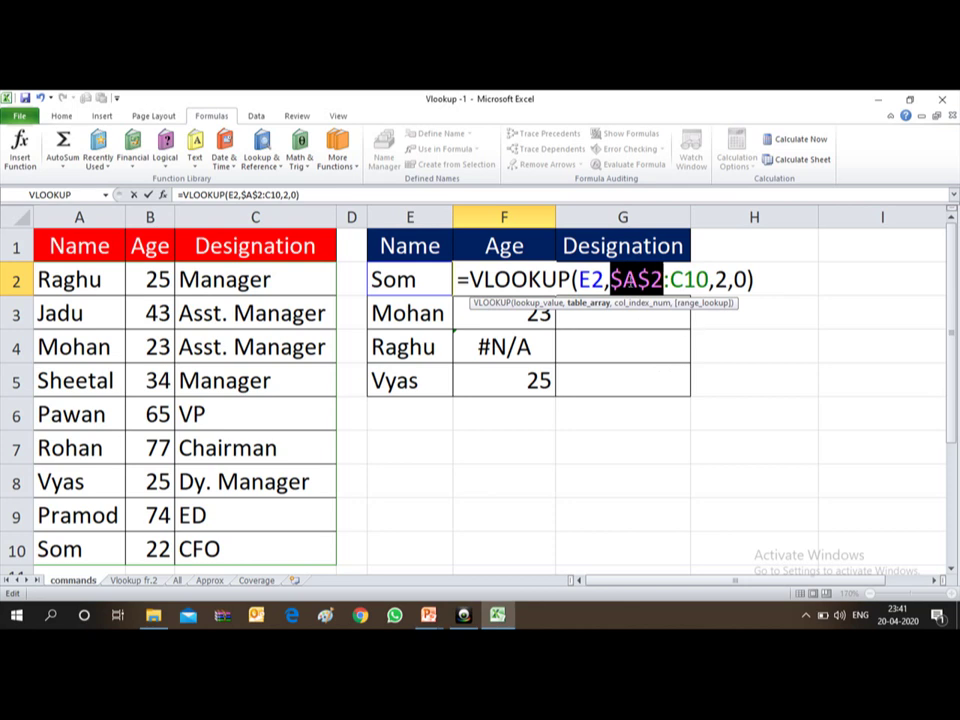
{"action": "key", "text": "Right"}
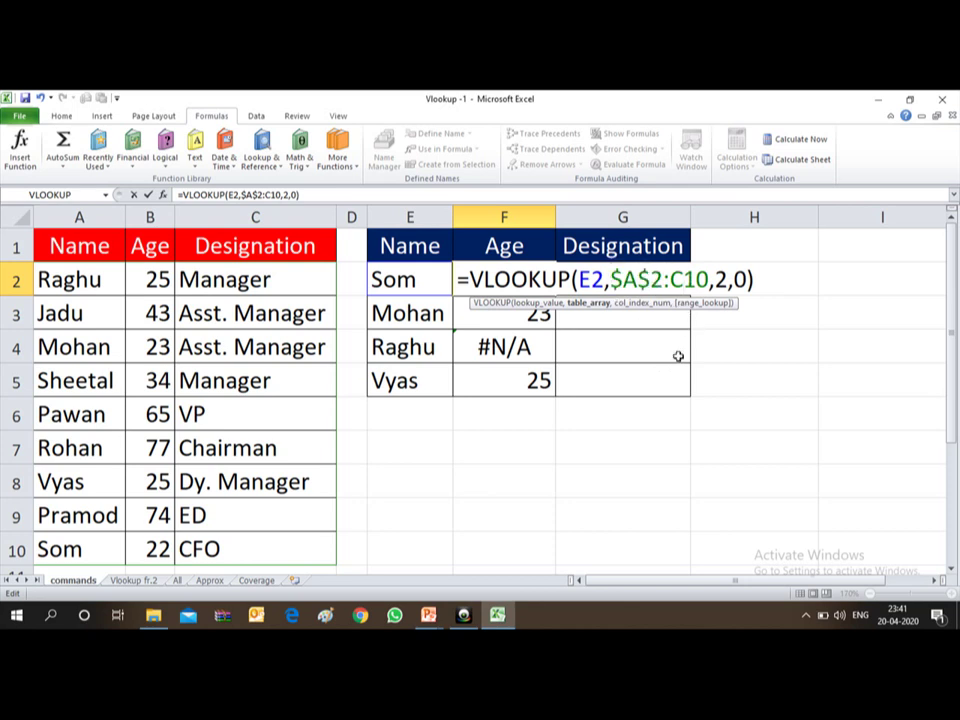
{"action": "key", "text": "F4"}
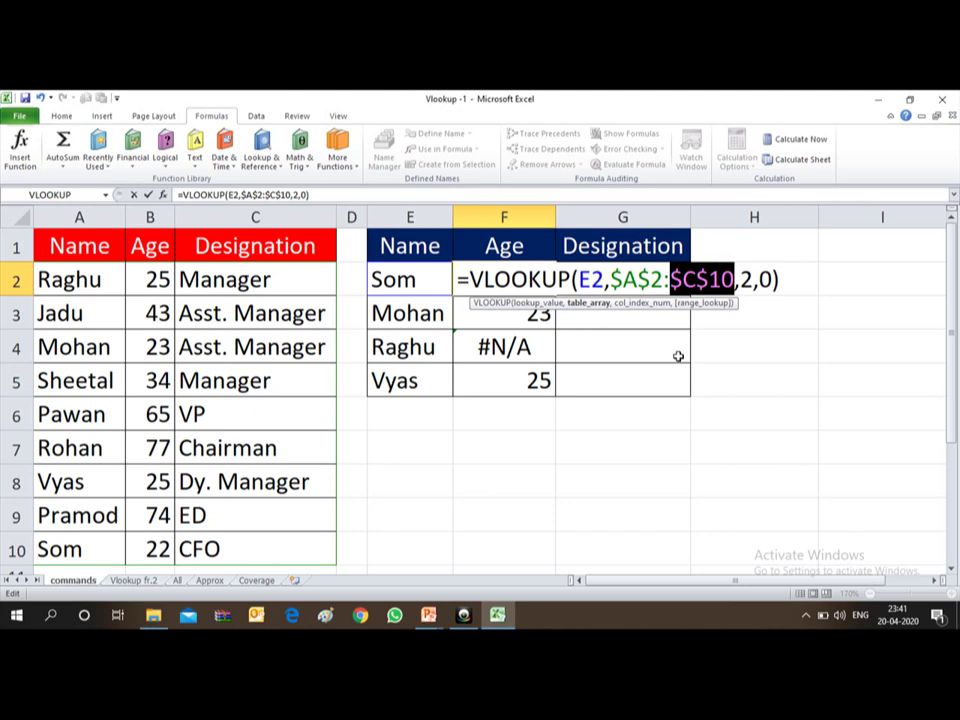
{"action": "key", "text": "Return"}
Copy the locked-range formula from F2 into F3:F5 and check Raghu's age shows 25
{"action": "key", "text": "Up"}
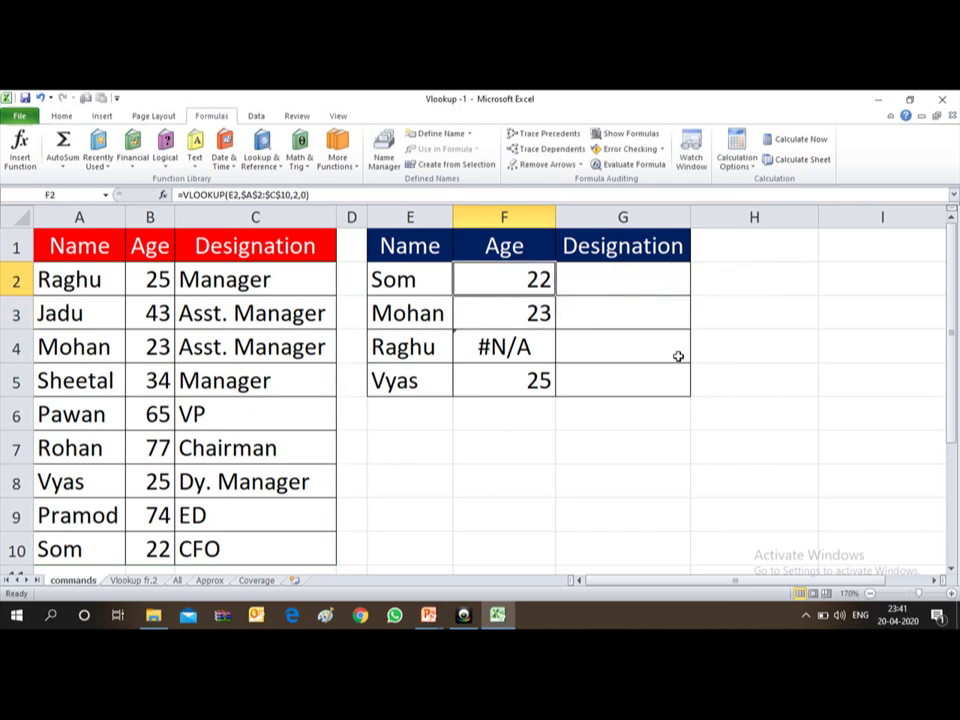
{"action": "key", "text": "ctrl+c"}
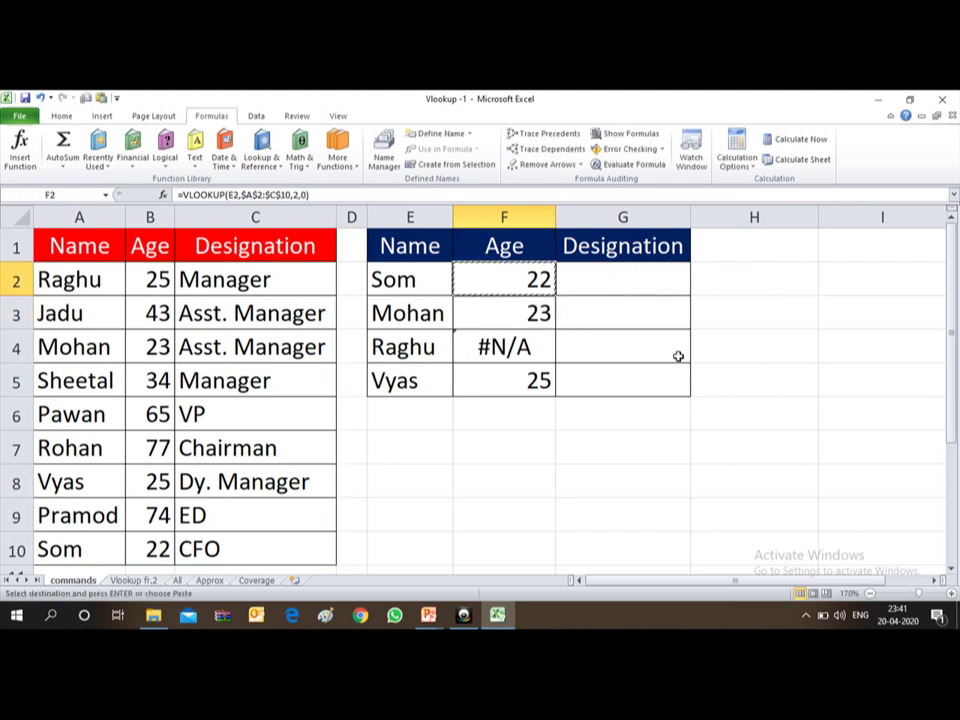
{"action": "key", "text": "shift+Down"}
{"action": "key", "text": "shift+Down"}
{"action": "key", "text": "shift+Down"}
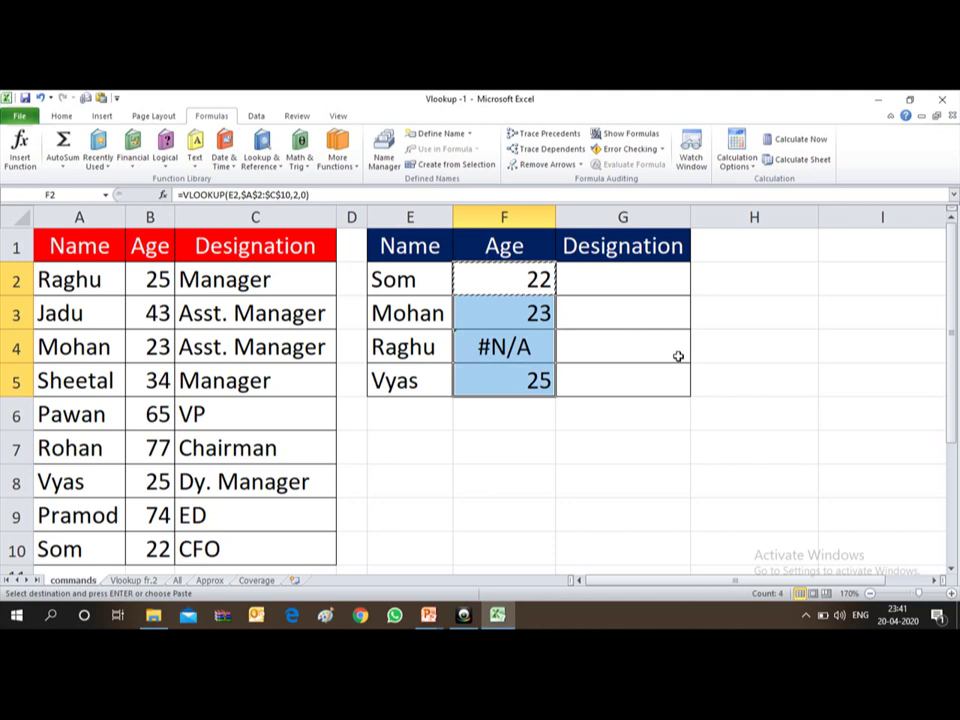
{"action": "key", "text": "Return"}
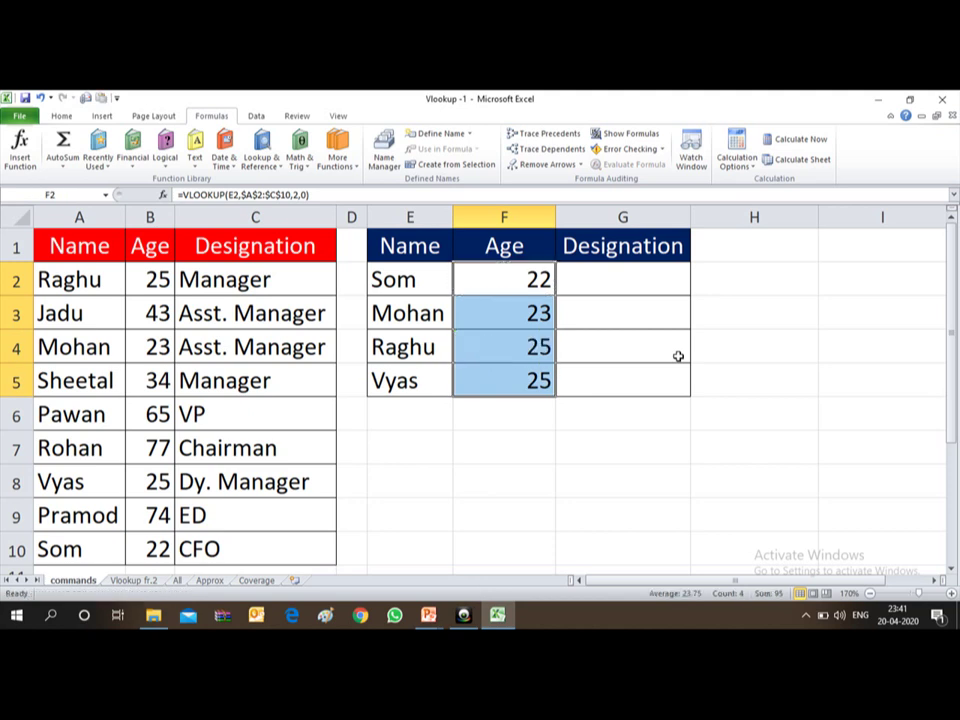
{"action": "key", "text": "Down"}
{"action": "key", "text": "Down"}
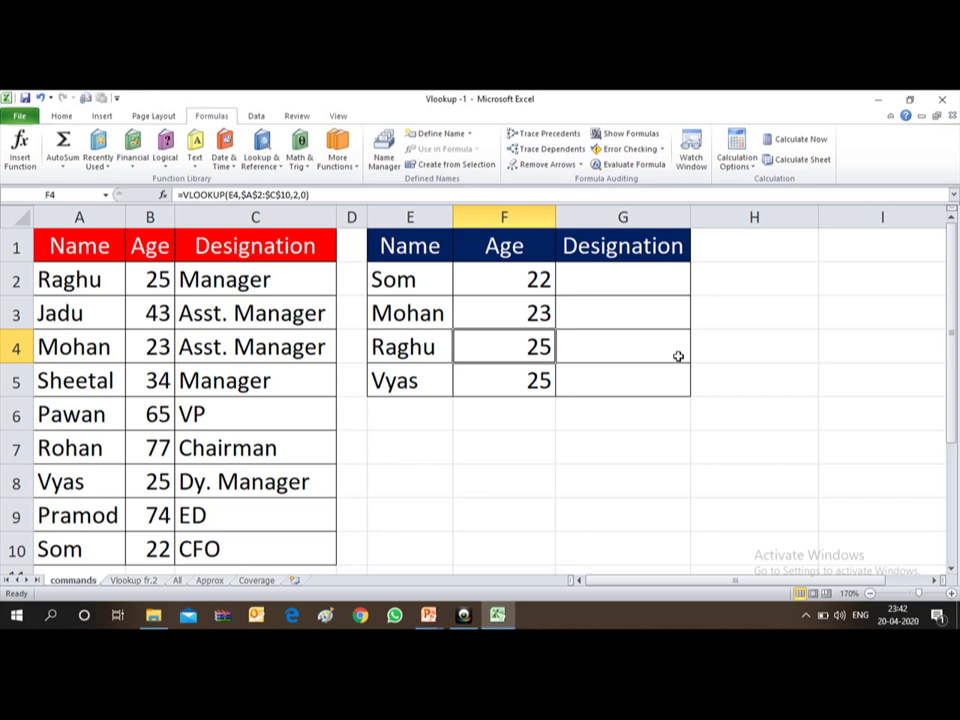
{"action": "key", "text": "Up"}
{"action": "key", "text": "Up"}
{"action": "key", "text": "Up"}
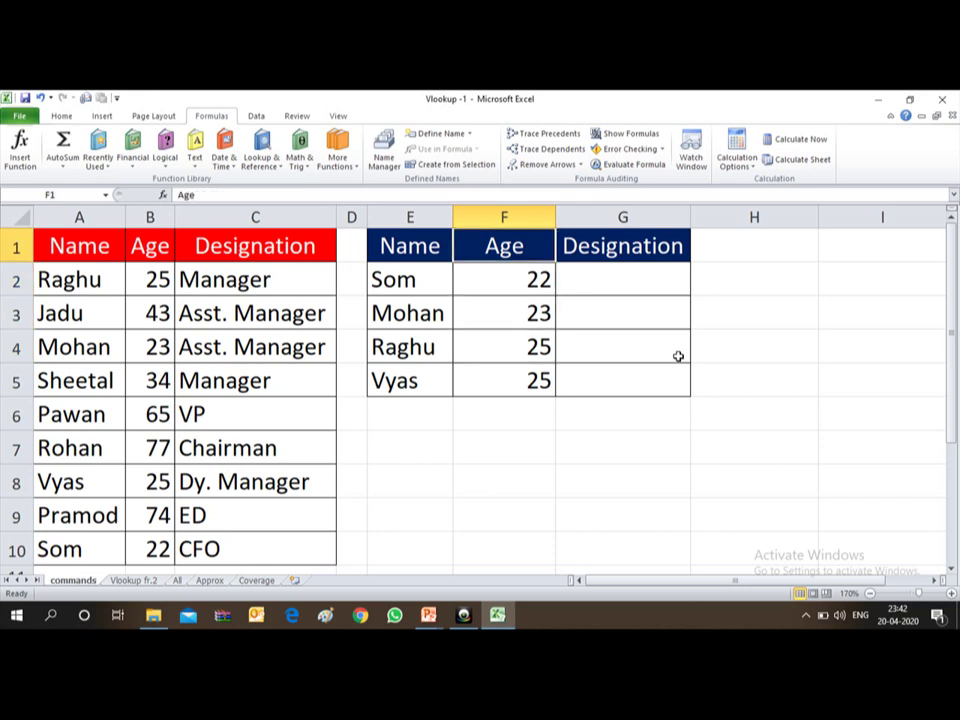
{"action": "key", "text": "Down"}
{"action": "key", "text": "Right"}
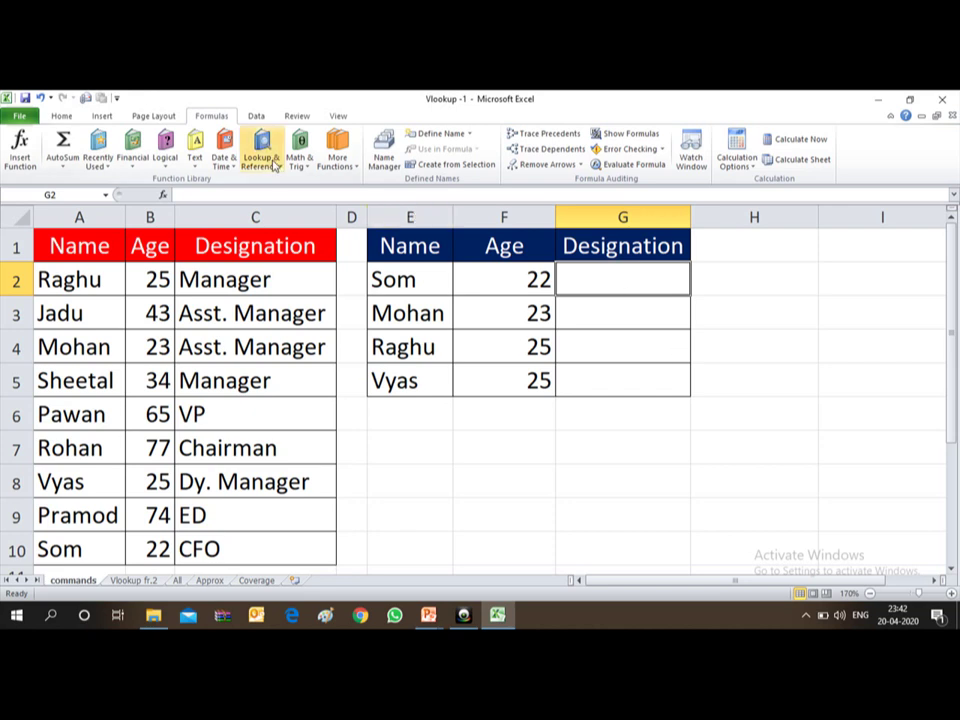
{"action": "left_click", "coordinate": [276, 166]}
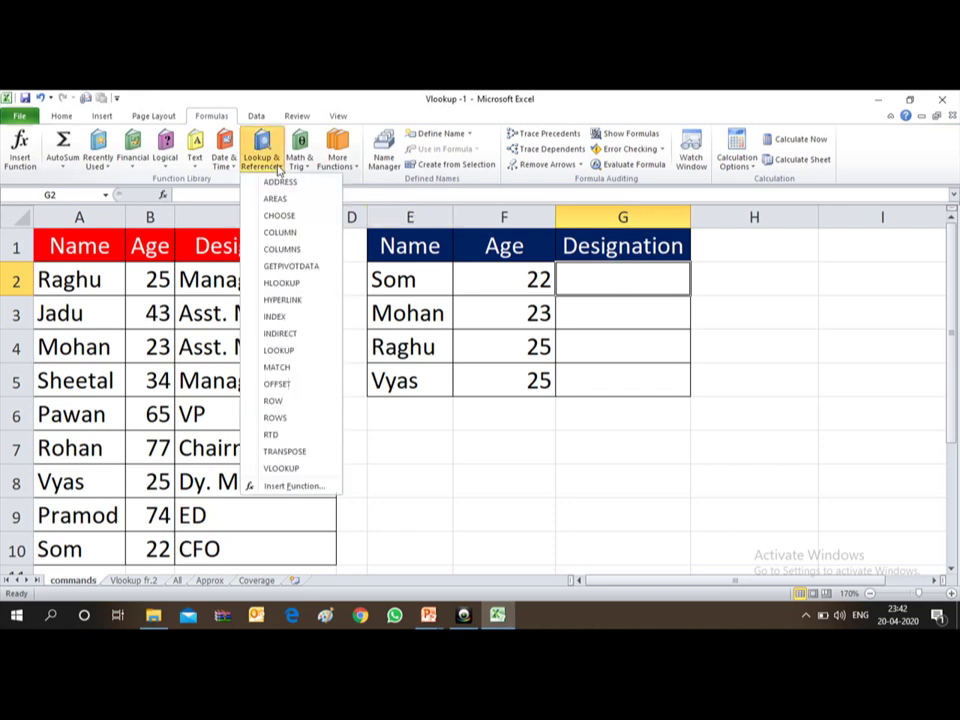
{"action": "left_click", "coordinate": [282, 468]}
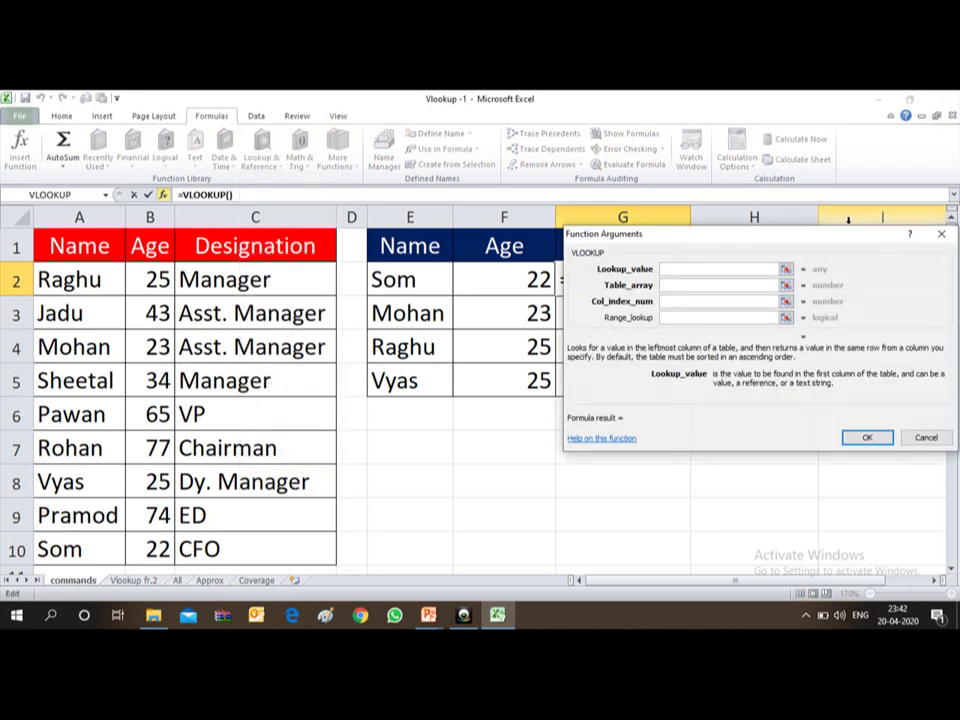
{"action": "left_click", "coordinate": [941, 233]}
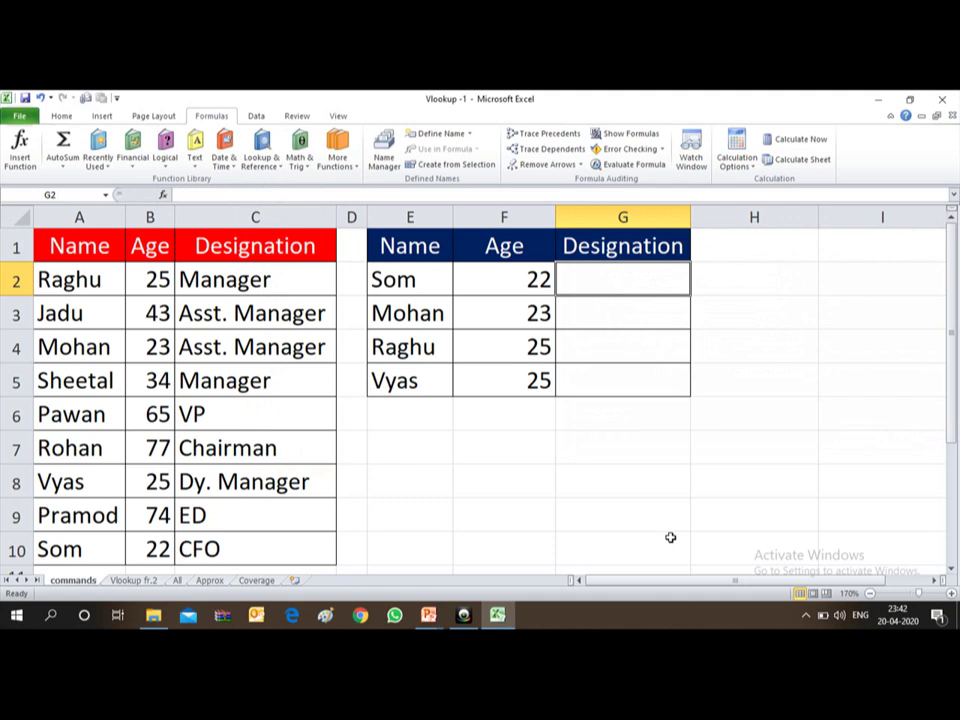
Begin =vlookup( in G2 using Som's name, then switch to the Vlookup fr.2 sheet
{"action": "type", "text": "="}
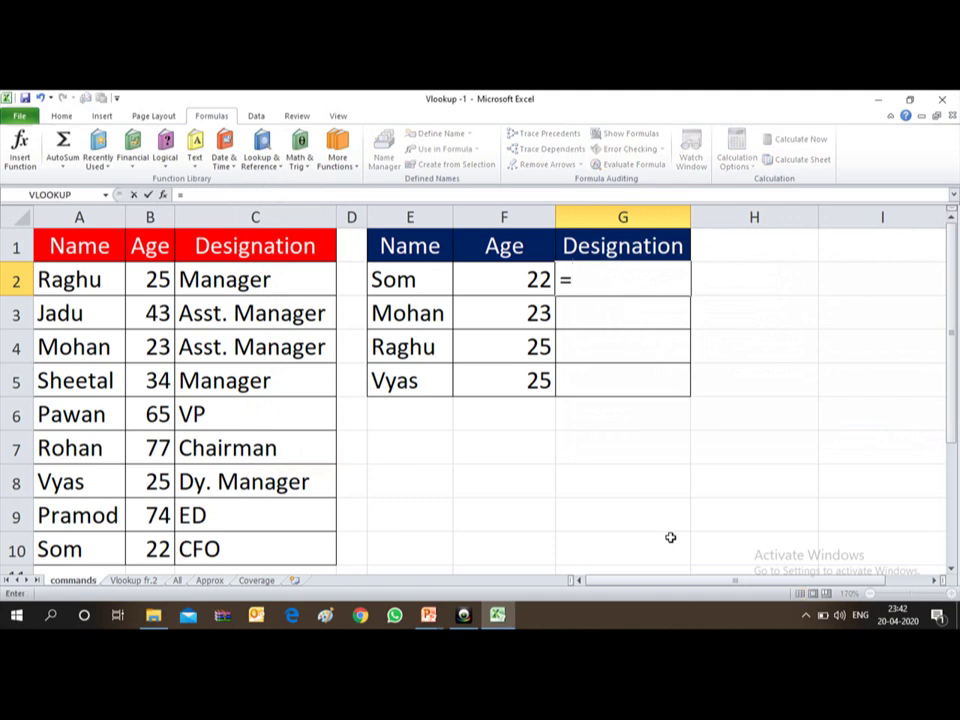
{"action": "type", "text": "vlookup"}
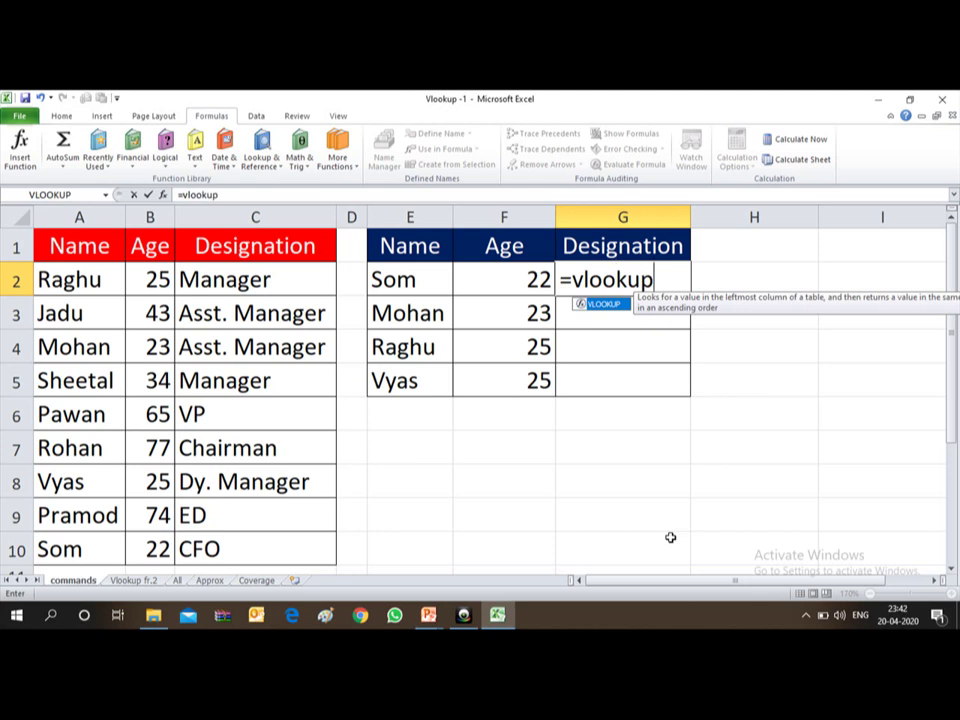
{"action": "type", "text": "("}
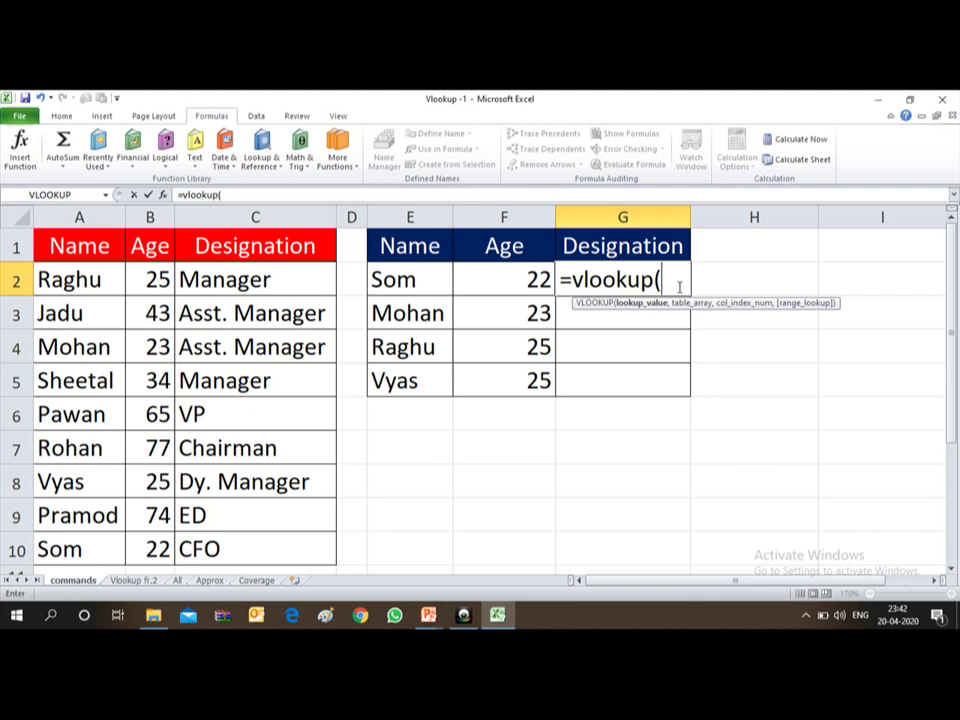
{"action": "left_click", "coordinate": [403, 284]}
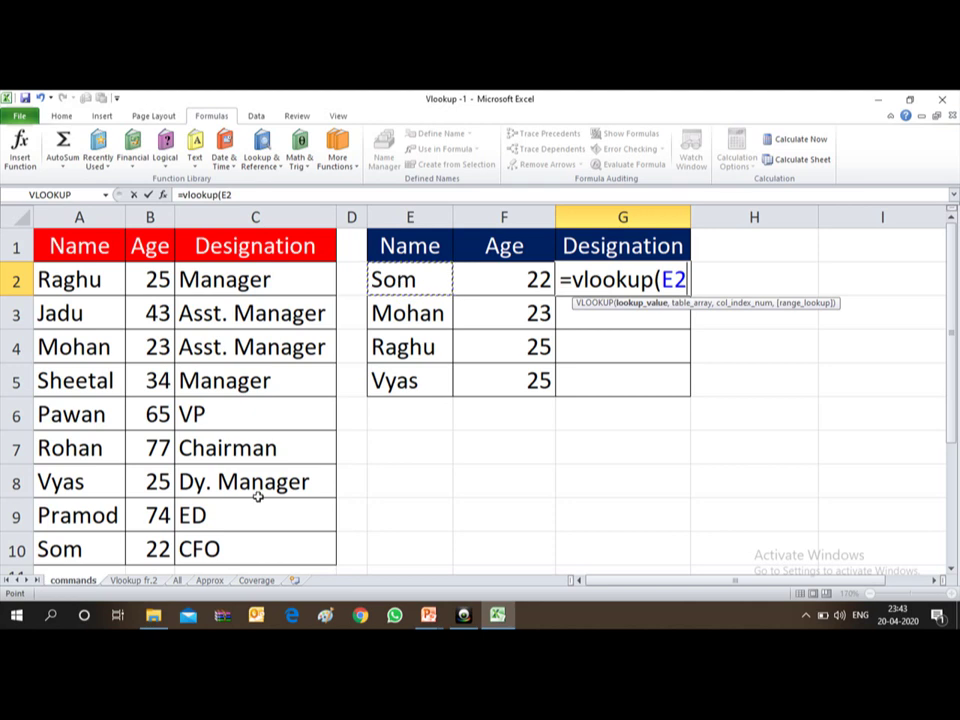
{"action": "left_click", "coordinate": [135, 582]}
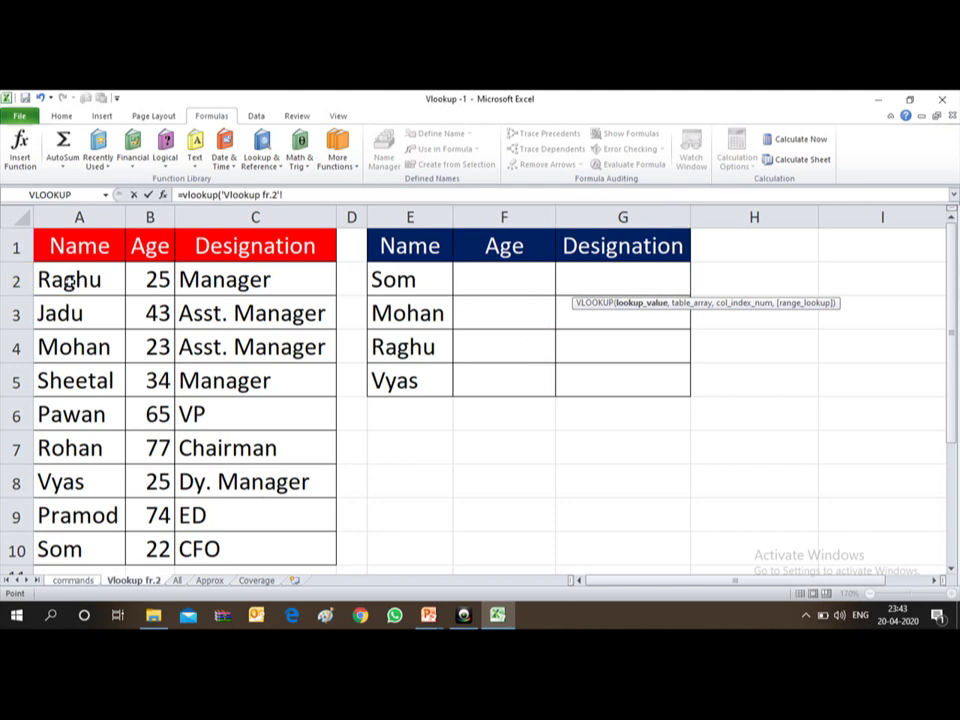
Select A2:B2 on the Vlookup fr.2 sheet as the start of the table range
{"action": "left_click", "coordinate": [70, 283]}
{"action": "key", "text": "shift+Right"}
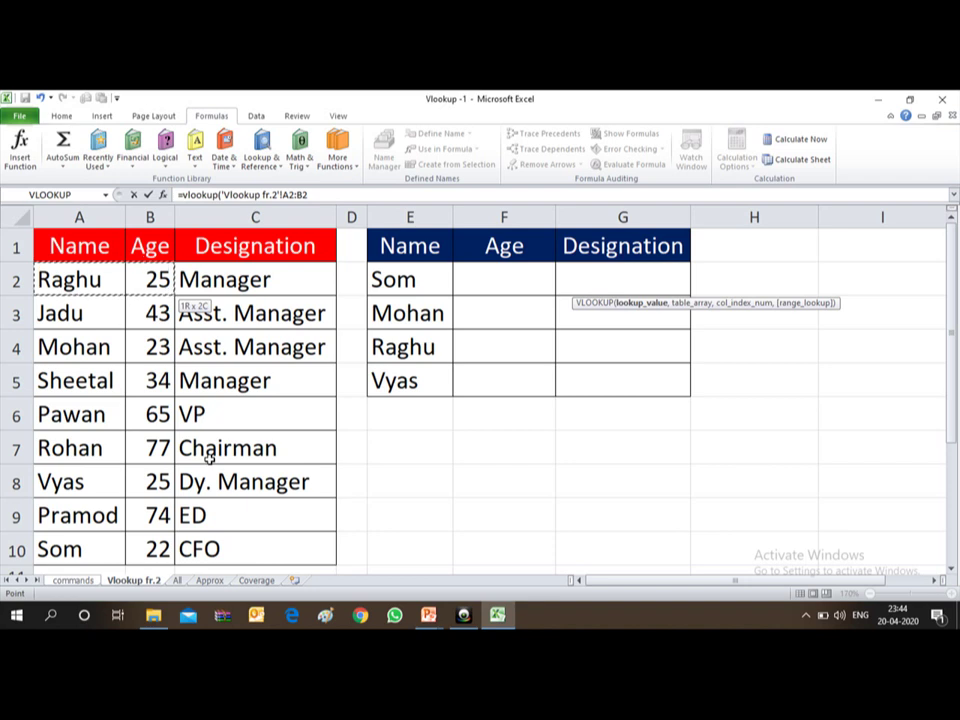
Extend the table range to A2:C10, add column 3 and match type 0, and enter the formula
{"action": "key", "text": "shift+Right"}
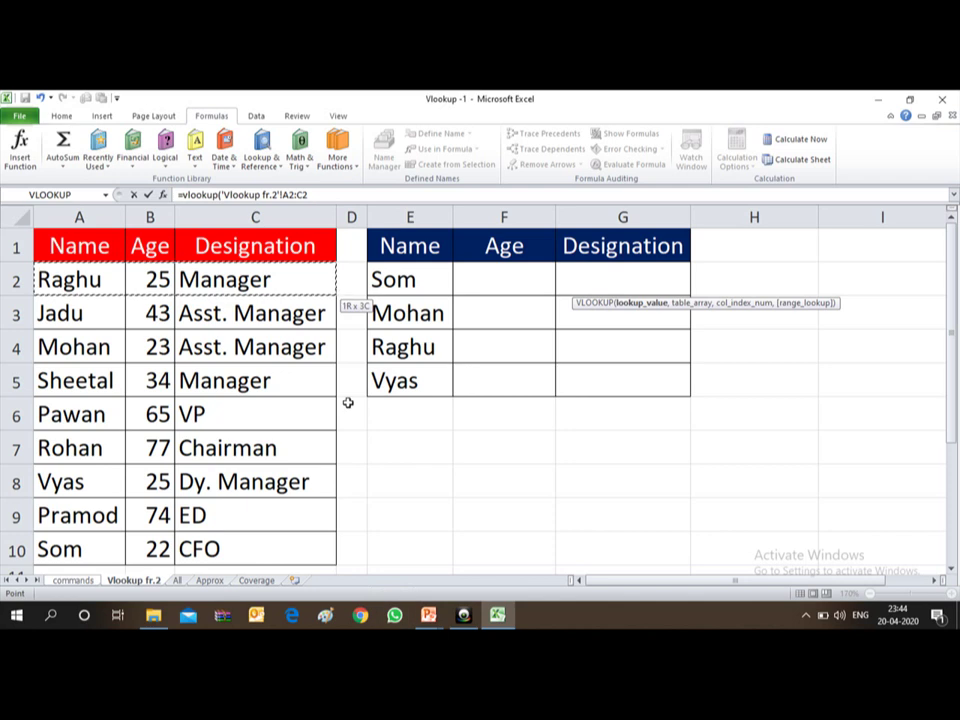
{"action": "key", "text": "shift+Down"}
{"action": "key", "text": "shift+Down"}
{"action": "key", "text": "shift+Down"}
{"action": "key", "text": "shift+Down"}
{"action": "key", "text": "shift+Down"}
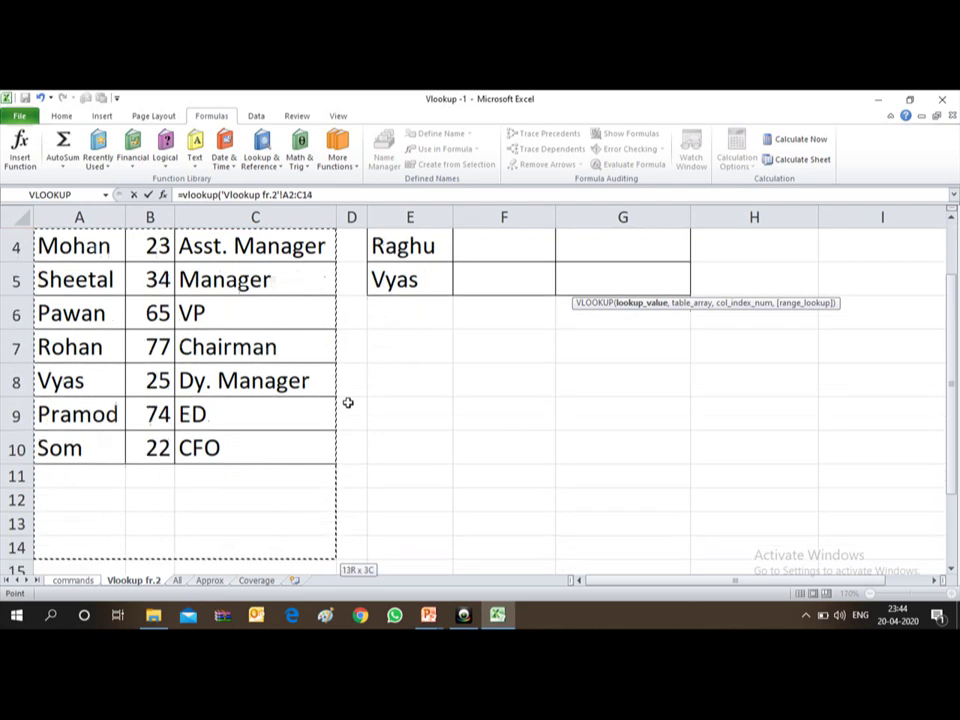
{"action": "key", "text": "shift+Up"}
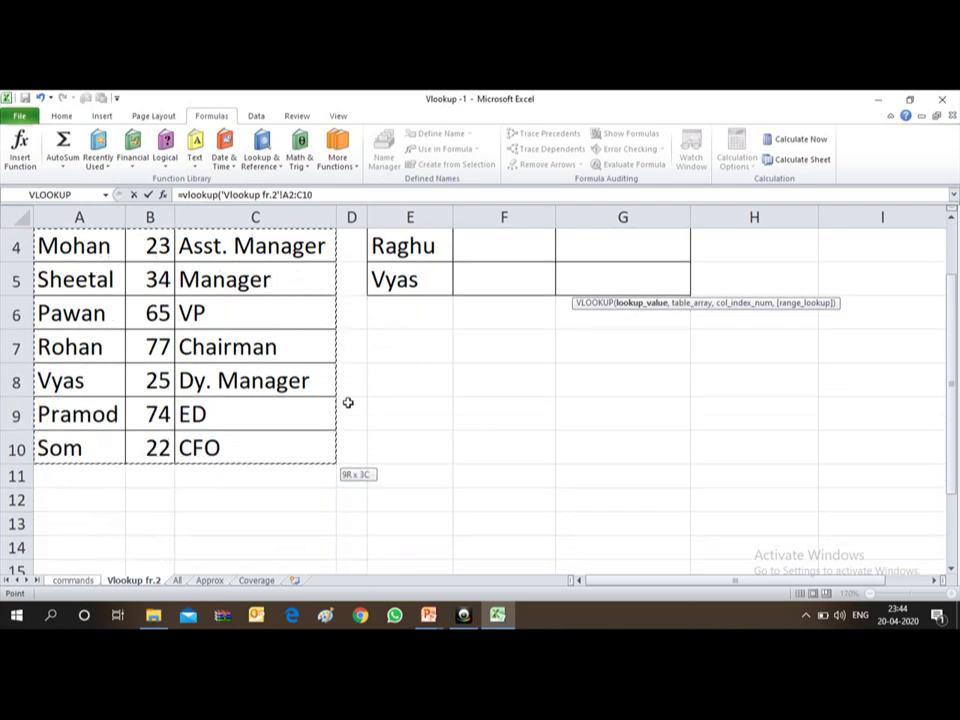
{"action": "type", "text": ","}
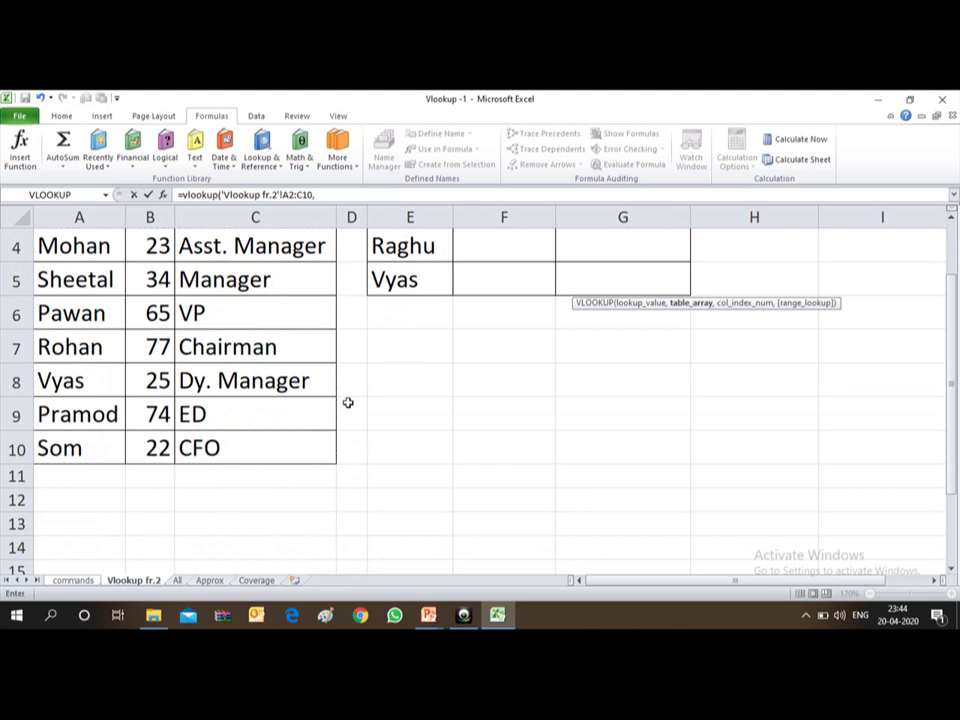
{"action": "type", "text": "3,"}
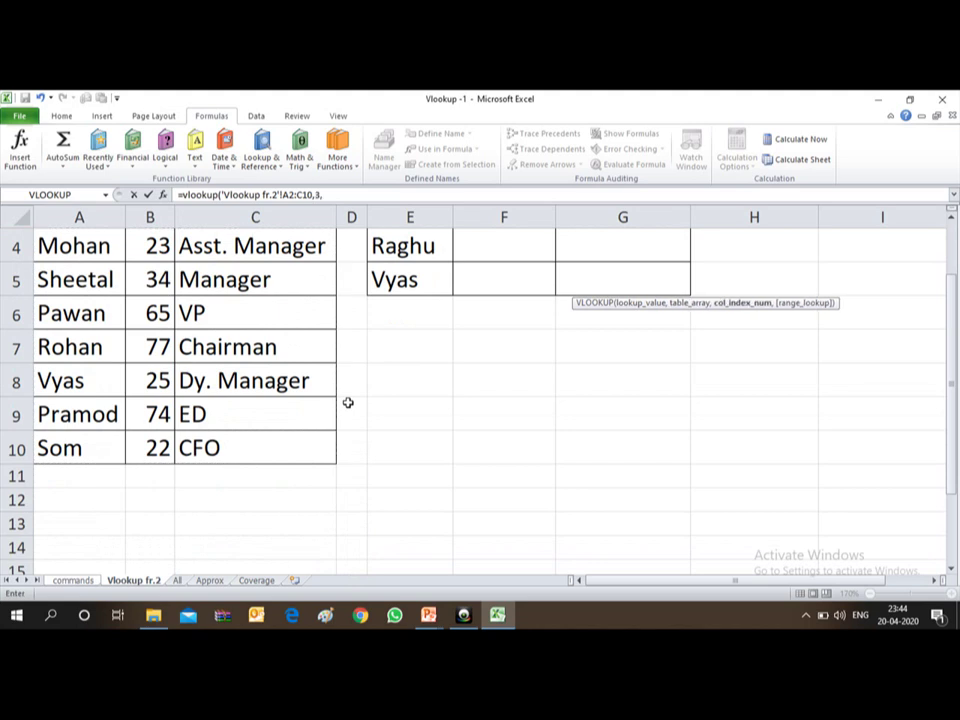
{"action": "type", "text": "0"}
{"action": "type", "text": ")"}
{"action": "key", "text": "Return"}
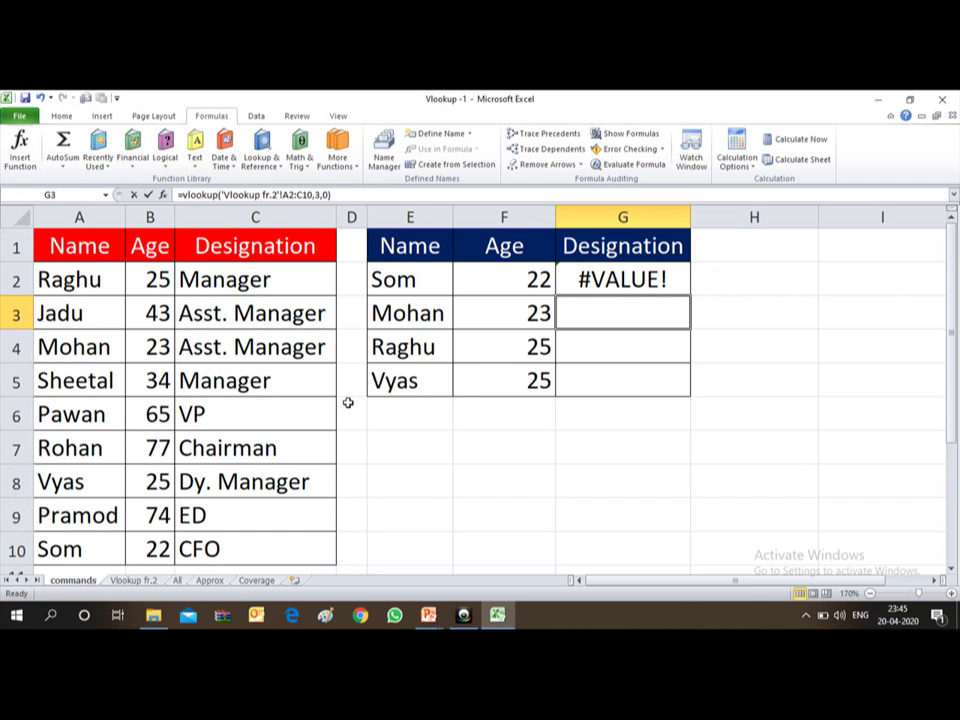
Rebuild G2's formula as =VLOOKUP(E2,'Vlookup fr.2'!A2:C10,3,0) to return Som's designation
{"action": "key", "text": "Up"}
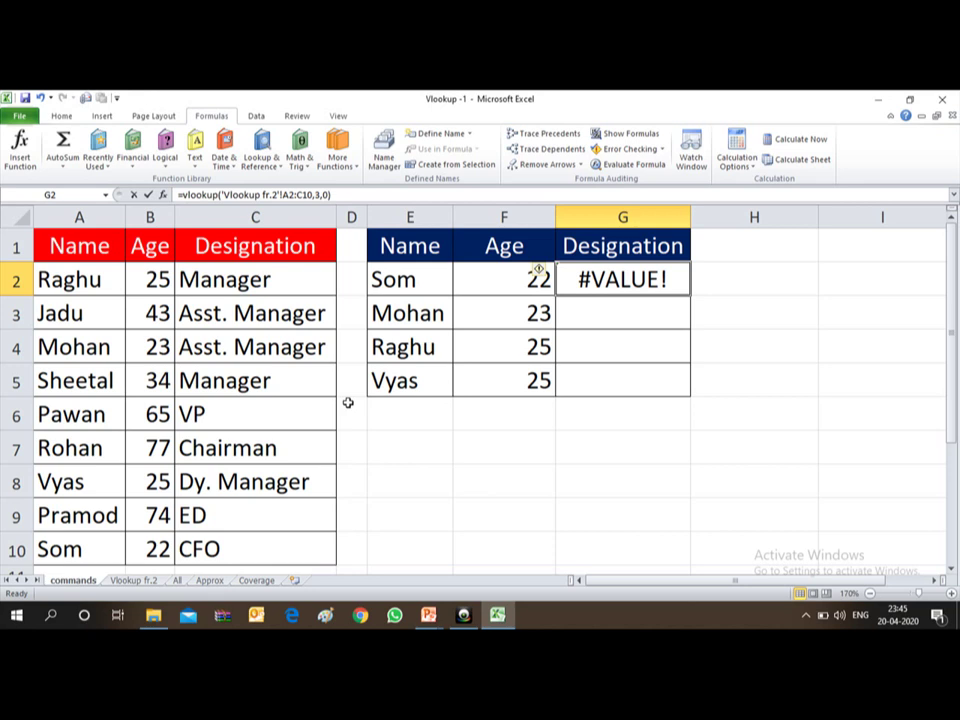
{"action": "type", "text": "=vloo"}
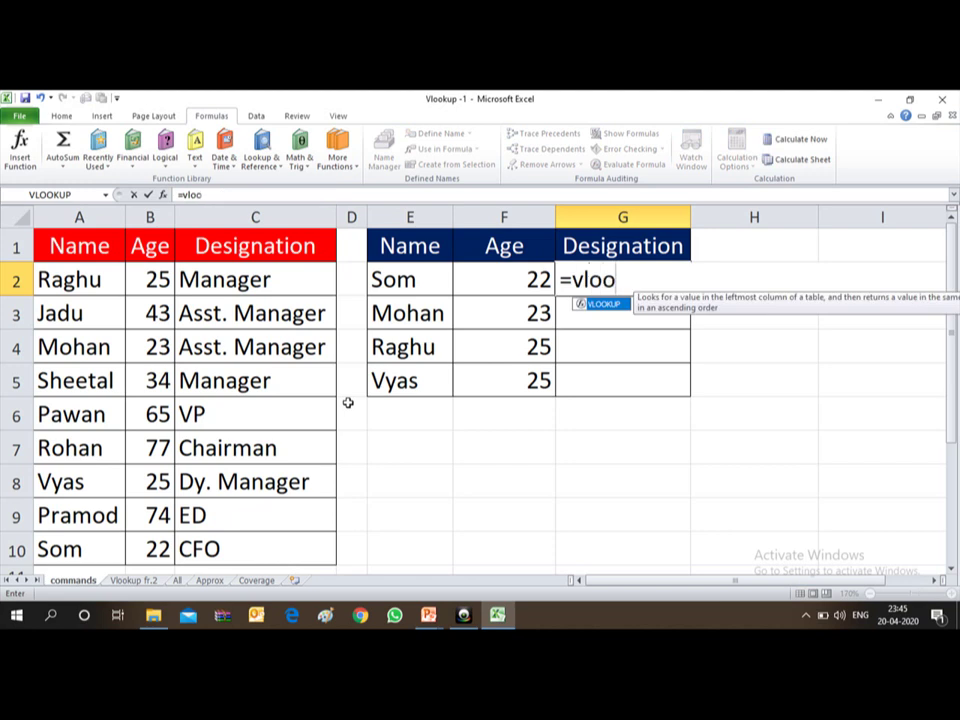
{"action": "type", "text": "kup("}
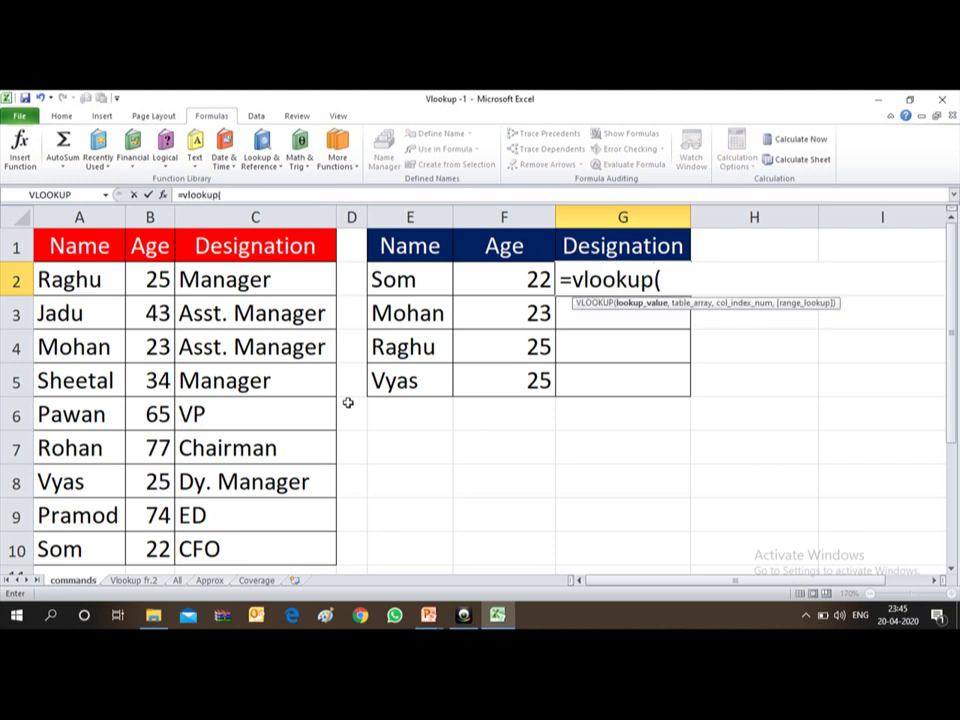
{"action": "key", "text": "Left"}
{"action": "key", "text": "Left"}
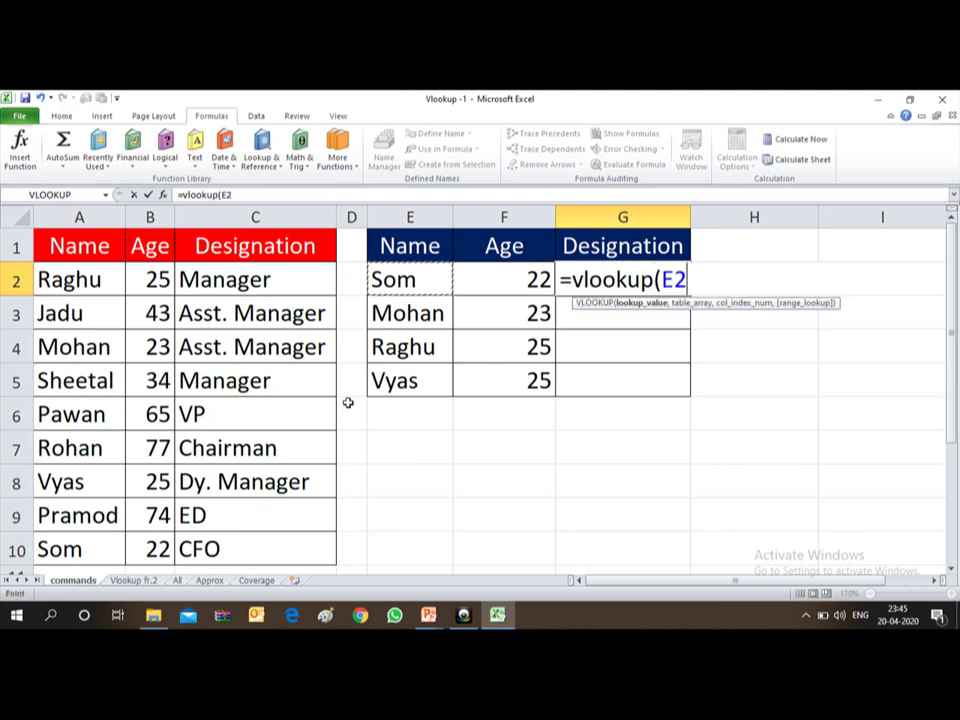
{"action": "type", "text": ","}
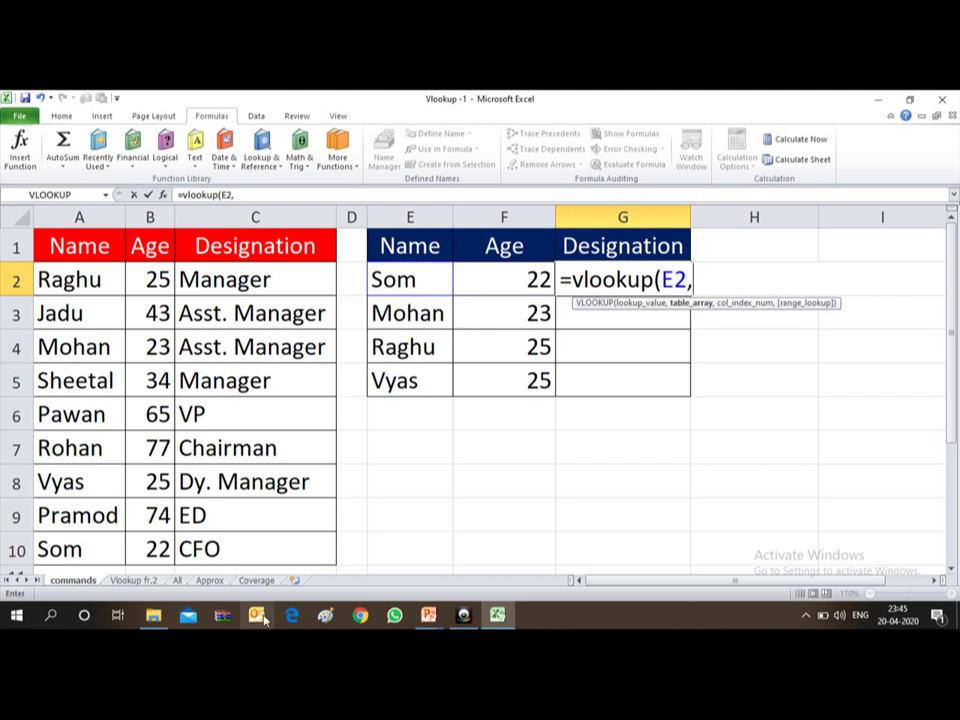
{"action": "left_click", "coordinate": [125, 580]}
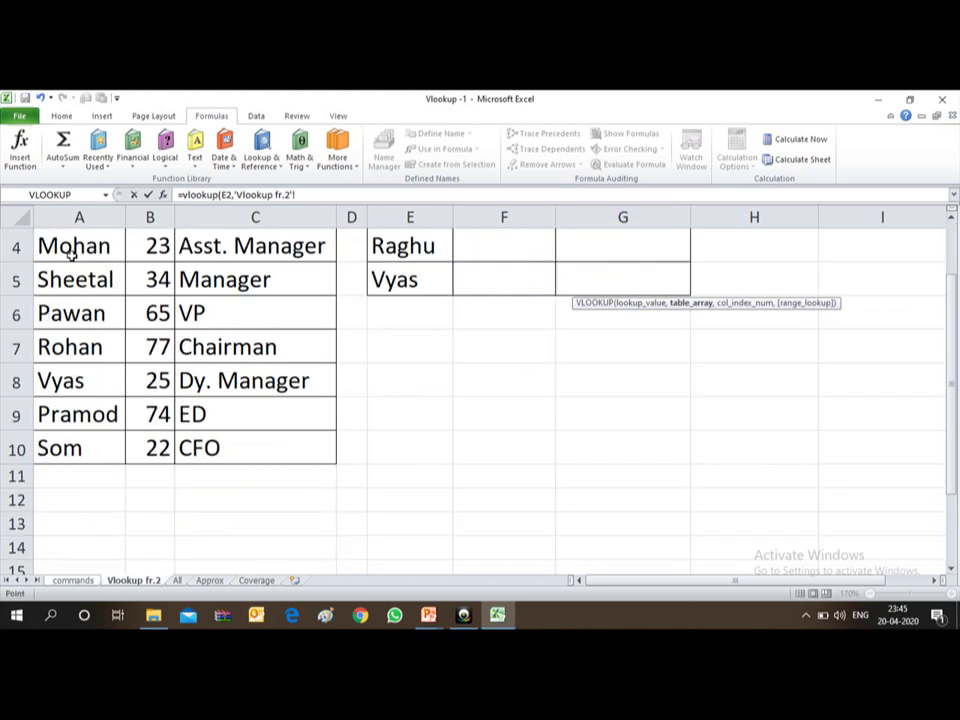
{"action": "left_click", "coordinate": [72, 255]}
{"action": "key", "text": "Up"}
{"action": "key", "text": "Up"}
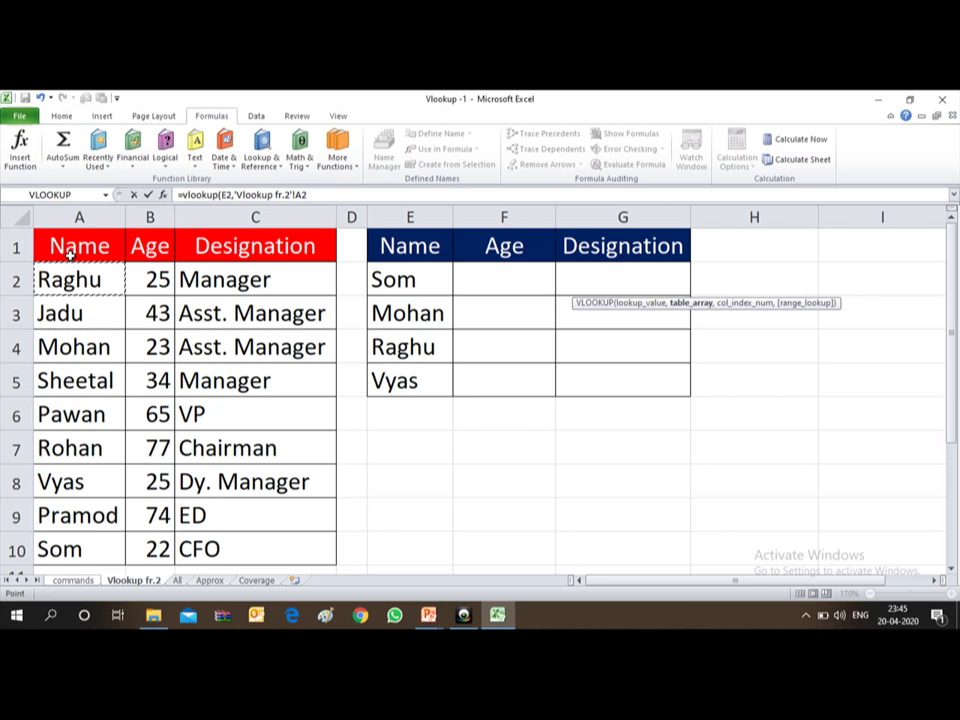
{"action": "key", "text": "shift+Right"}
{"action": "key", "text": "shift+Right"}
{"action": "key", "text": "ctrl+shift+Down"}
{"action": "scroll", "coordinate": [70, 255], "scroll_direction": "down", "scroll_amount": 1}
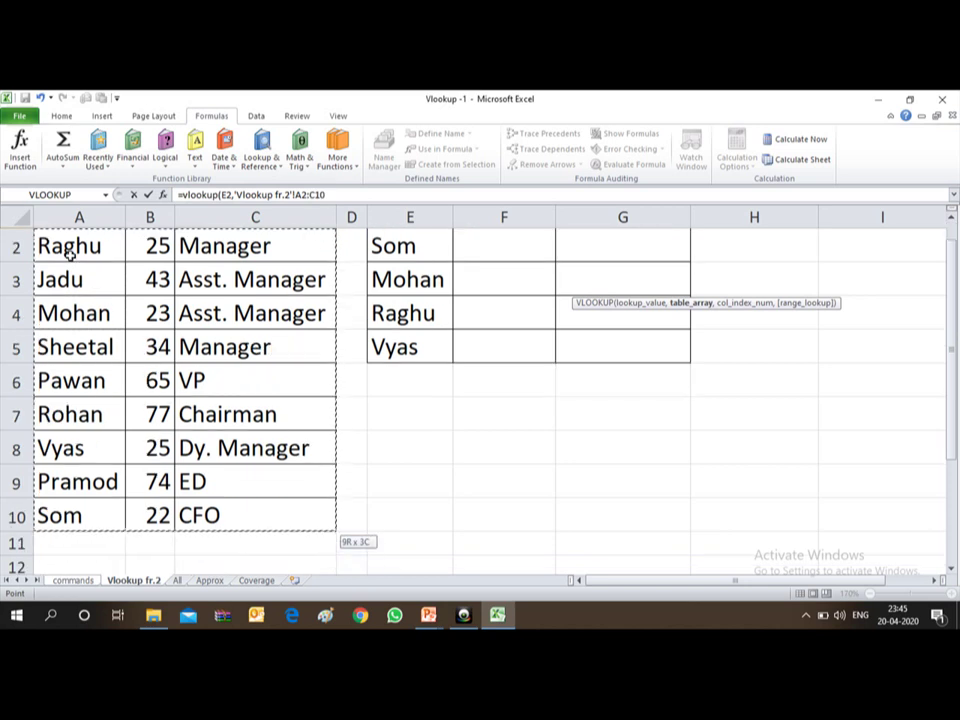
{"action": "type", "text": ",3,0"}
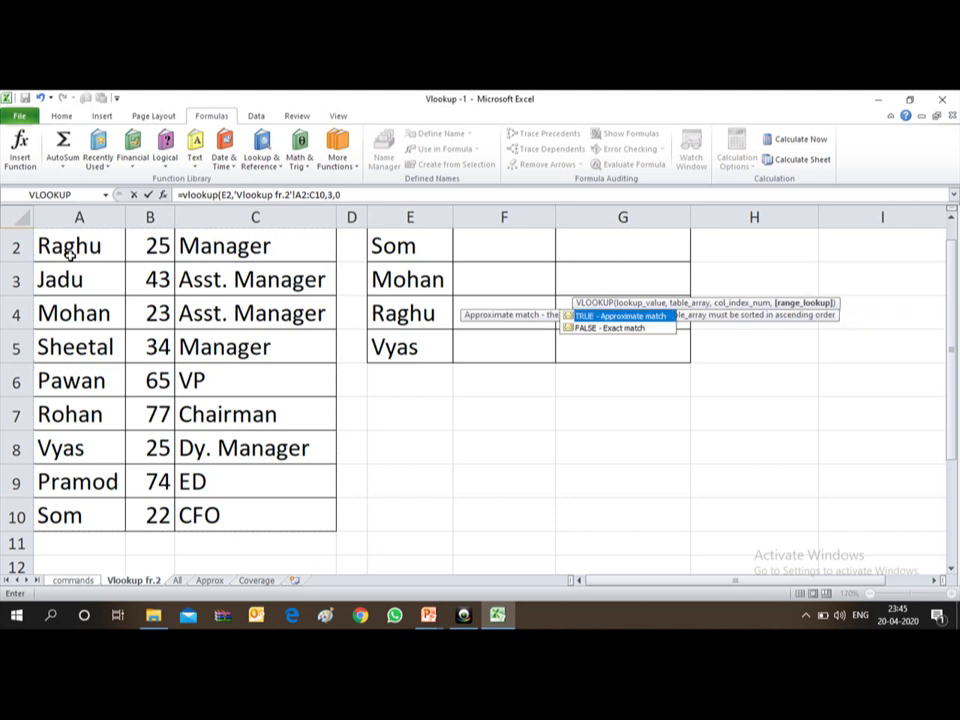
{"action": "type", "text": ")"}
{"action": "key", "text": "Return"}
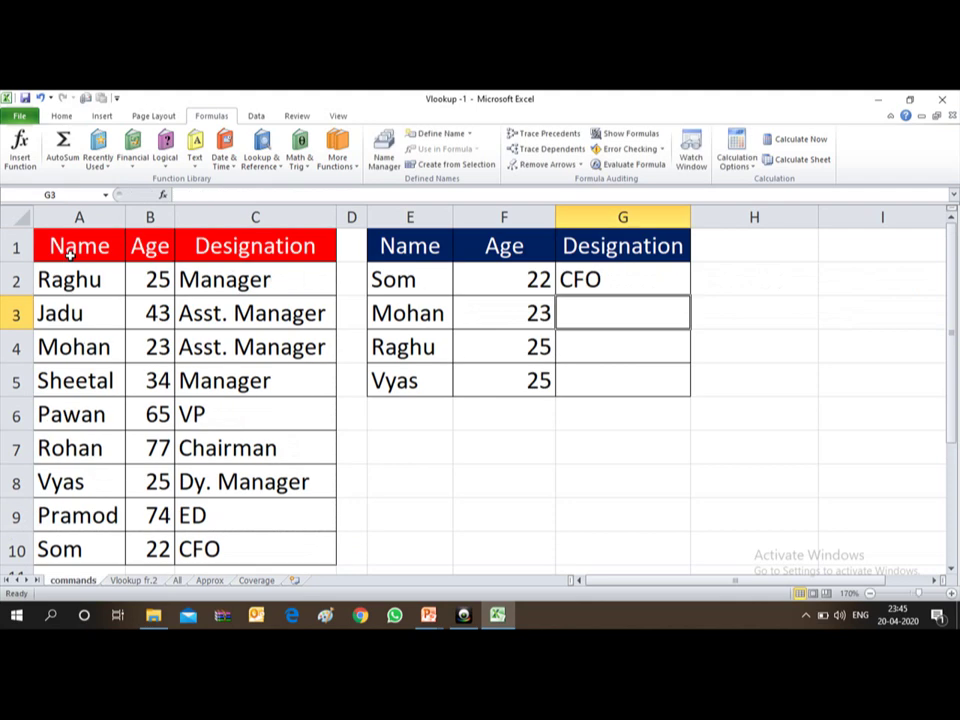
{"action": "key", "text": "Up"}
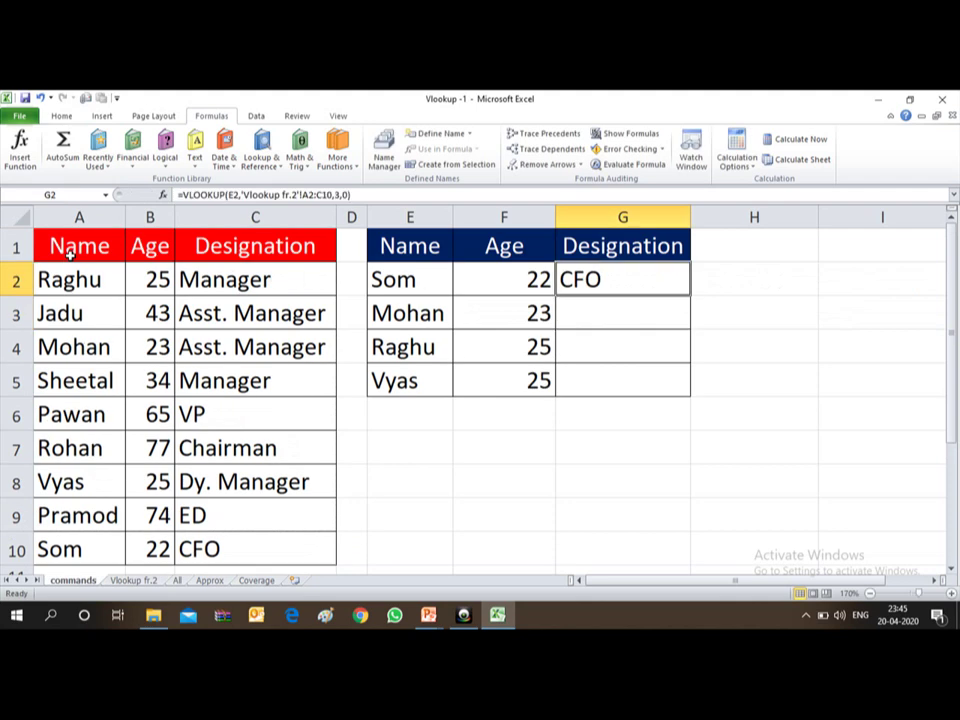
{"action": "key", "text": "ctrl+Page_Down"}
{"action": "key", "text": "Left"}
{"action": "key", "text": "Left"}
{"action": "key", "text": "Left"}
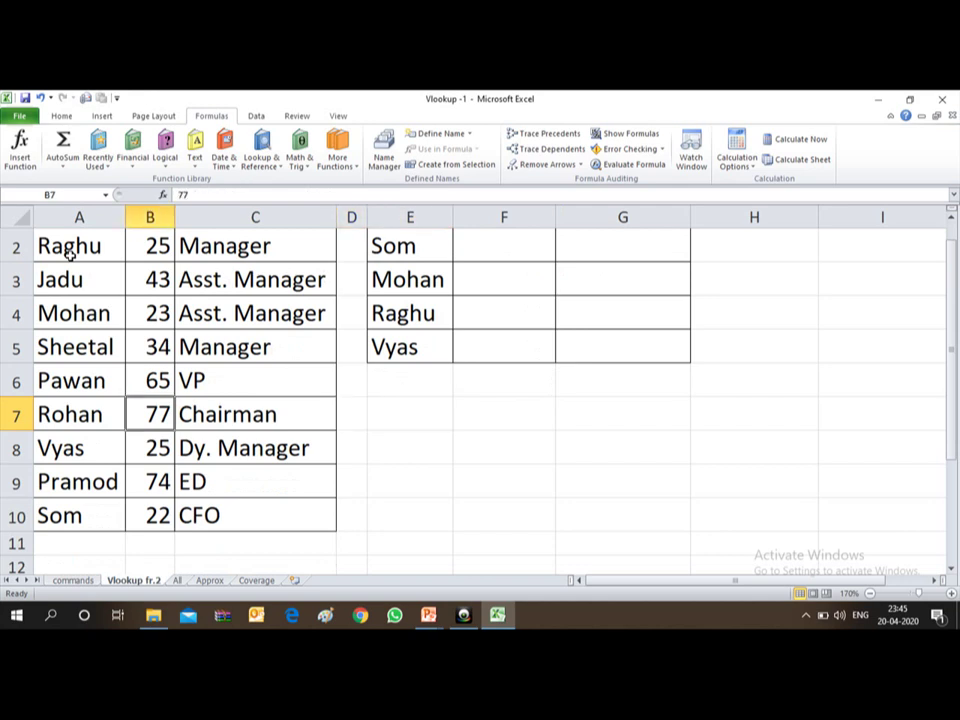
{"action": "key", "text": "Down"}
{"action": "key", "text": "Down"}
{"action": "key", "text": "Down"}
{"action": "key", "text": "Right"}
{"action": "key", "text": "Left"}
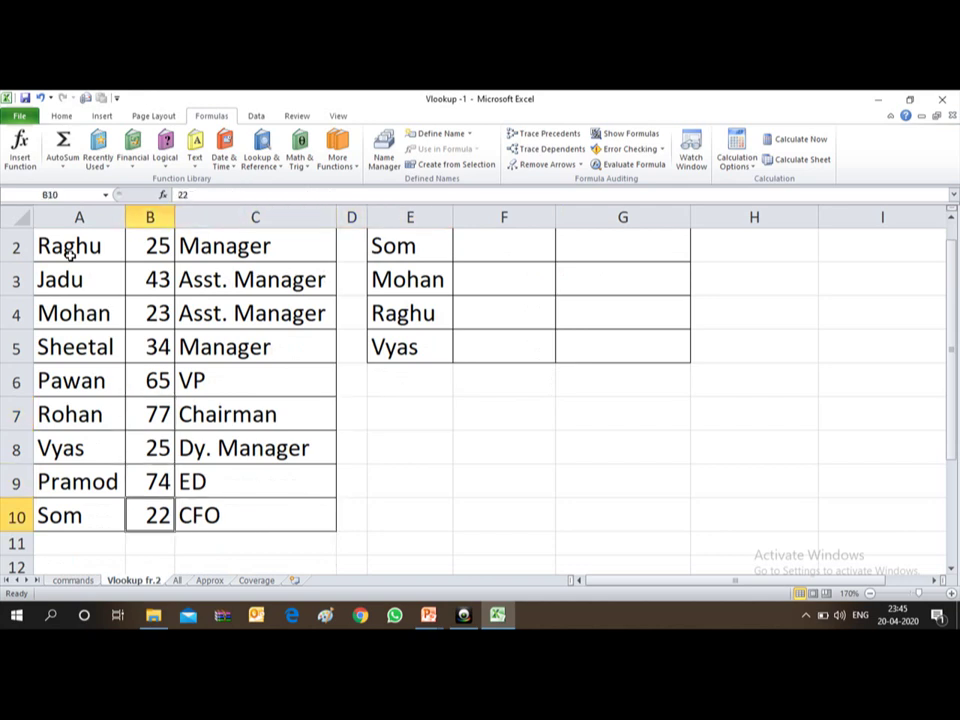
{"action": "key", "text": "Left"}
{"action": "key", "text": "ctrl+Page_Up"}
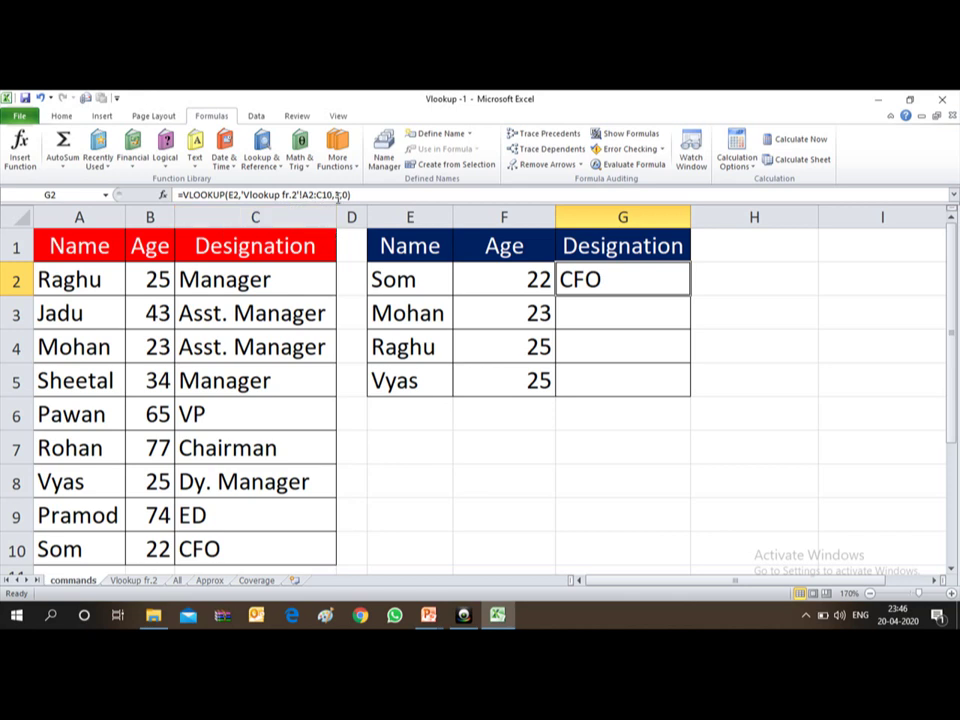
Make the table range in G2's VLOOKUP absolute as $A$2:$C$10
{"action": "left_click", "coordinate": [318, 197]}
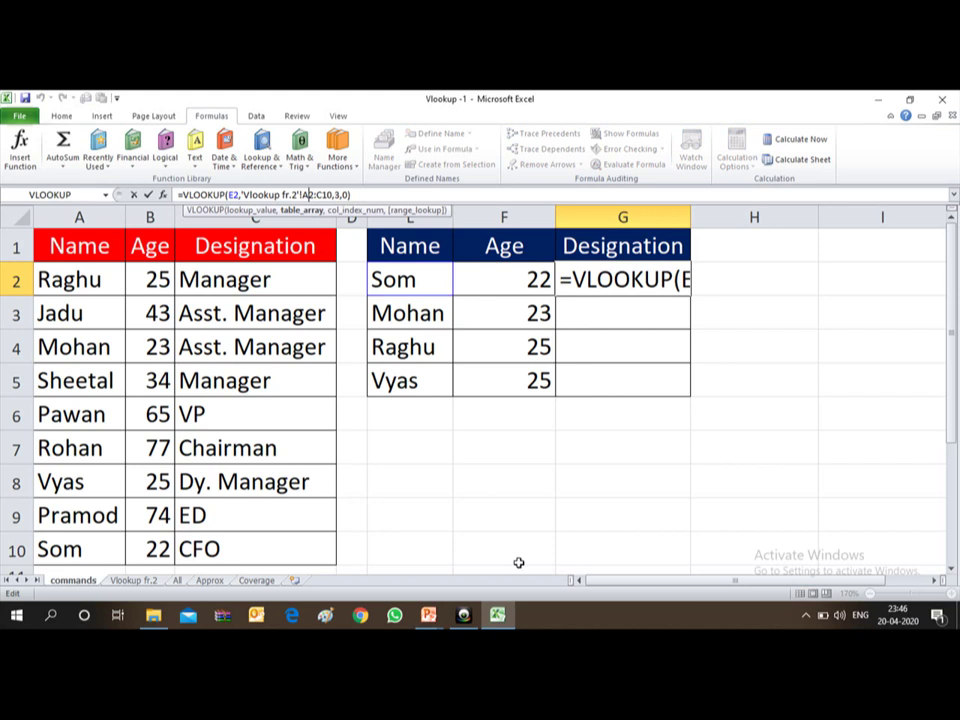
{"action": "key", "text": "F4"}
{"action": "key", "text": "Right"}
{"action": "key", "text": "Right"}
{"action": "key", "text": "Right"}
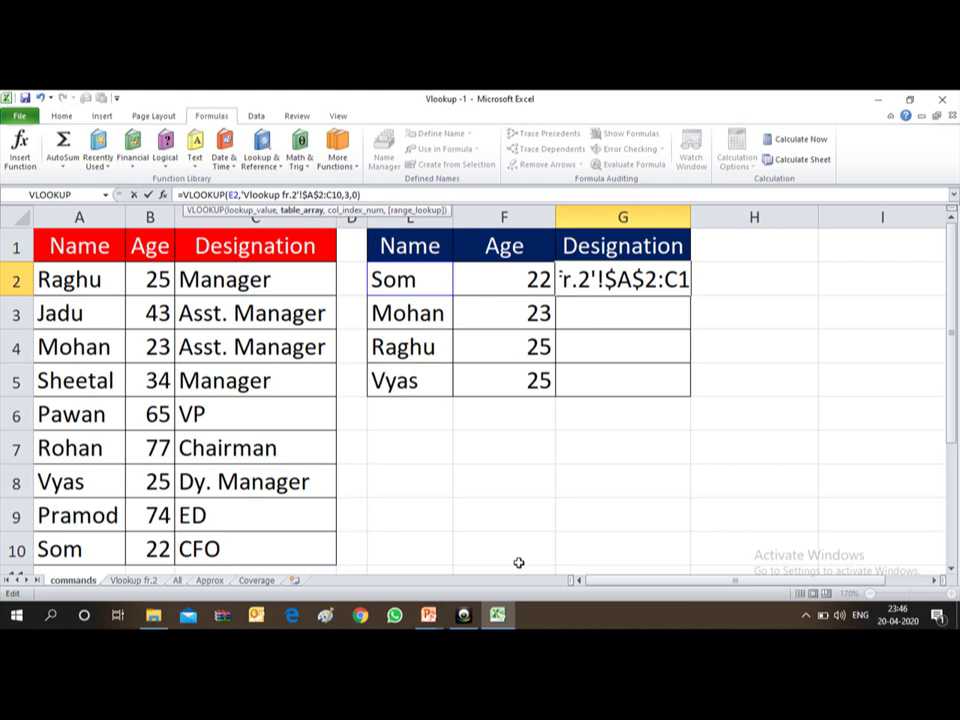
{"action": "key", "text": "F4"}
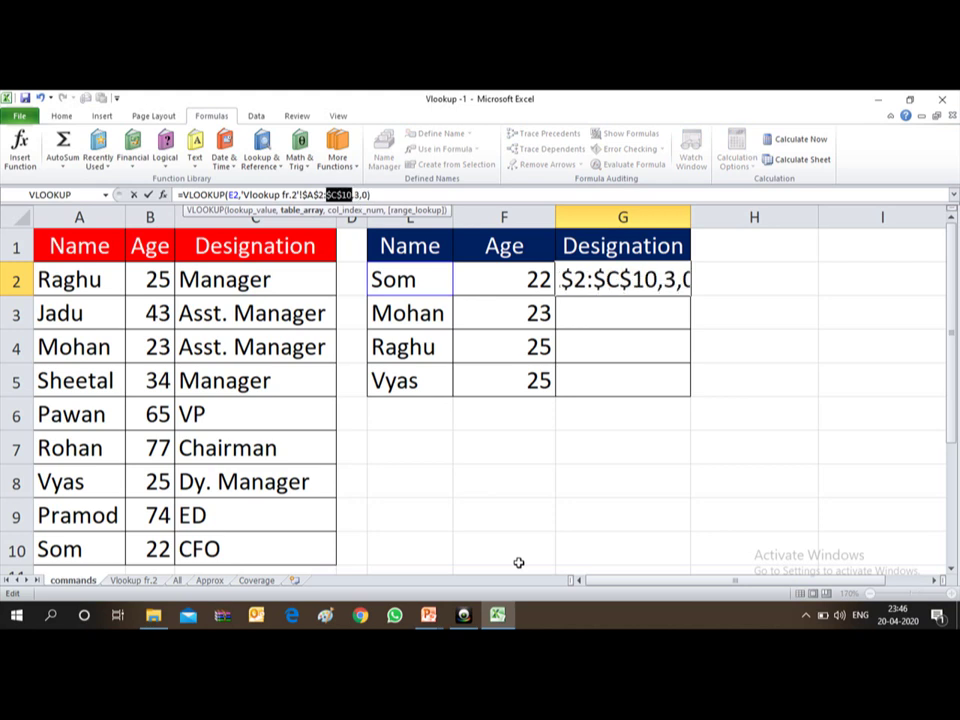
{"action": "key", "text": "Return"}
Copy G2's formula into G3:G5 to fill the remaining designations
{"action": "key", "text": "Up"}
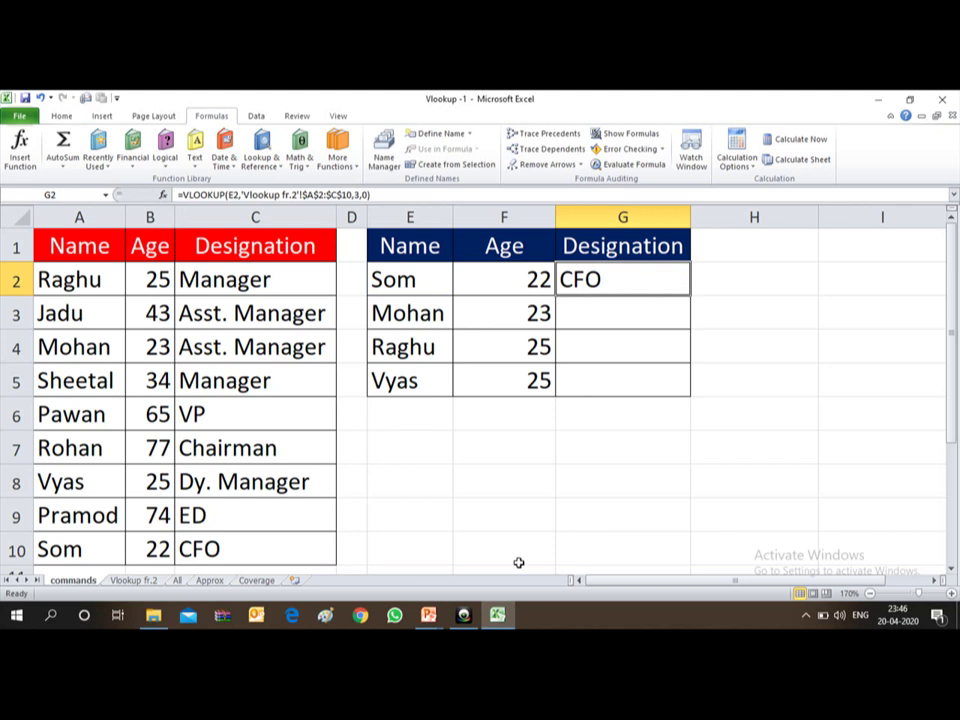
{"action": "key", "text": "ctrl+c"}
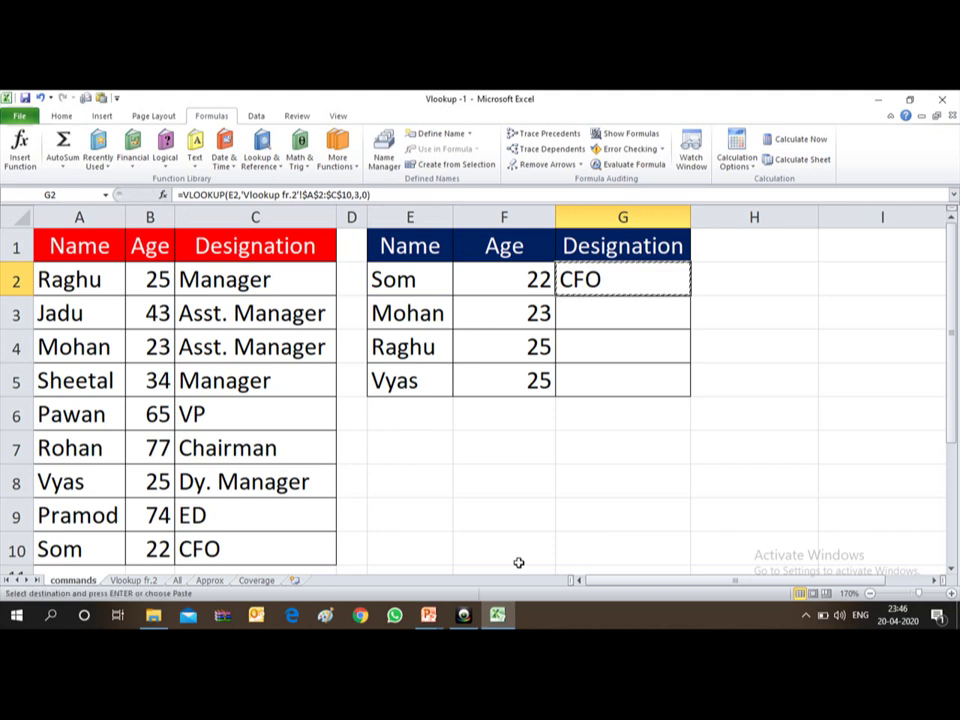
{"action": "key", "text": "shift+Down"}
{"action": "key", "text": "shift+Down"}
{"action": "key", "text": "shift+Down"}
{"action": "key", "text": "shift+Down"}
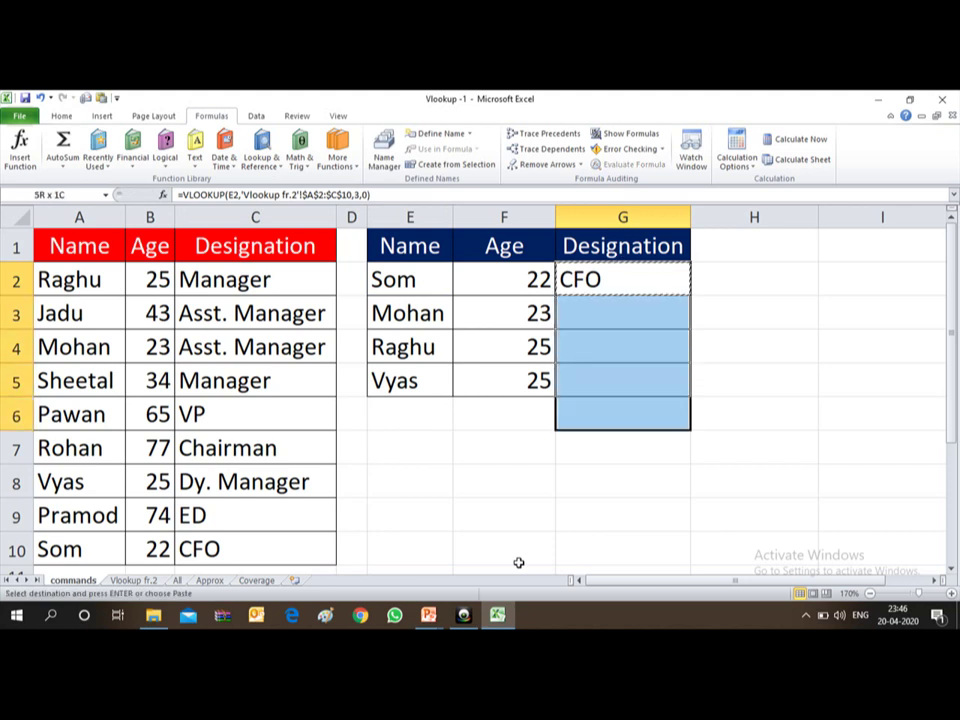
{"action": "key", "text": "shift+Up"}
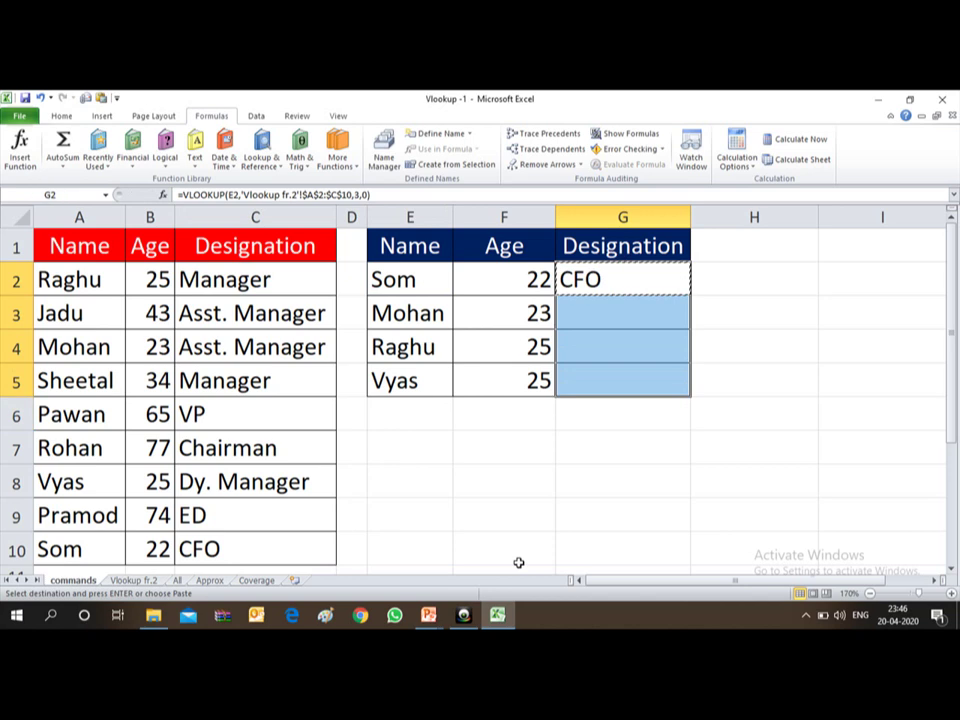
{"action": "key", "text": "Return"}
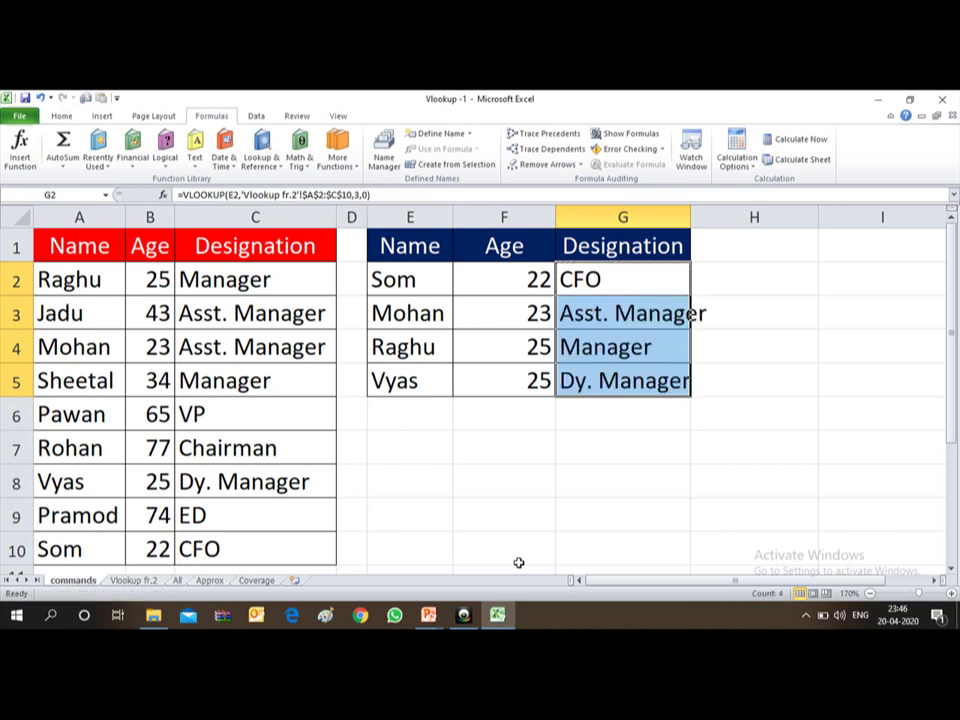
{"action": "key", "text": "Down"}
{"action": "key", "text": "Down"}
{"action": "key", "text": "Down"}
{"action": "key", "text": "Down"}
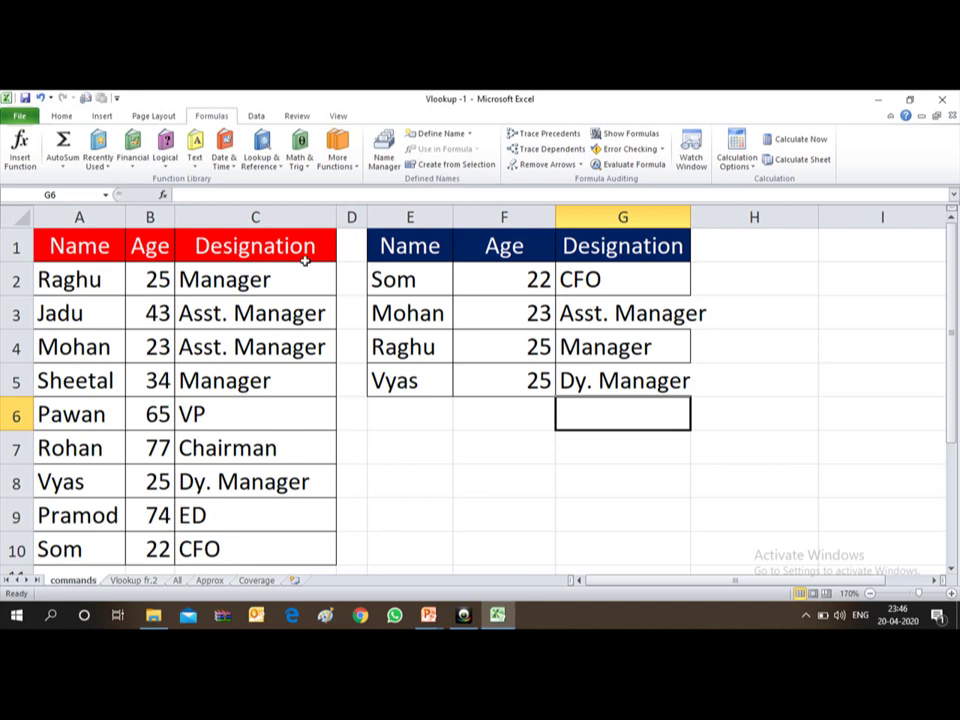
{"action": "left_click", "coordinate": [262, 160]}
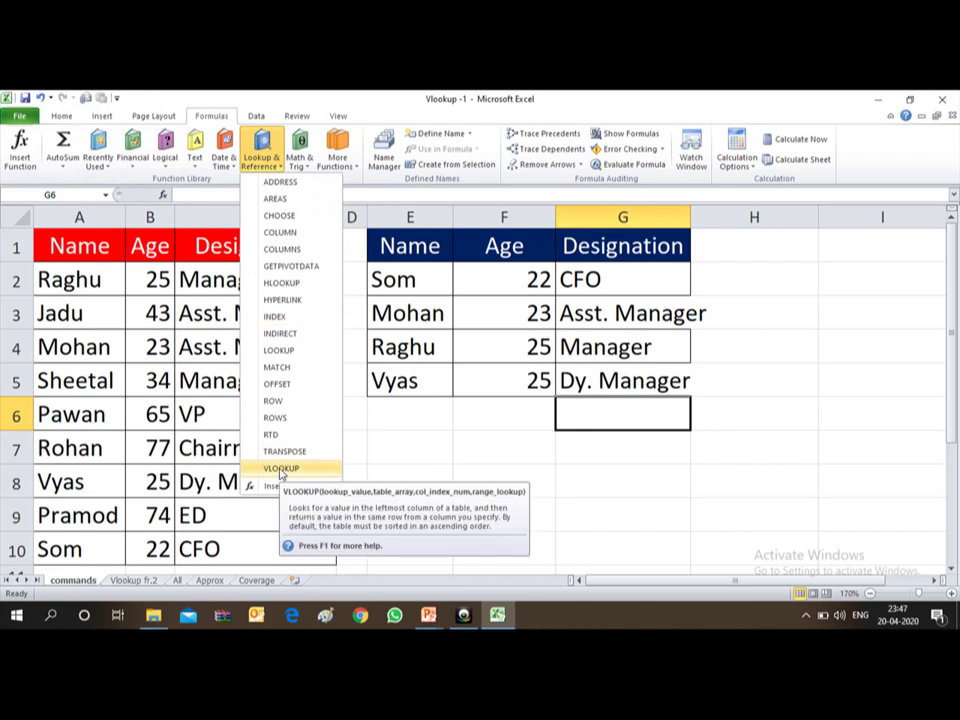
{"action": "left_click", "coordinate": [603, 285]}
{"action": "left_click", "coordinate": [603, 282]}
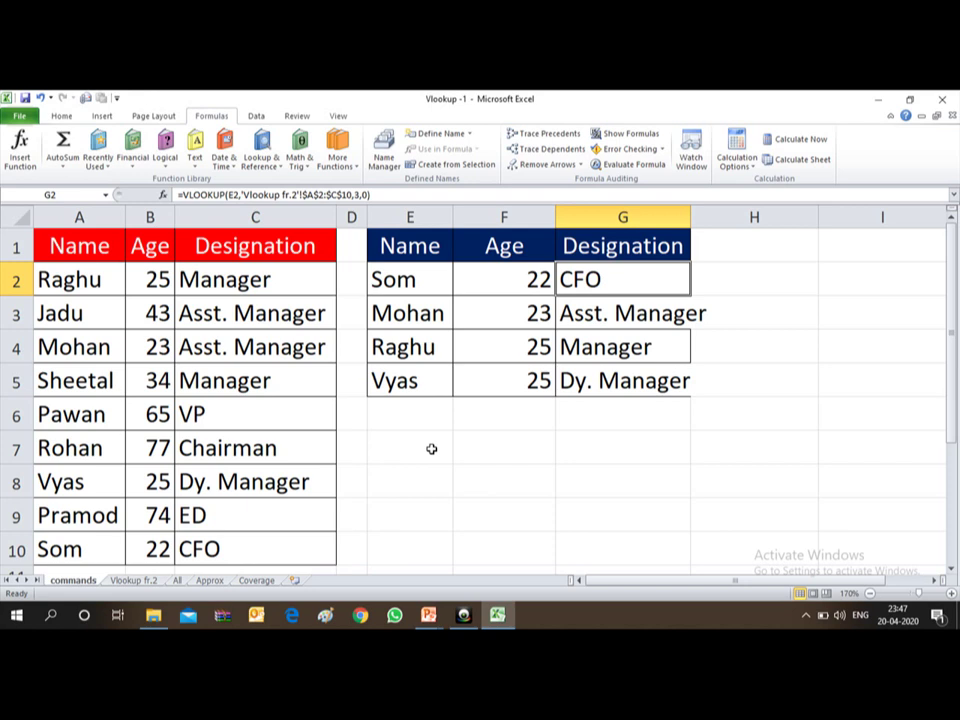
{"action": "key", "text": "ctrl+Page_Down"}
{"action": "key", "text": "ctrl+Page_Down"}
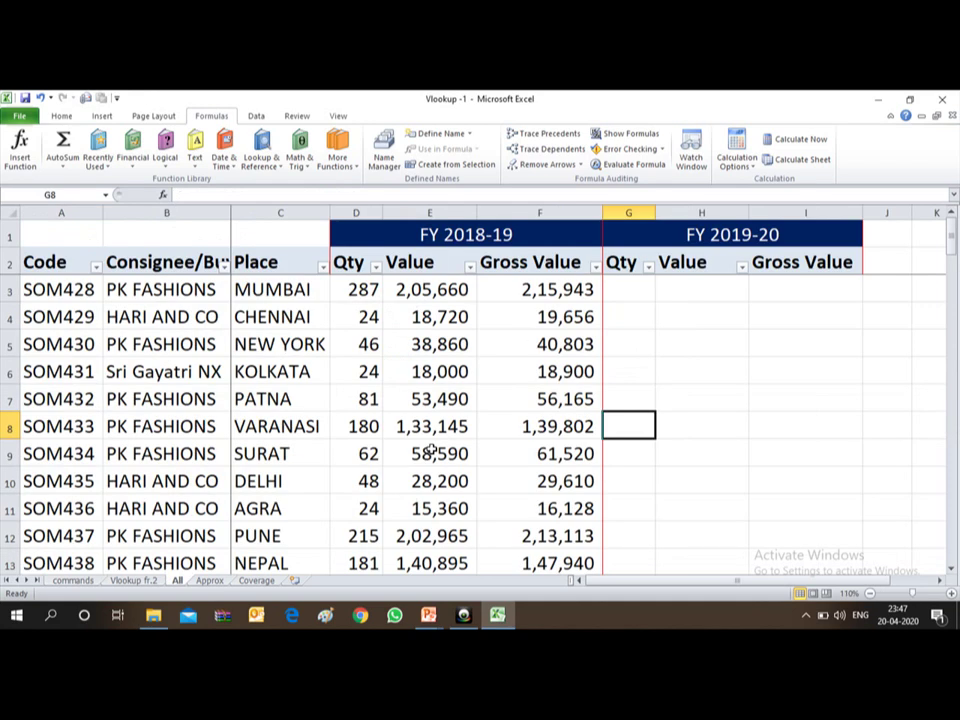
{"action": "key", "text": "Left"}
{"action": "key", "text": "Left"}
{"action": "key", "text": "Left"}
{"action": "key", "text": "Left"}
{"action": "key", "text": "Left"}
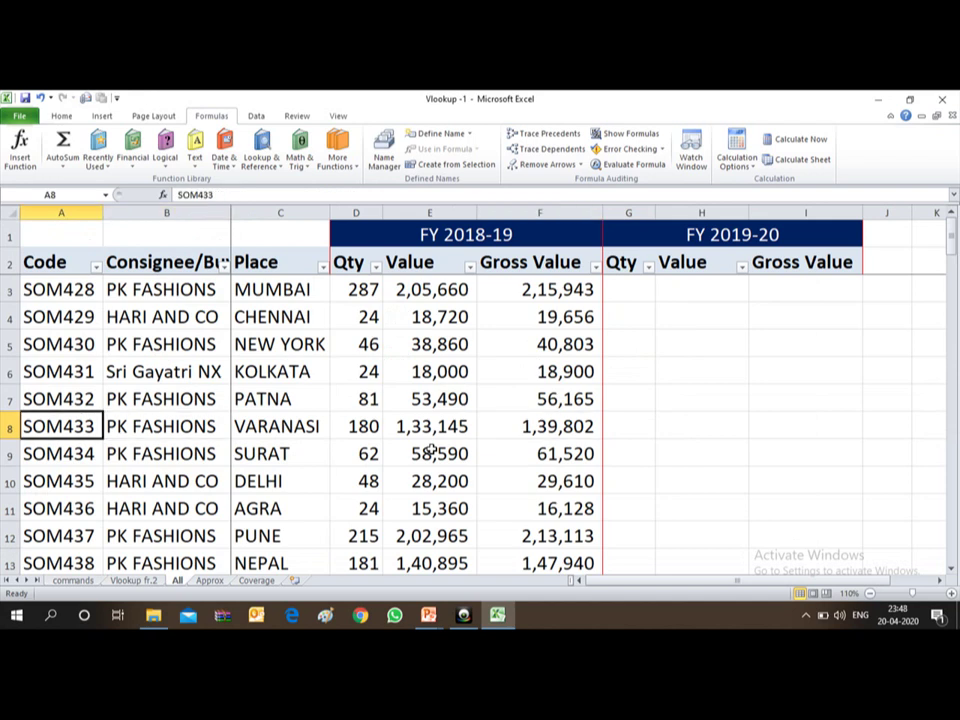
{"action": "key", "text": "ctrl+Up"}
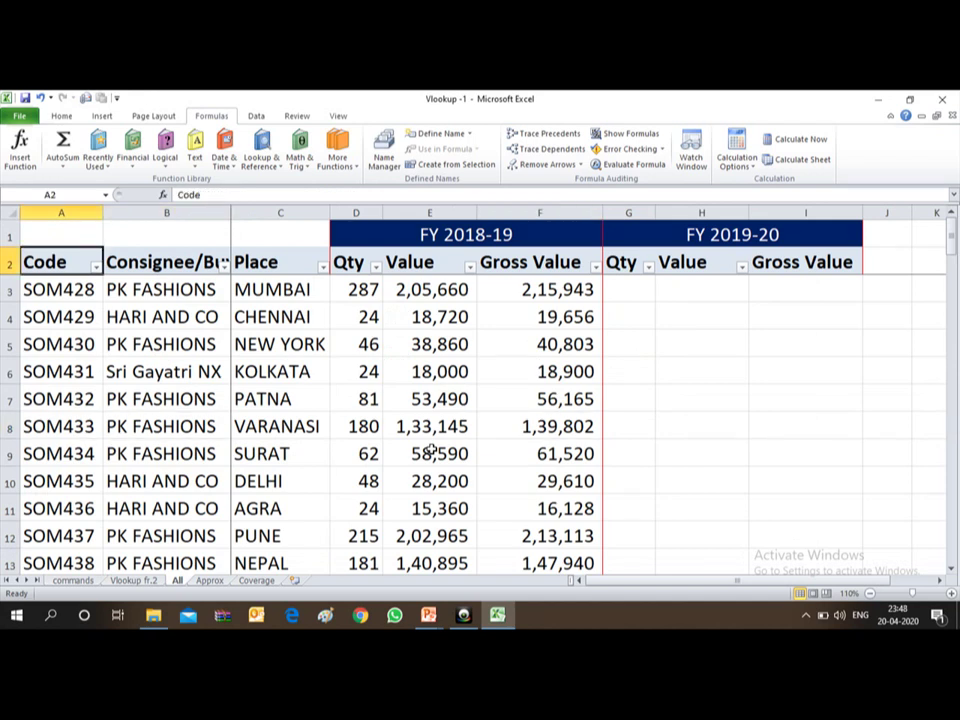
{"action": "key", "text": "Down"}
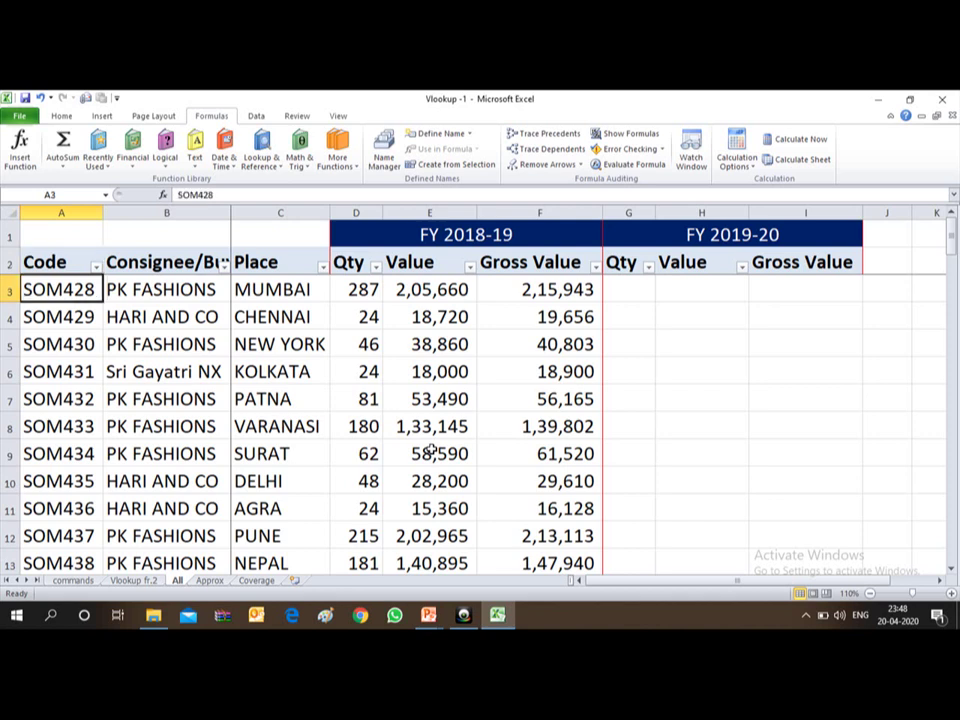
{"action": "key", "text": "Down"}
{"action": "key", "text": "Down"}
{"action": "key", "text": "Up"}
{"action": "key", "text": "Up"}
{"action": "key", "text": "Up"}
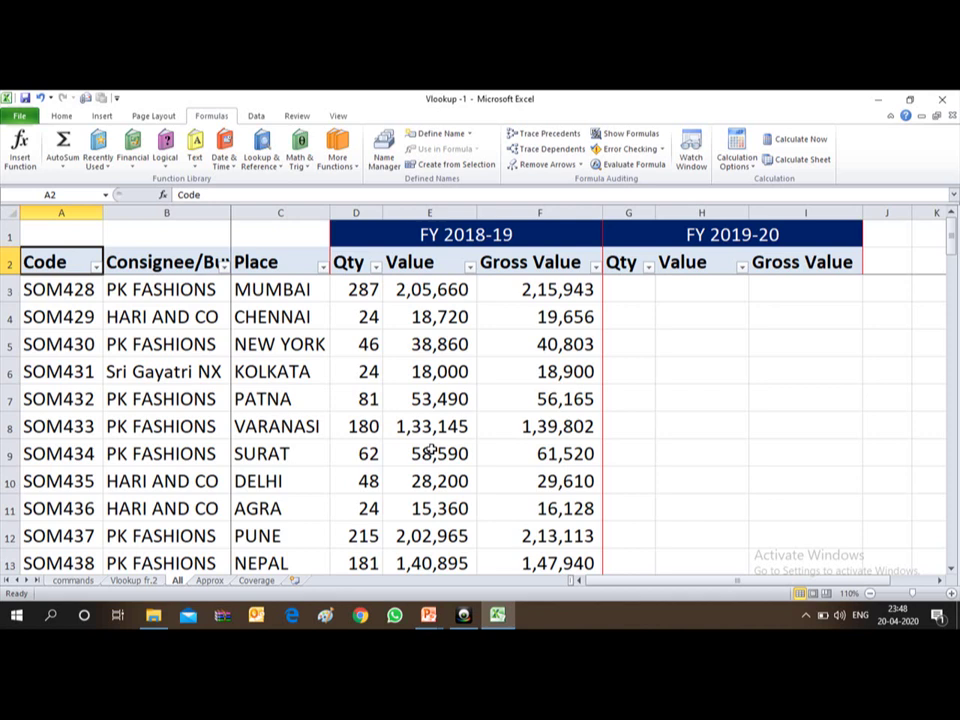
{"action": "key", "text": "Right"}
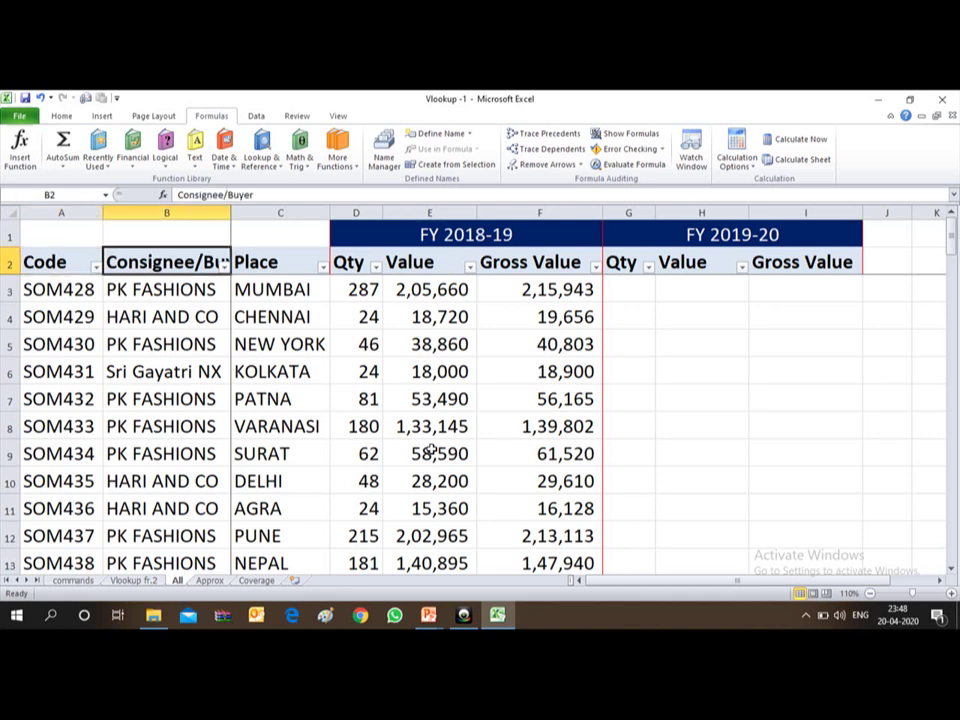
{"action": "key", "text": "Down"}
{"action": "key", "text": "Down"}
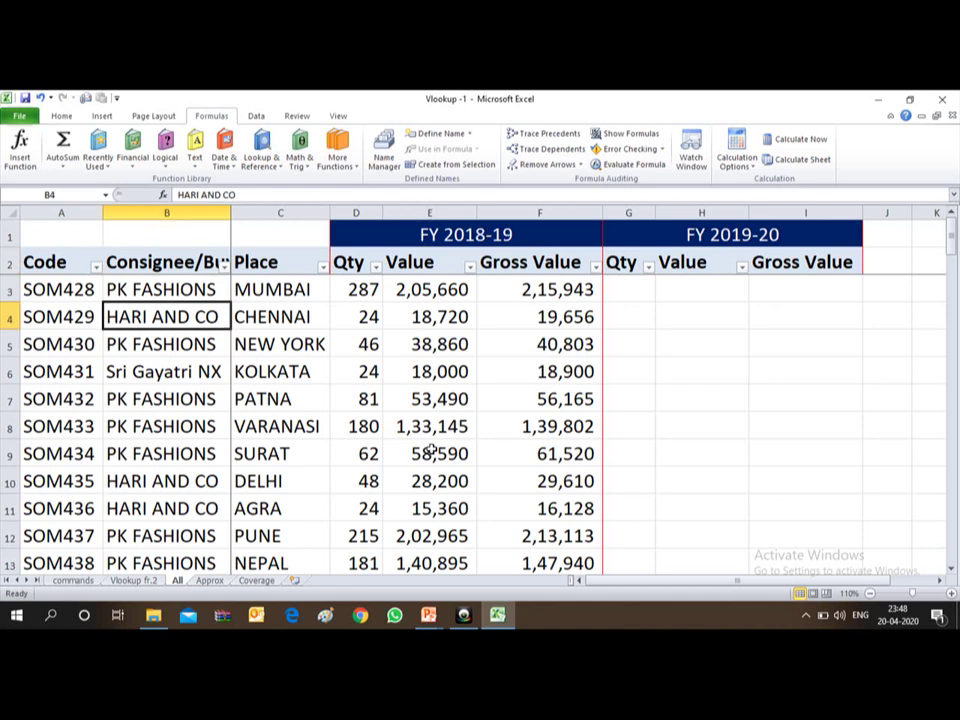
{"action": "key", "text": "Up"}
{"action": "key", "text": "Up"}
{"action": "key", "text": "Left"}
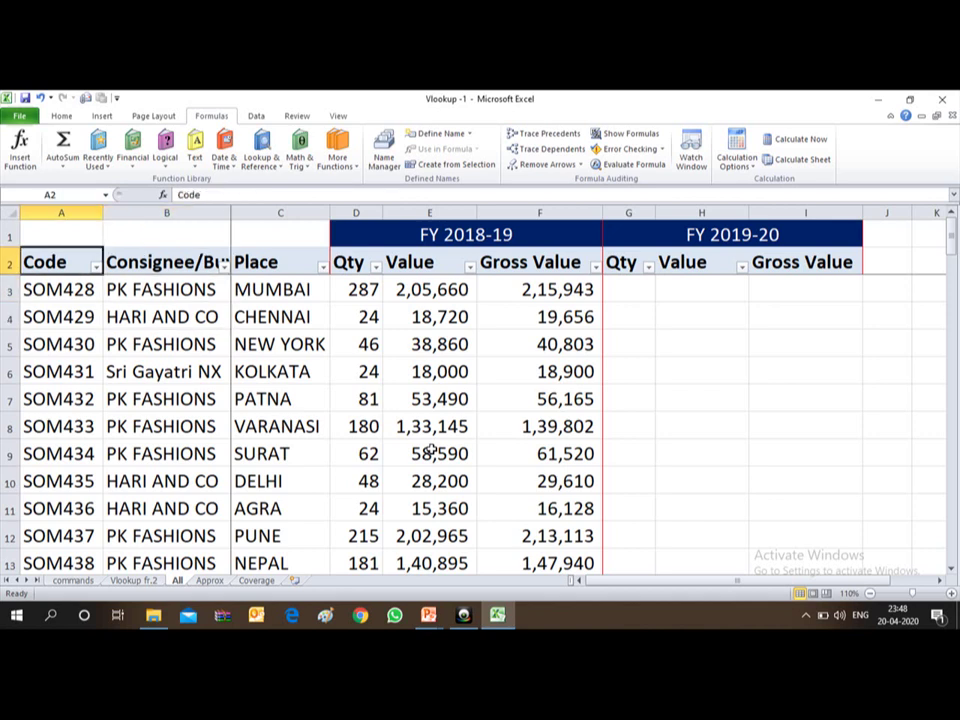
{"action": "key", "text": "Down"}
{"action": "key", "text": "Down"}
{"action": "key", "text": "Down"}
{"action": "key", "text": "Up"}
{"action": "key", "text": "Up"}
{"action": "key", "text": "Up"}
{"action": "key", "text": "Right"}
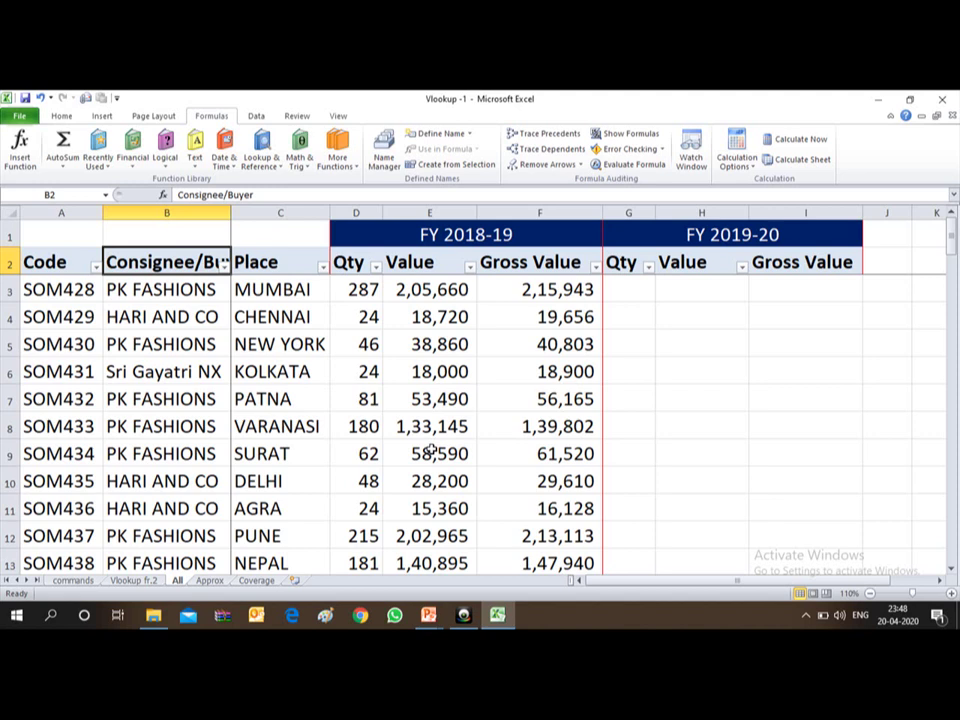
{"action": "key", "text": "Down"}
{"action": "key", "text": "Down"}
{"action": "key", "text": "Down"}
{"action": "key", "text": "Down"}
{"action": "key", "text": "Up"}
{"action": "key", "text": "Up"}
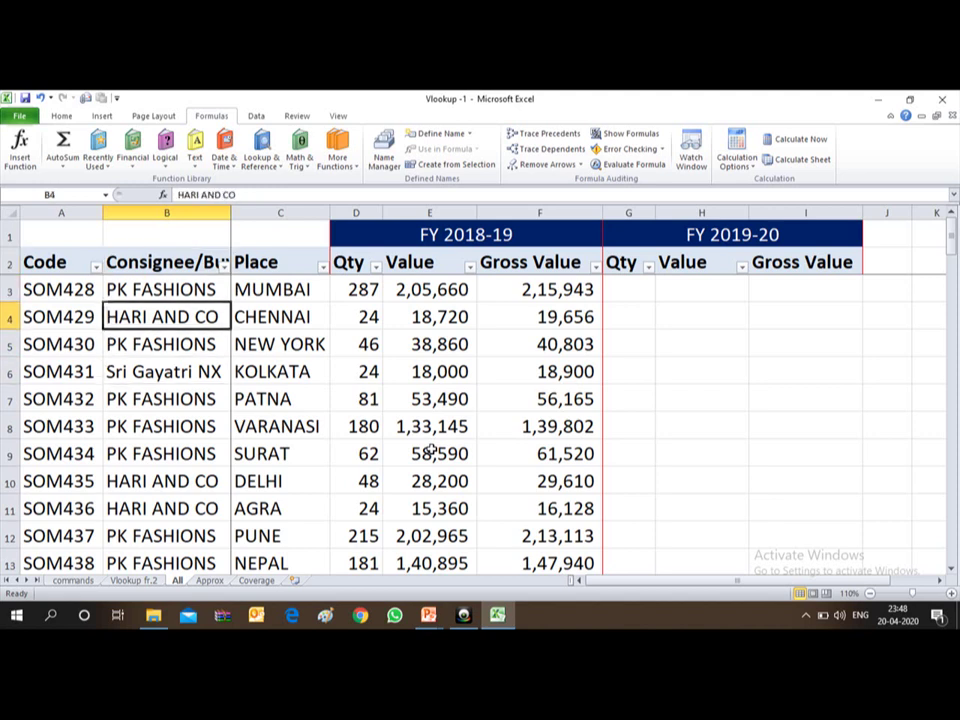
{"action": "key", "text": "Up"}
{"action": "key", "text": "Up"}
{"action": "key", "text": "Right"}
{"action": "key", "text": "Down"}
{"action": "key", "text": "Down"}
{"action": "key", "text": "Down"}
{"action": "key", "text": "Down"}
{"action": "key", "text": "Down"}
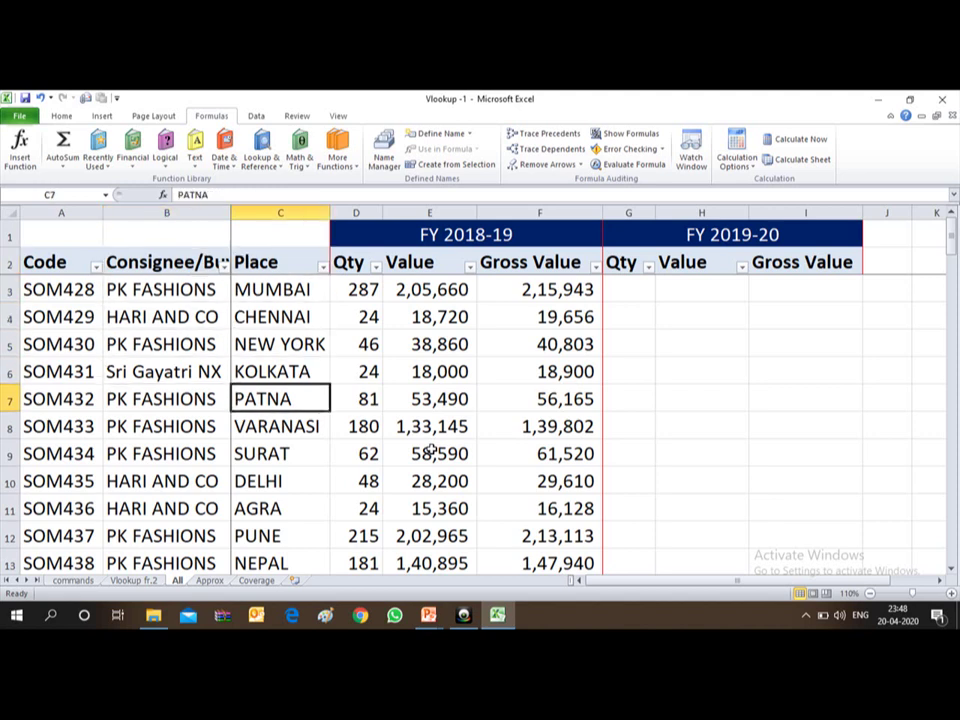
{"action": "key", "text": "Up"}
{"action": "key", "text": "Up"}
{"action": "key", "text": "Up"}
{"action": "key", "text": "Up"}
{"action": "key", "text": "Up"}
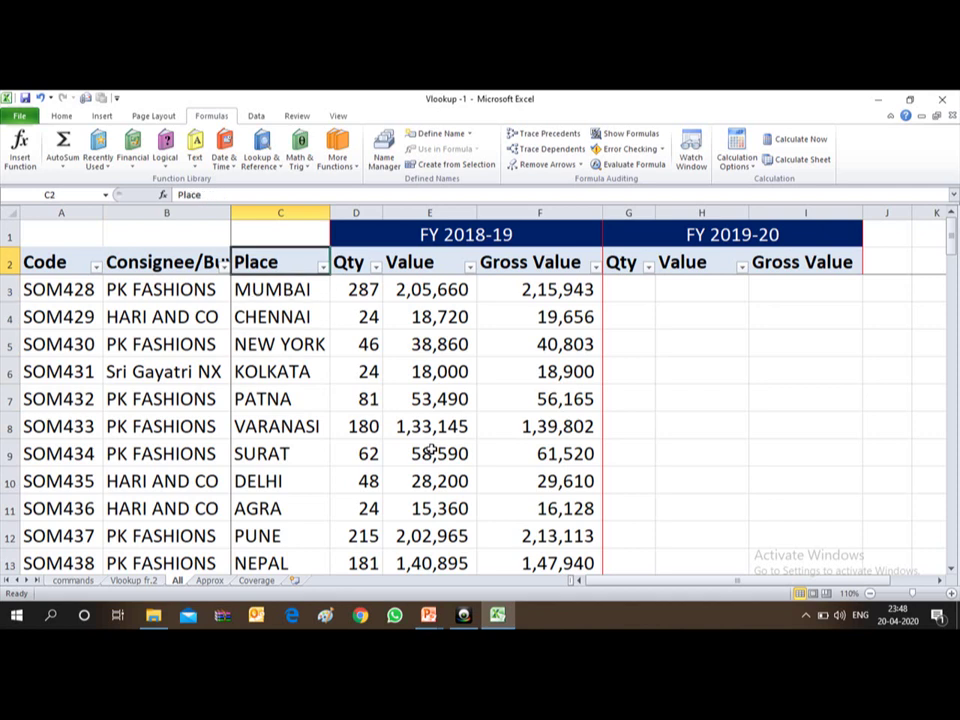
{"action": "key", "text": "Right"}
{"action": "key", "text": "Up"}
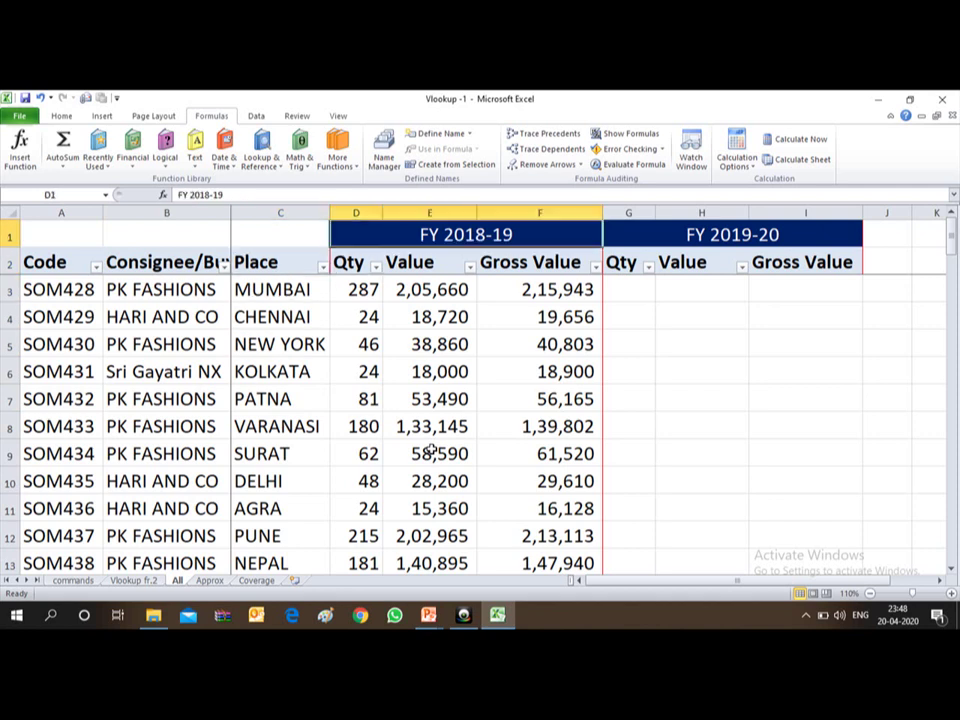
{"action": "key", "text": "Down"}
{"action": "key", "text": "Down"}
{"action": "key", "text": "Down"}
{"action": "key", "text": "Down"}
{"action": "key", "text": "Down"}
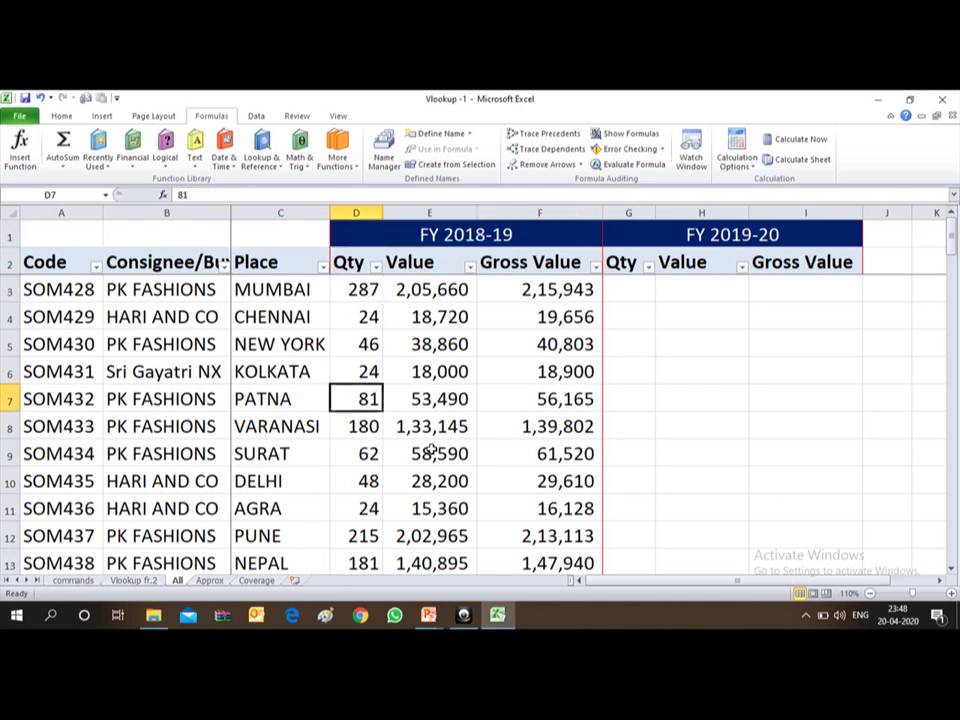
{"action": "key", "text": "Down"}
{"action": "key", "text": "Up"}
{"action": "key", "text": "Up"}
{"action": "key", "text": "Up"}
{"action": "key", "text": "Up"}
{"action": "key", "text": "Up"}
{"action": "key", "text": "Up"}
{"action": "key", "text": "Up"}
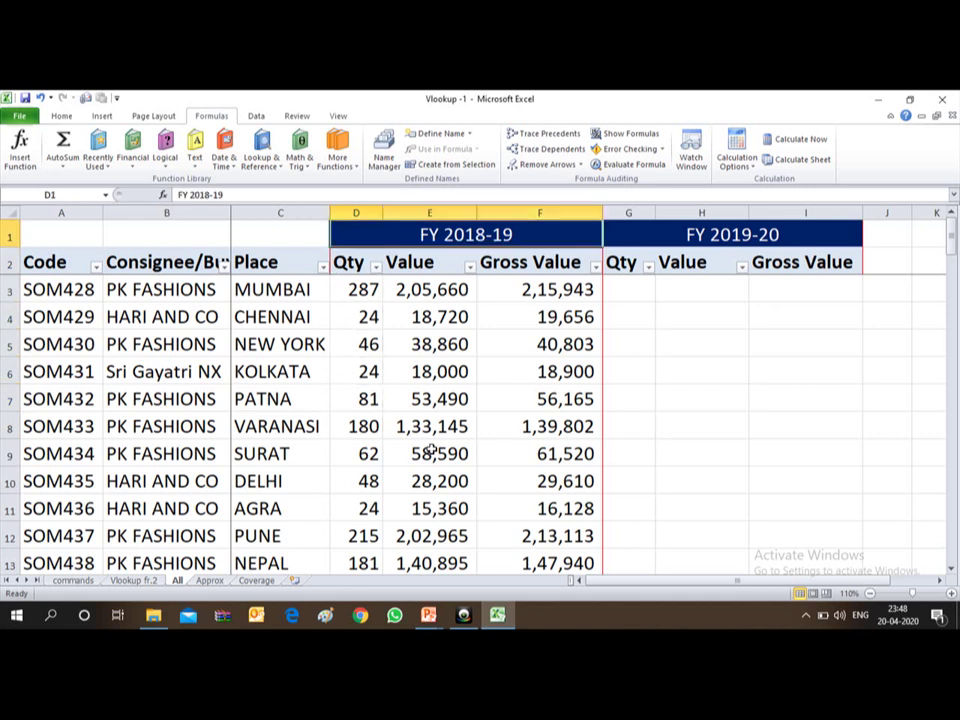
{"action": "key", "text": "Down"}
{"action": "key", "text": "Left"}
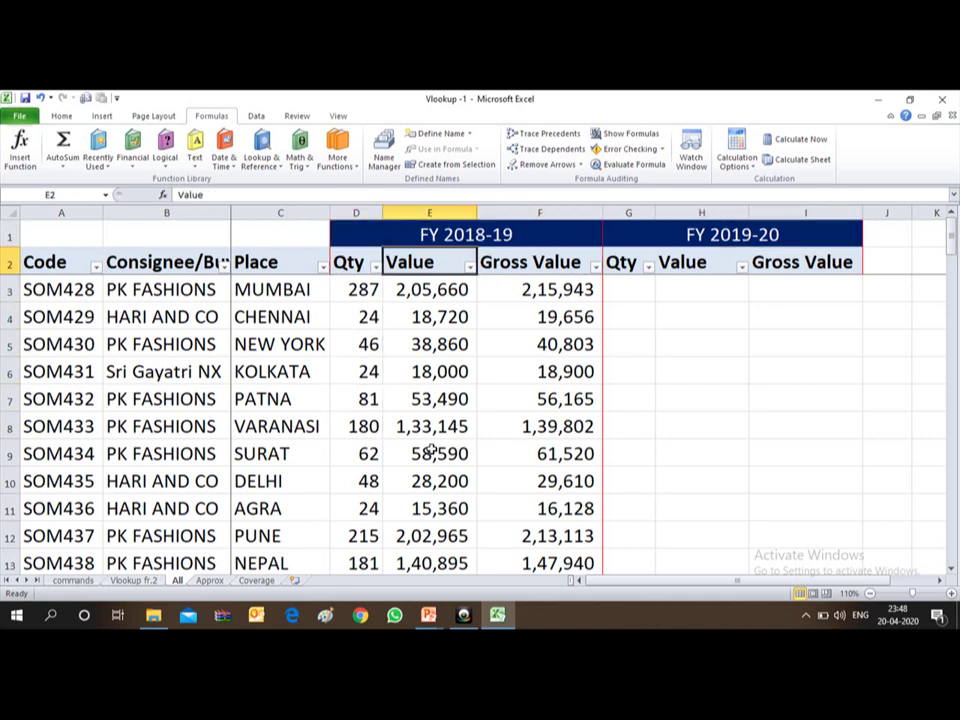
{"action": "key", "text": "Down"}
{"action": "key", "text": "Down"}
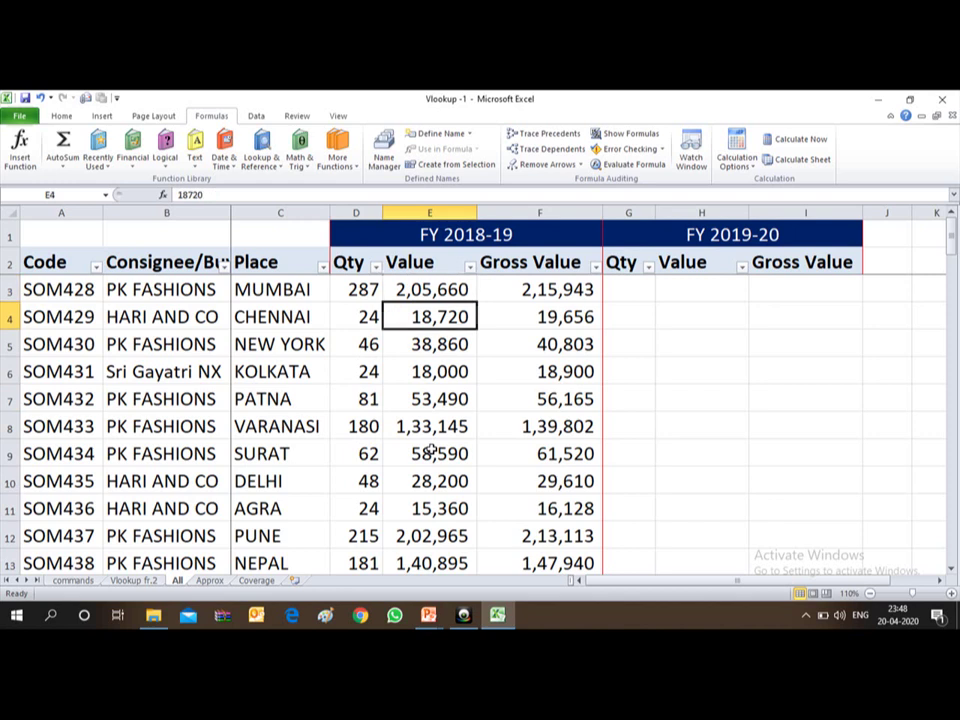
{"action": "key", "text": "Down"}
{"action": "key", "text": "Up"}
{"action": "key", "text": "Up"}
{"action": "key", "text": "Up"}
{"action": "key", "text": "Right"}
{"action": "key", "text": "Down"}
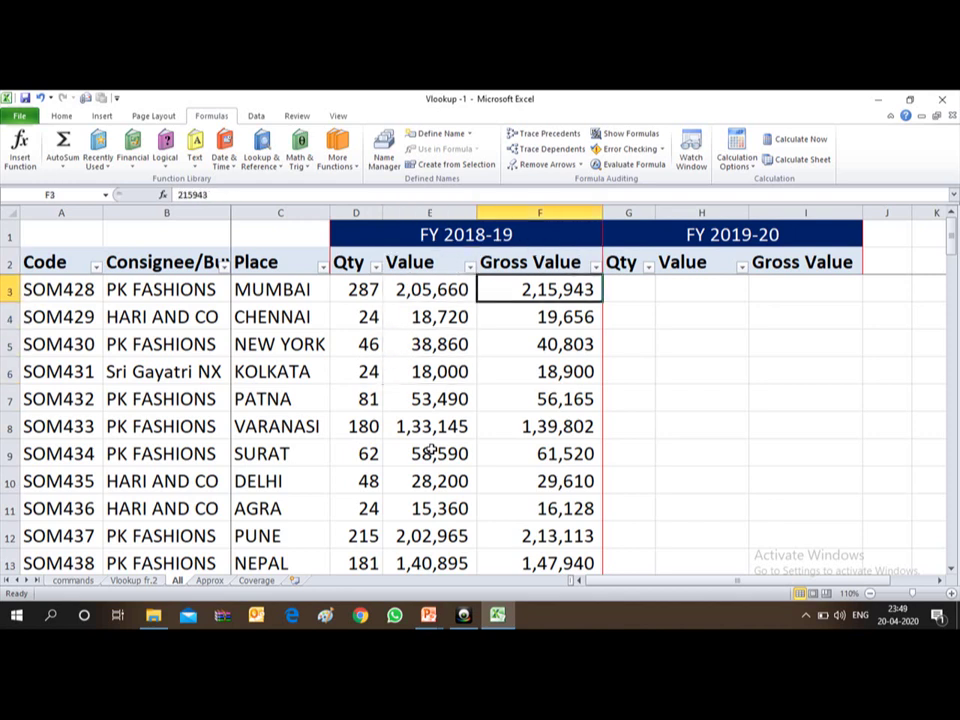
{"action": "key", "text": "Left"}
{"action": "key", "text": "Left"}
{"action": "key", "text": "Left"}
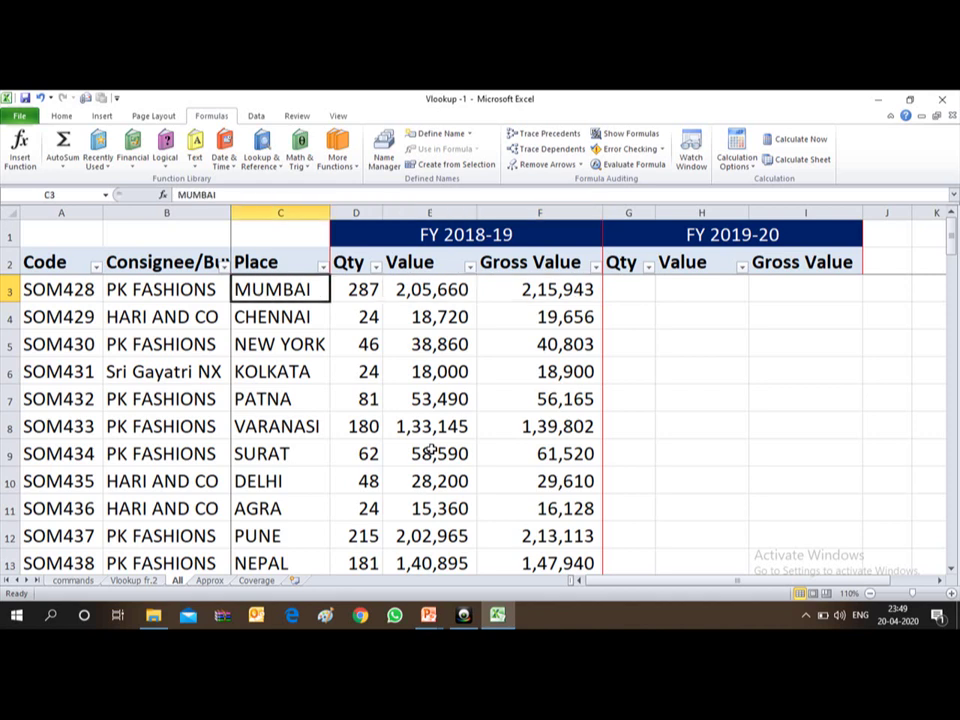
{"action": "key", "text": "Right"}
{"action": "key", "text": "Right"}
{"action": "key", "text": "Right"}
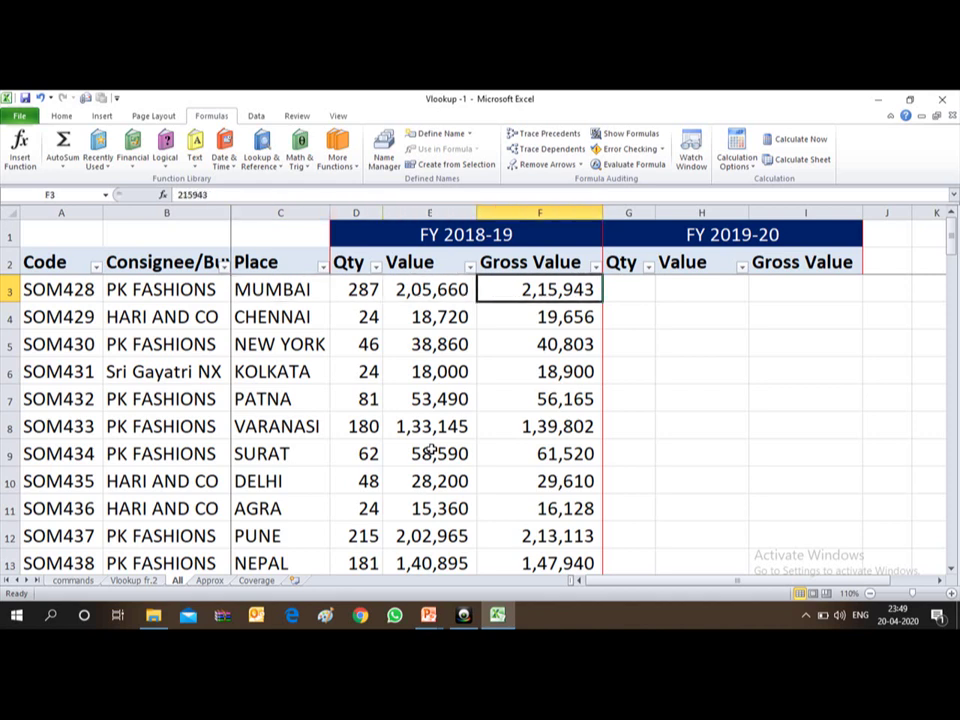
{"action": "key", "text": "Right"}
{"action": "key", "text": "Left"}
{"action": "key", "text": "Left"}
{"action": "key", "text": "Left"}
{"action": "key", "text": "Left"}
{"action": "key", "text": "Left"}
{"action": "key", "text": "Left"}
{"action": "key", "text": "Right"}
{"action": "key", "text": "Right"}
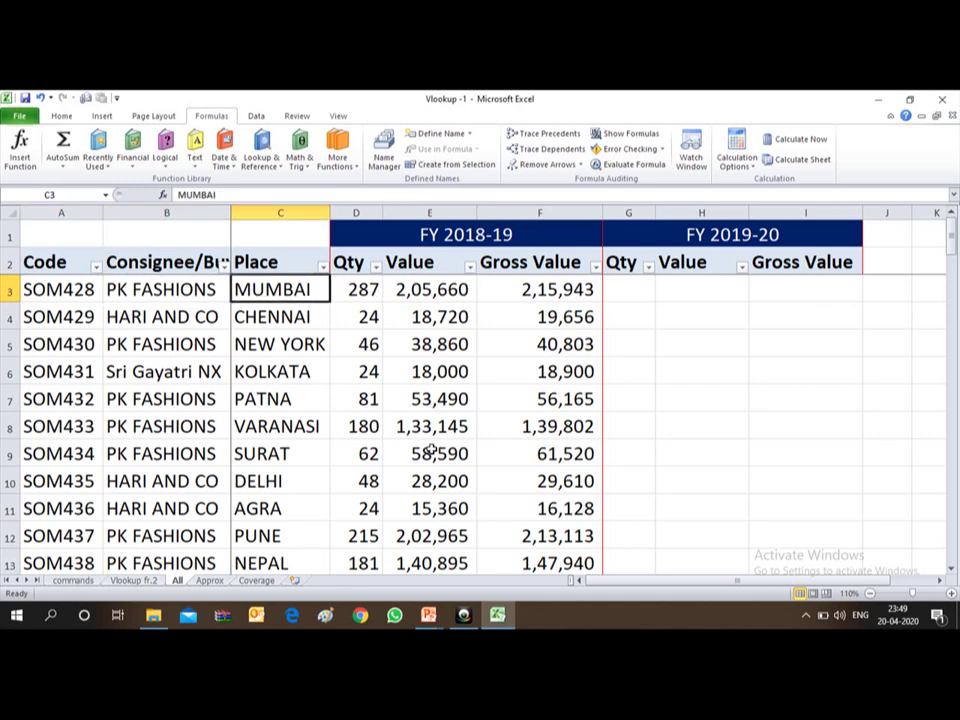
{"action": "key", "text": "Right"}
{"action": "key", "text": "Right"}
{"action": "key", "text": "Right"}
{"action": "key", "text": "Right"}
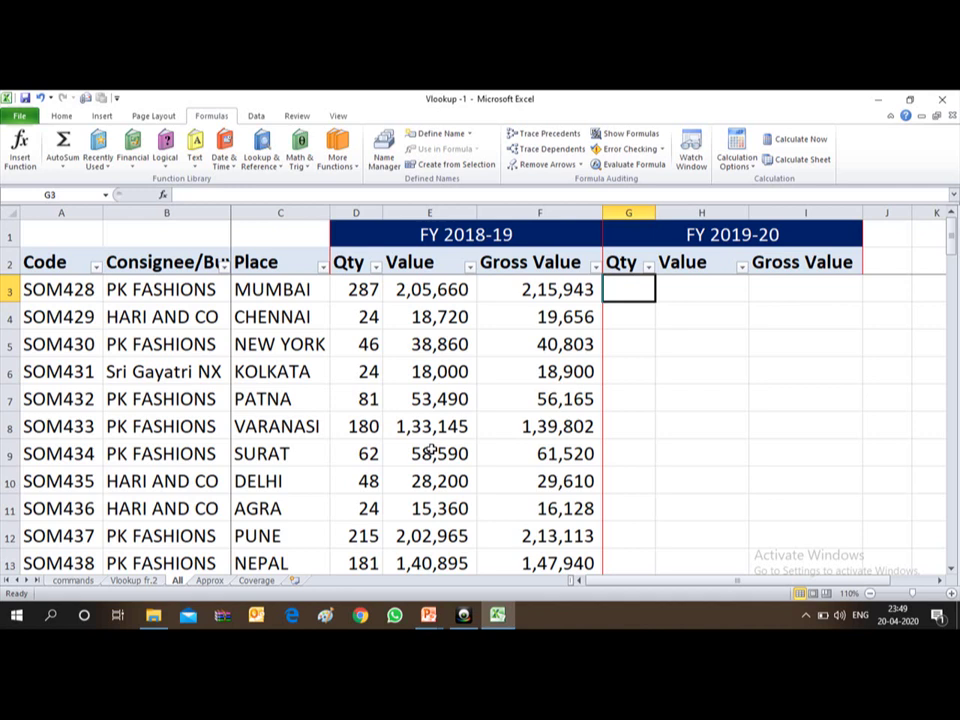
{"action": "key", "text": "Right"}
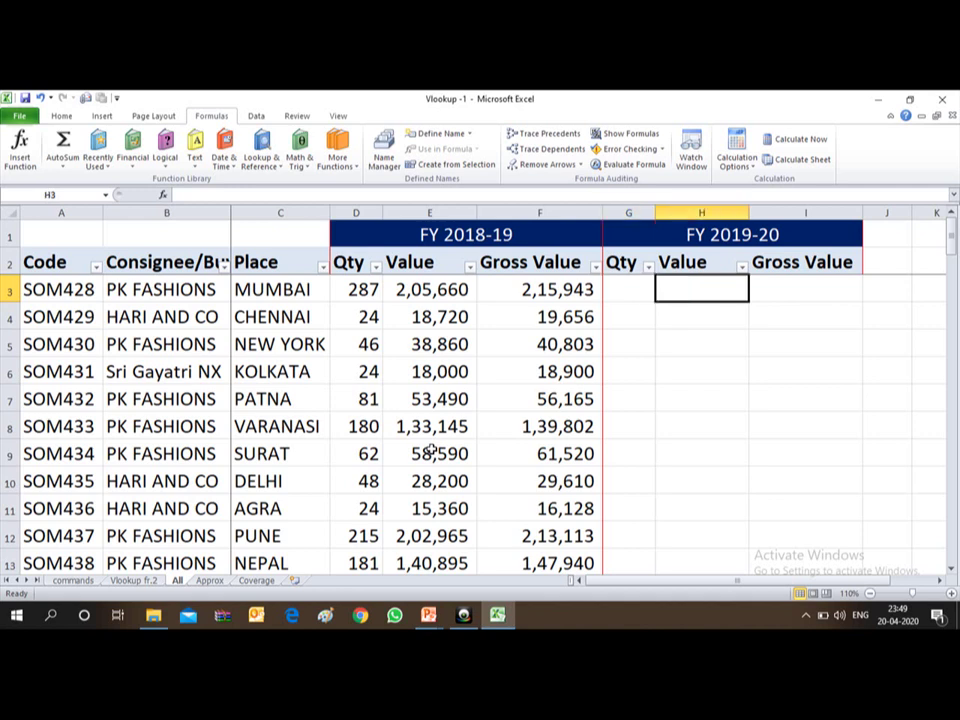
{"action": "key", "text": "Right"}
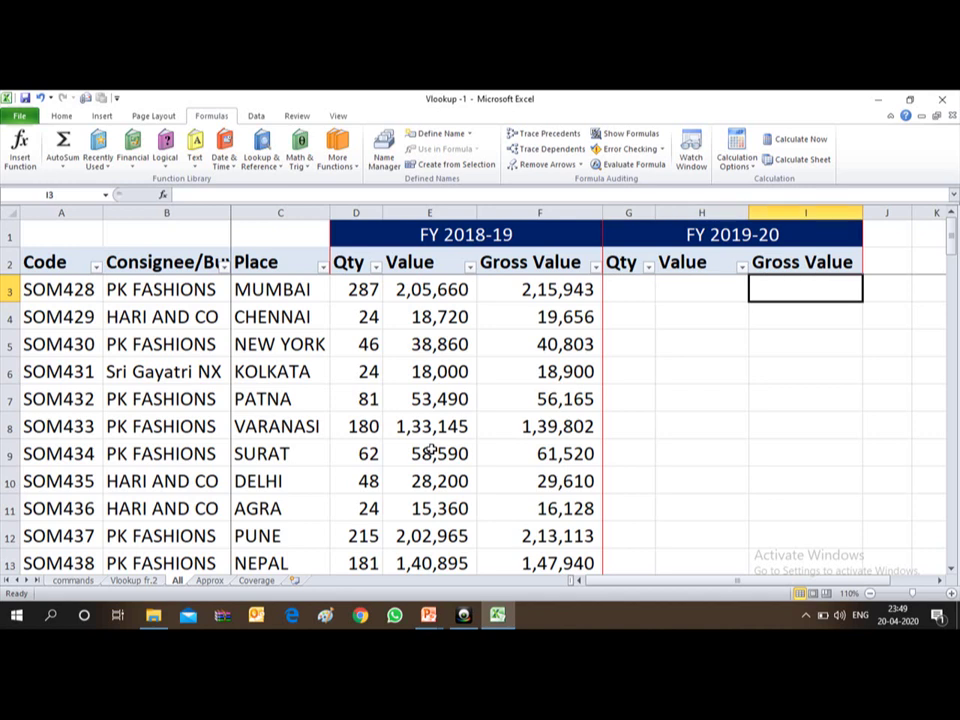
{"action": "key", "text": "Left"}
{"action": "key", "text": "Left"}
{"action": "key", "text": "Left"}
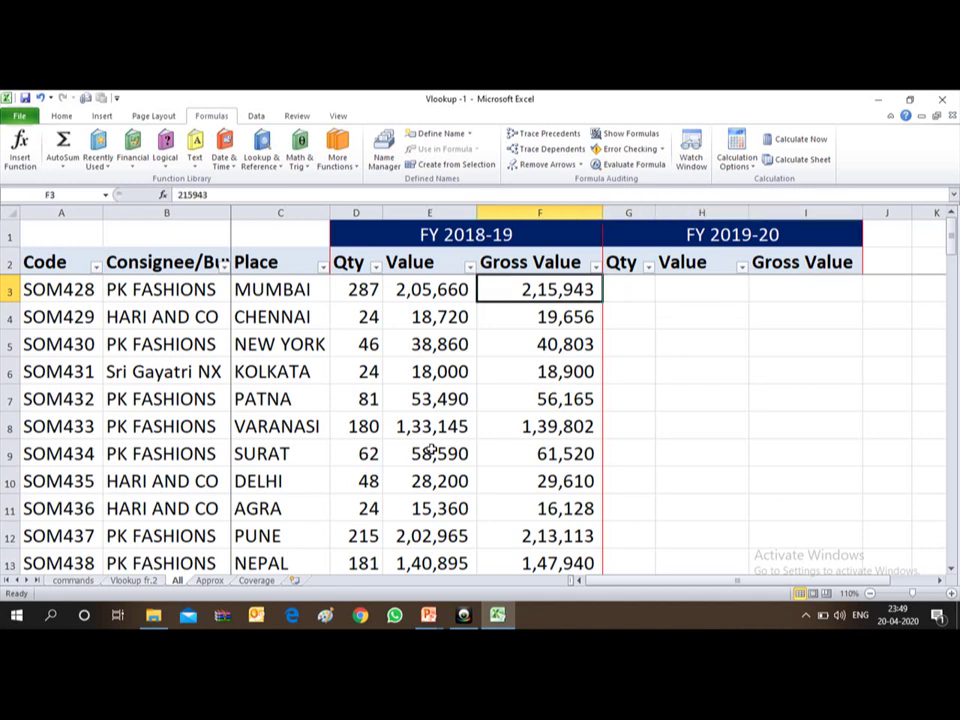
{"action": "key", "text": "Left"}
{"action": "key", "text": "Left"}
{"action": "key", "text": "Left"}
{"action": "key", "text": "Left"}
{"action": "key", "text": "Left"}
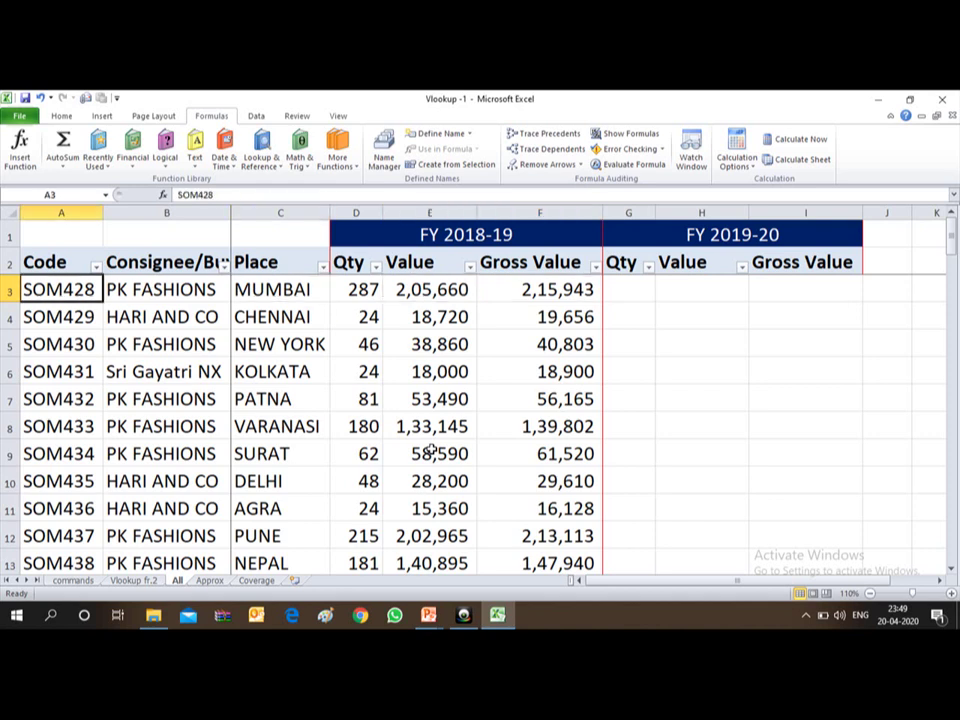
{"action": "key", "text": "ctrl+Down"}
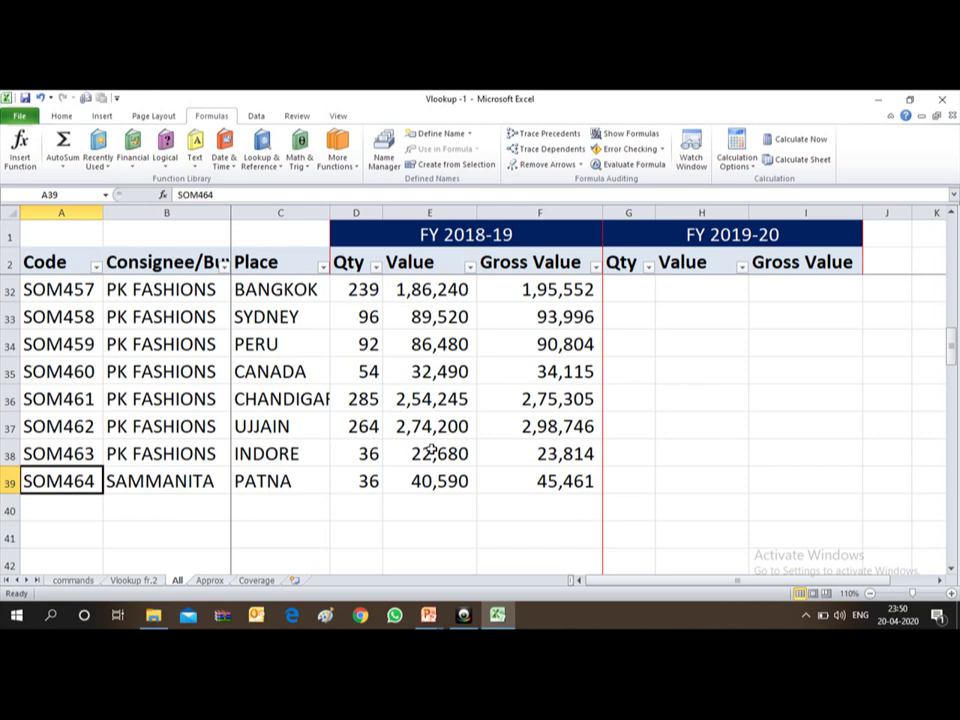
{"action": "key", "text": "ctrl+Up"}
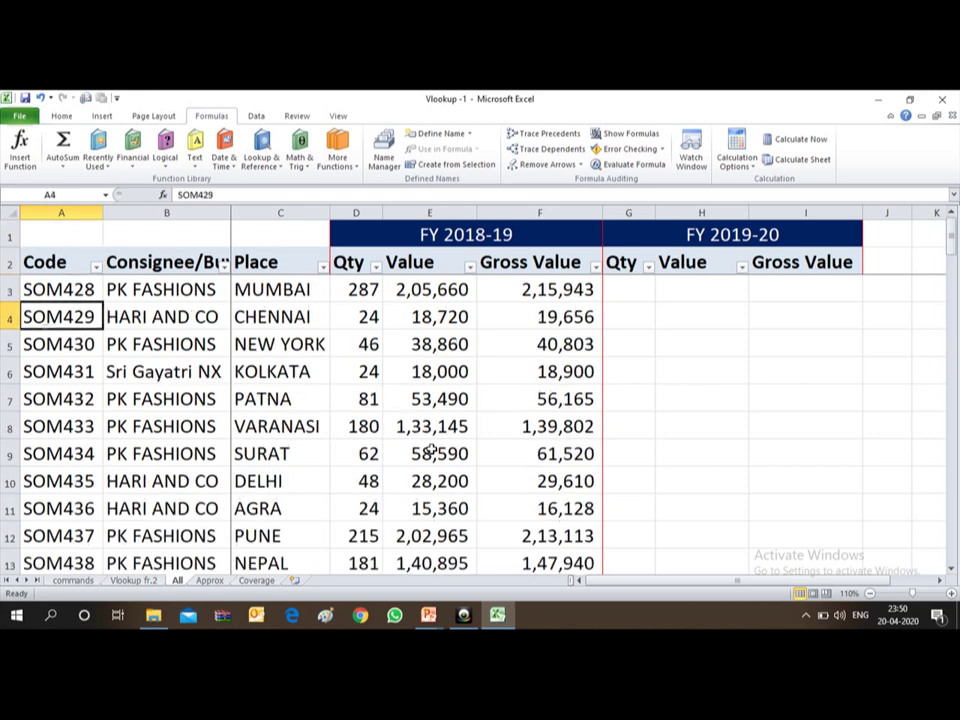
{"action": "key", "text": "Up"}
{"action": "key", "text": "Up"}
{"action": "key", "text": "Right"}
{"action": "key", "text": "Right"}
{"action": "key", "text": "Right"}
{"action": "key", "text": "Right"}
{"action": "key", "text": "Right"}
{"action": "key", "text": "Right"}
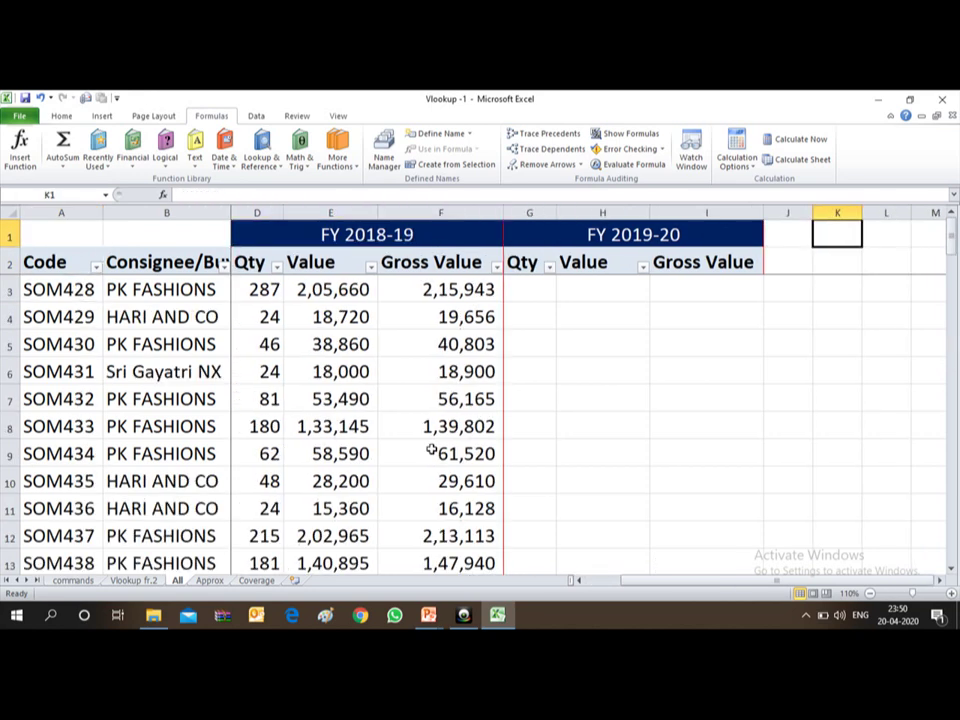
{"action": "key", "text": "Left"}
{"action": "key", "text": "Left"}
{"action": "key", "text": "ctrl+Home"}
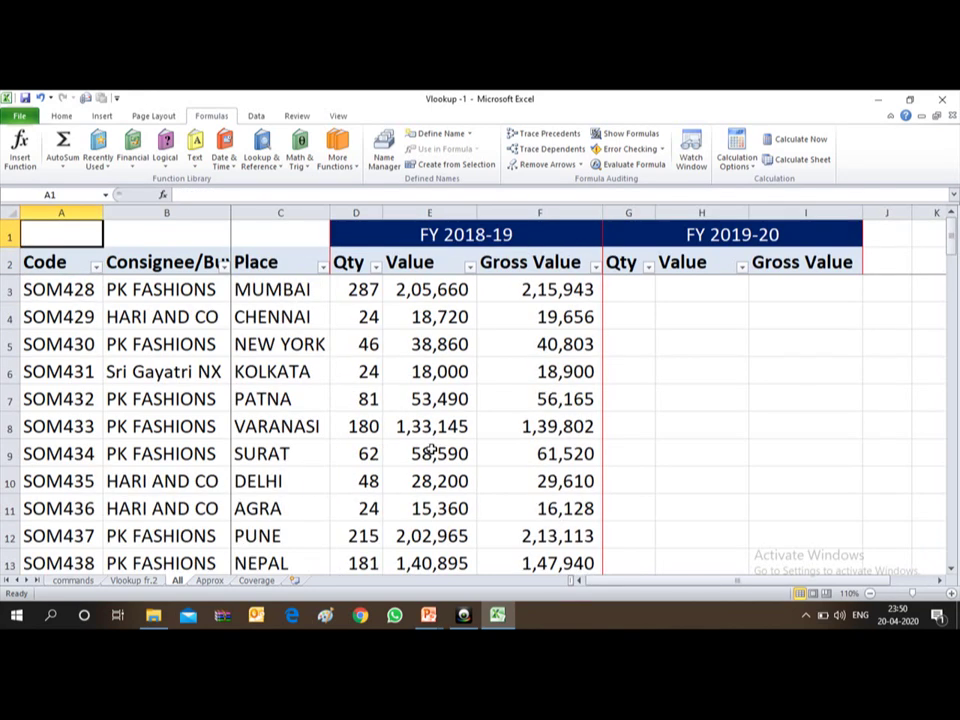
{"action": "key", "text": "Down"}
{"action": "key", "text": "Down"}
{"action": "key", "text": "Right"}
{"action": "key", "text": "Right"}
{"action": "key", "text": "Right"}
{"action": "key", "text": "Right"}
{"action": "key", "text": "Right"}
{"action": "key", "text": "Right"}
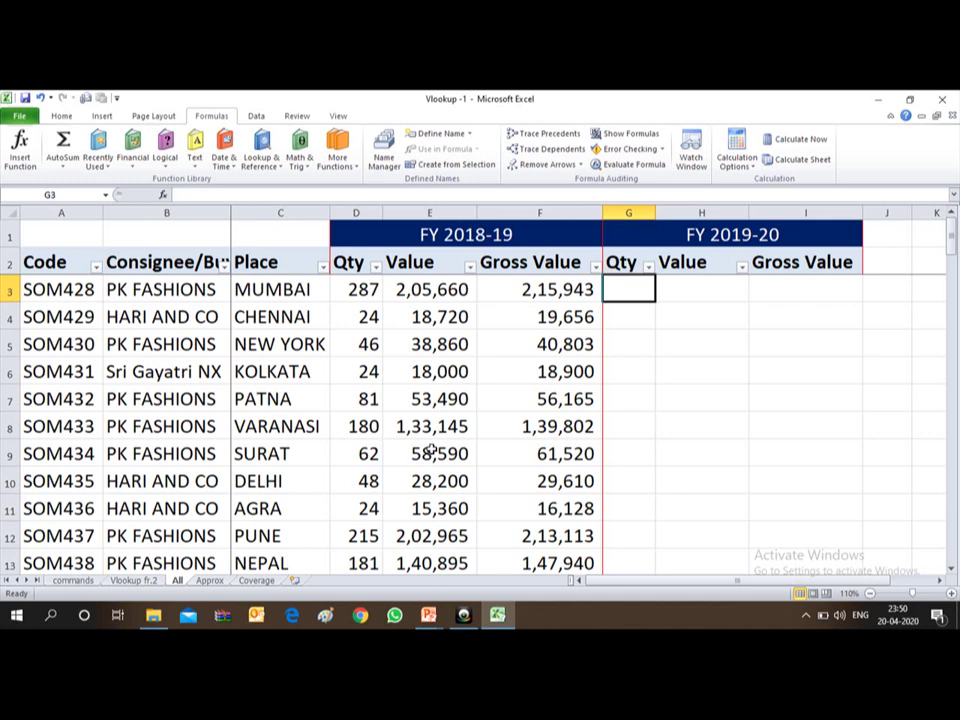
{"action": "type", "text": "=v"}
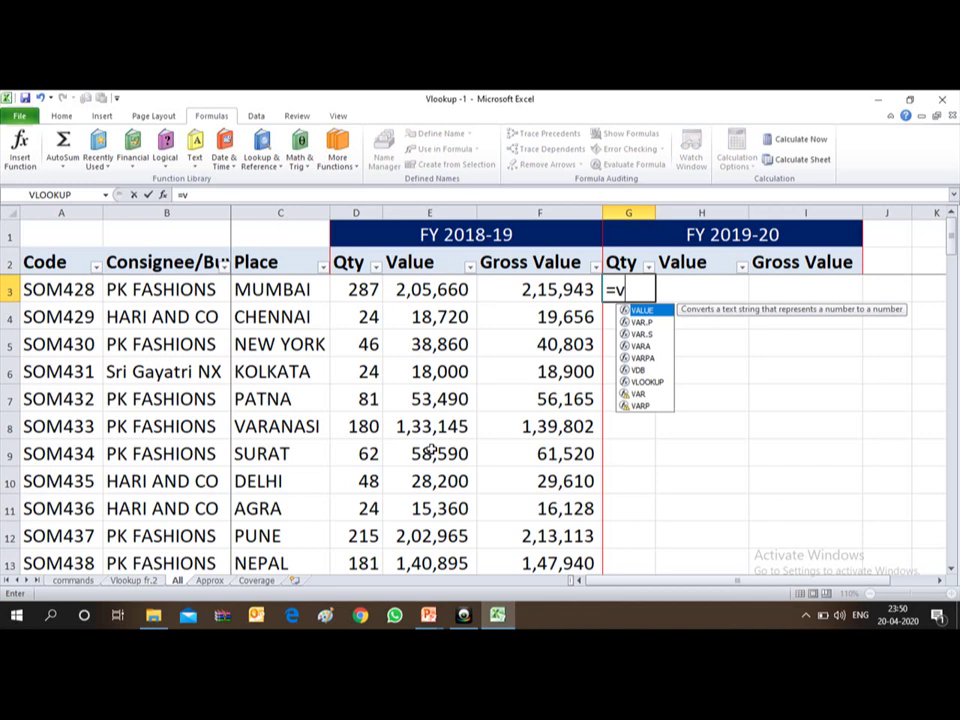
{"action": "type", "text": "lookup"}
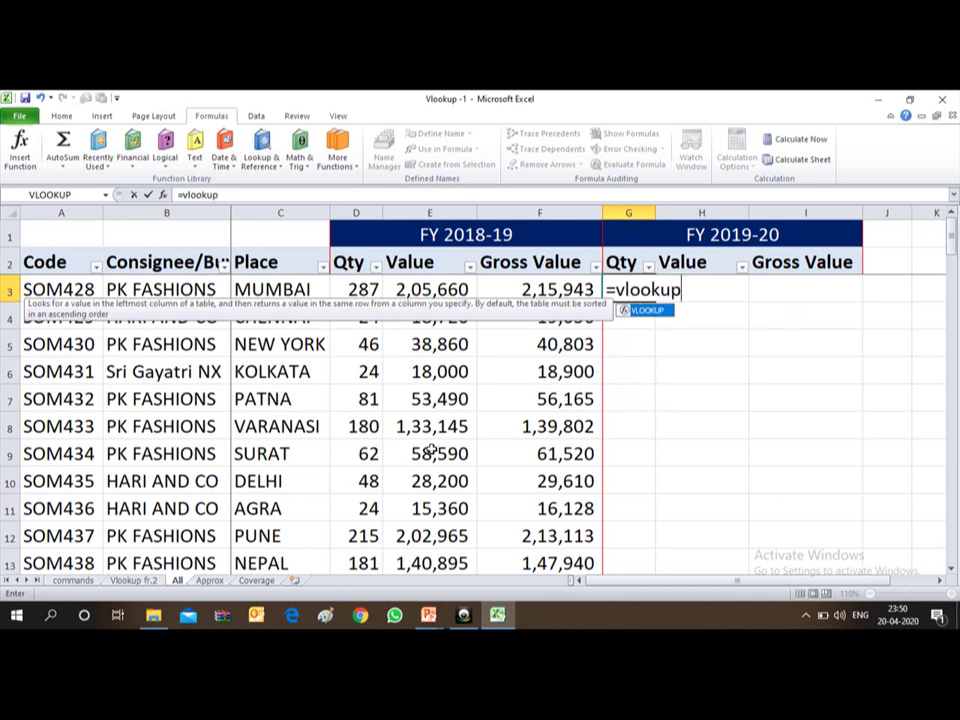
{"action": "type", "text": "("}
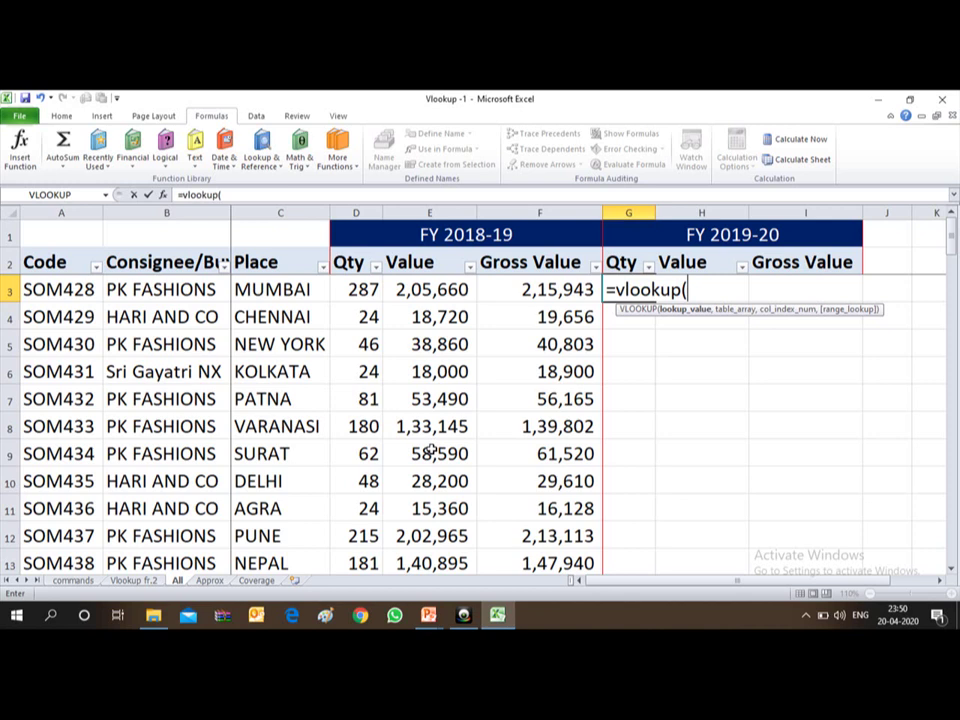
{"action": "key", "text": "Escape"}
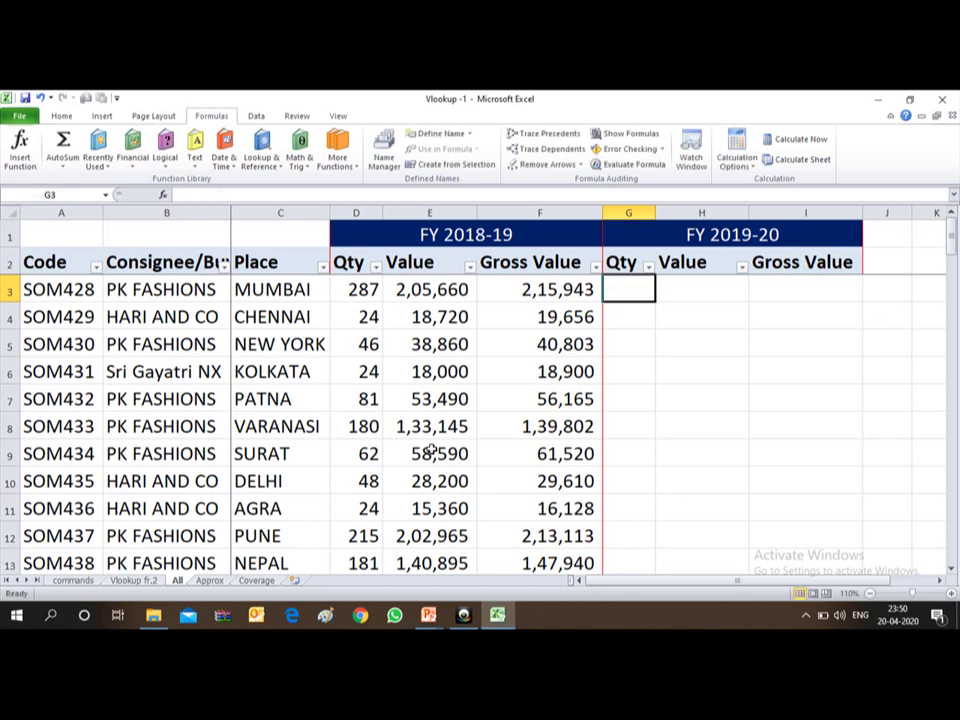
{"action": "key", "text": "Left"}
{"action": "key", "text": "Left"}
{"action": "key", "text": "Left"}
{"action": "key", "text": "Left"}
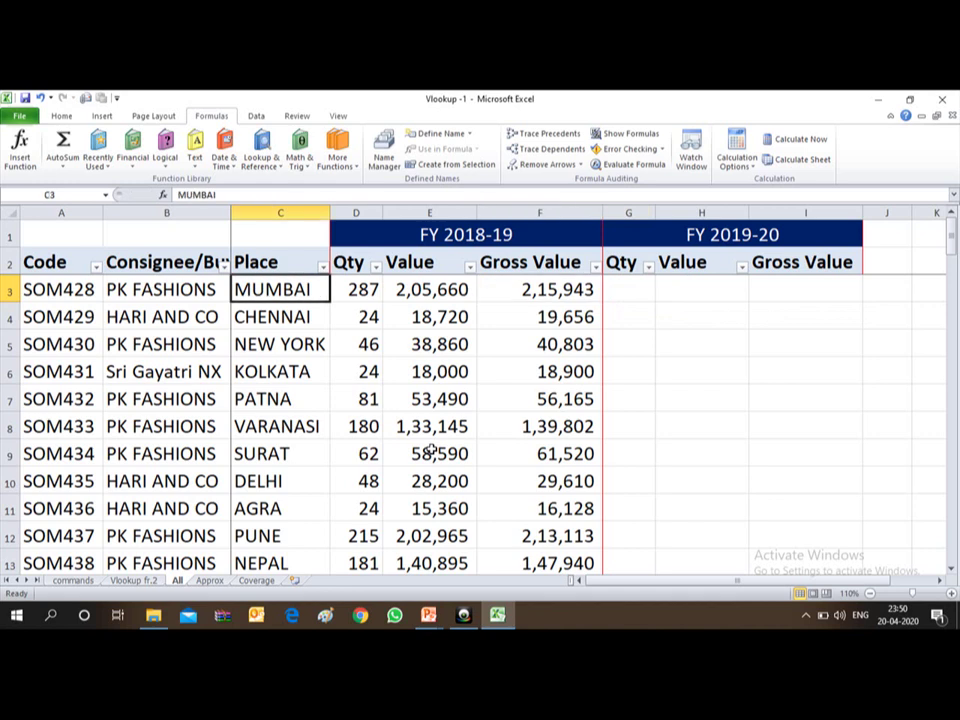
{"action": "key", "text": "Left"}
{"action": "key", "text": "Left"}
{"action": "key", "text": "Down"}
{"action": "key", "text": "Down"}
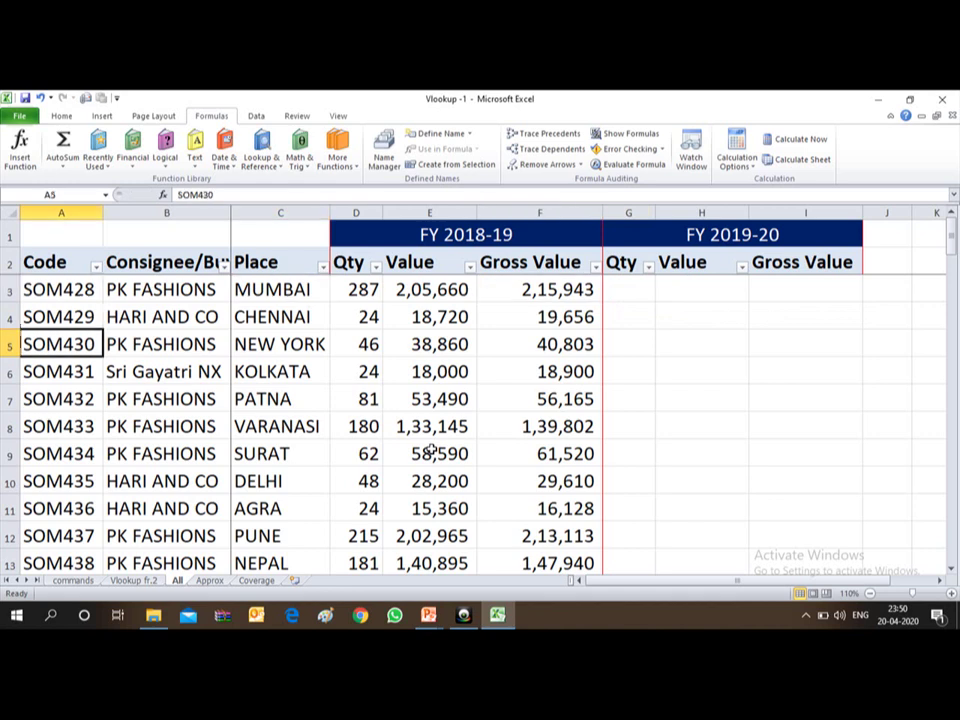
{"action": "key", "text": "Up"}
{"action": "key", "text": "Up"}
{"action": "key", "text": "Up"}
{"action": "key", "text": "Down"}
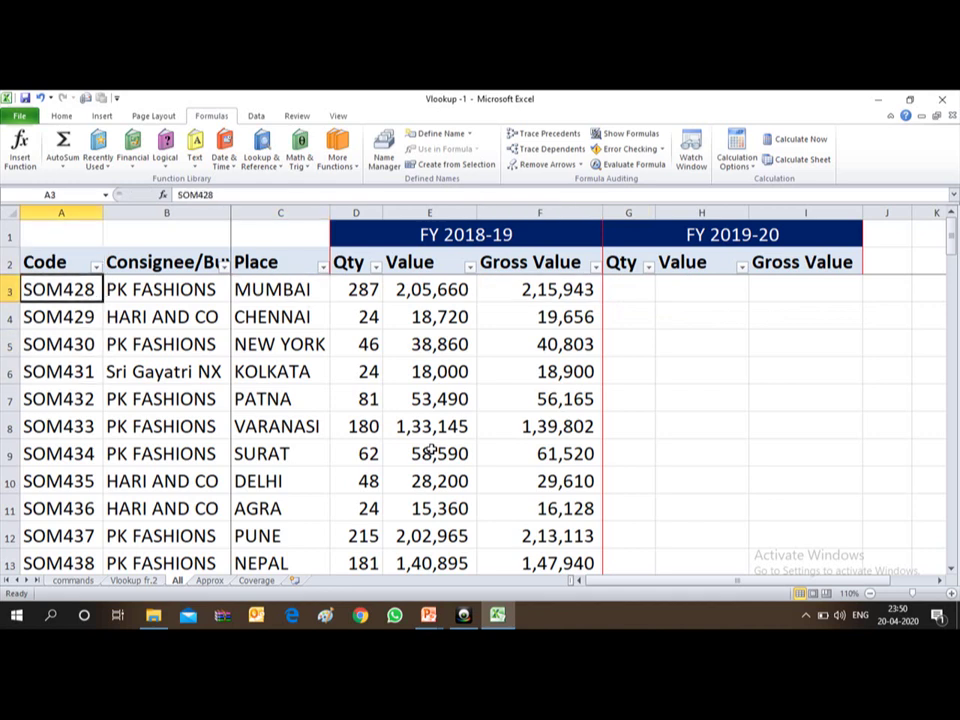
{"action": "key", "text": "Right"}
{"action": "key", "text": "Right"}
{"action": "key", "text": "Right"}
{"action": "key", "text": "Right"}
{"action": "key", "text": "Right"}
{"action": "key", "text": "Right"}
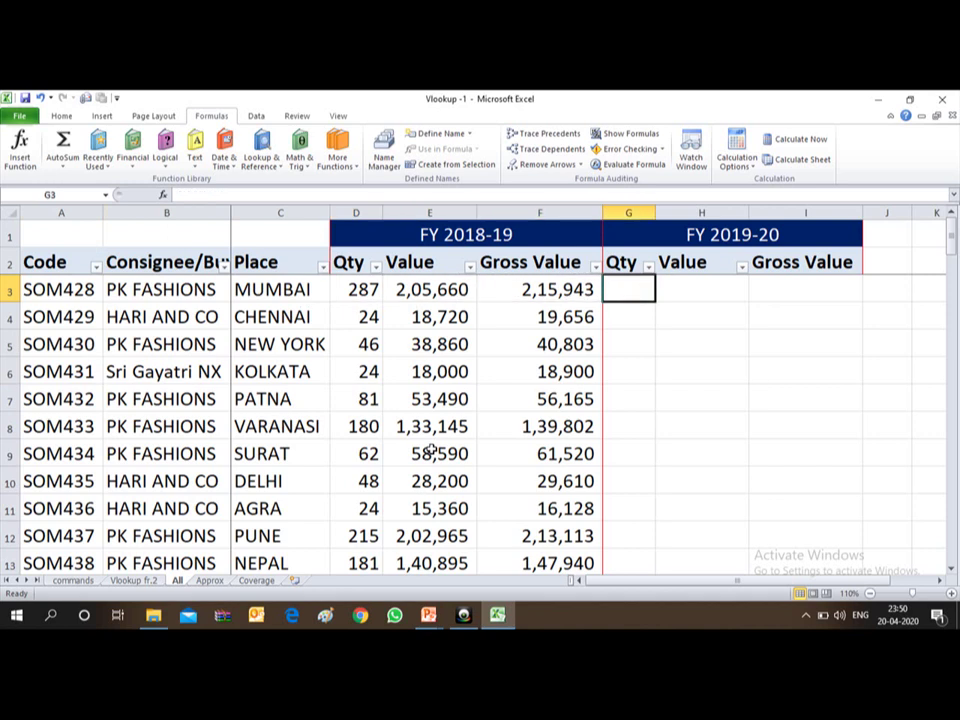
{"action": "key", "text": "Left"}
{"action": "key", "text": "Left"}
{"action": "key", "text": "Left"}
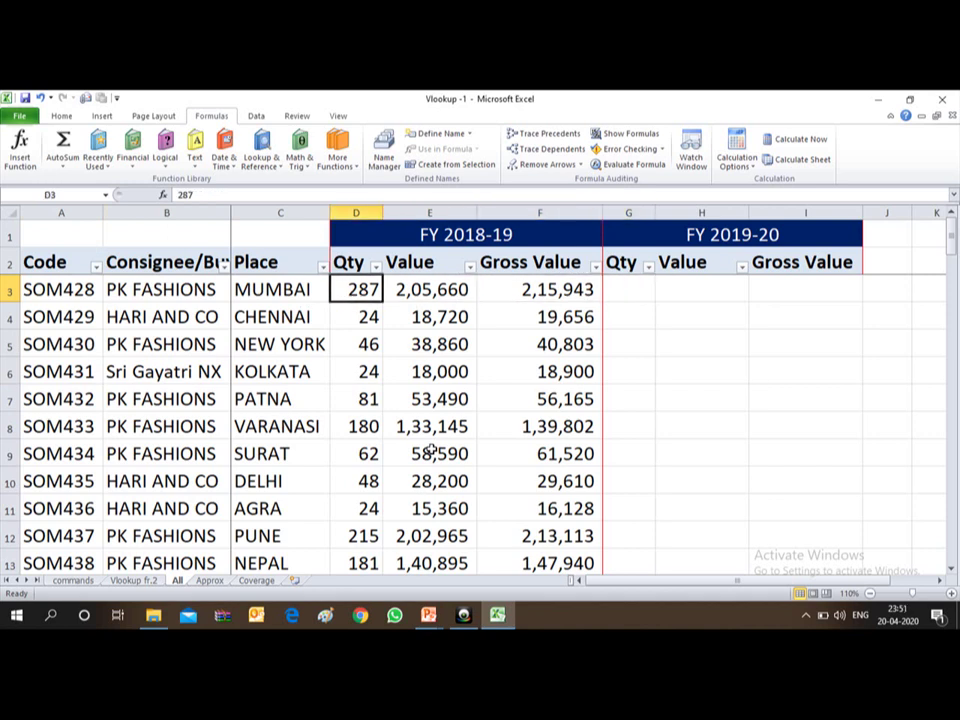
{"action": "key", "text": "Left"}
{"action": "key", "text": "Left"}
{"action": "key", "text": "Left"}
{"action": "key", "text": "Down"}
{"action": "key", "text": "Down"}
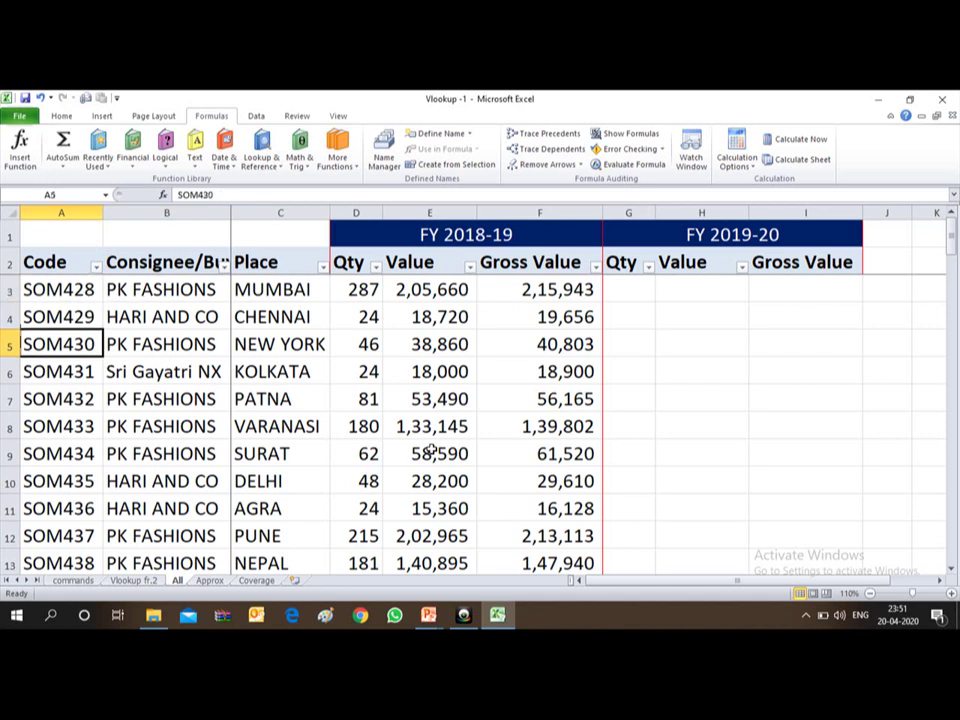
{"action": "key", "text": "Down"}
{"action": "key", "text": "Down"}
{"action": "key", "text": "Down"}
{"action": "key", "text": "Down"}
{"action": "key", "text": "Down"}
{"action": "key", "text": "Down"}
{"action": "key", "text": "Down"}
{"action": "key", "text": "Down"}
{"action": "key", "text": "Down"}
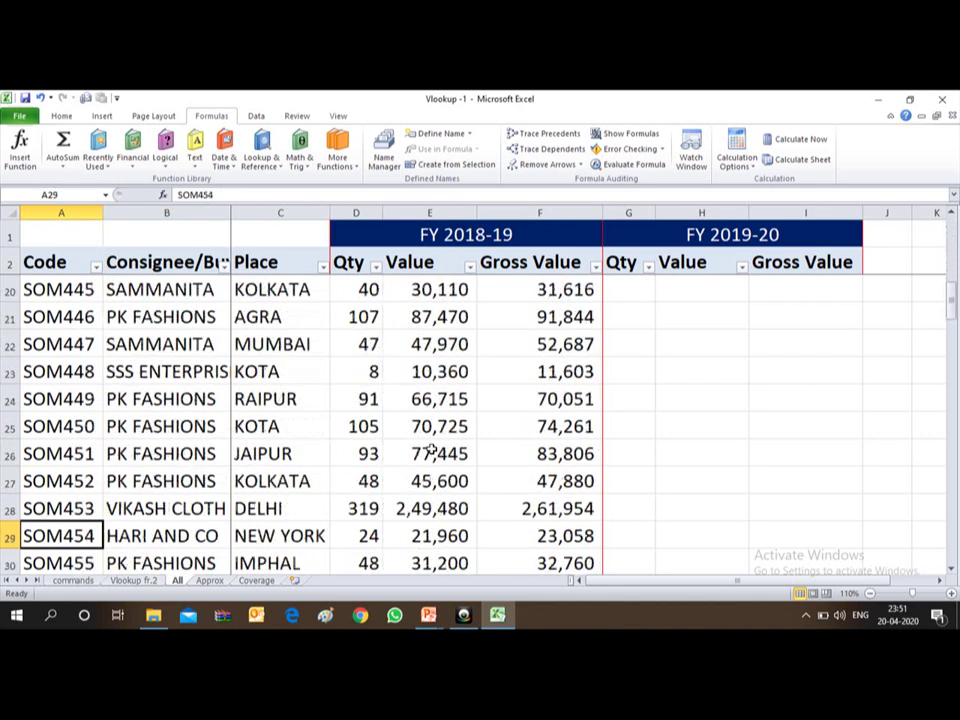
{"action": "key", "text": "ctrl+Up"}
{"action": "key", "text": "Down"}
{"action": "key", "text": "Down"}
{"action": "key", "text": "Down"}
{"action": "key", "text": "Up"}
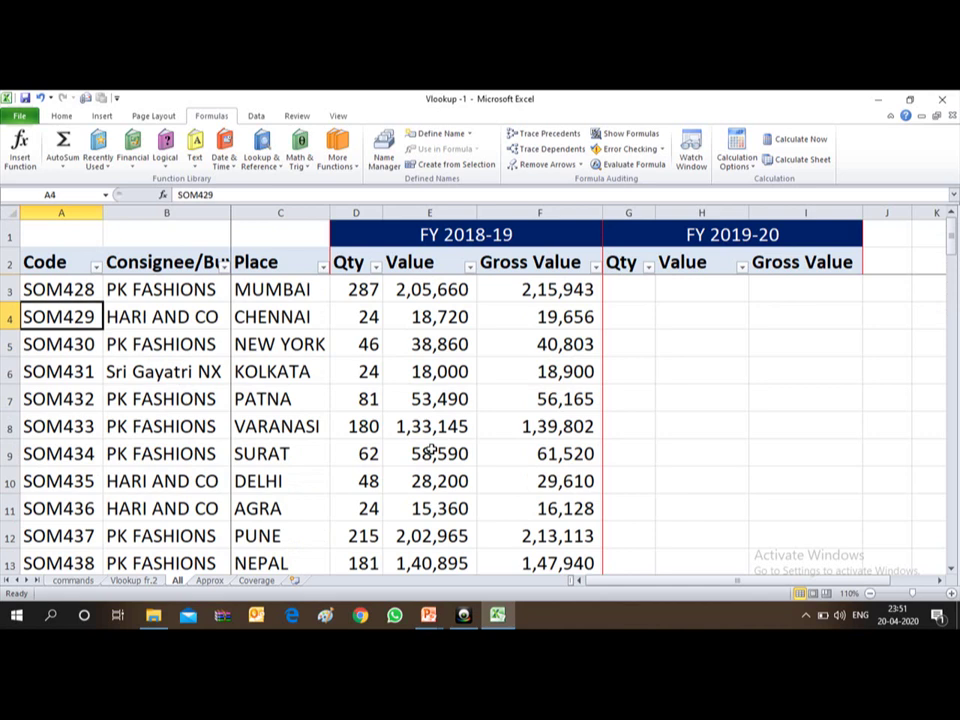
{"action": "key", "text": "Up"}
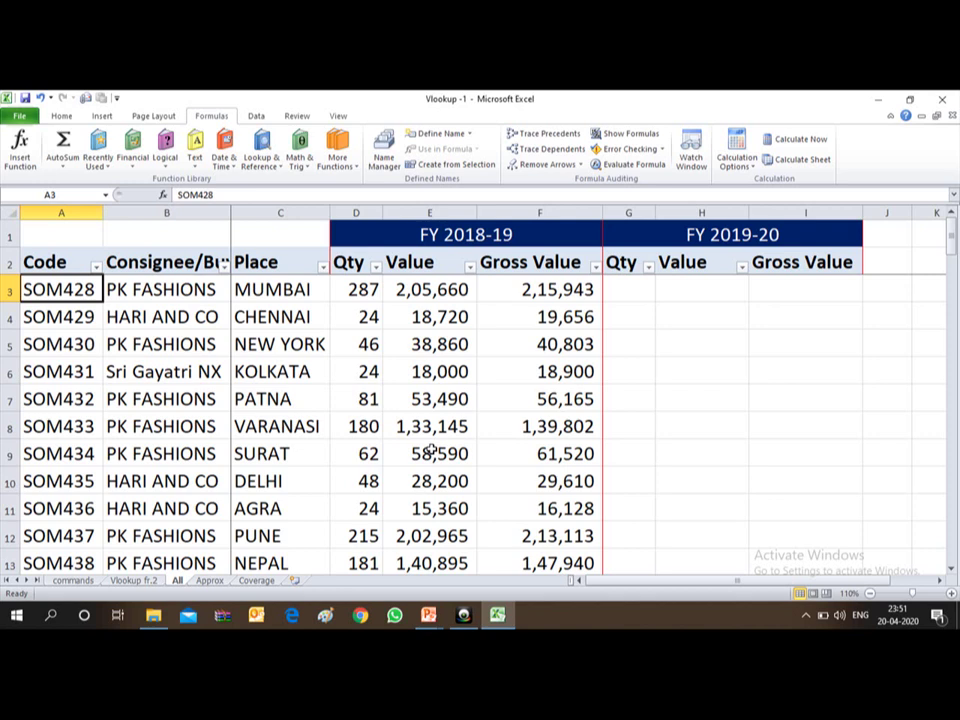
{"action": "key", "text": "alt+Tab"}
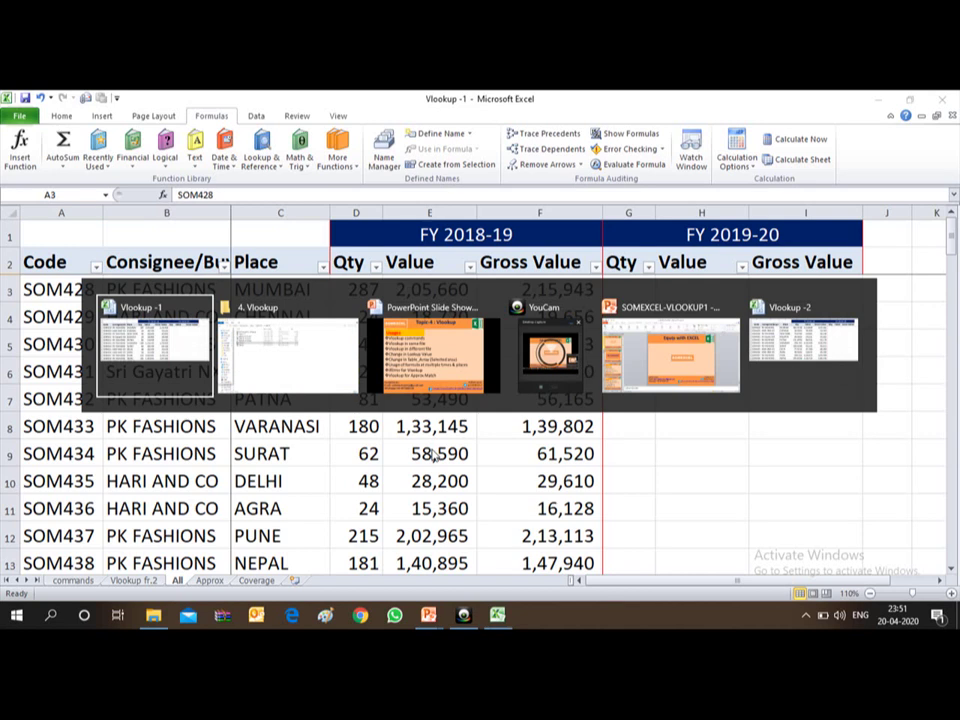
Switch to the Vlookup-2 workbook and browse its Code column, ending back at the top
{"action": "key", "text": "Tab"}
{"action": "key", "text": "Tab"}
{"action": "key", "text": "Tab"}
{"action": "key", "text": "alt+Tab"}
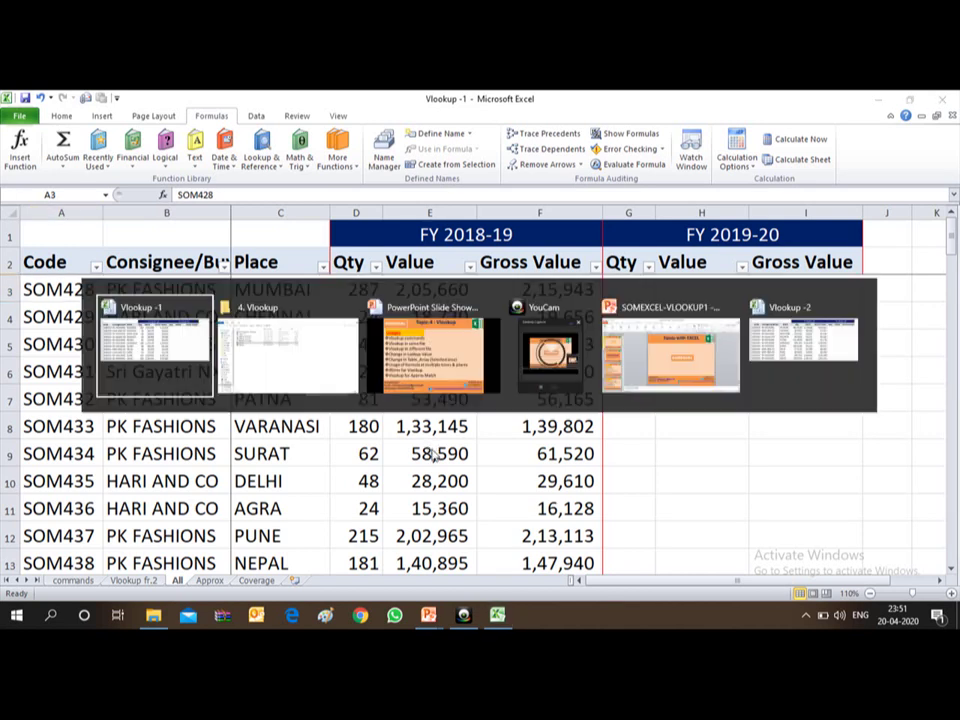
{"action": "key", "text": "Tab"}
{"action": "key", "text": "Tab"}
{"action": "key", "text": "Tab"}
{"action": "key", "text": "Tab"}
{"action": "key", "text": "Tab"}
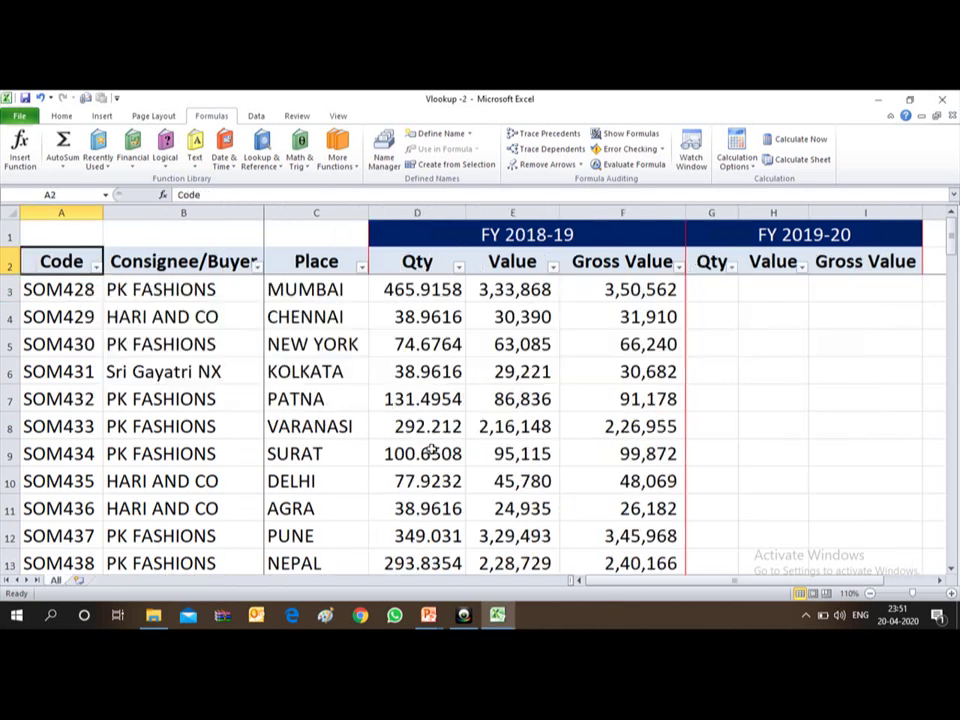
{"action": "key", "text": "Down"}
{"action": "key", "text": "Down"}
{"action": "key", "text": "Down"}
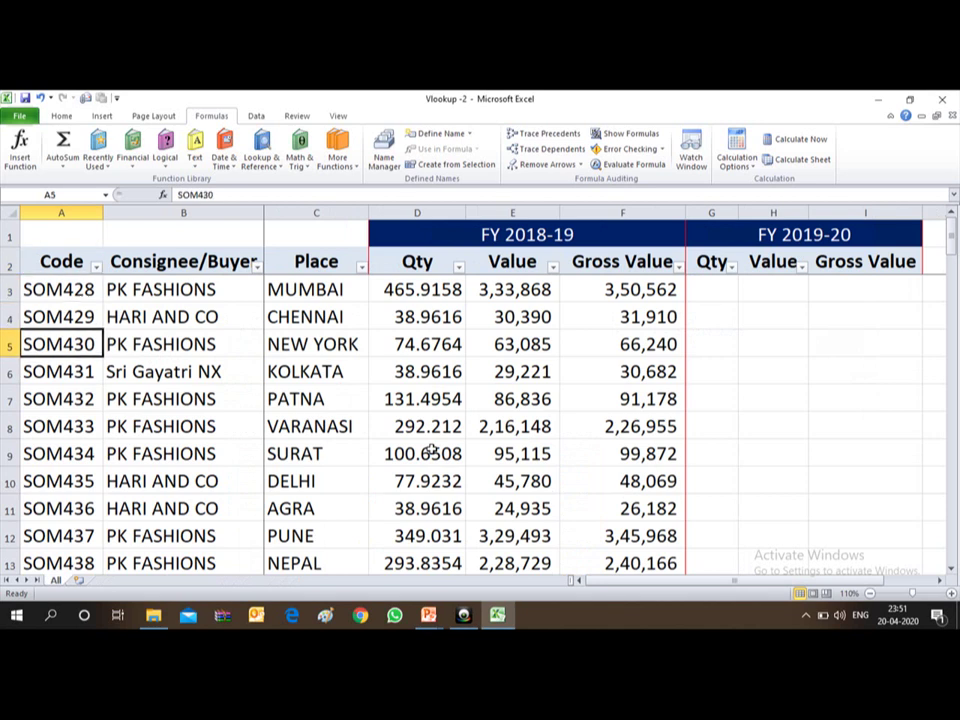
{"action": "key", "text": "Down"}
{"action": "key", "text": "Down"}
{"action": "key", "text": "Down"}
{"action": "key", "text": "Down"}
{"action": "key", "text": "Down"}
{"action": "key", "text": "Down"}
{"action": "key", "text": "Down"}
{"action": "key", "text": "Down"}
{"action": "key", "text": "Down"}
{"action": "key", "text": "Down"}
{"action": "key", "text": "Down"}
{"action": "key", "text": "Down"}
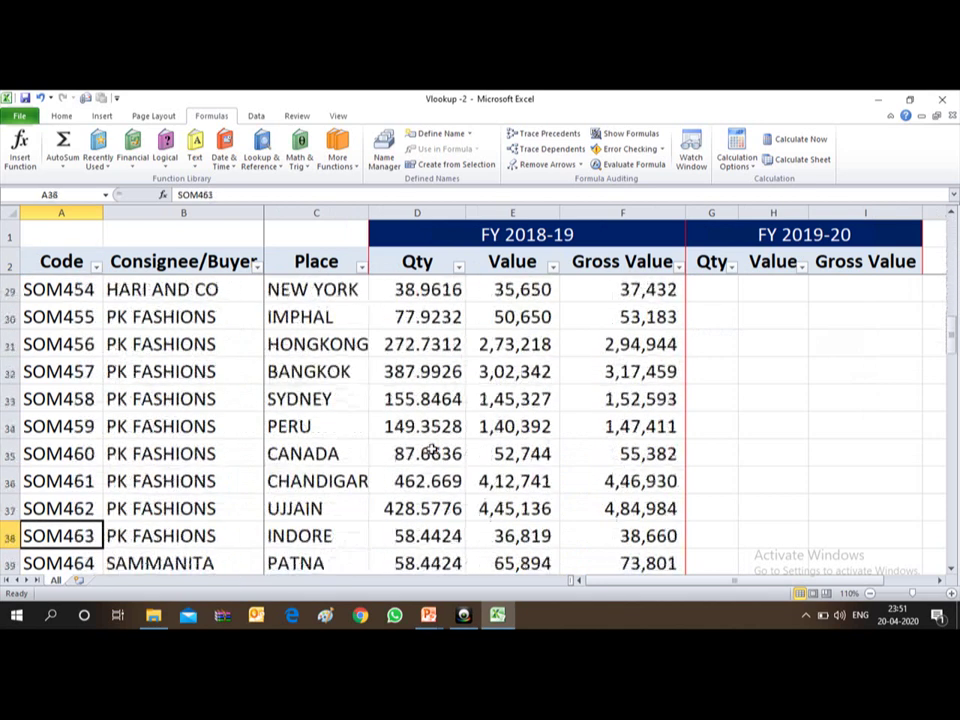
{"action": "key", "text": "Down"}
{"action": "key", "text": "Down"}
{"action": "key", "text": "Down"}
{"action": "key", "text": "Down"}
{"action": "key", "text": "Down"}
{"action": "key", "text": "Down"}
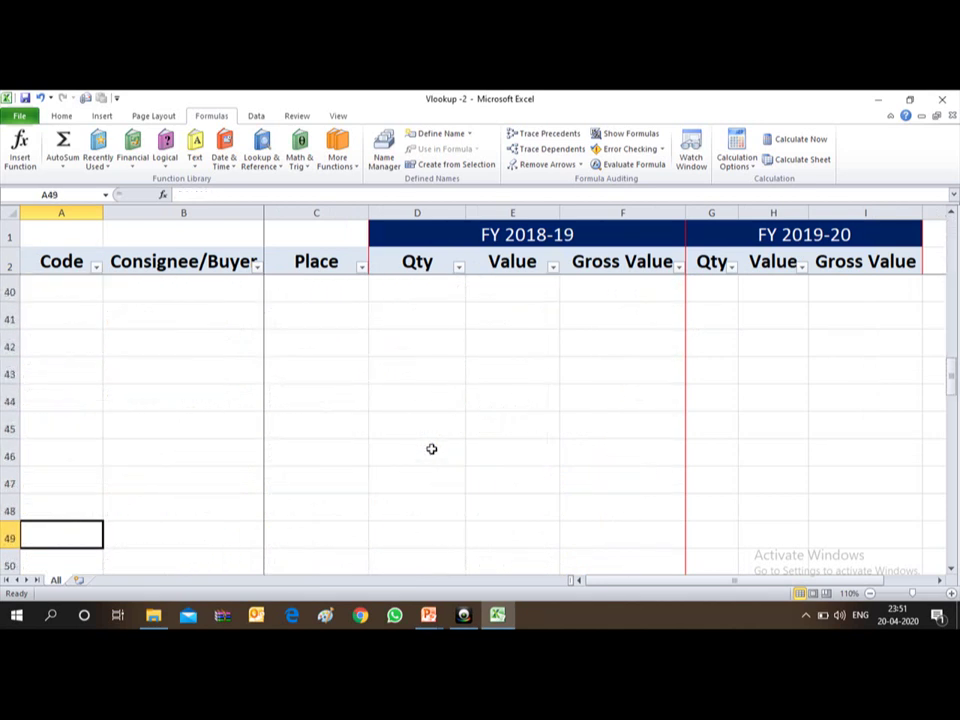
{"action": "key", "text": "ctrl+Up"}
{"action": "key", "text": "ctrl+Up"}
{"action": "key", "text": "Down"}
{"action": "key", "text": "Down"}
{"action": "key", "text": "Down"}
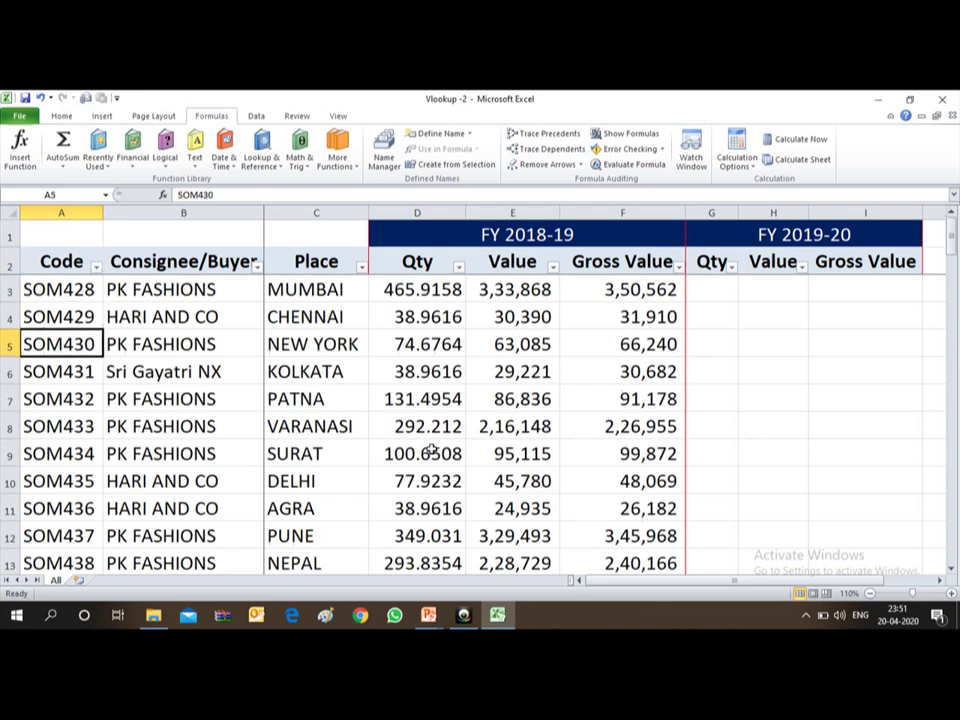
{"action": "key", "text": "Up"}
{"action": "key", "text": "Up"}
{"action": "key", "text": "Up"}
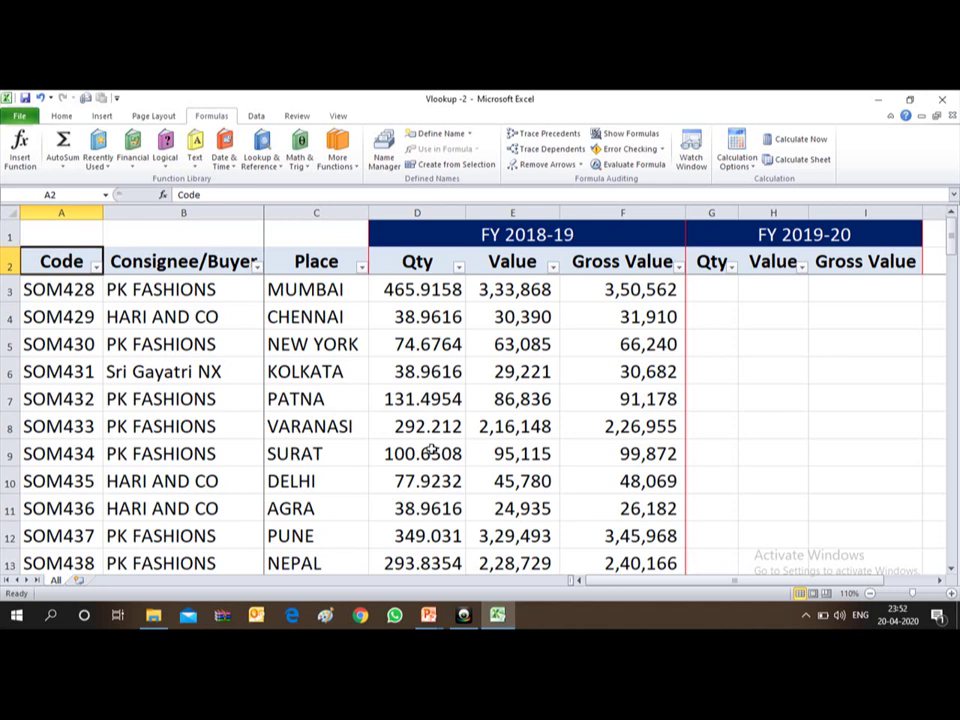
{"action": "key", "text": "Down"}
{"action": "key", "text": "Down"}
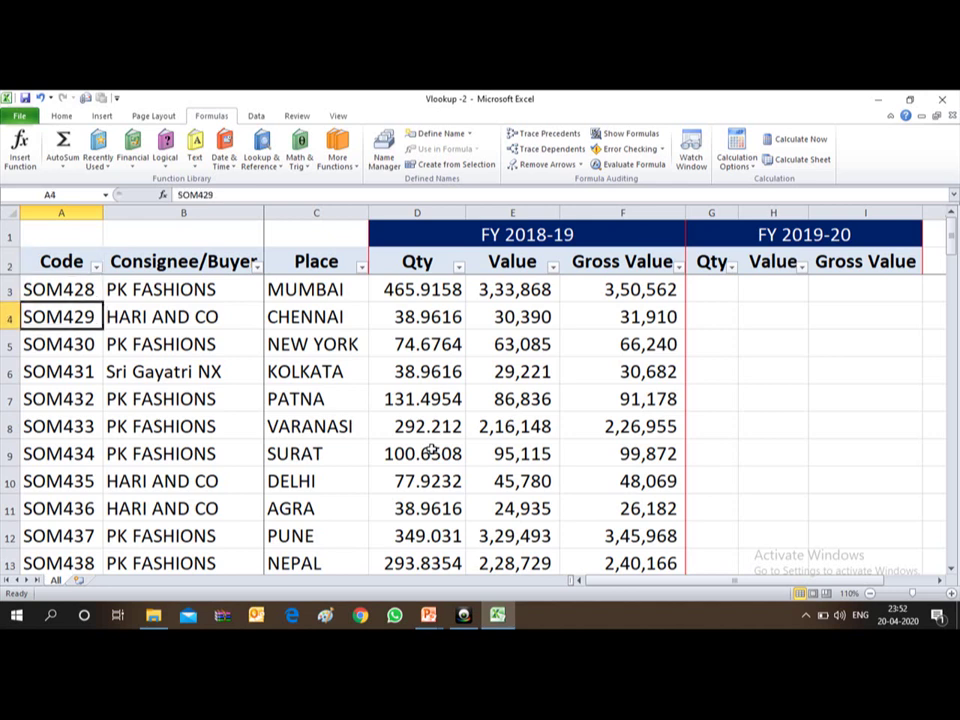
{"action": "key", "text": "Up"}
{"action": "key", "text": "Up"}
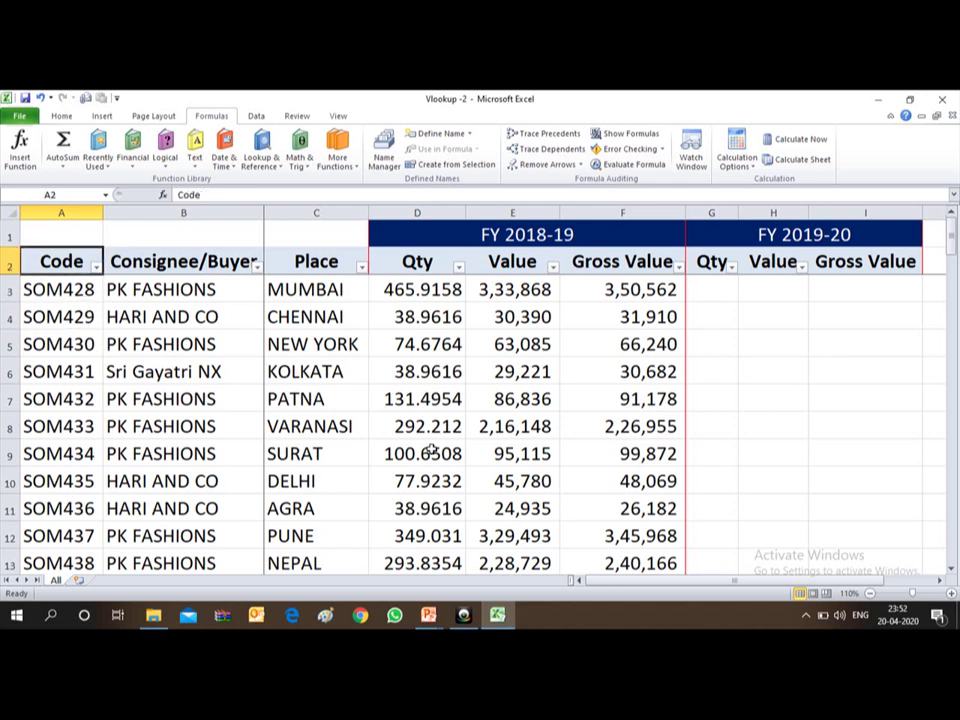
Apply a Duplicate Values highlight rule with light red fill to the Code column A
{"action": "left_click_drag", "start_coordinate": [432, 452], "coordinate": [180, 237]}
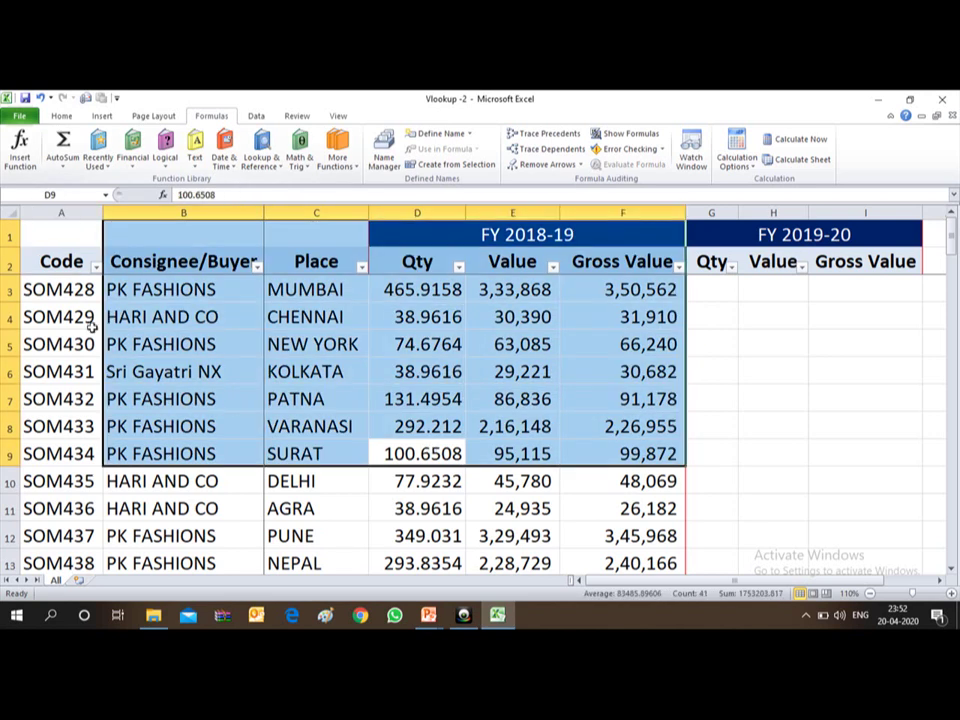
{"action": "left_click", "coordinate": [38, 285]}
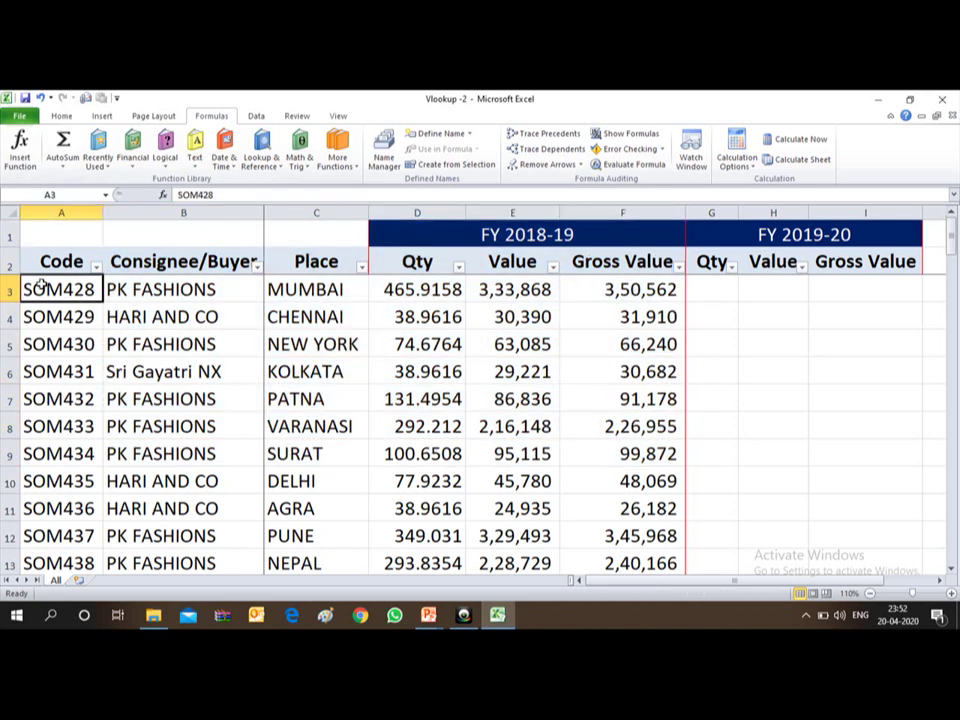
{"action": "left_click", "coordinate": [61, 116]}
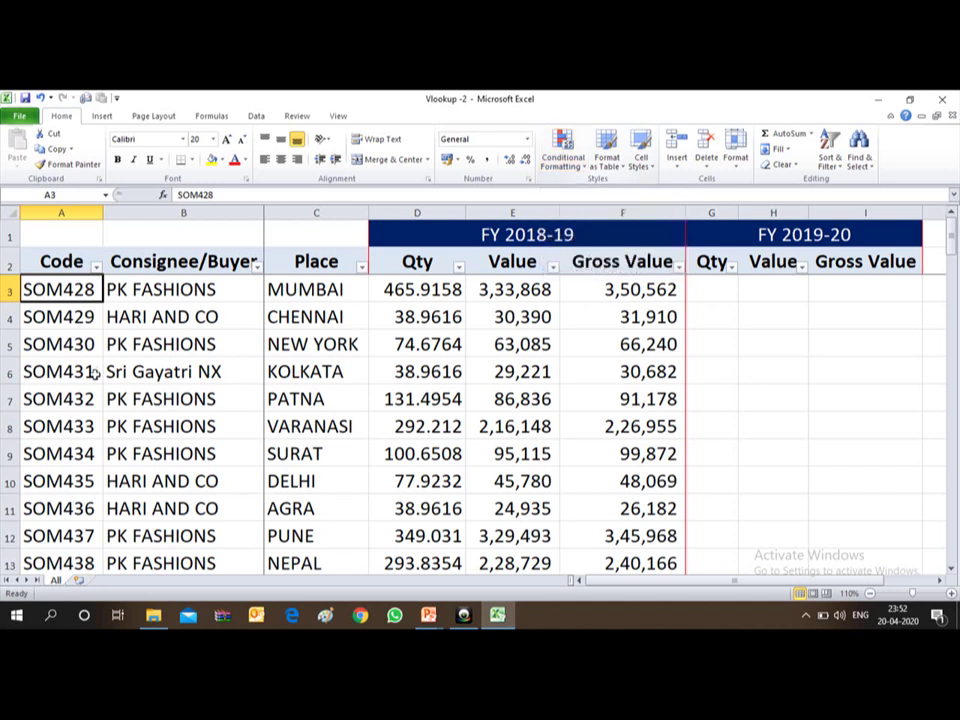
{"action": "key", "text": "Down"}
{"action": "key", "text": "Down"}
{"action": "key", "text": "Down"}
{"action": "key", "text": "ctrl+space"}
{"action": "left_click", "coordinate": [52, 207]}
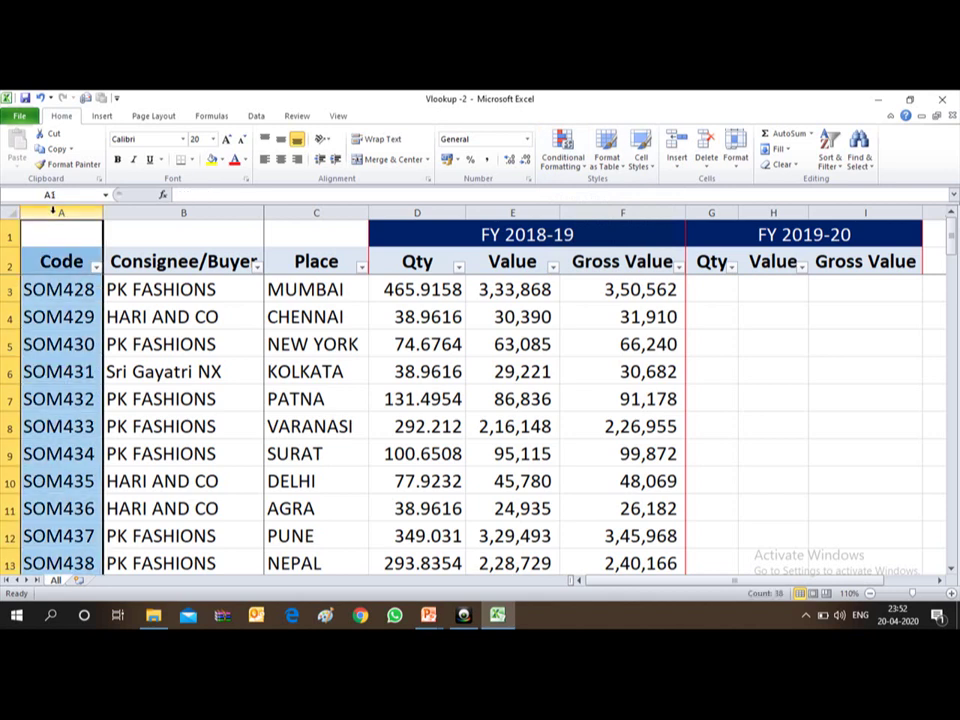
{"action": "left_click", "coordinate": [572, 170]}
{"action": "mouse_move", "coordinate": [608, 189]}
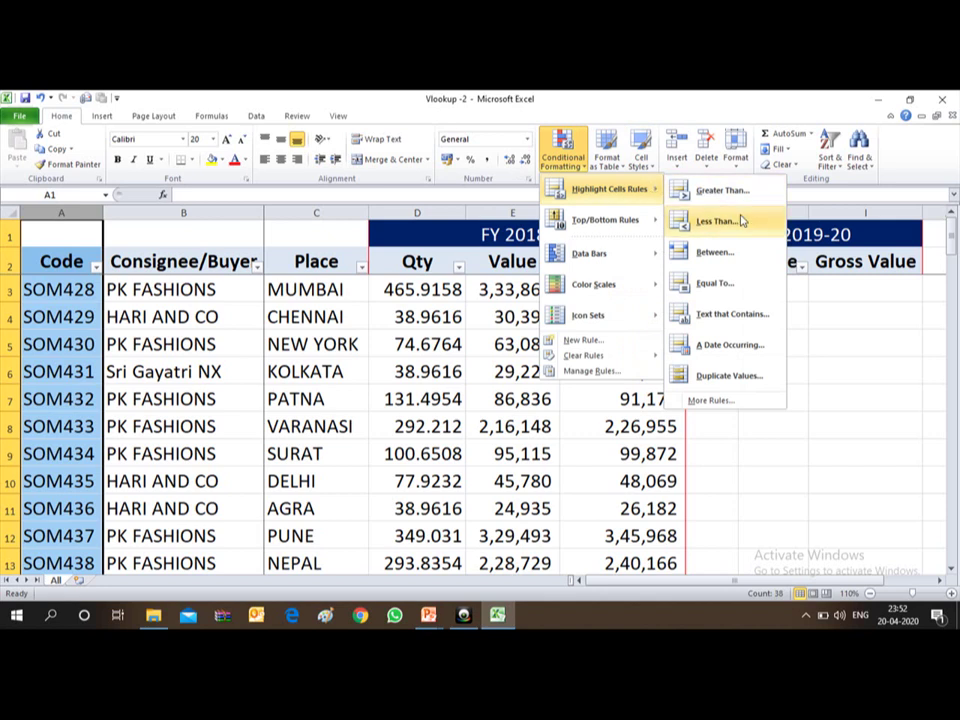
{"action": "left_click", "coordinate": [750, 377]}
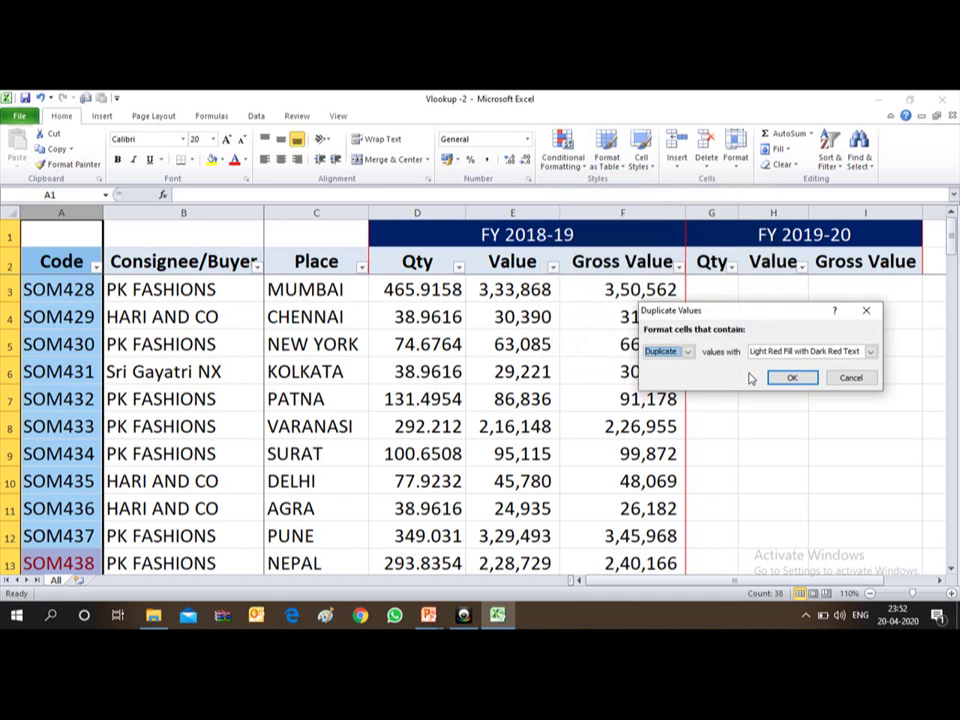
{"action": "left_click", "coordinate": [793, 378]}
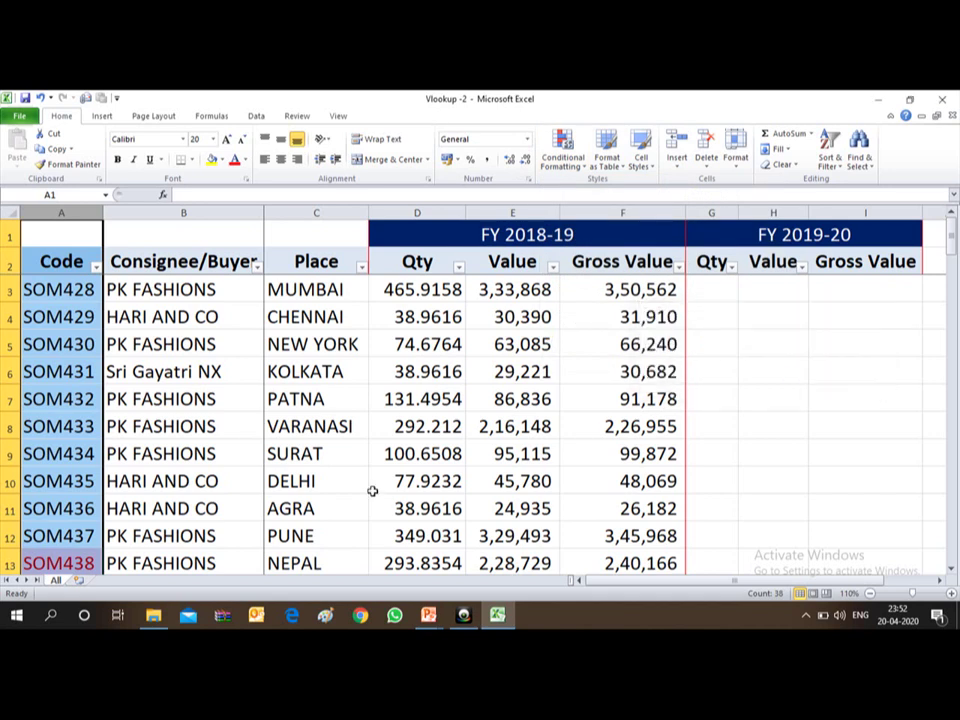
Scan the Code column for the highlighted duplicate SOM438 entries
{"action": "left_click", "coordinate": [73, 485]}
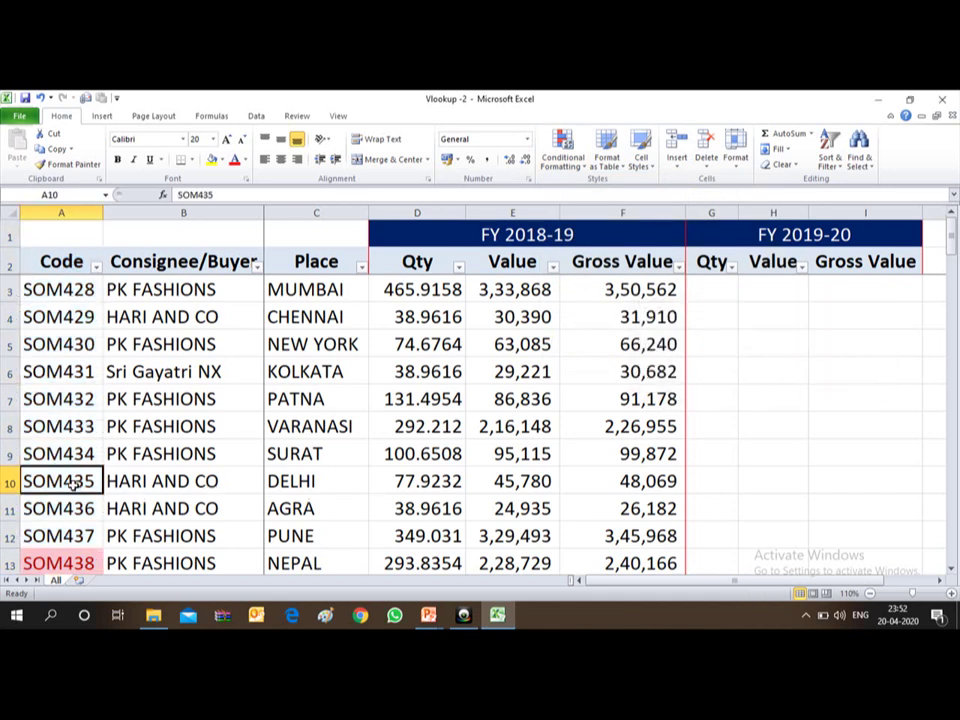
{"action": "key", "text": "Down"}
{"action": "key", "text": "Down"}
{"action": "key", "text": "Down"}
{"action": "key", "text": "Down"}
{"action": "key", "text": "Down"}
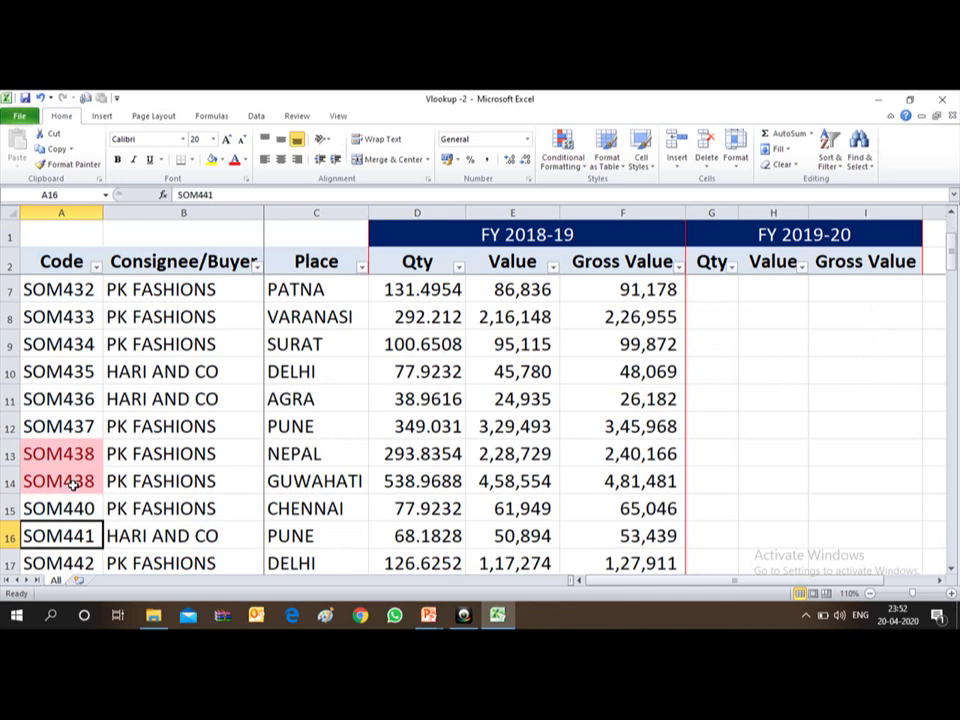
{"action": "key", "text": "Up"}
{"action": "key", "text": "Up"}
{"action": "key", "text": "Up"}
{"action": "key", "text": "ctrl+Up"}
{"action": "key", "text": "Down"}
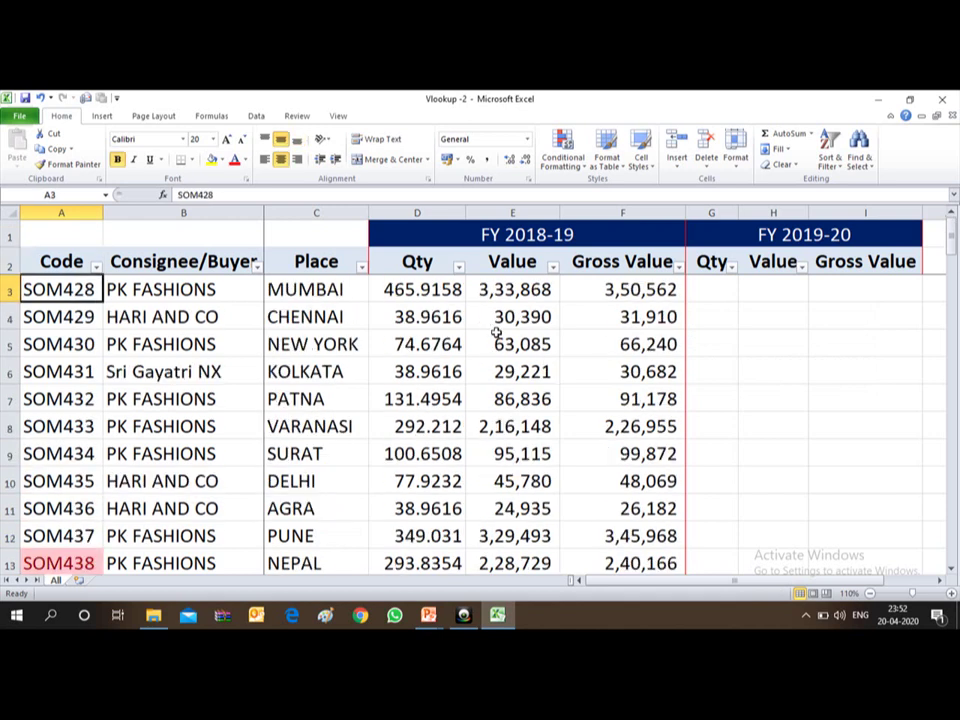
{"action": "key", "text": "Up"}
{"action": "key", "text": "alt+Down"}
{"action": "key", "text": "Down"}
{"action": "key", "text": "Down"}
{"action": "key", "text": "Down"}
{"action": "key", "text": "Down"}
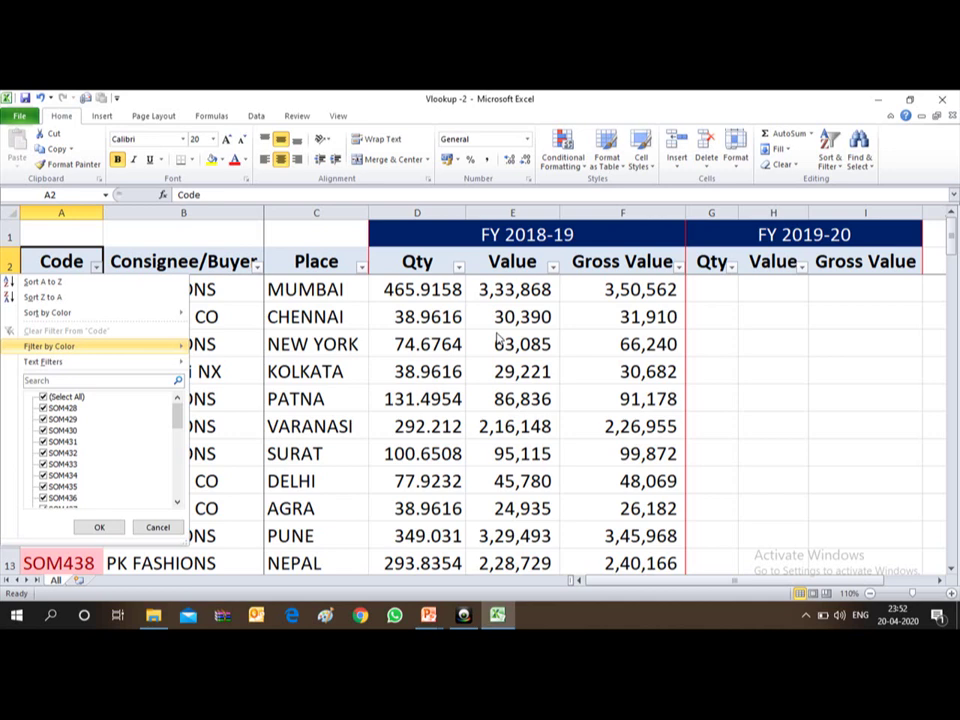
{"action": "key", "text": "Right"}
{"action": "key", "text": "Return"}
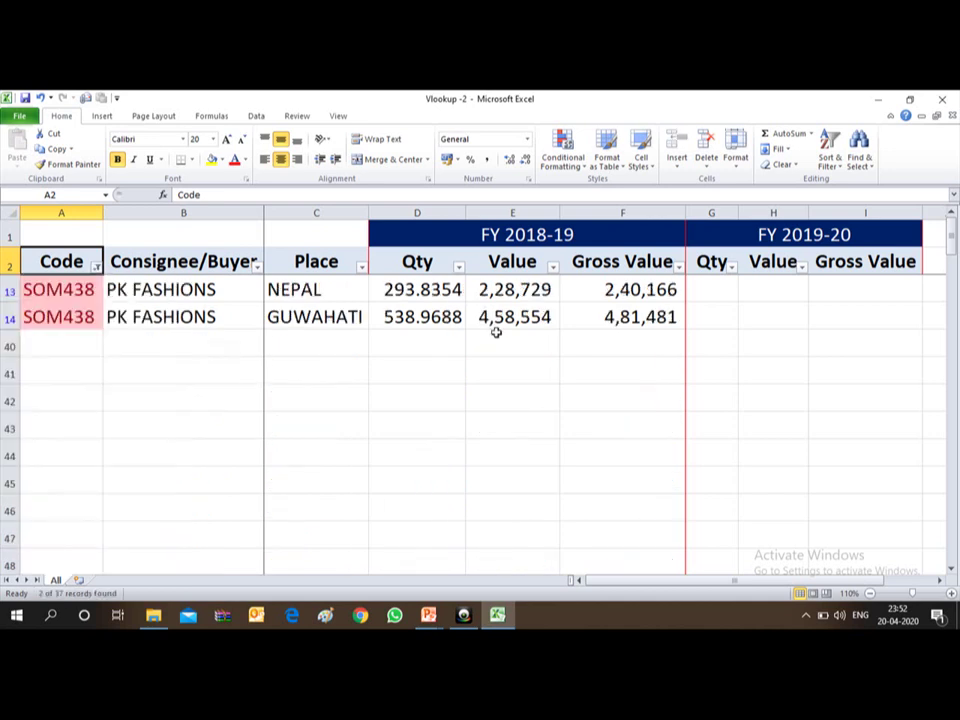
{"action": "key", "text": "Down"}
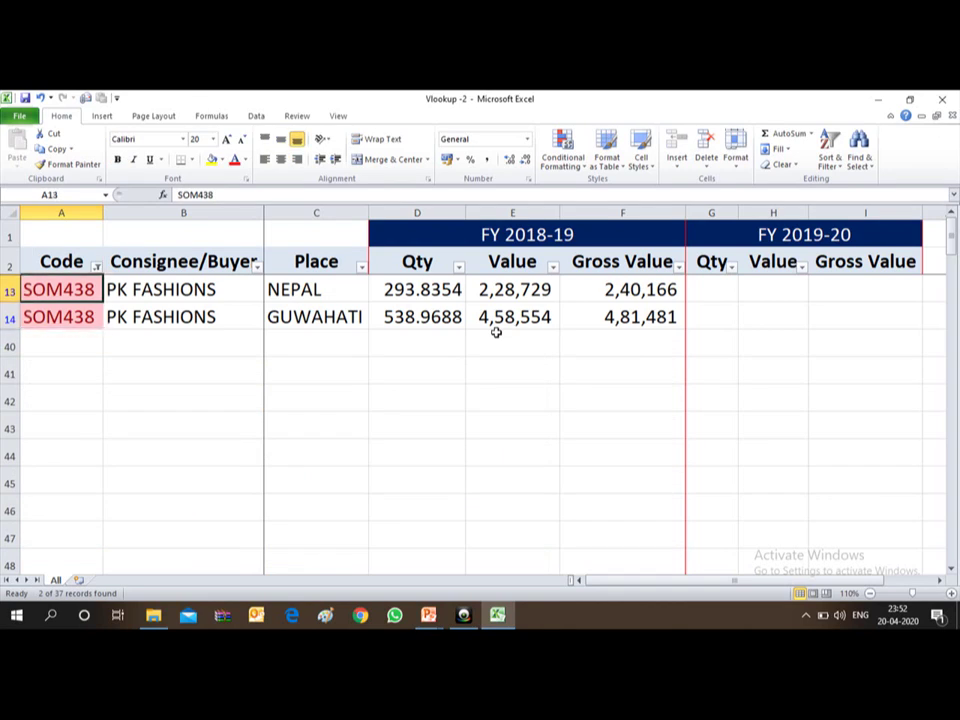
{"action": "key", "text": "Up"}
{"action": "key", "text": "alt+Down"}
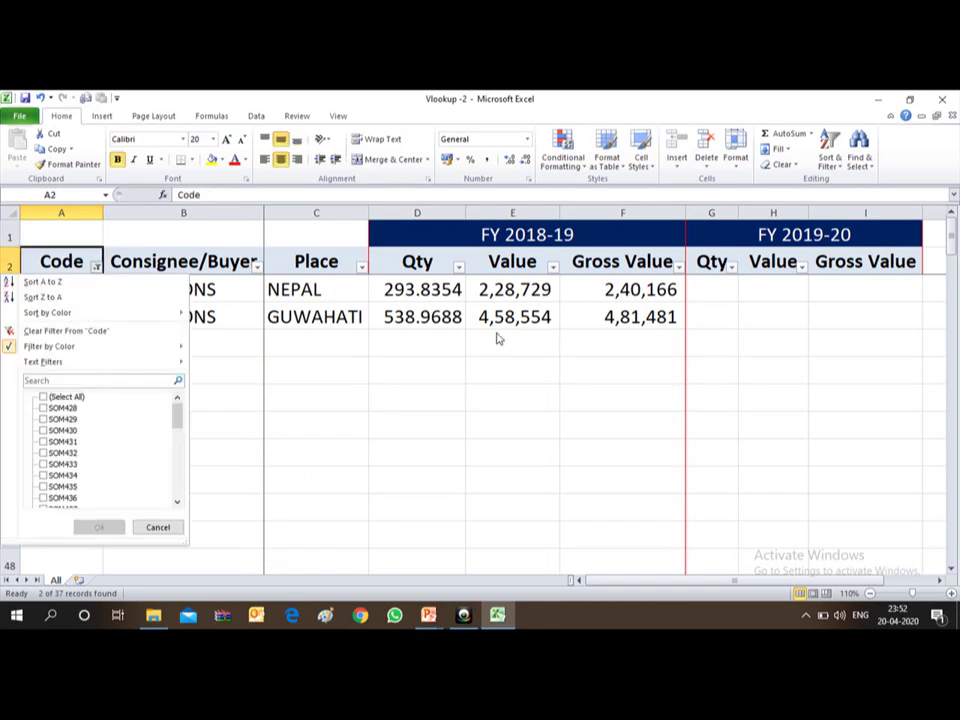
{"action": "key", "text": "Down"}
{"action": "key", "text": "Down"}
{"action": "key", "text": "Down"}
{"action": "key", "text": "Down"}
{"action": "key", "text": "Down"}
{"action": "key", "text": "Down"}
{"action": "key", "text": "Down"}
{"action": "key", "text": "Down"}
{"action": "key", "text": "Up"}
{"action": "key", "text": "space"}
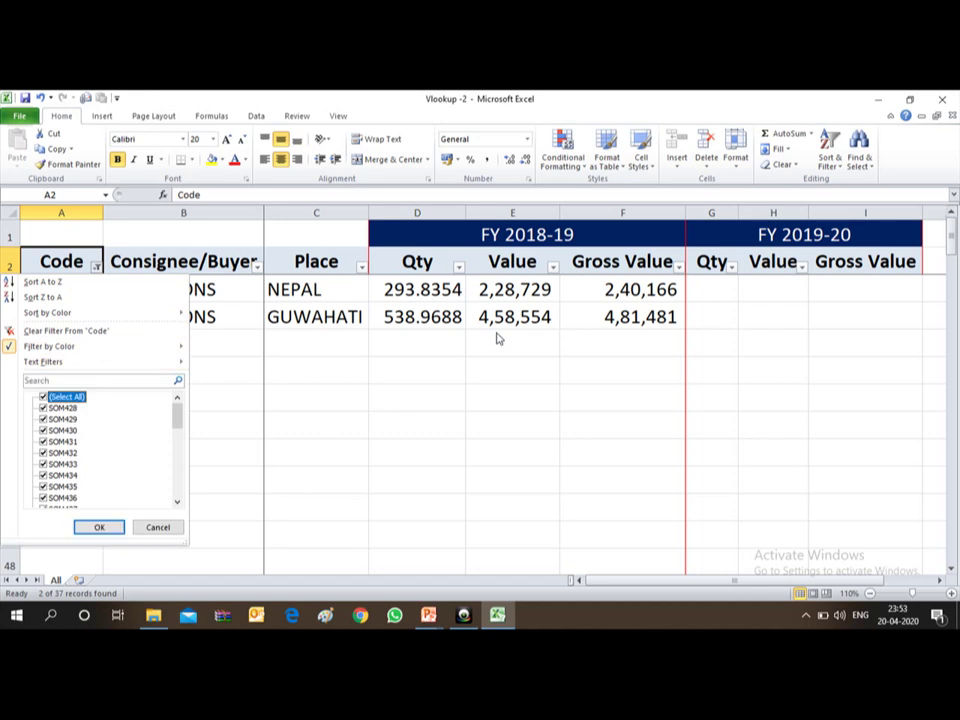
{"action": "key", "text": "Return"}
Compare the two SOM438 rows and settle on the second one in A14
{"action": "key", "text": "Down"}
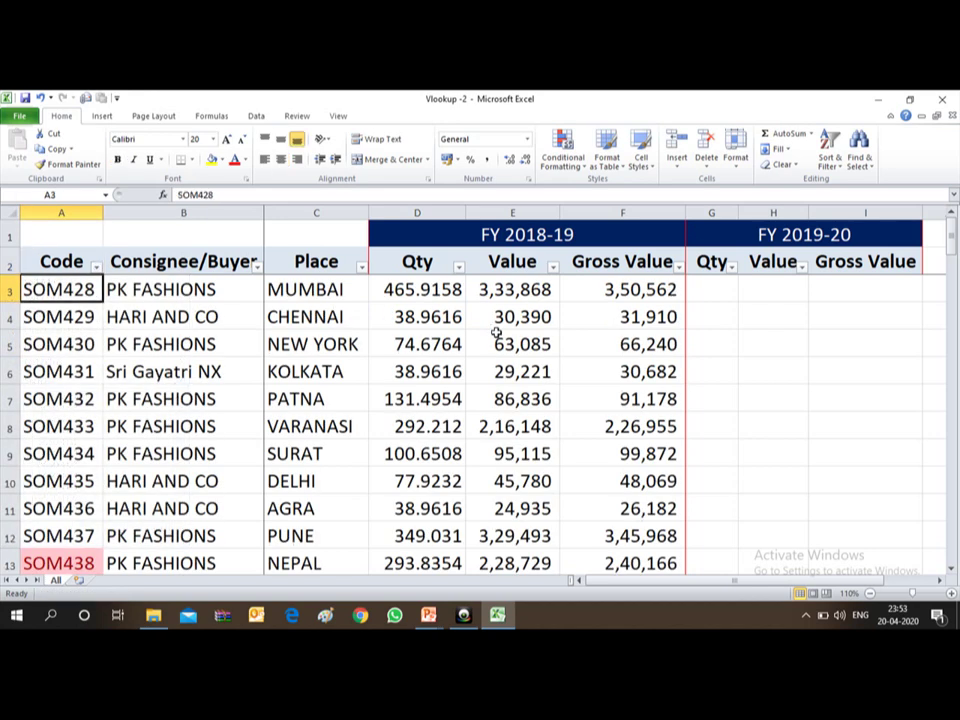
{"action": "key", "text": "Down"}
{"action": "key", "text": "Down"}
{"action": "key", "text": "Down"}
{"action": "key", "text": "Down"}
{"action": "key", "text": "Down"}
{"action": "key", "text": "Down"}
{"action": "key", "text": "Down"}
{"action": "key", "text": "Down"}
{"action": "key", "text": "Up"}
{"action": "key", "text": "Up"}
{"action": "key", "text": "Up"}
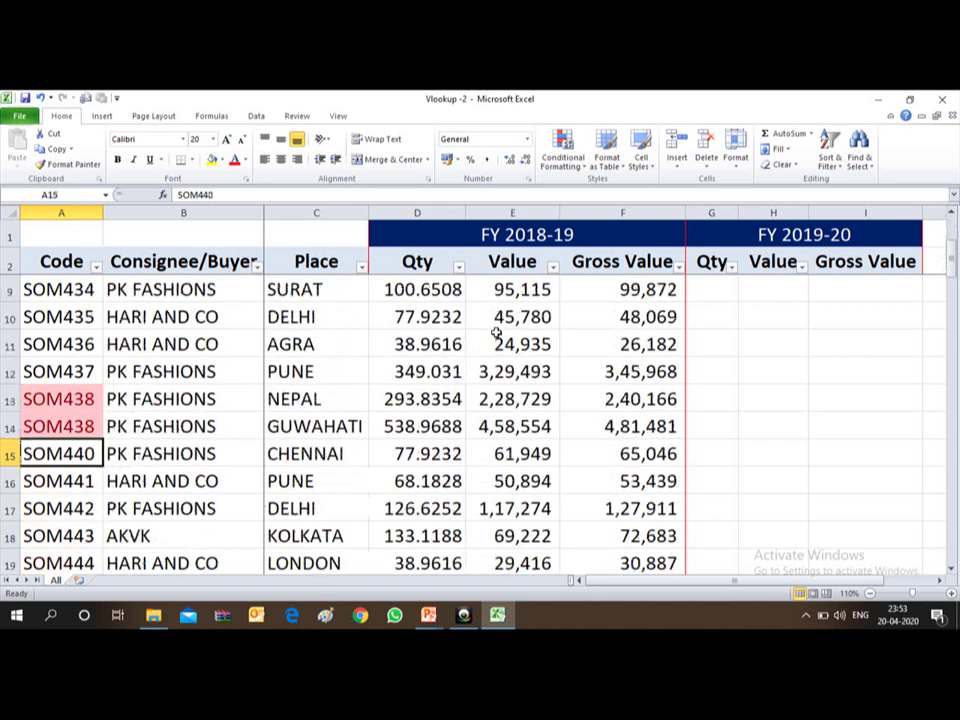
{"action": "key", "text": "Up"}
{"action": "key", "text": "Up"}
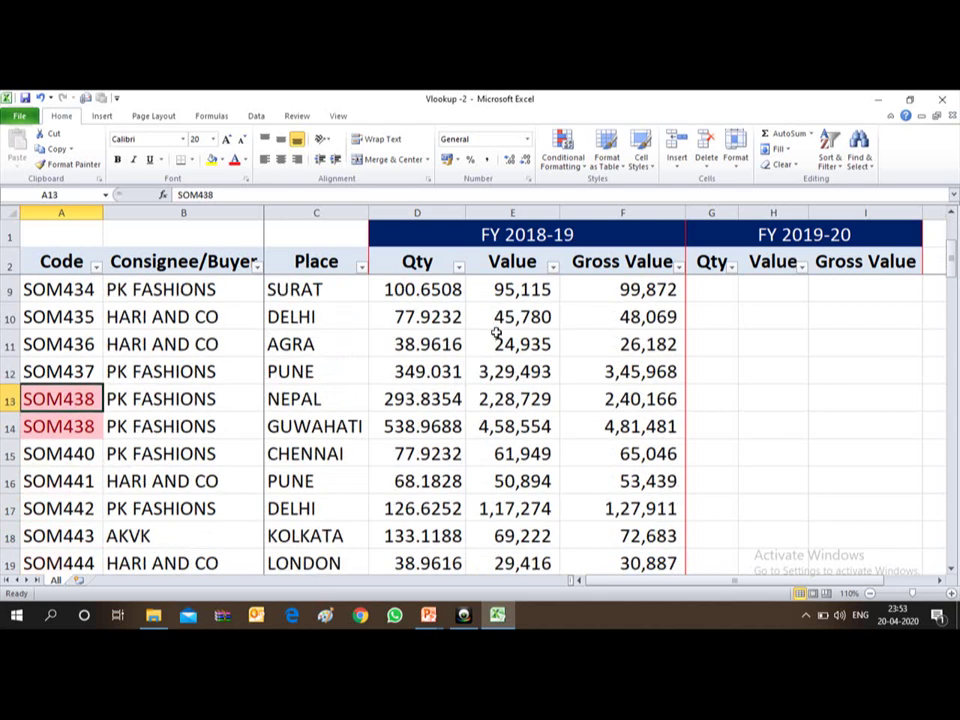
{"action": "key", "text": "Down"}
{"action": "key", "text": "Up"}
{"action": "key", "text": "Down"}
{"action": "key", "text": "Up"}
{"action": "key", "text": "Down"}
{"action": "key", "text": "Down"}
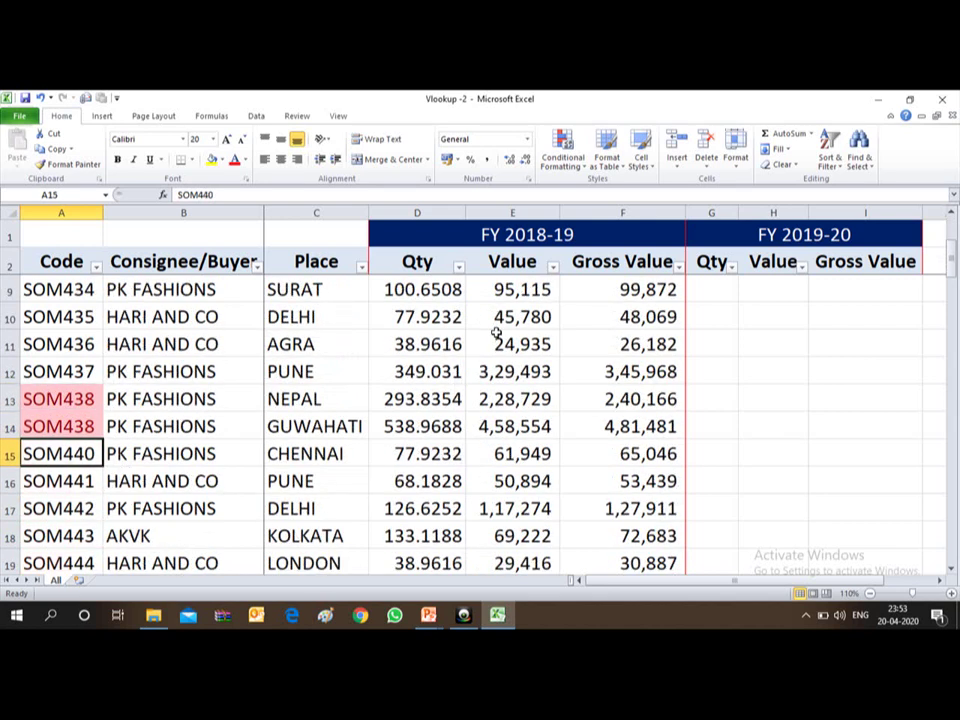
{"action": "key", "text": "Up"}
{"action": "key", "text": "Up"}
{"action": "key", "text": "Down"}
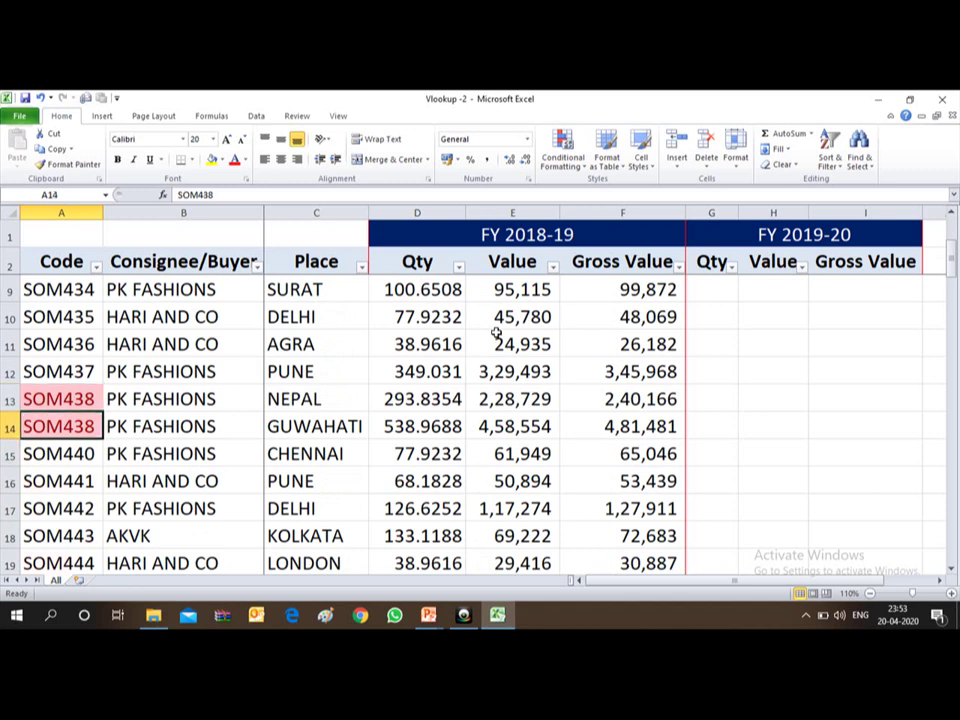
Change A14 from SOM438 to SOM439 and return to the top of the Code column
{"action": "key", "text": "F2"}
{"action": "key", "text": "BackSpace"}
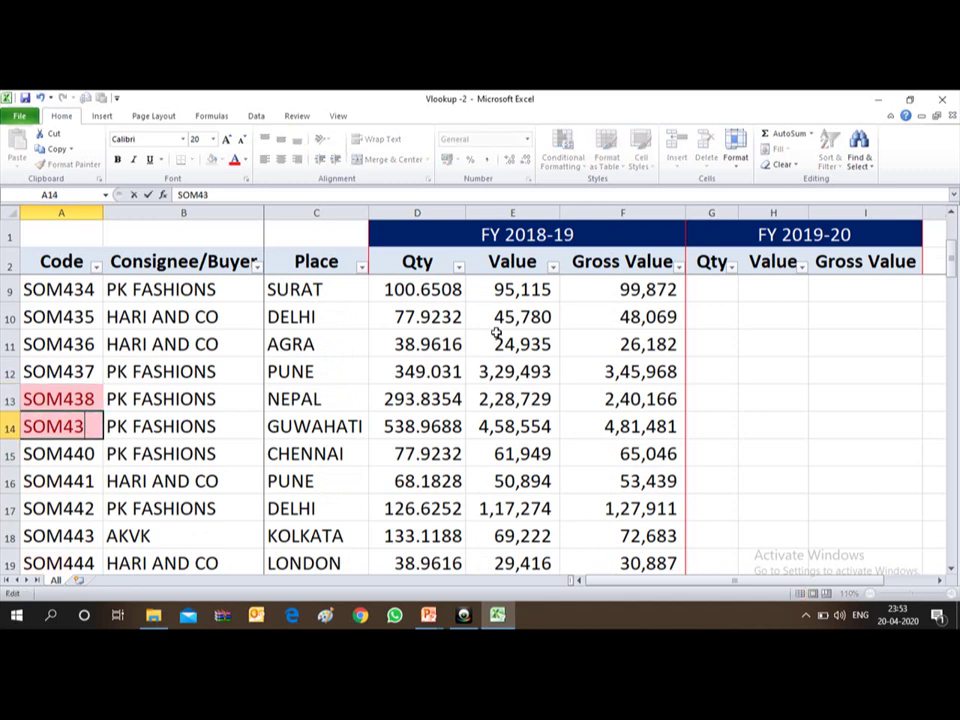
{"action": "type", "text": "9"}
{"action": "key", "text": "Return"}
{"action": "key", "text": "Down"}
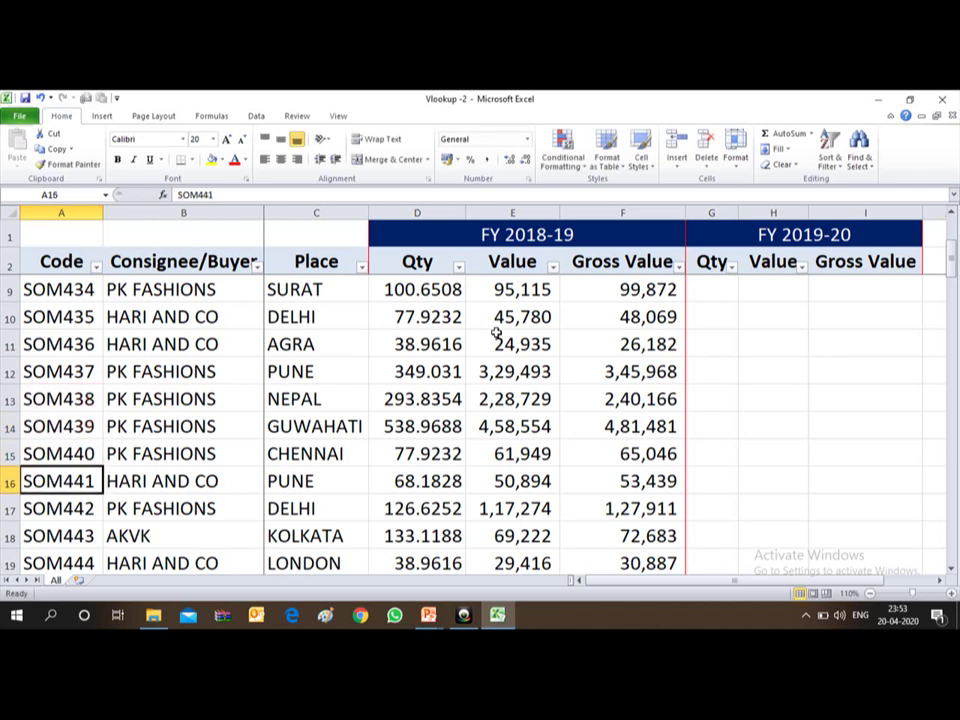
{"action": "key", "text": "ctrl+Up"}
{"action": "key", "text": "Down"}
{"action": "key", "text": "Up"}
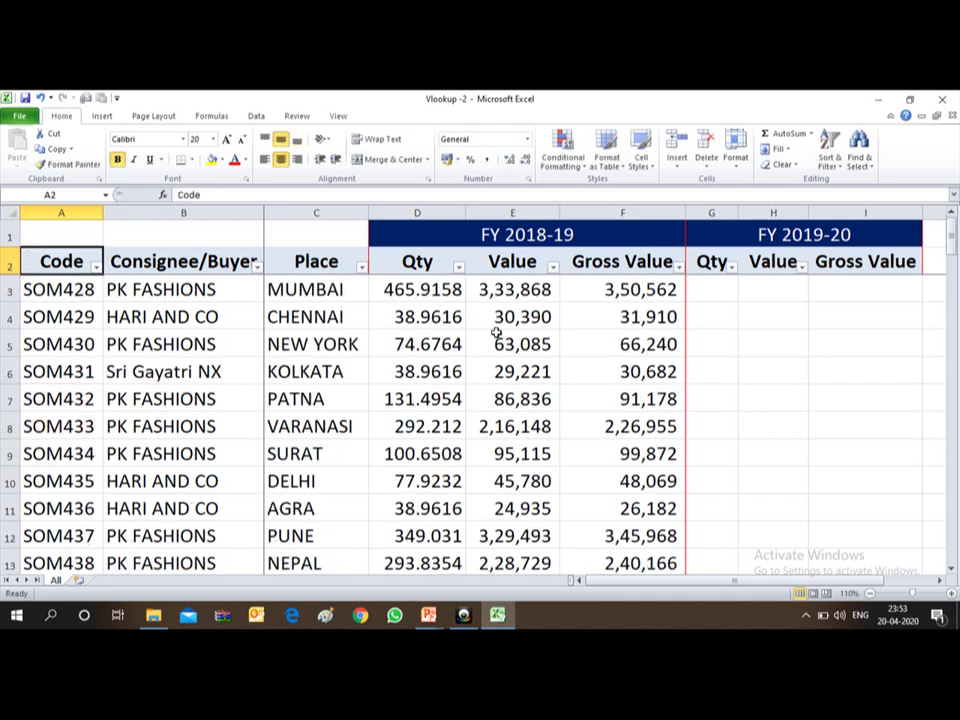
Open the Code column filter dropdown and close it without changes
{"action": "key", "text": "alt"}
{"action": "key", "text": "alt+Down"}
{"action": "key", "text": "Down"}
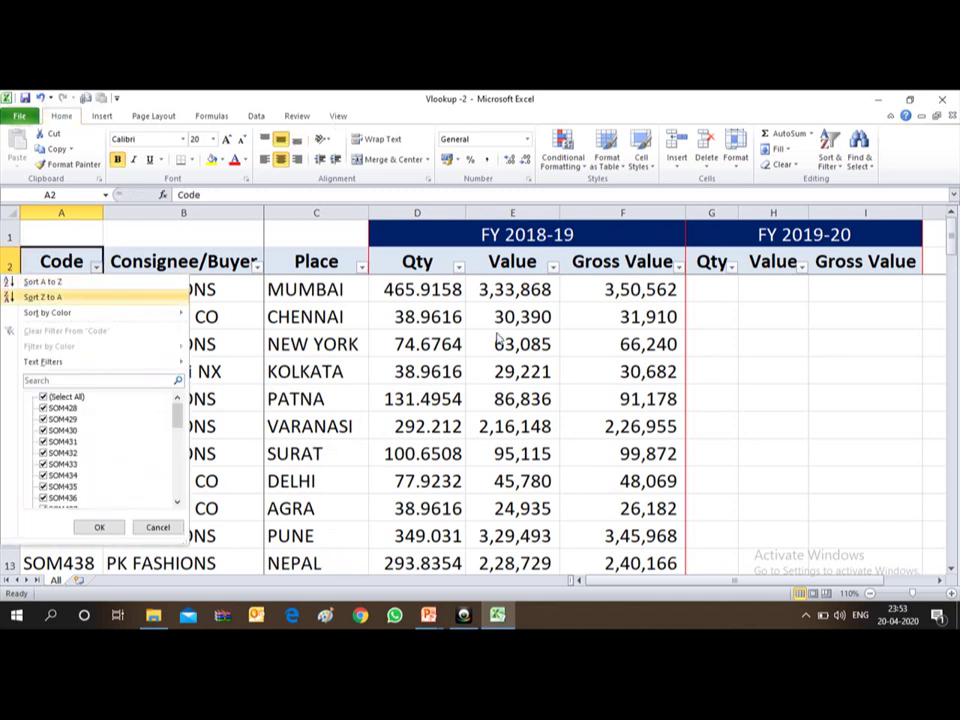
{"action": "key", "text": "Escape"}
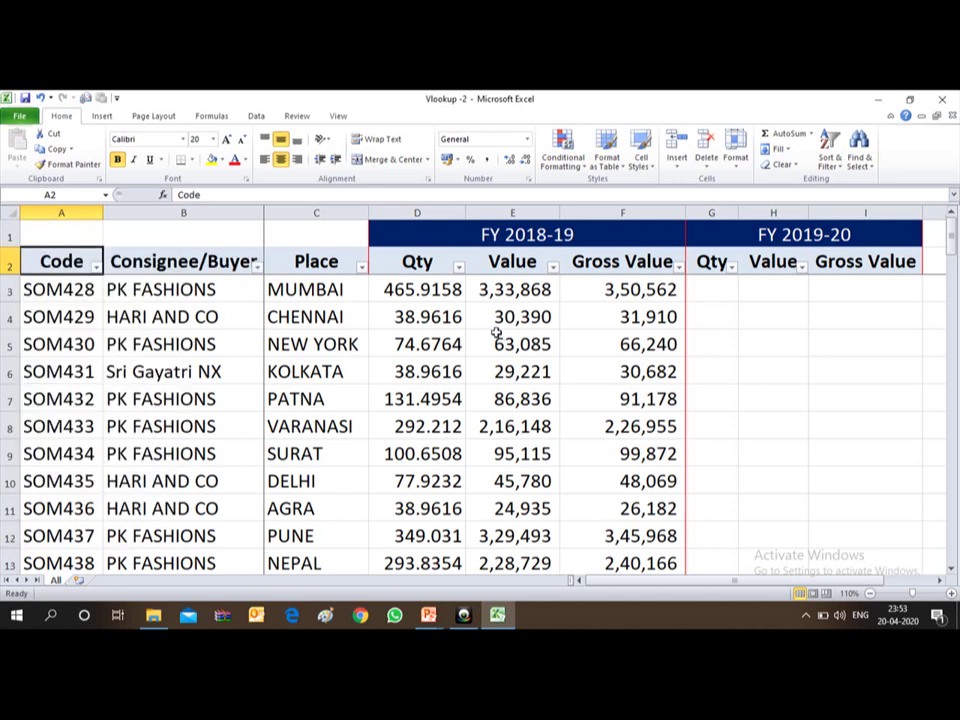
Check that row 14 now reads SOM439, then switch toward the Vlookup -1 workbook
{"action": "key", "text": "alt+Tab"}
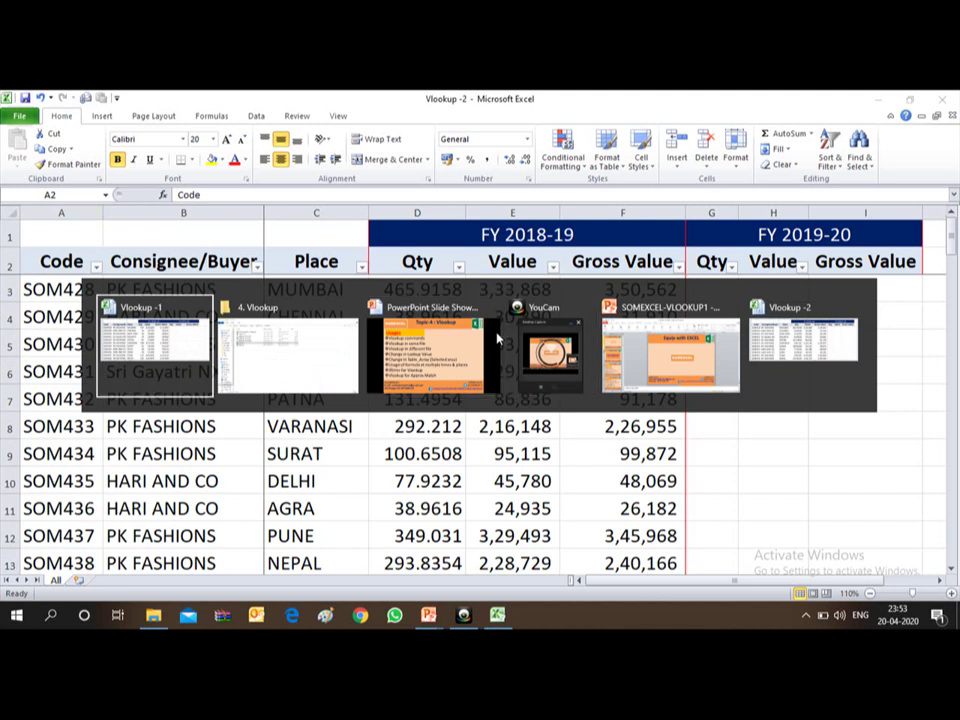
{"action": "key", "text": "Escape"}
{"action": "key", "text": "Down"}
{"action": "key", "text": "Down"}
{"action": "key", "text": "Down"}
{"action": "key", "text": "Down"}
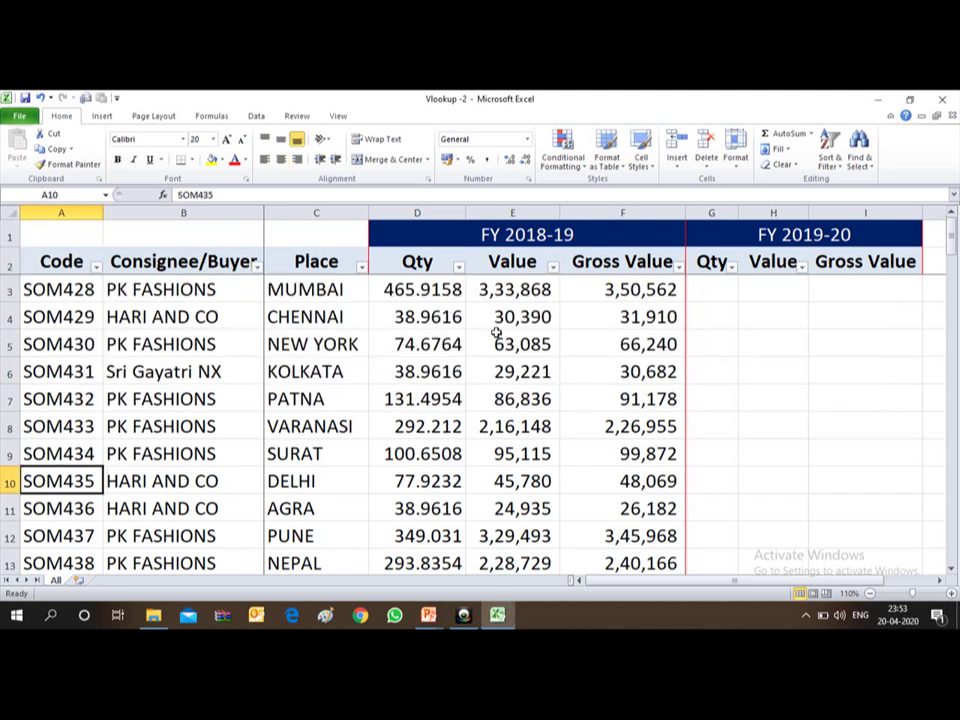
{"action": "key", "text": "Down"}
{"action": "key", "text": "Down"}
{"action": "key", "text": "Down"}
{"action": "key", "text": "Up"}
{"action": "key", "text": "Up"}
{"action": "key", "text": "Up"}
{"action": "key", "text": "Up"}
{"action": "key", "text": "Up"}
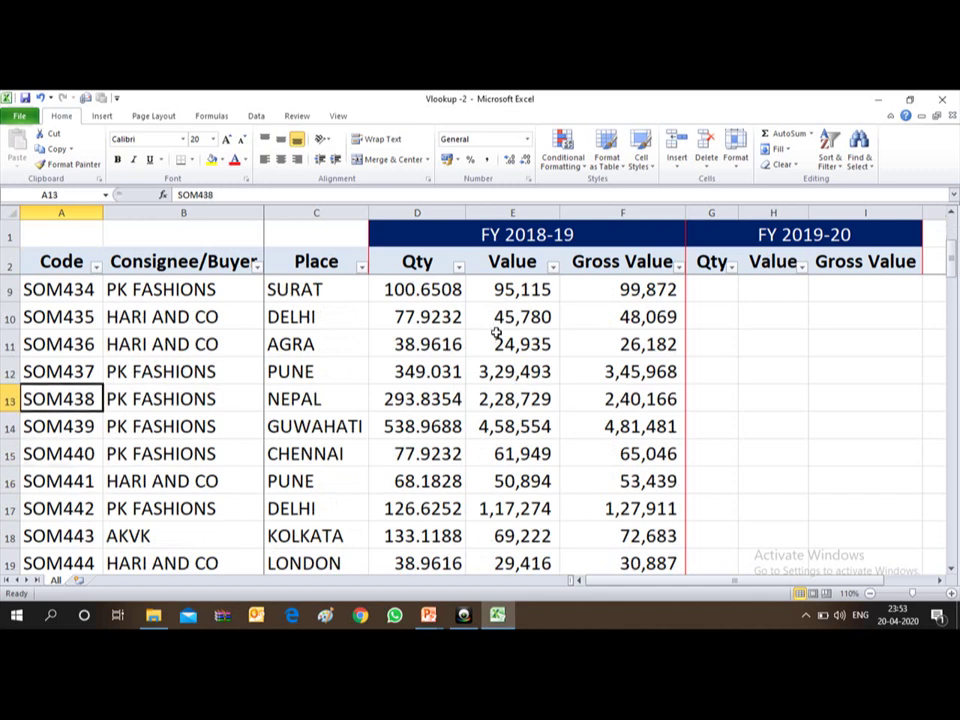
{"action": "key", "text": "Down"}
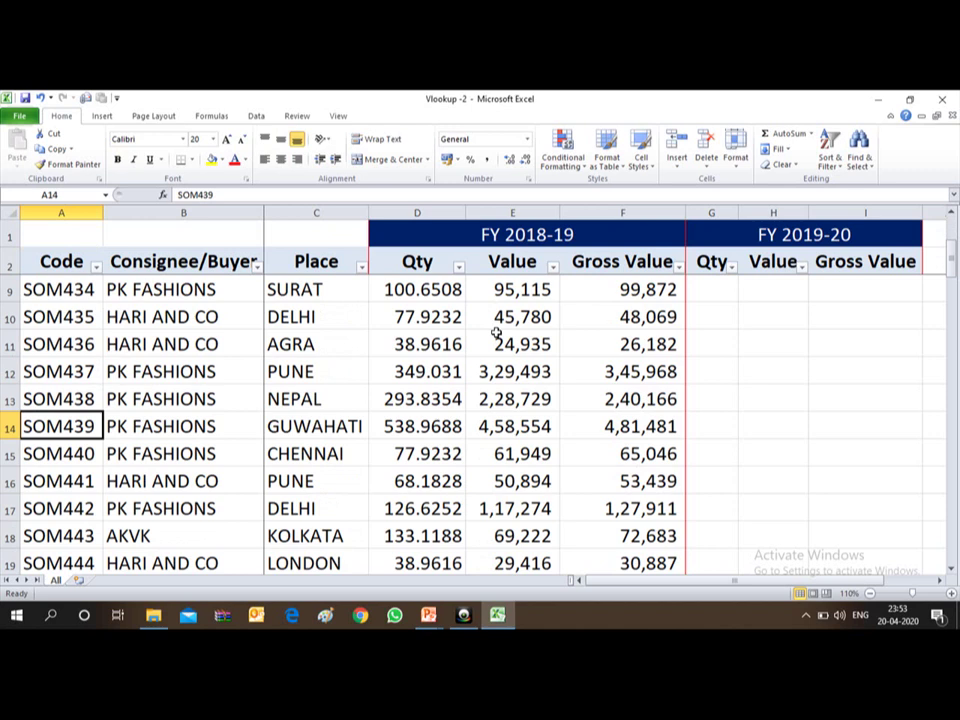
{"action": "key", "text": "alt+Tab"}
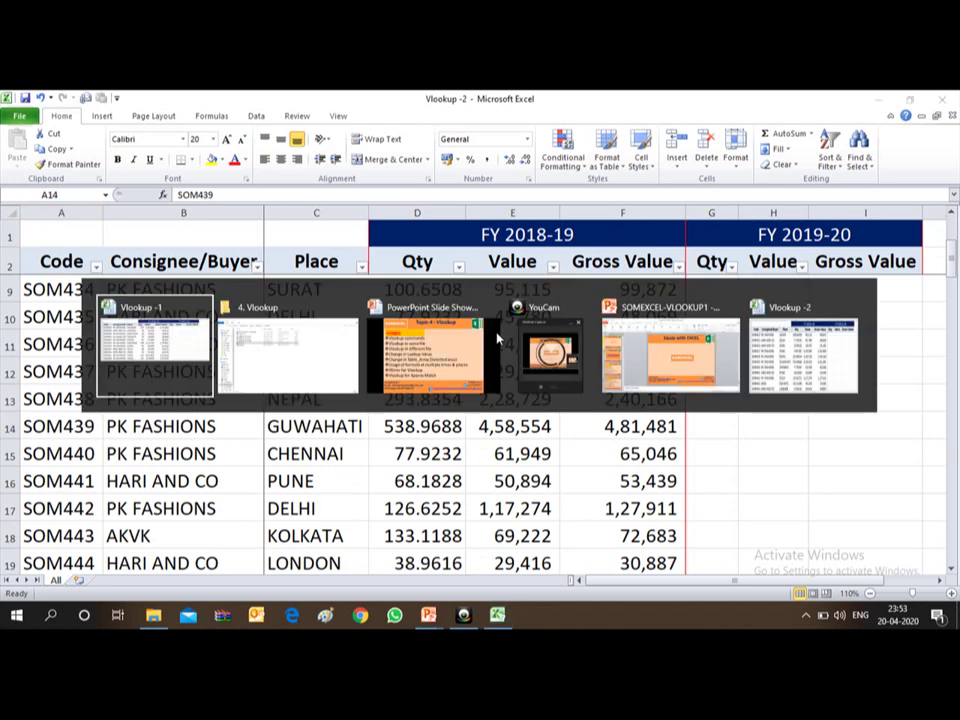
Open Vlookup -1.xlsx from the 4. Vlookup folder, declining to reopen the already-open copy
{"action": "left_click", "coordinate": [498, 616]}
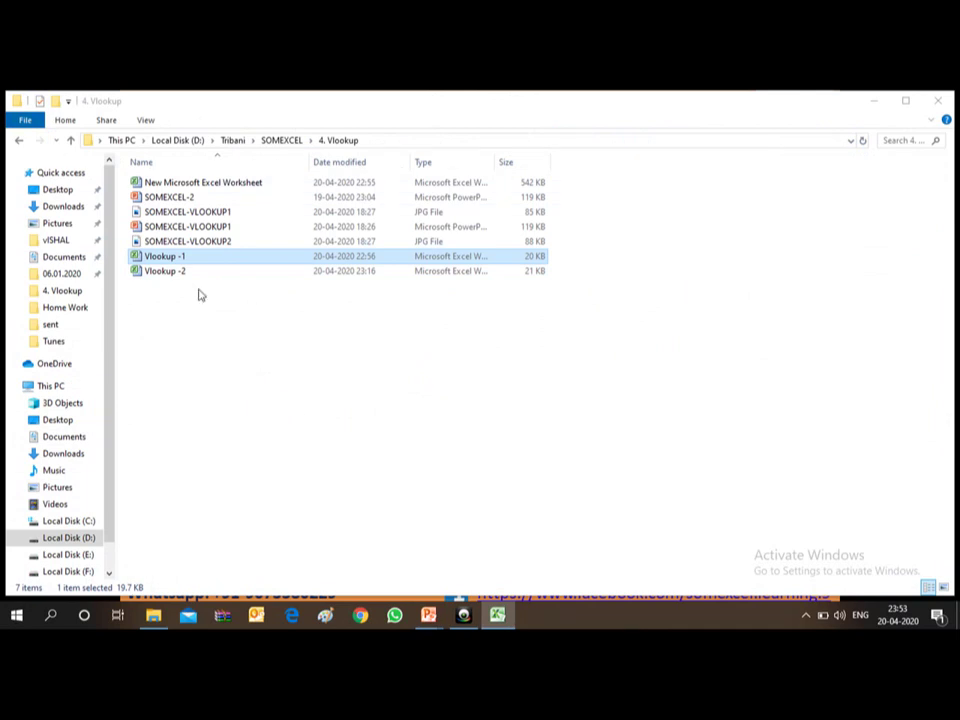
{"action": "left_click", "coordinate": [143, 259]}
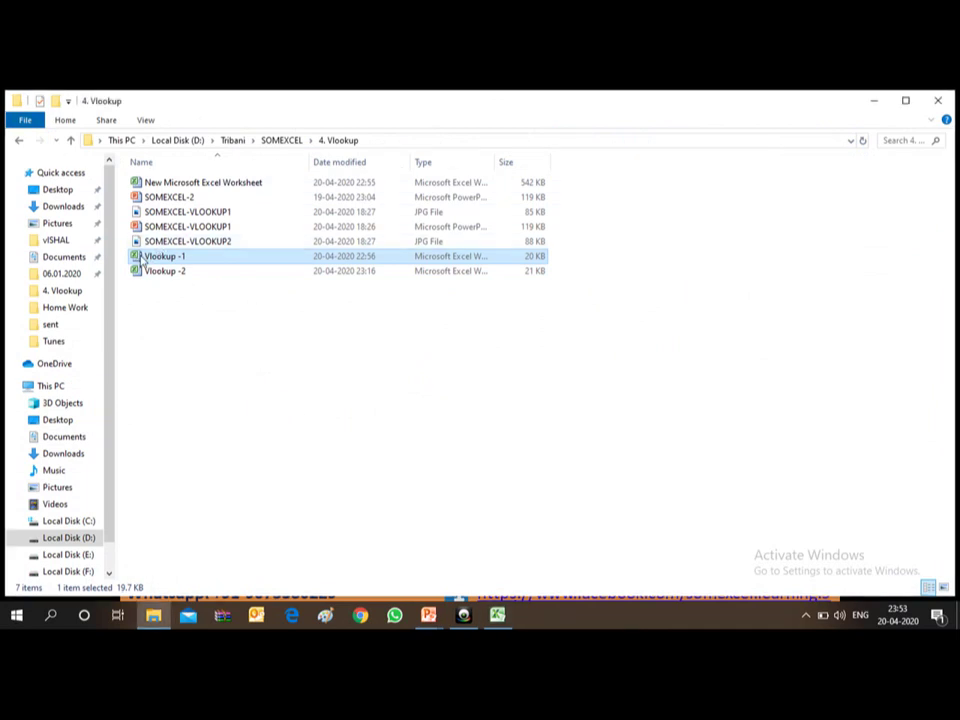
{"action": "double_click", "coordinate": [143, 259]}
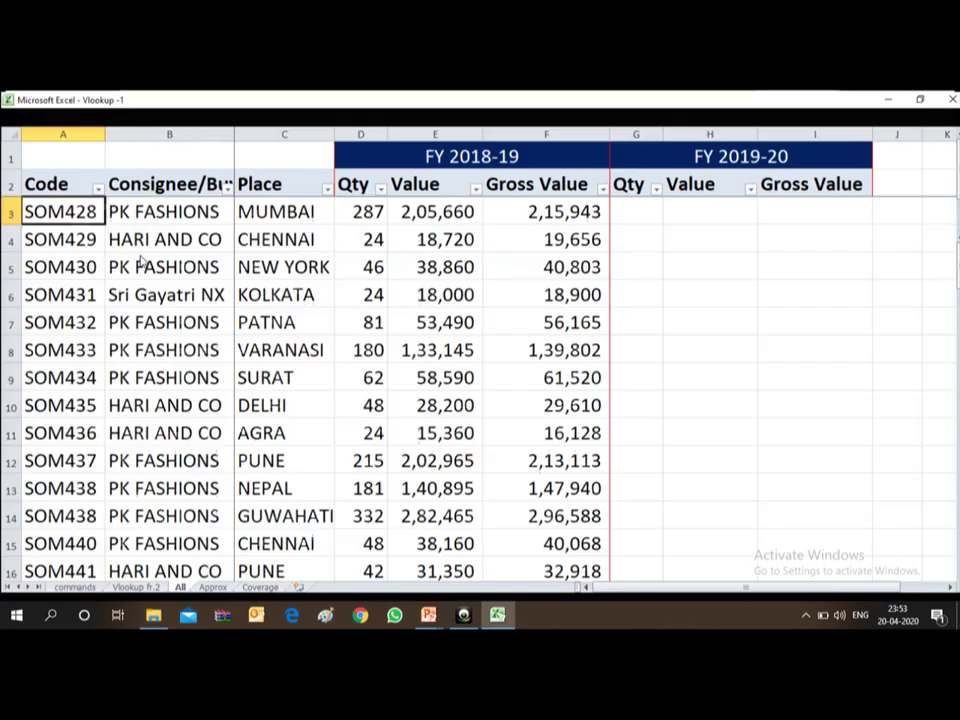
{"action": "left_click", "coordinate": [507, 390]}
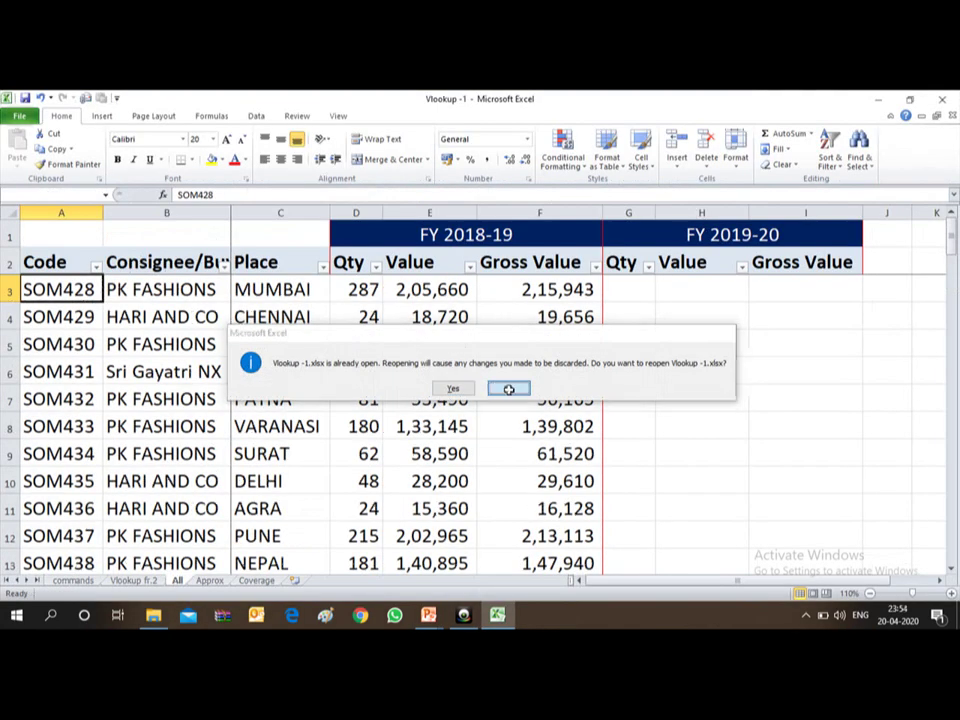
{"action": "left_click", "coordinate": [507, 388]}
{"action": "left_click", "coordinate": [287, 368]}
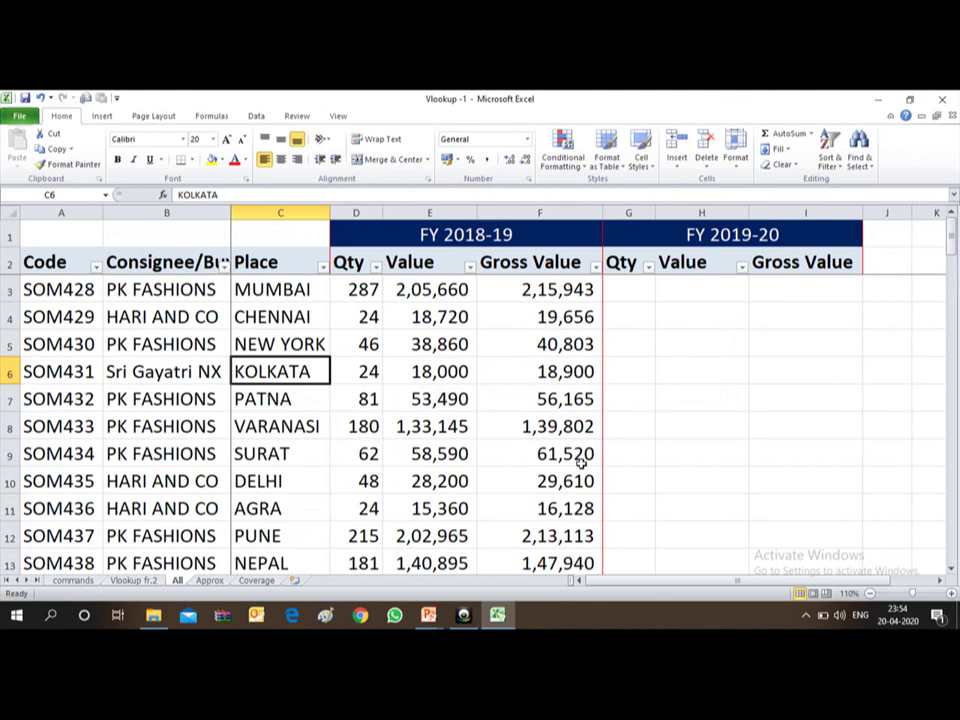
Return to Vlookup -1 and go to the repeated code in A14
{"action": "key", "text": "alt+Tab"}
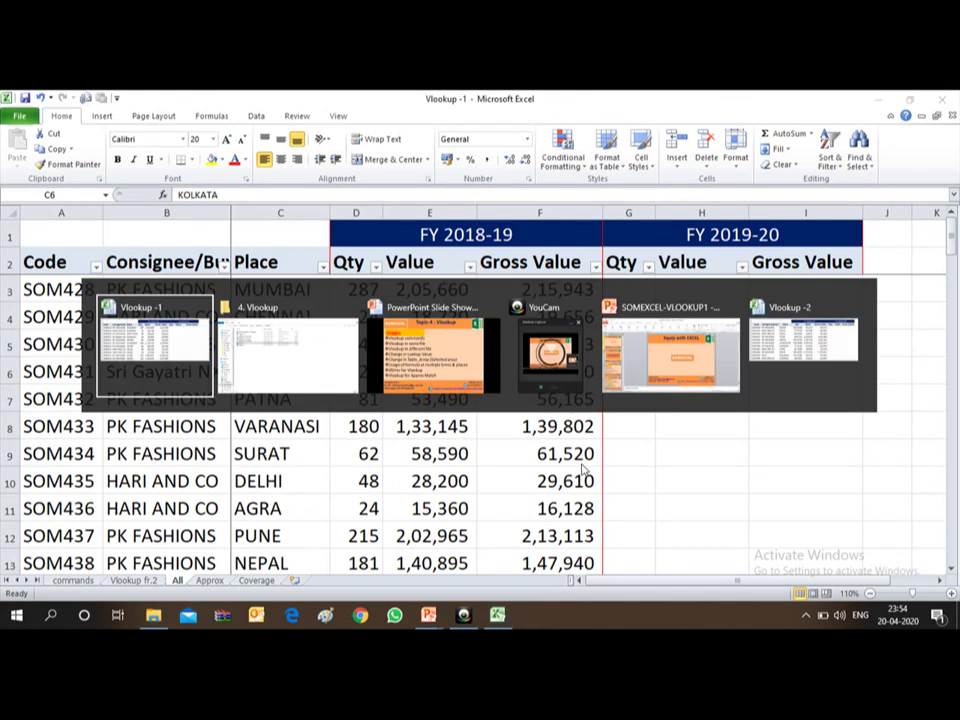
{"action": "key", "text": "alt+shift+Tab"}
{"action": "key", "text": "alt+Tab"}
{"action": "key", "text": "Down"}
{"action": "key", "text": "Left"}
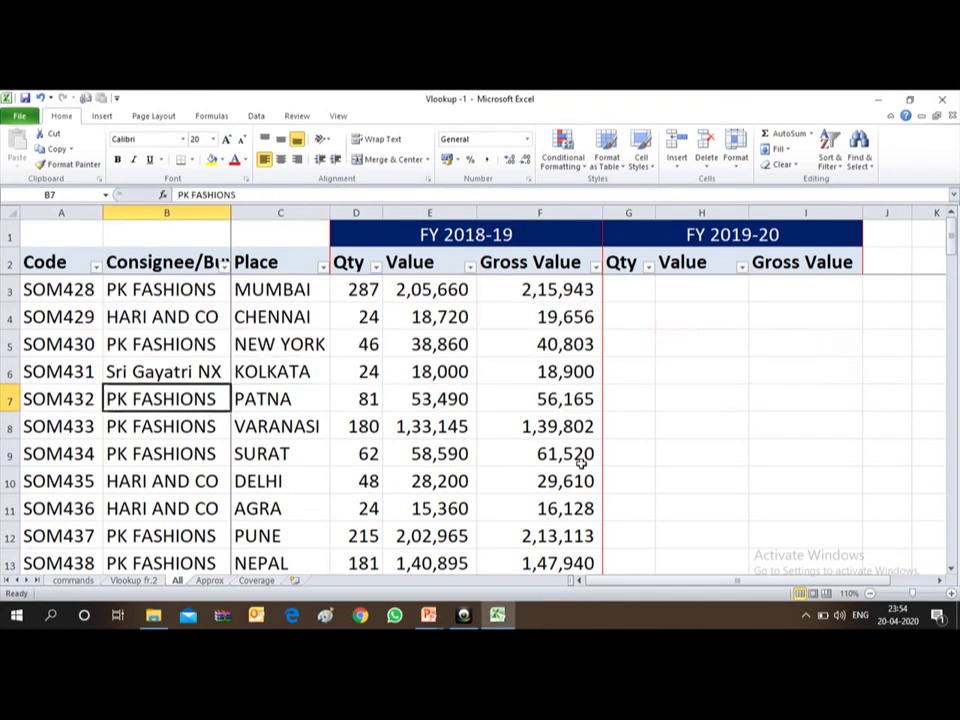
{"action": "key", "text": "Left"}
{"action": "key", "text": "Down"}
{"action": "key", "text": "Down"}
{"action": "key", "text": "Down"}
{"action": "key", "text": "Down"}
{"action": "key", "text": "Down"}
{"action": "key", "text": "Down"}
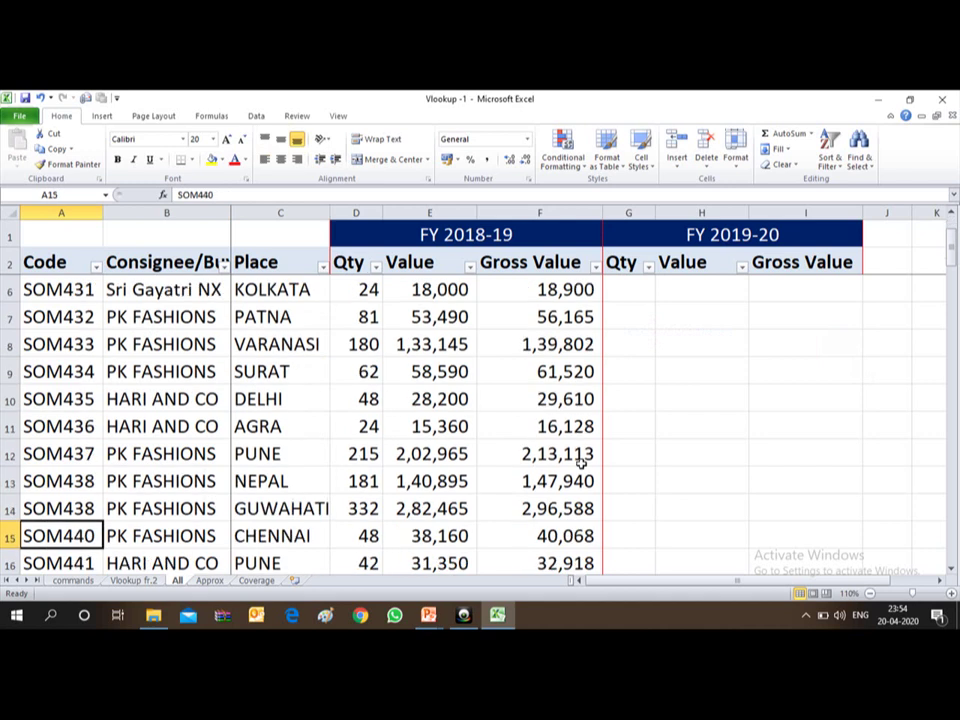
{"action": "key", "text": "Up"}
Correct A14 from SOM438 to SOM439 and move back up to A3
{"action": "key", "text": "F2"}
{"action": "key", "text": "BackSpace"}
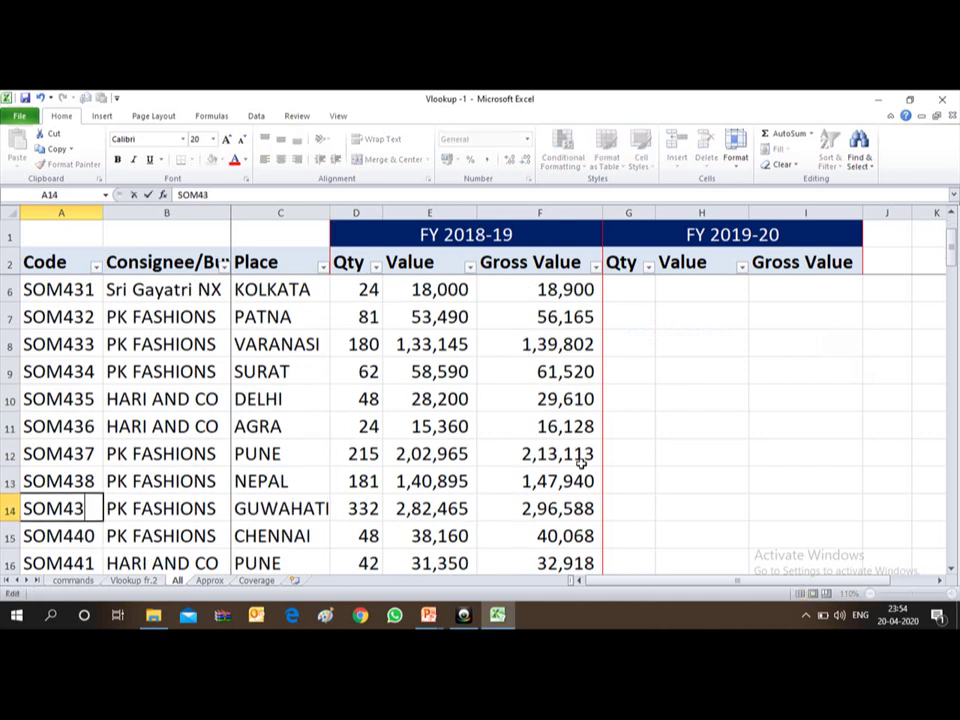
{"action": "type", "text": "9"}
{"action": "key", "text": "Return"}
{"action": "key", "text": "Up"}
{"action": "key", "text": "Up"}
{"action": "key", "text": "Up"}
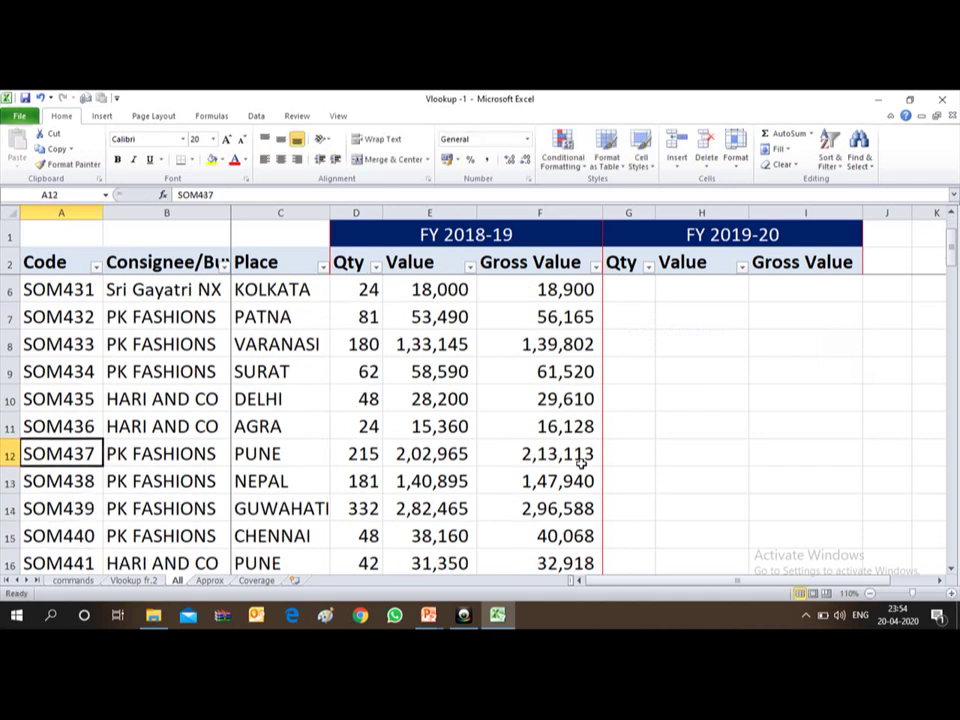
{"action": "key", "text": "Up"}
{"action": "key", "text": "Up"}
{"action": "key", "text": "Up"}
{"action": "key", "text": "Up"}
{"action": "key", "text": "Up"}
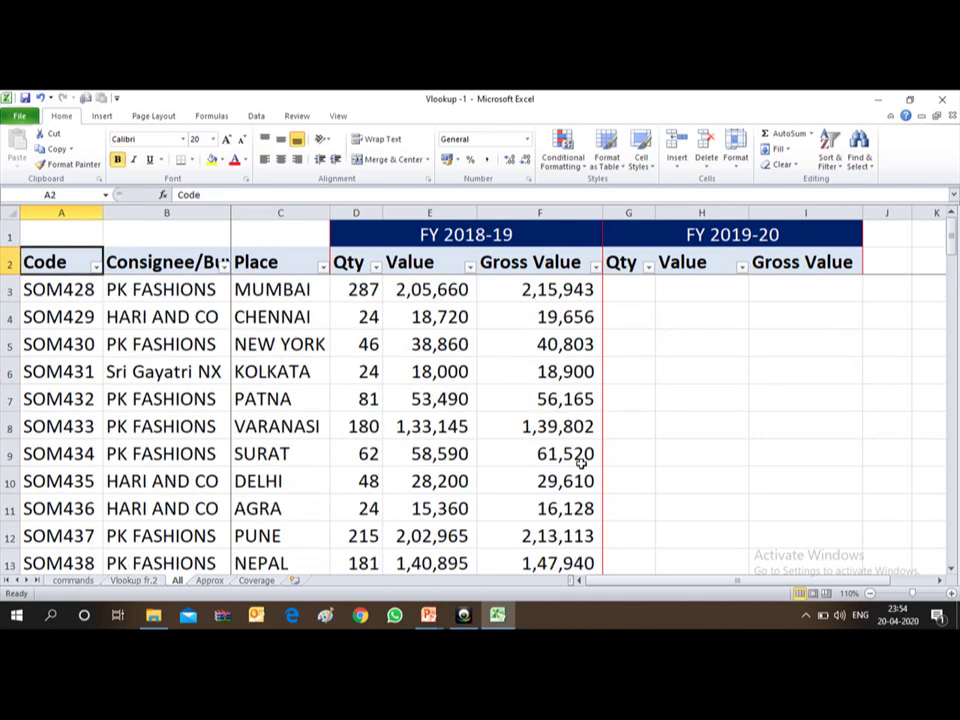
{"action": "key", "text": "Right"}
{"action": "key", "text": "Right"}
{"action": "key", "text": "Right"}
{"action": "key", "text": "Right"}
{"action": "key", "text": "Right"}
{"action": "key", "text": "Right"}
{"action": "key", "text": "Right"}
{"action": "key", "text": "Left"}
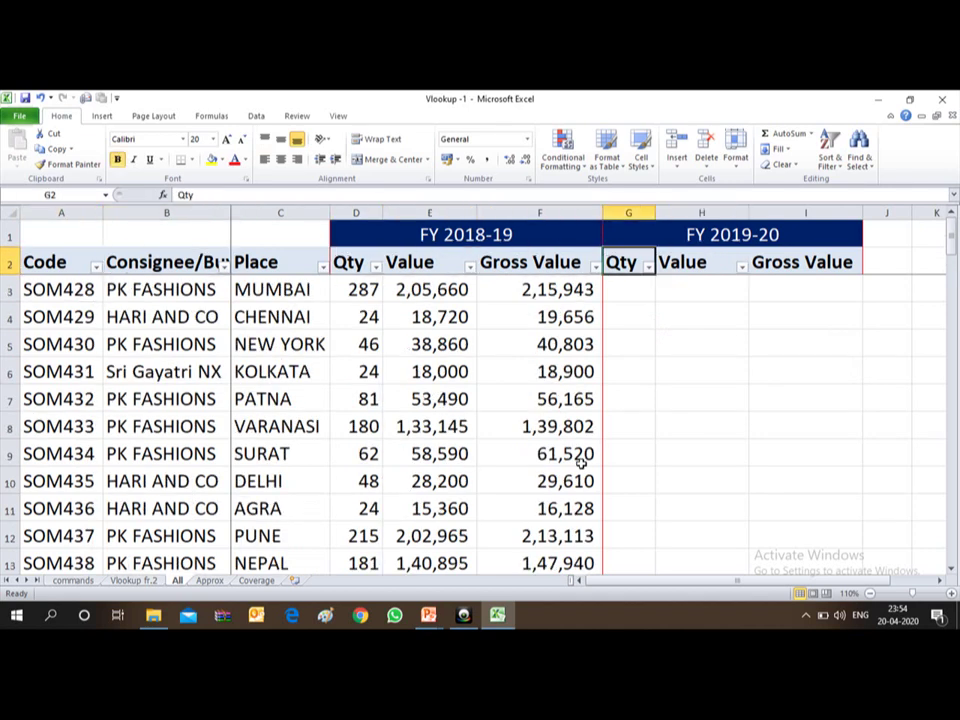
{"action": "key", "text": "Down"}
{"action": "type", "text": "="}
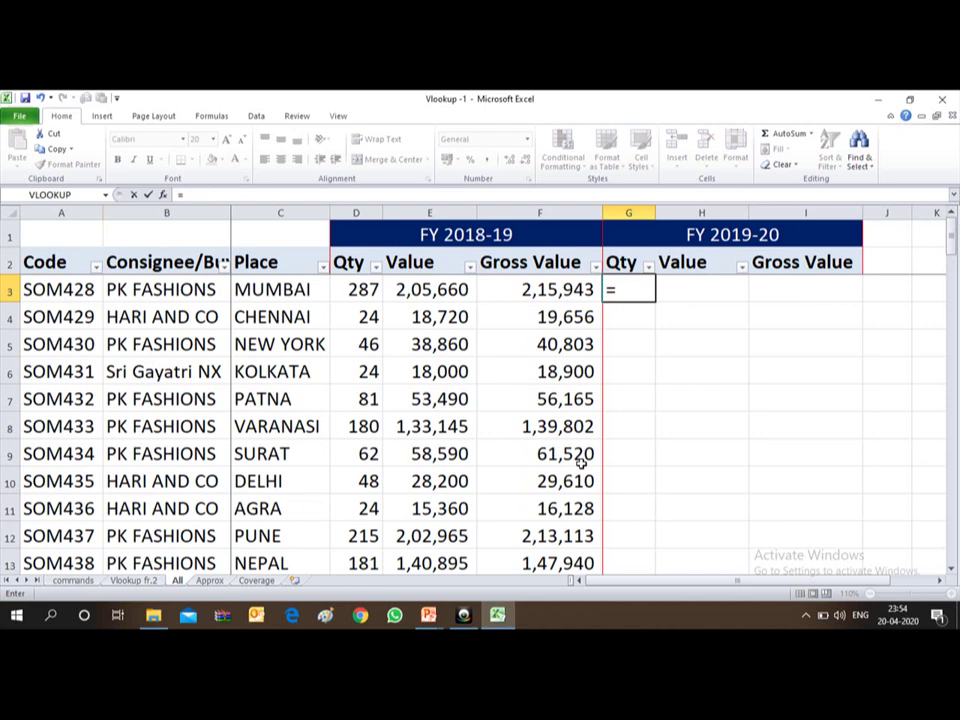
{"action": "type", "text": "vlooku"}
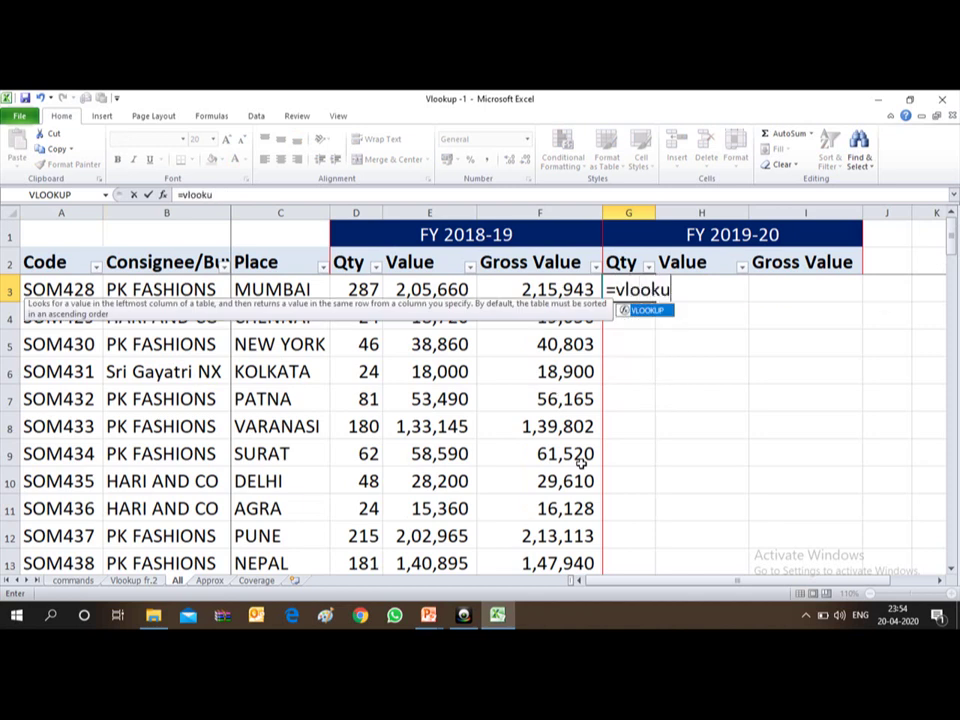
{"action": "type", "text": "p("}
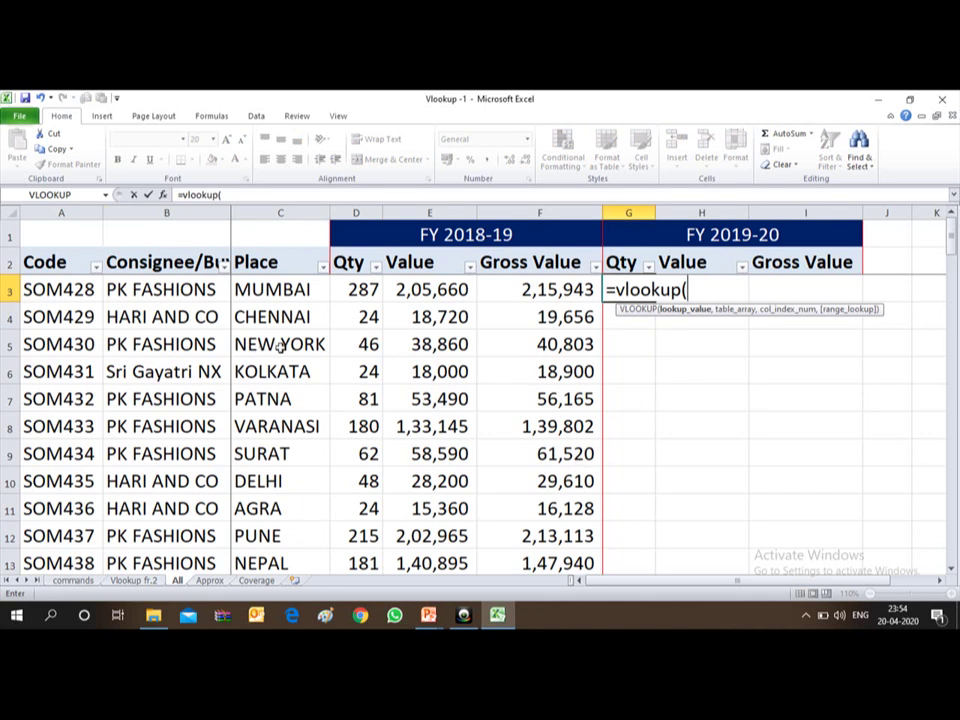
{"action": "left_click", "coordinate": [40, 289]}
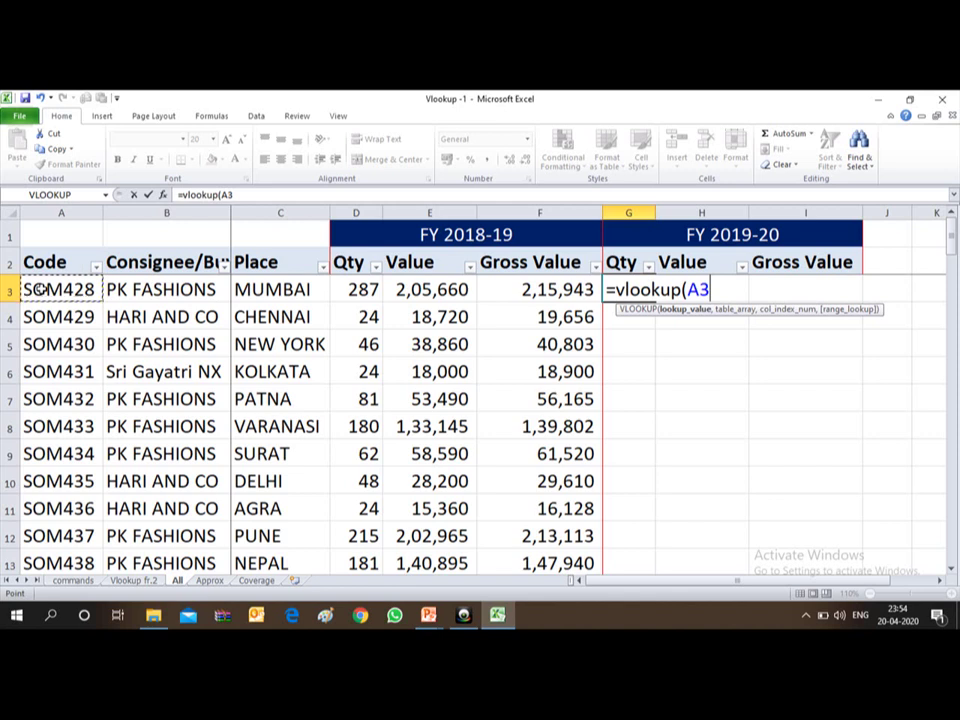
{"action": "type", "text": ","}
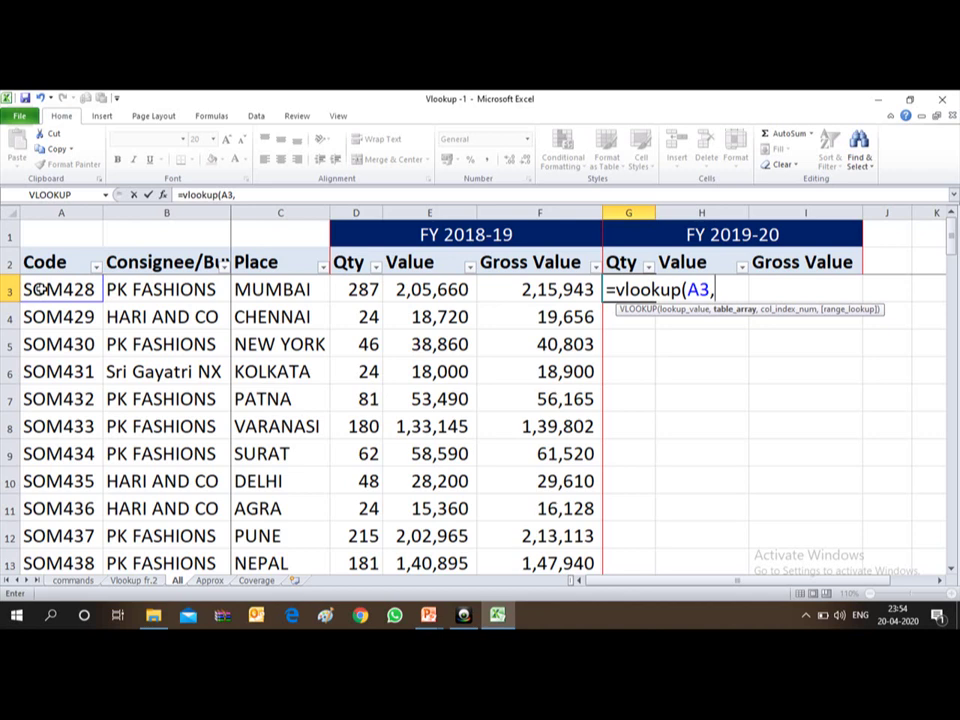
{"action": "key", "text": "alt+Tab"}
{"action": "key", "text": "alt+Tab"}
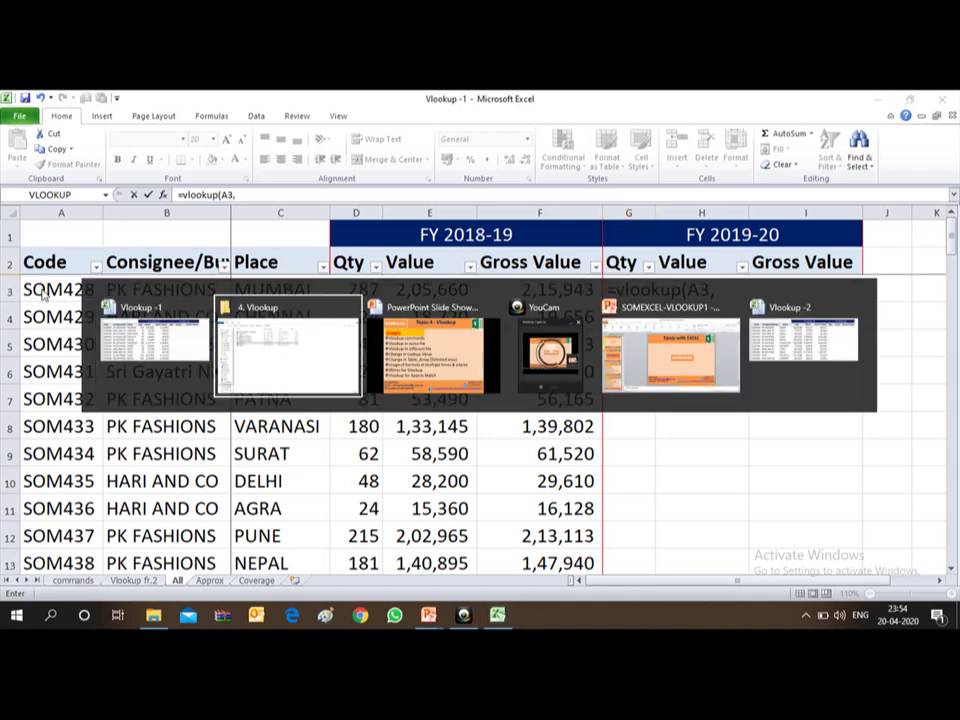
{"action": "key", "text": "alt+Tab"}
{"action": "key", "text": "alt+Tab"}
{"action": "key", "text": "alt+Tab"}
{"action": "key", "text": "alt+Tab"}
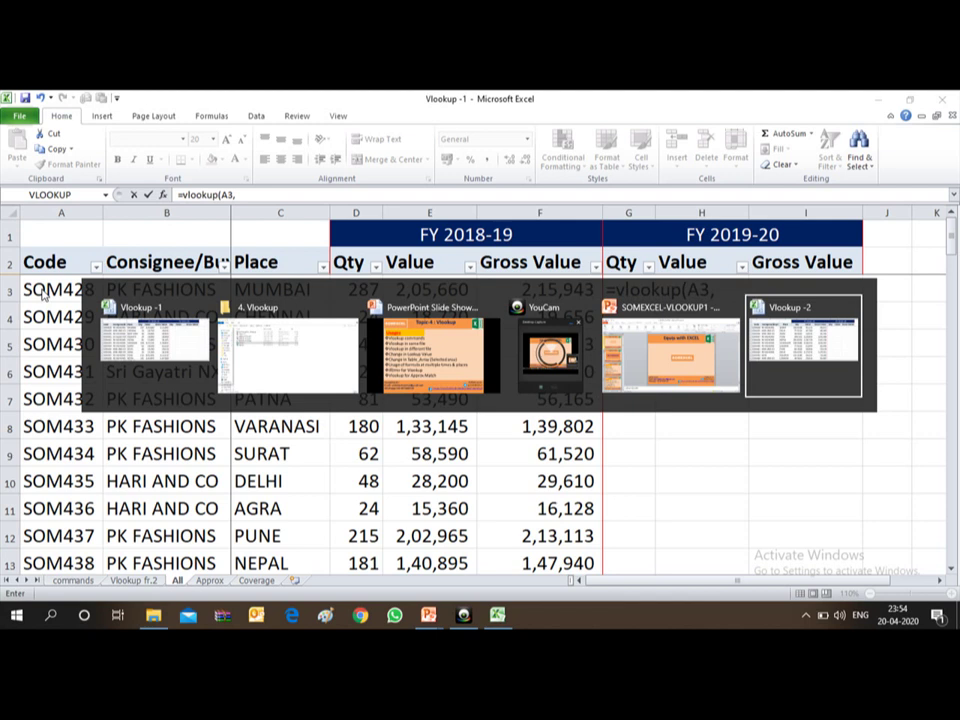
{"action": "key", "text": "alt"}
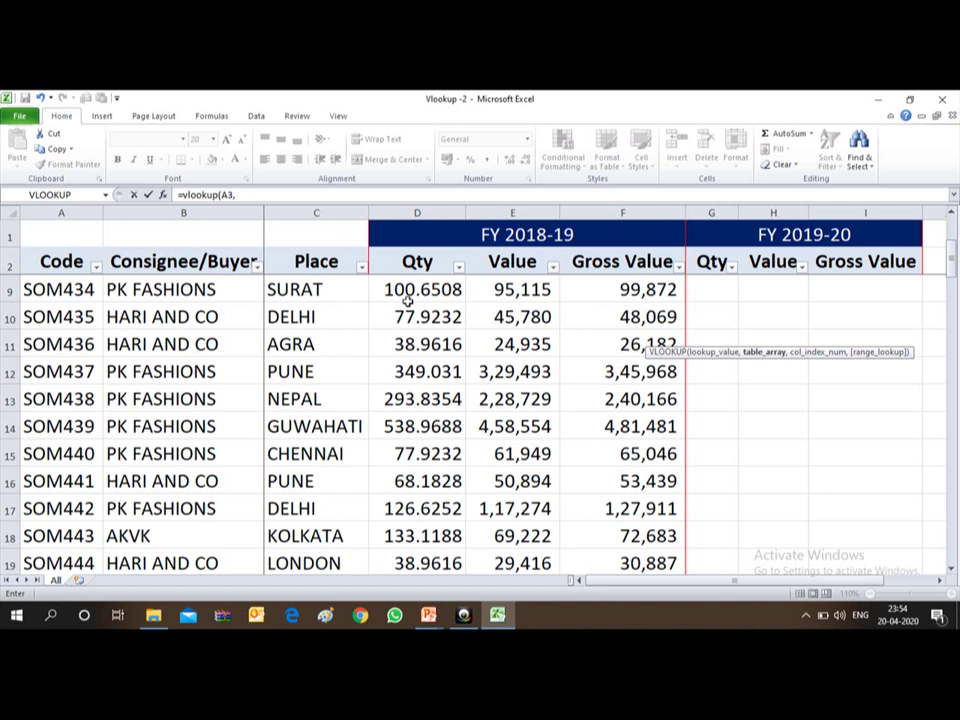
{"action": "key", "text": "alt+Tab"}
{"action": "key", "text": "alt+Tab"}
In Vlookup -2, format the Qty, Value and Gross Value figures (D3:F39) as Accounting without decimals
{"action": "key", "text": "Tab"}
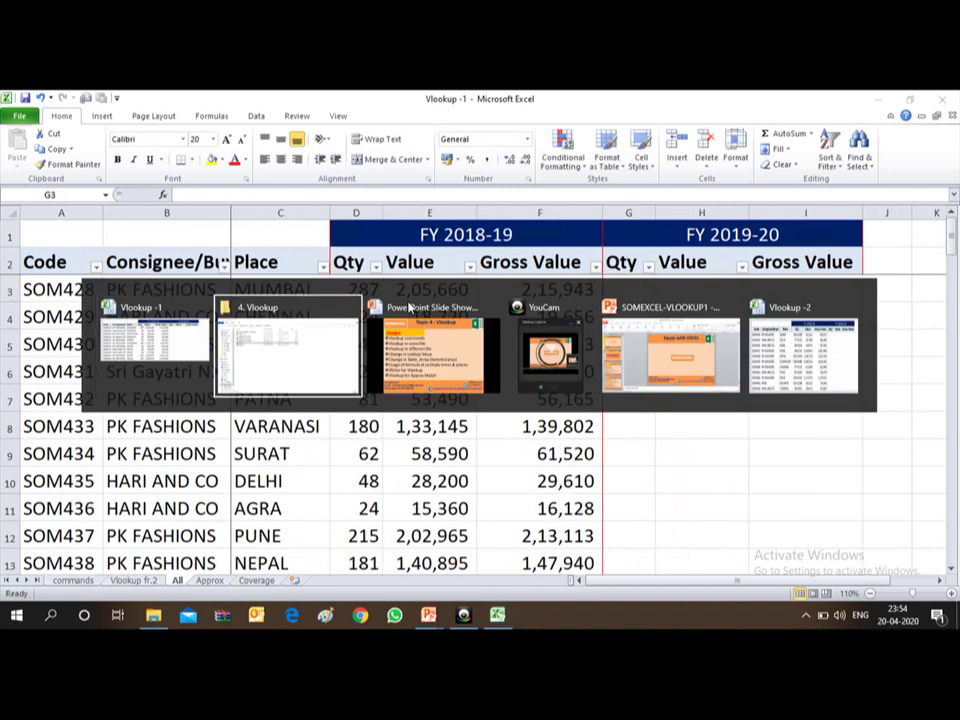
{"action": "key", "text": "Tab"}
{"action": "key", "text": "Tab"}
{"action": "key", "text": "Tab"}
{"action": "key", "text": "Tab"}
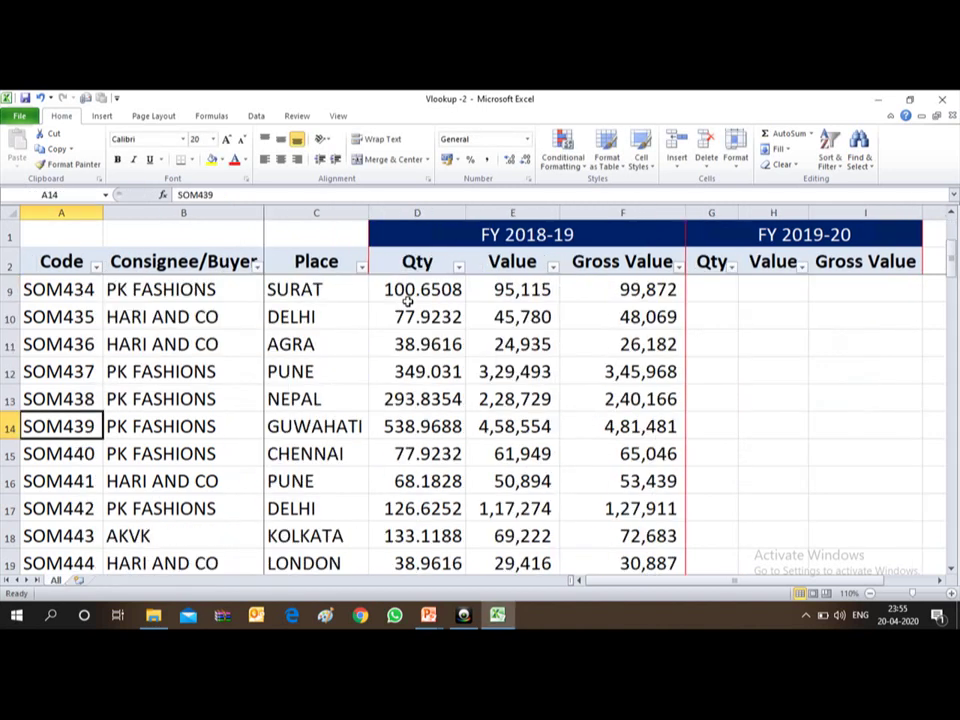
{"action": "key", "text": "Right"}
{"action": "key", "text": "Right"}
{"action": "key", "text": "Right"}
{"action": "key", "text": "ctrl+Up"}
{"action": "key", "text": "Down"}
{"action": "key", "text": "Down"}
{"action": "key", "text": "Down"}
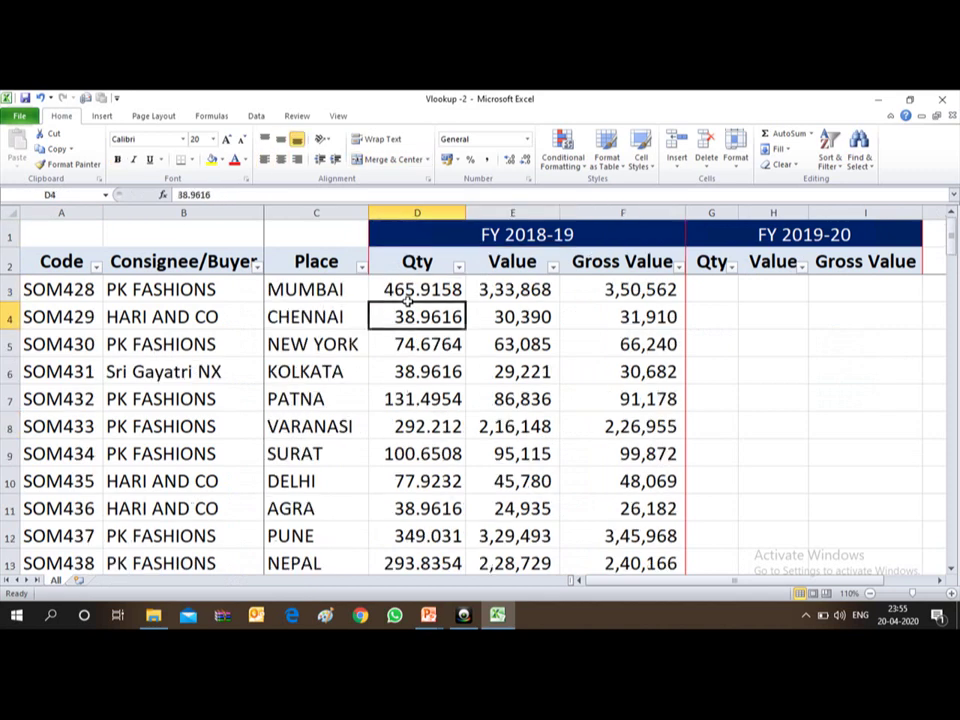
{"action": "key", "text": "Down"}
{"action": "key", "text": "Up"}
{"action": "key", "text": "Up"}
{"action": "key", "text": "Up"}
{"action": "key", "text": "Down"}
{"action": "key", "text": "shift+Right"}
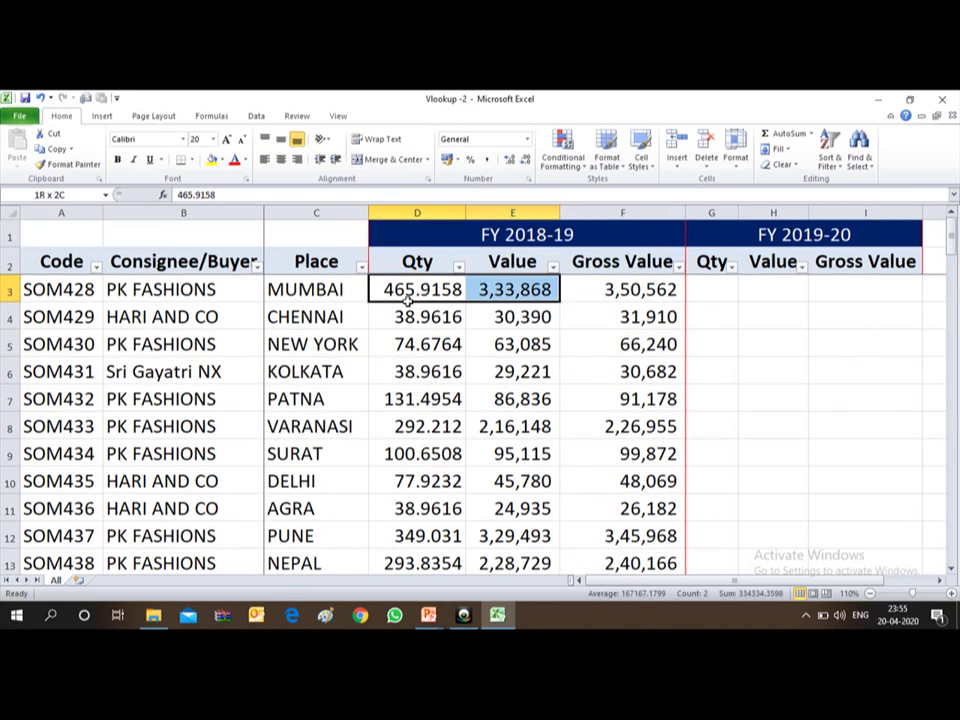
{"action": "key", "text": "shift+Right"}
{"action": "key", "text": "ctrl+shift+Down"}
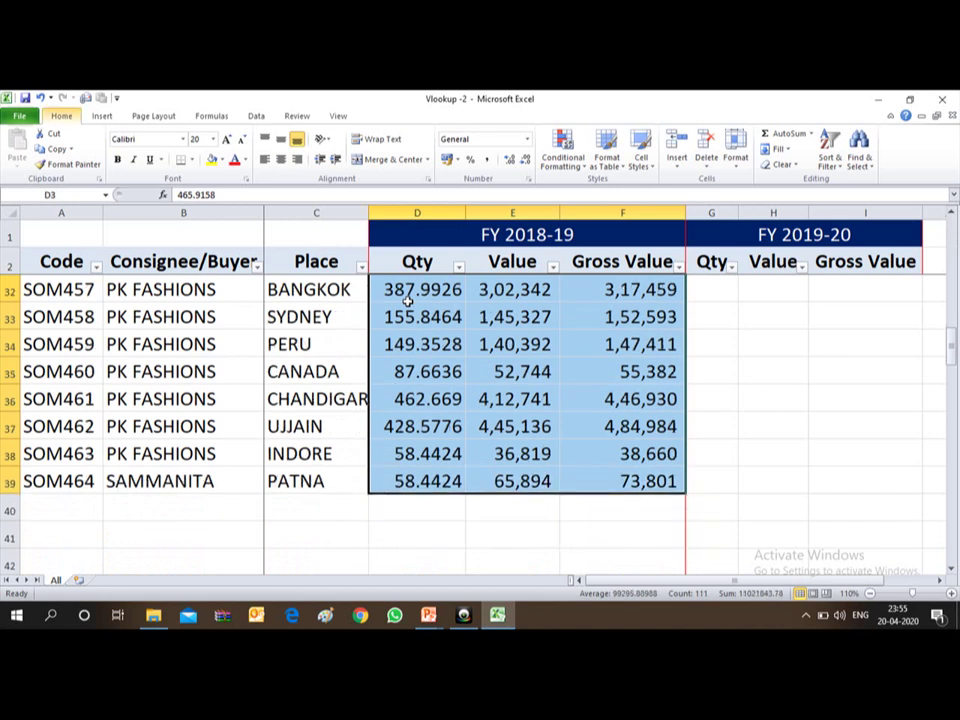
{"action": "left_click", "coordinate": [509, 160]}
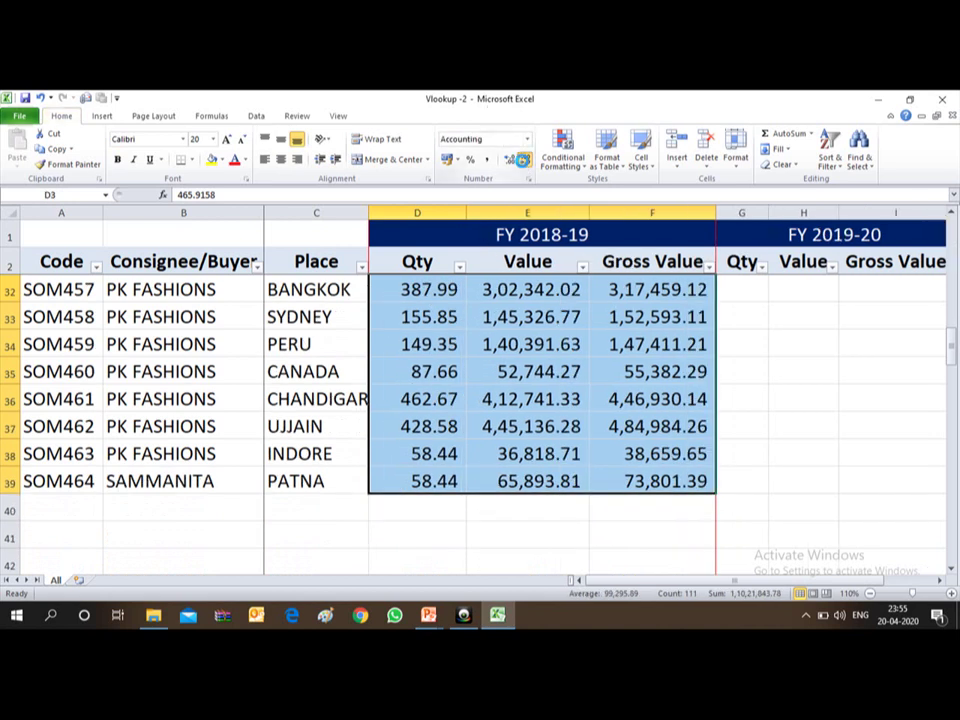
{"action": "double_click", "coordinate": [523, 161]}
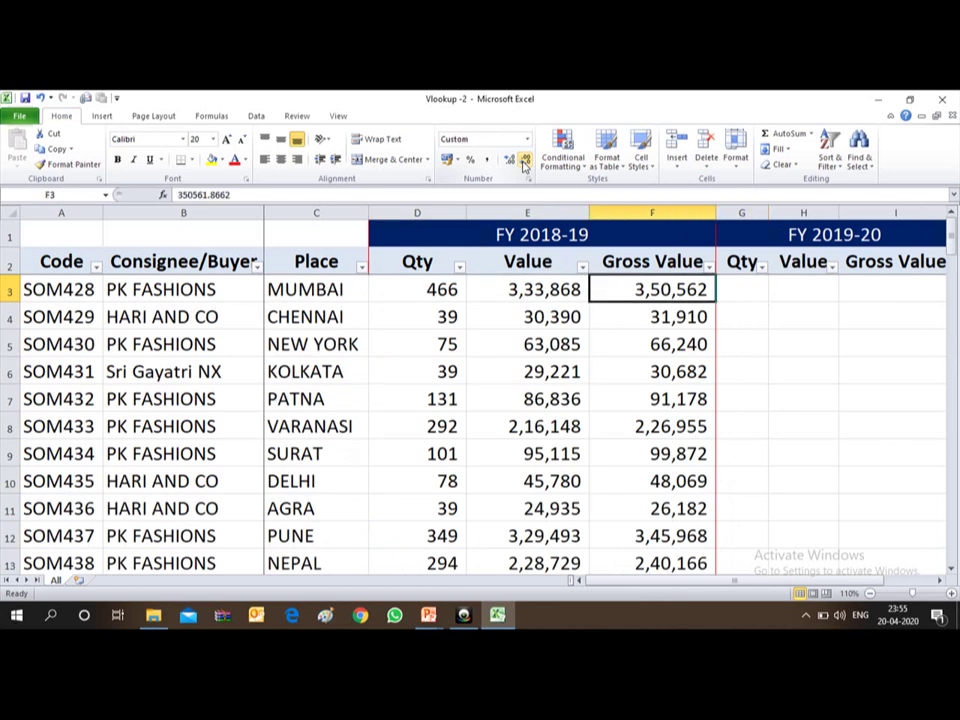
Relabel the FY 2018-19 heading as FY 2019-20 and clear the old FY 2019-20 header cells
{"action": "key", "text": "Up"}
{"action": "key", "text": "Right"}
{"action": "key", "text": "Right"}
{"action": "key", "text": "Up"}
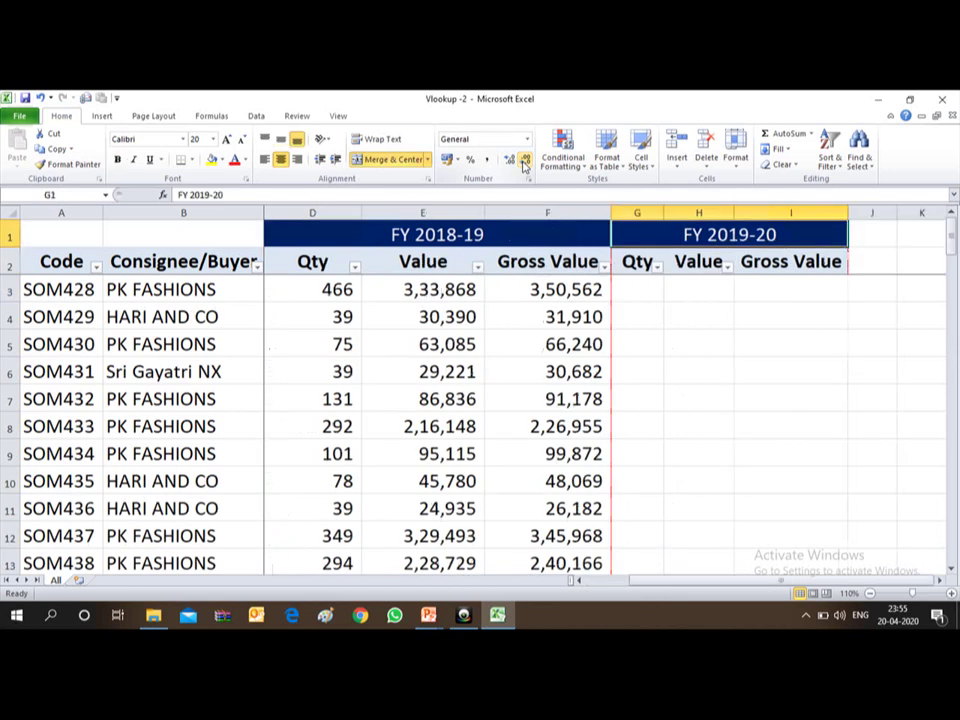
{"action": "key", "text": "ctrl+c"}
{"action": "key", "text": "Left"}
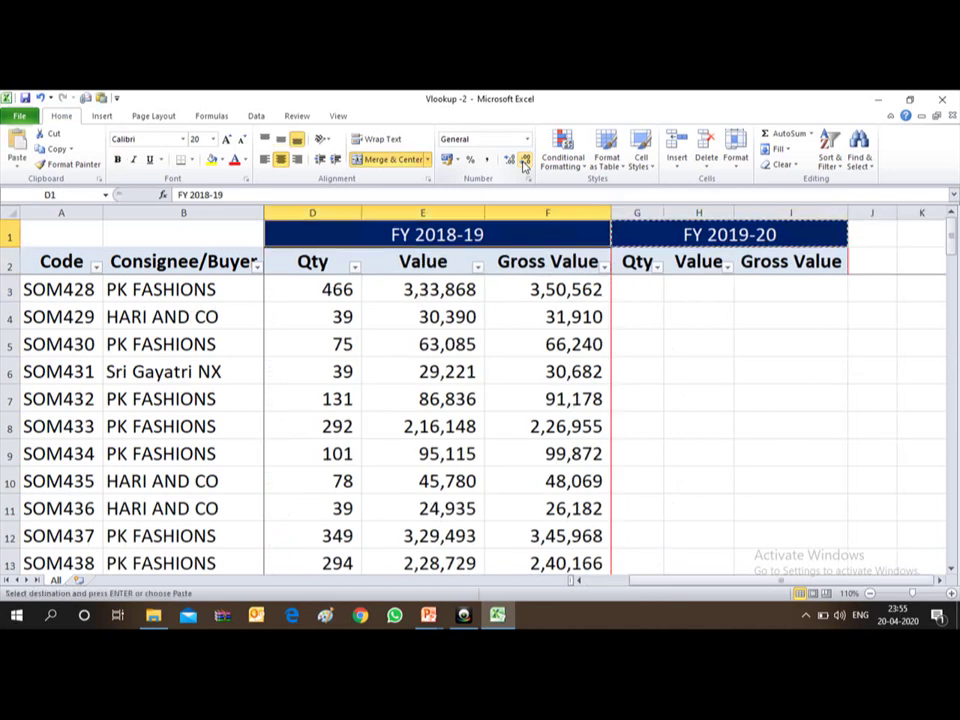
{"action": "key", "text": "Return"}
{"action": "key", "text": "Right"}
{"action": "key", "text": "shift+Down"}
{"action": "key", "text": "Delete"}
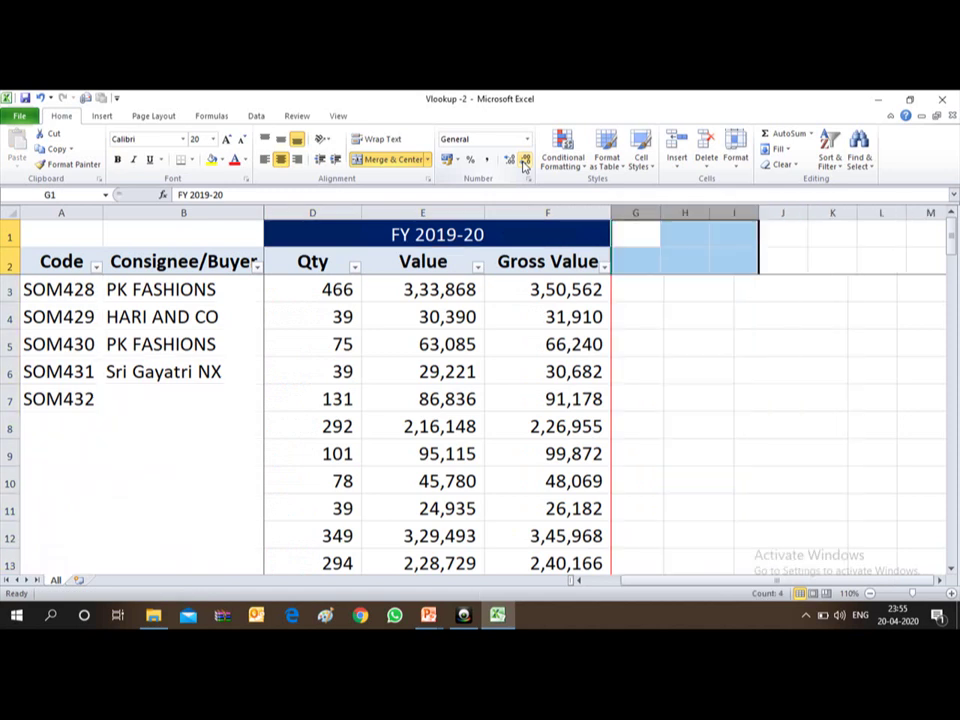
Unhide the Place column and move down the codes to SOM430
{"action": "key", "text": "ctrl+space"}
{"action": "key", "text": "Left"}
{"action": "key", "text": "shift+Left"}
{"action": "key", "text": "ctrl+shift+0"}
{"action": "key", "text": "ctrl+Home"}
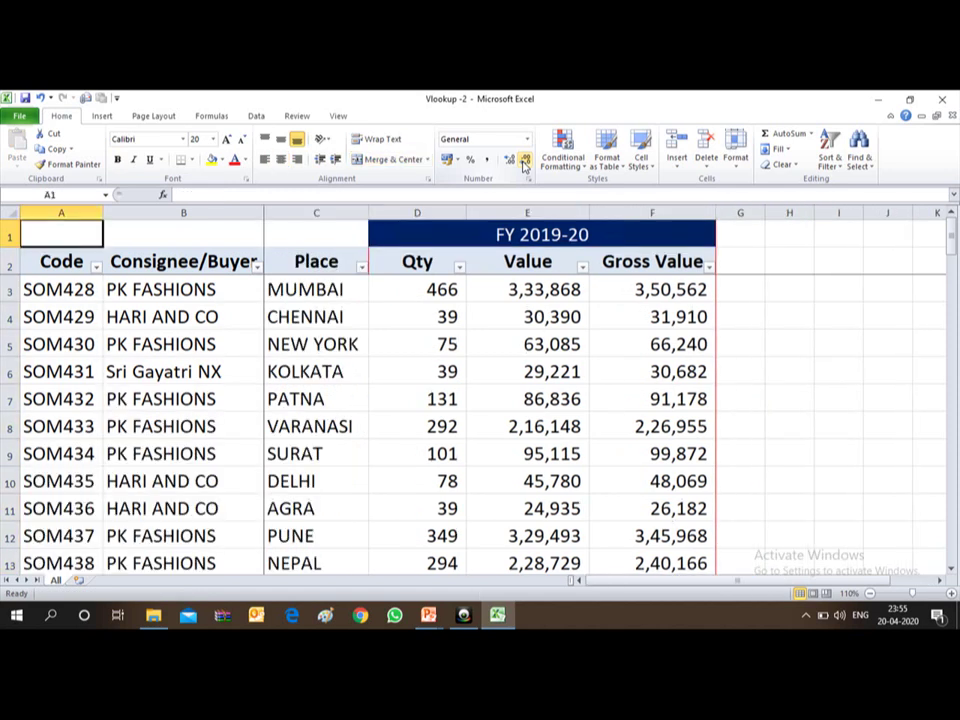
{"action": "key", "text": "Down"}
{"action": "key", "text": "Down"}
{"action": "key", "text": "Down"}
{"action": "key", "text": "Down"}
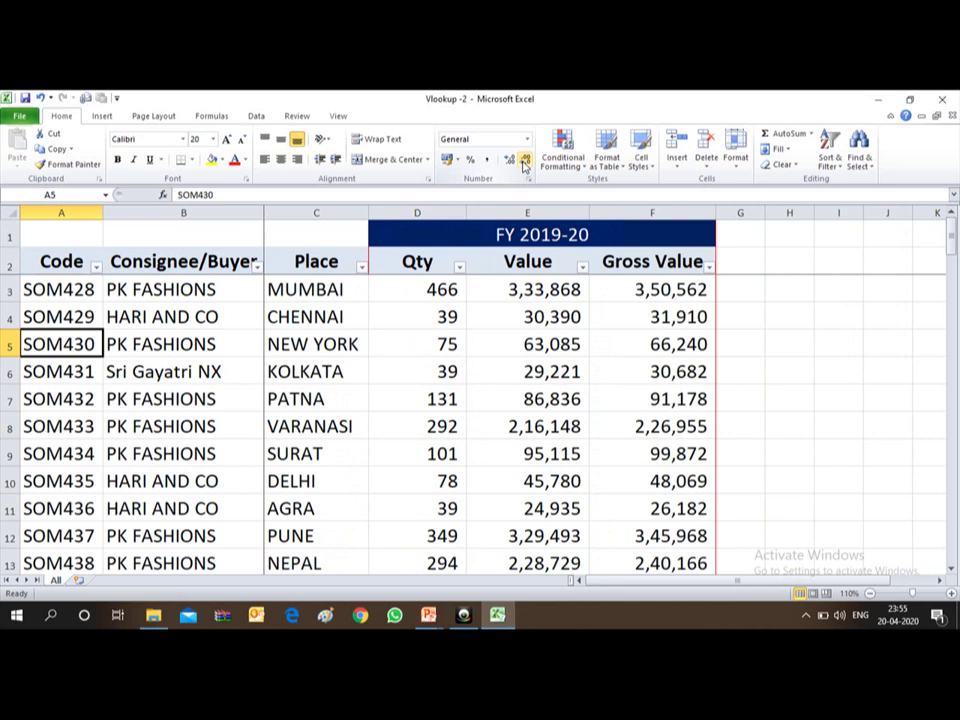
{"action": "key", "text": "alt+Tab"}
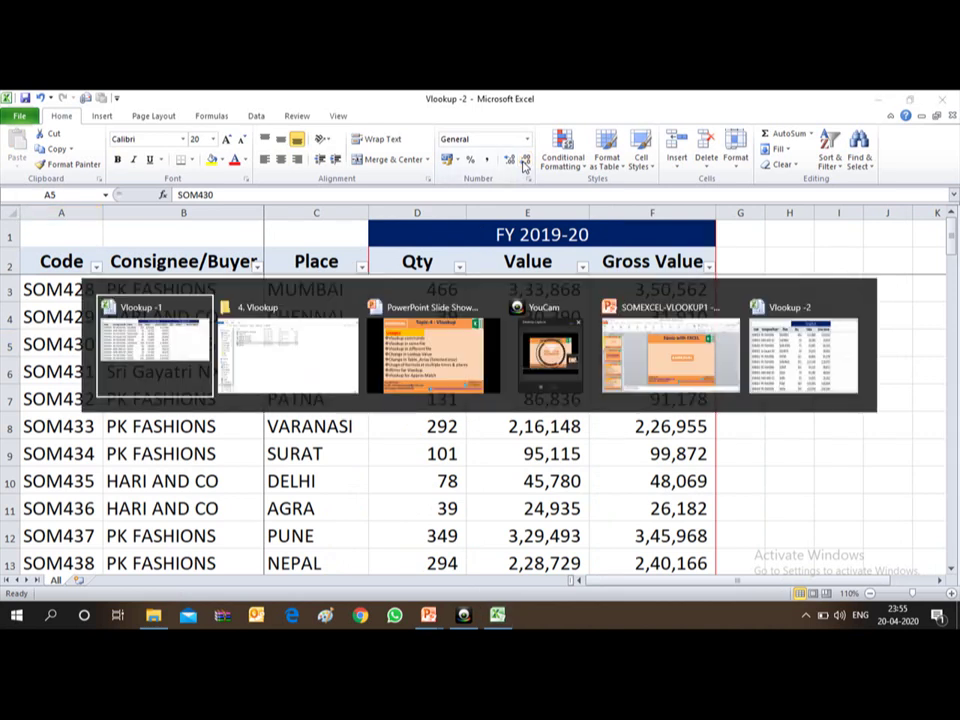
In Vlookup -1's G3, begin =vlookup(A3, using SOM428's code as the lookup value
{"action": "key", "text": "Down"}
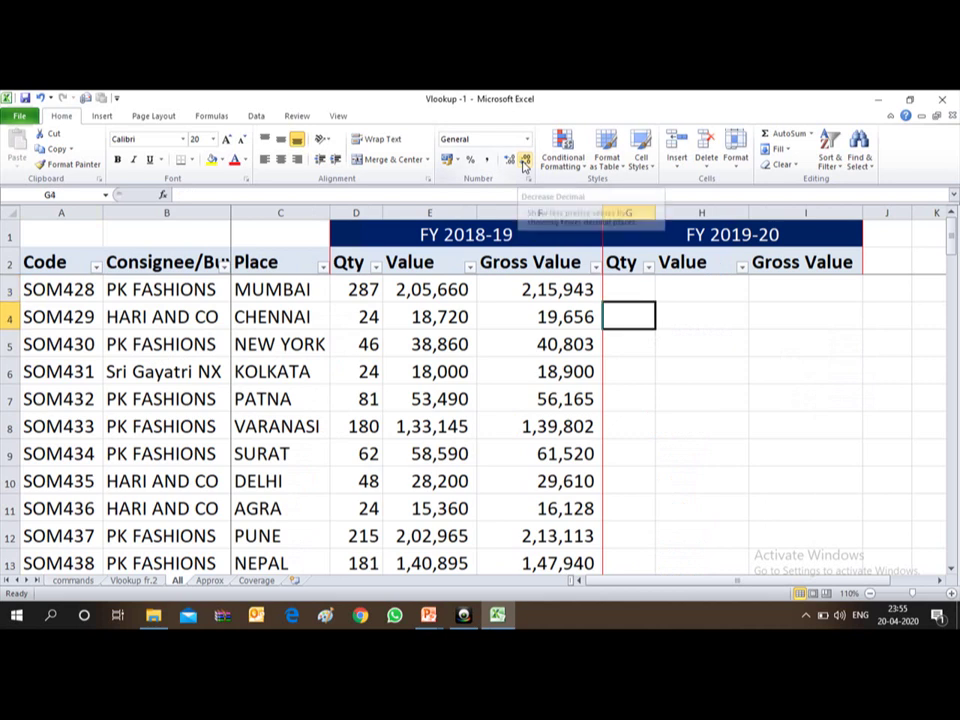
{"action": "key", "text": "Up"}
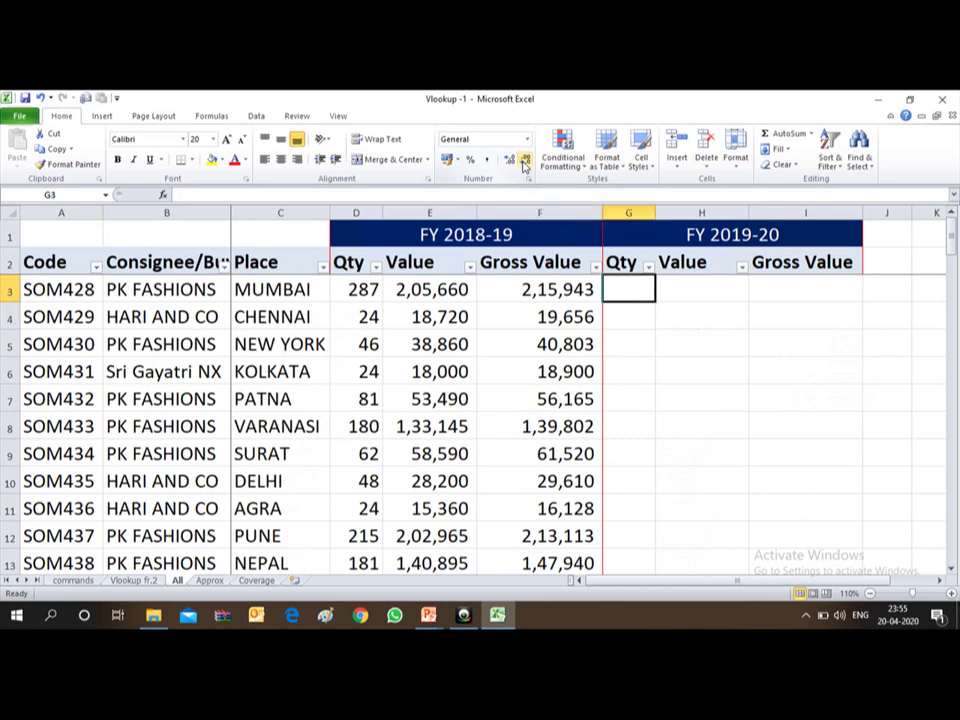
{"action": "type", "text": "=vloo"}
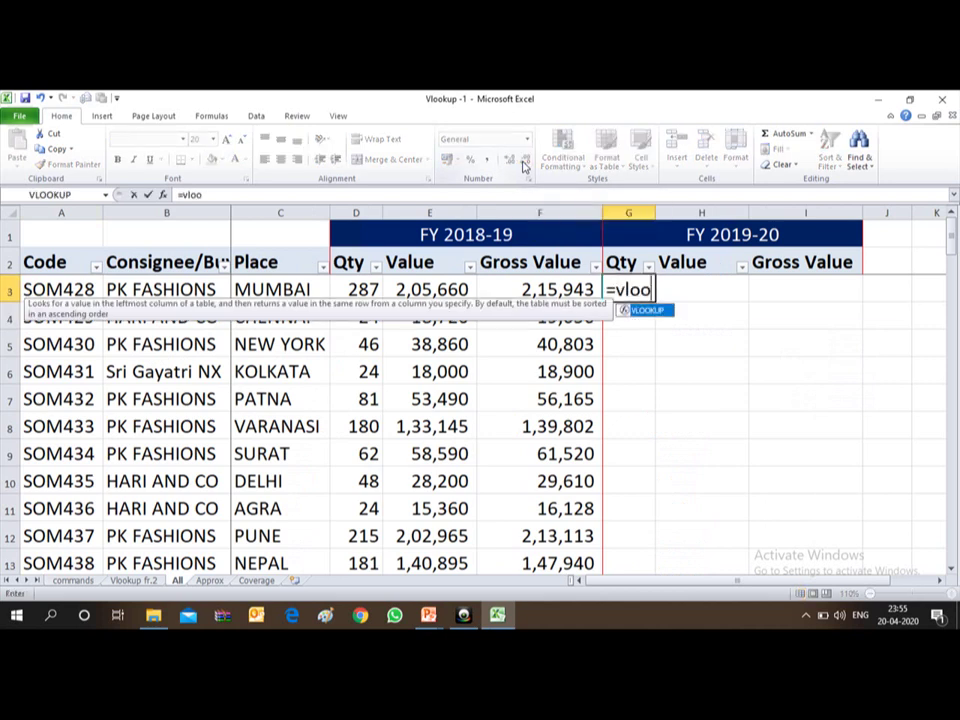
{"action": "type", "text": "kup("}
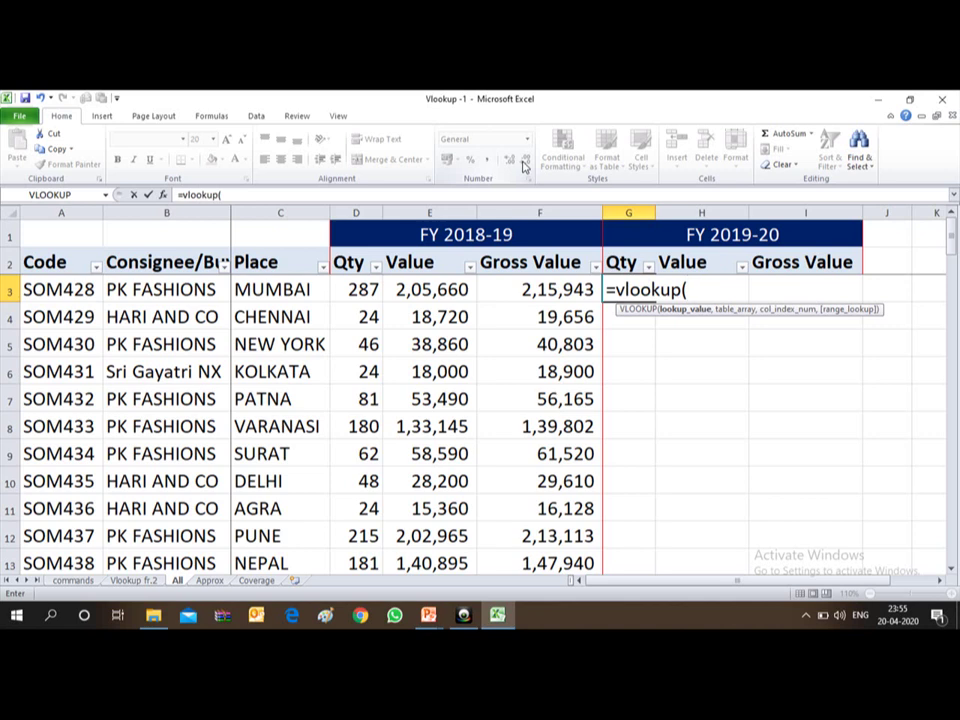
{"action": "left_click", "coordinate": [50, 289]}
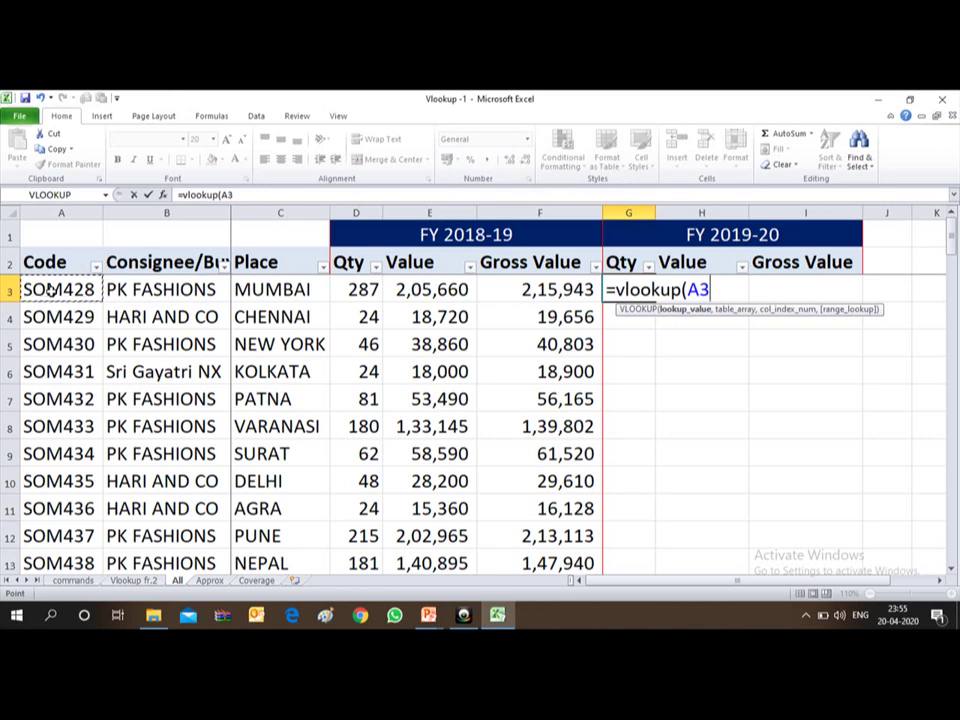
{"action": "type", "text": ","}
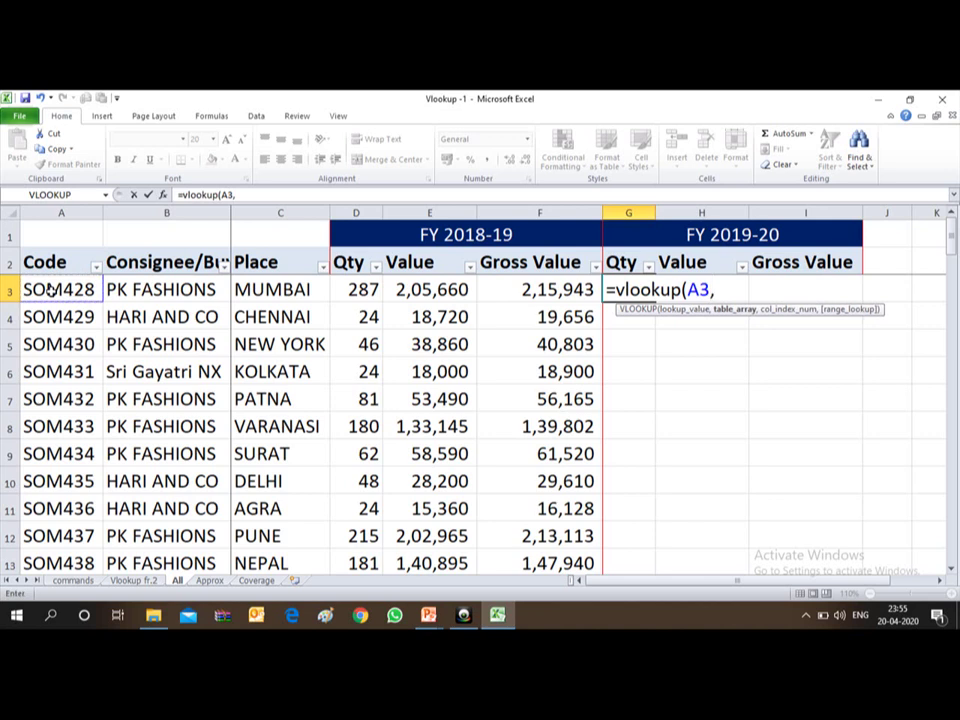
{"action": "key", "text": "alt+Tab"}
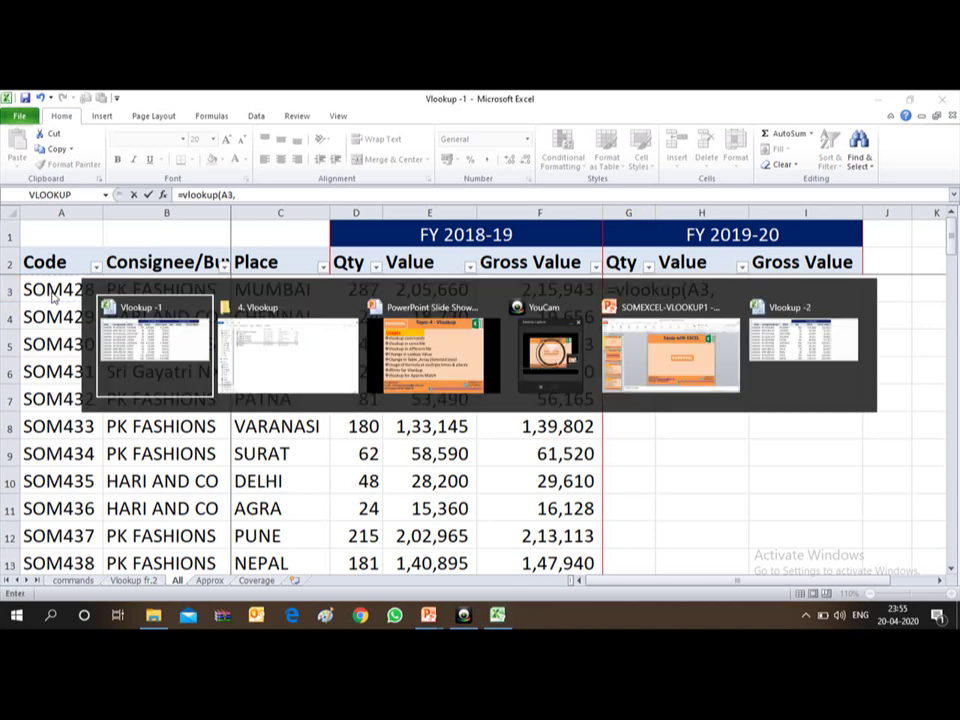
Use A3:D39 on the All sheet of Vlookup -2 as the VLOOKUP table array
{"action": "key", "text": "Tab"}
{"action": "key", "text": "Tab"}
{"action": "key", "text": "Tab"}
{"action": "key", "text": "Tab"}
{"action": "key", "text": "Tab"}
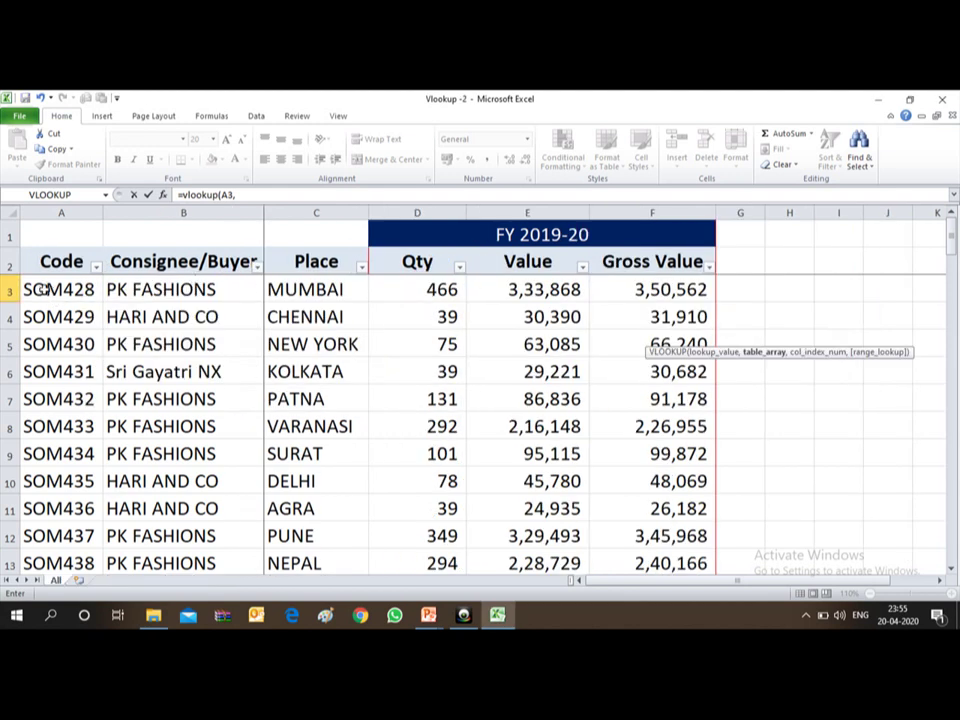
{"action": "left_click", "coordinate": [42, 289]}
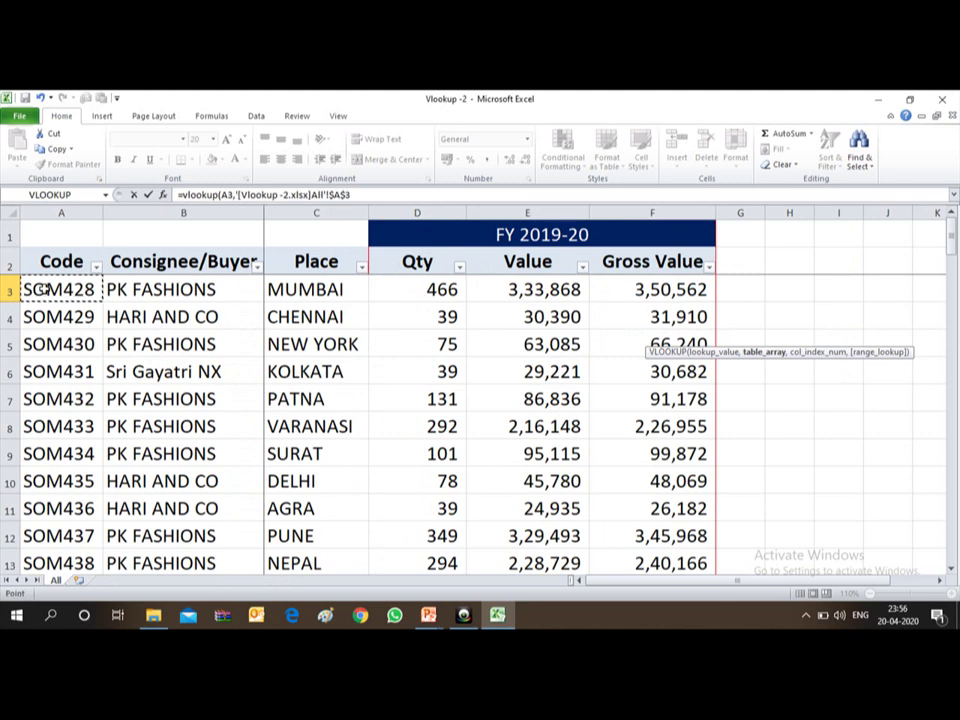
{"action": "key", "text": "shift+Right"}
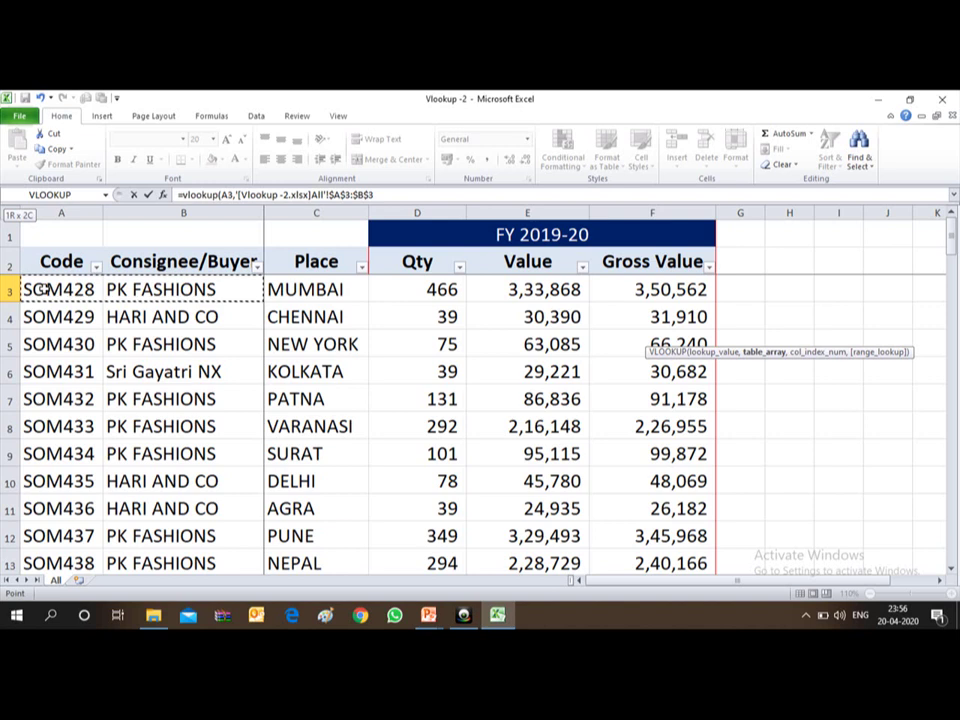
{"action": "key", "text": "shift+Right"}
{"action": "key", "text": "shift+Right"}
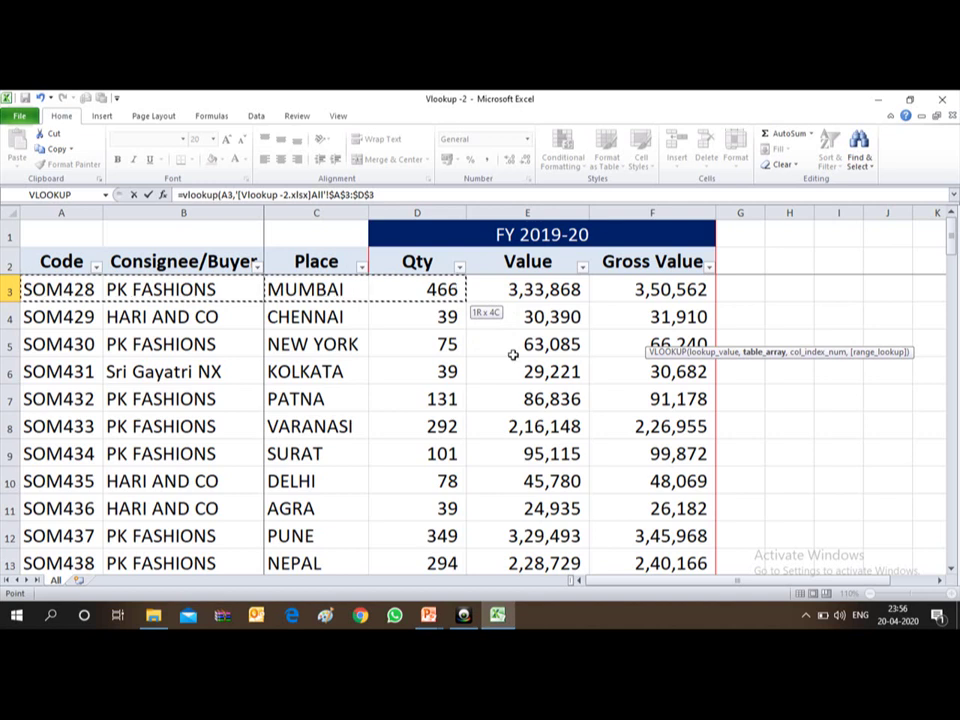
{"action": "key", "text": "shift+Down"}
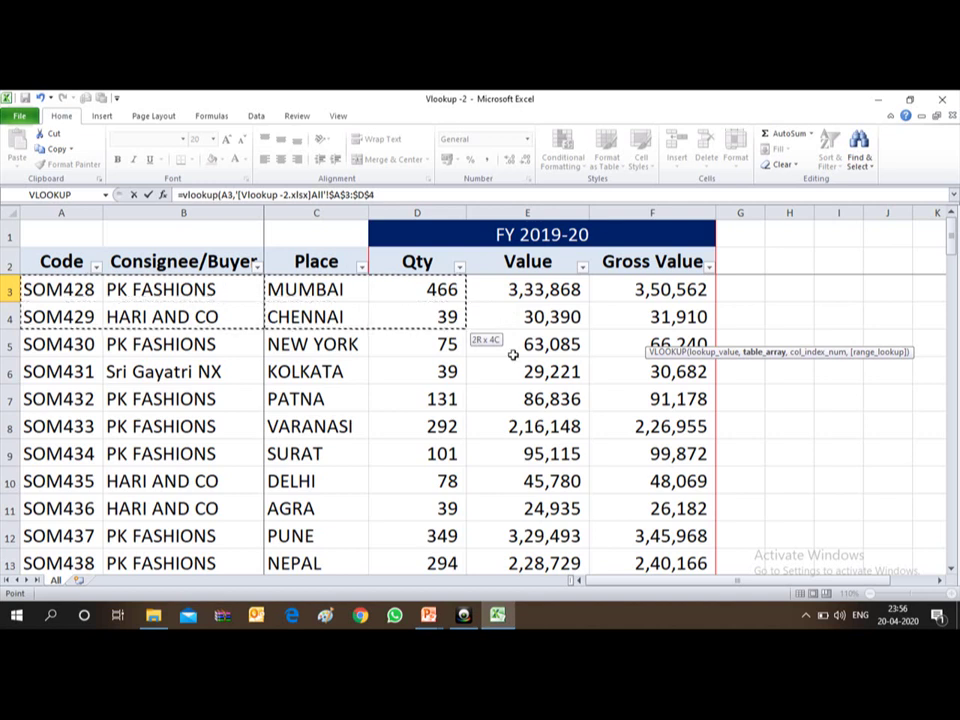
{"action": "key", "text": "shift+Down"}
{"action": "key", "text": "shift+Down"}
{"action": "key", "text": "shift+Down"}
{"action": "key", "text": "shift+Down"}
{"action": "key", "text": "shift+Down"}
{"action": "key", "text": "shift+Down"}
{"action": "key", "text": "shift+Down"}
{"action": "key", "text": "shift+Down"}
{"action": "key", "text": "shift+Down"}
{"action": "key", "text": "shift+Down"}
{"action": "key", "text": "shift+Down"}
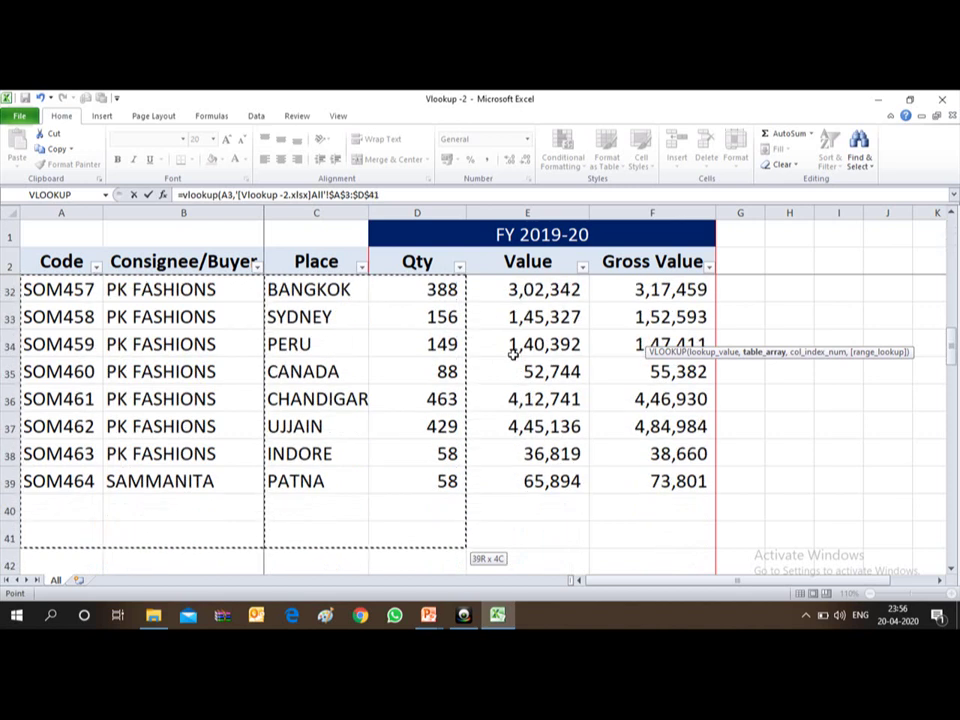
{"action": "key", "text": "shift+Up"}
{"action": "key", "text": "shift+Up"}
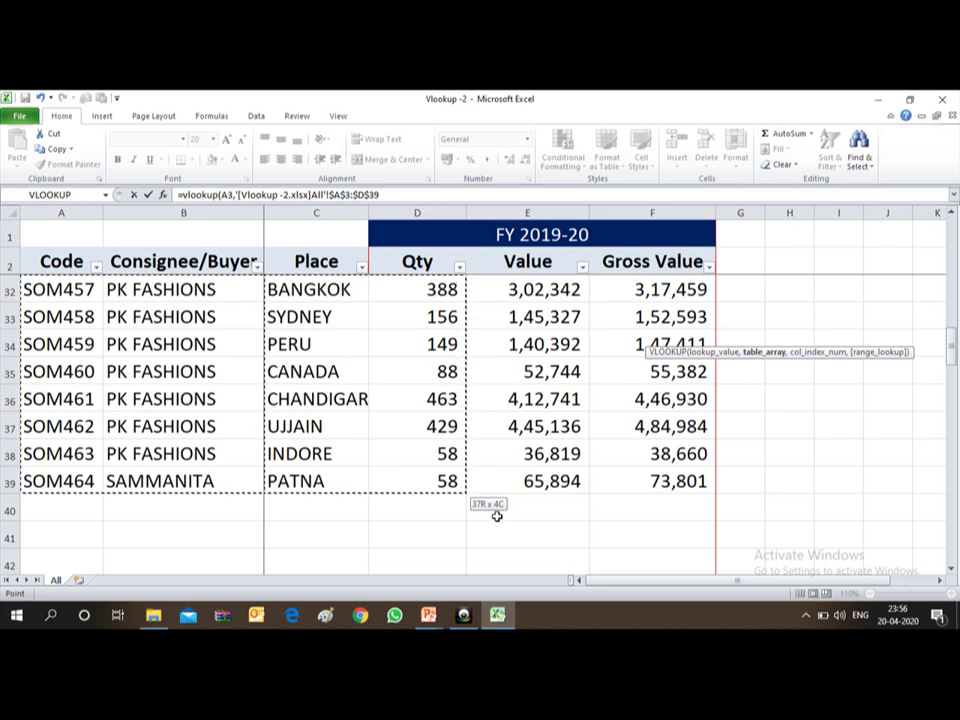
Finish the VLOOKUP with column index 4 and exact match 0, returning 466 in G3
{"action": "type", "text": ","}
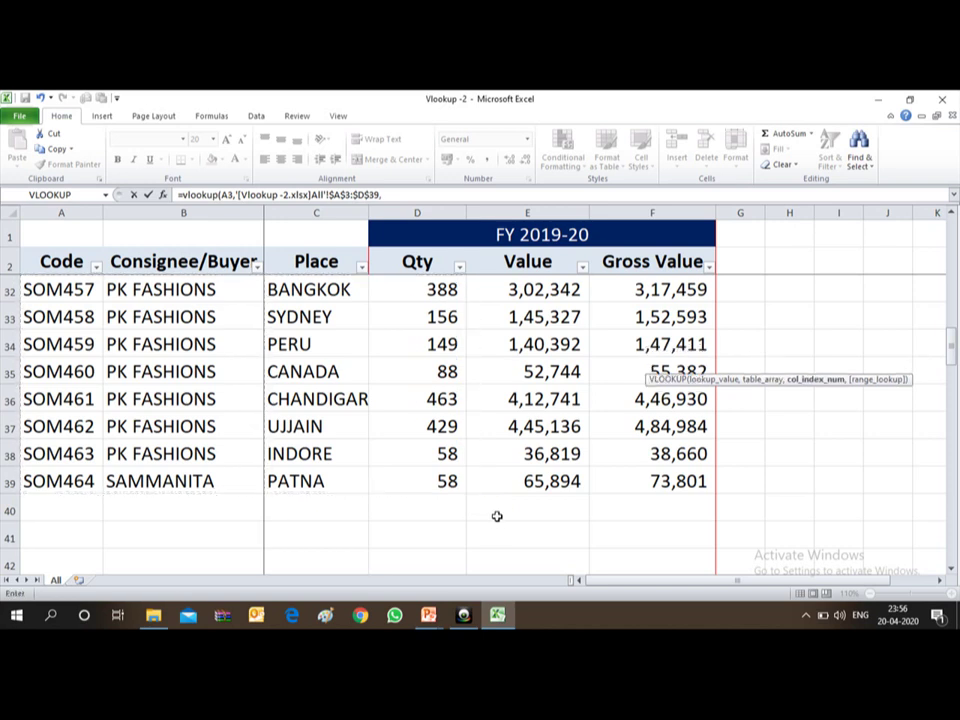
{"action": "type", "text": "4,"}
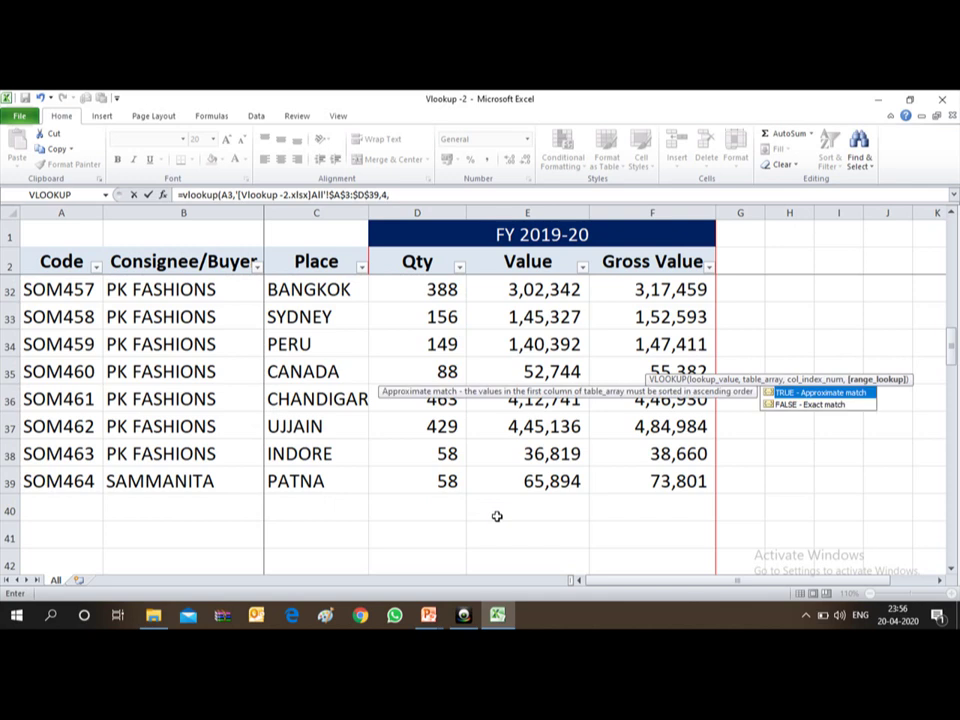
{"action": "type", "text": "0"}
{"action": "type", "text": ")"}
{"action": "key", "text": "Return"}
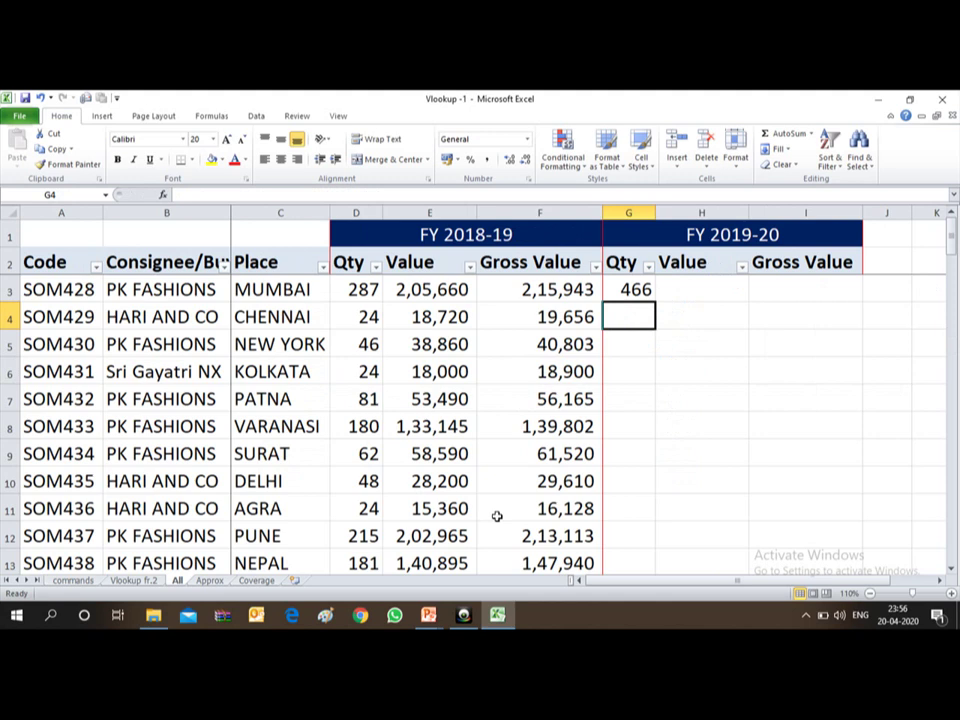
{"action": "key", "text": "Up"}
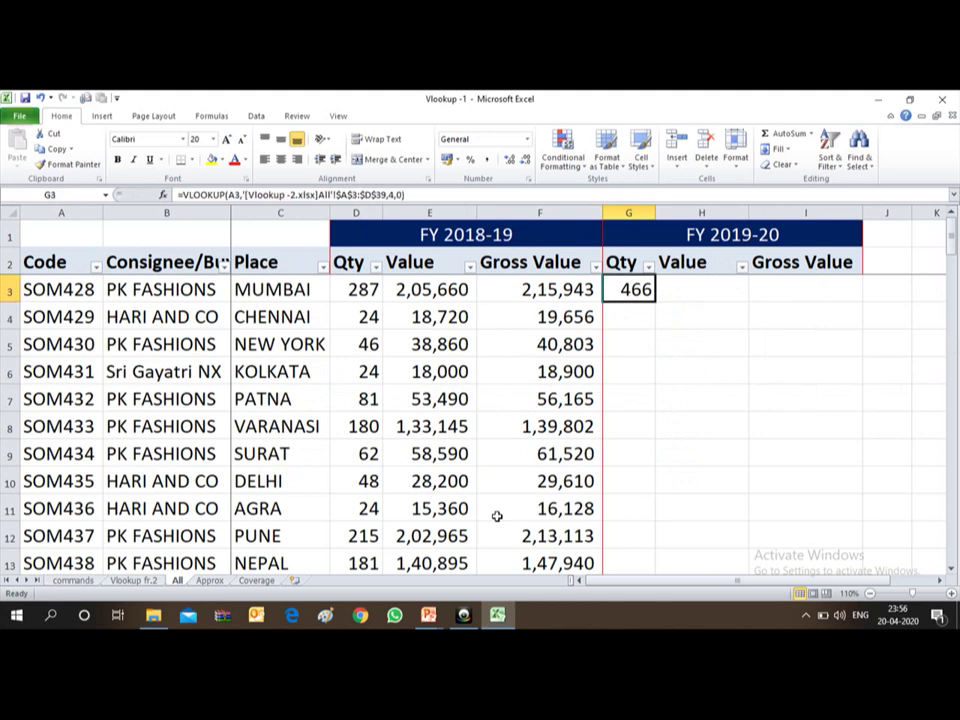
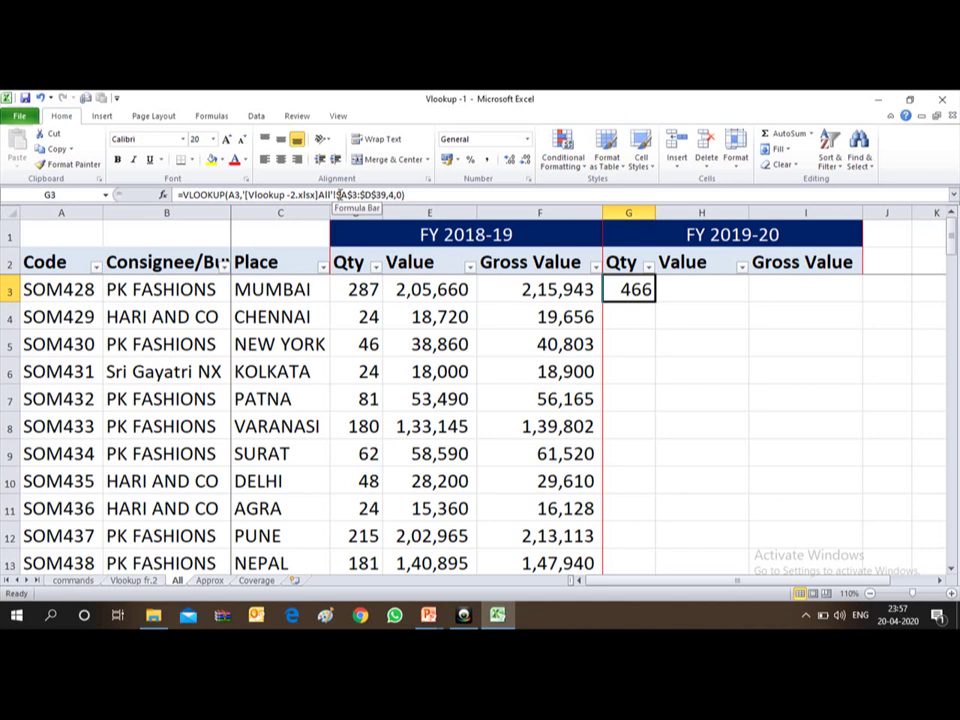
Fill the G3 VLOOKUP formula down the Qty column through G39
{"action": "key", "text": "ctrl+c"}
{"action": "key", "text": "Left"}
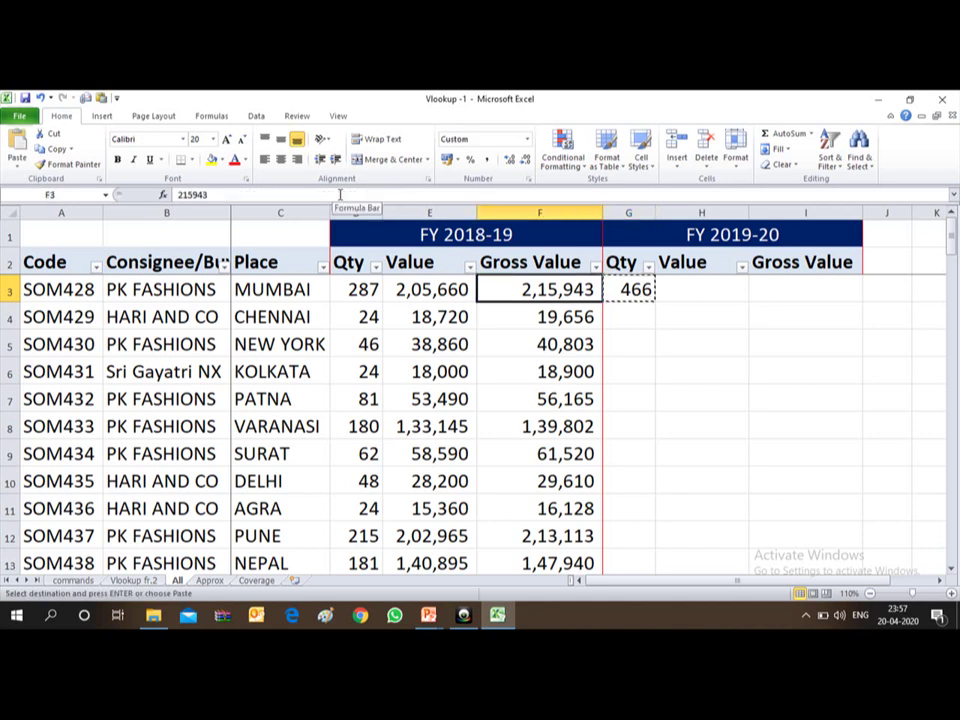
{"action": "key", "text": "ctrl+Down"}
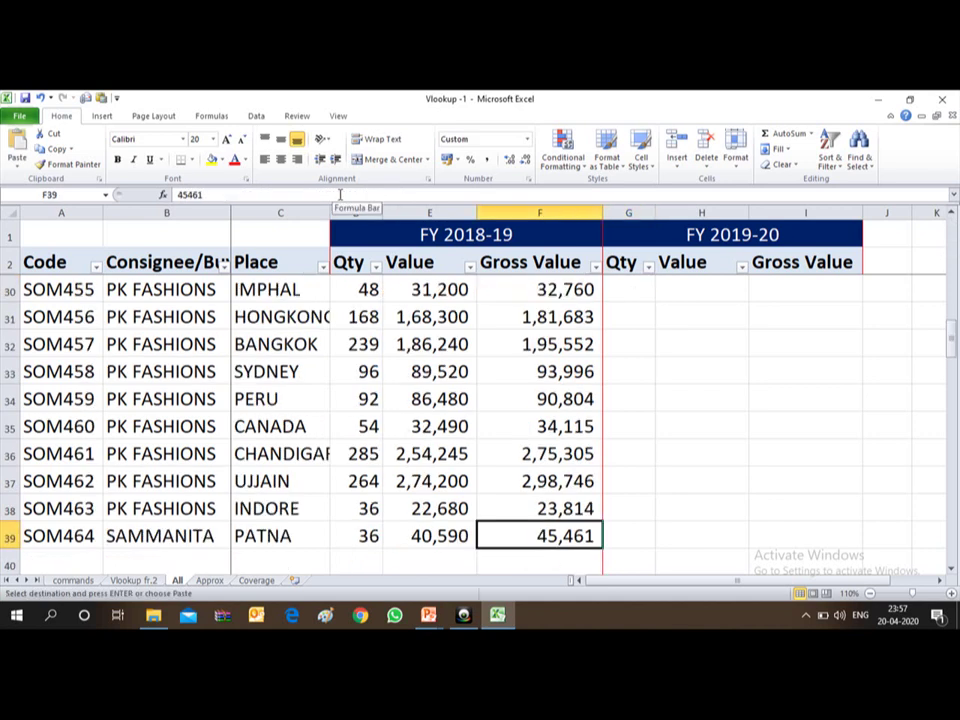
{"action": "key", "text": "Right"}
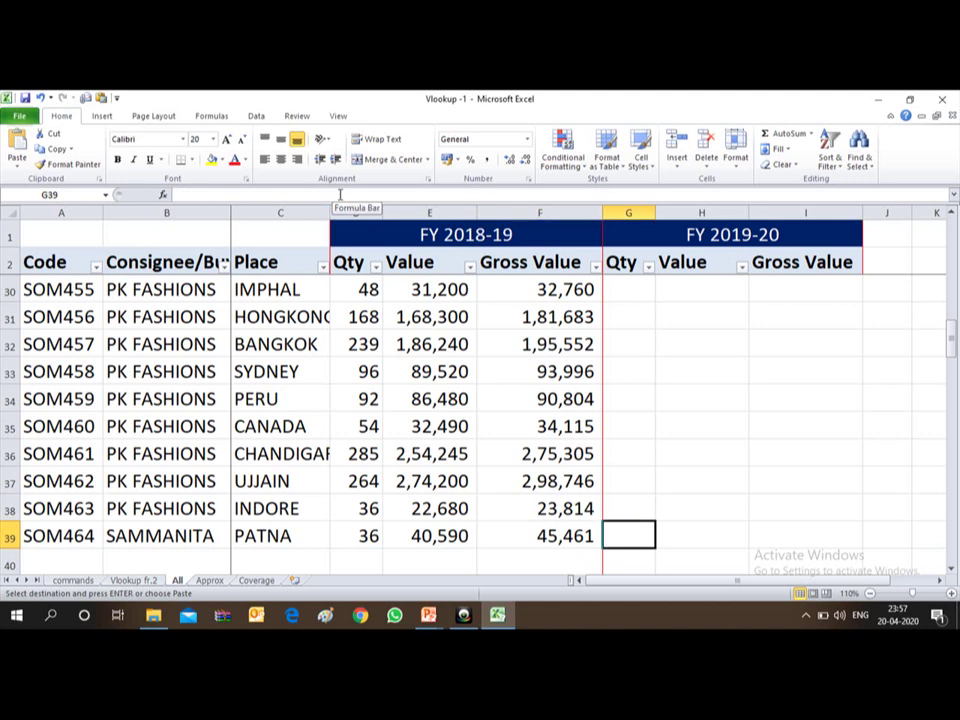
{"action": "key", "text": "ctrl+shift+Up"}
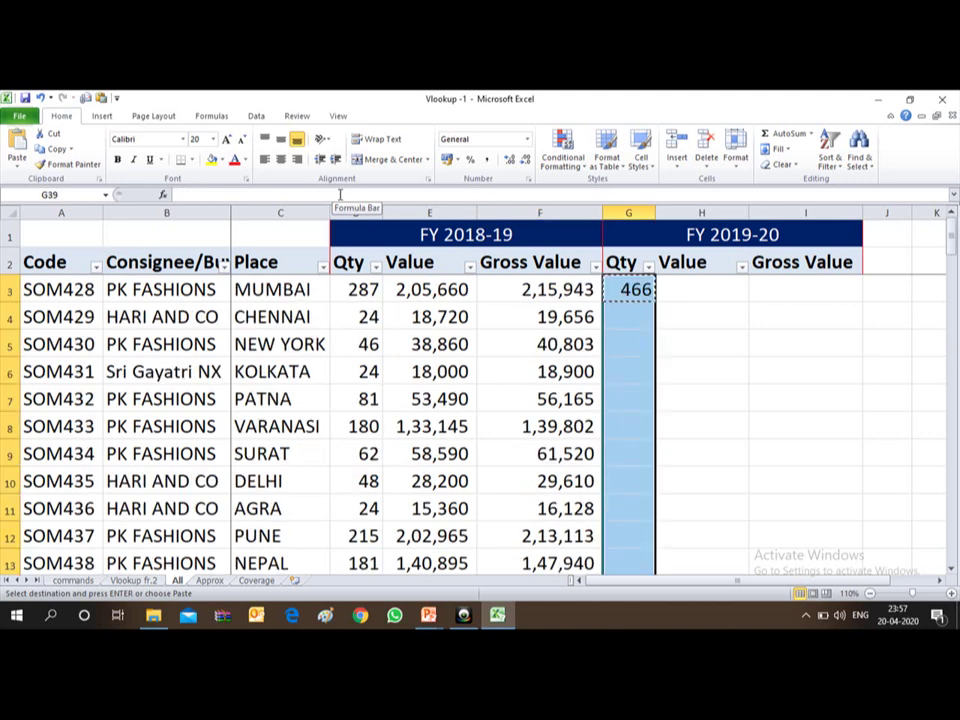
{"action": "key", "text": "Return"}
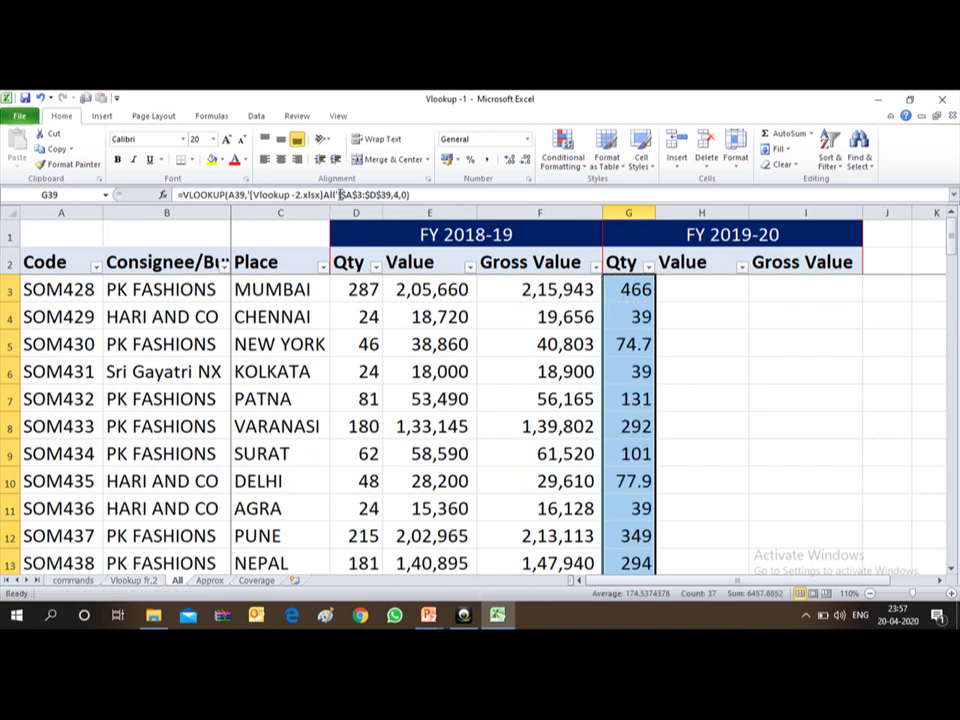
Review the Qty lookup results such as 466, 39 and 74.7, and select G3:G39
{"action": "key", "text": "Down"}
{"action": "key", "text": "Up"}
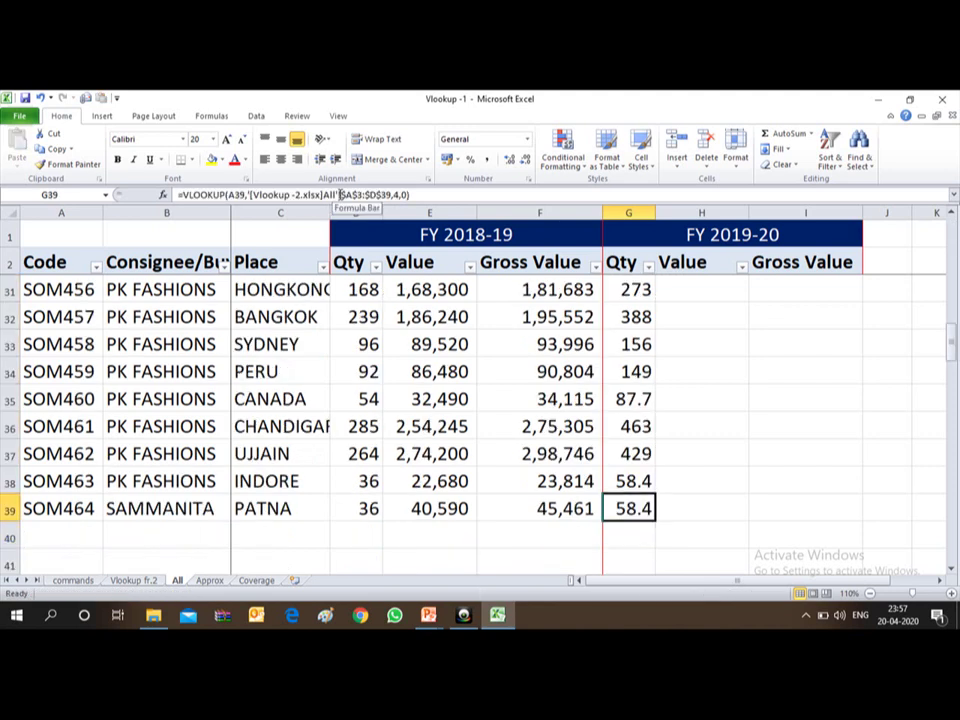
{"action": "key", "text": "Up"}
{"action": "key", "text": "Up"}
{"action": "key", "text": "Up"}
{"action": "key", "text": "Up"}
{"action": "key", "text": "Up"}
{"action": "key", "text": "Up"}
{"action": "key", "text": "Up"}
{"action": "key", "text": "Up"}
{"action": "key", "text": "Up"}
{"action": "key", "text": "Up"}
{"action": "key", "text": "Up"}
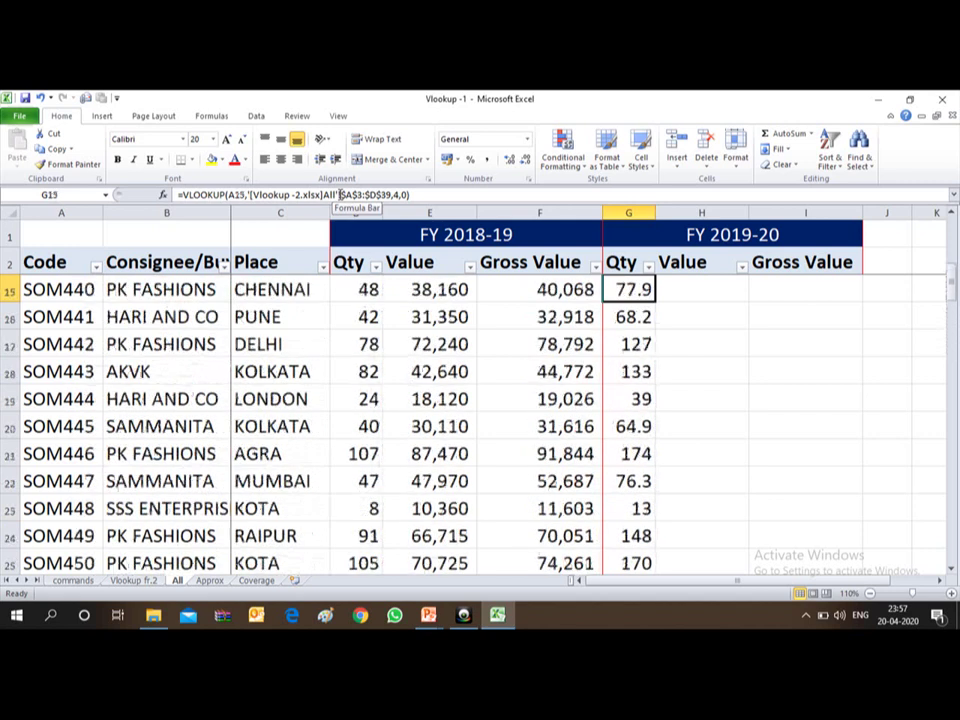
{"action": "key", "text": "Up"}
{"action": "key", "text": "Up"}
{"action": "key", "text": "Up"}
{"action": "key", "text": "Down"}
{"action": "key", "text": "Down"}
{"action": "key", "text": "Up"}
{"action": "key", "text": "Up"}
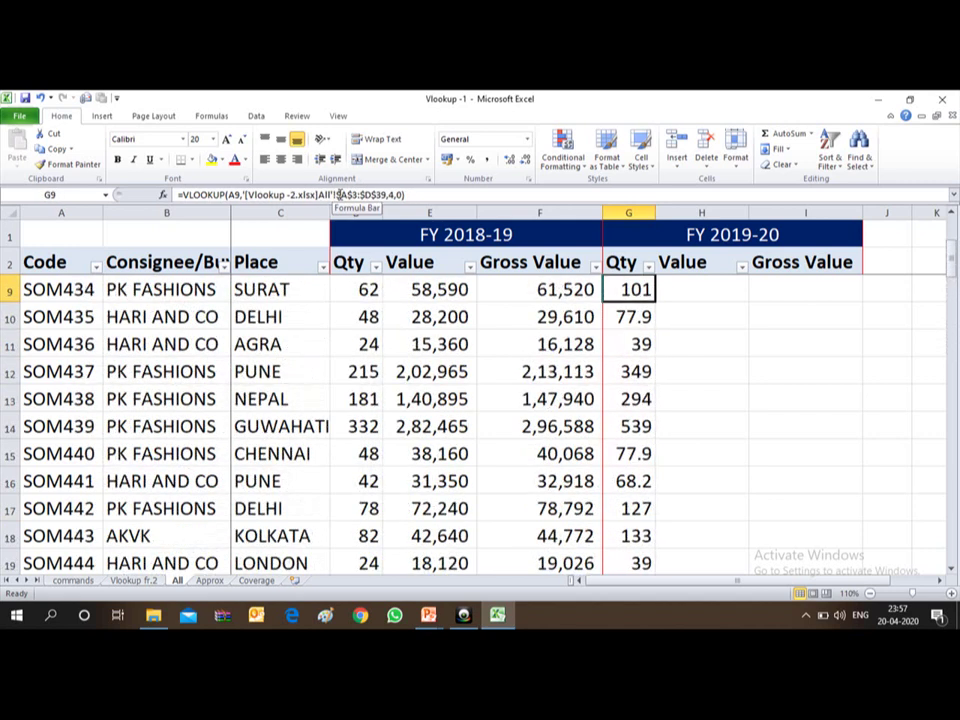
{"action": "key", "text": "ctrl+Up"}
{"action": "key", "text": "Down"}
{"action": "key", "text": "Down"}
{"action": "key", "text": "Down"}
{"action": "key", "text": "Down"}
{"action": "key", "text": "Up"}
{"action": "key", "text": "Up"}
{"action": "key", "text": "Up"}
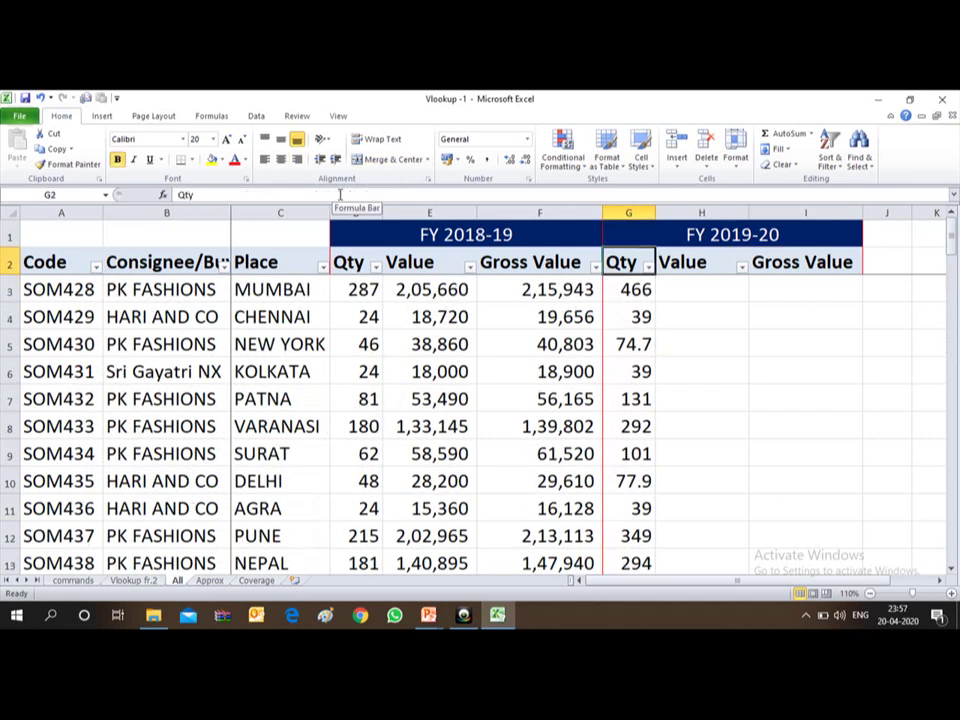
{"action": "key", "text": "Down"}
{"action": "key", "text": "ctrl+shift+Down"}
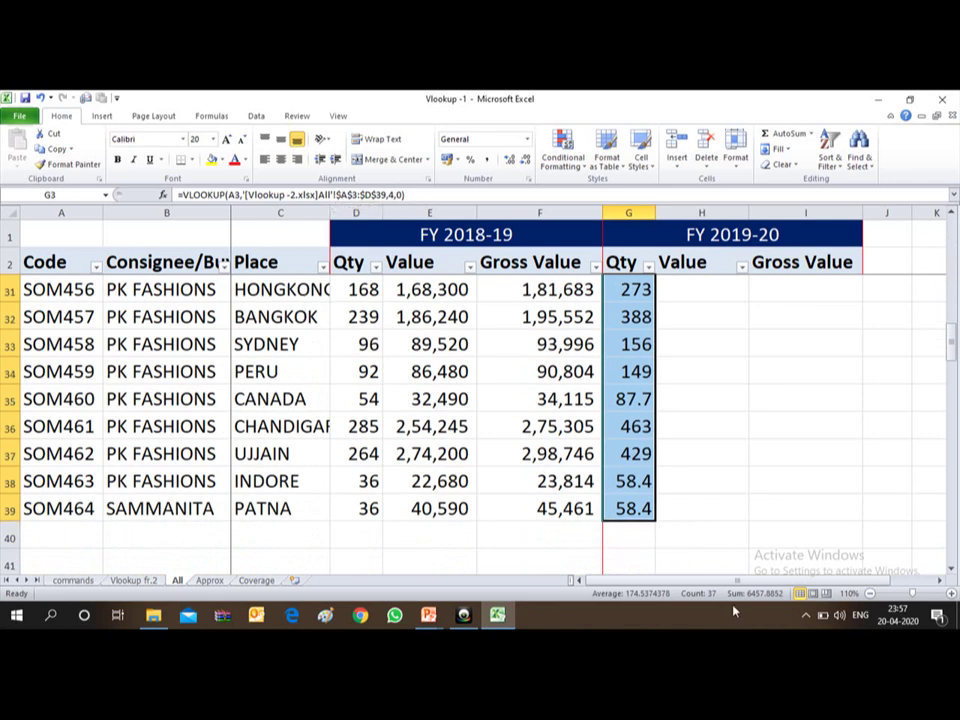
{"action": "key", "text": "alt+Tab"}
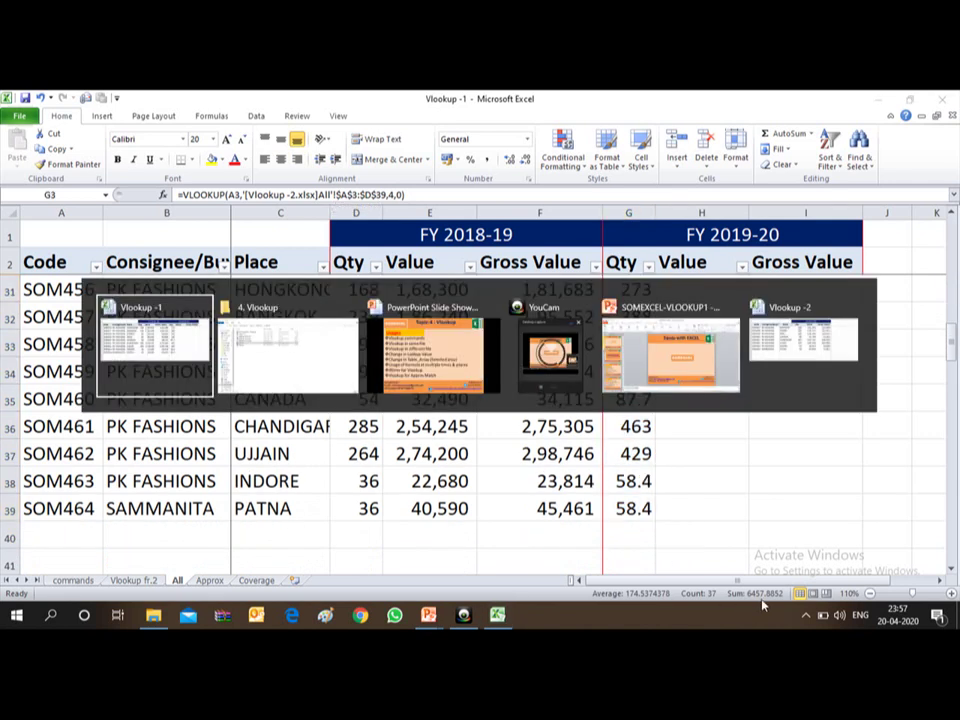
{"action": "key", "text": "Tab"}
{"action": "key", "text": "Tab"}
{"action": "key", "text": "Tab"}
{"action": "key", "text": "Tab"}
{"action": "key", "text": "Tab"}
{"action": "key", "text": "Tab"}
{"action": "key", "text": "shift+Tab"}
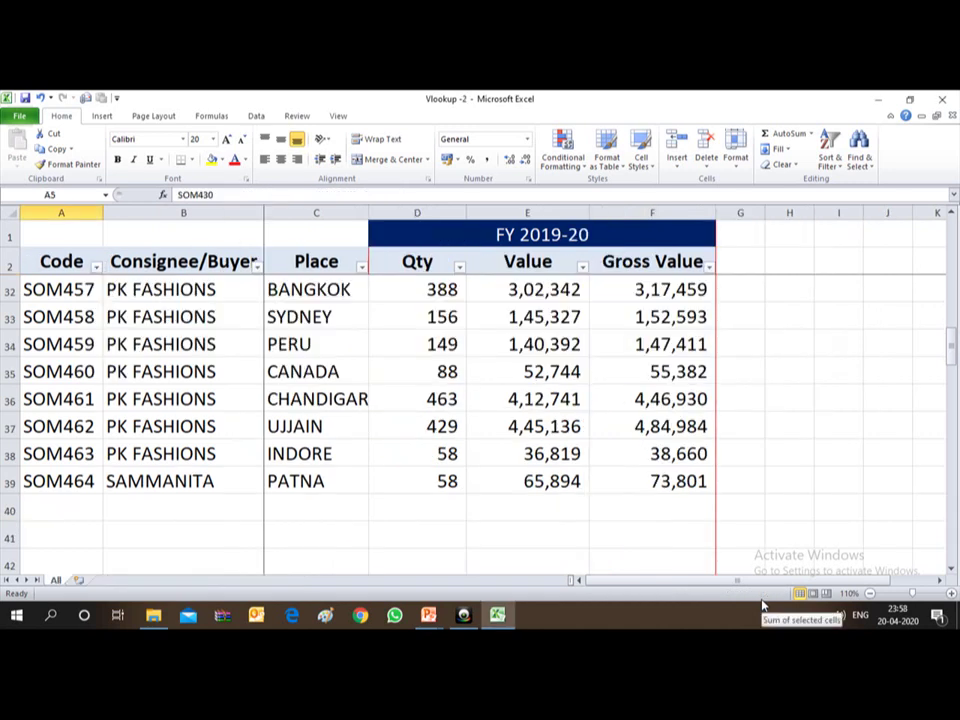
{"action": "key", "text": "ctrl+Home"}
{"action": "key", "text": "Right"}
{"action": "key", "text": "Right"}
{"action": "key", "text": "Right"}
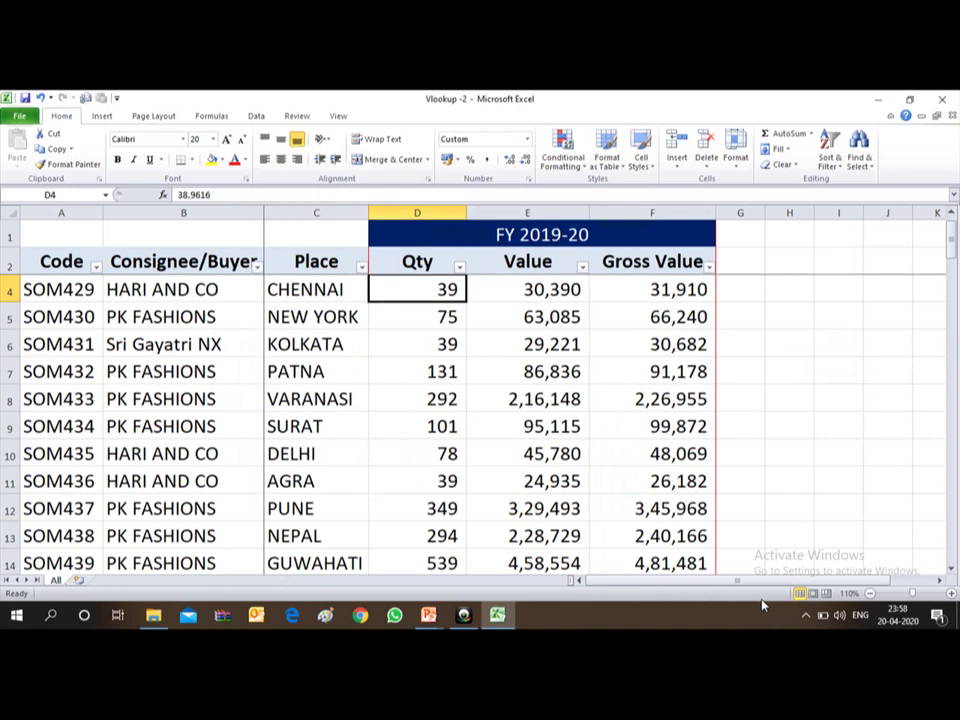
{"action": "key", "text": "Up"}
{"action": "key", "text": "Up"}
{"action": "key", "text": "Down"}
{"action": "key", "text": "Down"}
{"action": "key", "text": "Down"}
{"action": "key", "text": "Down"}
{"action": "key", "text": "Up"}
{"action": "key", "text": "Up"}
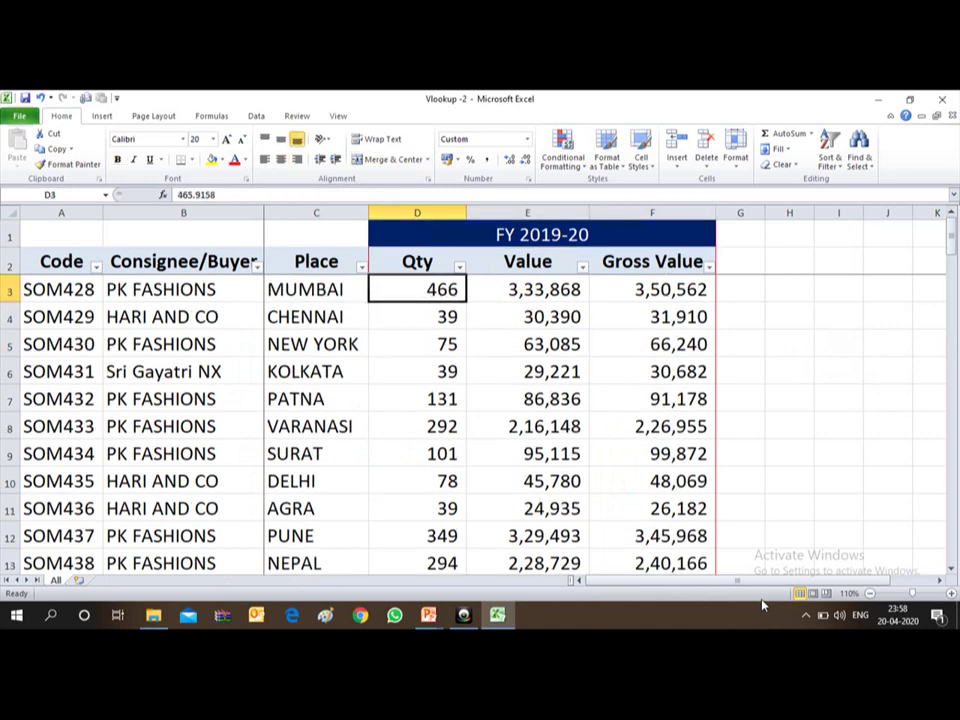
{"action": "key", "text": "Up"}
{"action": "key", "text": "Down"}
{"action": "key", "text": "ctrl+shift+Down"}
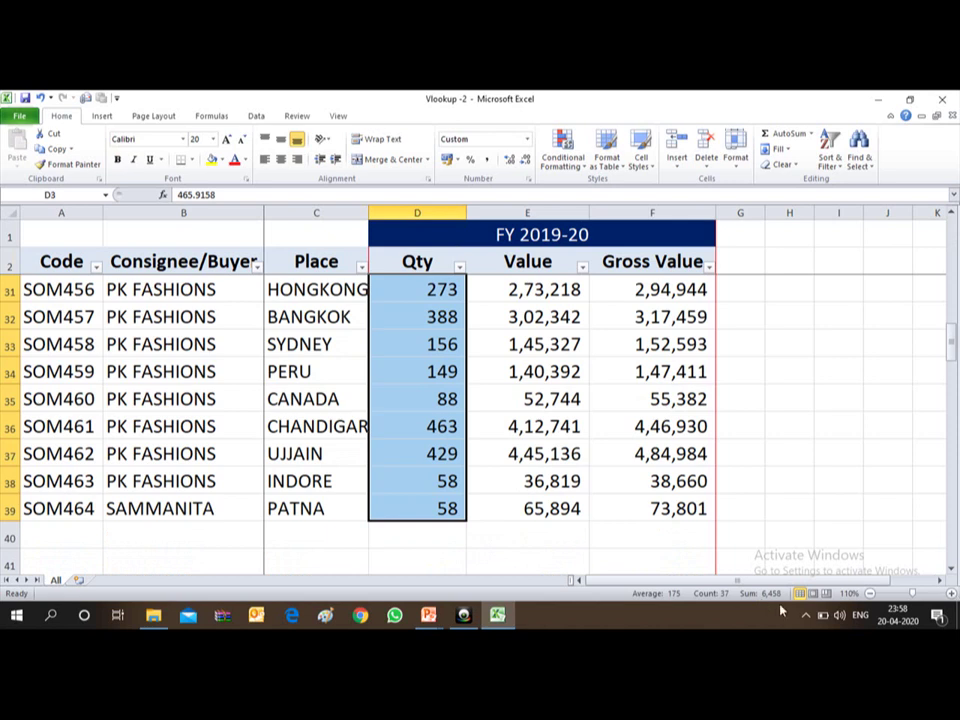
{"action": "key", "text": "alt+Tab"}
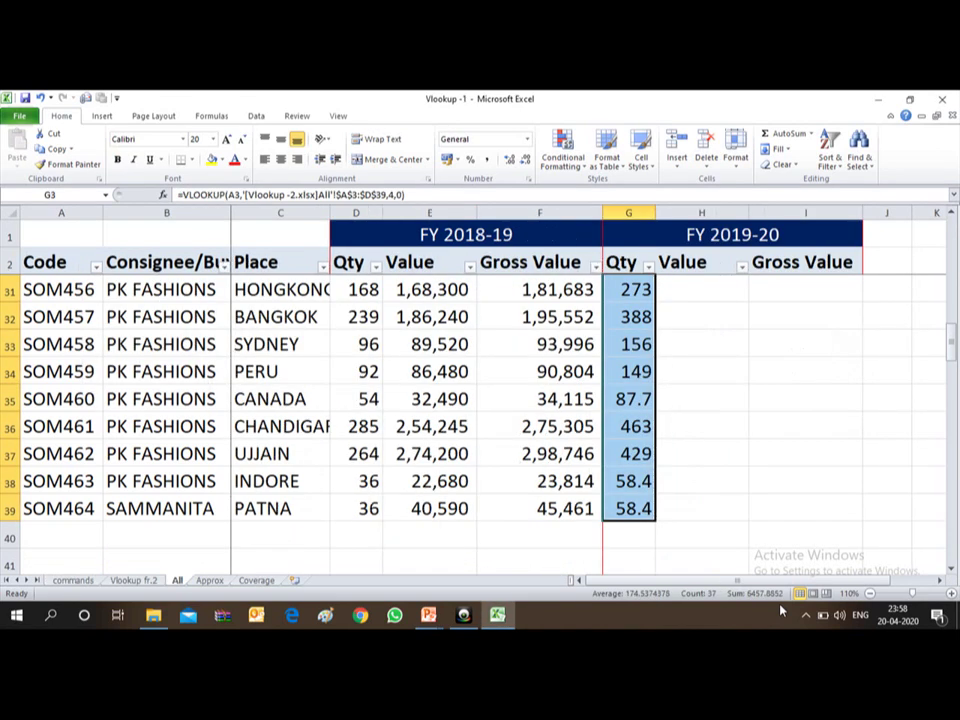
{"action": "type", "text": "hk"}
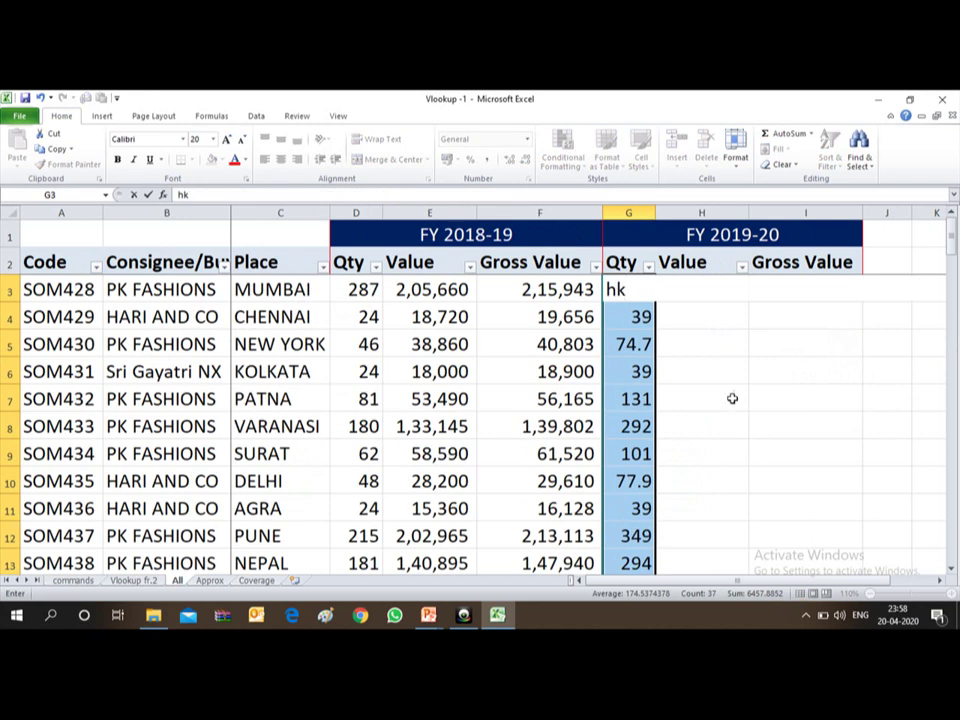
Format the column G Qty results as Accounting with zero decimals, showing 466, 75, 78
{"action": "key", "text": "ctrl+Return"}
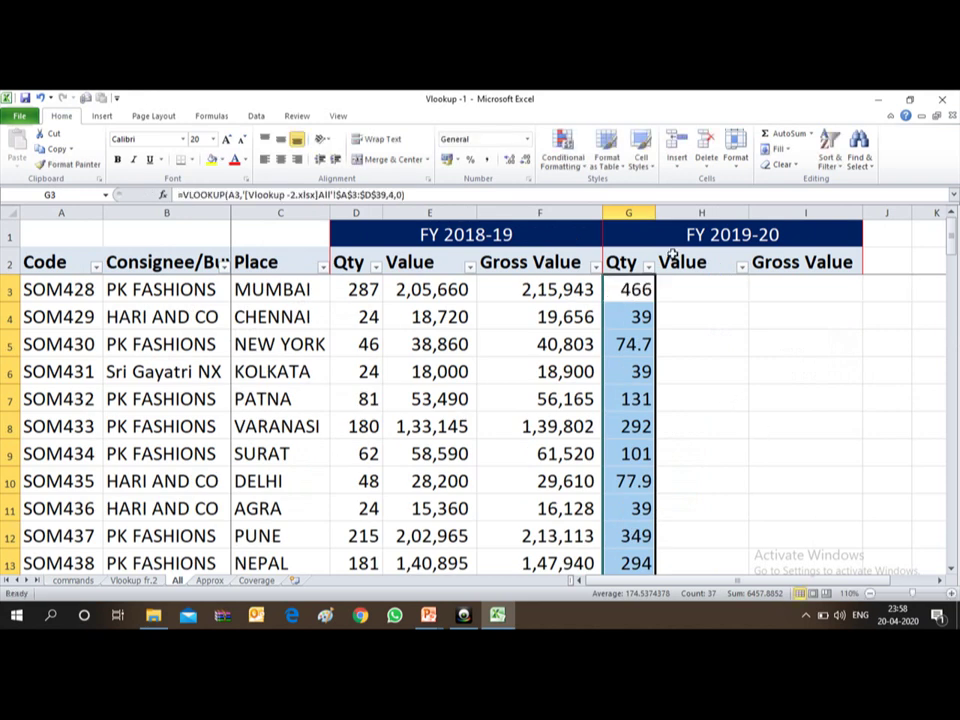
{"action": "key", "text": "alt"}
{"action": "key", "text": "h"}
{"action": "key", "text": "k"}
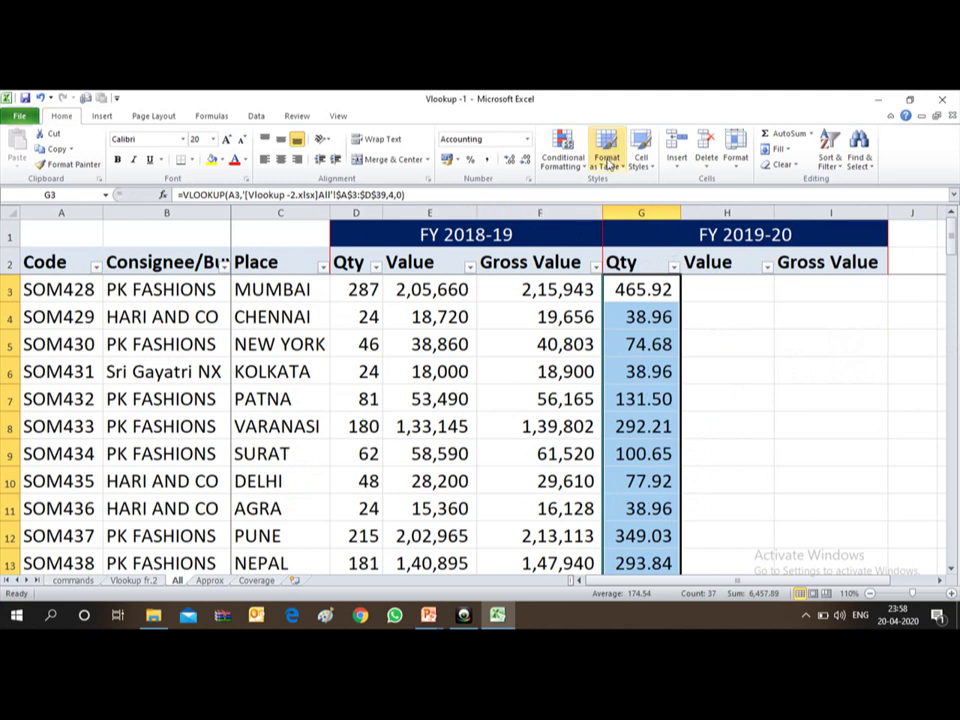
{"action": "left_click", "coordinate": [526, 161]}
{"action": "left_click", "coordinate": [526, 161]}
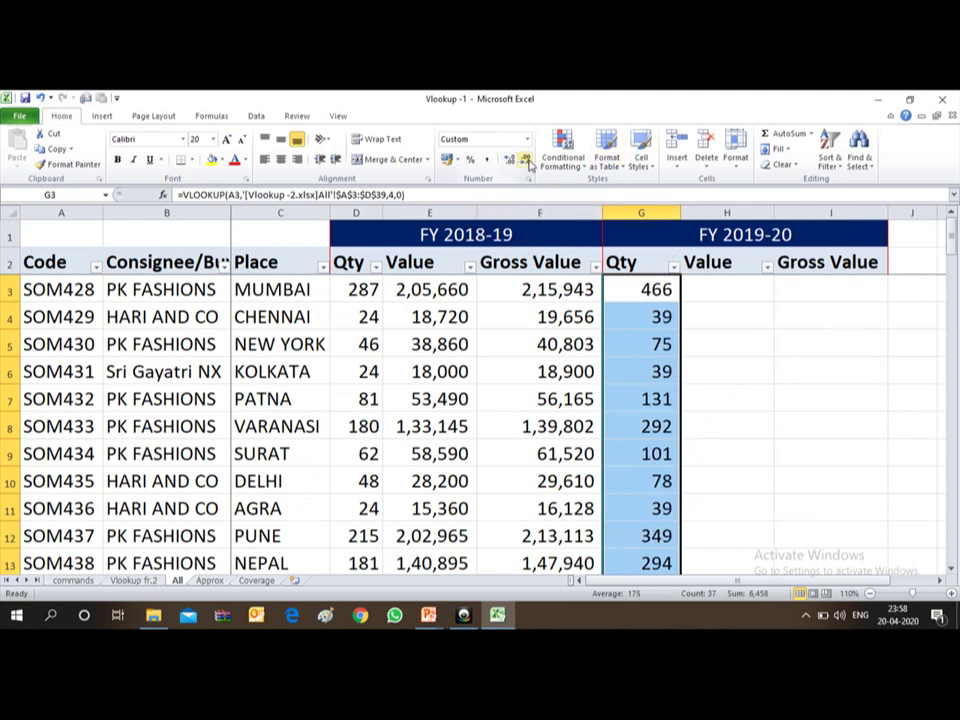
{"action": "key", "text": "Up"}
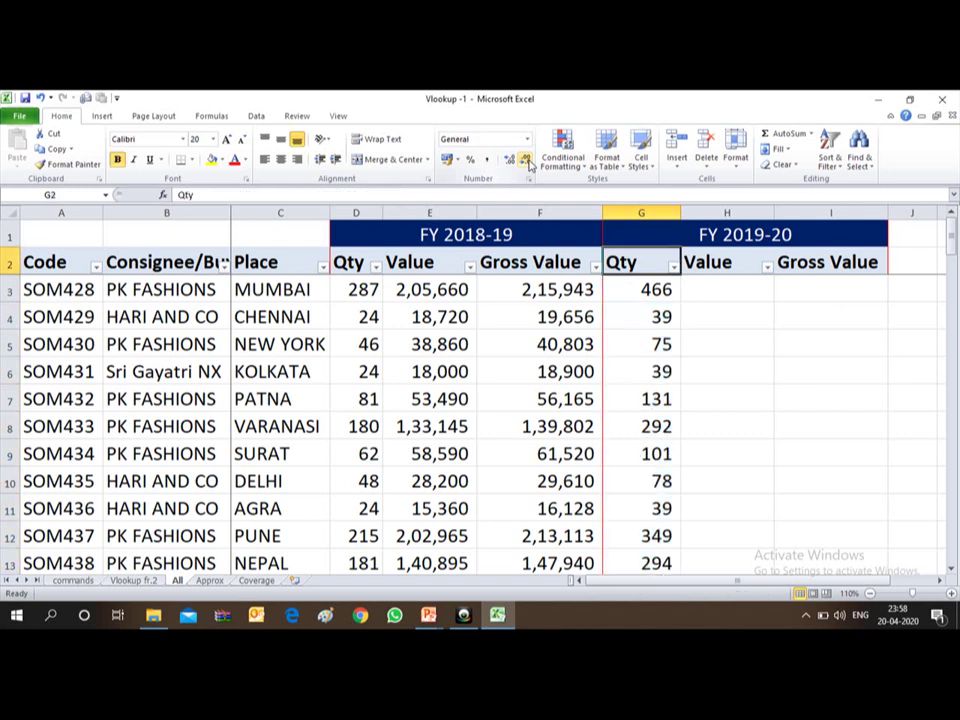
{"action": "key", "text": "Down"}
{"action": "key", "text": "Down"}
{"action": "key", "text": "Down"}
{"action": "key", "text": "Up"}
{"action": "key", "text": "Up"}
{"action": "key", "text": "Up"}
{"action": "key", "text": "Up"}
{"action": "key", "text": "Down"}
{"action": "key", "text": "Down"}
{"action": "key", "text": "Right"}
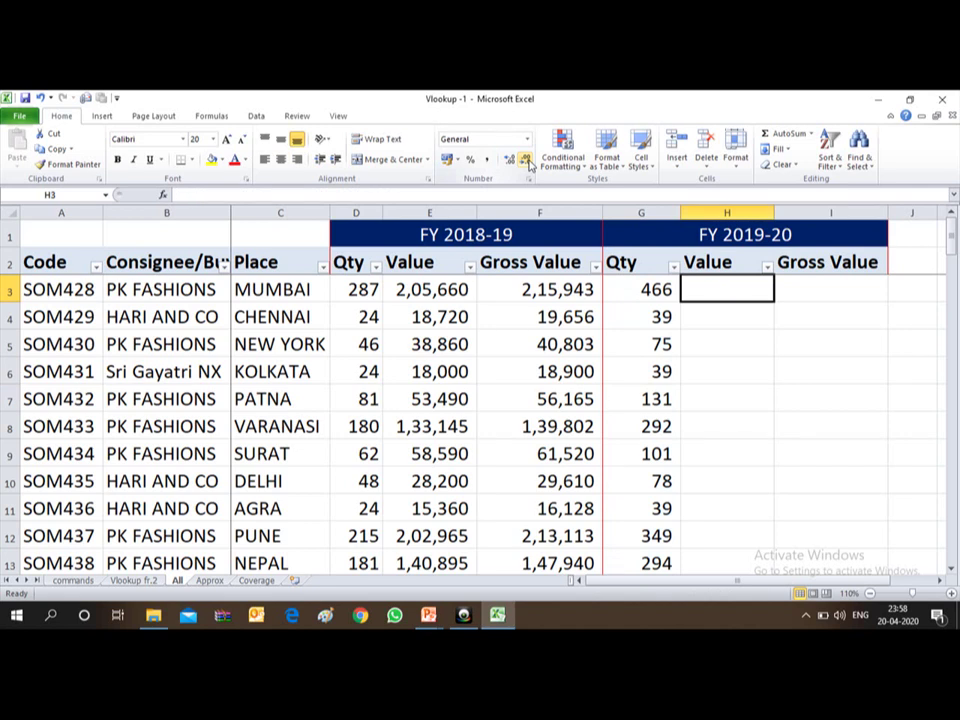
Copy the G3 VLOOKUP formula into the Value cell H3
{"action": "key", "text": "Left"}
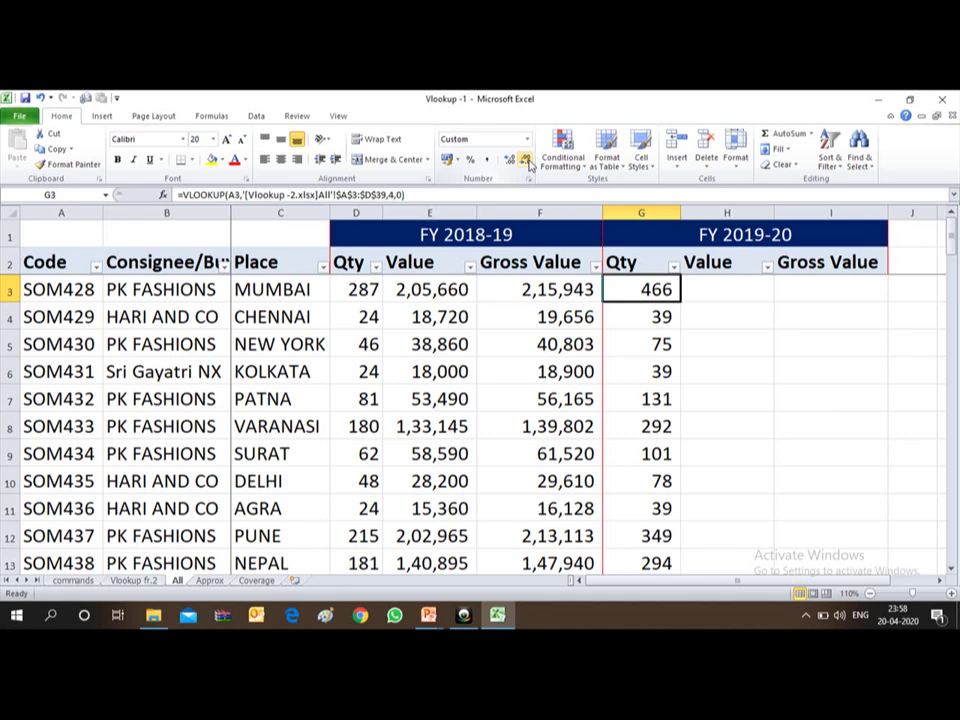
{"action": "key", "text": "ctrl+c"}
{"action": "key", "text": "Right"}
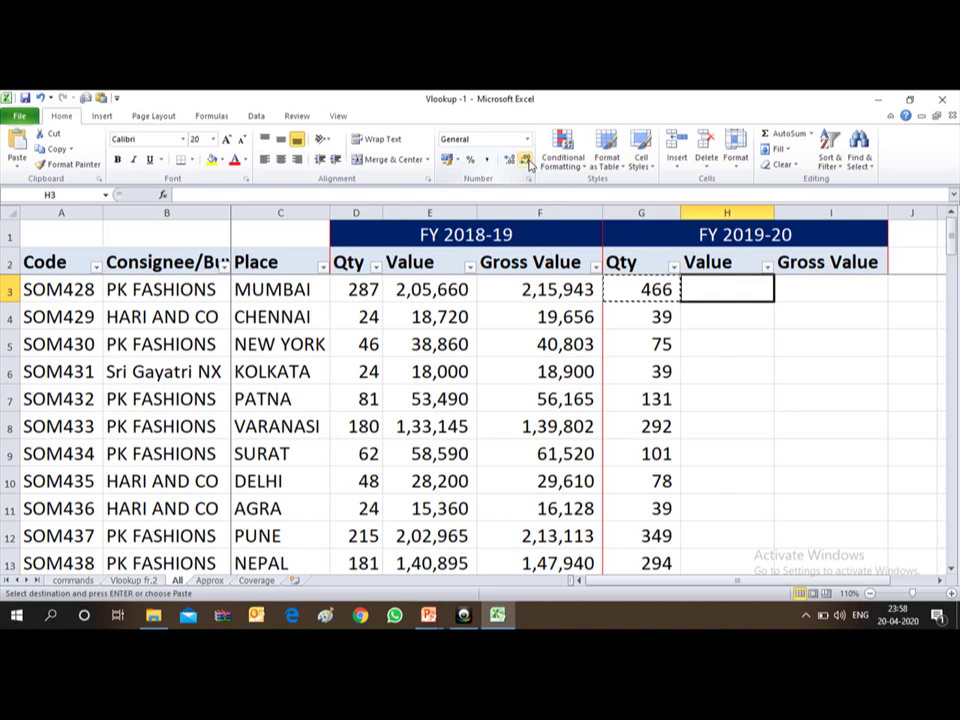
{"action": "key", "text": "Return"}
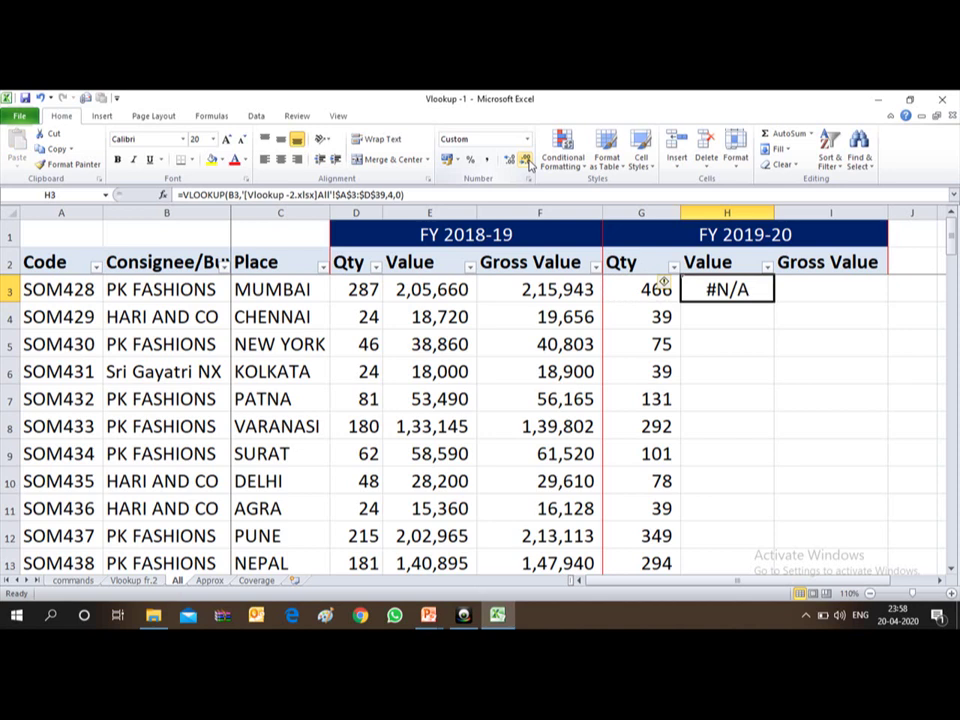
Compare H3's formula, which looks up B3 and shows #N/A, with G3's formula returning 466
{"action": "key", "text": "Left"}
{"action": "key", "text": "Right"}
{"action": "key", "text": "F2"}
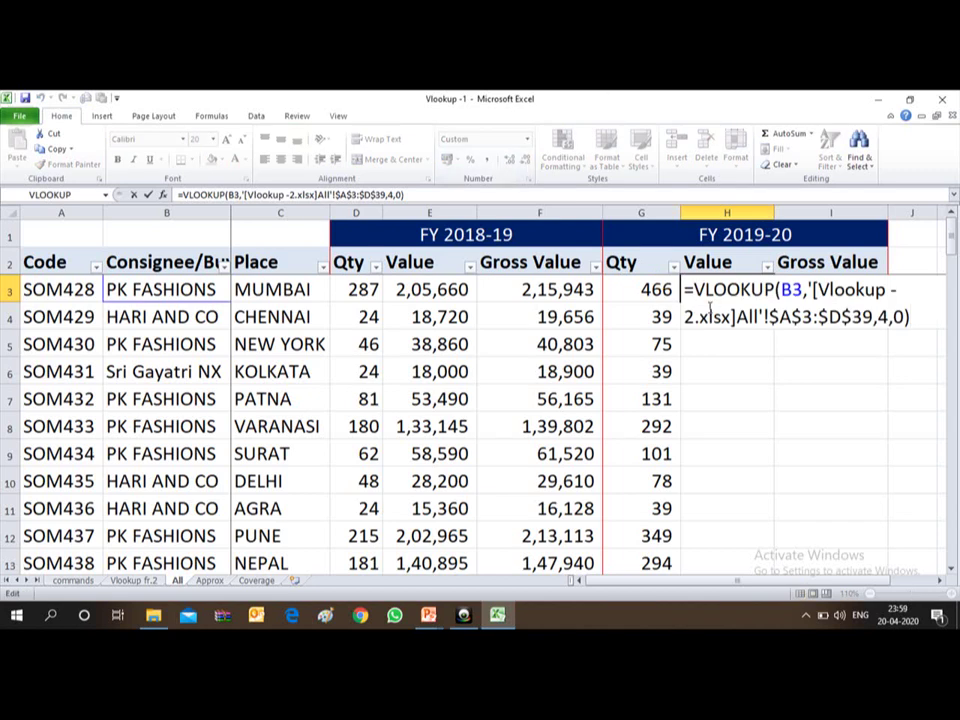
{"action": "key", "text": "ctrl+Return"}
{"action": "key", "text": "Left"}
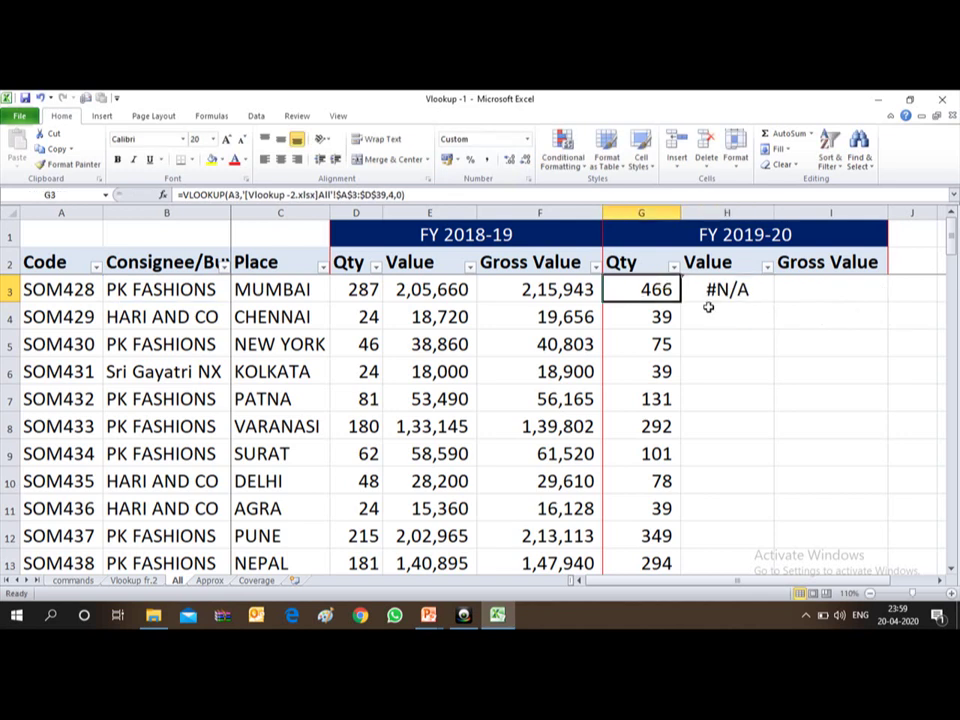
{"action": "key", "text": "F2"}
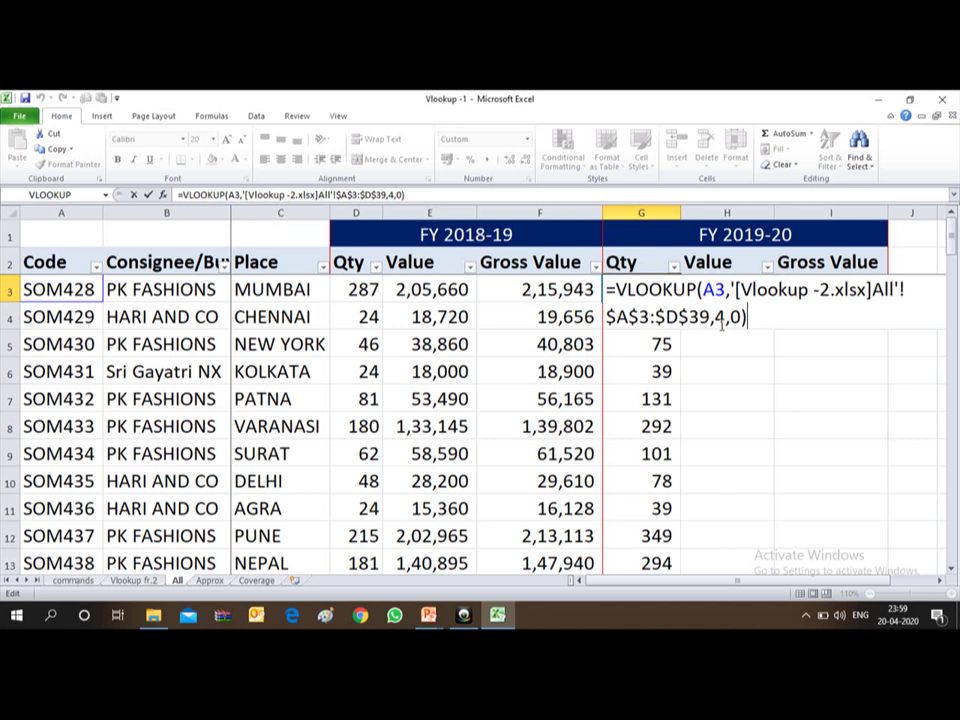
{"action": "key", "text": "ctrl+Return"}
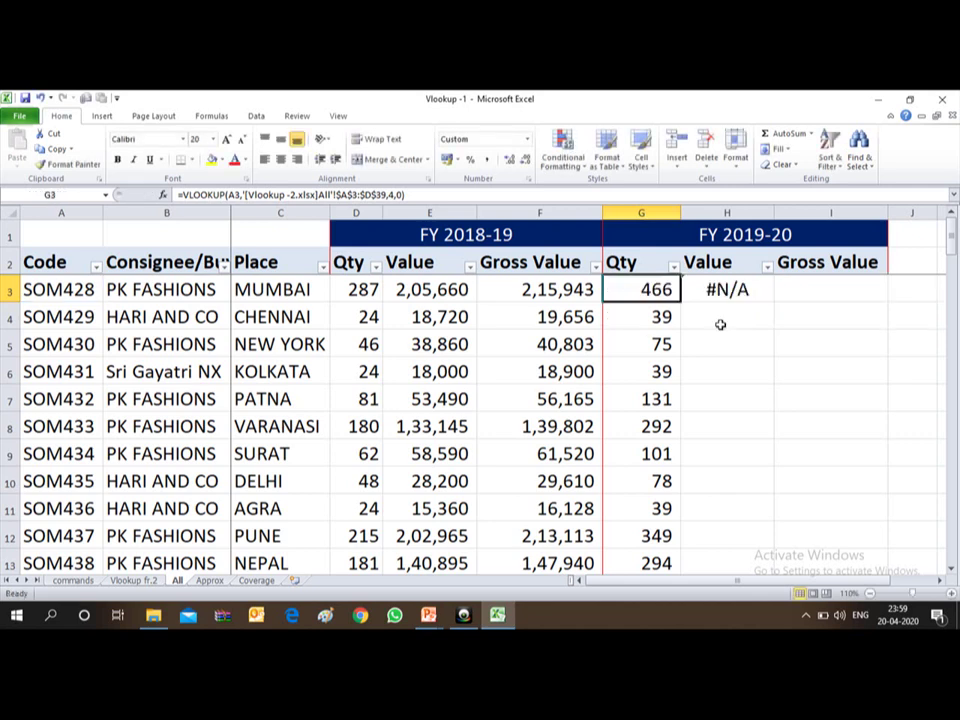
{"action": "key", "text": "Right"}
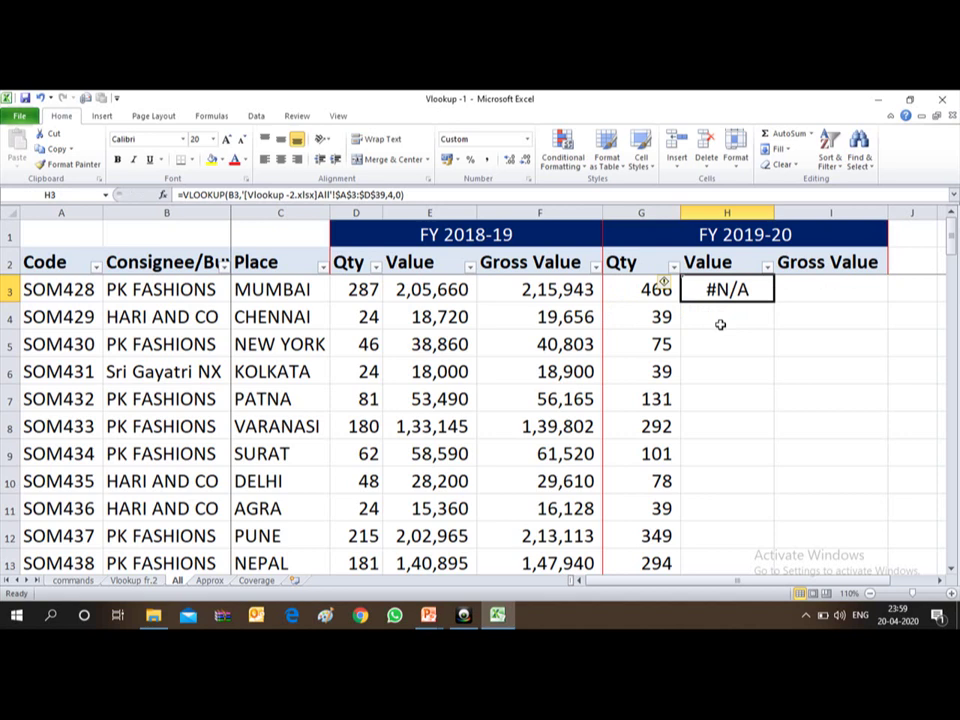
Change H3's VLOOKUP lookup value from B3 to A3 so it returns 466
{"action": "key", "text": "F2"}
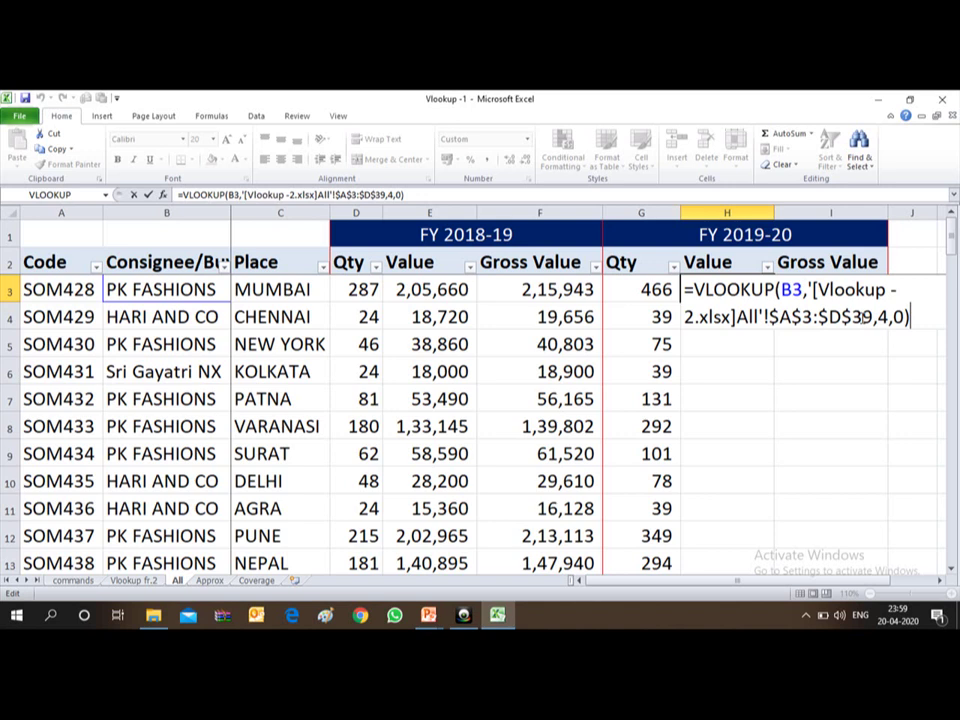
{"action": "key", "text": "ctrl+Return"}
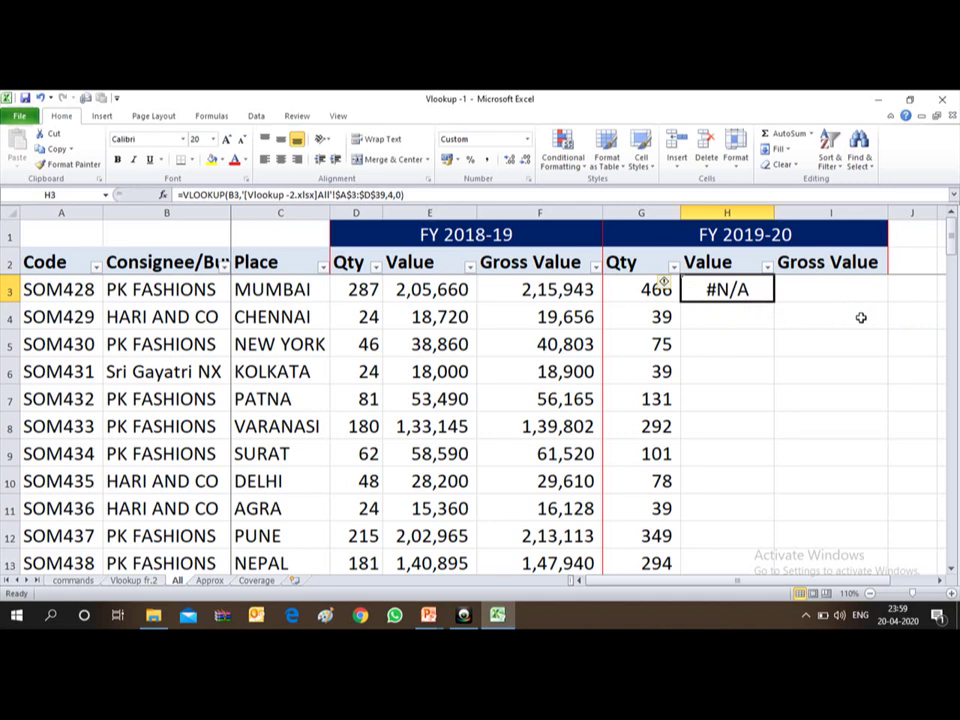
{"action": "key", "text": "F2"}
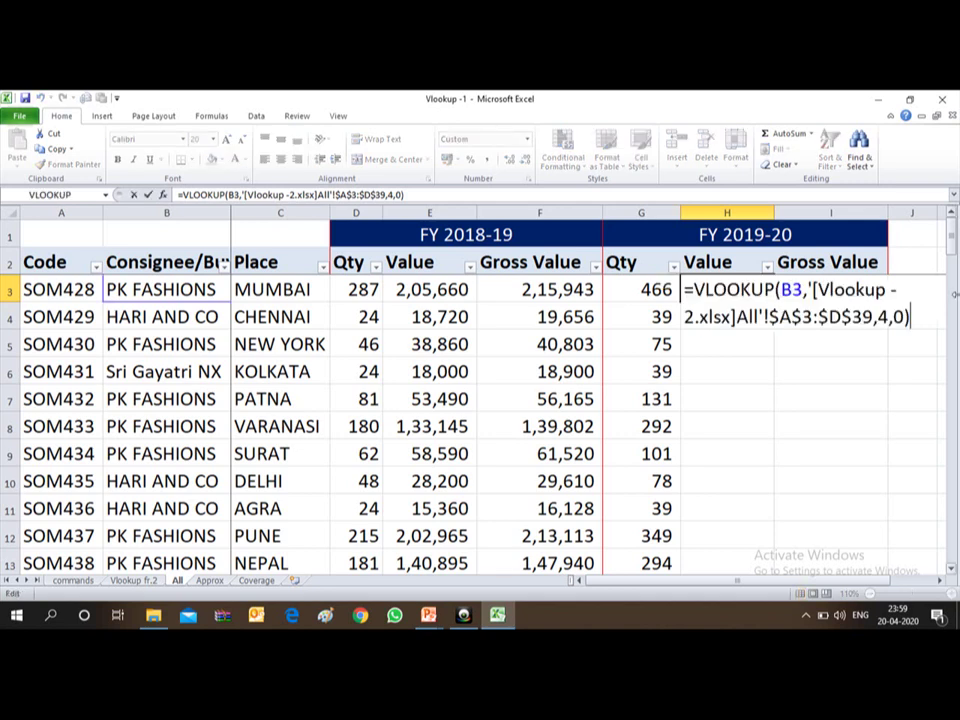
{"action": "left_click", "coordinate": [790, 289]}
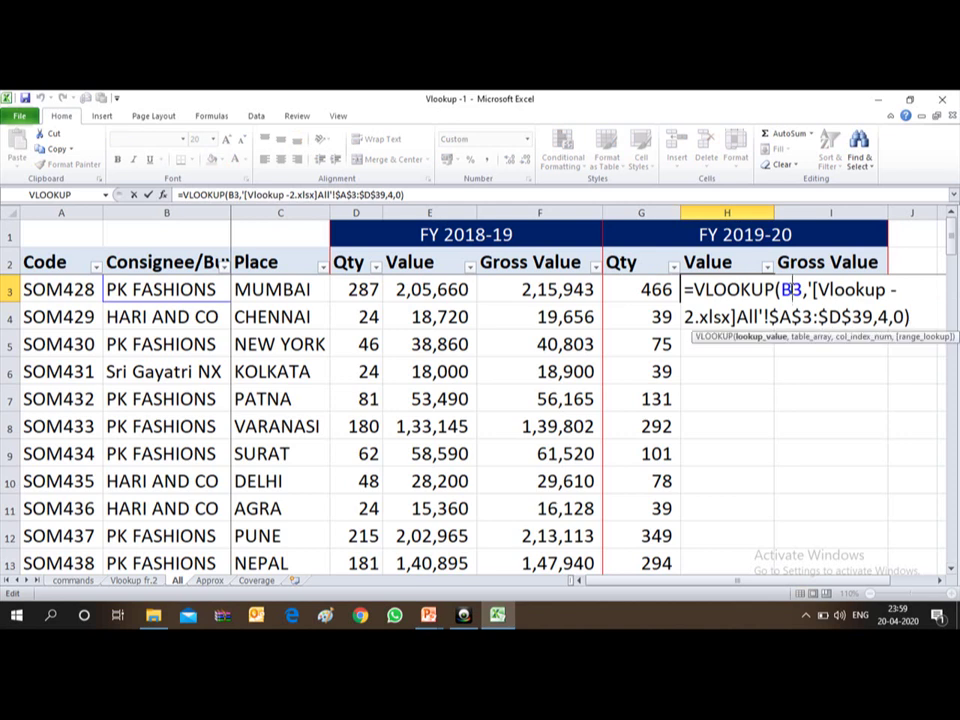
{"action": "key", "text": "BackSpace"}
{"action": "type", "text": "A"}
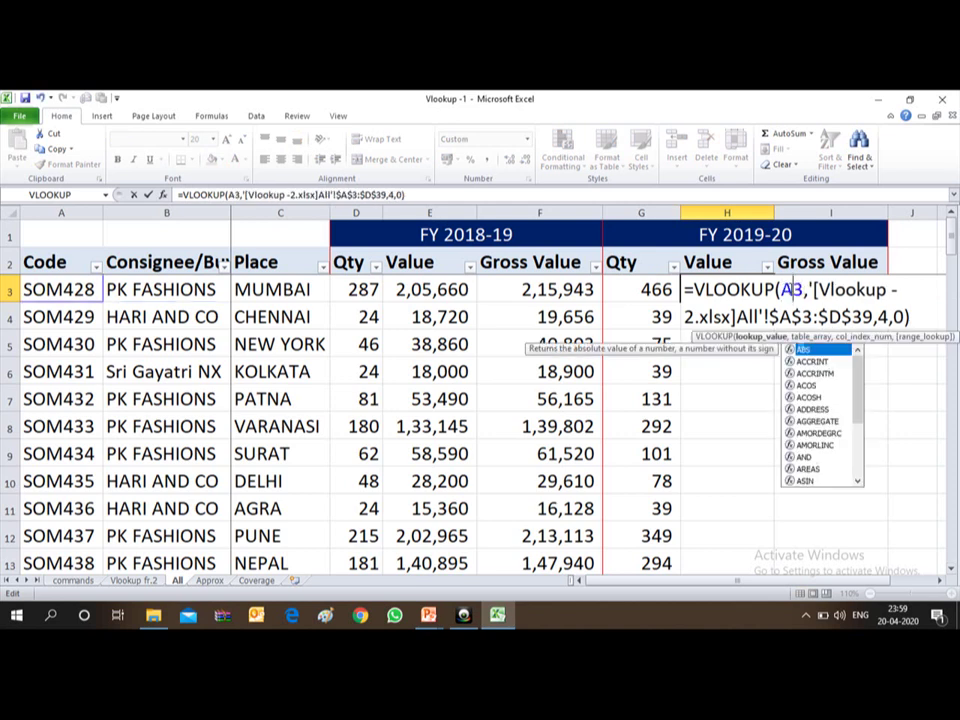
{"action": "key", "text": "Return"}
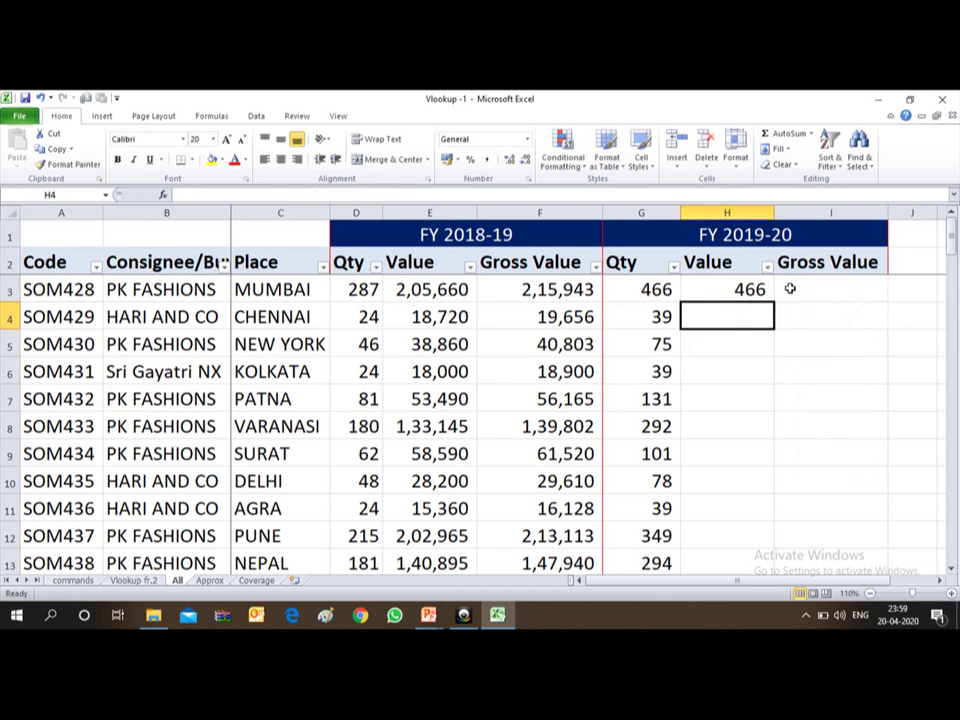
{"action": "key", "text": "Up"}
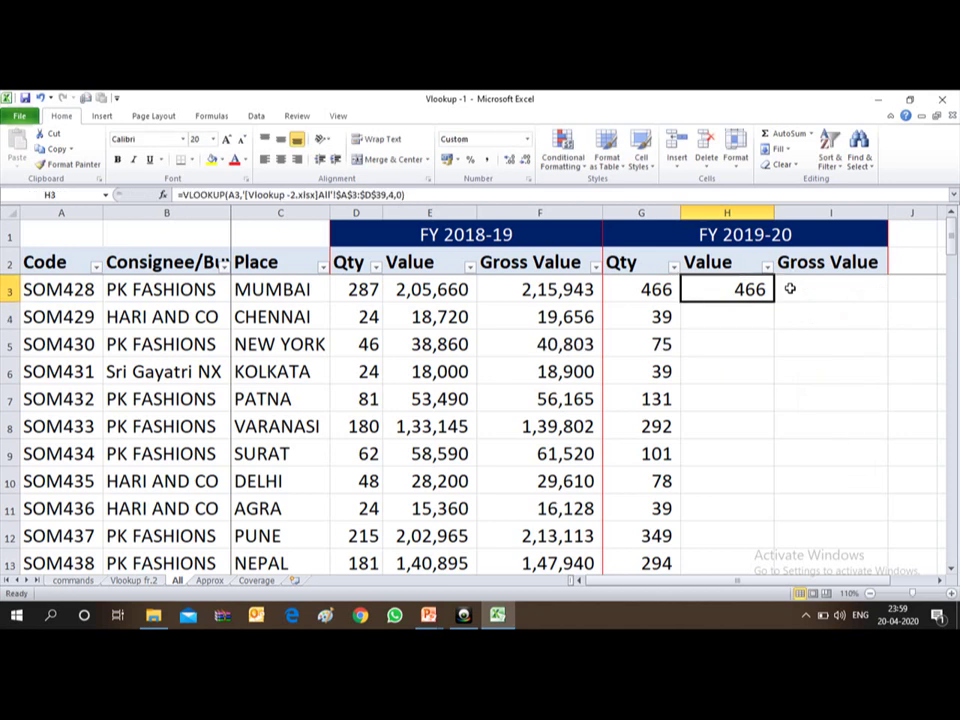
Compare G3's 466 and A3's code SOM428 with H3, then bring up the Vlookup -2 workbook
{"action": "left_click", "coordinate": [648, 289]}
{"action": "left_click", "coordinate": [30, 291]}
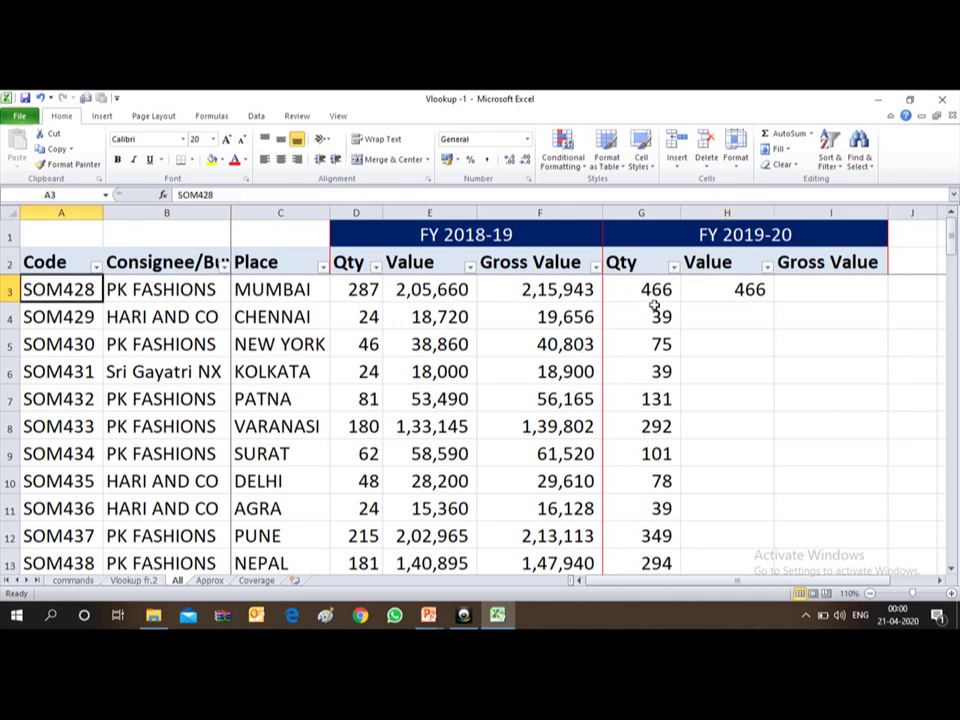
{"action": "left_click", "coordinate": [716, 290]}
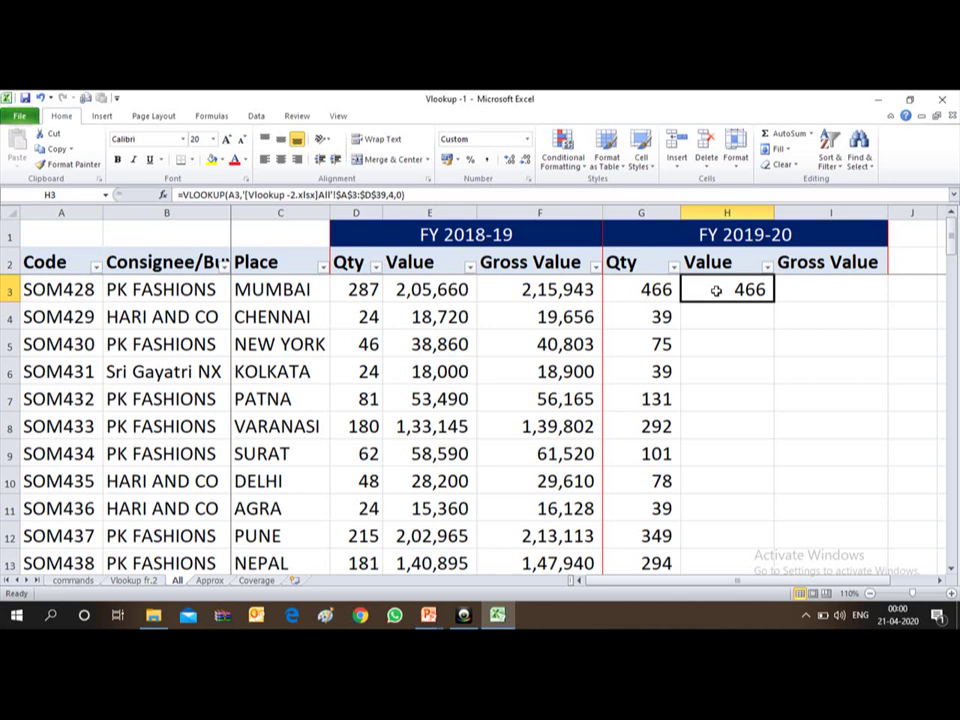
{"action": "key", "text": "alt+Tab"}
{"action": "key", "text": "Tab"}
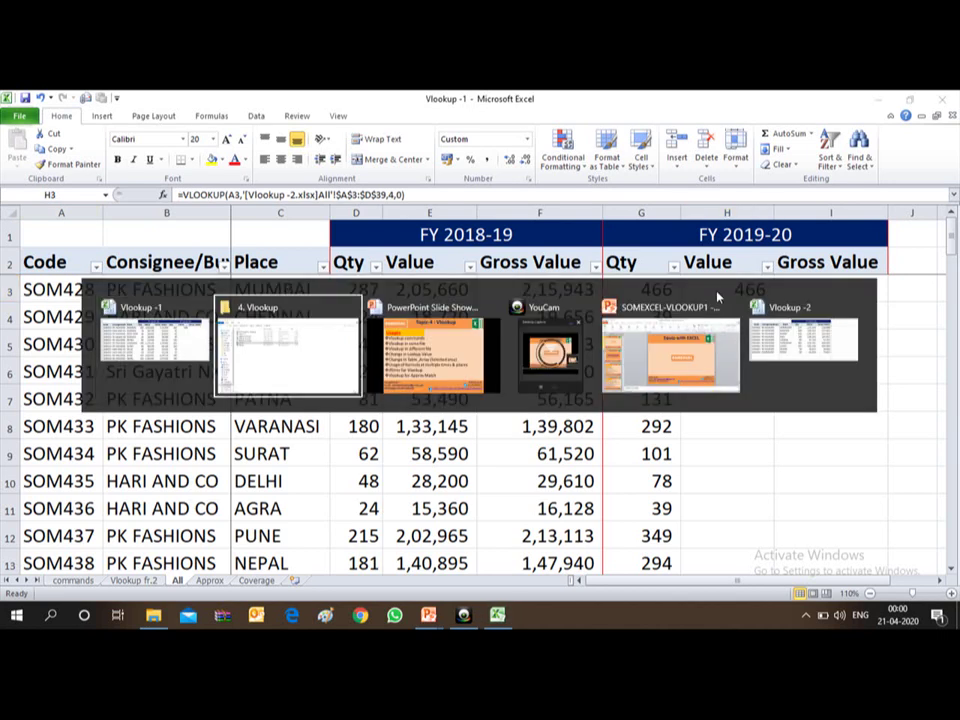
{"action": "key", "text": "Tab"}
{"action": "key", "text": "Tab"}
{"action": "key", "text": "Tab"}
{"action": "key", "text": "Tab"}
{"action": "key", "text": "Left"}
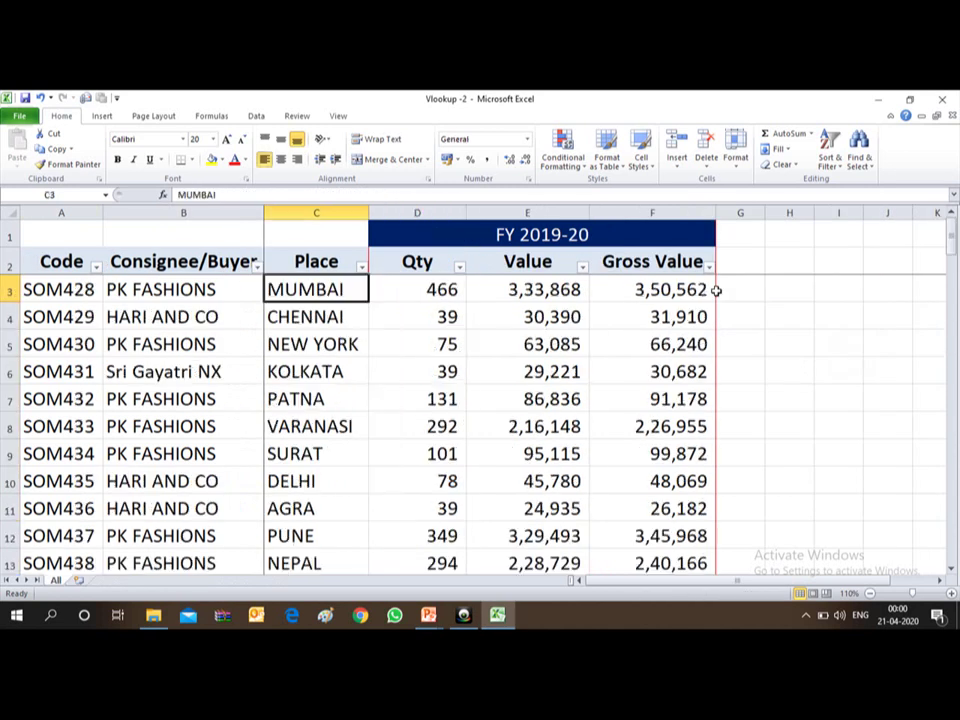
{"action": "key", "text": "Right"}
{"action": "key", "text": "Left"}
{"action": "key", "text": "Left"}
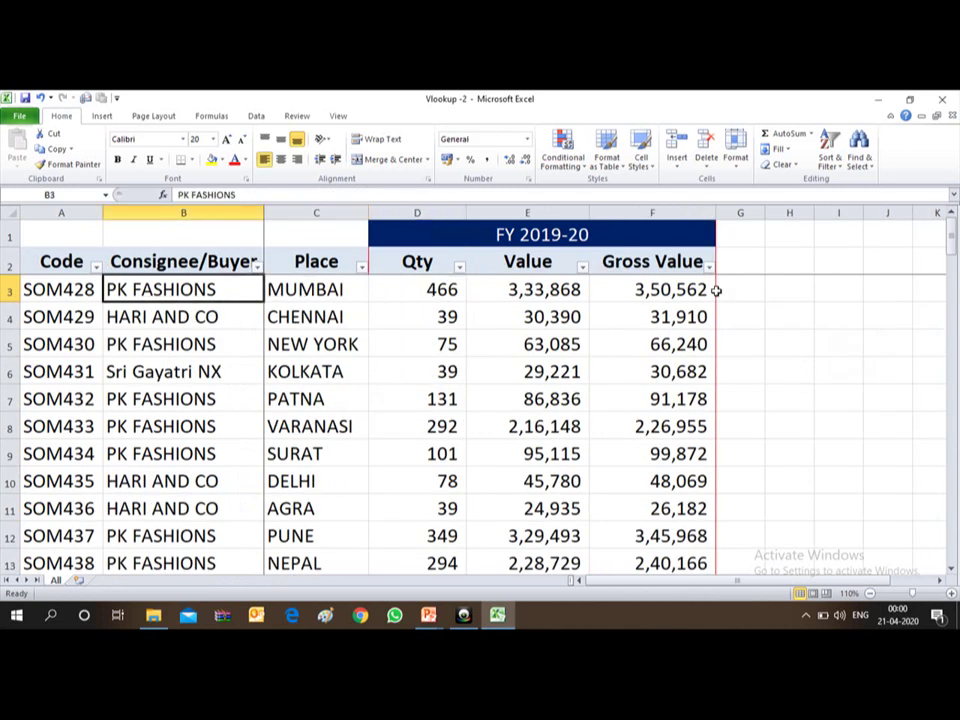
{"action": "key", "text": "Up"}
{"action": "key", "text": "Left"}
{"action": "key", "text": "Right"}
{"action": "key", "text": "Right"}
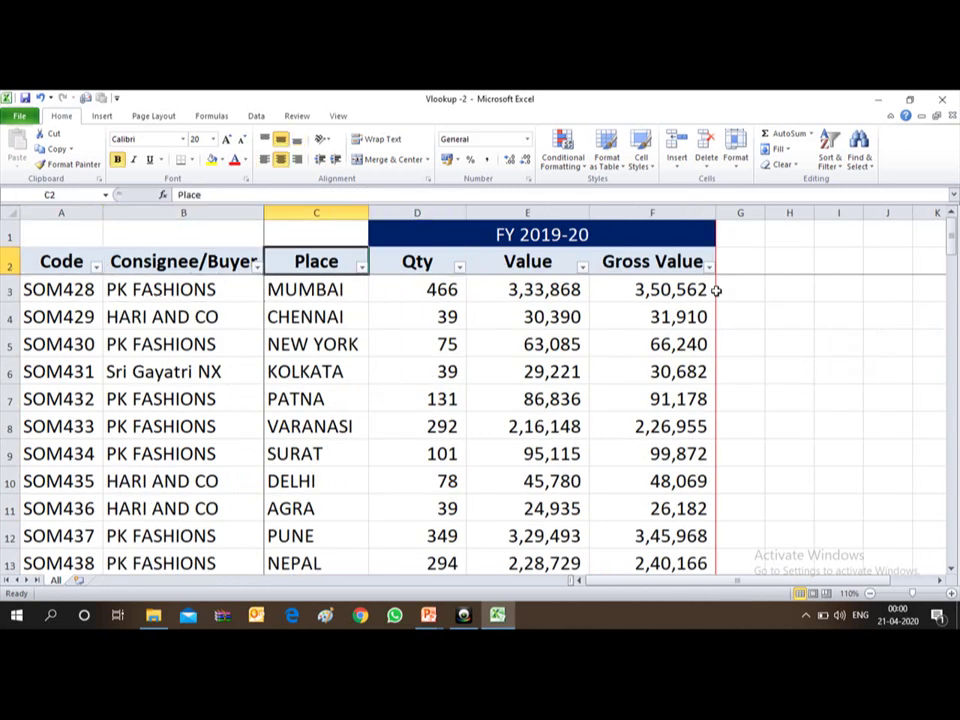
{"action": "key", "text": "Right"}
{"action": "key", "text": "Right"}
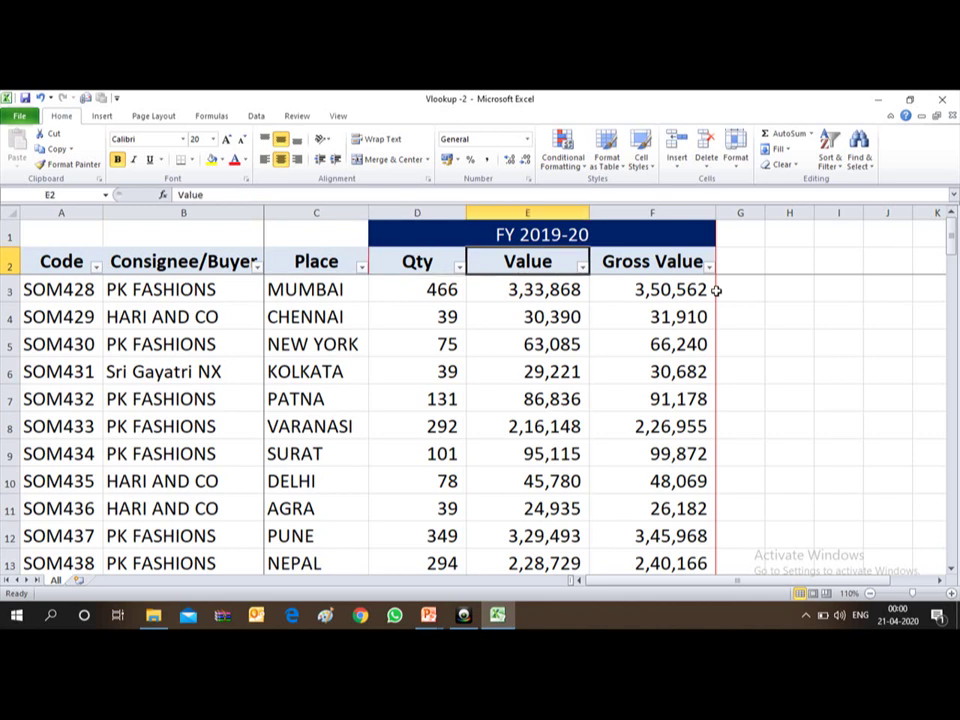
{"action": "key", "text": "Right"}
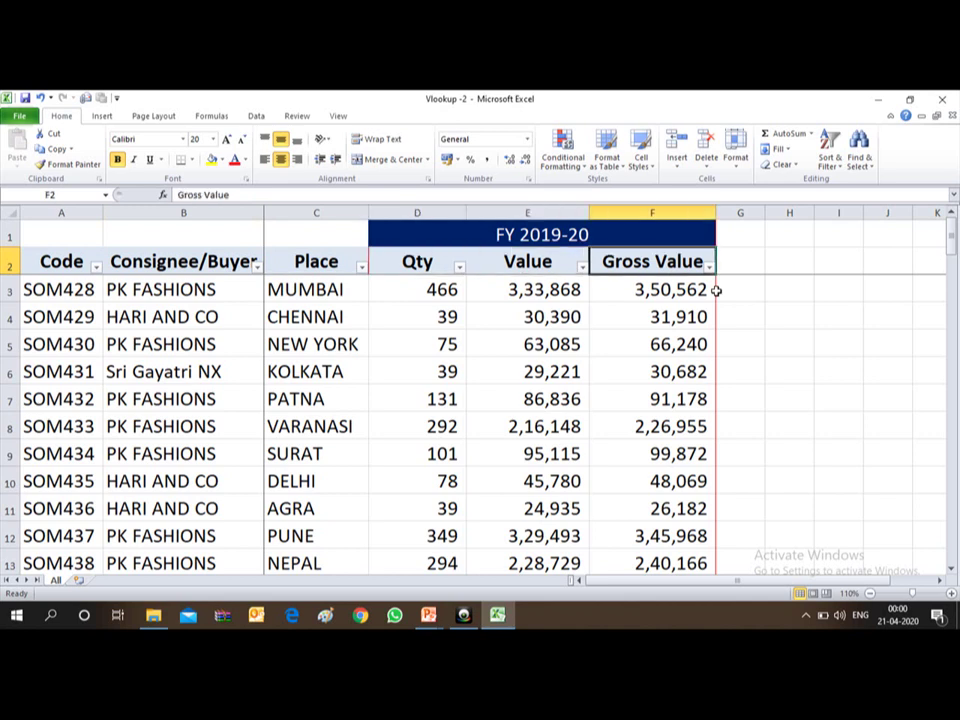
{"action": "key", "text": "Left"}
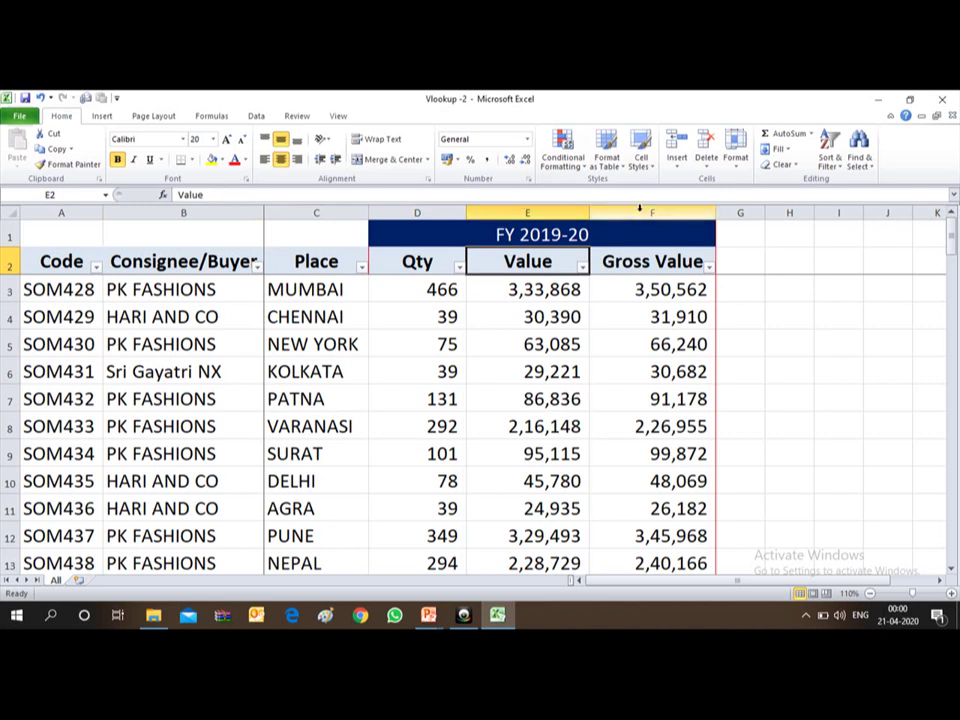
{"action": "left_click", "coordinate": [655, 256]}
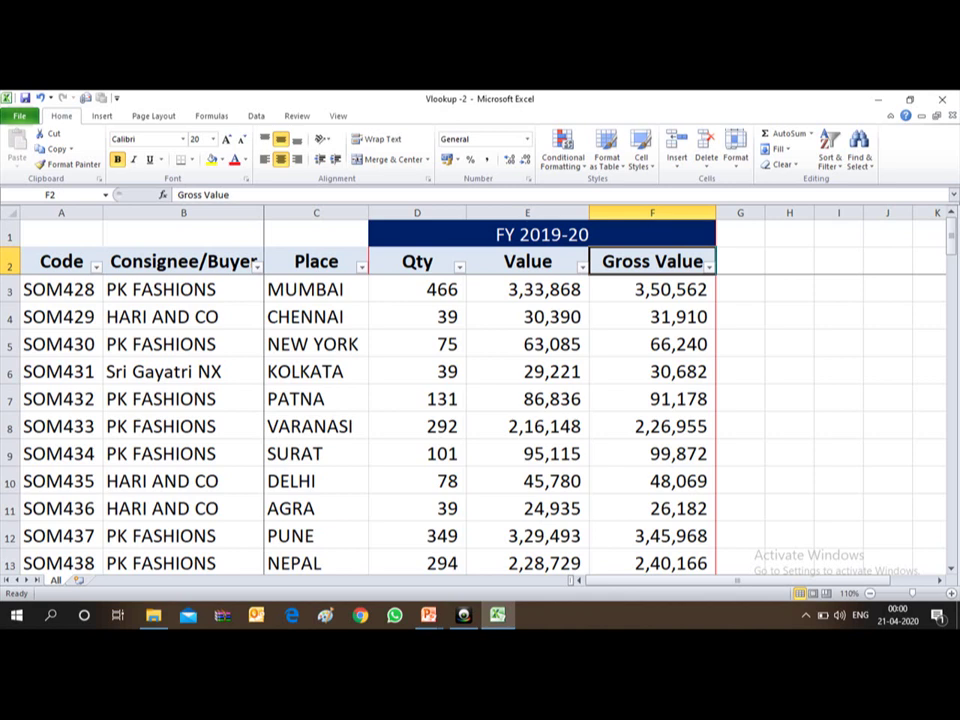
{"action": "key", "text": "alt+Tab"}
{"action": "key", "text": "alt+Tab"}
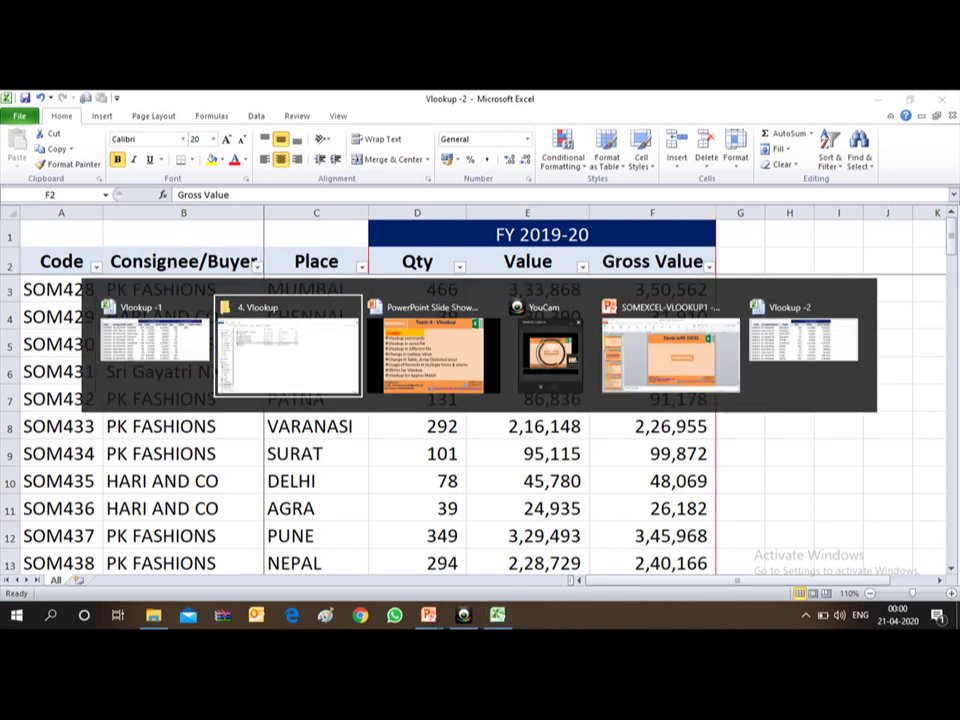
Return to Vlookup -1 and adjust the zoom to show more columns
{"action": "key", "text": "alt+shift+Tab"}
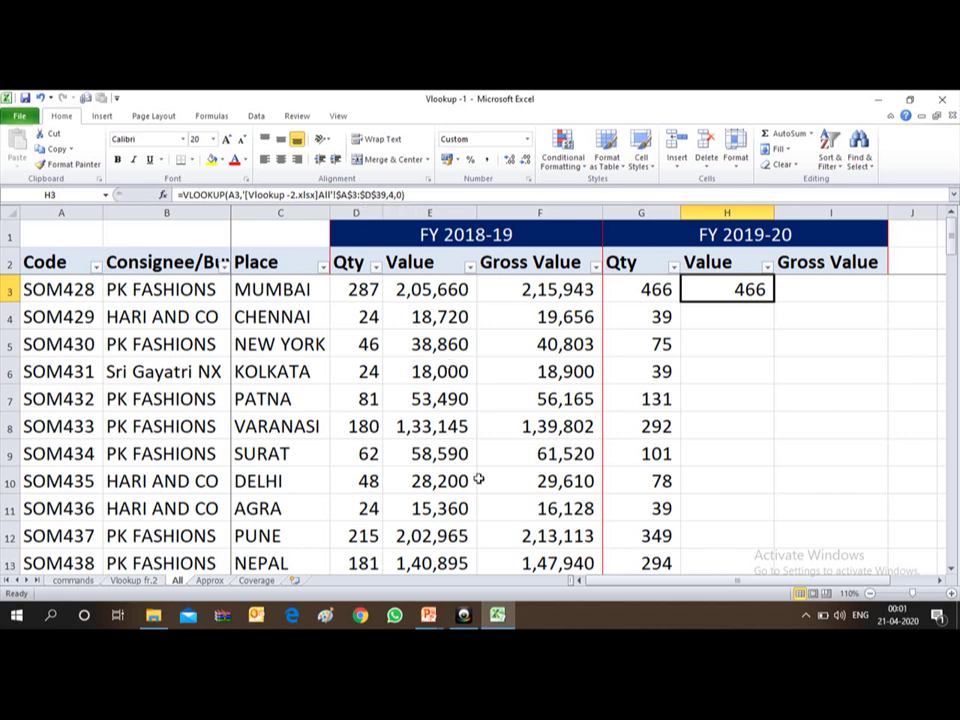
{"action": "left_click", "coordinate": [952, 594]}
{"action": "left_click", "coordinate": [952, 594]}
{"action": "left_click", "coordinate": [952, 594]}
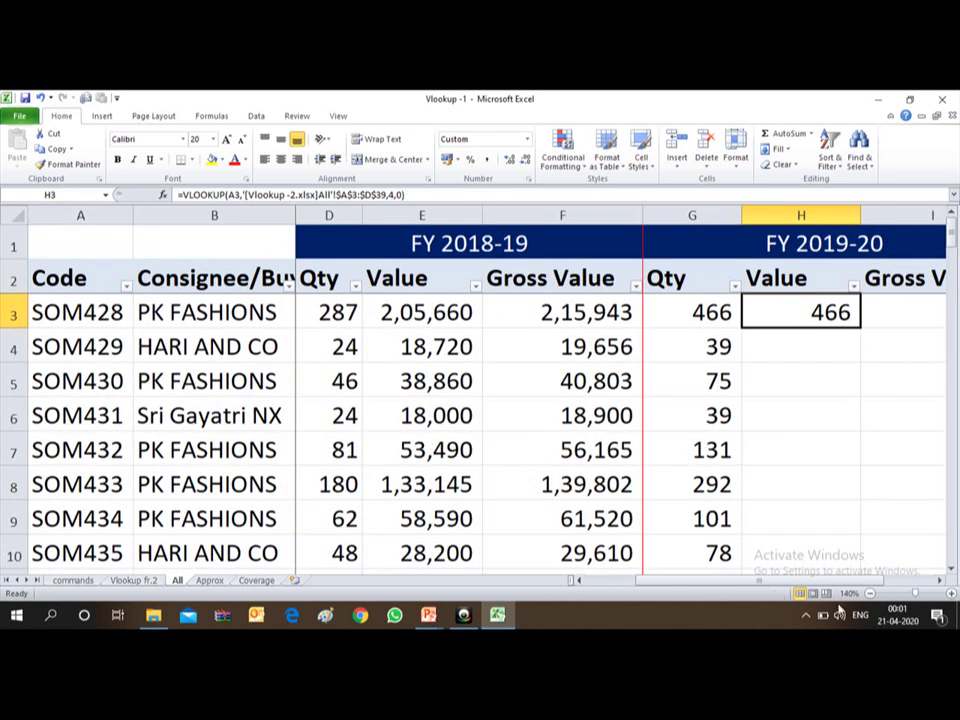
{"action": "left_click", "coordinate": [870, 594]}
{"action": "left_click", "coordinate": [870, 594]}
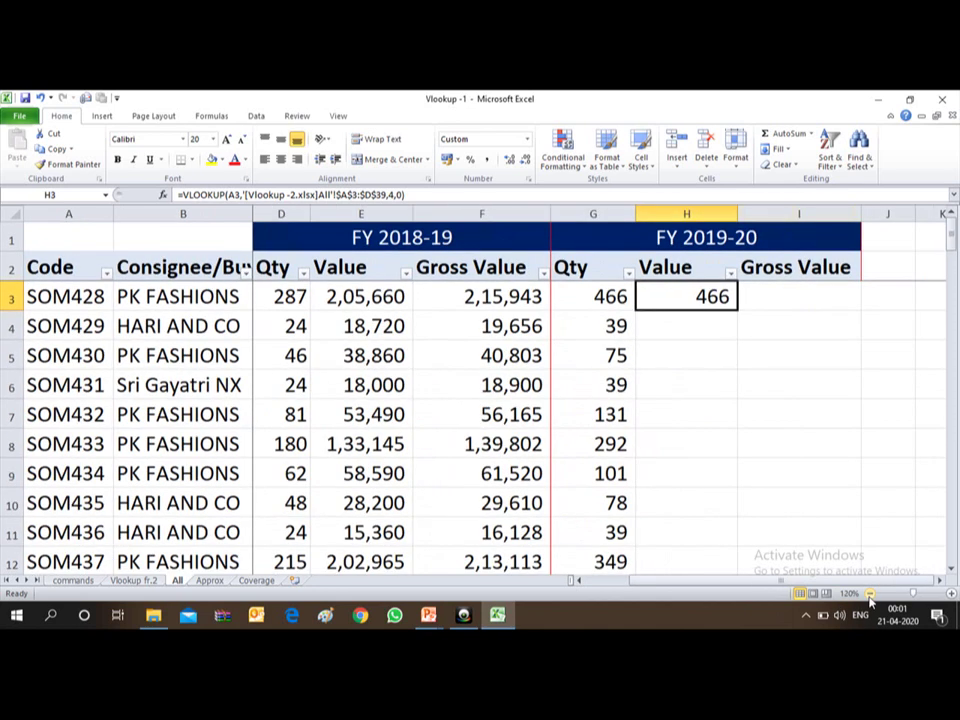
Edit H3's VLOOKUP to range end $F$39 and column index 5, returning 3,33,868
{"action": "key", "text": "F2"}
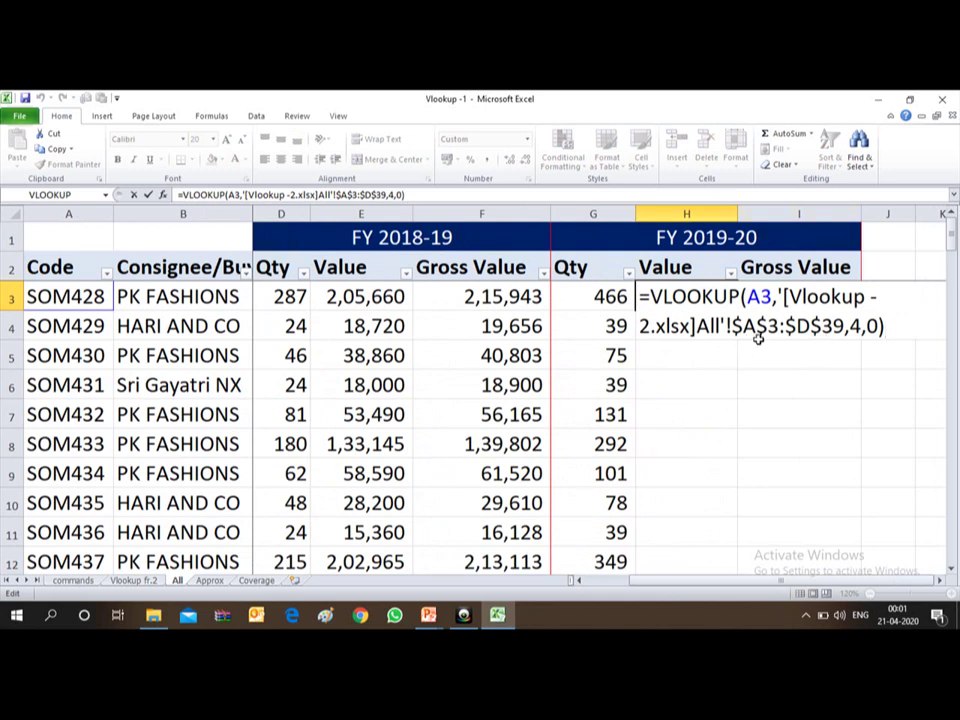
{"action": "left_click", "coordinate": [809, 328]}
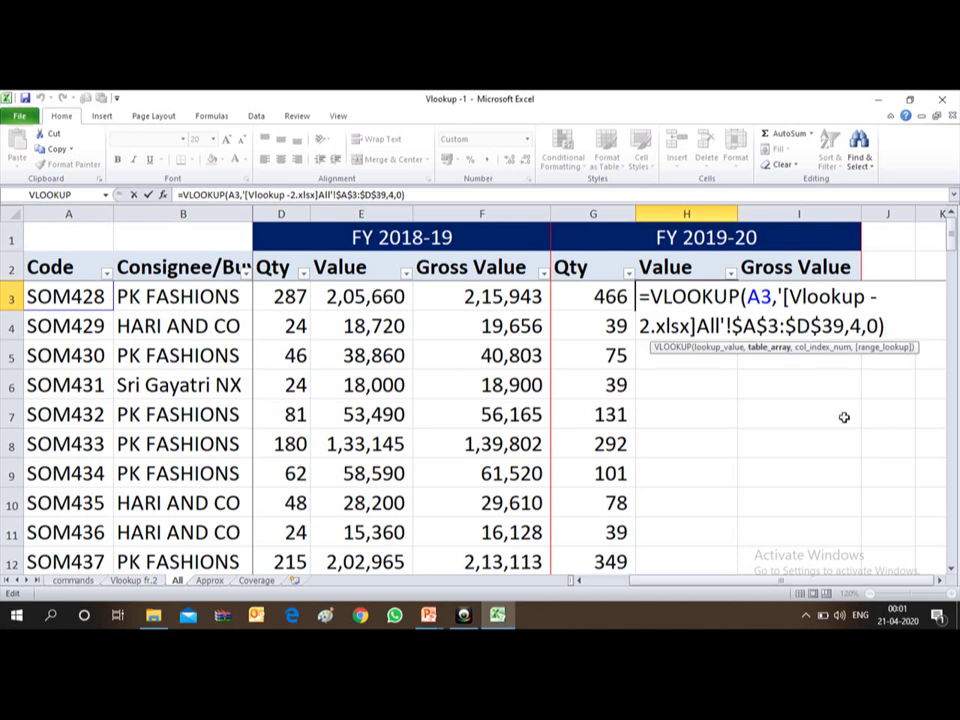
{"action": "key", "text": "BackSpace"}
{"action": "type", "text": "f"}
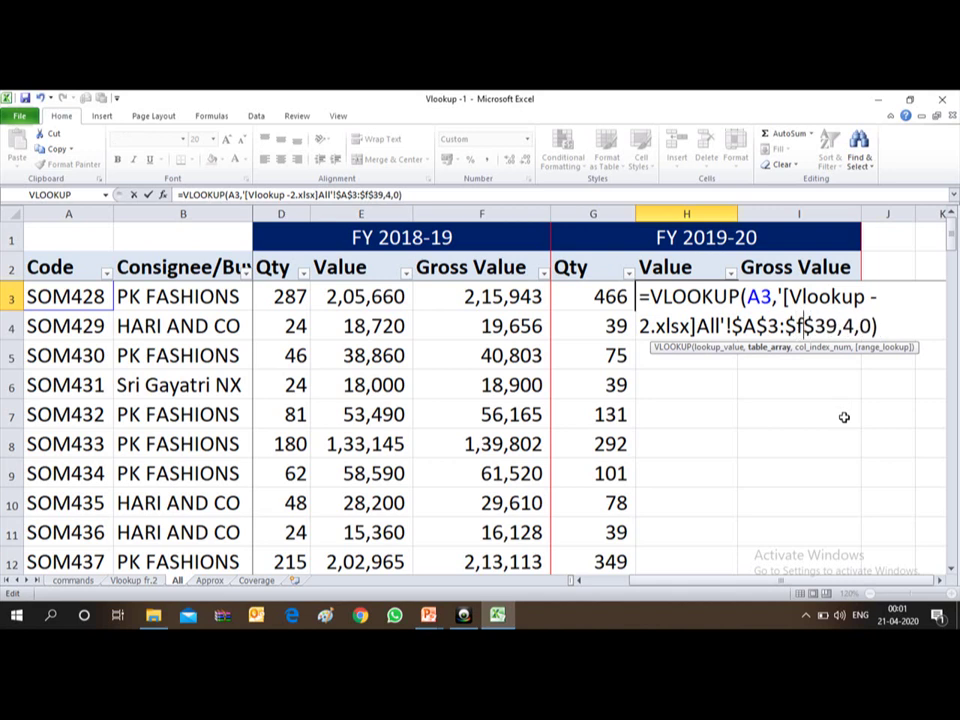
{"action": "key", "text": "Right"}
{"action": "key", "text": "Right"}
{"action": "key", "text": "Right"}
{"action": "key", "text": "Right"}
{"action": "key", "text": "Right"}
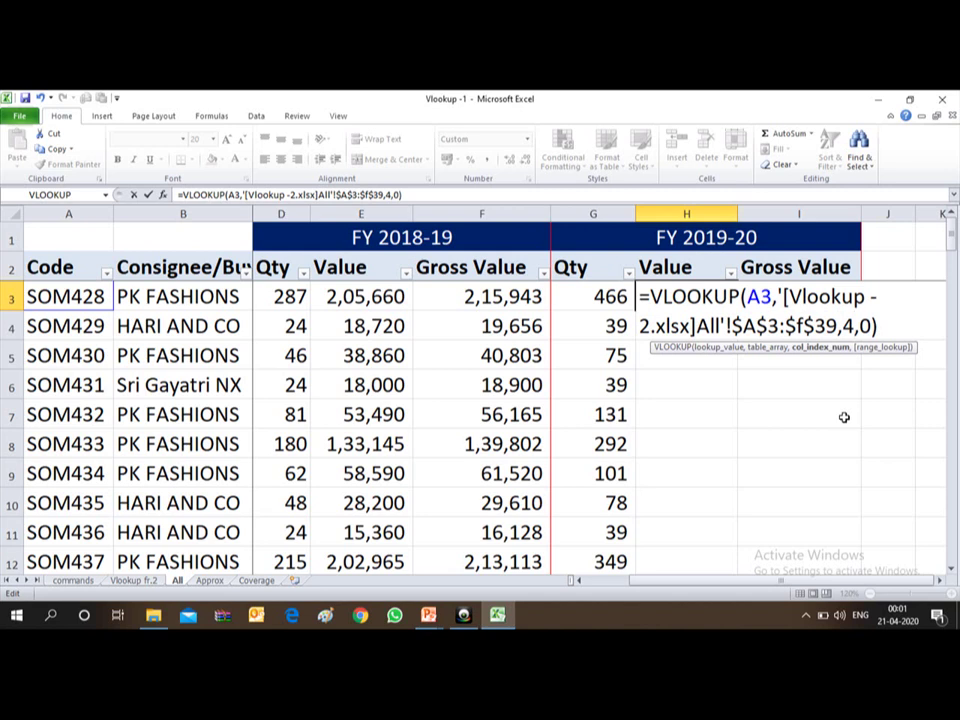
{"action": "key", "text": "BackSpace"}
{"action": "type", "text": "5"}
{"action": "key", "text": "Return"}
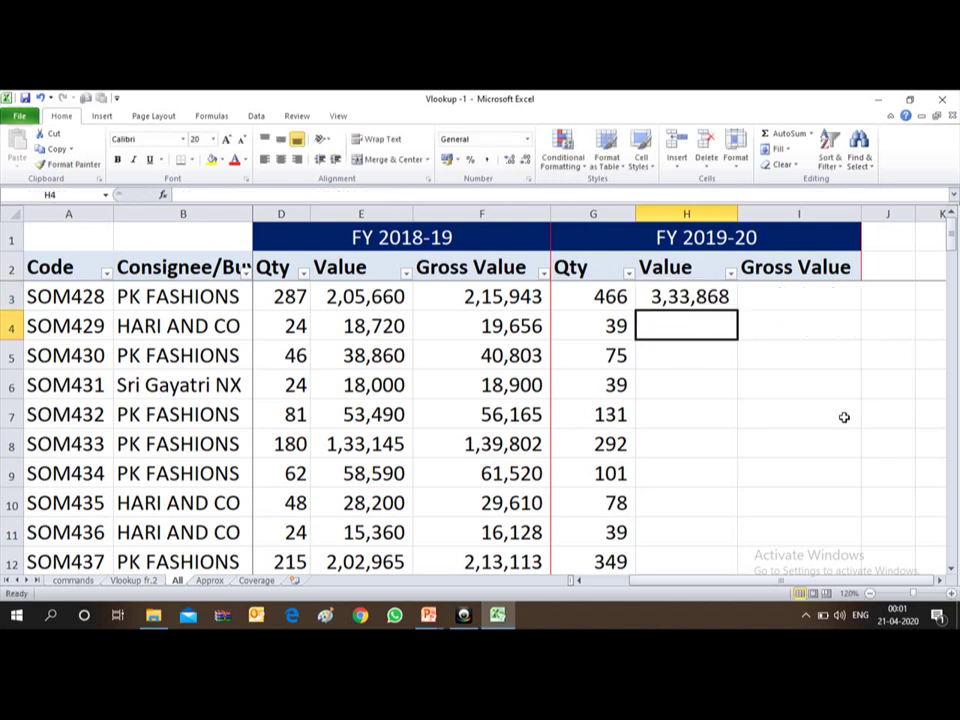
{"action": "key", "text": "Up"}
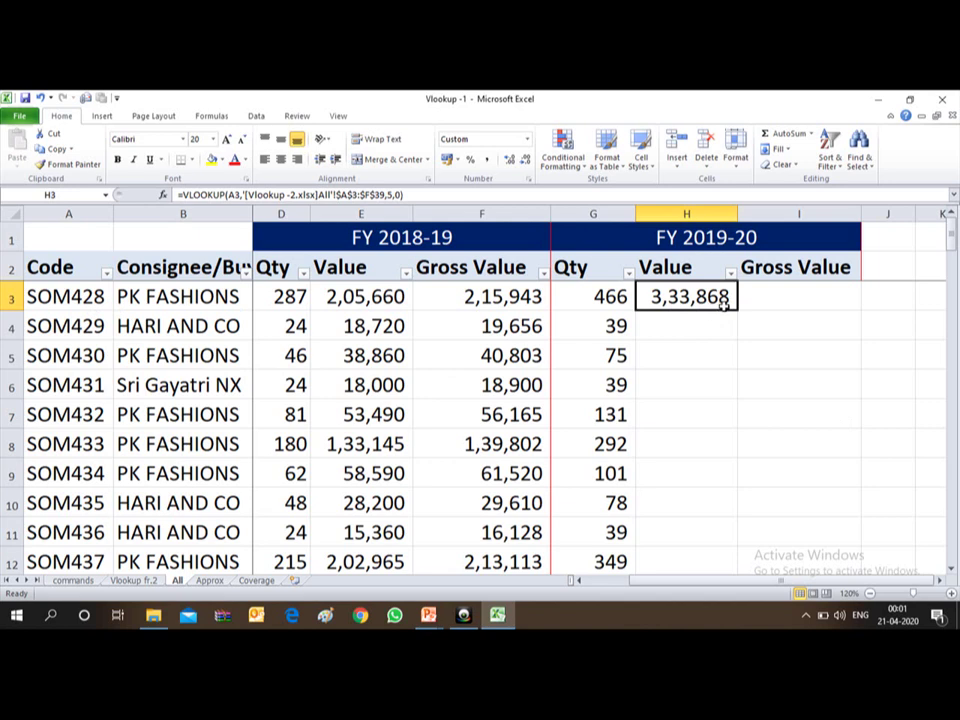
{"action": "key", "text": "alt+Tab"}
{"action": "key", "text": "Tab"}
{"action": "key", "text": "Tab"}
{"action": "key", "text": "Tab"}
{"action": "key", "text": "Tab"}
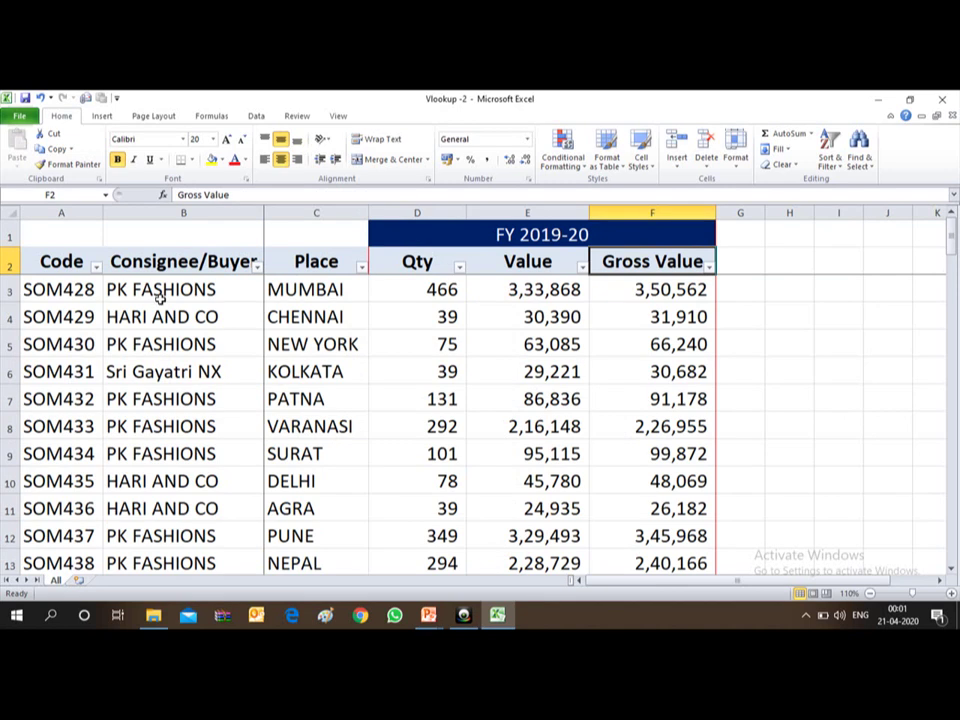
In Vlookup -2, read row 3: PK FASHIONS, MUMBAI, Value 3,33,868, Gross Value 3,50,562
{"action": "left_click", "coordinate": [157, 293]}
{"action": "key", "text": "Up"}
{"action": "key", "text": "Down"}
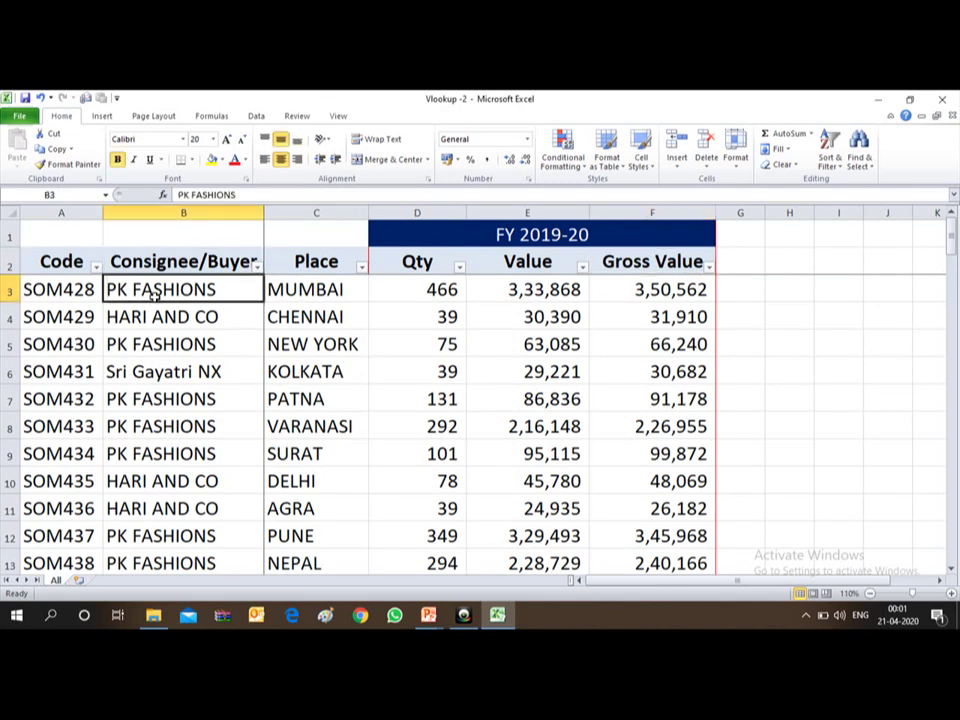
{"action": "key", "text": "Down"}
{"action": "key", "text": "Down"}
{"action": "key", "text": "Left"}
{"action": "key", "text": "Up"}
{"action": "key", "text": "Up"}
{"action": "key", "text": "Right"}
{"action": "key", "text": "Right"}
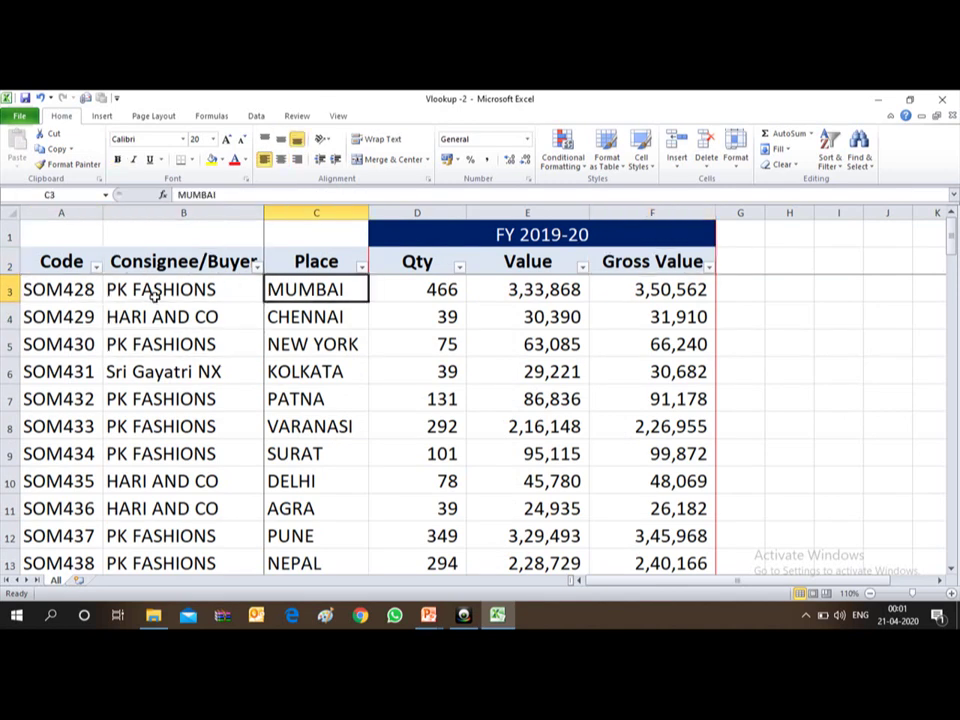
{"action": "key", "text": "Right"}
{"action": "key", "text": "Right"}
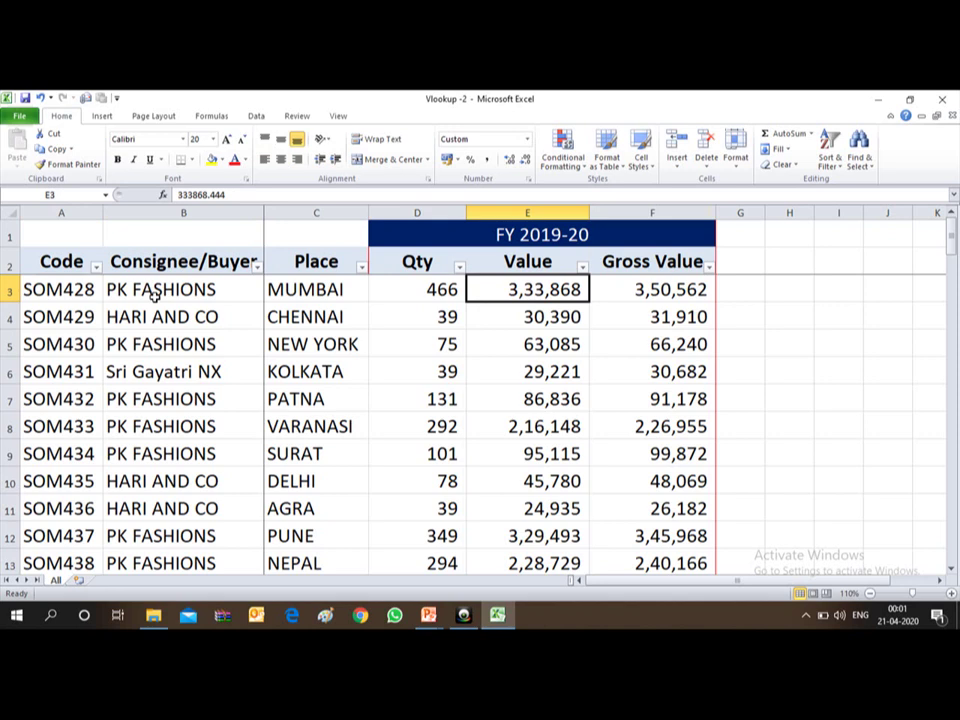
{"action": "key", "text": "Right"}
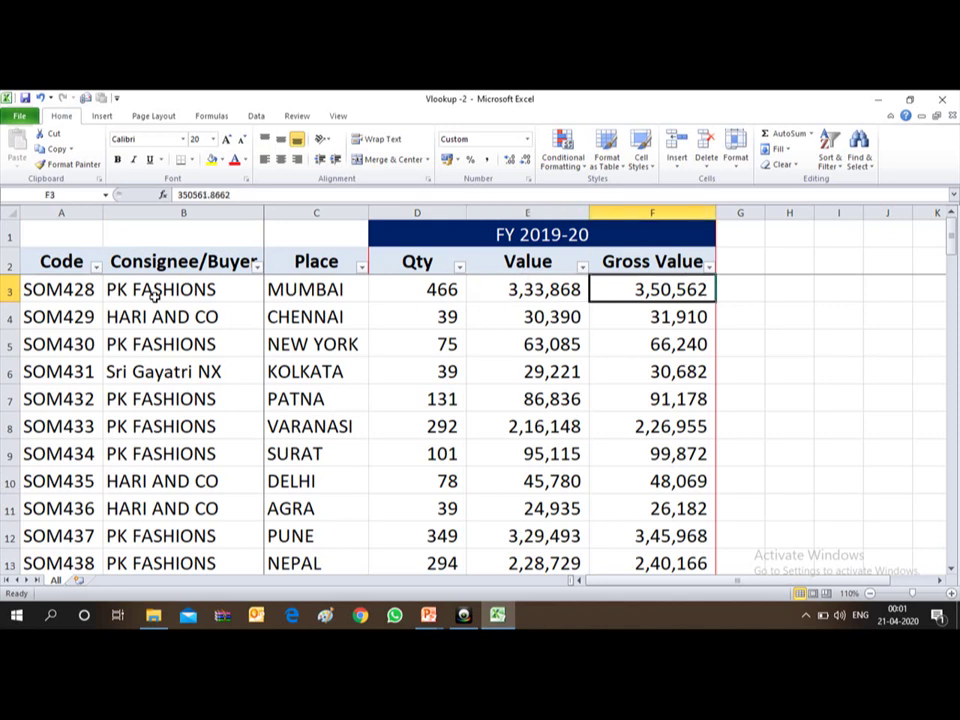
Back in Vlookup -1, copy the H3 lookup formula into the Gross Value cell I3
{"action": "key", "text": "alt+Tab"}
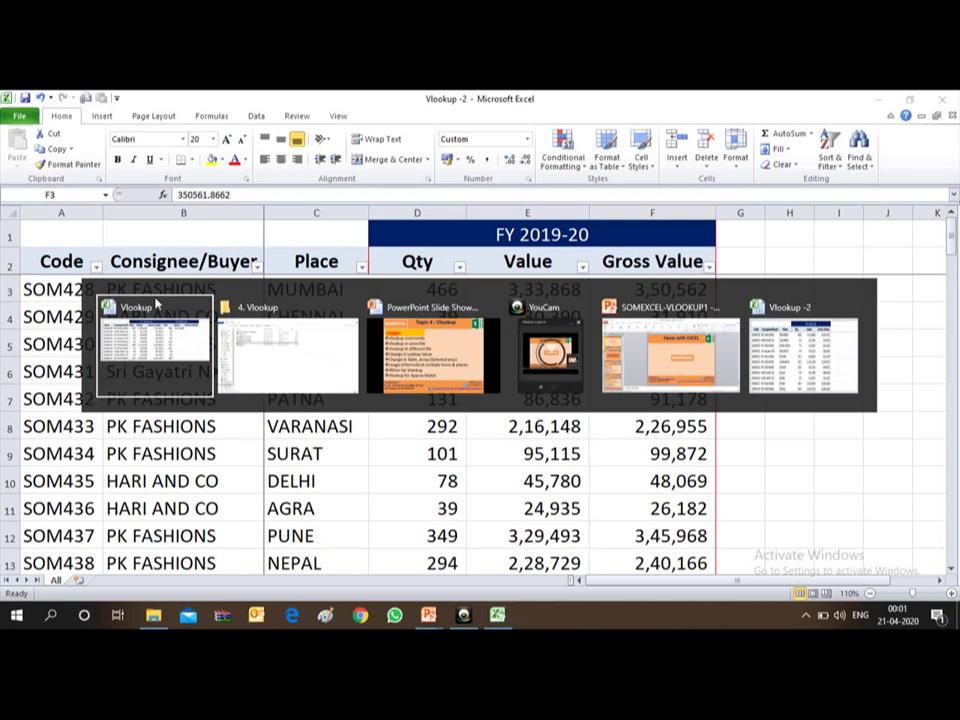
{"action": "left_click", "coordinate": [155, 303]}
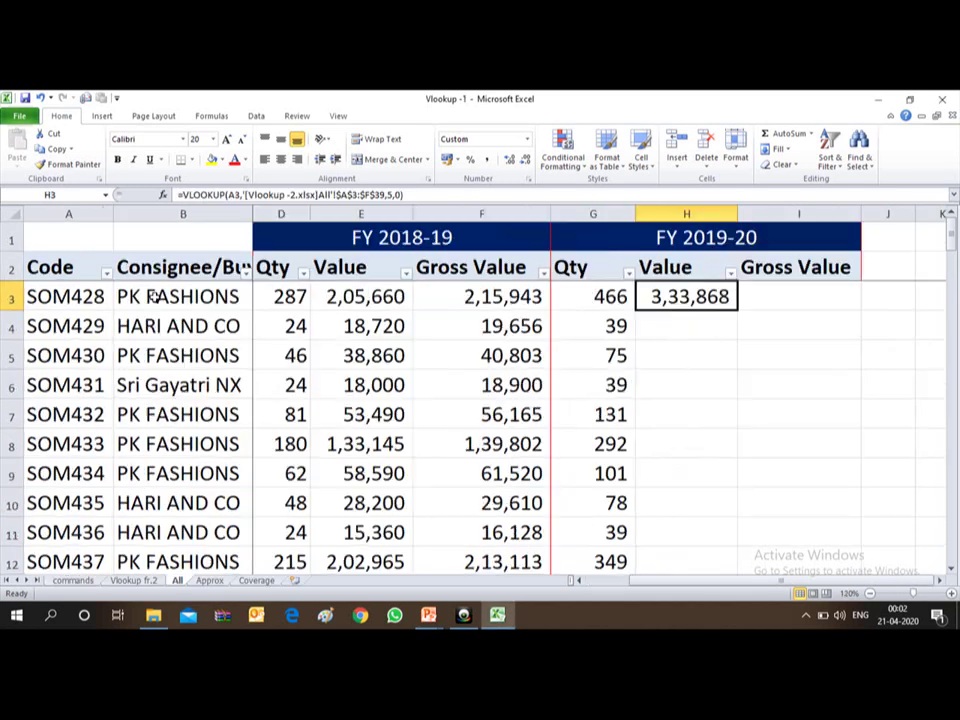
{"action": "key", "text": "ctrl+c"}
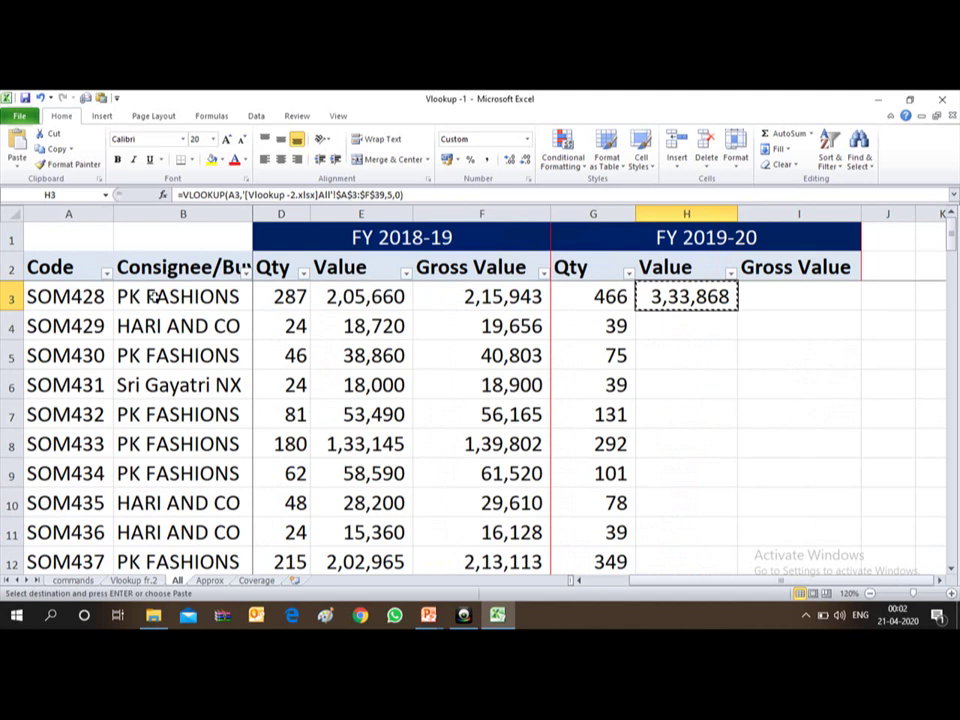
{"action": "key", "text": "Right"}
{"action": "key", "text": "Return"}
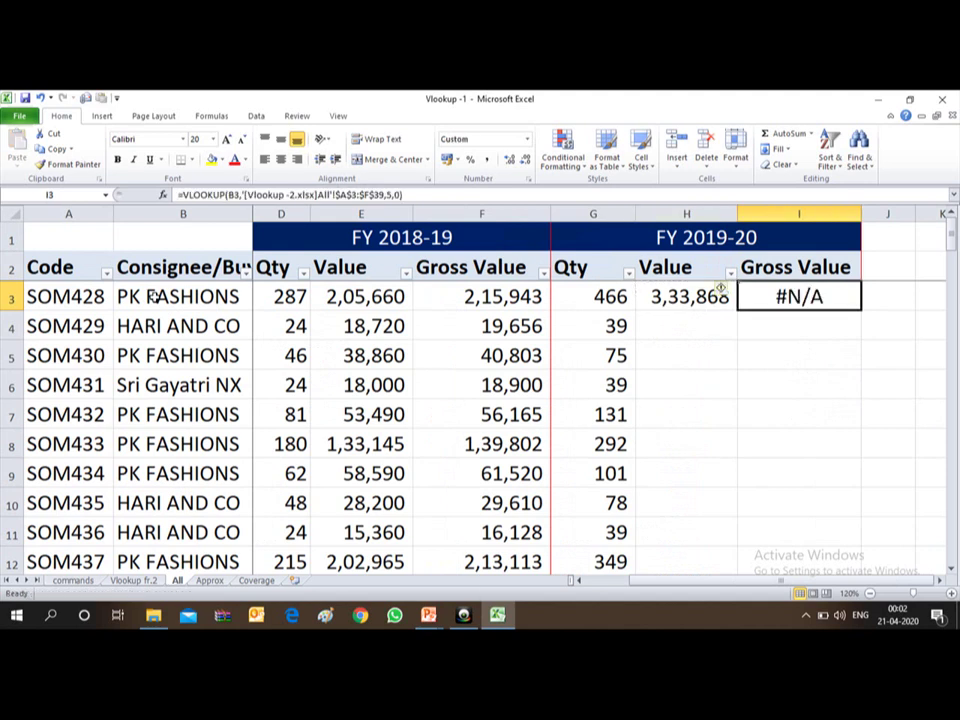
Edit I3's formula to look up A3 with column index 6, returning 3,50,562
{"action": "key", "text": "F2"}
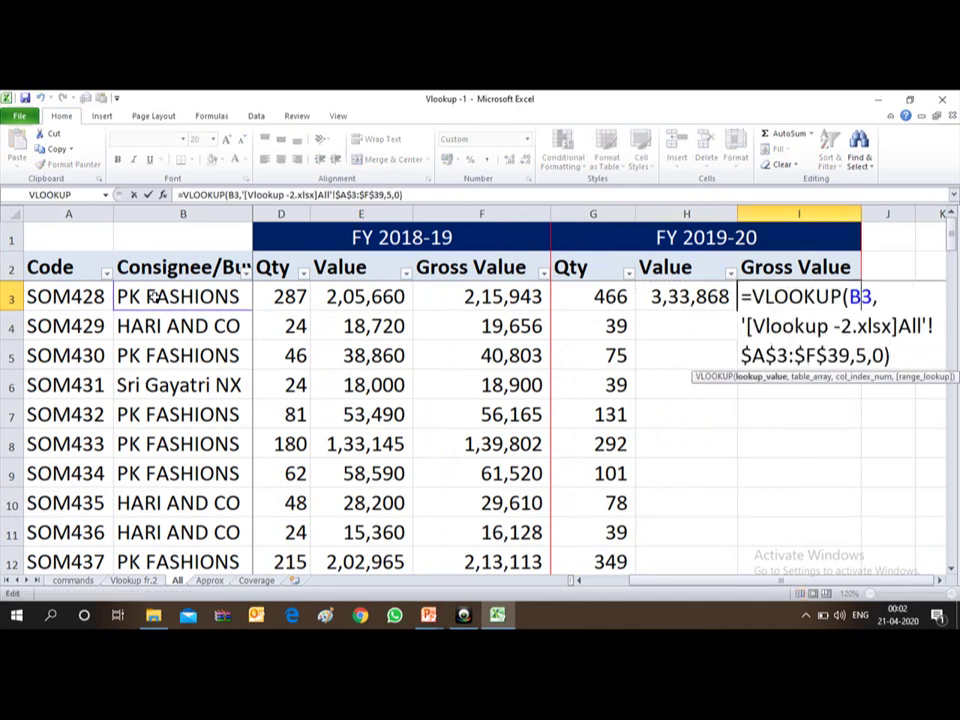
{"action": "key", "text": "BackSpace"}
{"action": "type", "text": "A"}
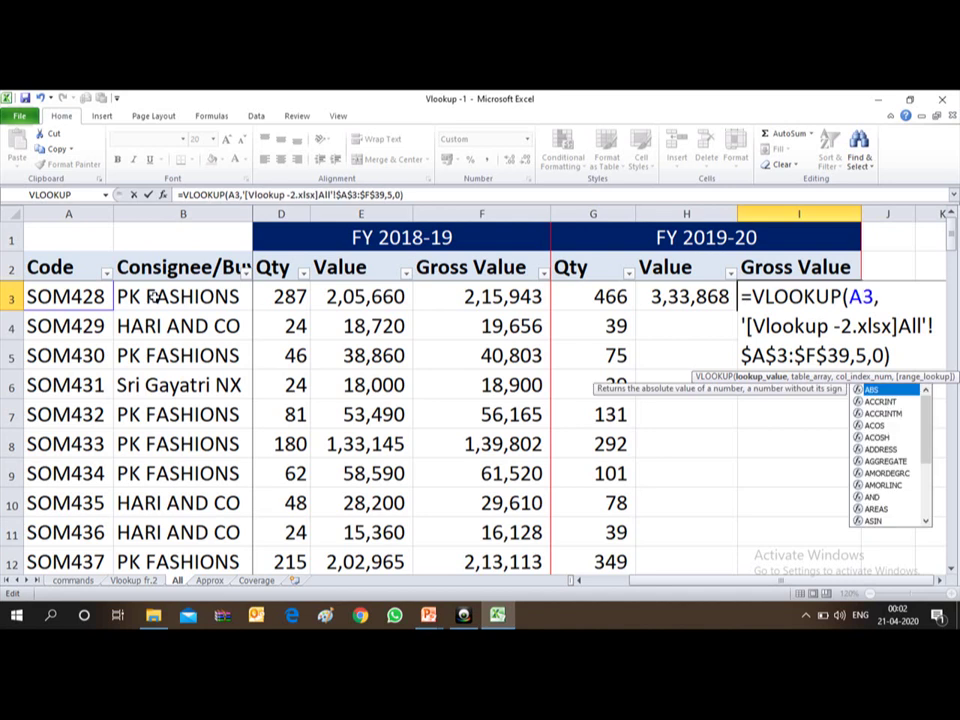
{"action": "key", "text": "Down"}
{"action": "key", "text": "Down"}
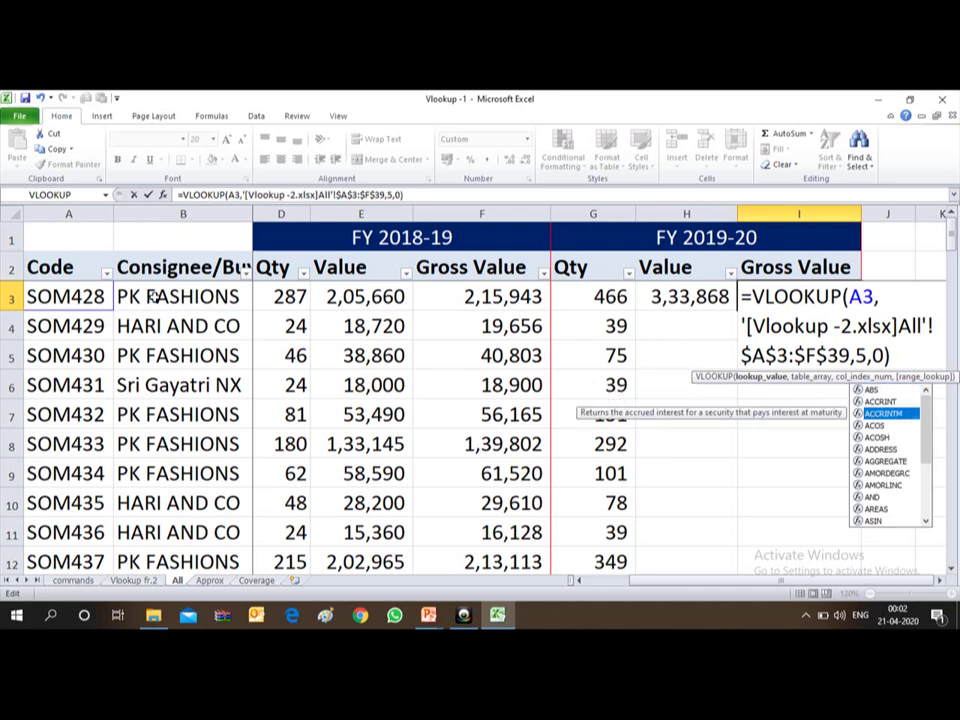
{"action": "key", "text": "Down"}
{"action": "key", "text": "Down"}
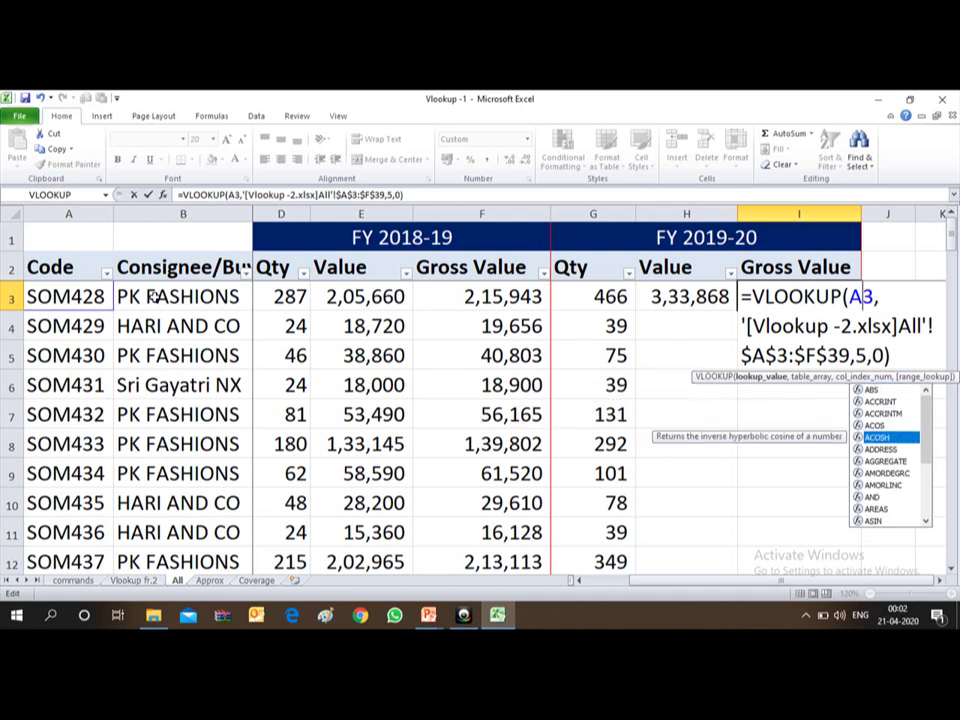
{"action": "left_click", "coordinate": [866, 355]}
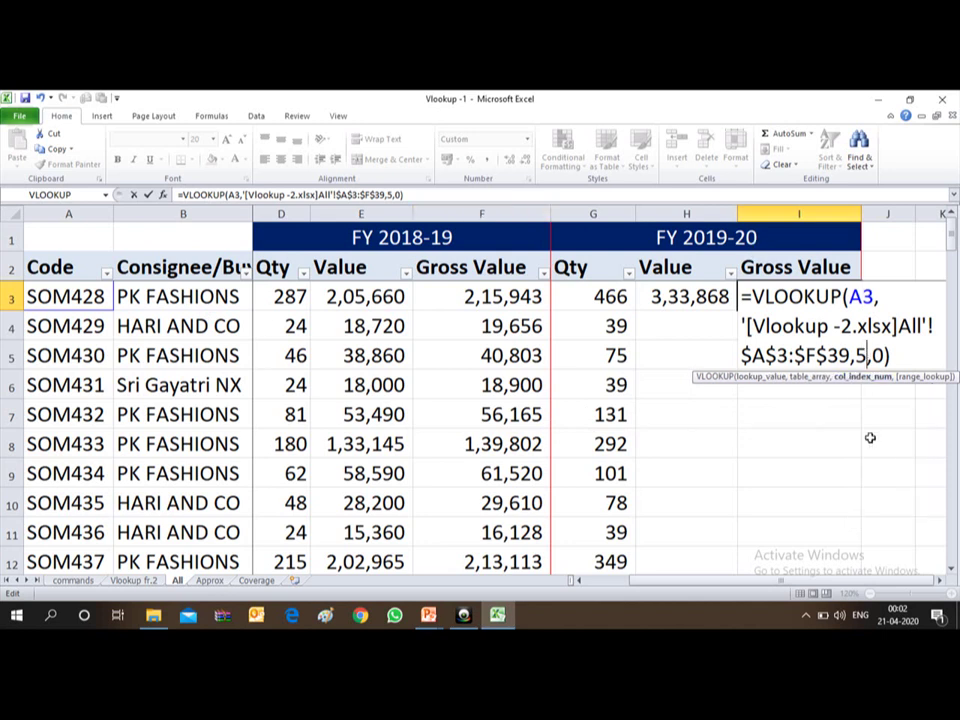
{"action": "key", "text": "BackSpace"}
{"action": "type", "text": "6"}
{"action": "key", "text": "Return"}
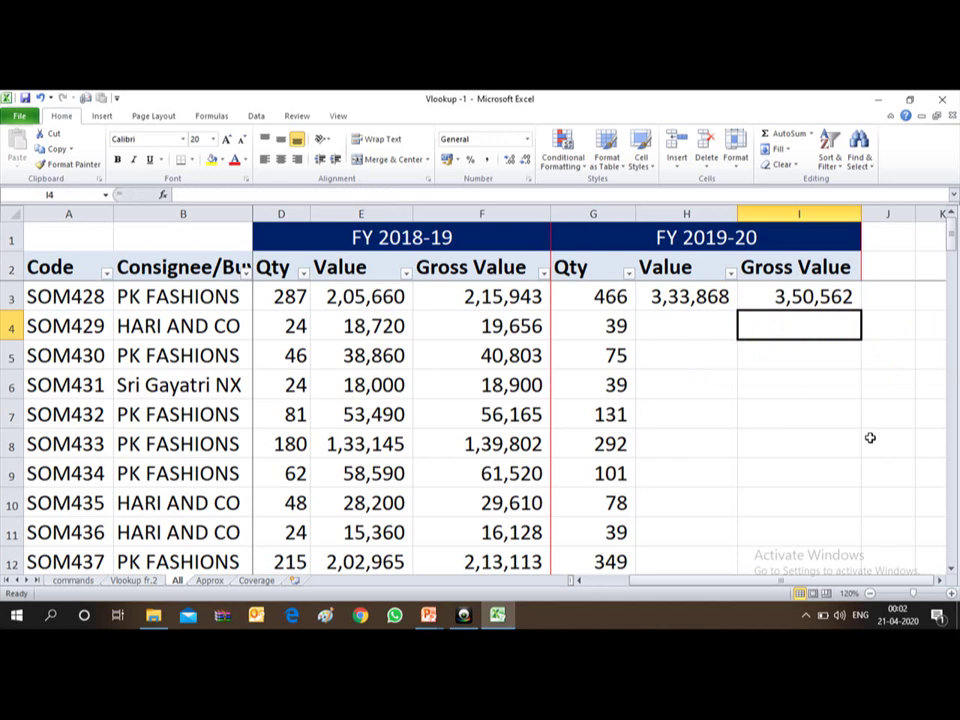
{"action": "key", "text": "Up"}
{"action": "key", "text": "Left"}
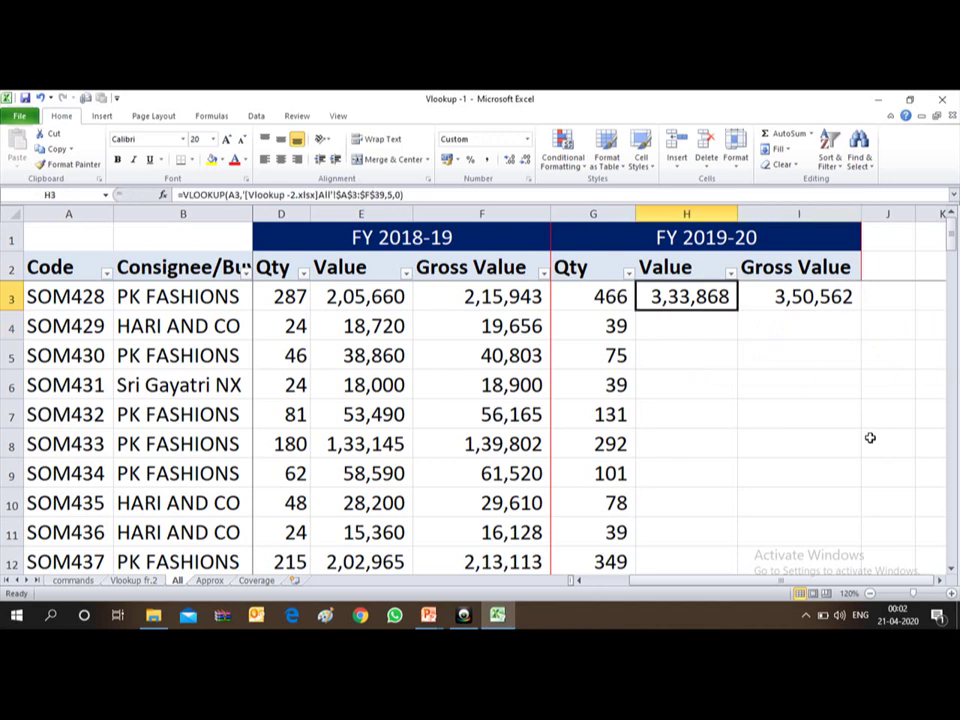
{"action": "key", "text": "alt+Tab"}
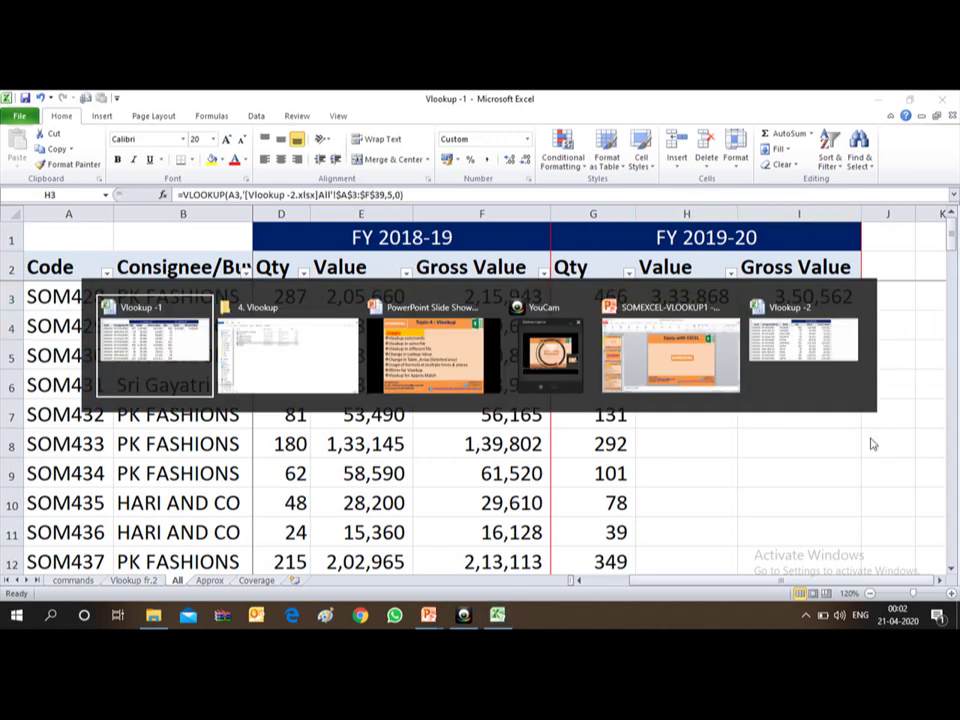
Check Vlookup -2 again, then return to Vlookup -1 and select H3:I3
{"action": "key", "text": "alt+shift+Tab"}
{"action": "key", "text": "alt+shift+Tab"}
{"action": "key", "text": "alt+shift+Tab"}
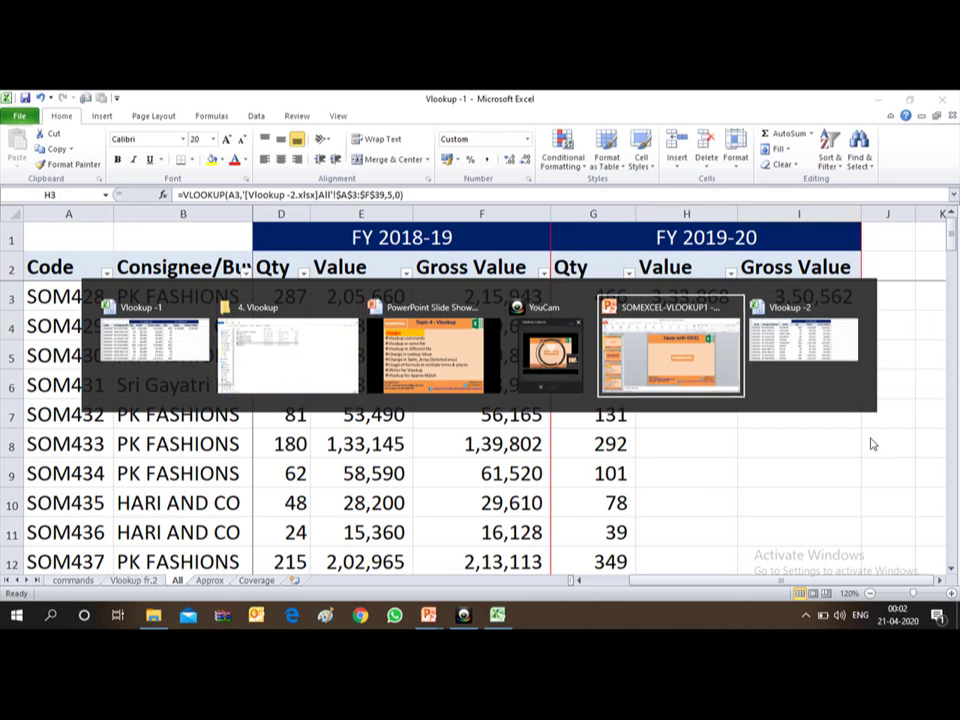
{"action": "key", "text": "alt+Tab"}
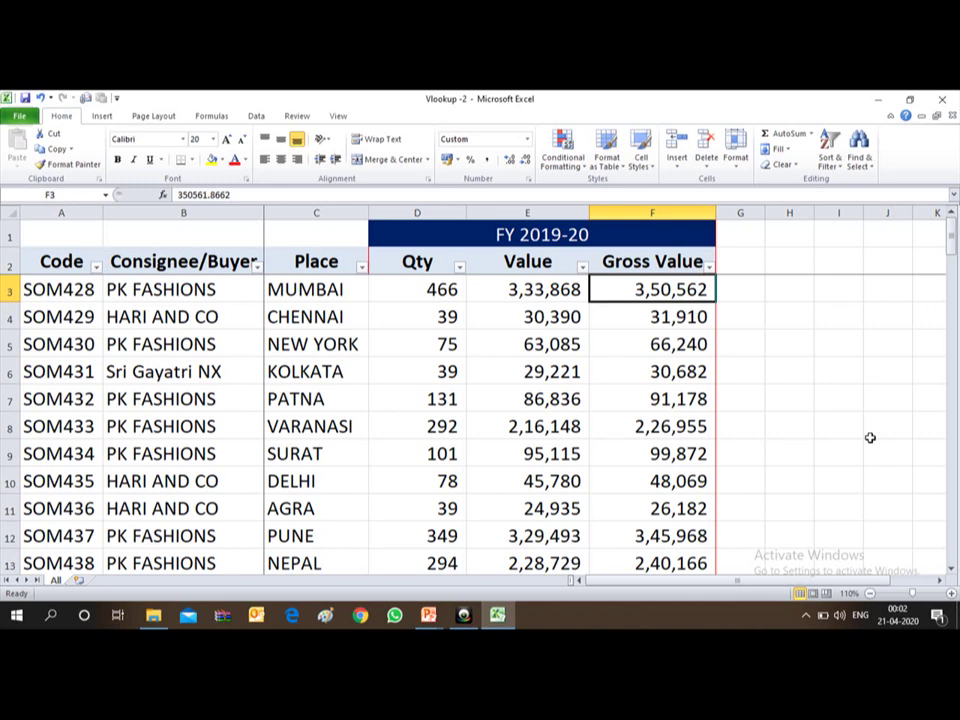
{"action": "key", "text": "alt+Tab"}
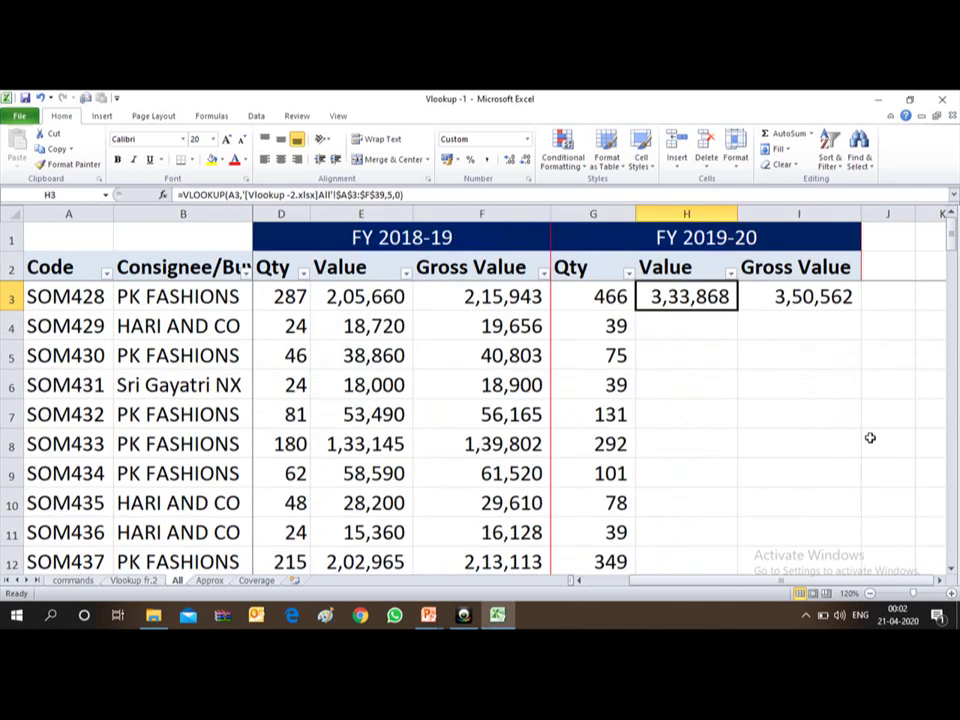
{"action": "key", "text": "shift+Right"}
Copy the H3:I3 Value and Gross Value formulas and check the data runs from row 3 to 39
{"action": "key", "text": "ctrl+c"}
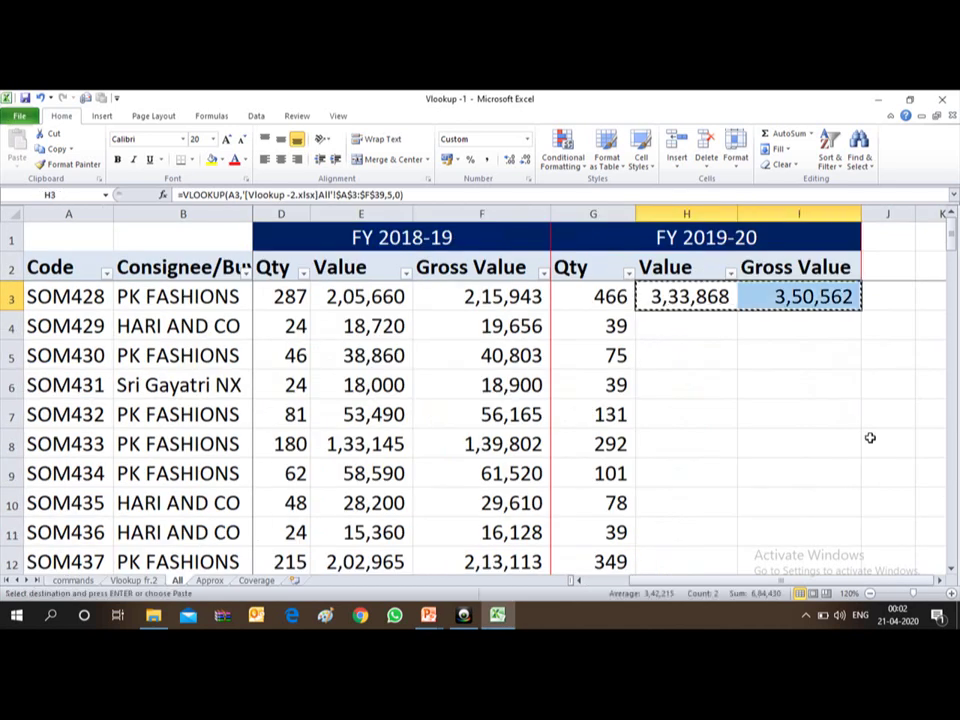
{"action": "key", "text": "Left"}
{"action": "key", "text": "ctrl+Down"}
{"action": "key", "text": "Down"}
{"action": "key", "text": "Up"}
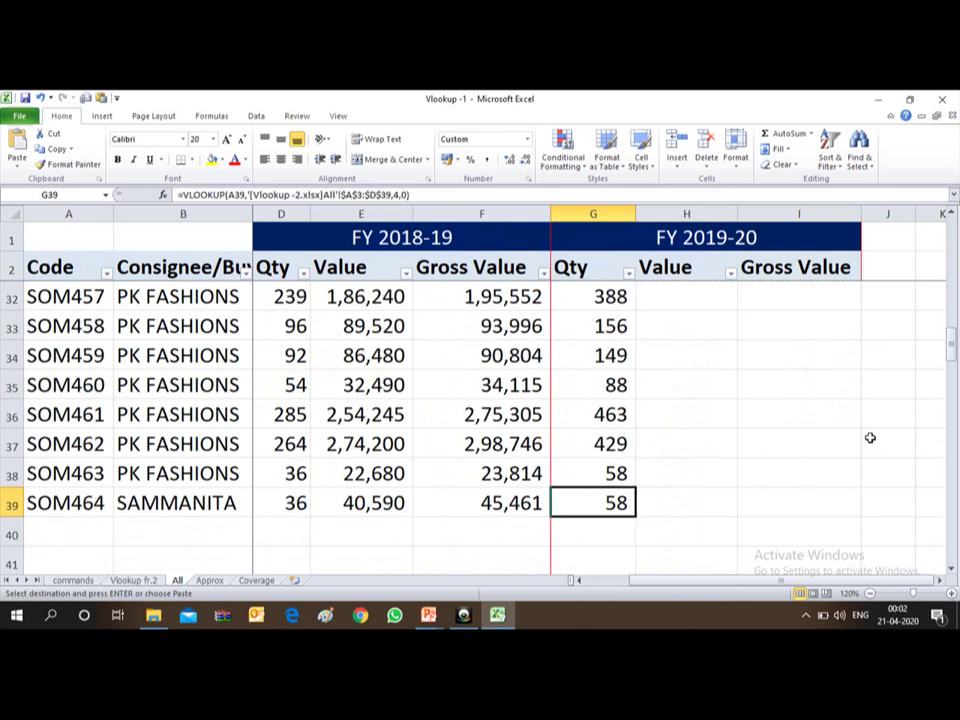
{"action": "key", "text": "Up"}
{"action": "key", "text": "ctrl+Up"}
{"action": "key", "text": "Down"}
{"action": "key", "text": "Down"}
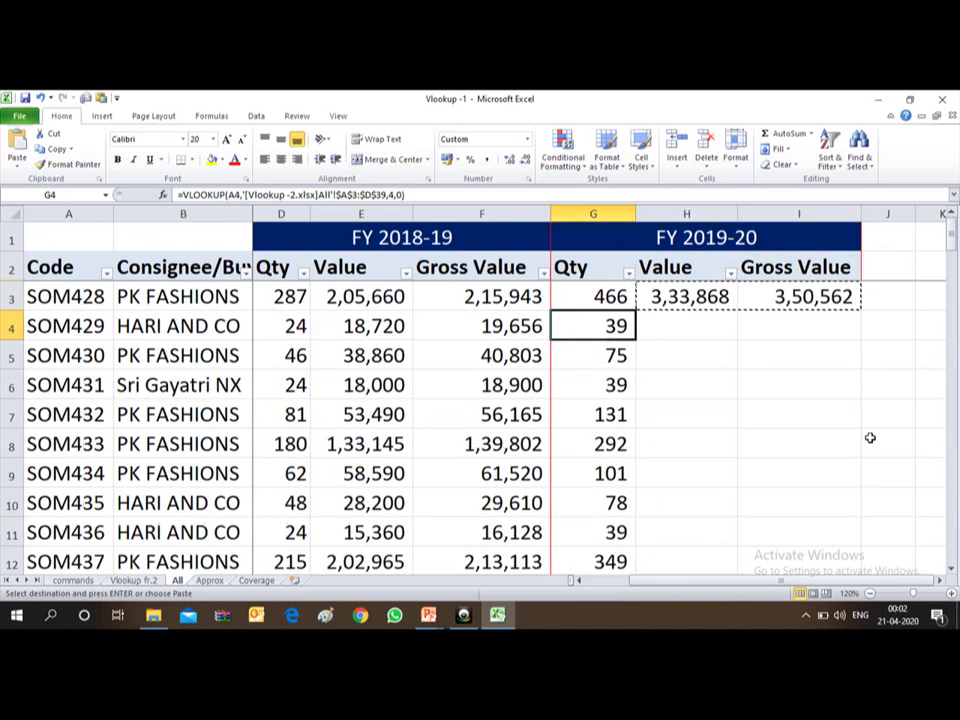
{"action": "key", "text": "Up"}
{"action": "key", "text": "Right"}
{"action": "key", "text": "shift+Right"}
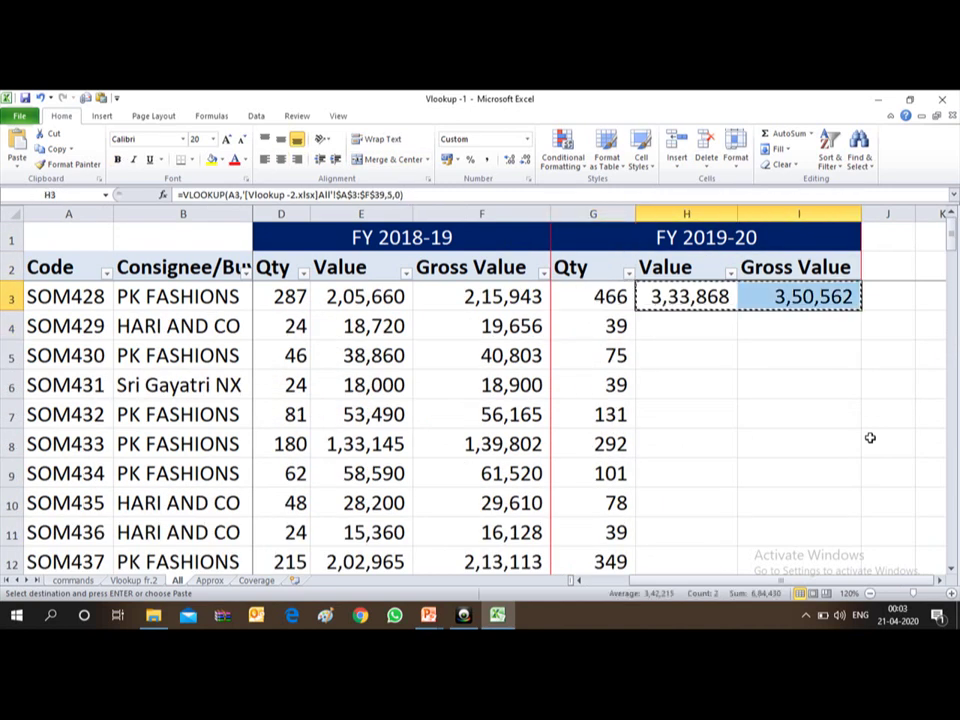
{"action": "key", "text": "Left"}
{"action": "key", "text": "Right"}
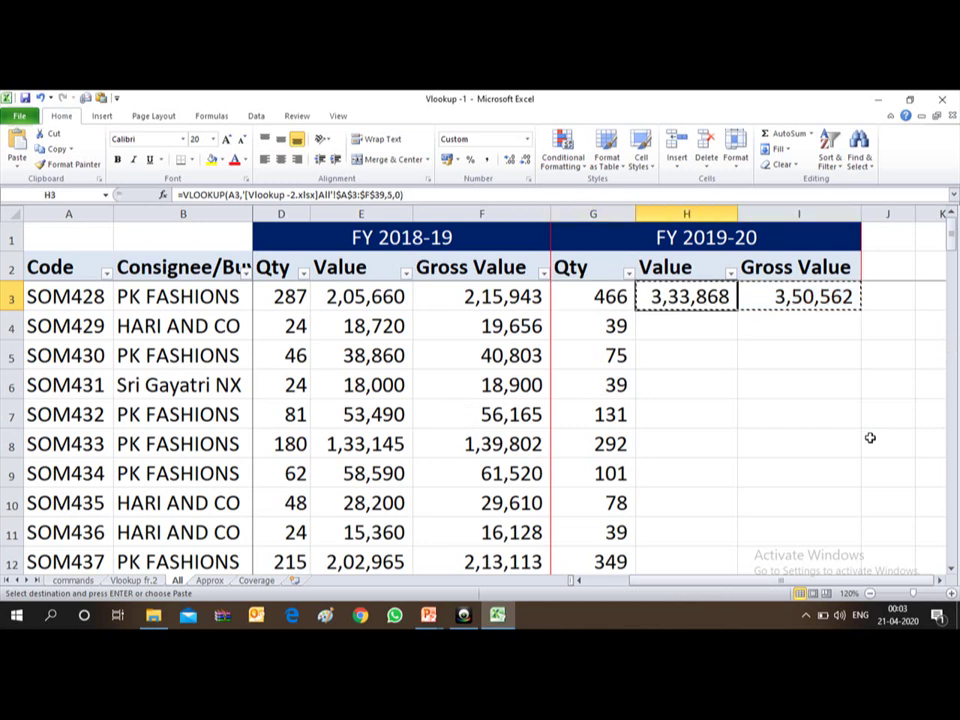
{"action": "key", "text": "Left"}
{"action": "key", "text": "Right"}
{"action": "key", "text": "Left"}
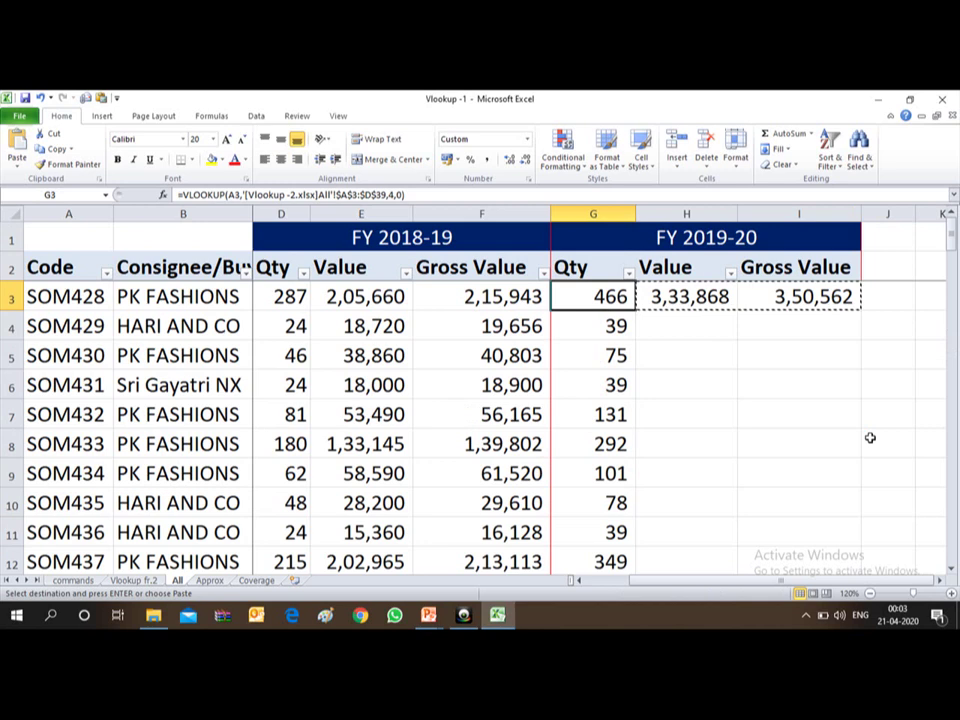
Paste the two lookup formulas down the Value and Gross Value columns through row 39
{"action": "key", "text": "ctrl+Down"}
{"action": "key", "text": "Down"}
{"action": "key", "text": "Up"}
{"action": "key", "text": "Up"}
{"action": "key", "text": "ctrl+Up"}
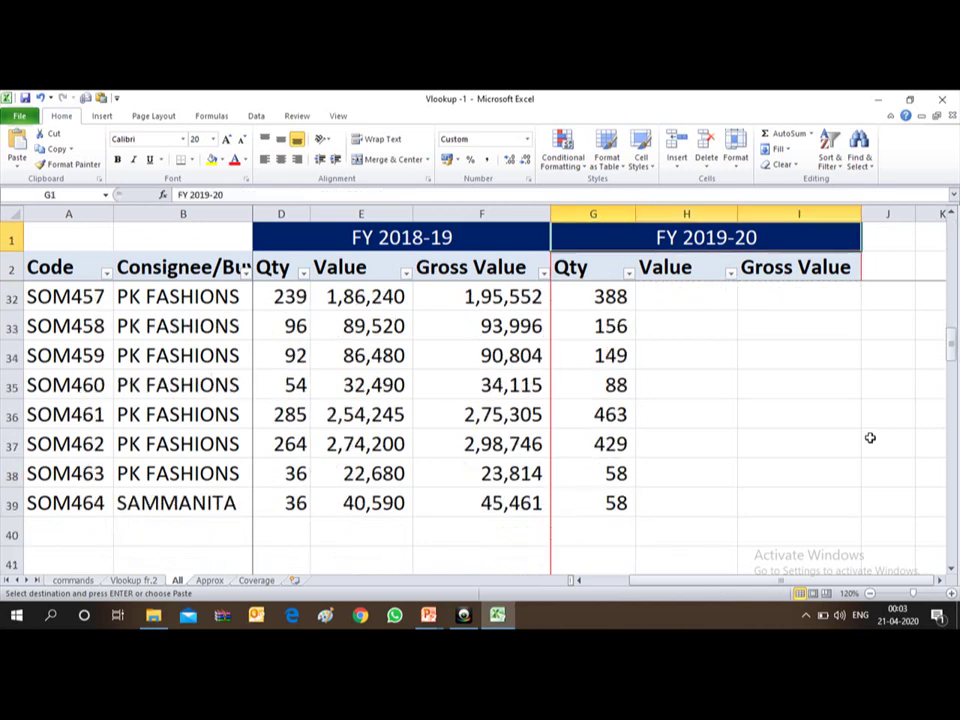
{"action": "key", "text": "Down"}
{"action": "key", "text": "Down"}
{"action": "key", "text": "Right"}
{"action": "key", "text": "Right"}
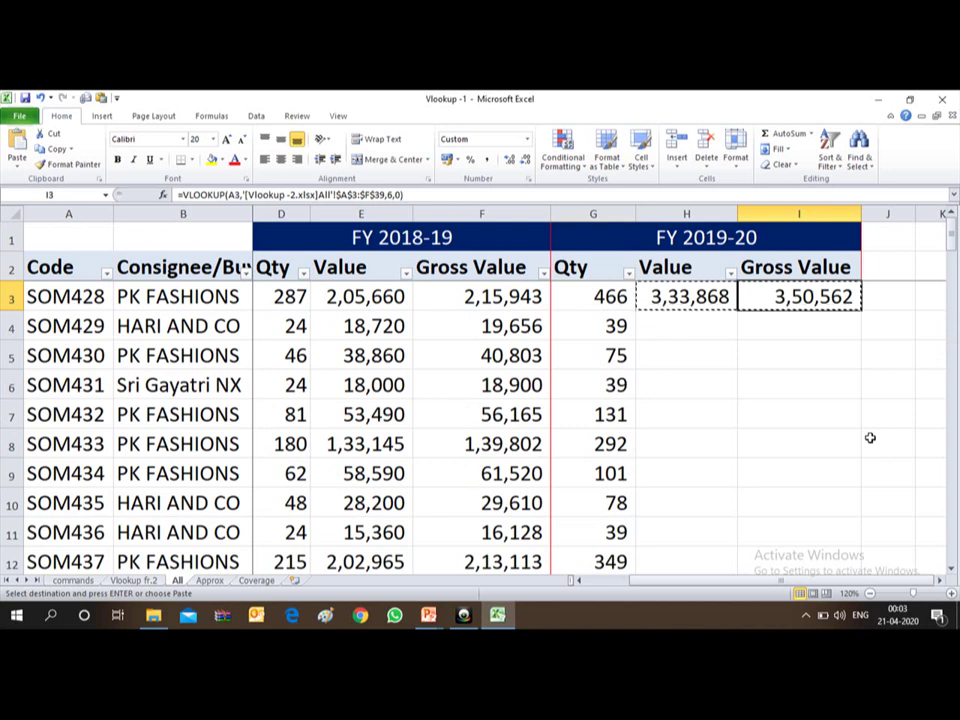
{"action": "key", "text": "Left"}
{"action": "key", "text": "Left"}
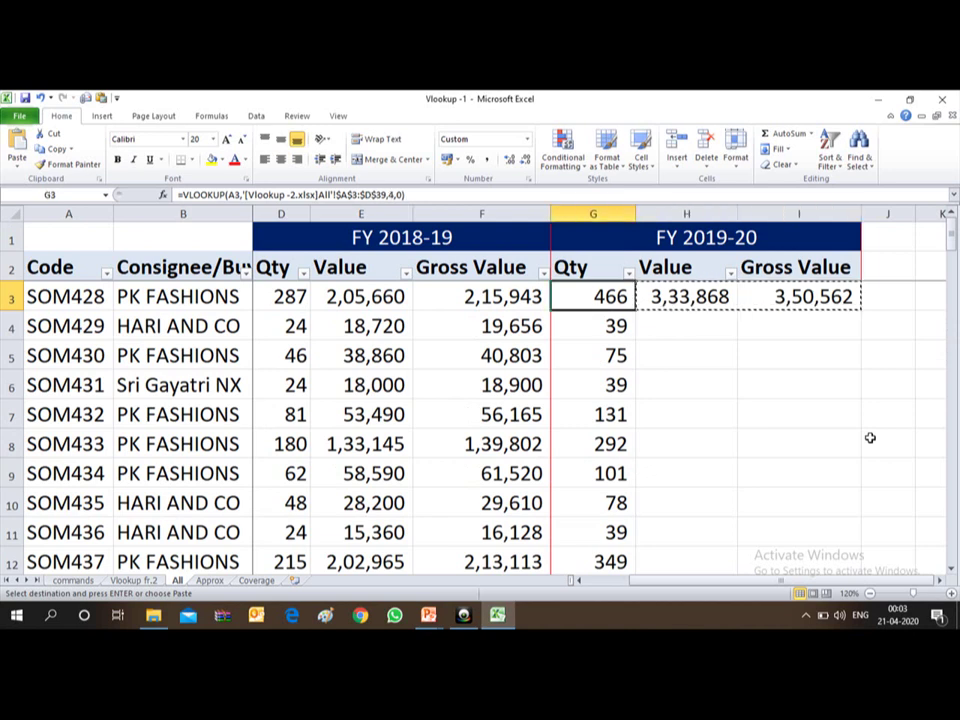
{"action": "key", "text": "Right"}
{"action": "key", "text": "Left"}
{"action": "key", "text": "ctrl+Down"}
{"action": "key", "text": "ctrl+Up"}
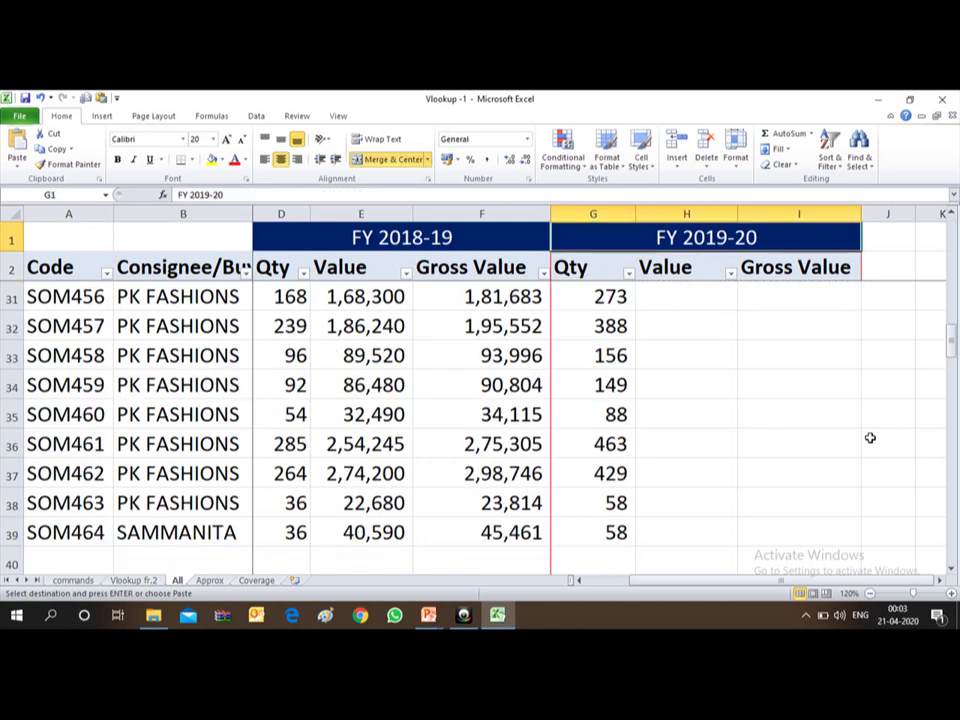
{"action": "key", "text": "Down"}
{"action": "key", "text": "Down"}
{"action": "key", "text": "Down"}
{"action": "key", "text": "ctrl+Down"}
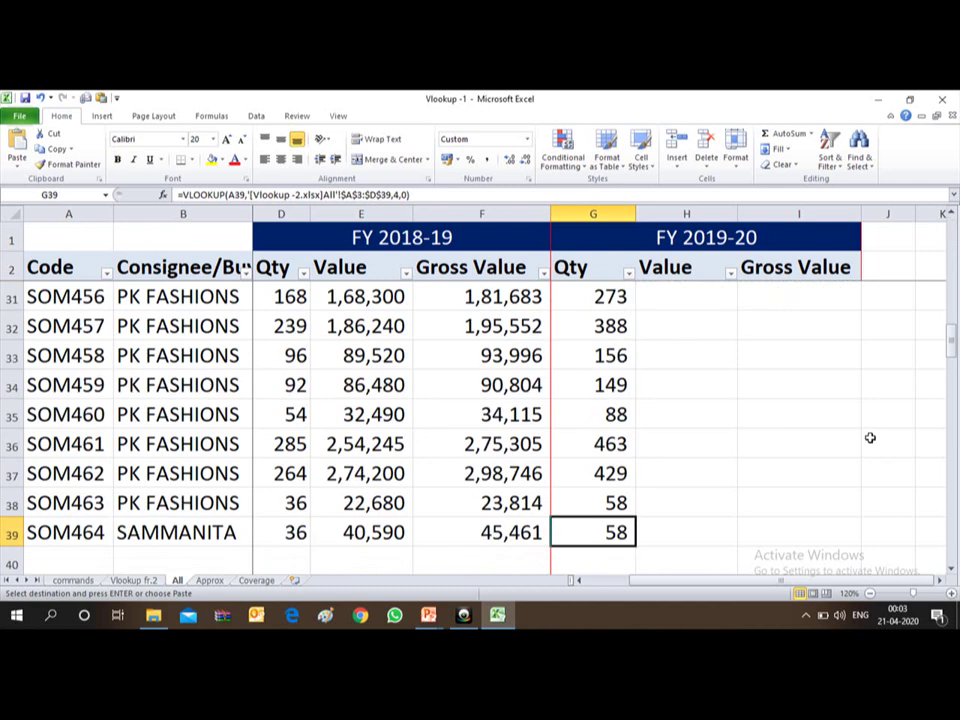
{"action": "key", "text": "Down"}
{"action": "key", "text": "Up"}
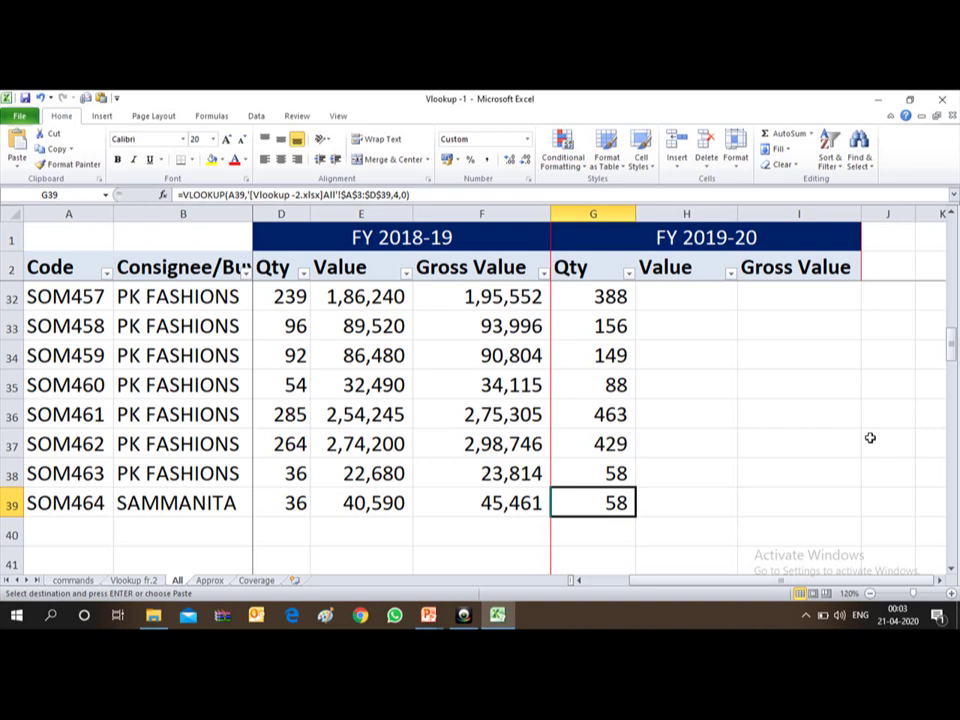
{"action": "key", "text": "Right"}
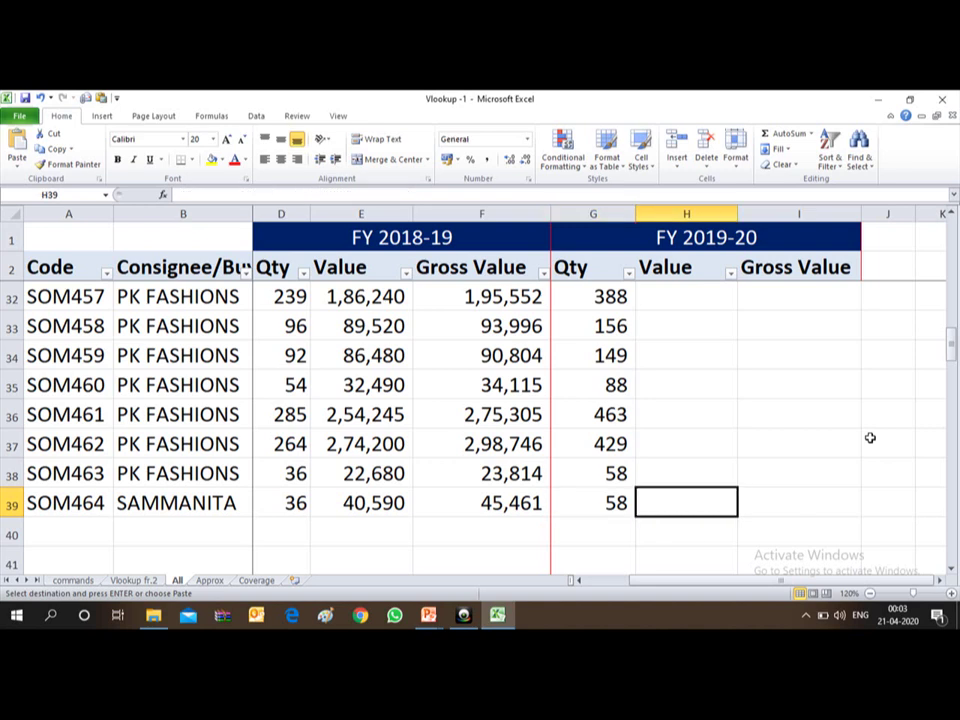
{"action": "key", "text": "ctrl+shift+Up"}
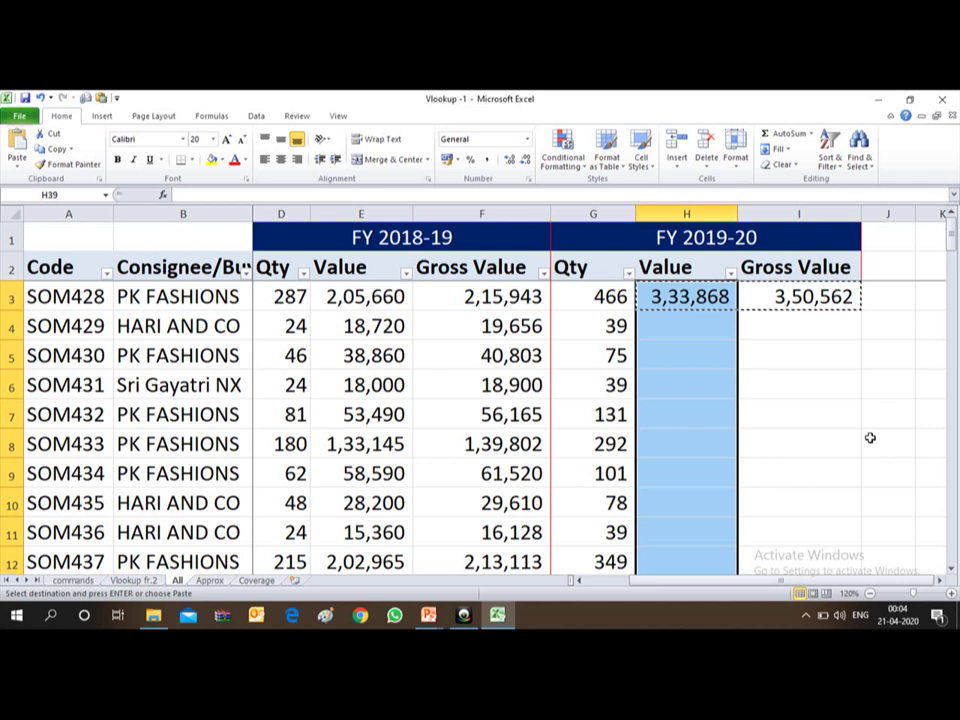
{"action": "key", "text": "Return"}
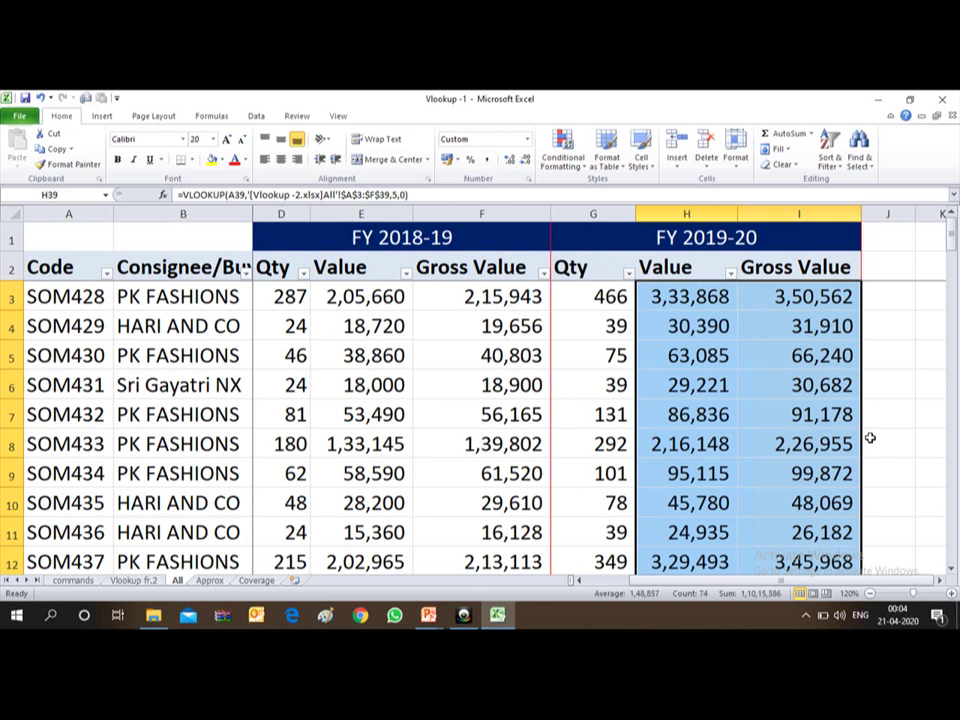
Review the filled results, ending with 65,894 and 73,801 for SOM464, and select the Value column
{"action": "key", "text": "Down"}
{"action": "key", "text": "Down"}
{"action": "key", "text": "Down"}
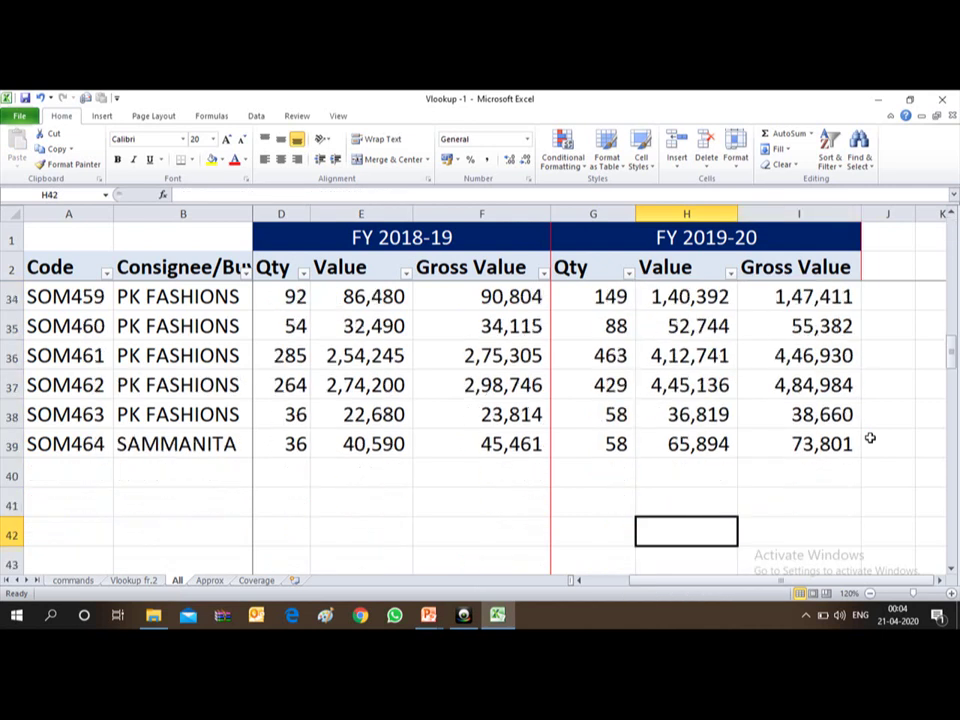
{"action": "key", "text": "Up"}
{"action": "key", "text": "Up"}
{"action": "key", "text": "Up"}
{"action": "key", "text": "Down"}
{"action": "key", "text": "Down"}
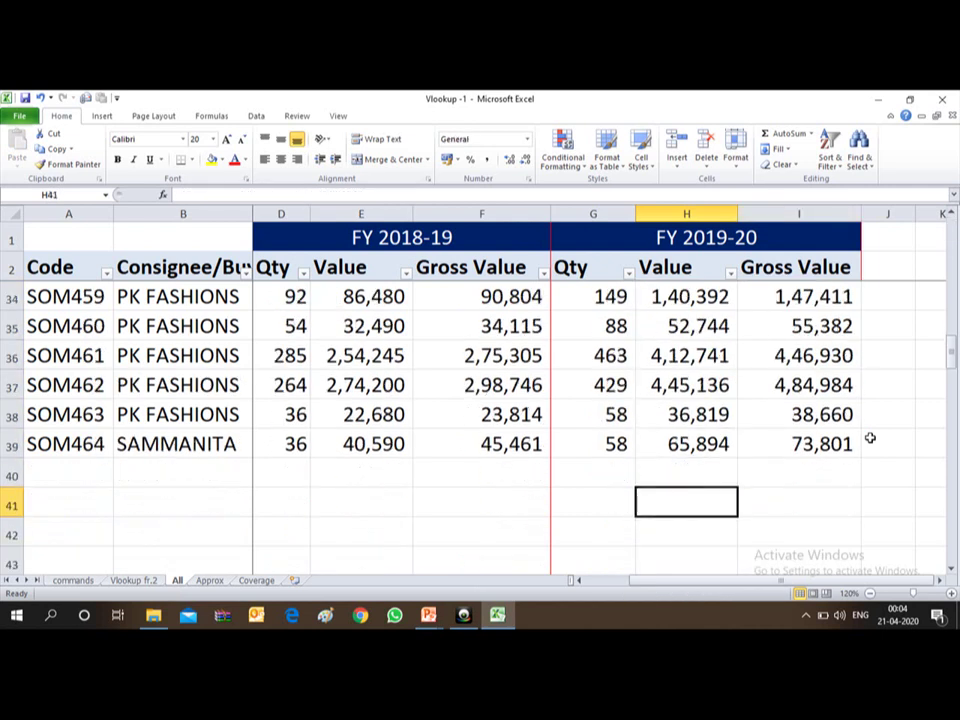
{"action": "key", "text": "Up"}
{"action": "key", "text": "Up"}
{"action": "key", "text": "ctrl+Up"}
{"action": "key", "text": "Down"}
{"action": "key", "text": "Down"}
{"action": "key", "text": "Down"}
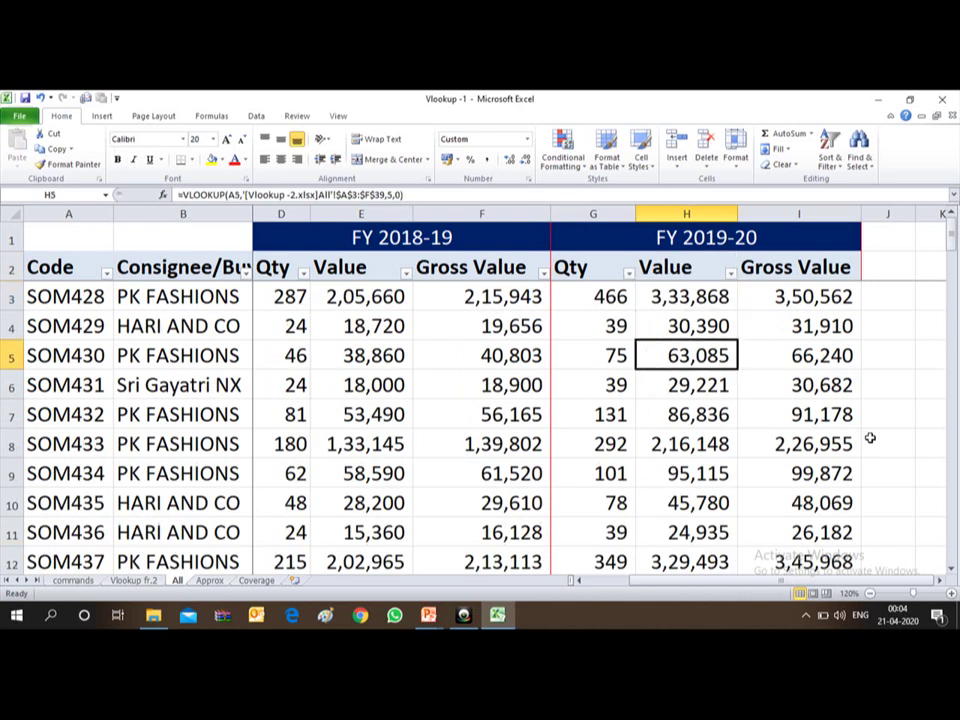
{"action": "key", "text": "Up"}
{"action": "key", "text": "Up"}
{"action": "key", "text": "ctrl+shift+Down"}
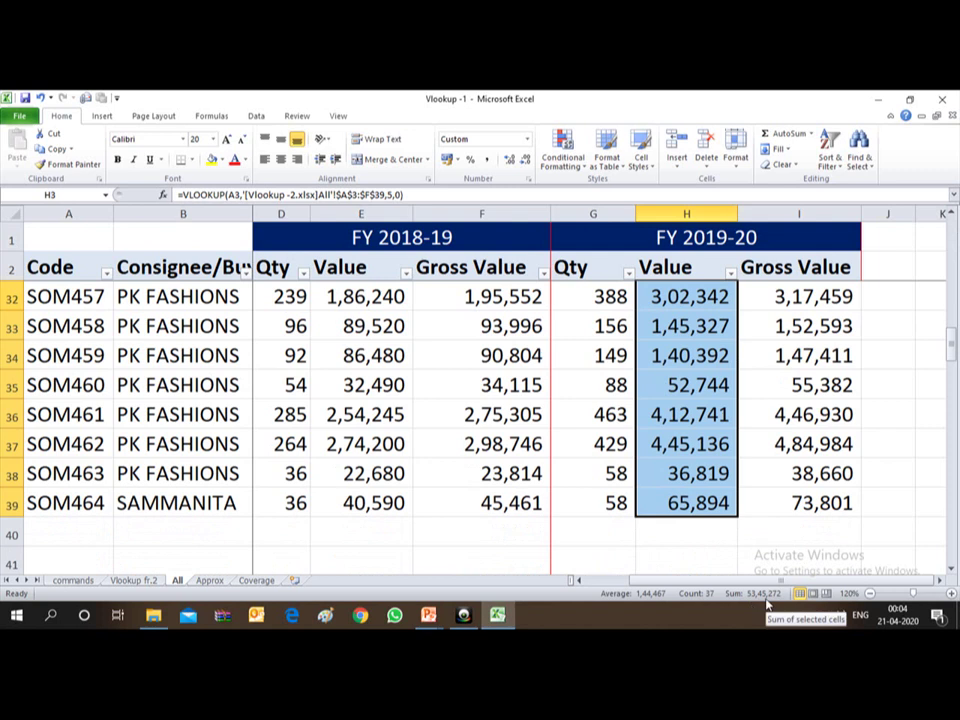
Check the column sums of Value and Gross Value in the Vlookup -2 workbook
{"action": "key", "text": "alt+Tab"}
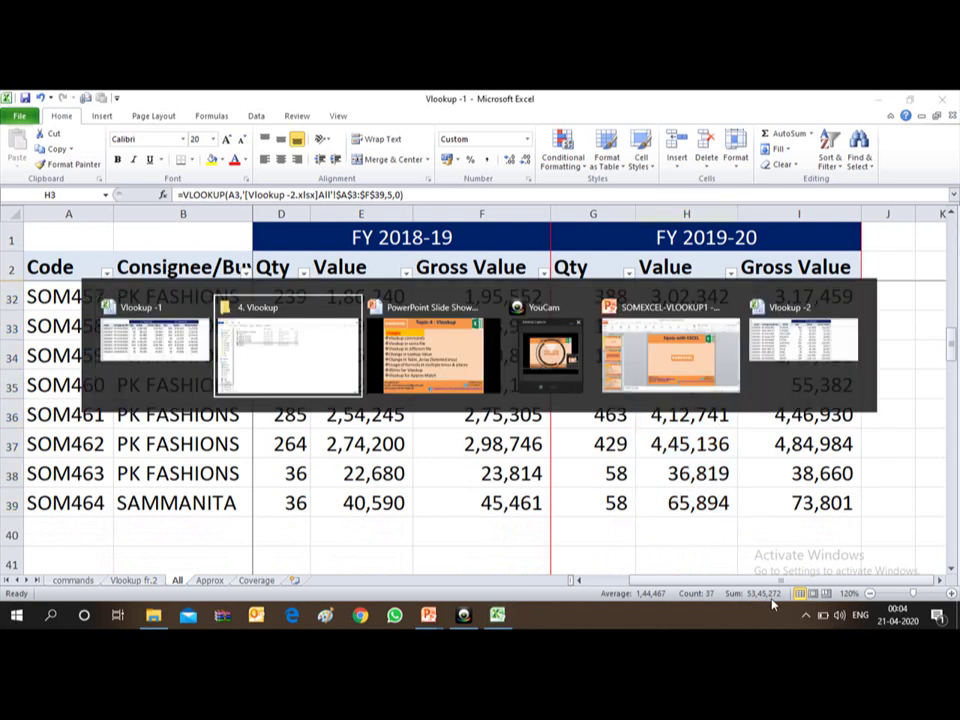
{"action": "key", "text": "alt+Tab"}
{"action": "key", "text": "alt+Tab"}
{"action": "key", "text": "alt+Tab"}
{"action": "key", "text": "alt+Tab"}
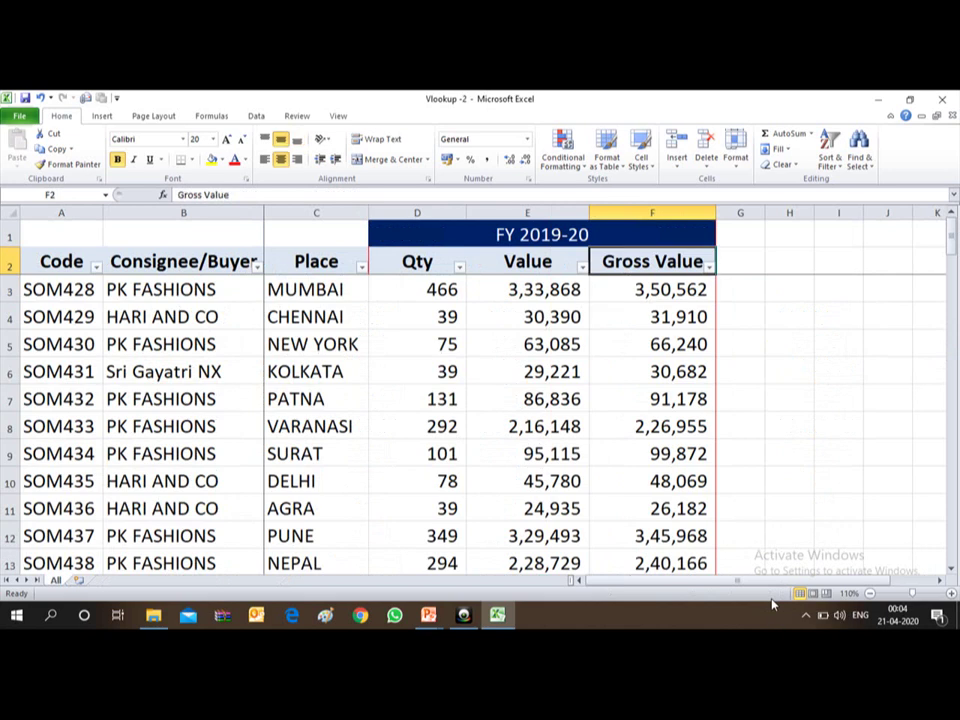
{"action": "key", "text": "Down"}
{"action": "key", "text": "Left"}
{"action": "key", "text": "ctrl+shift+Down"}
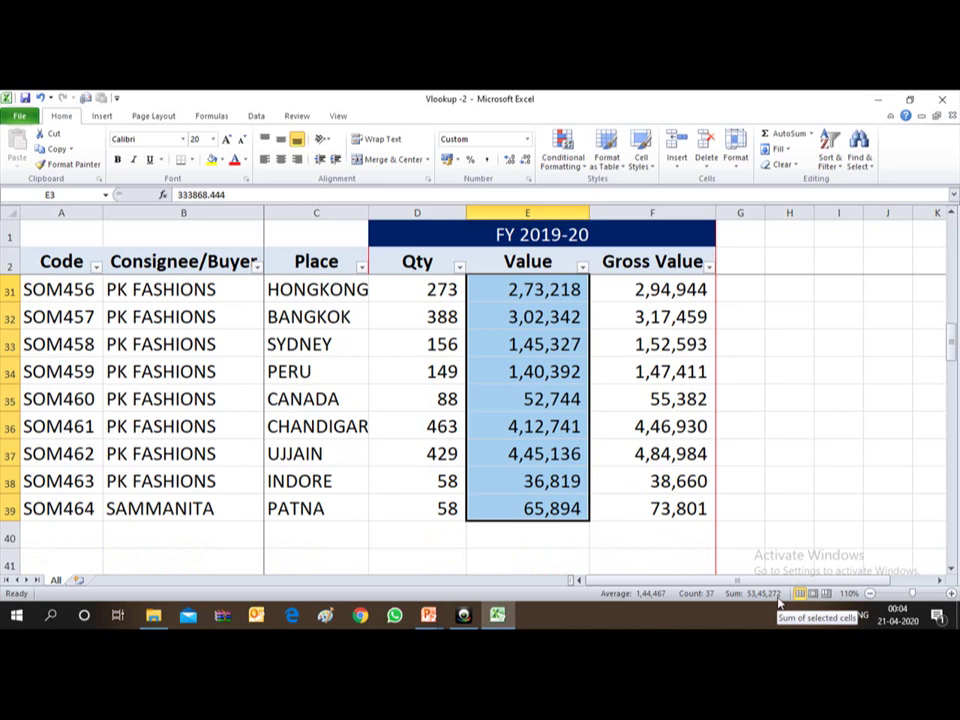
{"action": "key", "text": "ctrl+shift+Up"}
{"action": "key", "text": "Right"}
{"action": "key", "text": "ctrl+shift+Down"}
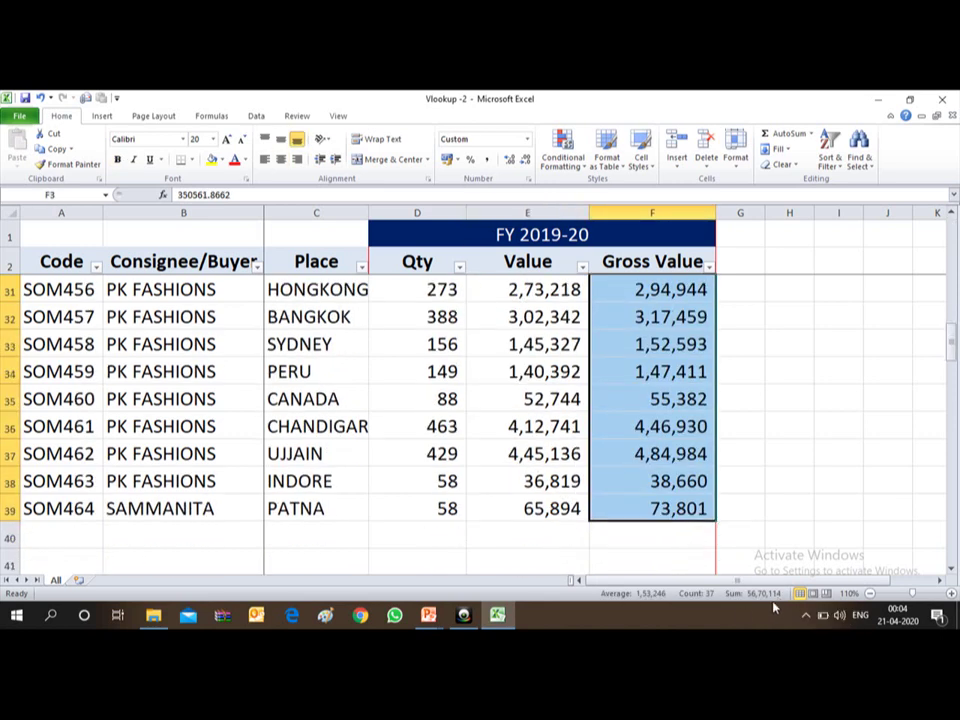
Back in Vlookup -1, compare the Gross Value sum and inspect the row 3 Qty, Value and Gross Value formulas
{"action": "key", "text": "alt+Tab"}
{"action": "key", "text": "ctrl+Up"}
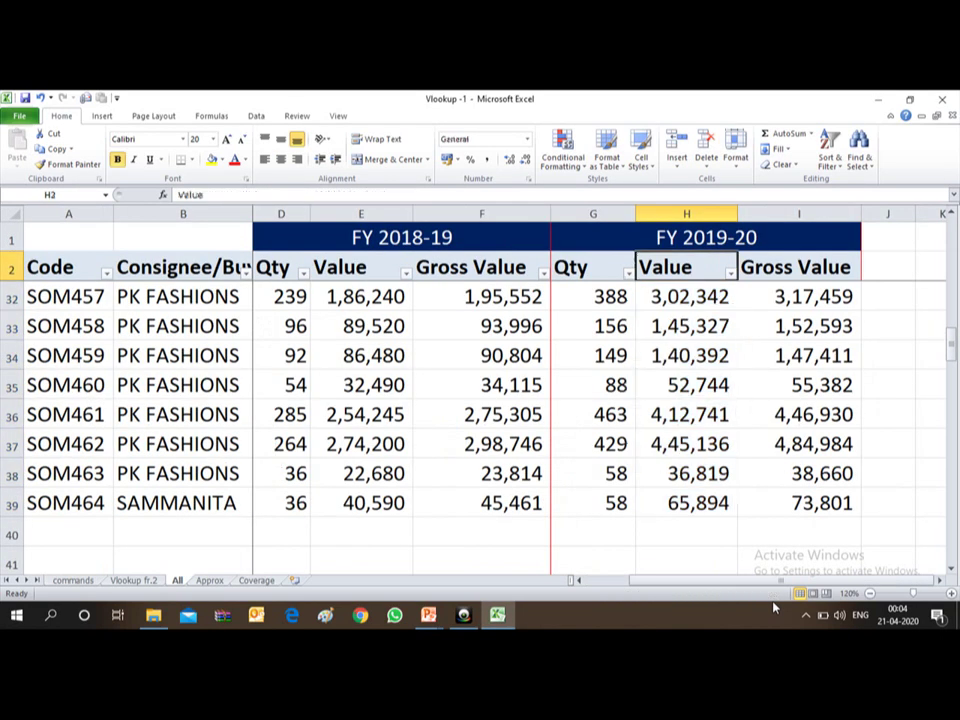
{"action": "key", "text": "Down"}
{"action": "key", "text": "Right"}
{"action": "key", "text": "ctrl+shift+Down"}
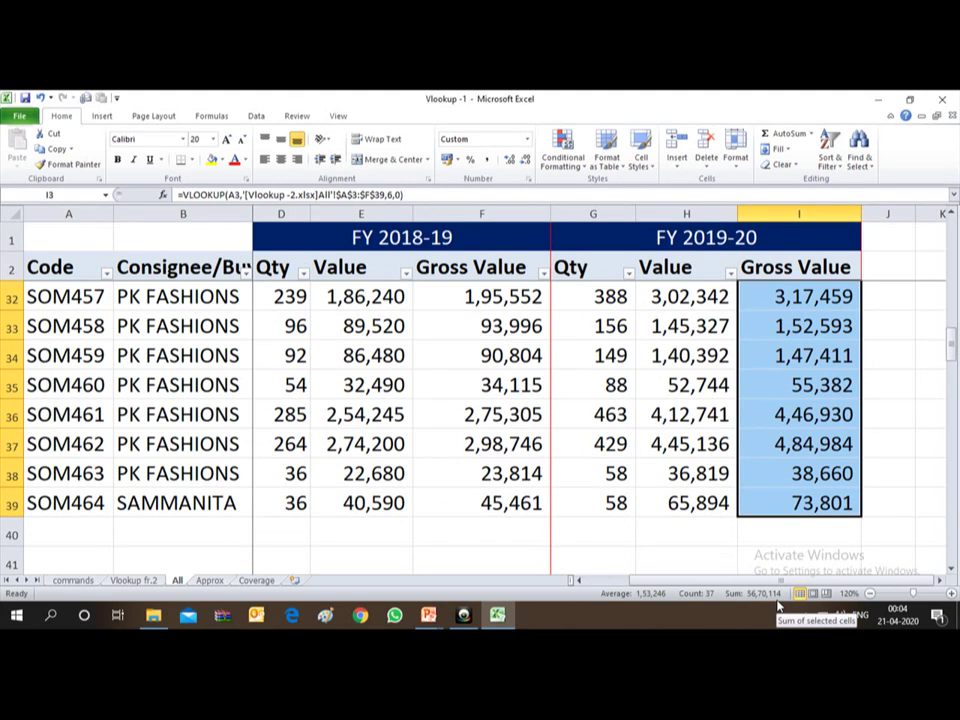
{"action": "key", "text": "Up"}
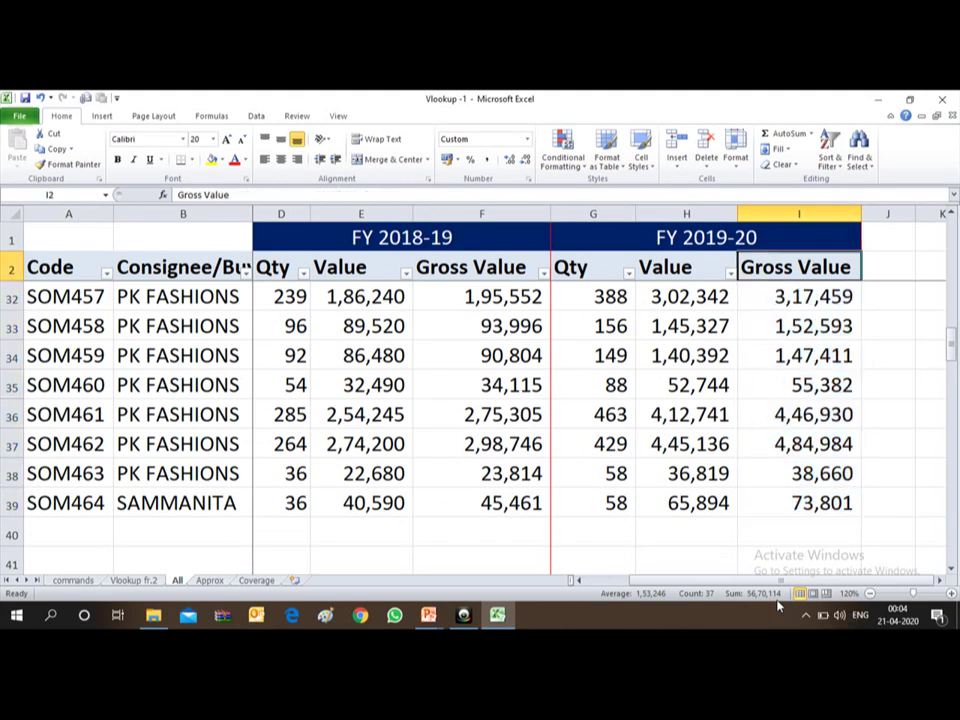
{"action": "key", "text": "Down"}
{"action": "key", "text": "Down"}
{"action": "key", "text": "Down"}
{"action": "key", "text": "Up"}
{"action": "key", "text": "Up"}
{"action": "key", "text": "Up"}
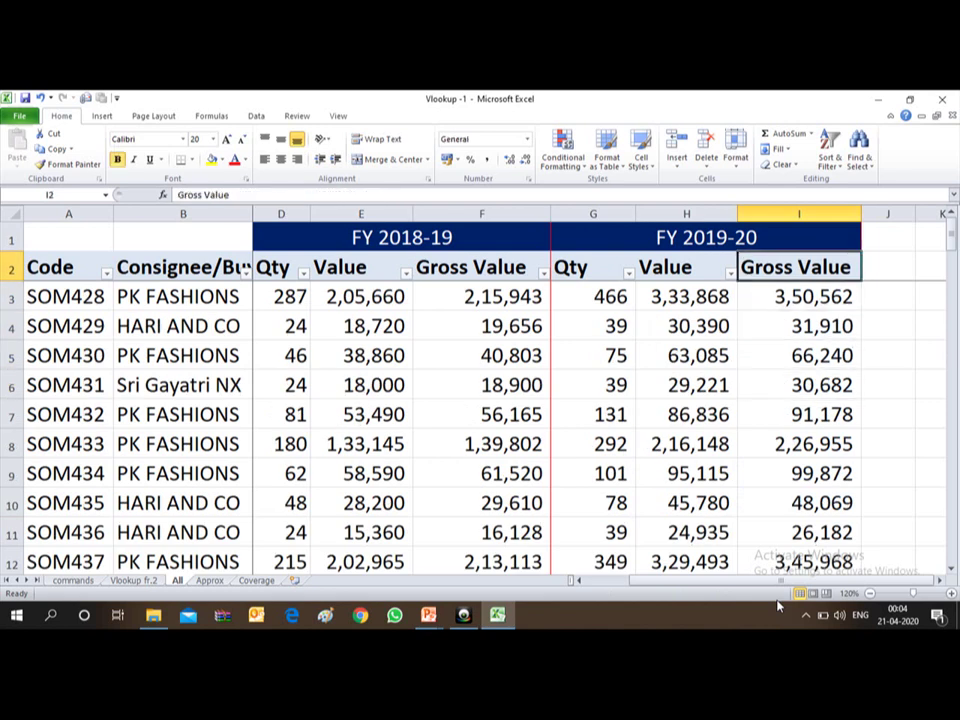
{"action": "key", "text": "Down"}
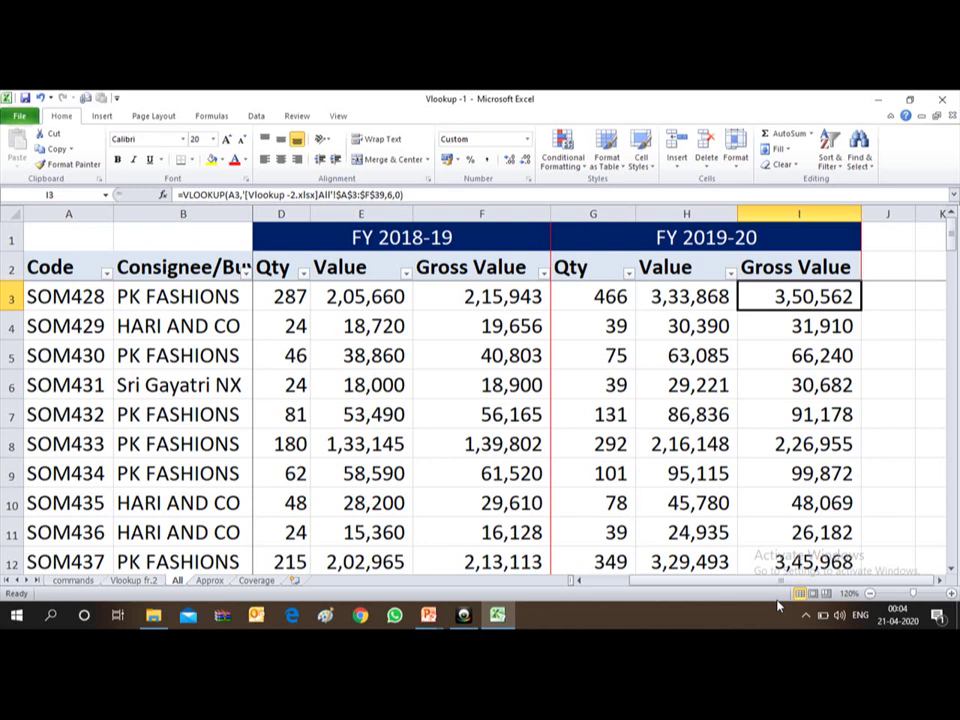
{"action": "key", "text": "Left"}
{"action": "key", "text": "Left"}
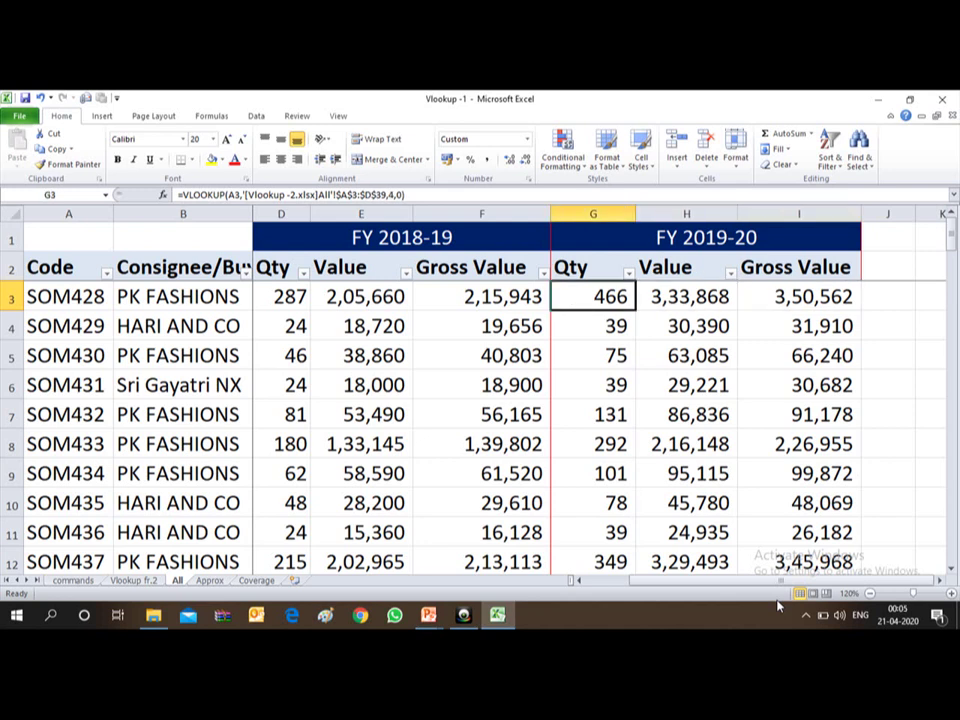
{"action": "key", "text": "Right"}
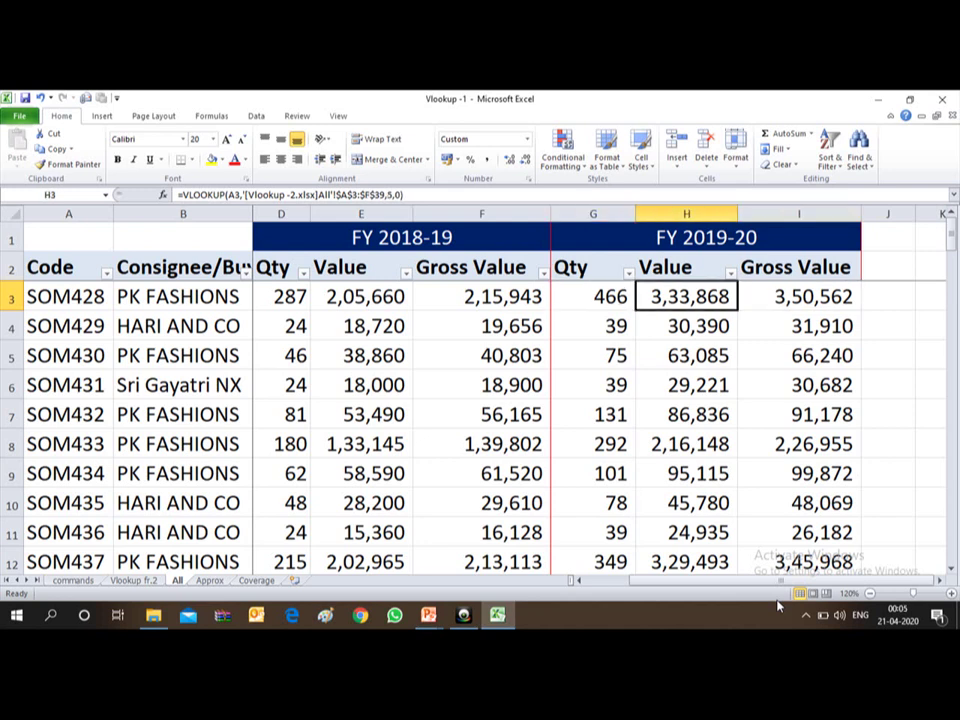
{"action": "key", "text": "Right"}
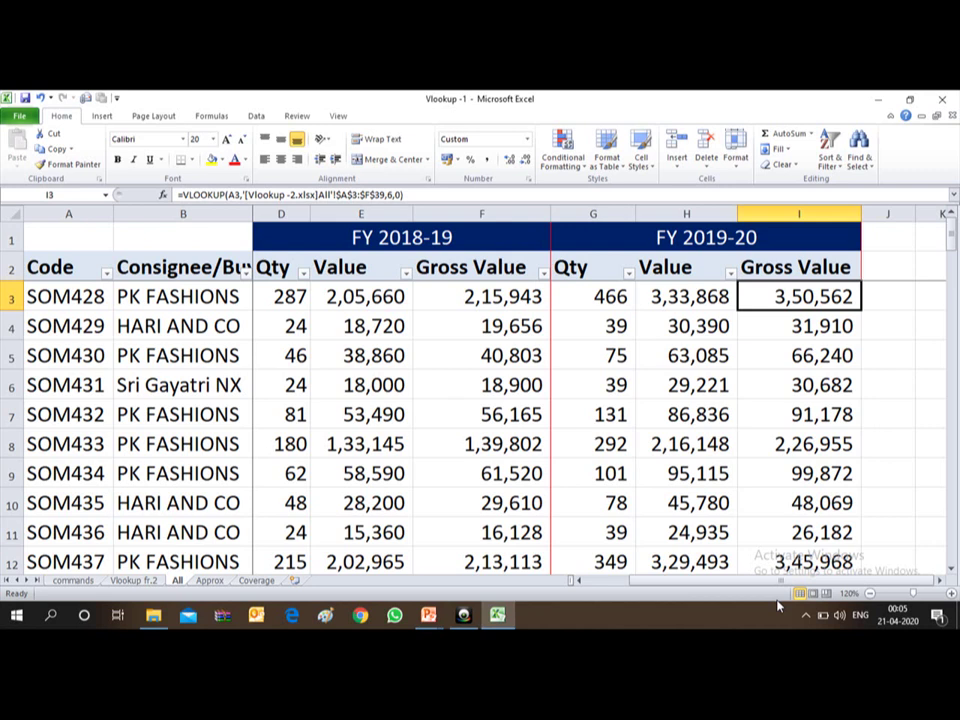
Select the FY 2019-20 results G3:I39 and clear them
{"action": "key", "text": "Left"}
{"action": "key", "text": "Left"}
{"action": "key", "text": "shift+Right"}
{"action": "key", "text": "shift+Right"}
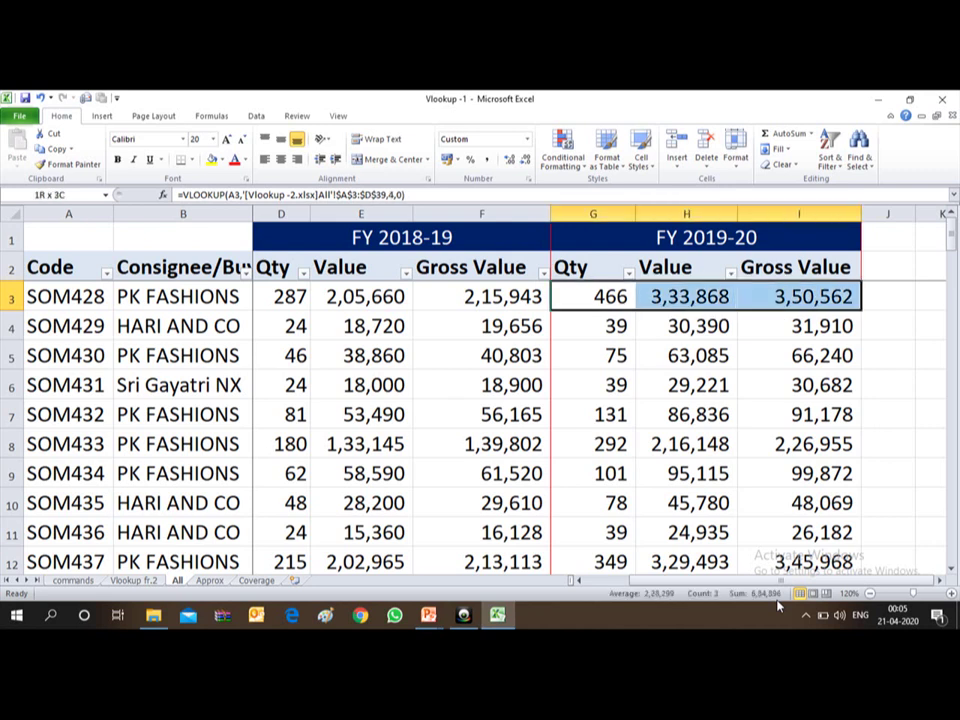
{"action": "key", "text": "ctrl+shift+Down"}
{"action": "key", "text": "Delete"}
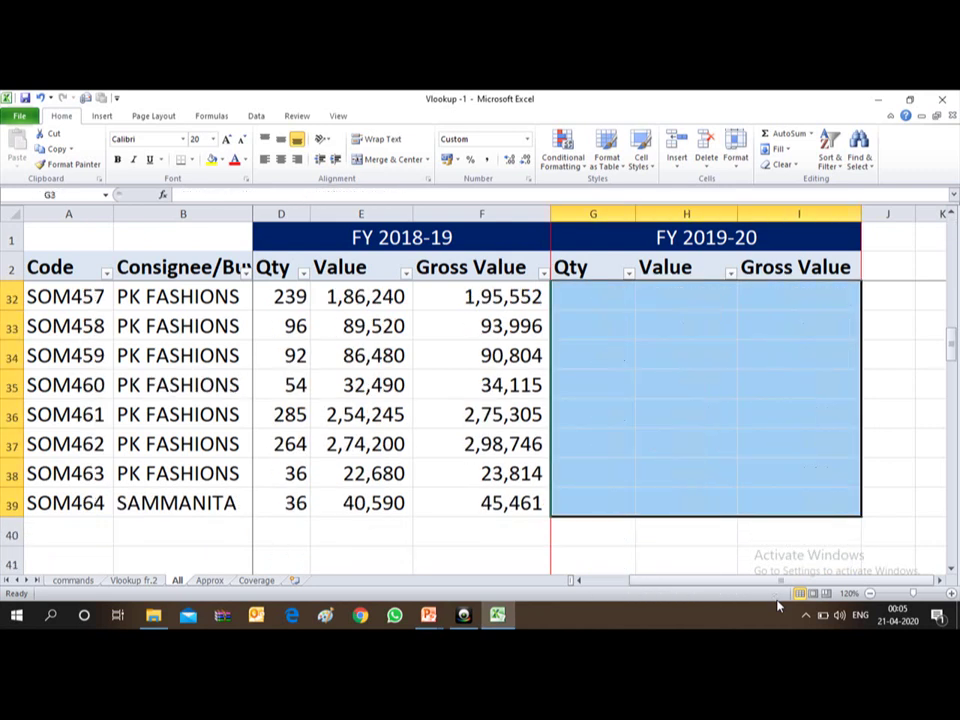
{"action": "key", "text": "Up"}
{"action": "key", "text": "Down"}
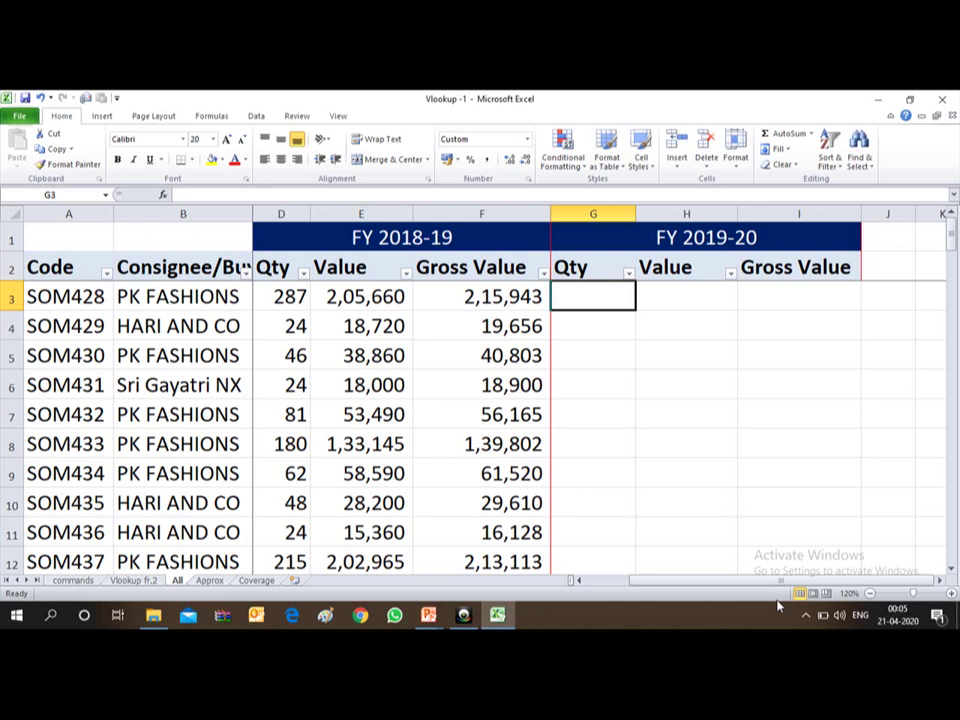
Start a VLOOKUP in G3 with the Code in A3 as the lookup value
{"action": "type", "text": "="}
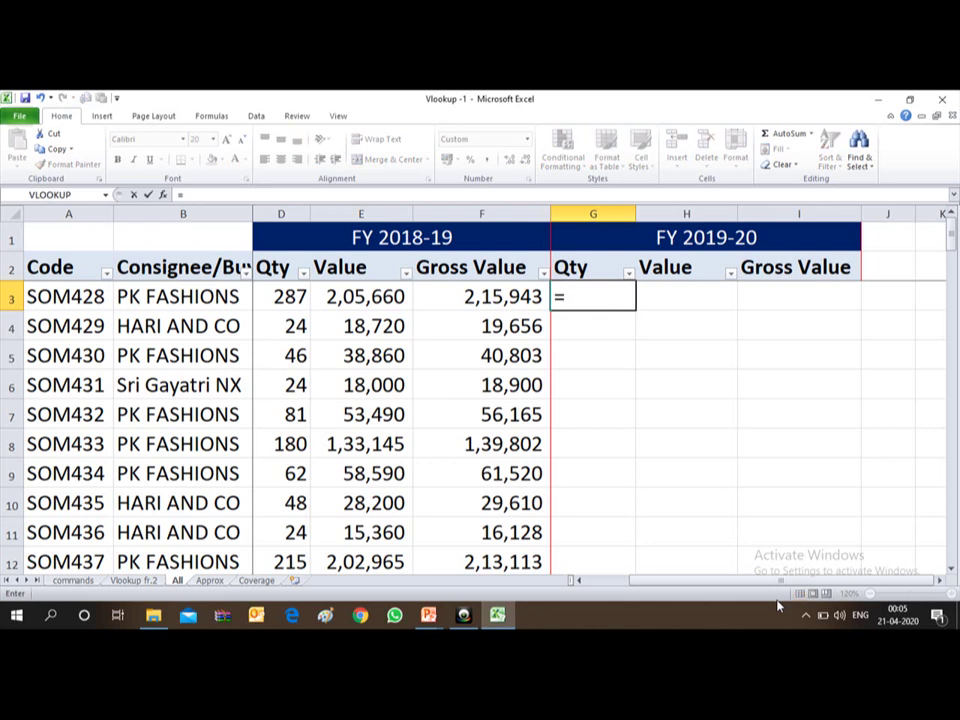
{"action": "type", "text": "vloo"}
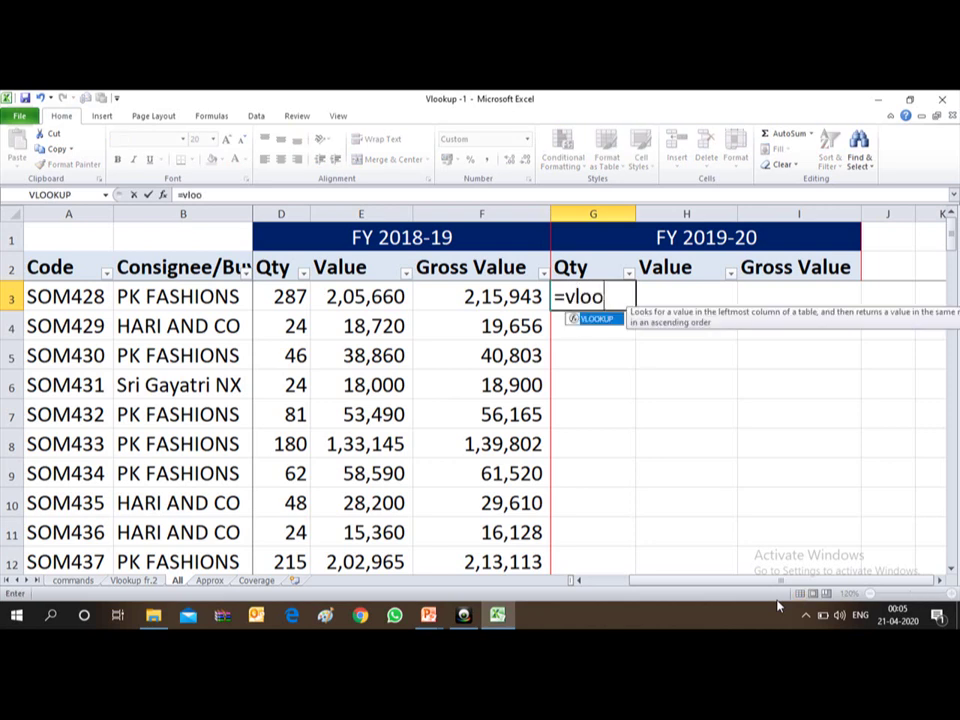
{"action": "type", "text": "kup("}
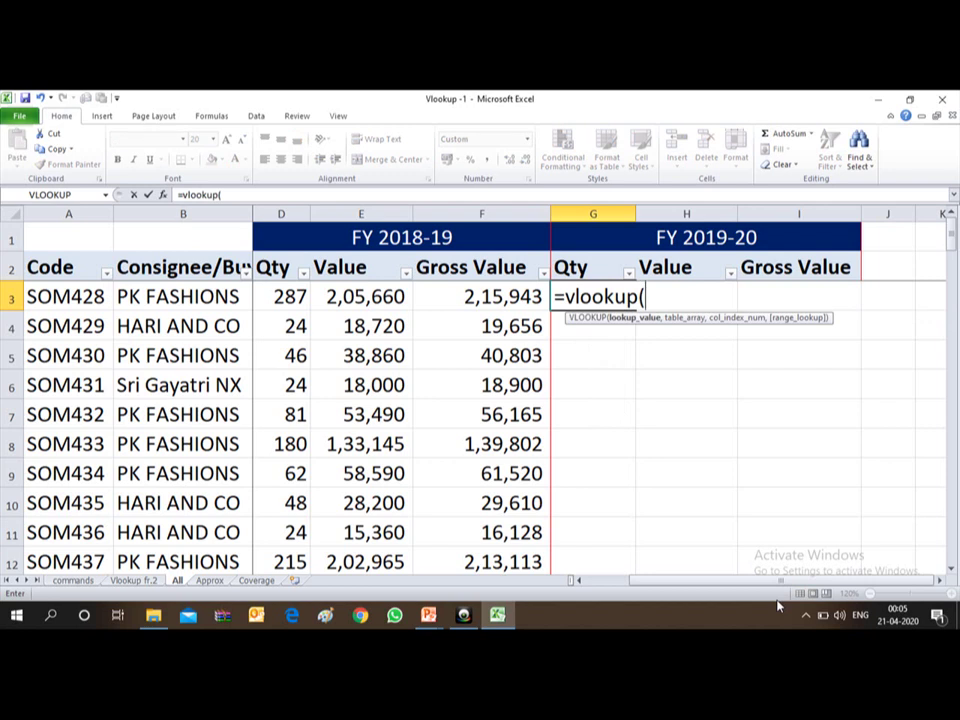
{"action": "left_click", "coordinate": [57, 296]}
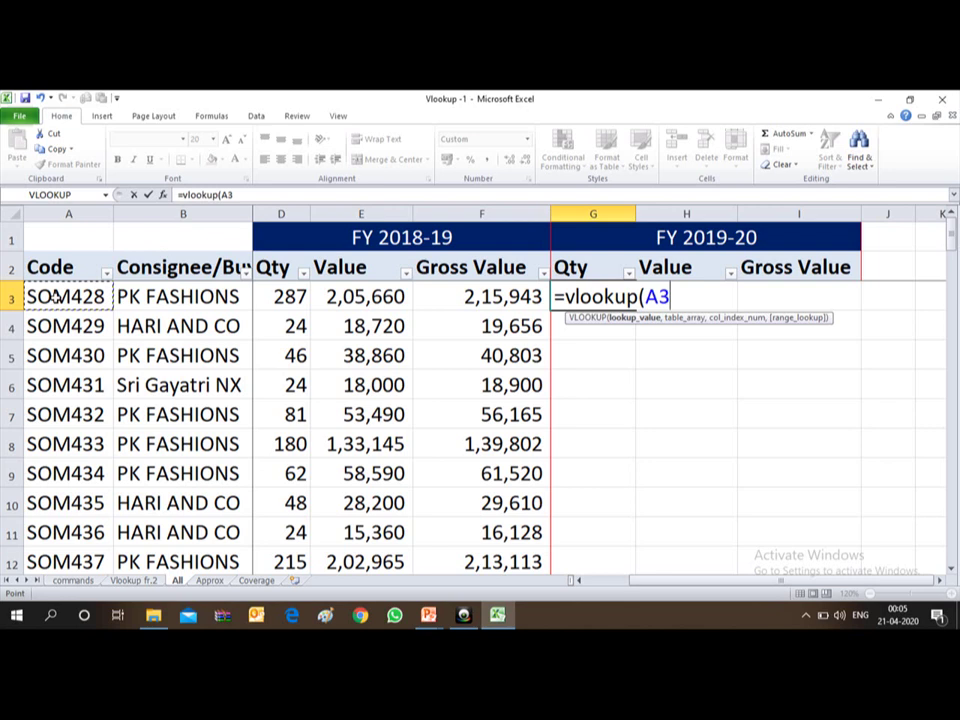
{"action": "type", "text": ","}
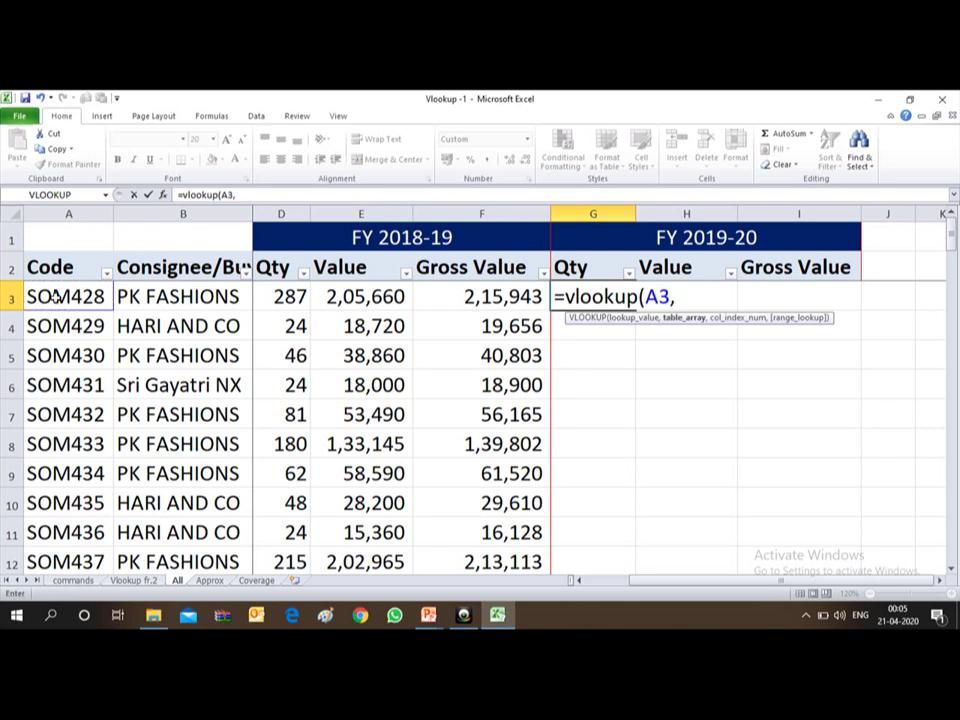
Set the table array to $A$3:$F$39 on the All sheet of Vlookup -2
{"action": "key", "text": "alt+Tab"}
{"action": "key", "text": "alt+Tab"}
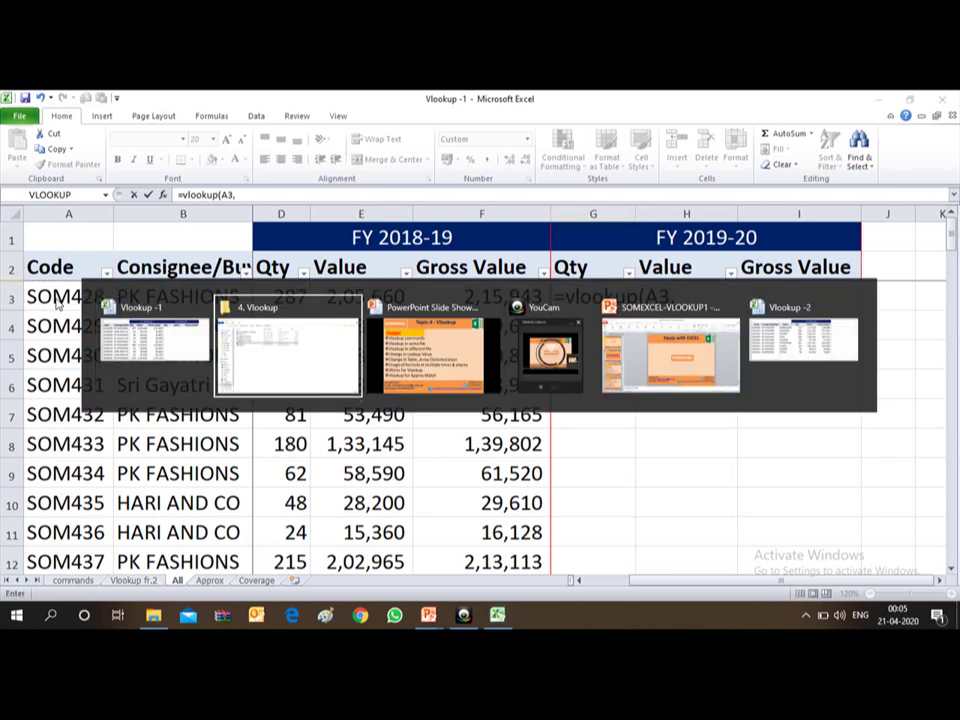
{"action": "key", "text": "alt+Tab"}
{"action": "key", "text": "alt+Tab"}
{"action": "key", "text": "alt+Tab"}
{"action": "key", "text": "alt+Tab"}
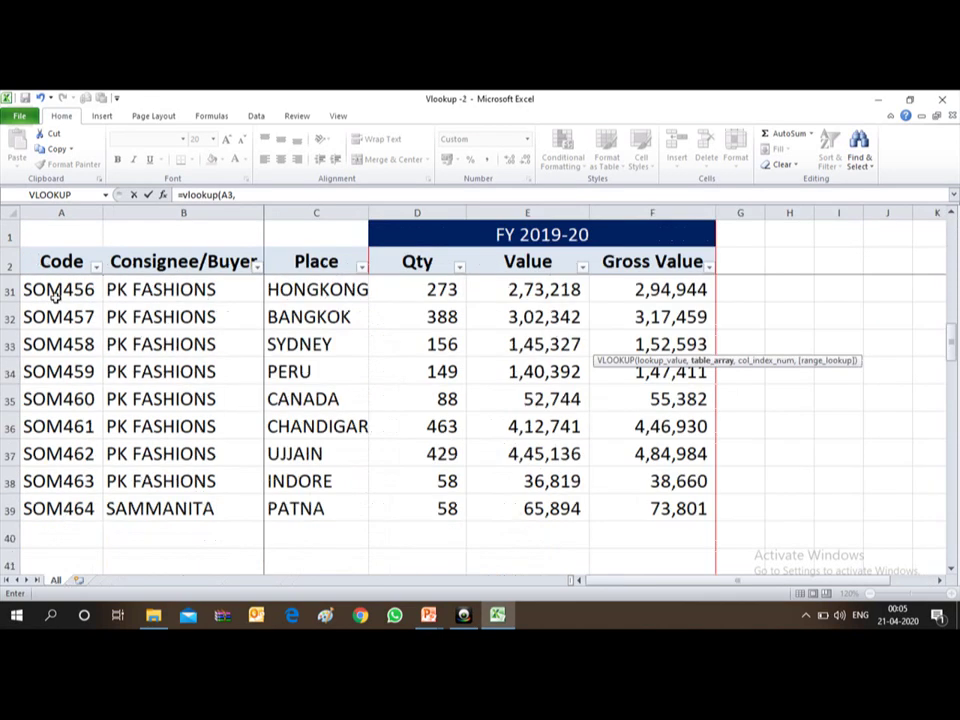
{"action": "left_click", "coordinate": [60, 252]}
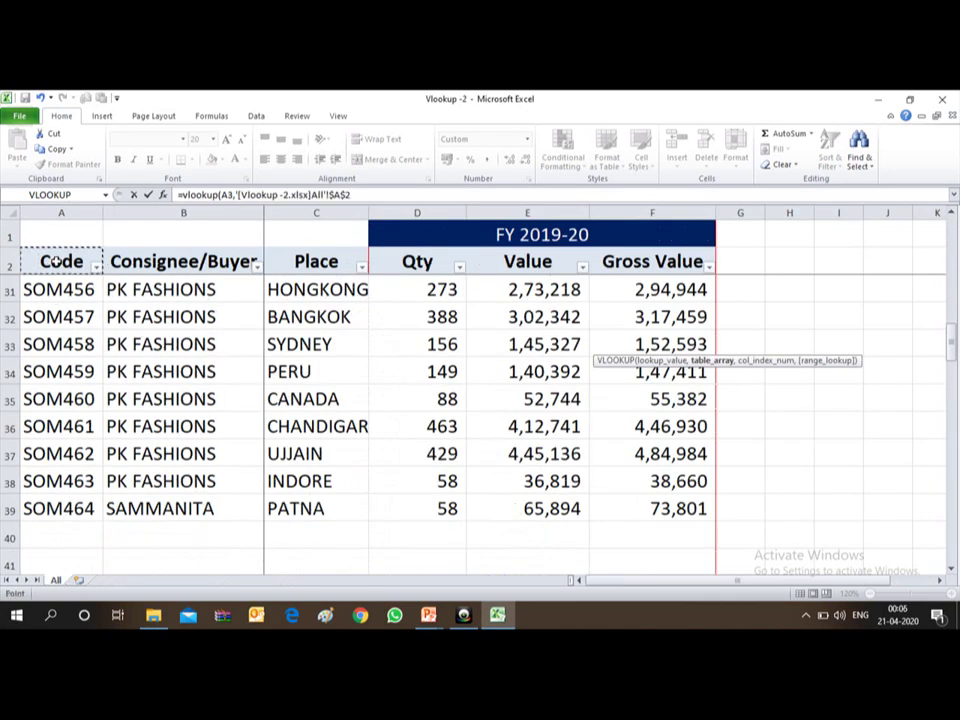
{"action": "key", "text": "Up"}
{"action": "key", "text": "Up"}
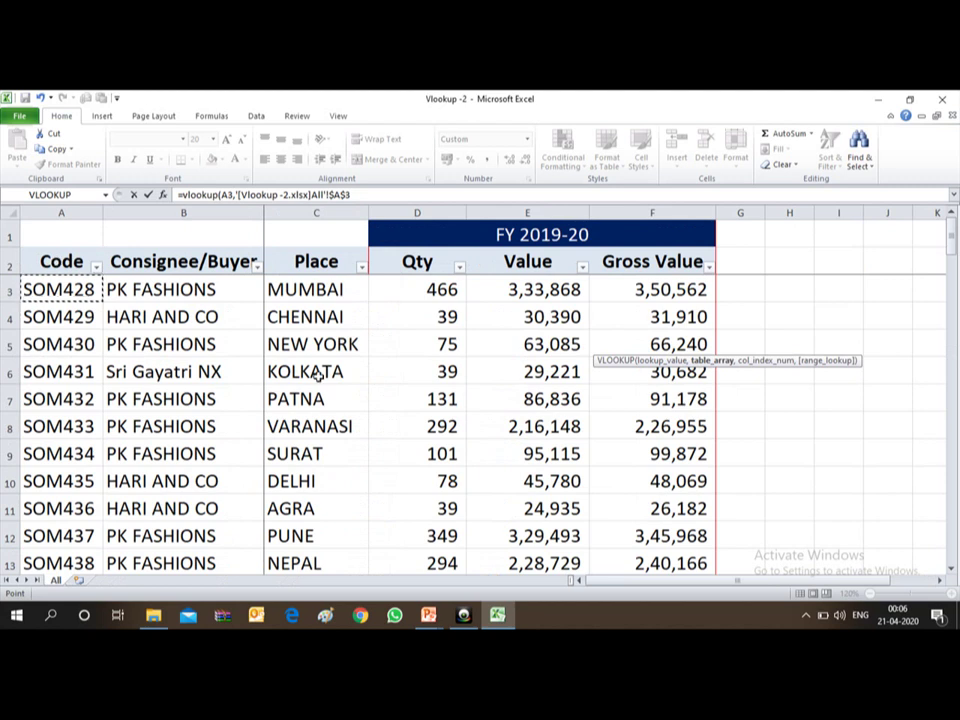
{"action": "key", "text": "shift+Right"}
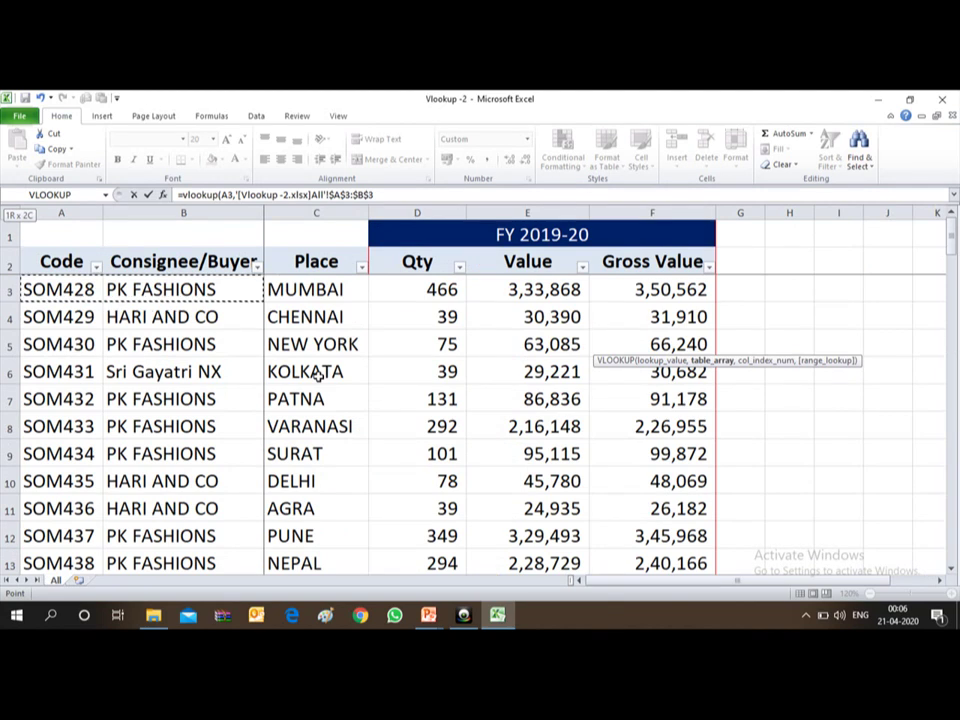
{"action": "key", "text": "shift+Right"}
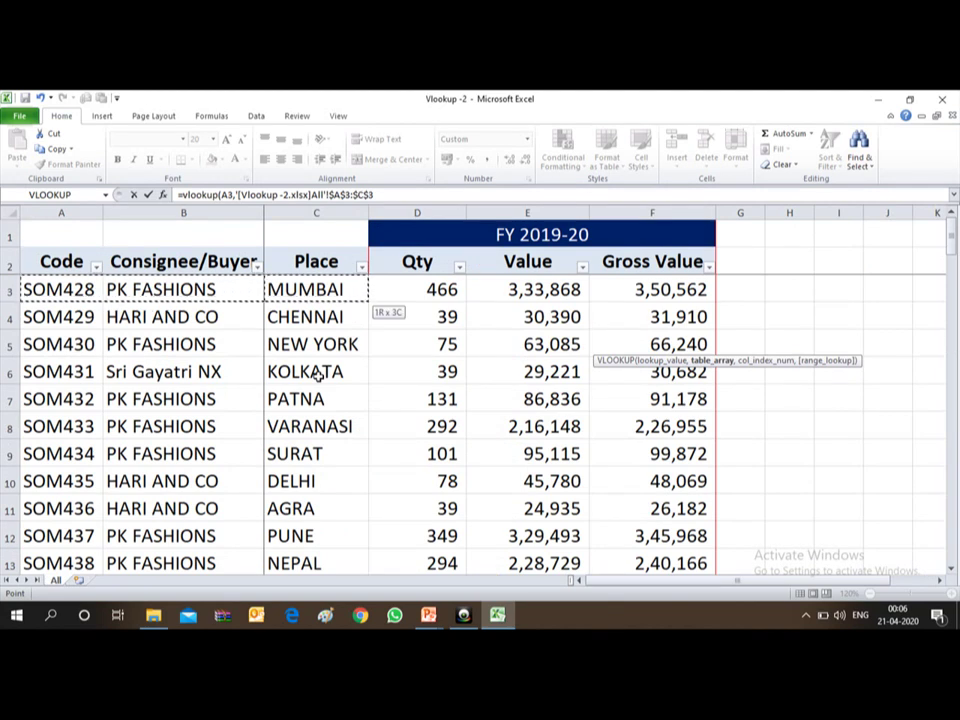
{"action": "key", "text": "shift+Right"}
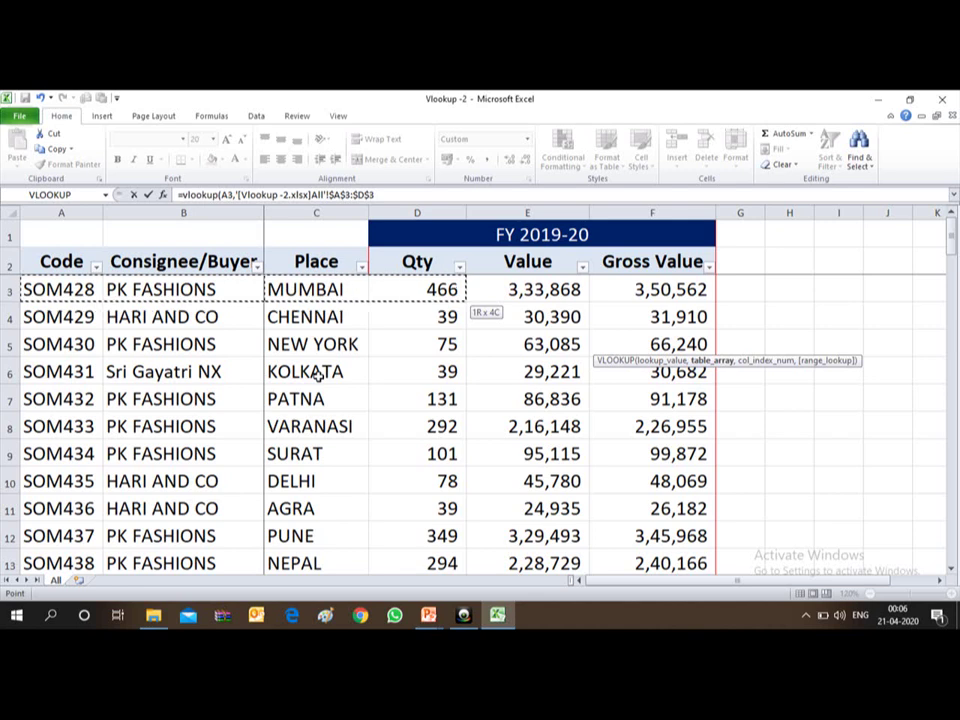
{"action": "key", "text": "shift+Right"}
{"action": "key", "text": "shift+Right"}
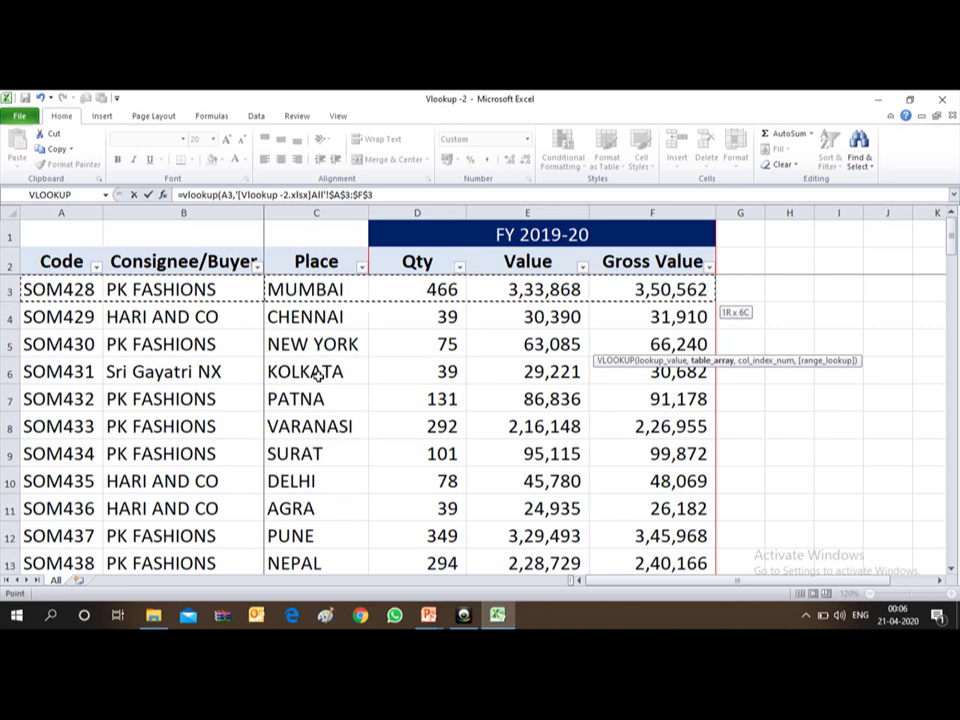
{"action": "key", "text": "ctrl+shift+Down"}
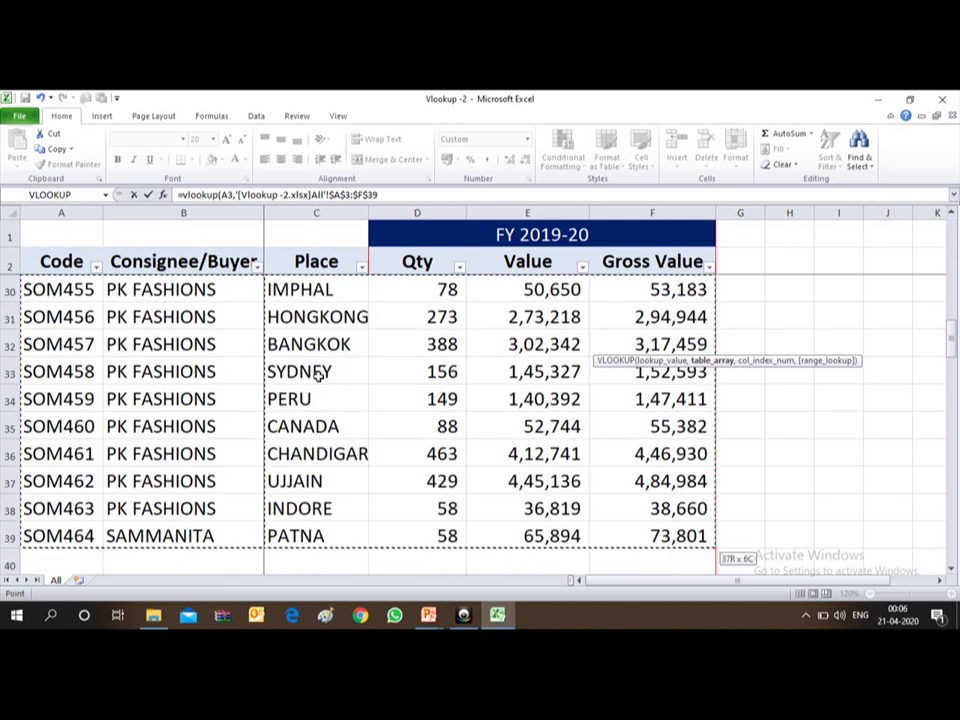
{"action": "key", "text": "shift+Down"}
{"action": "key", "text": "shift+Down"}
{"action": "key", "text": "shift+Up"}
{"action": "key", "text": "shift+Up"}
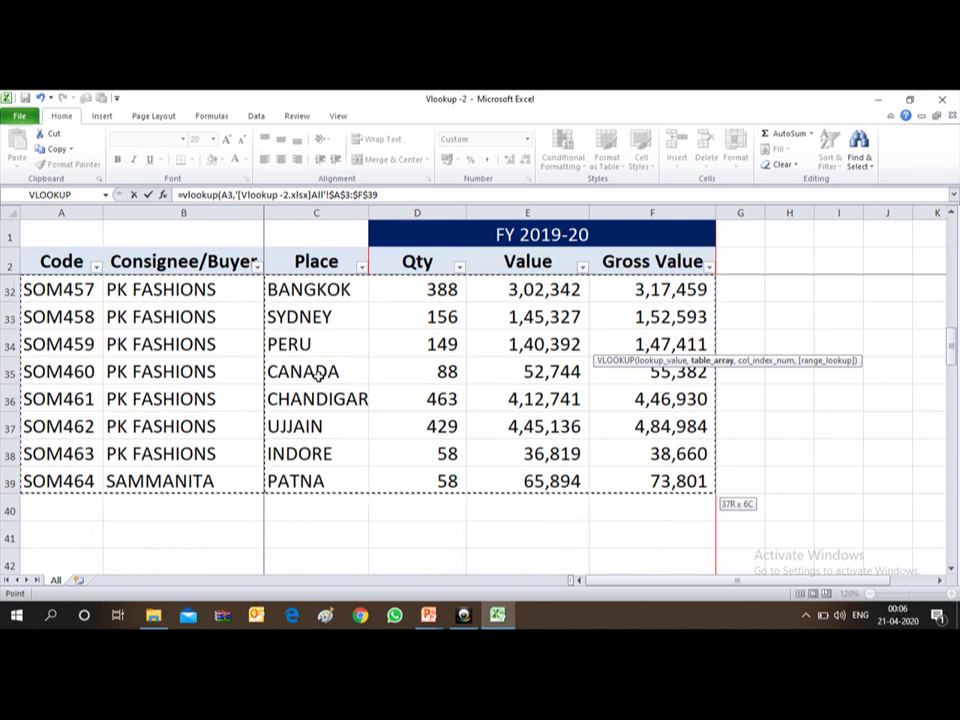
Finish with column index 4 and exact match, so G3 returns 466
{"action": "type", "text": ",4"}
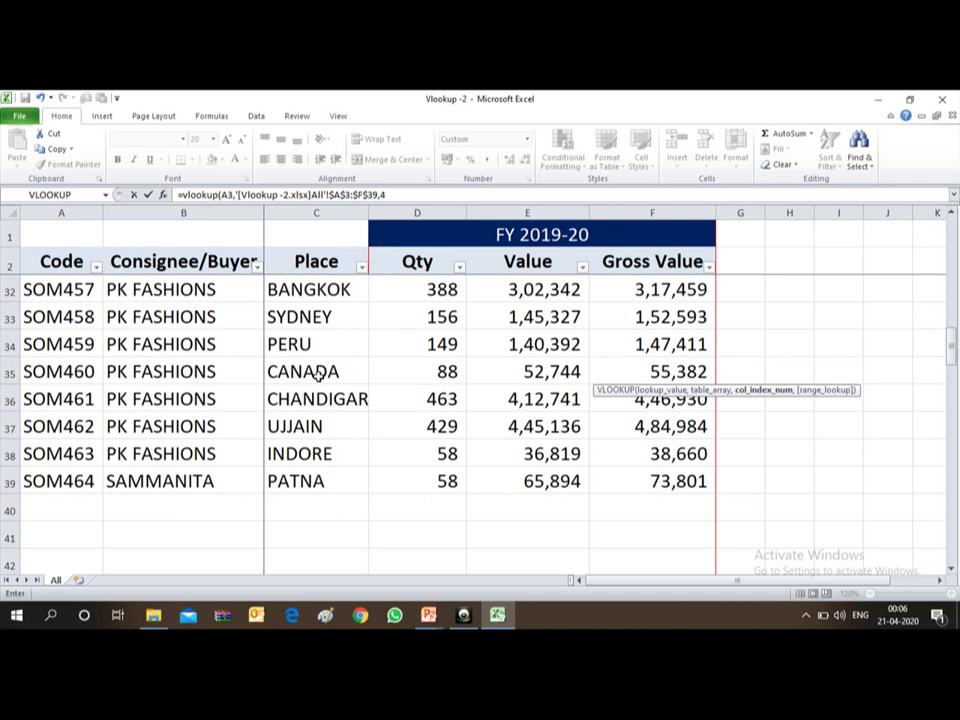
{"action": "type", "text": ","}
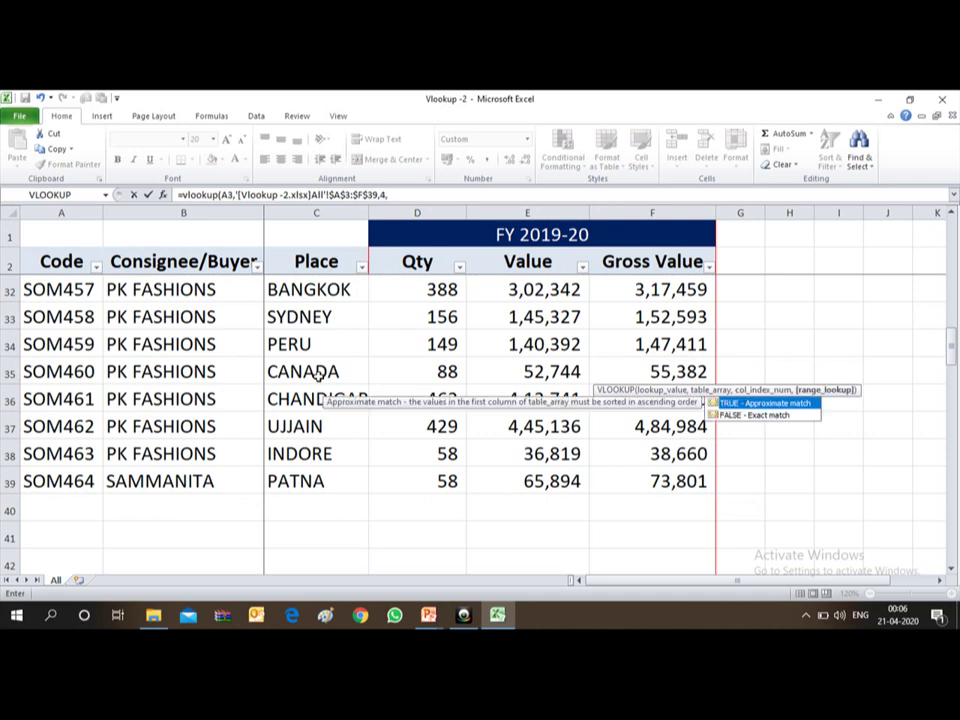
{"action": "type", "text": "0)"}
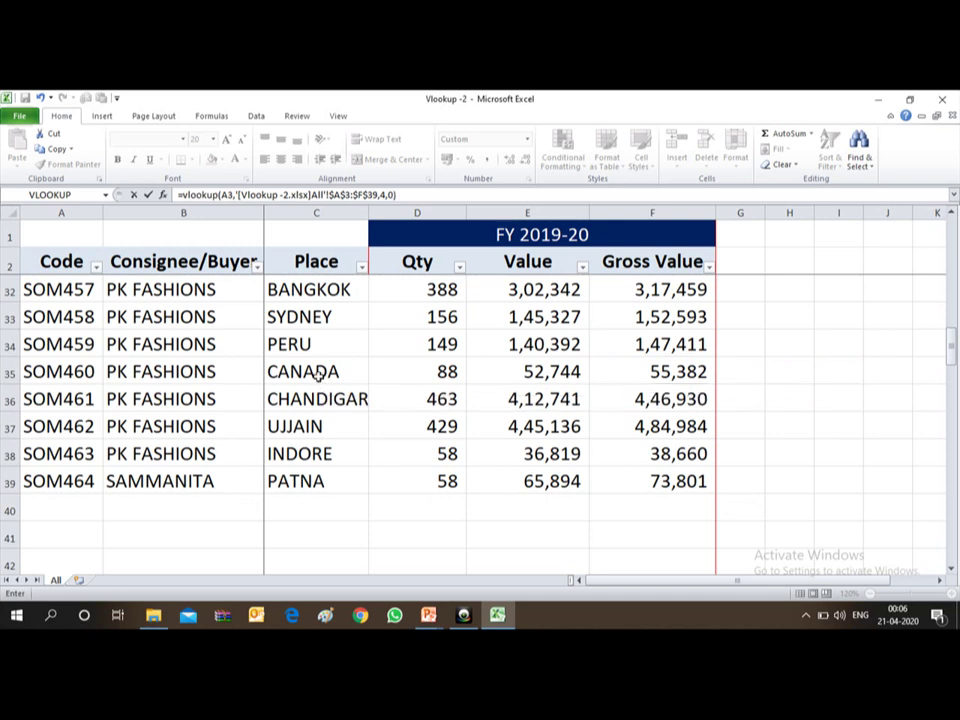
{"action": "key", "text": "Return"}
{"action": "key", "text": "Up"}
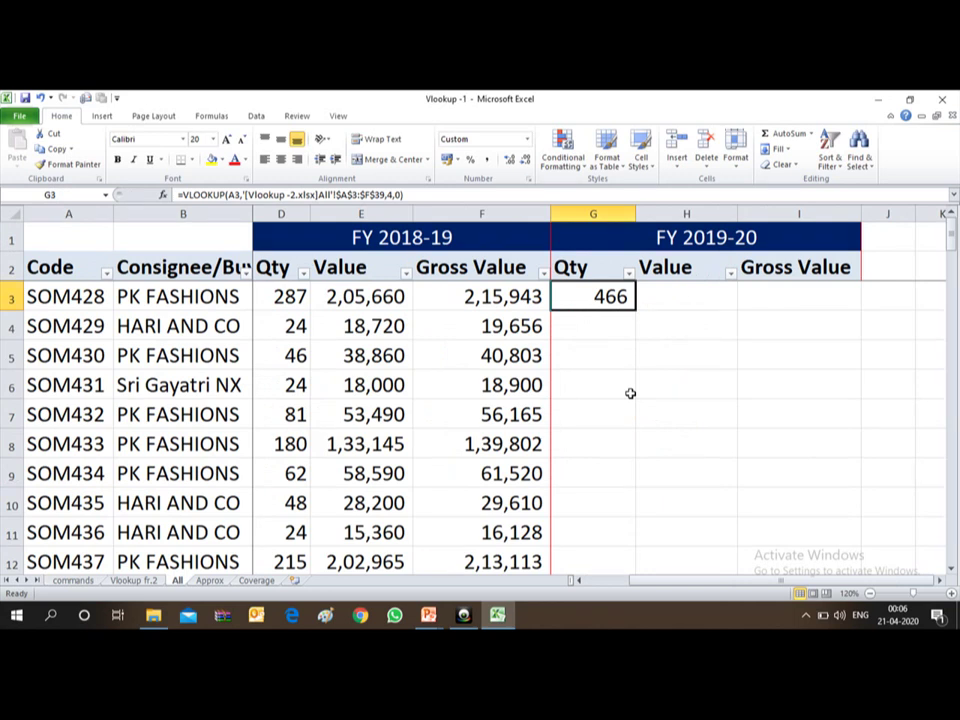
Change G3's lookup reference from A3 to the column-locked $A3, keeping the result 466
{"action": "left_click", "coordinate": [231, 196]}
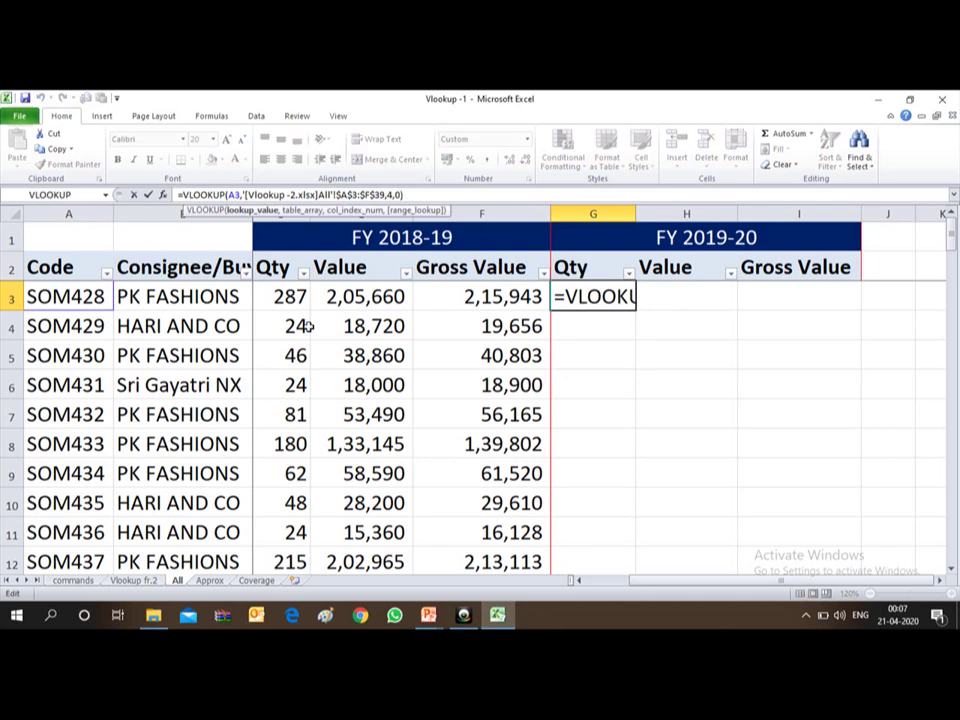
{"action": "left_click", "coordinate": [70, 297]}
{"action": "key", "text": "F4"}
{"action": "key", "text": "F4"}
{"action": "key", "text": "F4"}
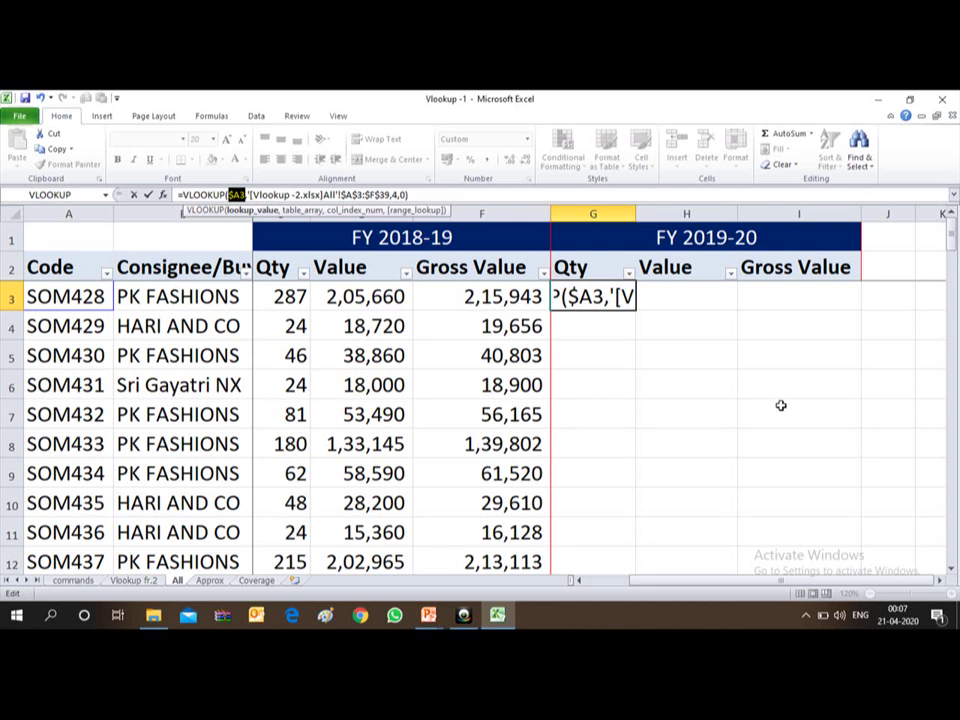
{"action": "key", "text": "Return"}
{"action": "key", "text": "Up"}
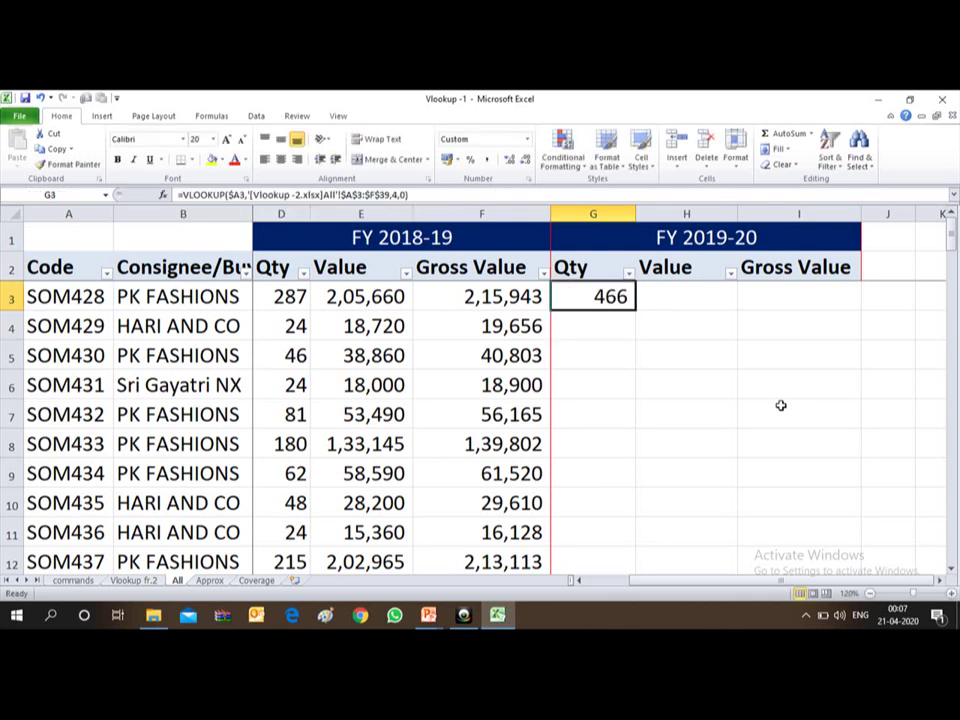
{"action": "left_click", "coordinate": [64, 210]}
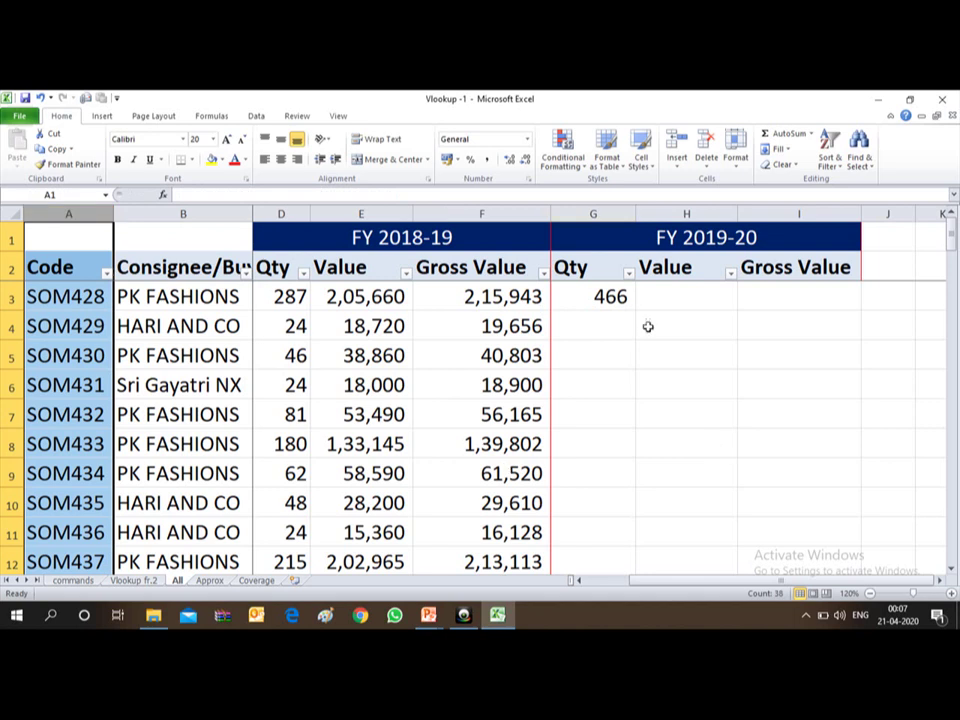
Copy G3's VLOOKUP into H3 and I3
{"action": "left_click", "coordinate": [598, 295]}
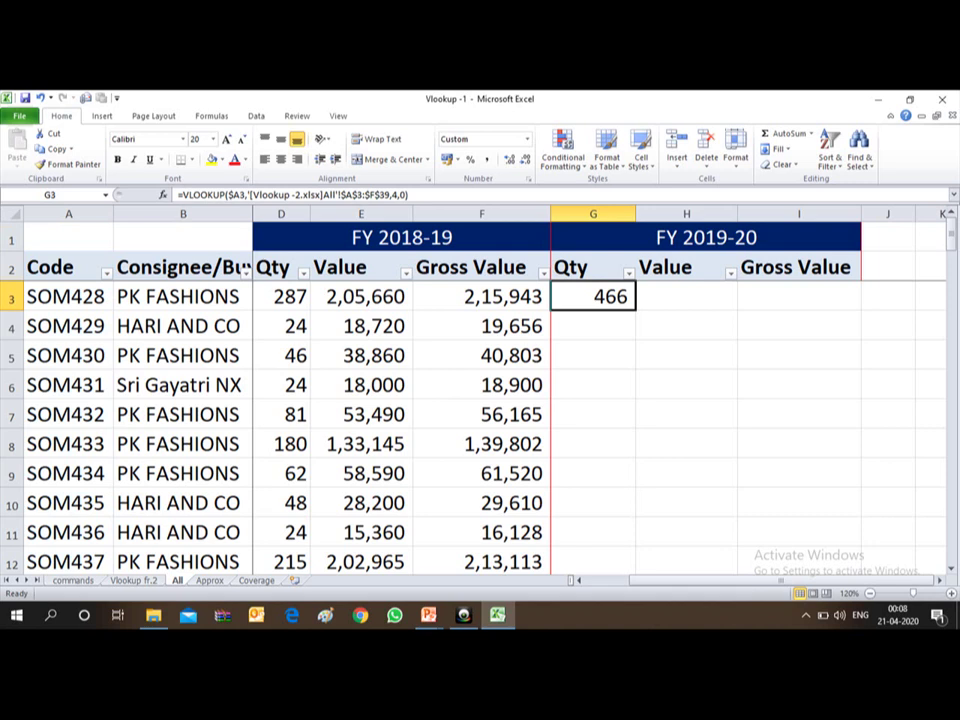
{"action": "key", "text": "ctrl+c"}
{"action": "key", "text": "Right"}
{"action": "key", "text": "shift+Right"}
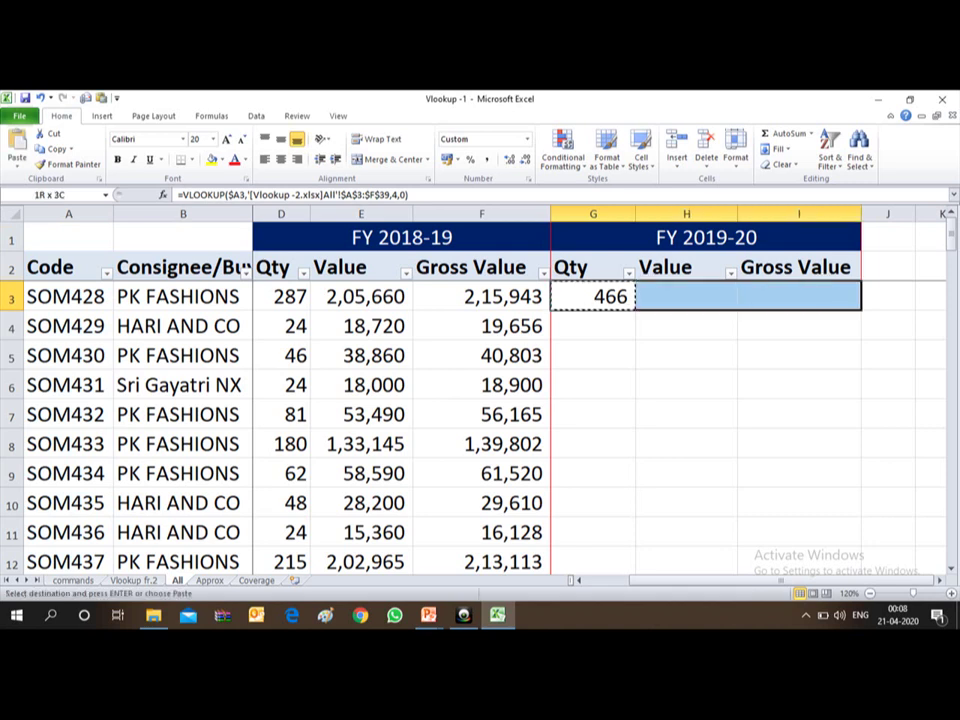
{"action": "key", "text": "ctrl+v"}
{"action": "key", "text": "Return"}
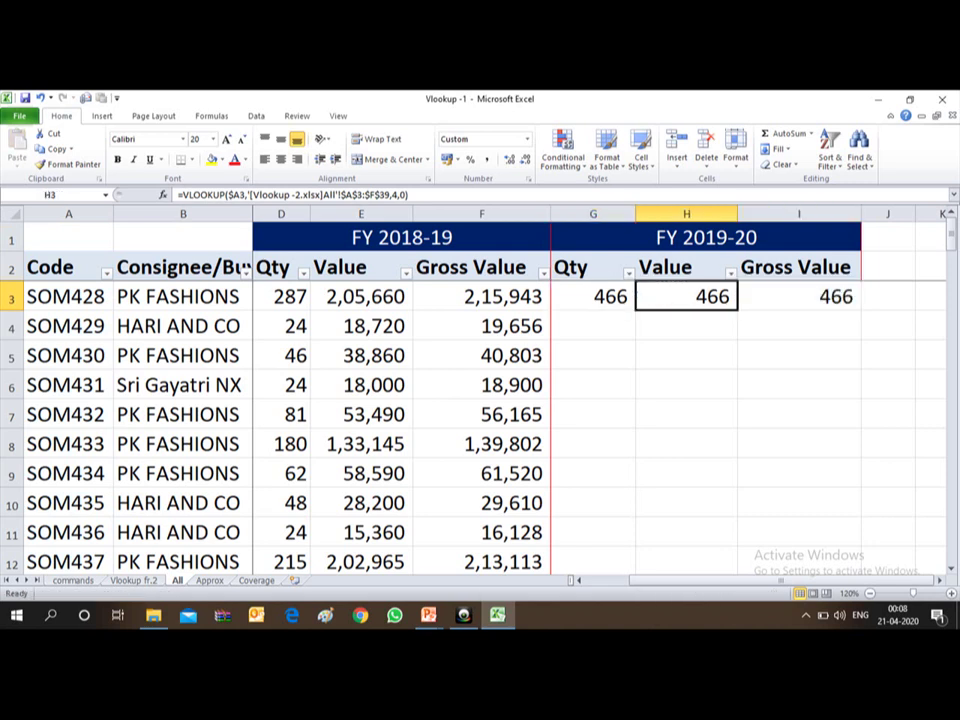
Use column index 5 in H3 and 6 in I3, returning 3,33,868 and 3,50,562
{"action": "key", "text": "Right"}
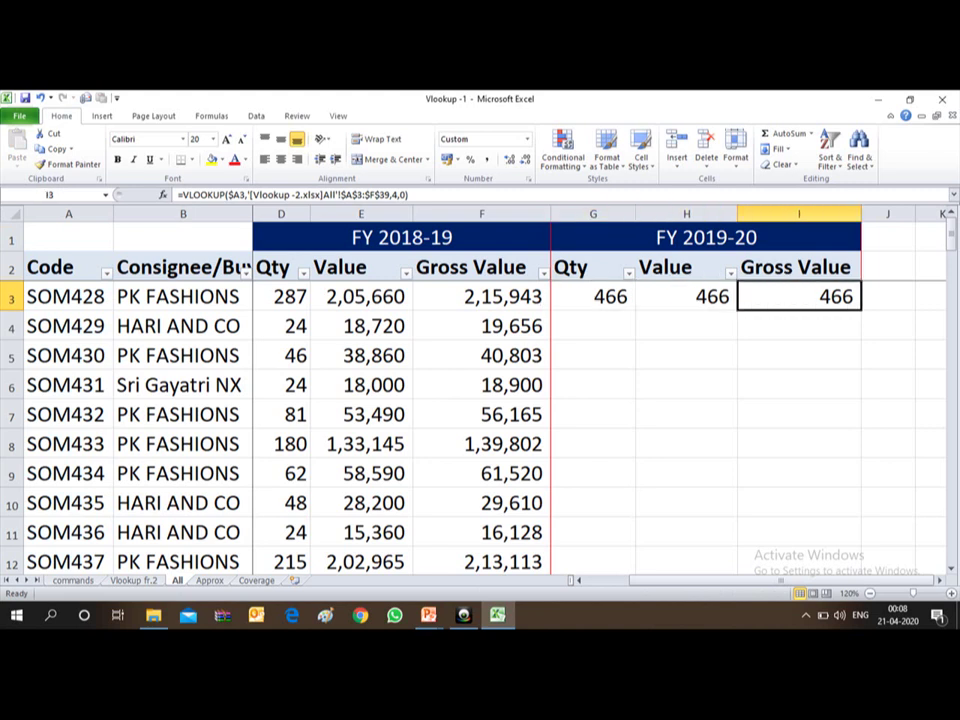
{"action": "key", "text": "Left"}
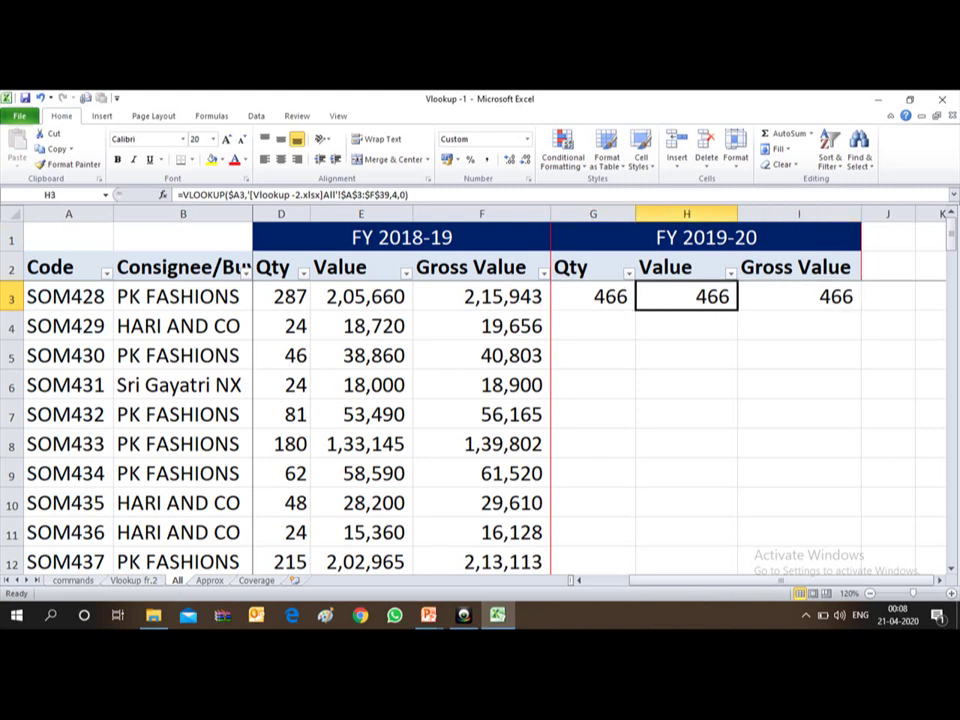
{"action": "key", "text": "F2"}
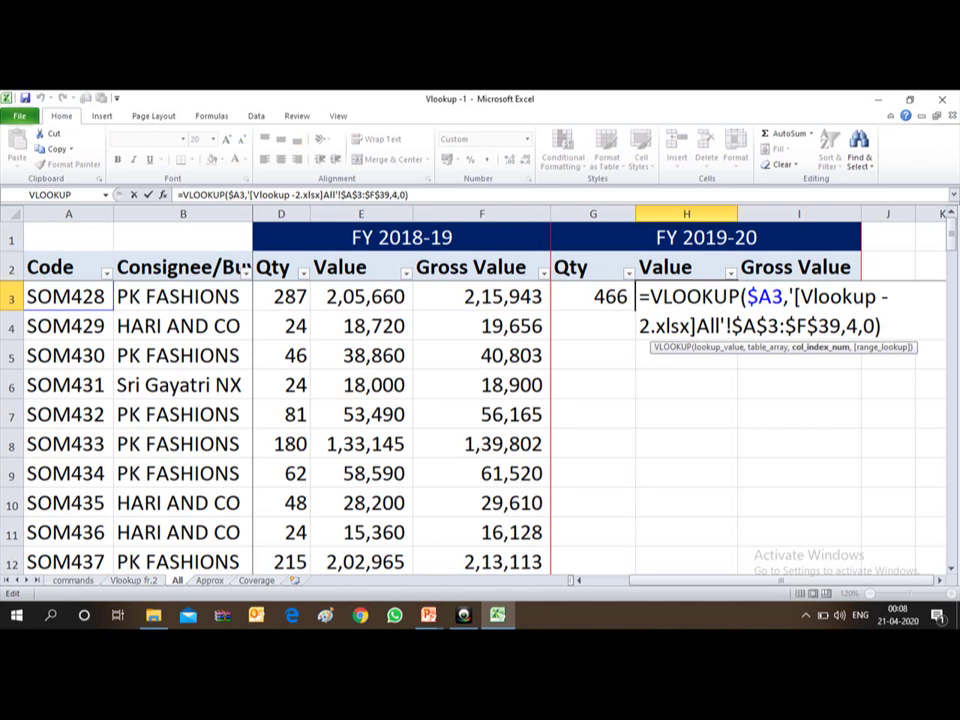
{"action": "key", "text": "Return"}
{"action": "key", "text": "Up"}
{"action": "key", "text": "Right"}
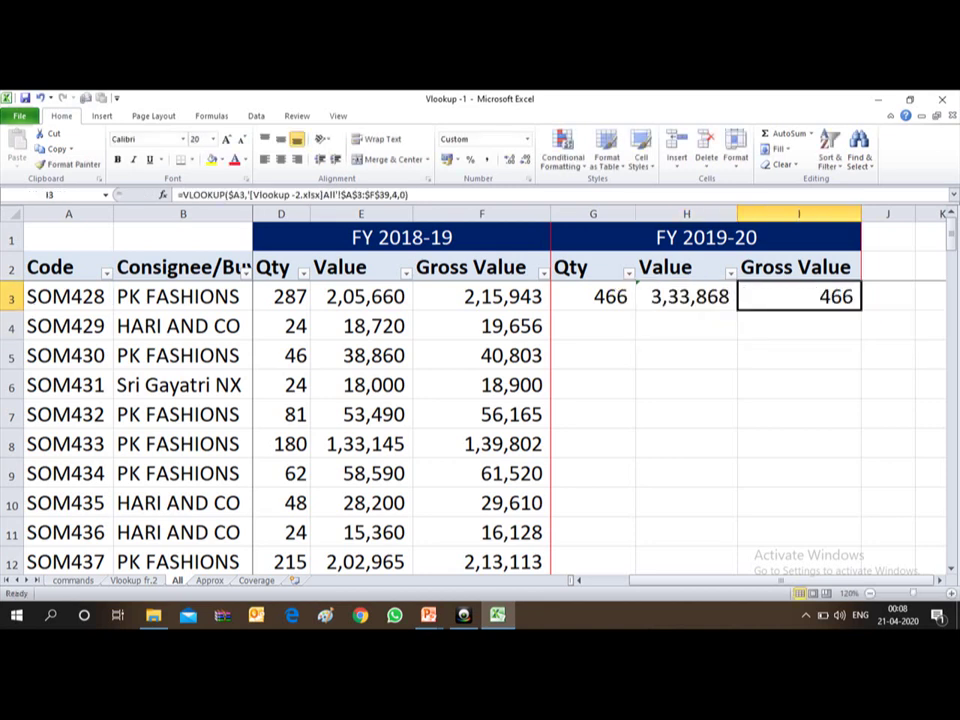
{"action": "key", "text": "F2"}
{"action": "key", "text": "Left"}
{"action": "key", "text": "Left"}
{"action": "key", "text": "Left"}
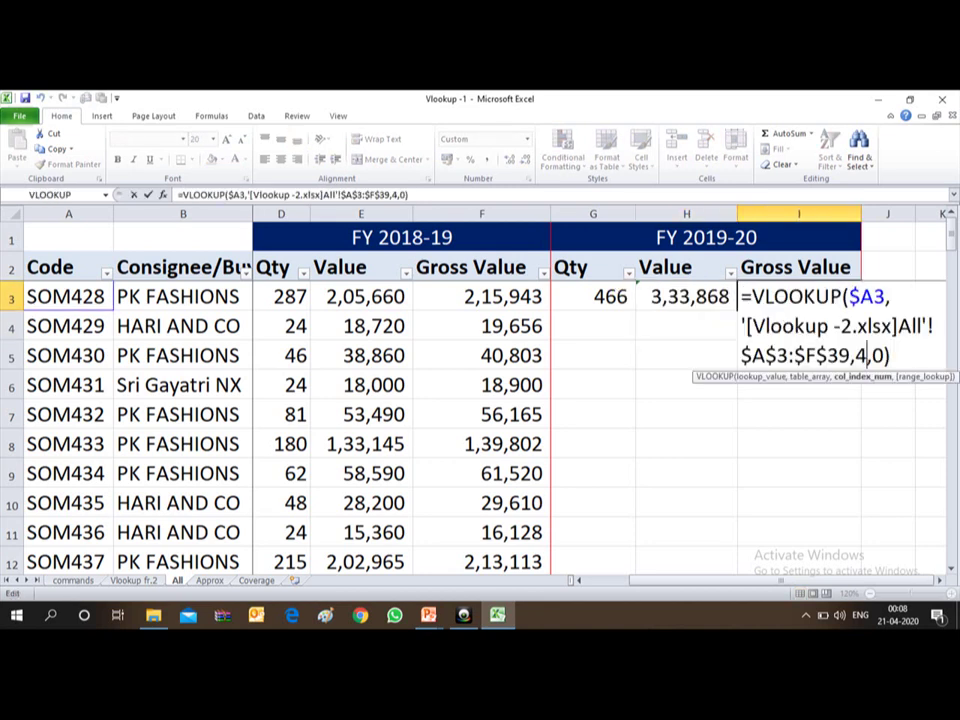
{"action": "key", "text": "BackSpace"}
{"action": "type", "text": "6"}
{"action": "key", "text": "Return"}
{"action": "key", "text": "Up"}
{"action": "key", "text": "Left"}
{"action": "key", "text": "Left"}
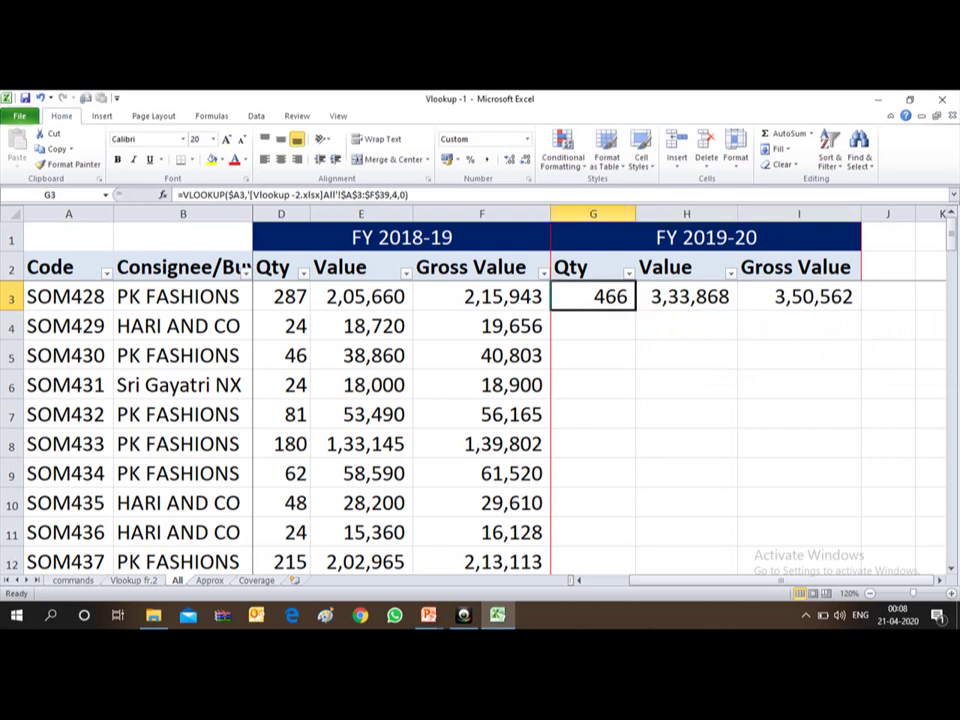
{"action": "key", "text": "shift+Right"}
{"action": "key", "text": "shift+Right"}
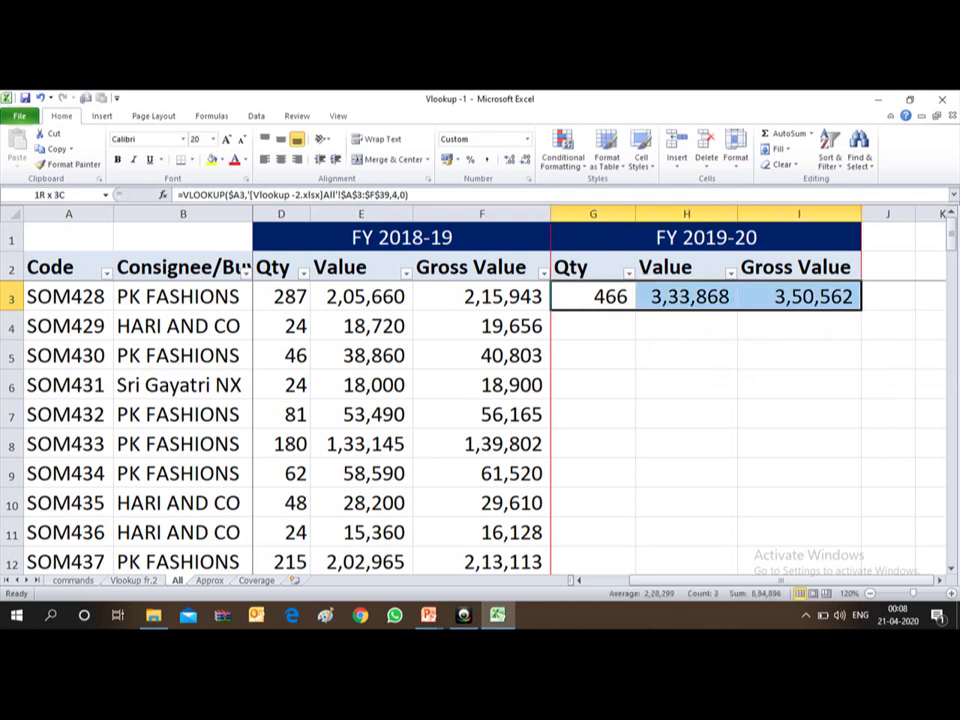
Fill the G3:I3 lookups down to row 39, e.g. 349, 3,29,493, 3,45,968 for SOM437
{"action": "key", "text": "ctrl+c"}
{"action": "key", "text": "Left"}
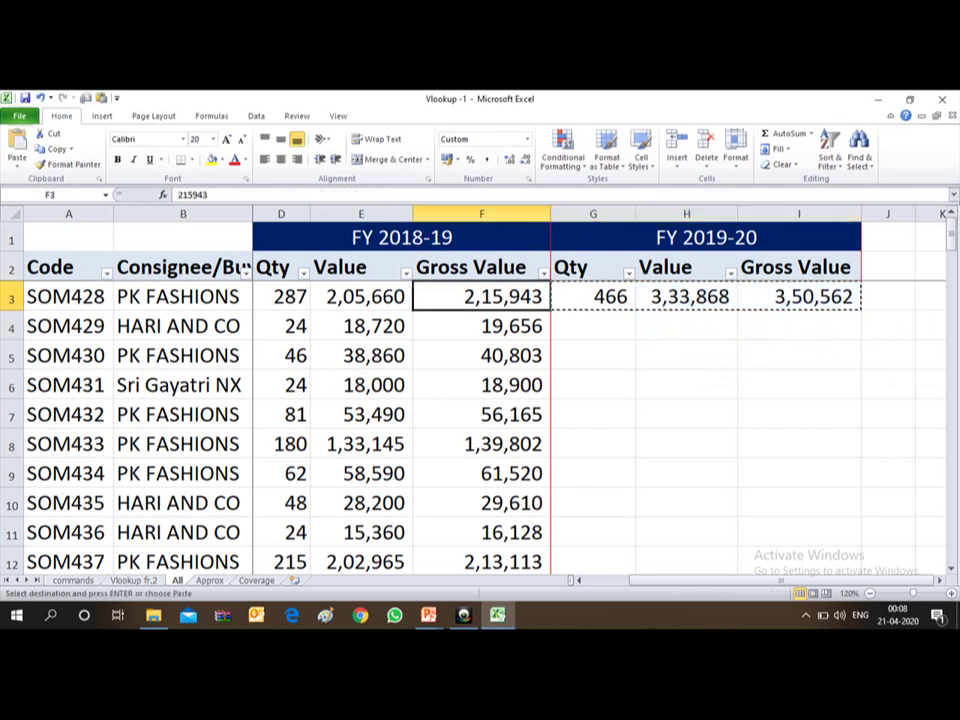
{"action": "key", "text": "ctrl+Down"}
{"action": "key", "text": "Right"}
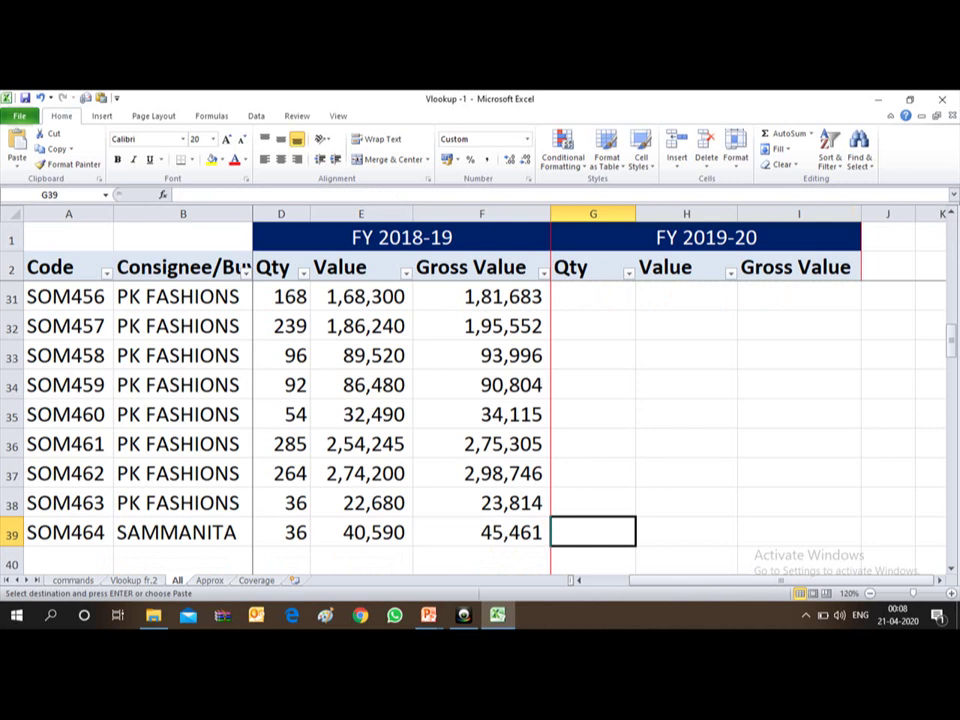
{"action": "key", "text": "ctrl+shift+Up"}
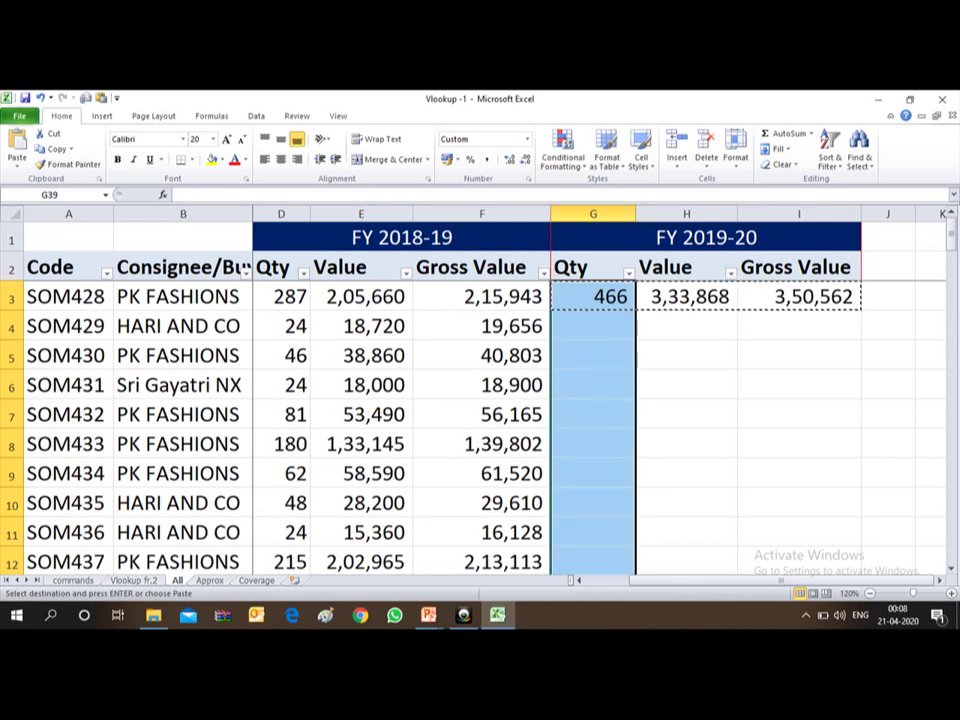
{"action": "key", "text": "Return"}
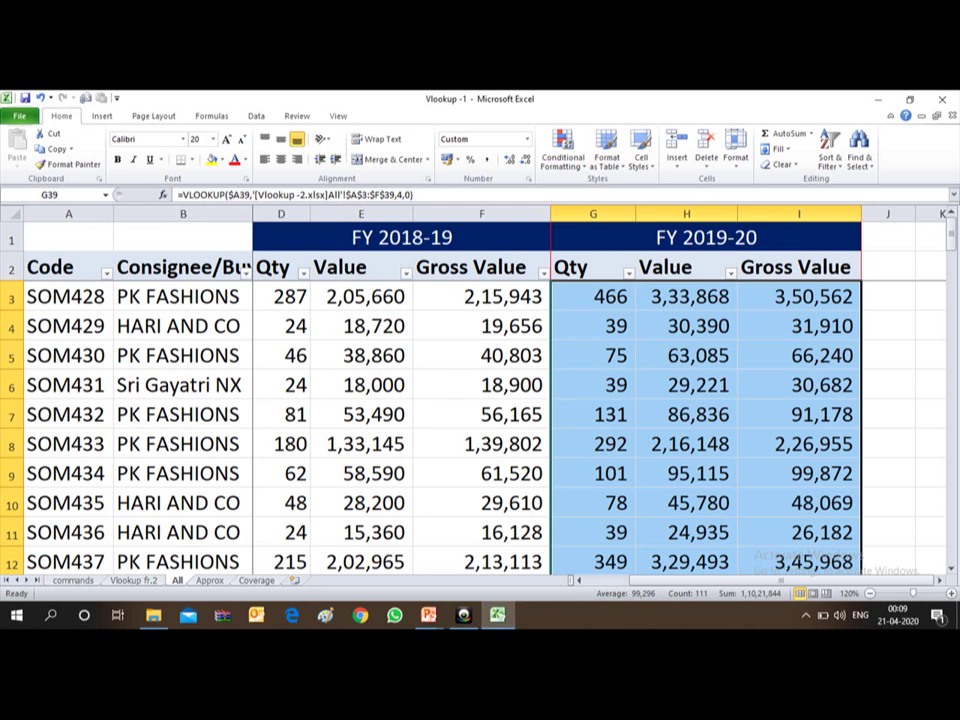
{"action": "left_click", "coordinate": [588, 289]}
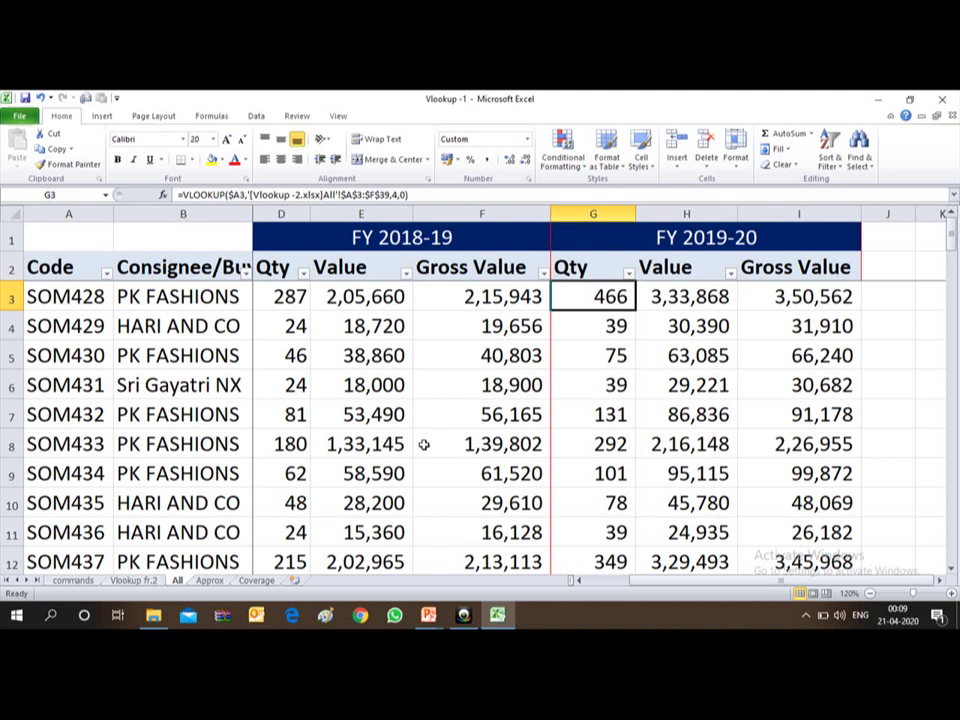
{"action": "left_click", "coordinate": [61, 214]}
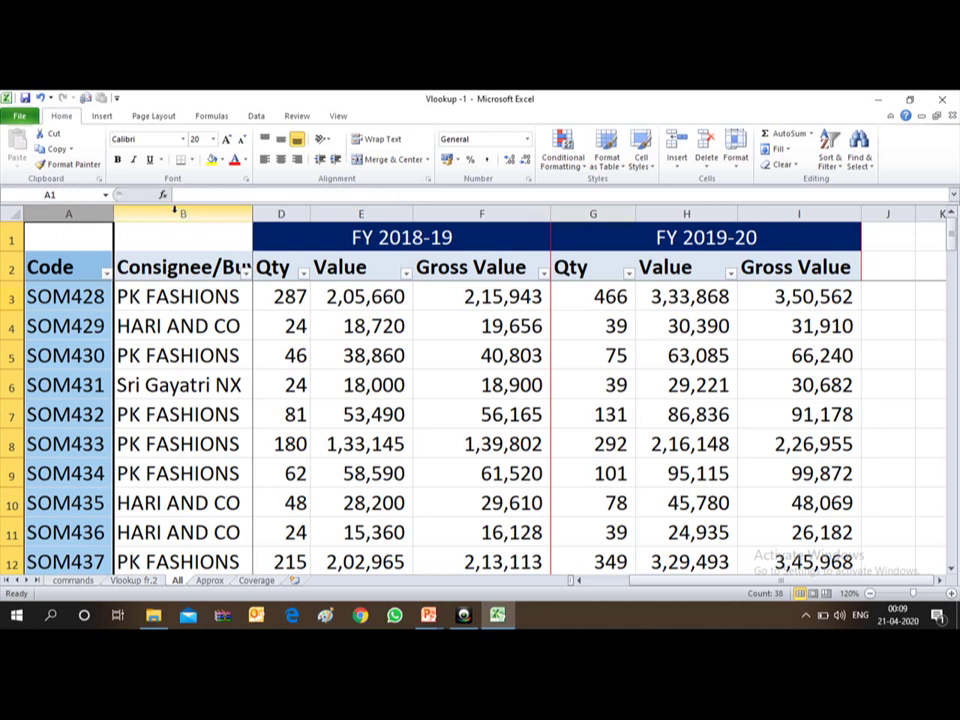
{"action": "left_click", "coordinate": [175, 210]}
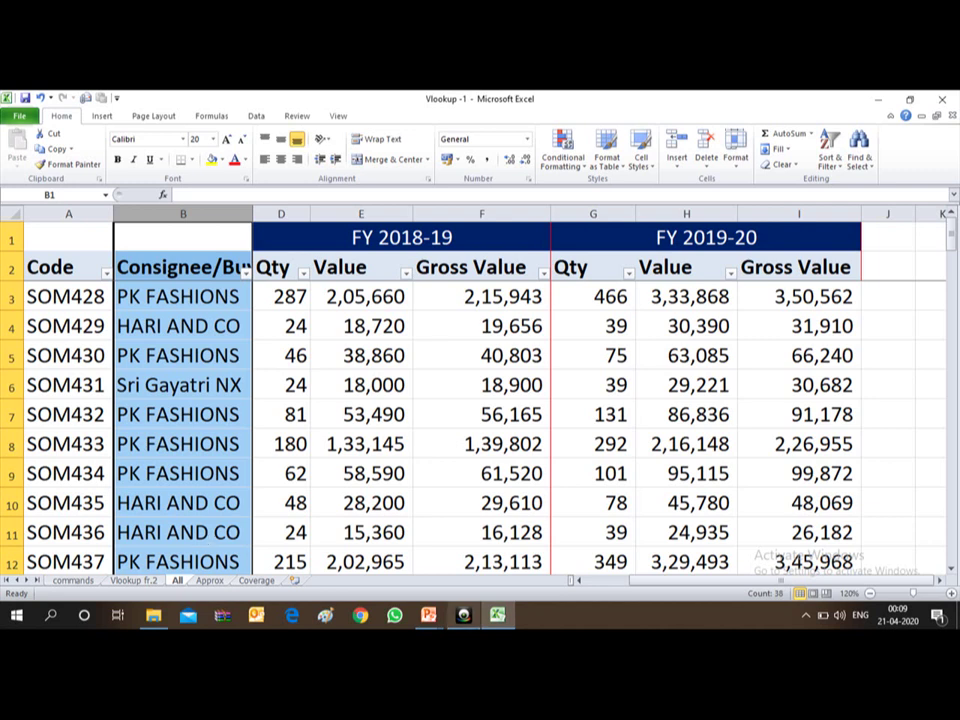
{"action": "left_click", "coordinate": [591, 293]}
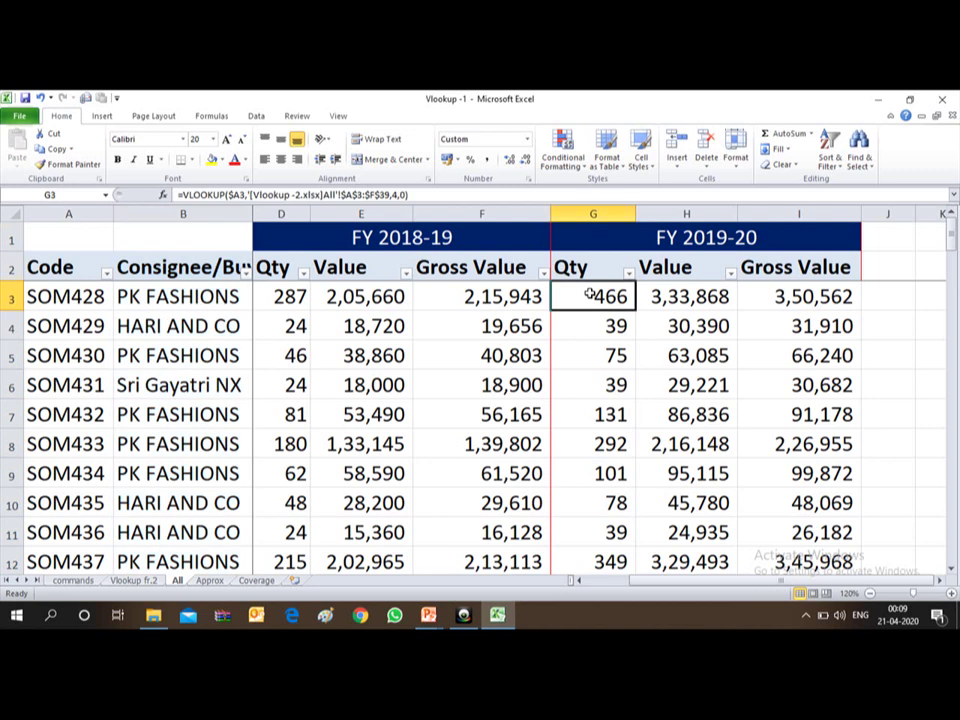
Change G3's lookup value from $A3 to $B3
{"action": "left_click", "coordinate": [244, 196]}
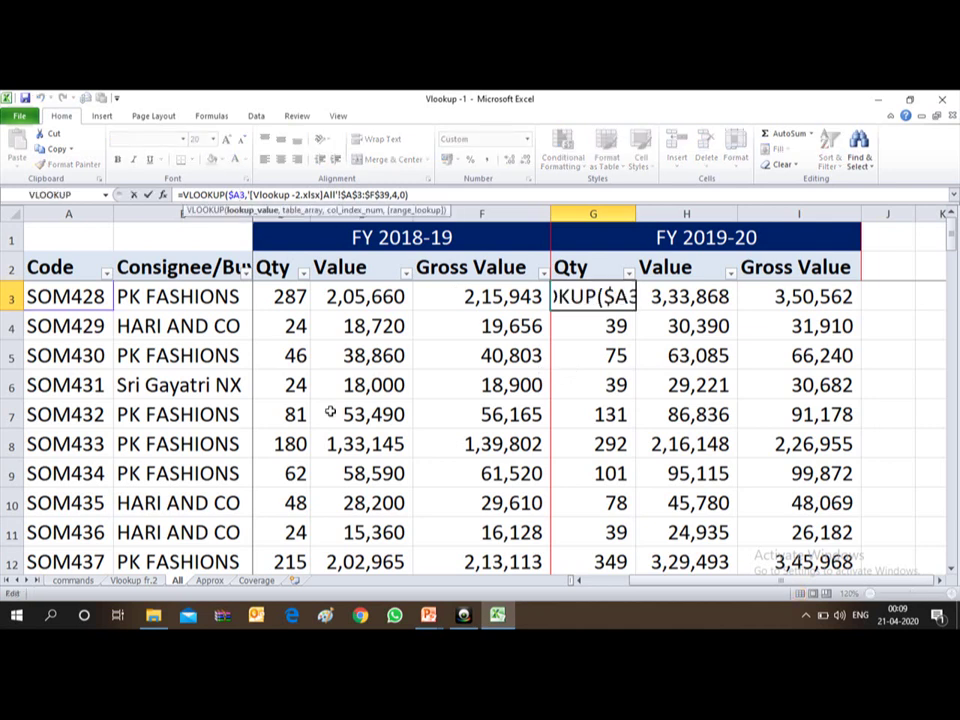
{"action": "key", "text": "BackSpace"}
{"action": "type", "text": "b"}
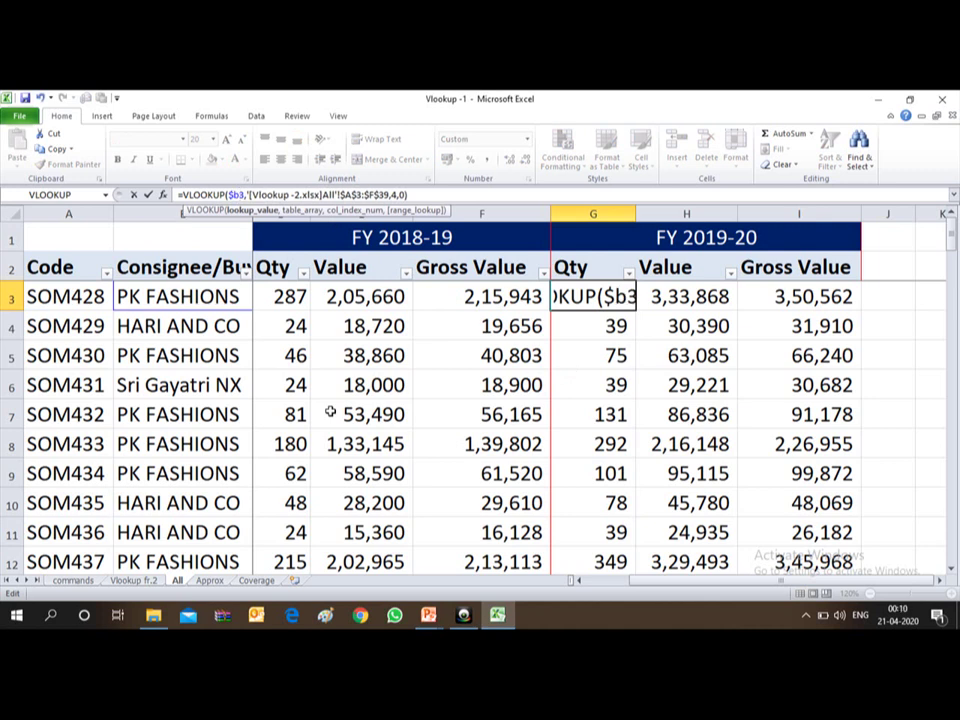
{"action": "key", "text": "Return"}
{"action": "key", "text": "Up"}
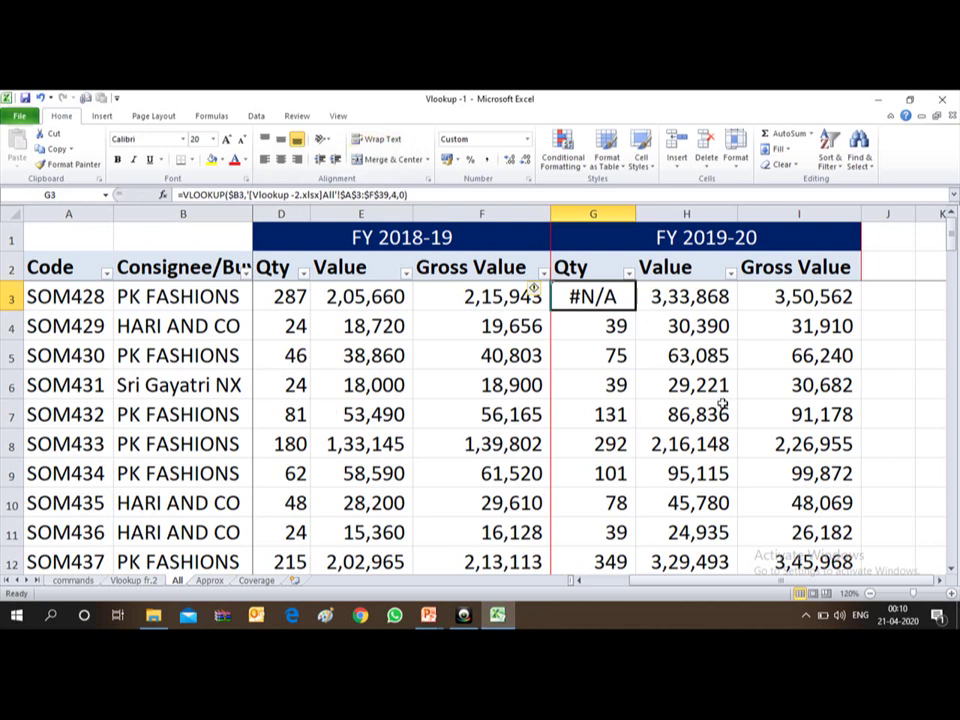
Start G3's table range at $B$3 instead of $A$3
{"action": "left_click", "coordinate": [348, 192]}
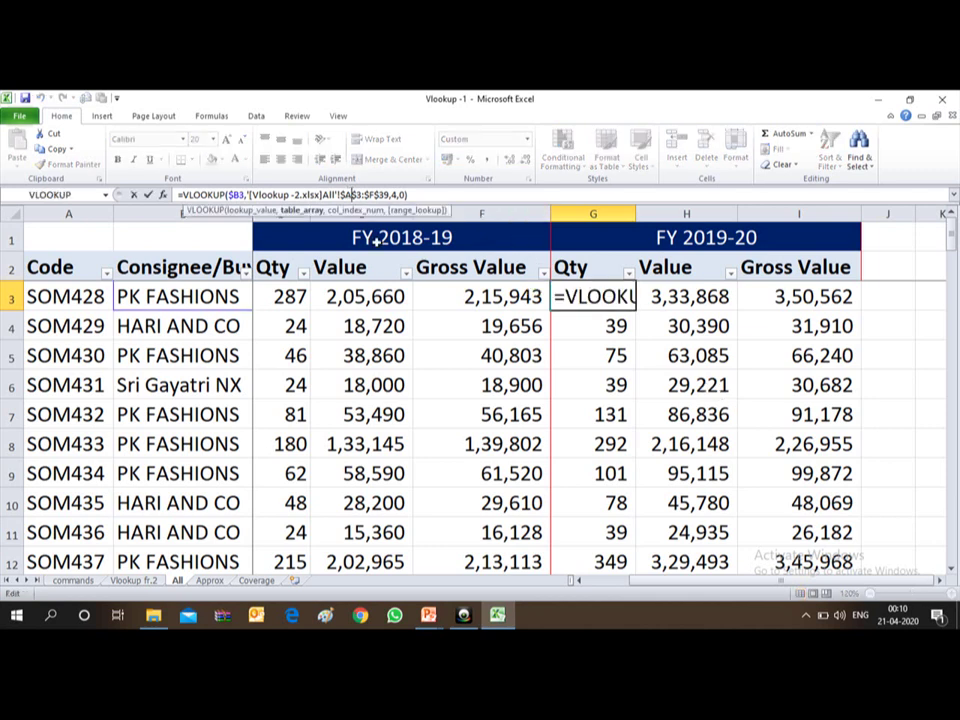
{"action": "key", "text": "Delete"}
{"action": "type", "text": "b"}
{"action": "key", "text": "Return"}
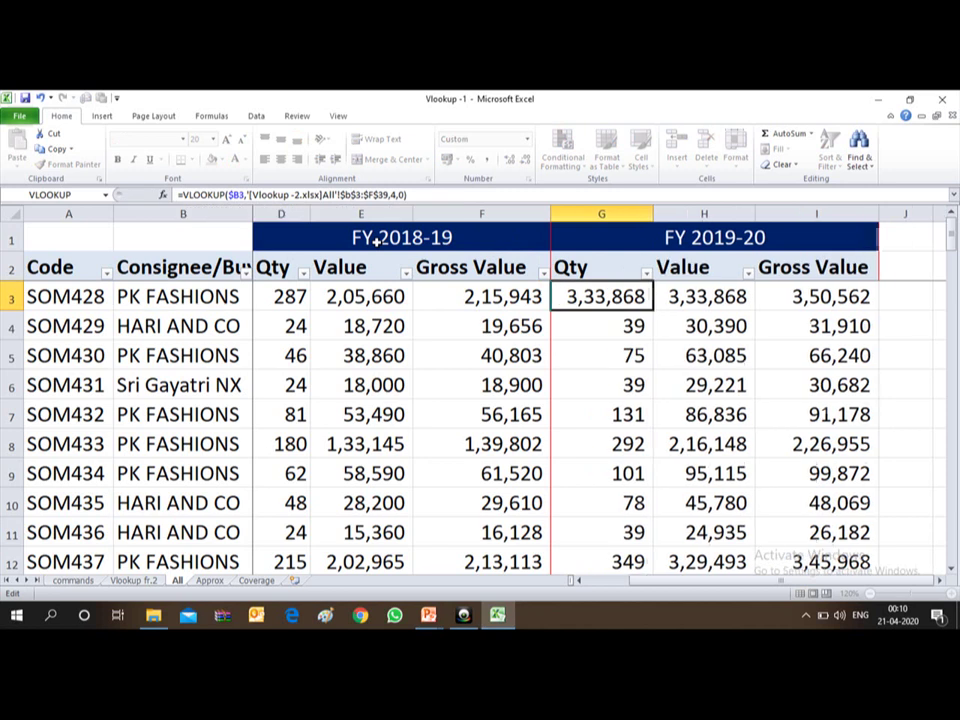
{"action": "key", "text": "Up"}
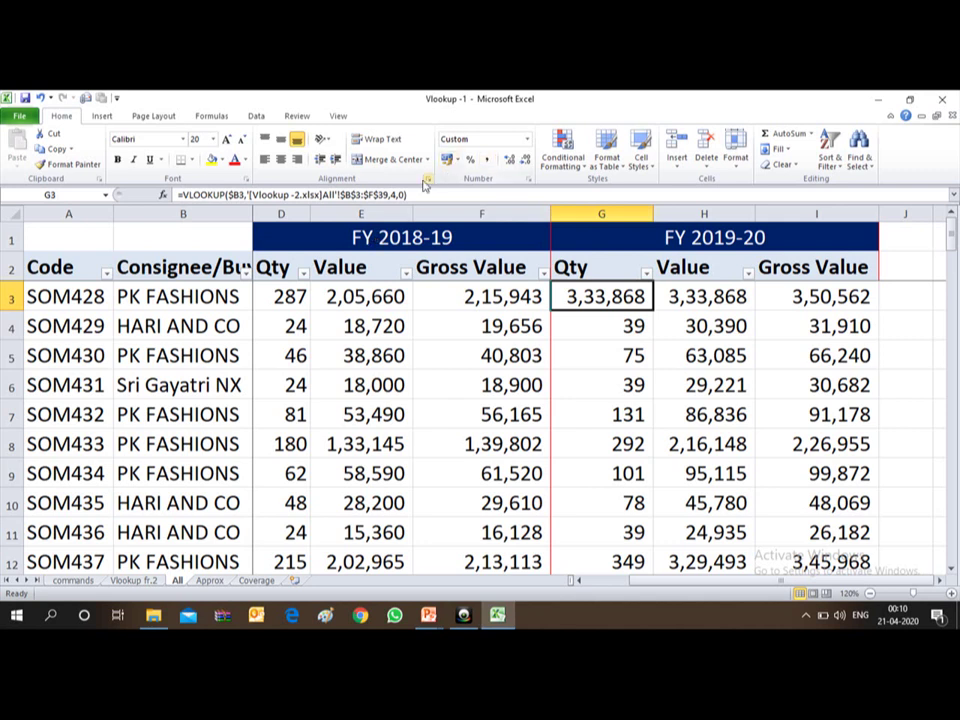
Replace G3's column index with 3
{"action": "left_click", "coordinate": [393, 195]}
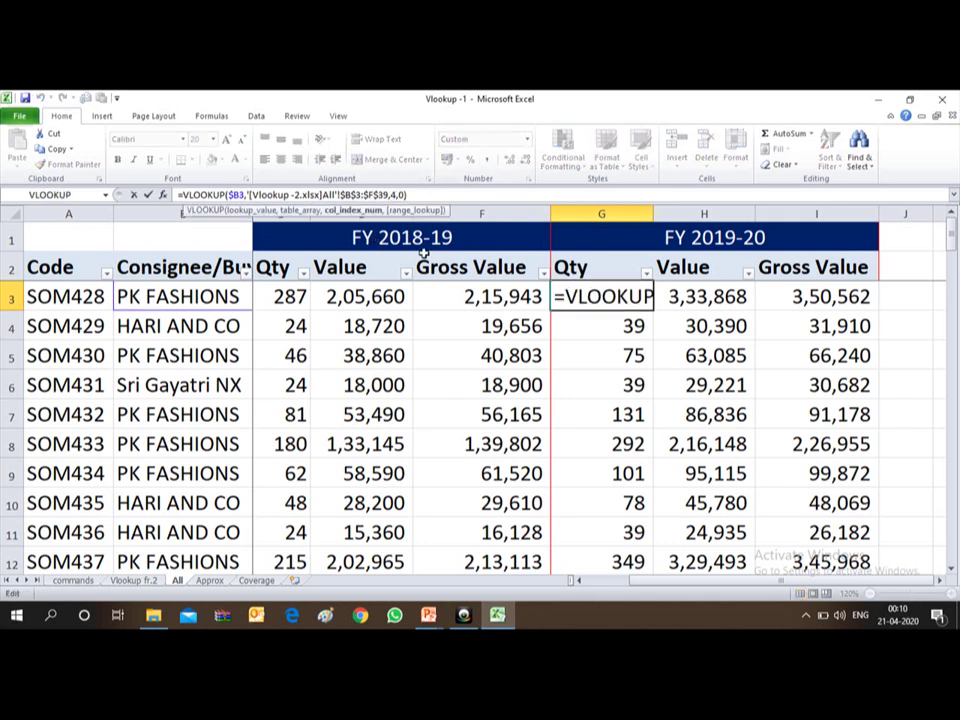
{"action": "key", "text": "BackSpace"}
{"action": "type", "text": "3"}
{"action": "key", "text": "Return"}
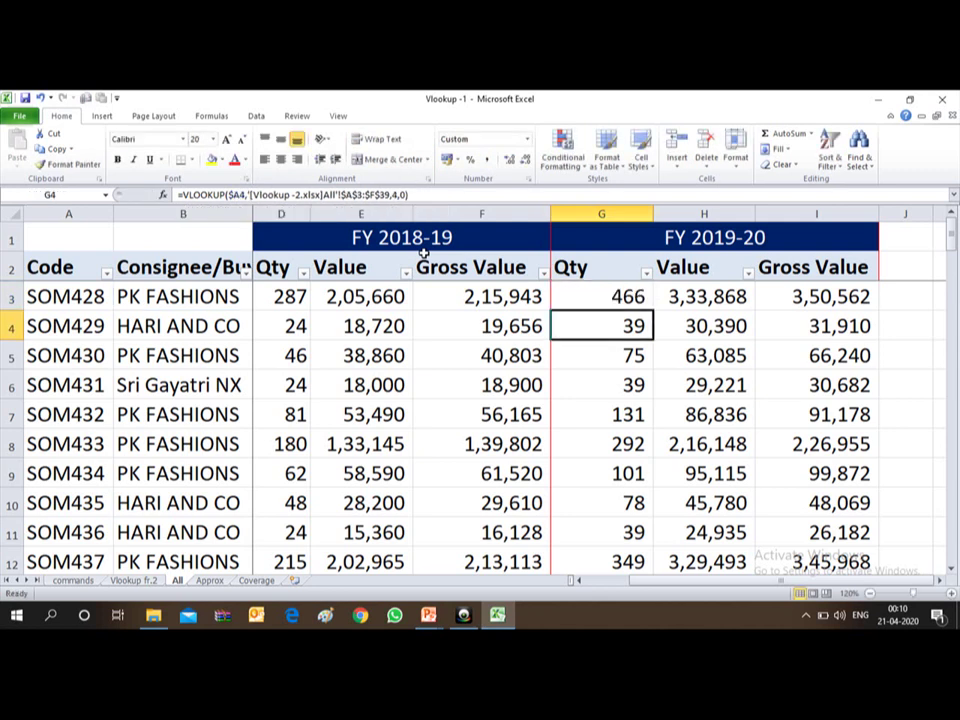
{"action": "key", "text": "Up"}
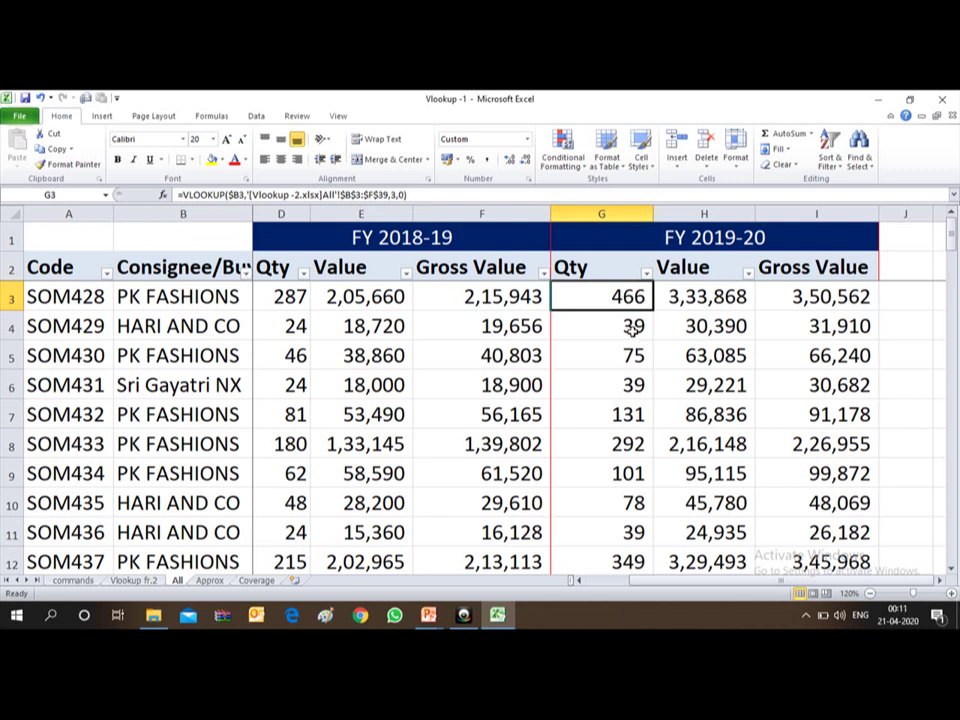
{"action": "left_click", "coordinate": [68, 213]}
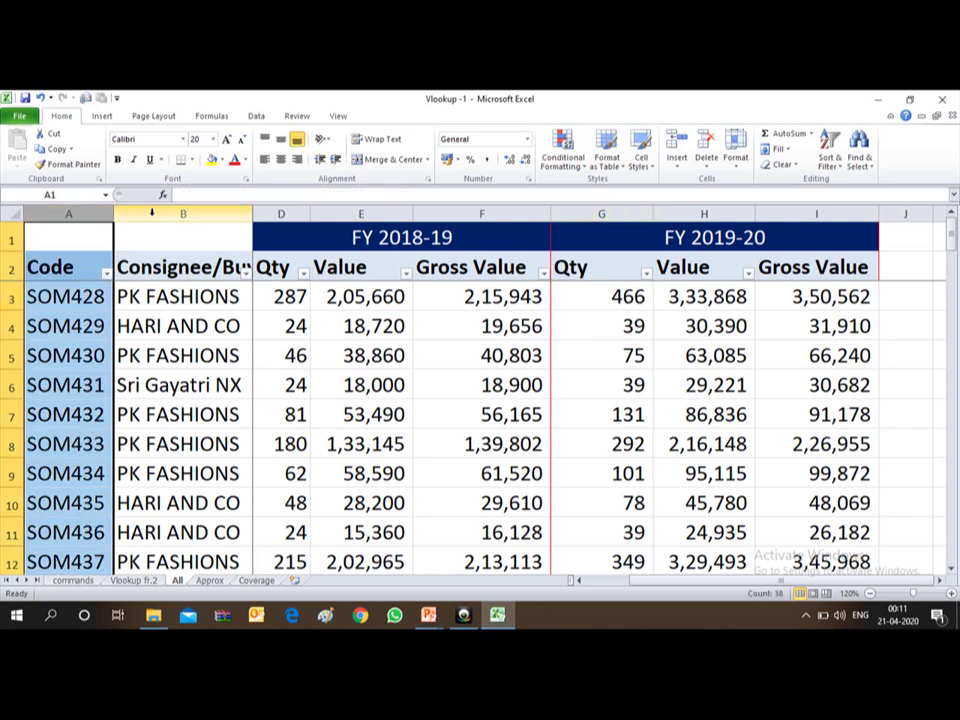
{"action": "left_click", "coordinate": [190, 213]}
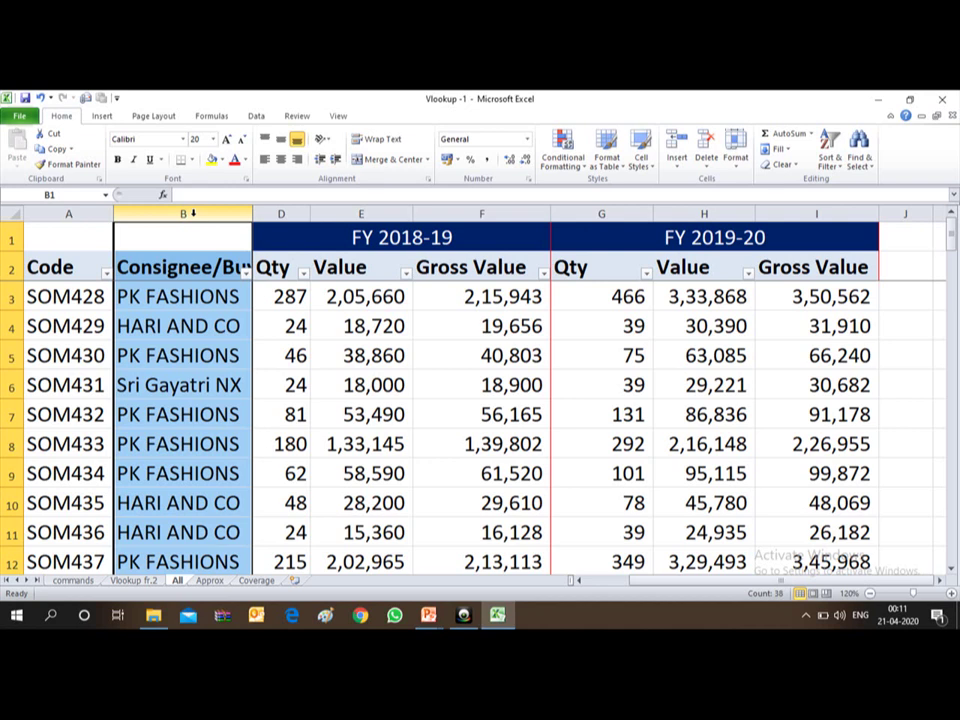
Clear the FY 2019-20 Qty, Value and Gross Value results in G3:I39
{"action": "left_click", "coordinate": [599, 302]}
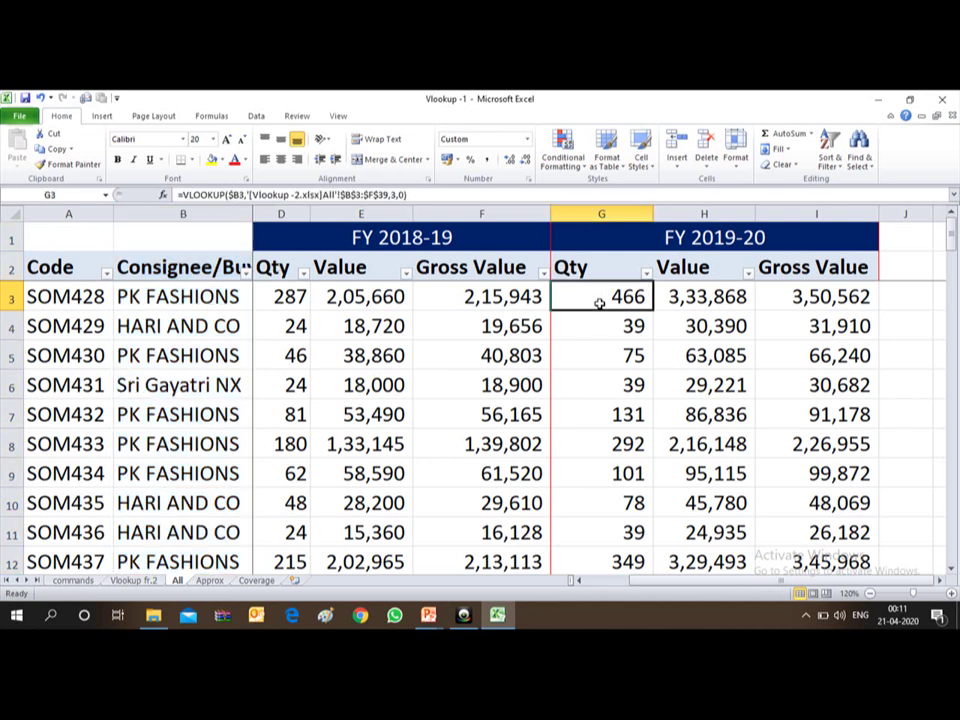
{"action": "key", "text": "shift+Right"}
{"action": "key", "text": "shift+Right"}
{"action": "key", "text": "ctrl+shift+Down"}
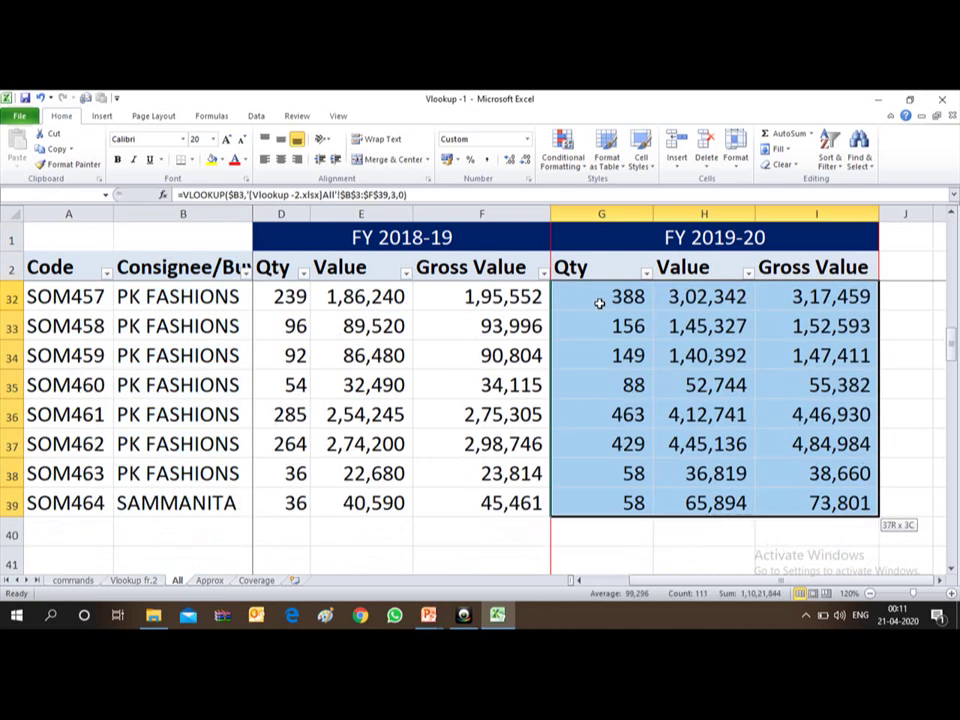
{"action": "key", "text": "Delete"}
{"action": "key", "text": "Up"}
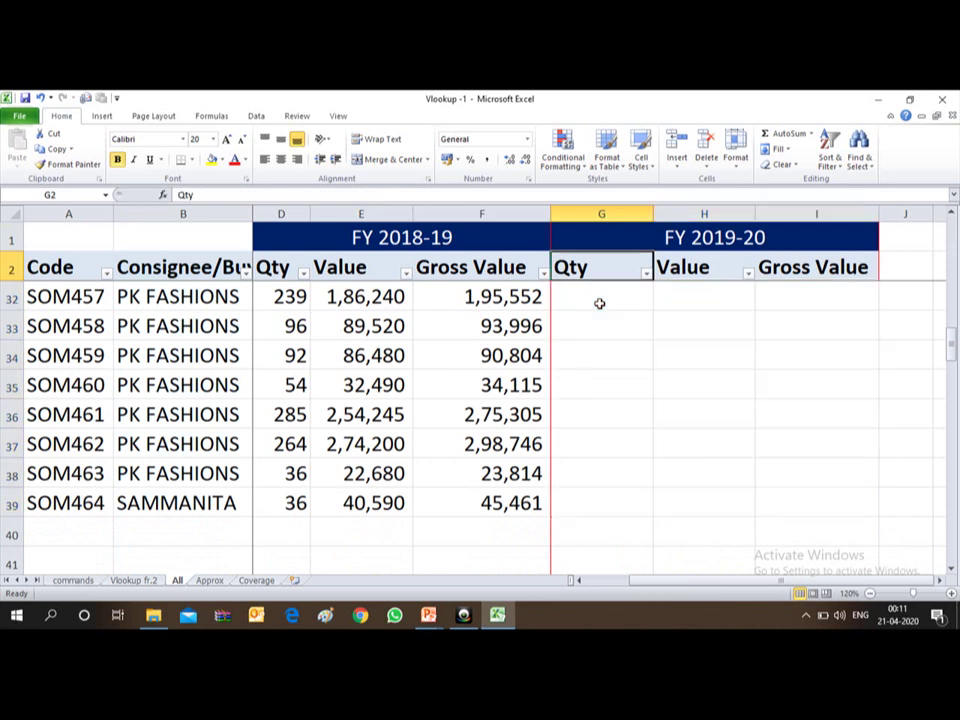
{"action": "key", "text": "Down"}
{"action": "key", "text": "Down"}
{"action": "key", "text": "Down"}
{"action": "key", "text": "Up"}
{"action": "key", "text": "Up"}
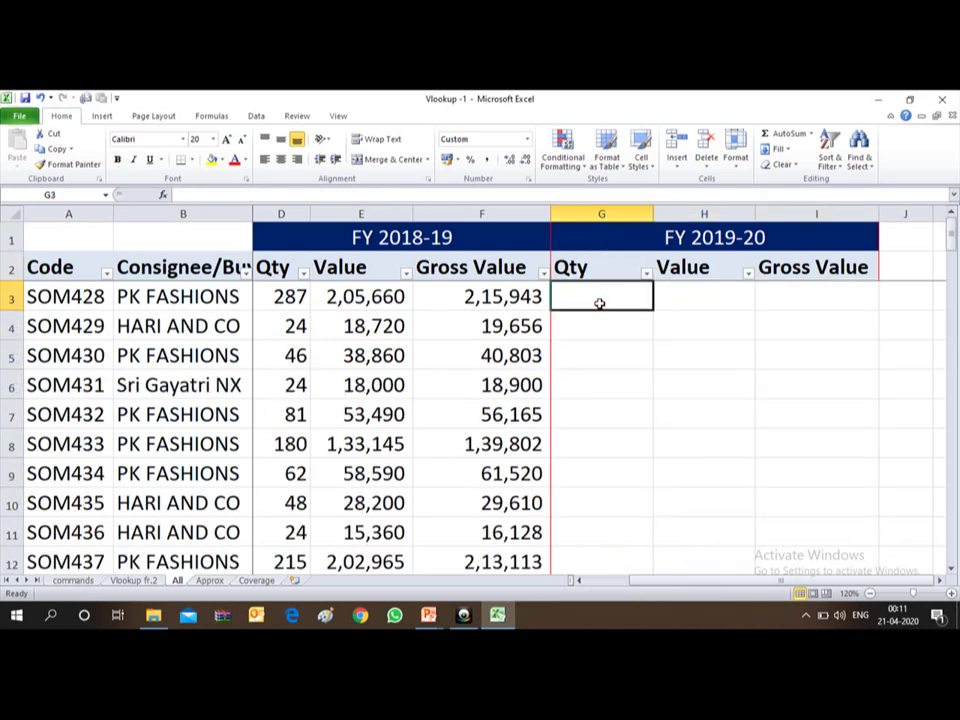
Start a new VLOOKUP in G3 using the buyer name in B3 as lookup value
{"action": "type", "text": "="}
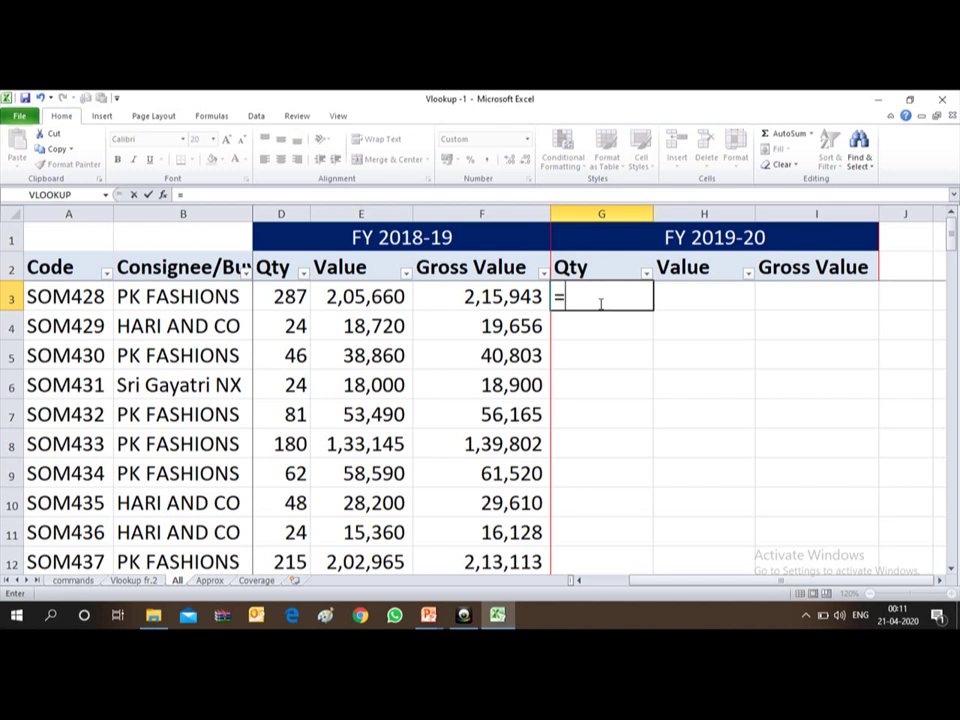
{"action": "type", "text": "vlookup("}
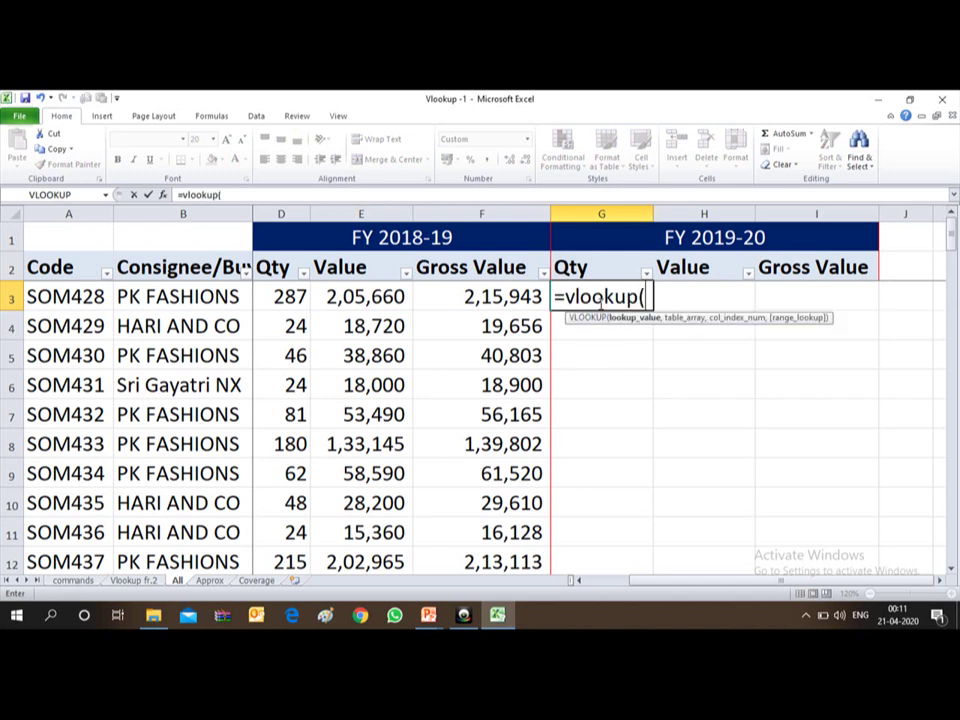
{"action": "key", "text": "Left"}
{"action": "key", "text": "Left"}
{"action": "key", "text": "Left"}
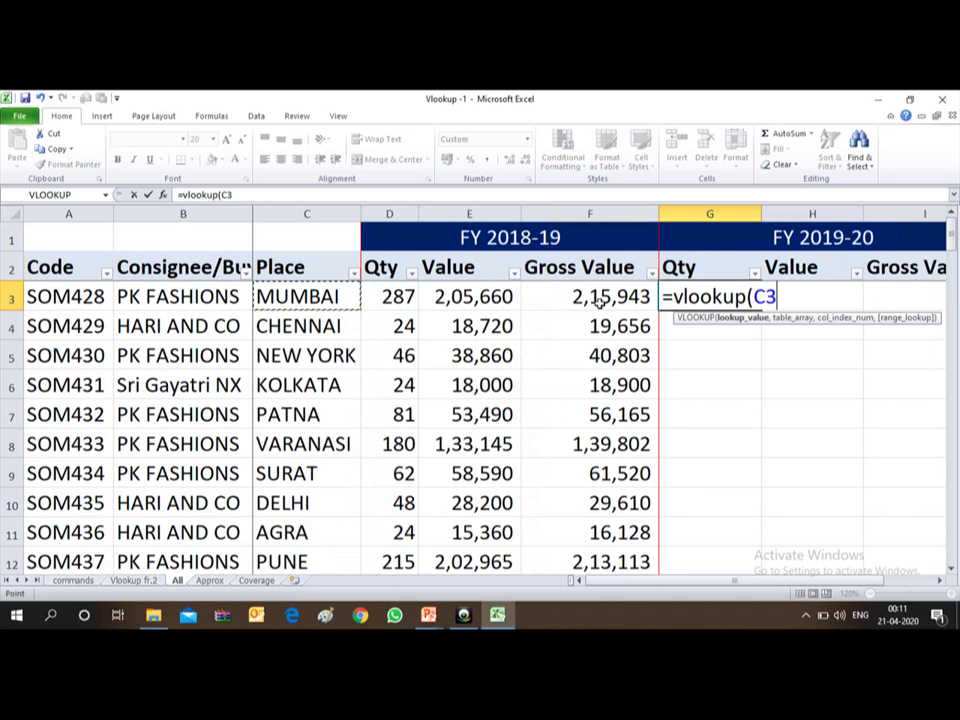
{"action": "key", "text": "Left"}
{"action": "key", "text": "Left"}
{"action": "key", "text": "Right"}
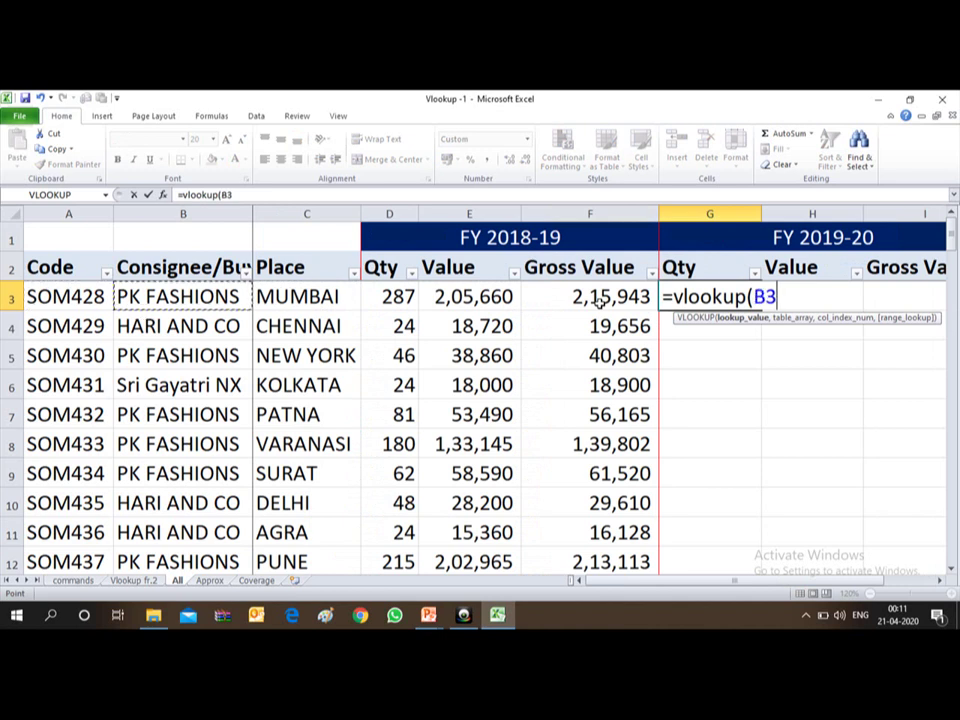
{"action": "type", "text": ","}
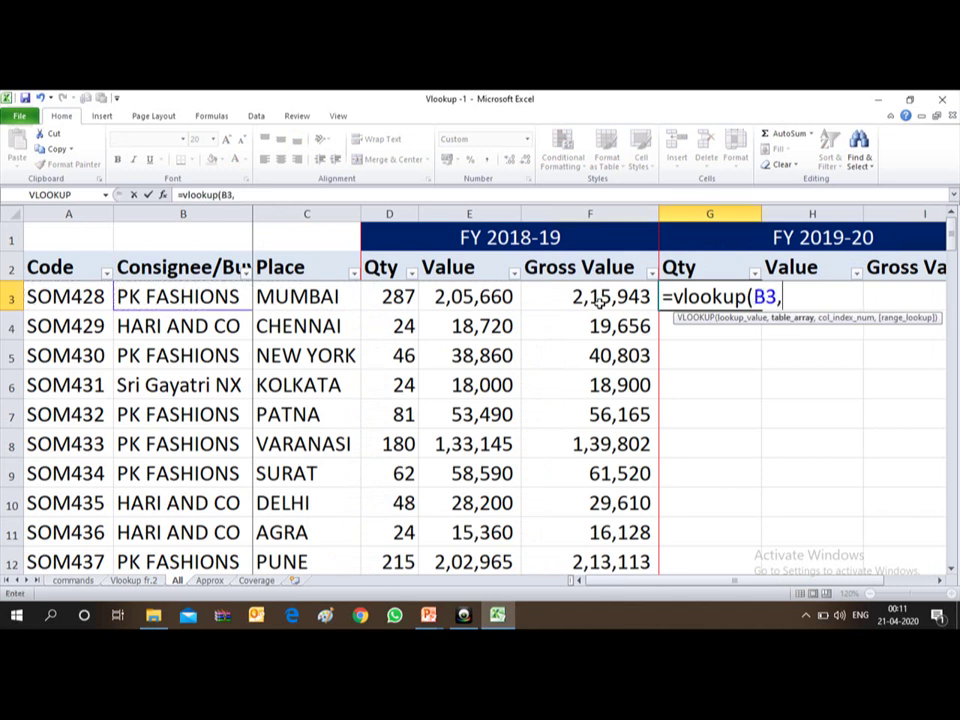
Set the table array to '[Vlookup -2.xlsx]All'!$B$3:$D$39
{"action": "key", "text": "alt+Tab"}
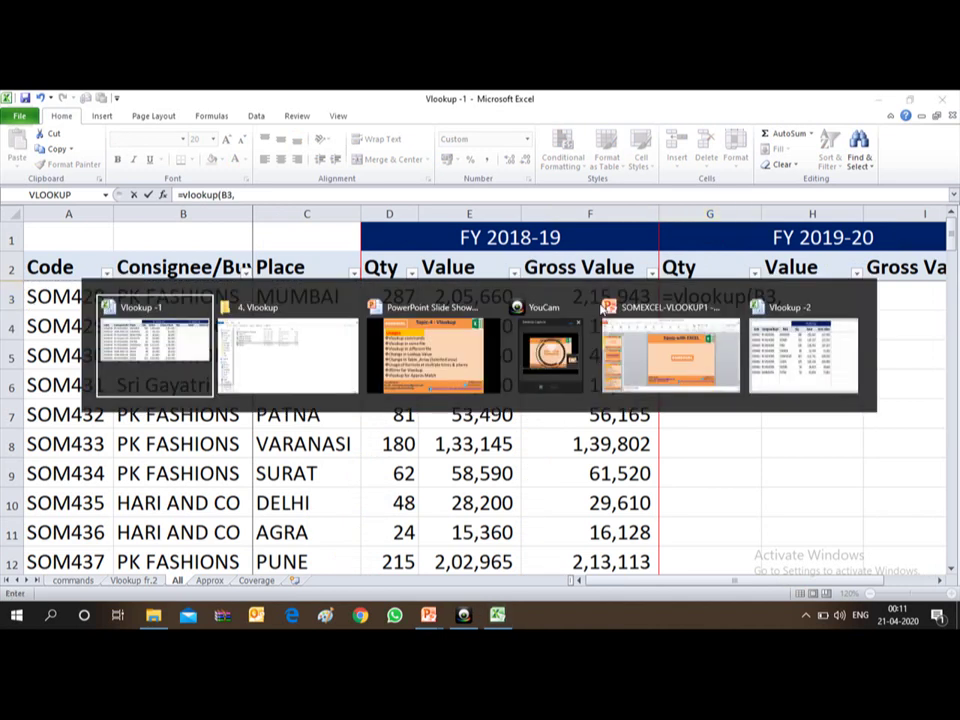
{"action": "key", "text": "Tab"}
{"action": "key", "text": "Tab"}
{"action": "key", "text": "Tab"}
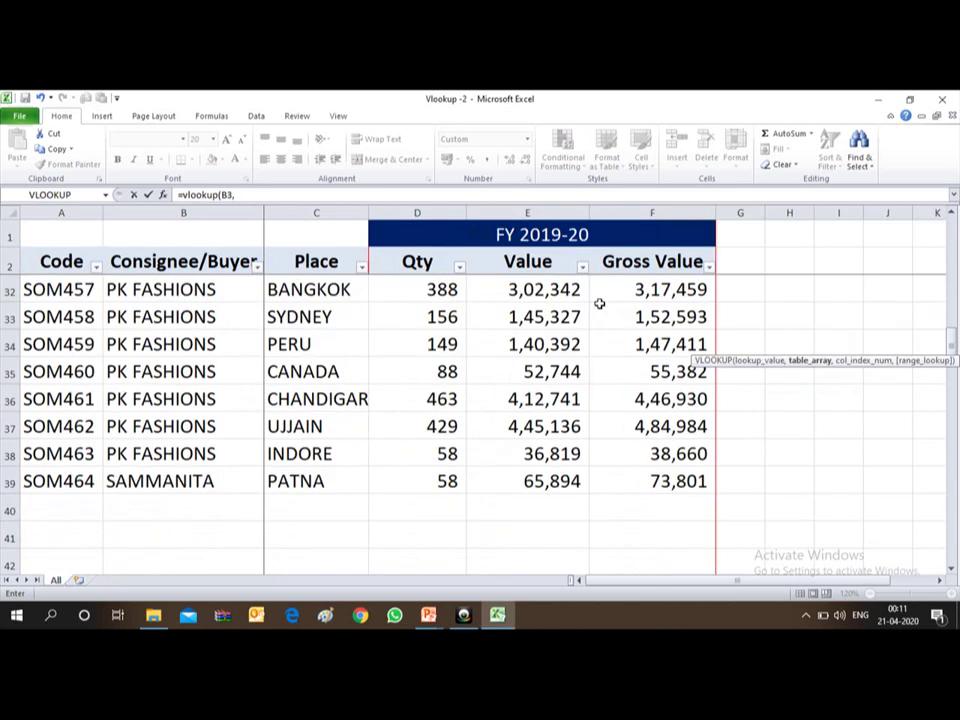
{"action": "key", "text": "Up"}
{"action": "key", "text": "ctrl+Up"}
{"action": "key", "text": "Left"}
{"action": "key", "text": "Left"}
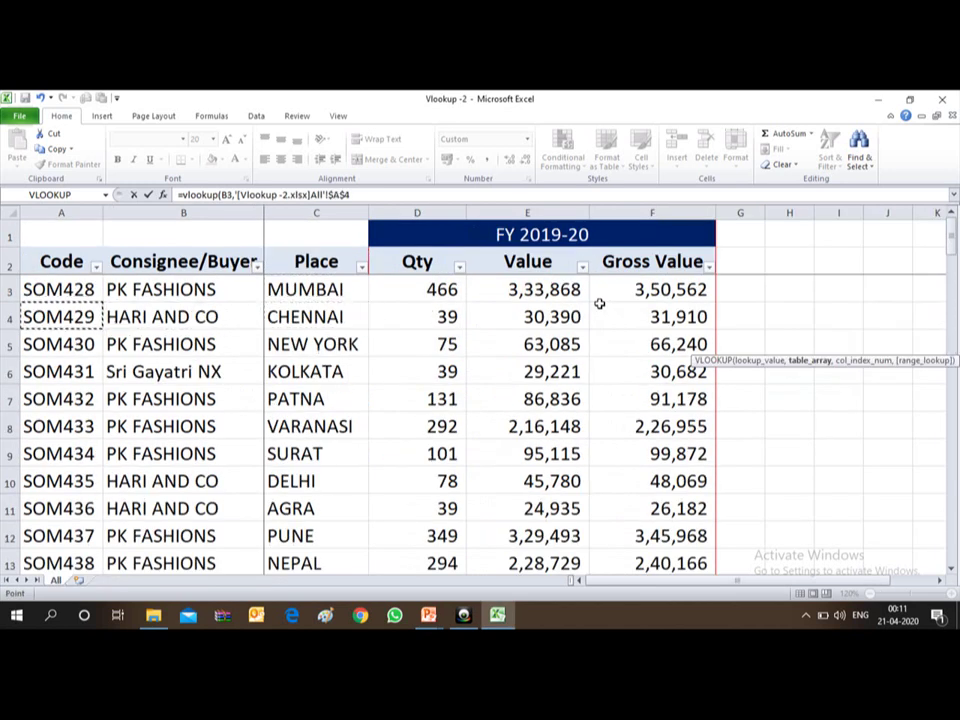
{"action": "key", "text": "Up"}
{"action": "key", "text": "Up"}
{"action": "key", "text": "Right"}
{"action": "key", "text": "Down"}
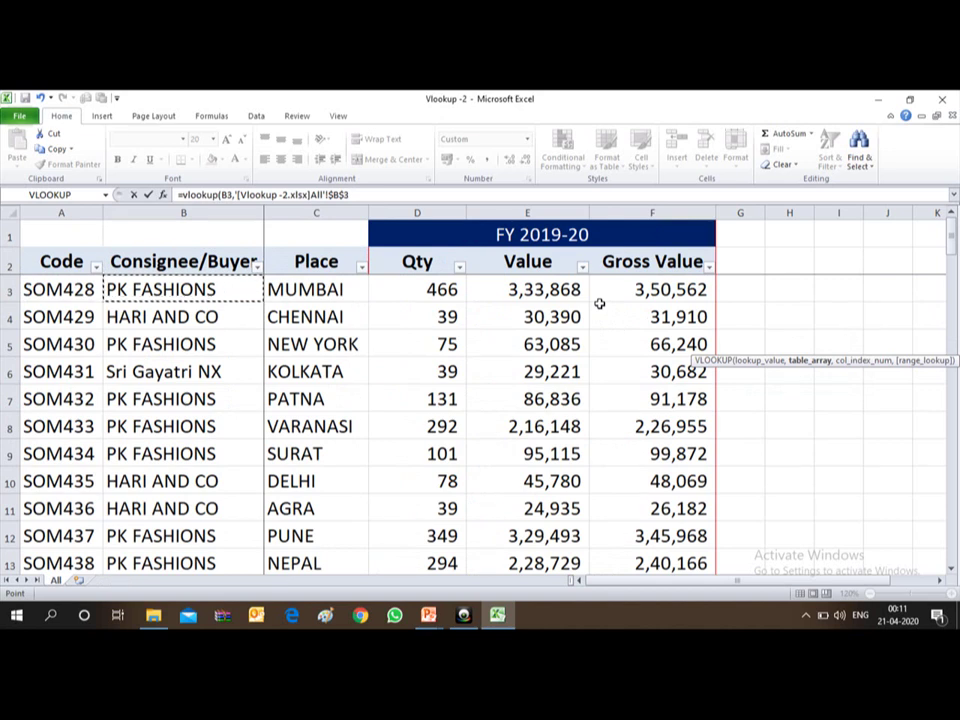
{"action": "key", "text": "shift+Right"}
{"action": "key", "text": "shift+Right"}
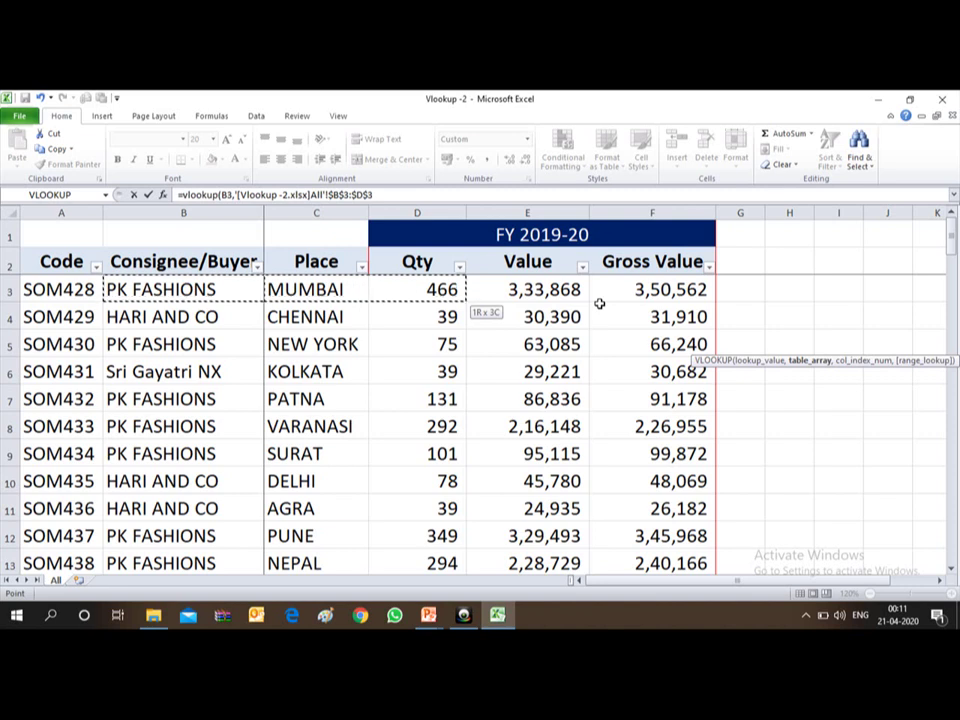
{"action": "key", "text": "ctrl+shift+Down"}
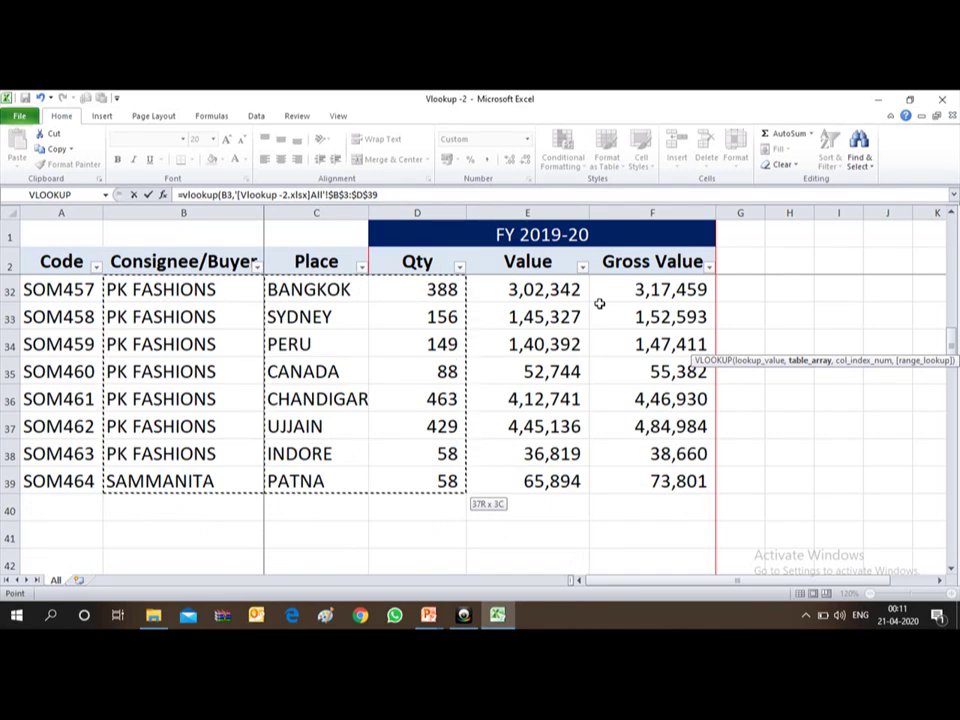
Finish with column 3 and exact match, so G3 returns 466
{"action": "type", "text": ","}
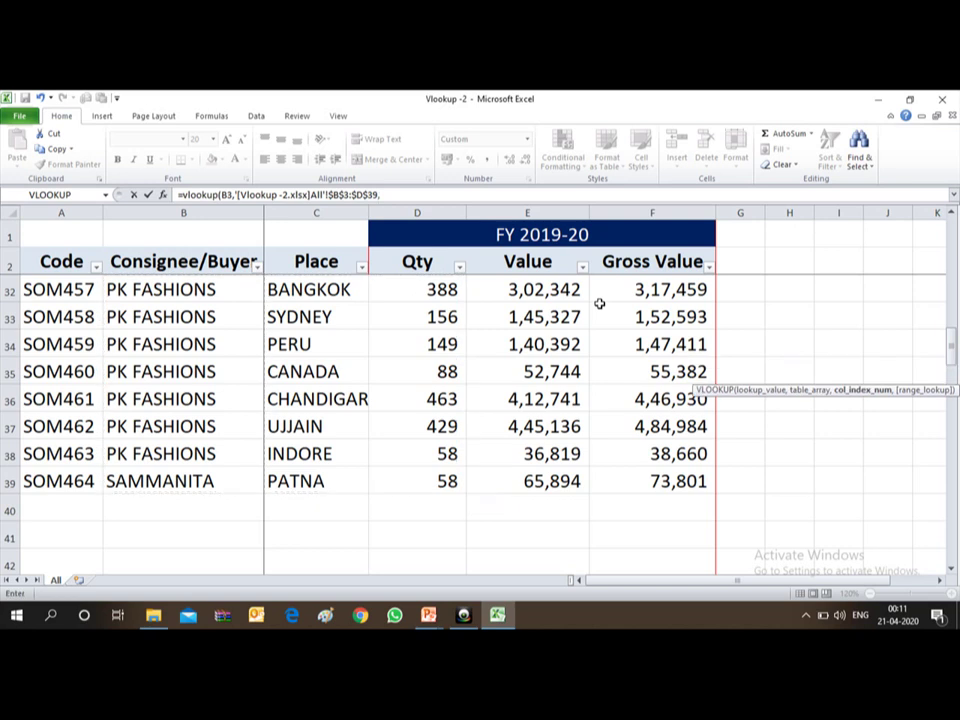
{"action": "type", "text": "3,"}
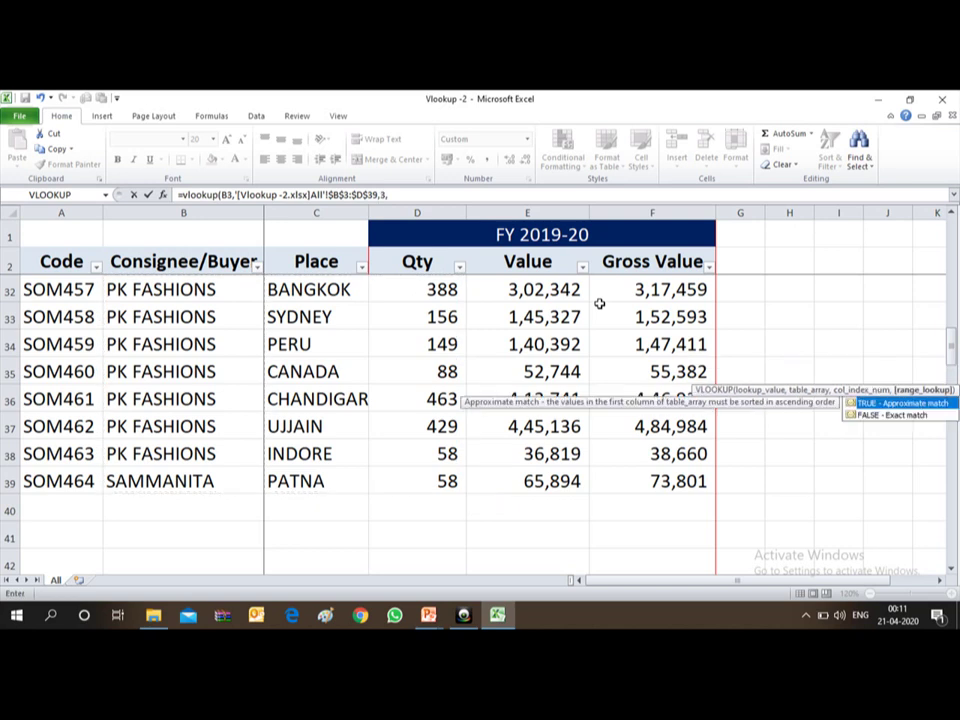
{"action": "type", "text": "0"}
{"action": "key", "text": "Return"}
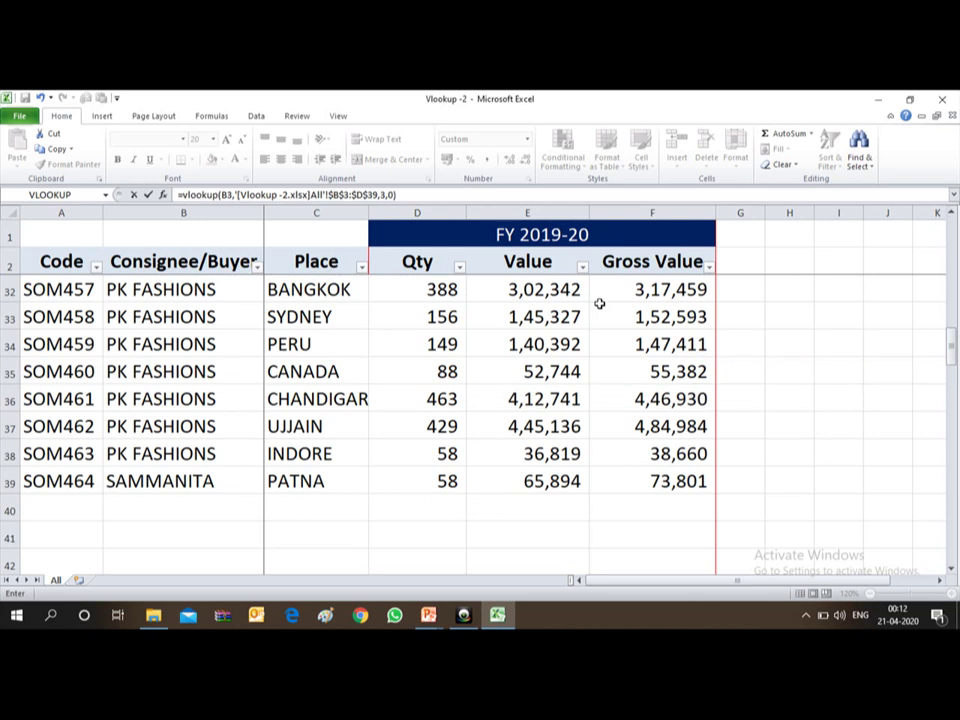
{"action": "key", "text": "Up"}
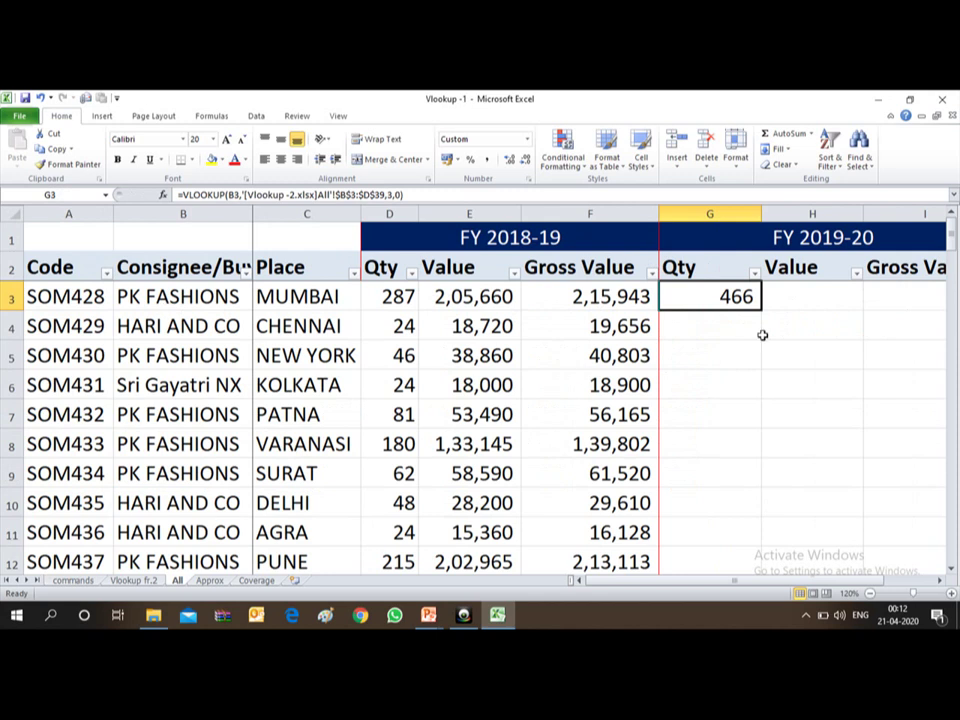
Check the SOM428 Qty value in cell D3 of the Vlookup -2 workbook
{"action": "key", "text": "alt+Tab"}
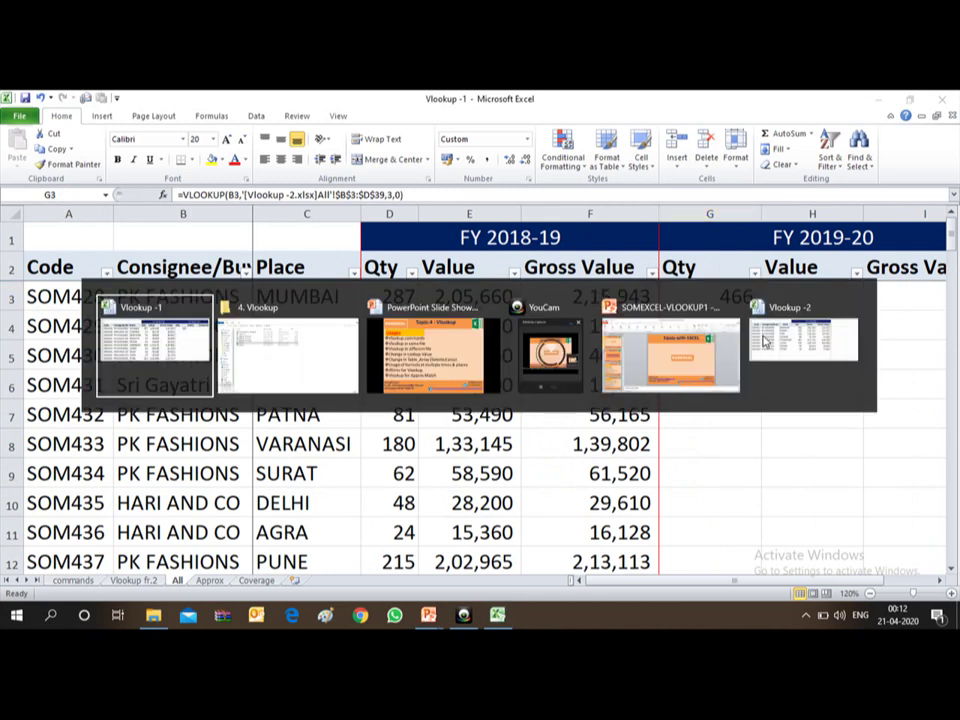
{"action": "left_click", "coordinate": [763, 341]}
{"action": "key", "text": "shift+BackSpace"}
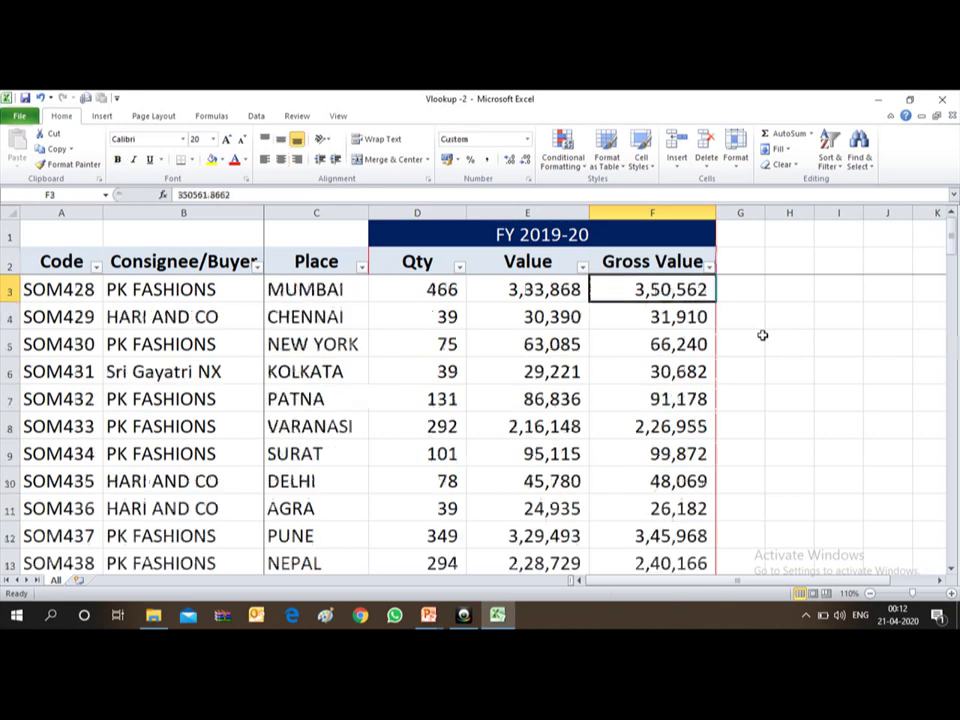
{"action": "key", "text": "Down"}
{"action": "key", "text": "Left"}
{"action": "key", "text": "Left"}
{"action": "key", "text": "Up"}
{"action": "key", "text": "Up"}
{"action": "key", "text": "Down"}
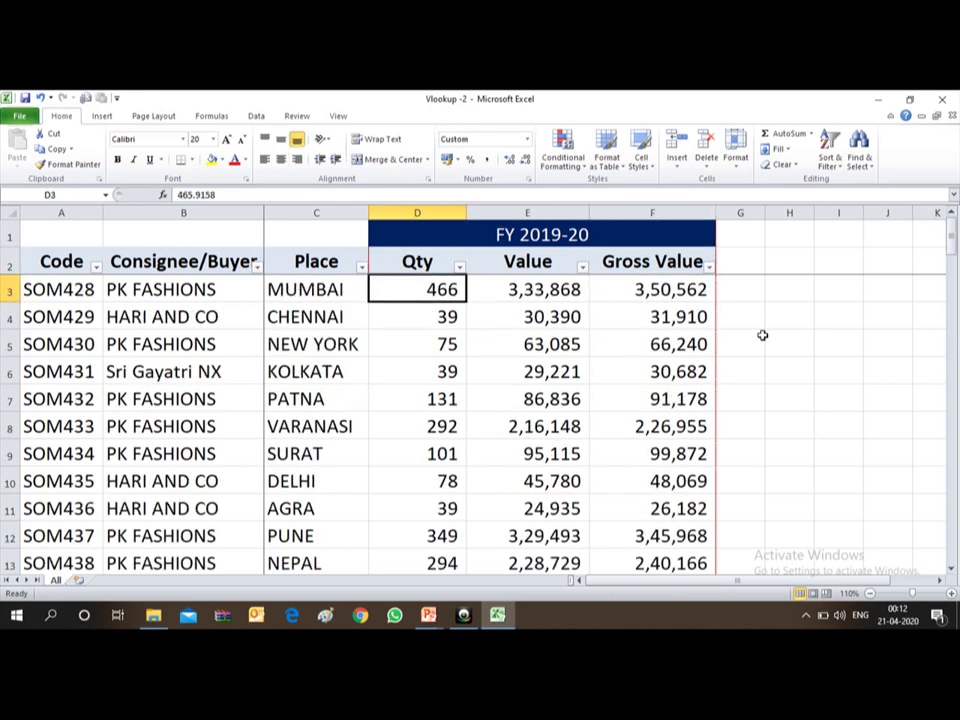
Copy G3's VLOOKUP formula in Vlookup -1 and paste it into G3:G39
{"action": "key", "text": "alt+Tab"}
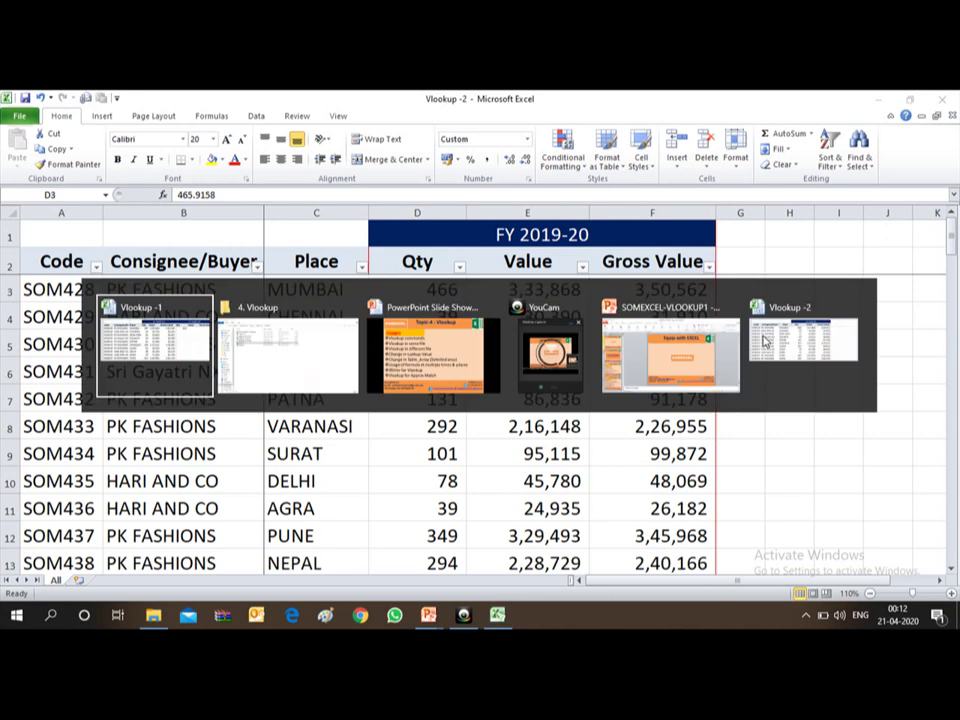
{"action": "key", "text": "Up"}
{"action": "key", "text": "Down"}
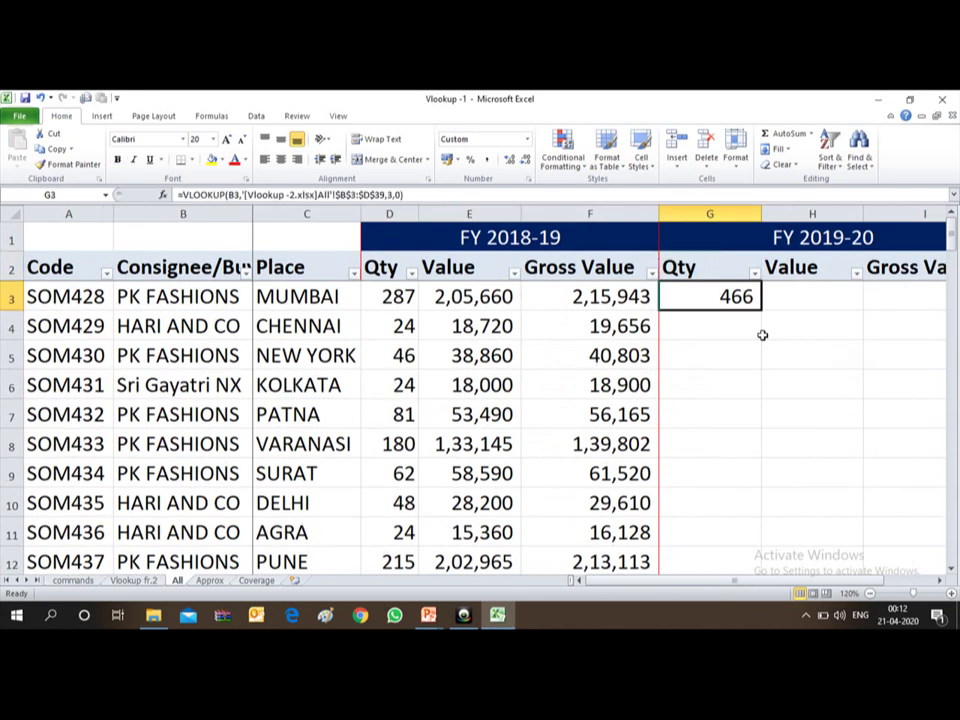
{"action": "key", "text": "ctrl+c"}
{"action": "key", "text": "Left"}
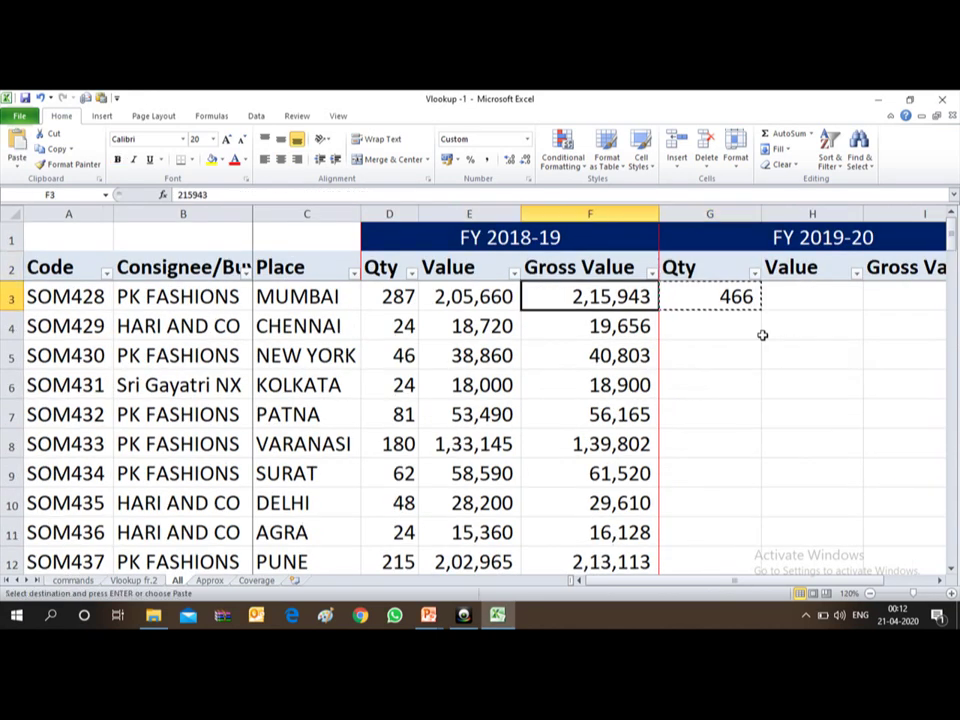
{"action": "key", "text": "ctrl+Down"}
{"action": "key", "text": "Down"}
{"action": "key", "text": "Down"}
{"action": "key", "text": "Up"}
{"action": "key", "text": "Up"}
{"action": "key", "text": "Up"}
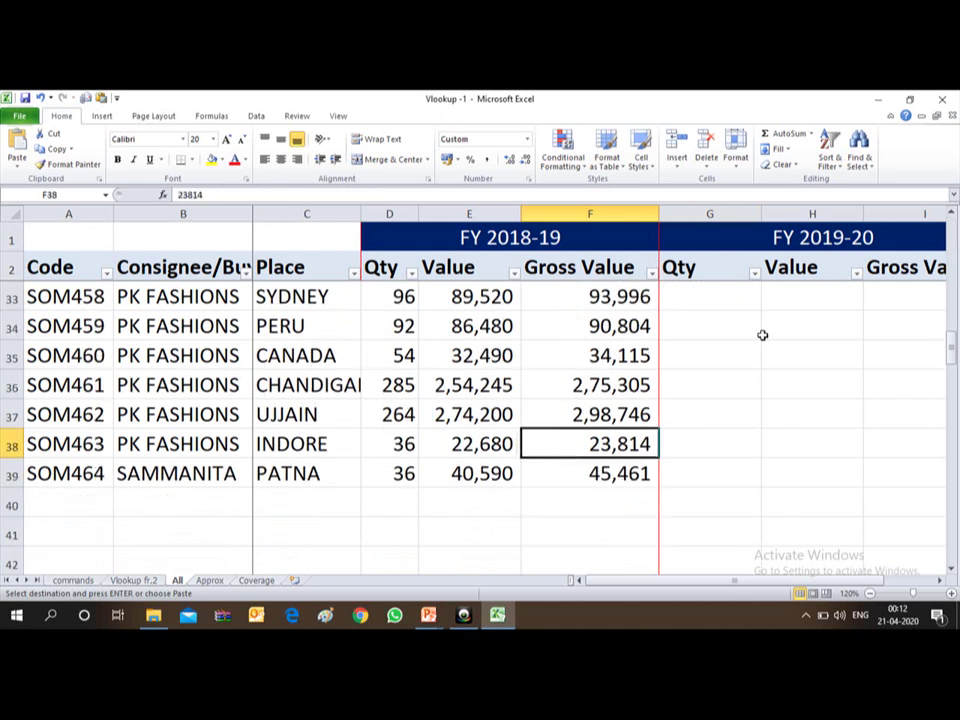
{"action": "key", "text": "Down"}
{"action": "key", "text": "Right"}
{"action": "key", "text": "ctrl+shift+Up"}
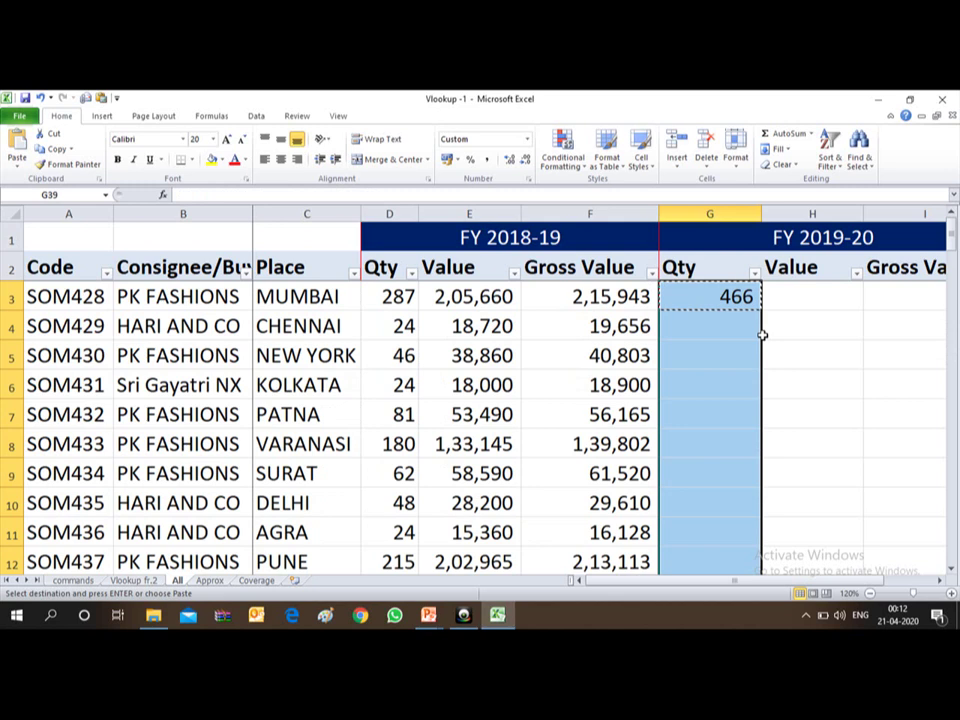
{"action": "key", "text": "ctrl+v"}
Review the filled FY 2019-20 Qty results and reselect G3:G39
{"action": "key", "text": "ctrl+Down"}
{"action": "key", "text": "Down"}
{"action": "key", "text": "Down"}
{"action": "key", "text": "Up"}
{"action": "key", "text": "Up"}
{"action": "key", "text": "Up"}
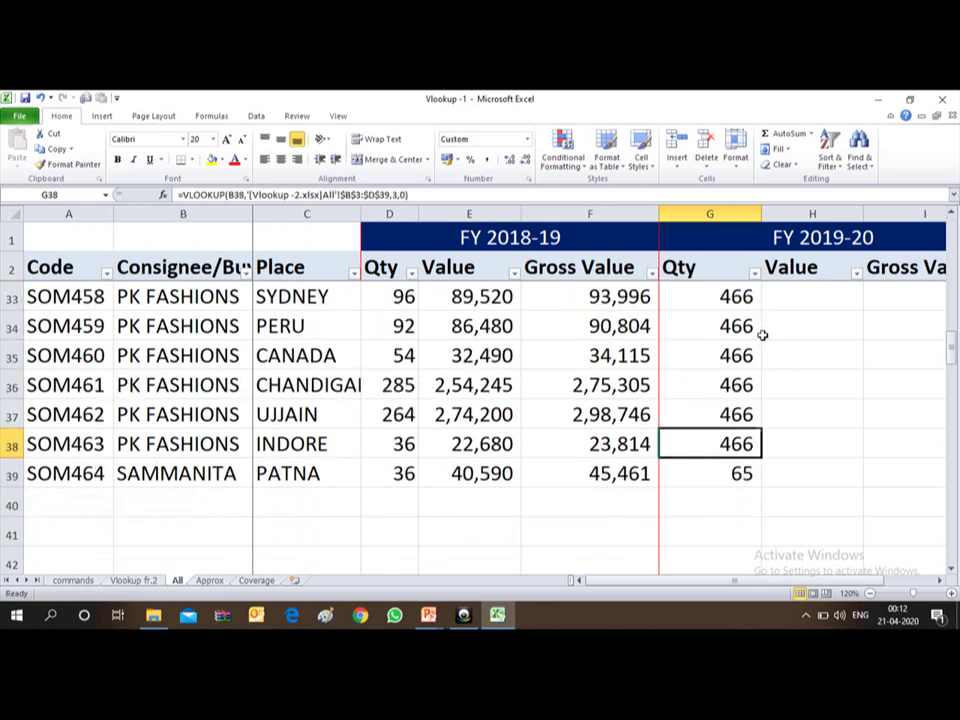
{"action": "key", "text": "Up"}
{"action": "key", "text": "Up"}
{"action": "key", "text": "Up"}
{"action": "key", "text": "Up"}
{"action": "key", "text": "Up"}
{"action": "key", "text": "Up"}
{"action": "key", "text": "Up"}
{"action": "key", "text": "Up"}
{"action": "key", "text": "Up"}
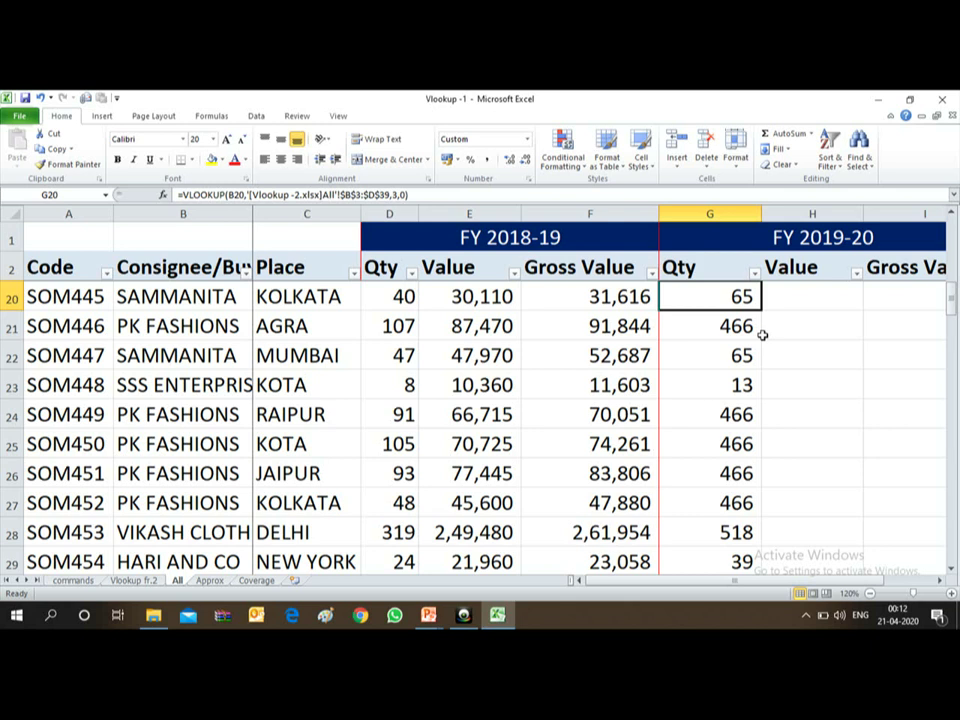
{"action": "key", "text": "ctrl+Up"}
{"action": "key", "text": "Down"}
{"action": "key", "text": "Down"}
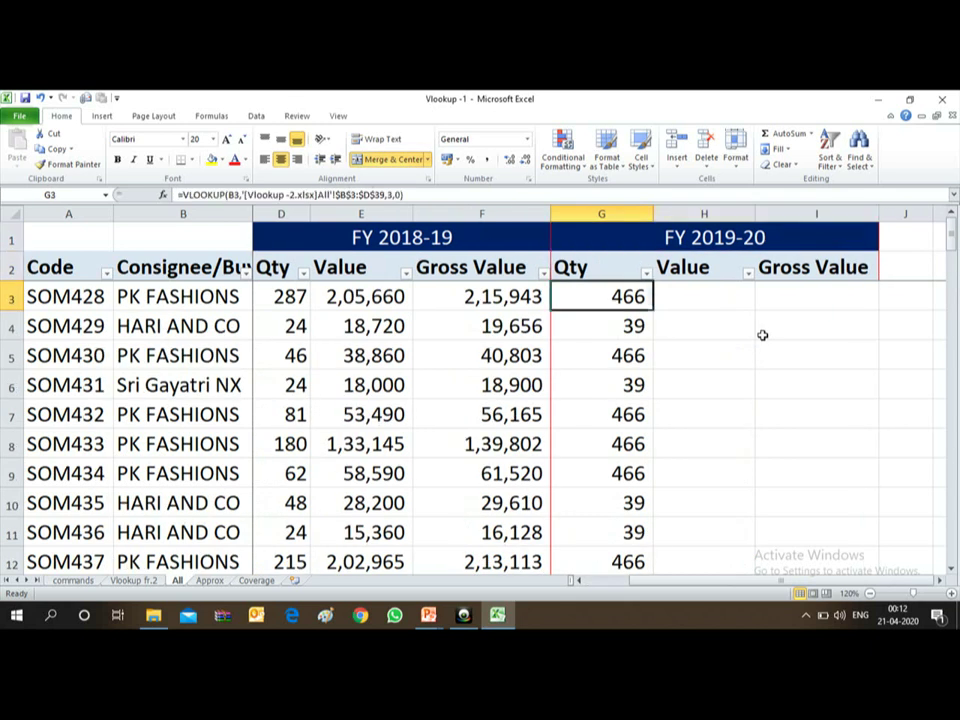
{"action": "key", "text": "Down"}
{"action": "key", "text": "Down"}
{"action": "key", "text": "Up"}
{"action": "key", "text": "Up"}
{"action": "key", "text": "Up"}
{"action": "key", "text": "Down"}
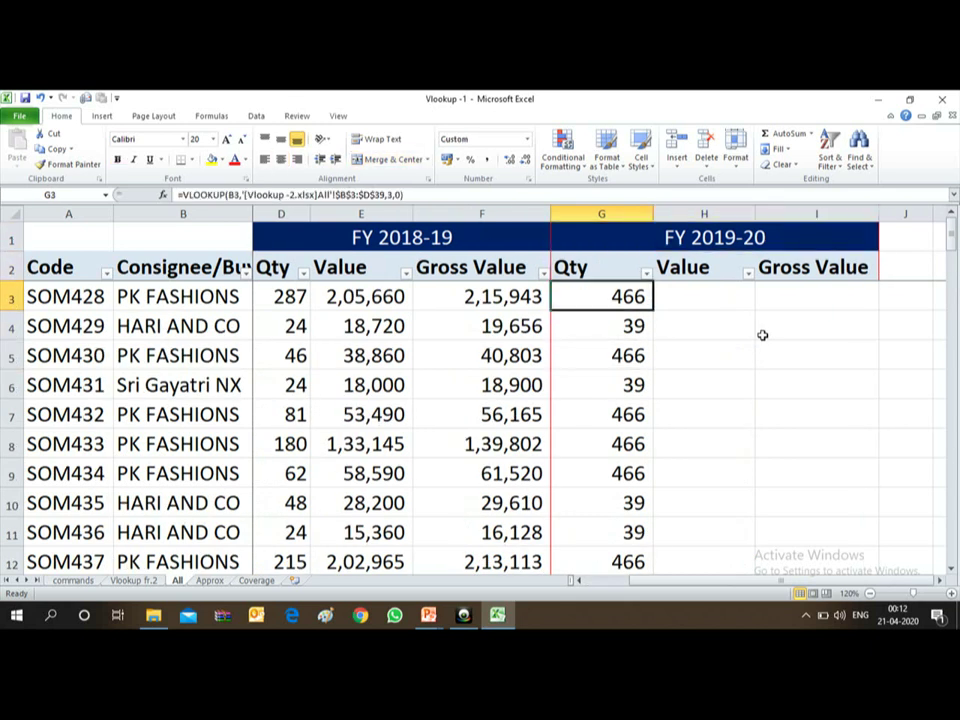
{"action": "key", "text": "ctrl+shift+Down"}
{"action": "key", "text": "shift+Up"}
{"action": "key", "text": "shift+Up"}
{"action": "key", "text": "shift+Down"}
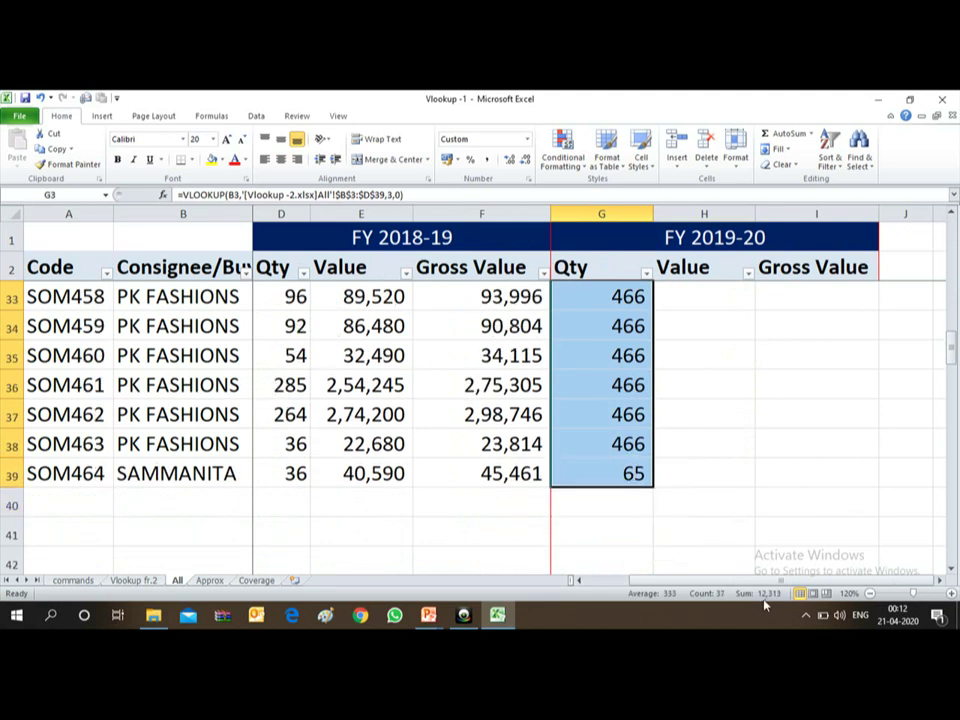
Select Qty values D3:D39 in Vlookup -2 to compare the status-bar total
{"action": "key", "text": "alt+Tab"}
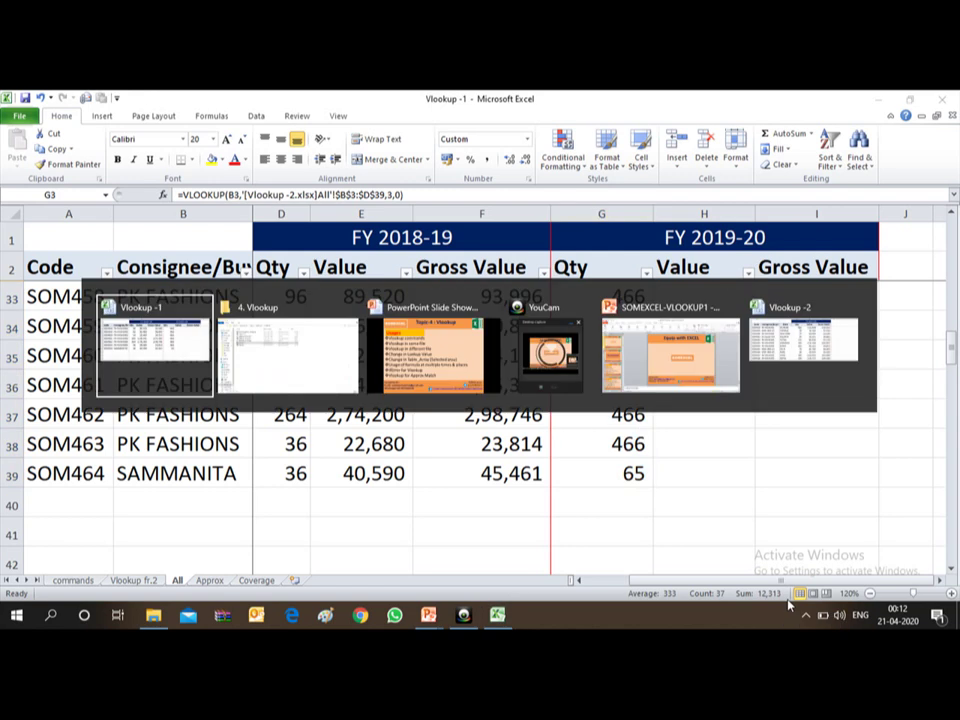
{"action": "key", "text": "alt+shift+Tab"}
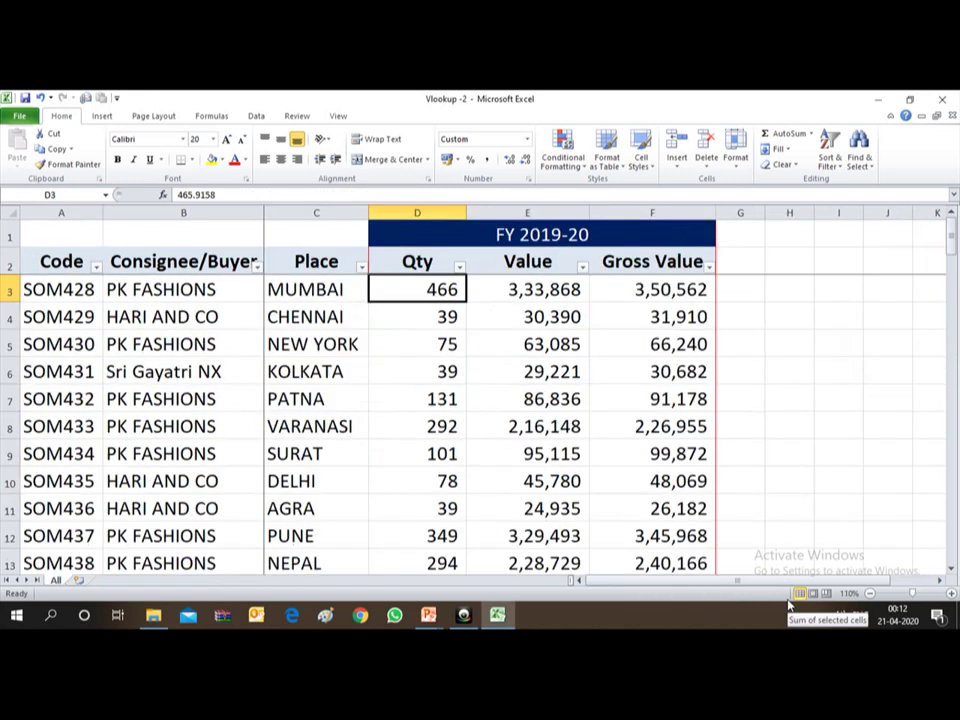
{"action": "key", "text": "Down"}
{"action": "key", "text": "Down"}
{"action": "key", "text": "ctrl+shift+Down"}
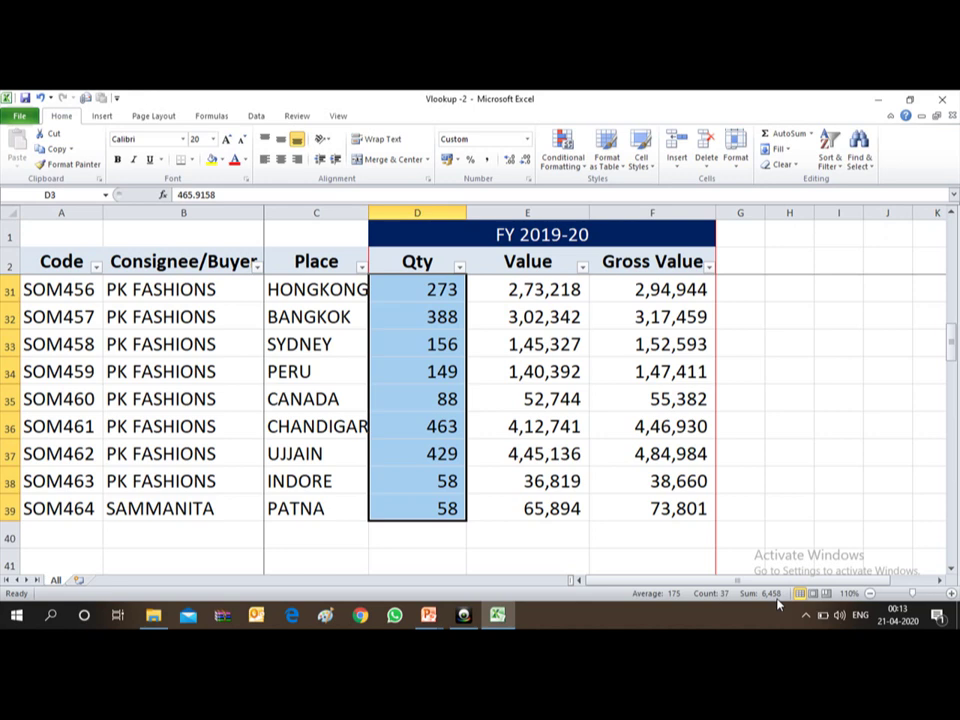
Turn on filters and move to the Consignee/Buyer header cell B2
{"action": "key", "text": "ctrl+Up"}
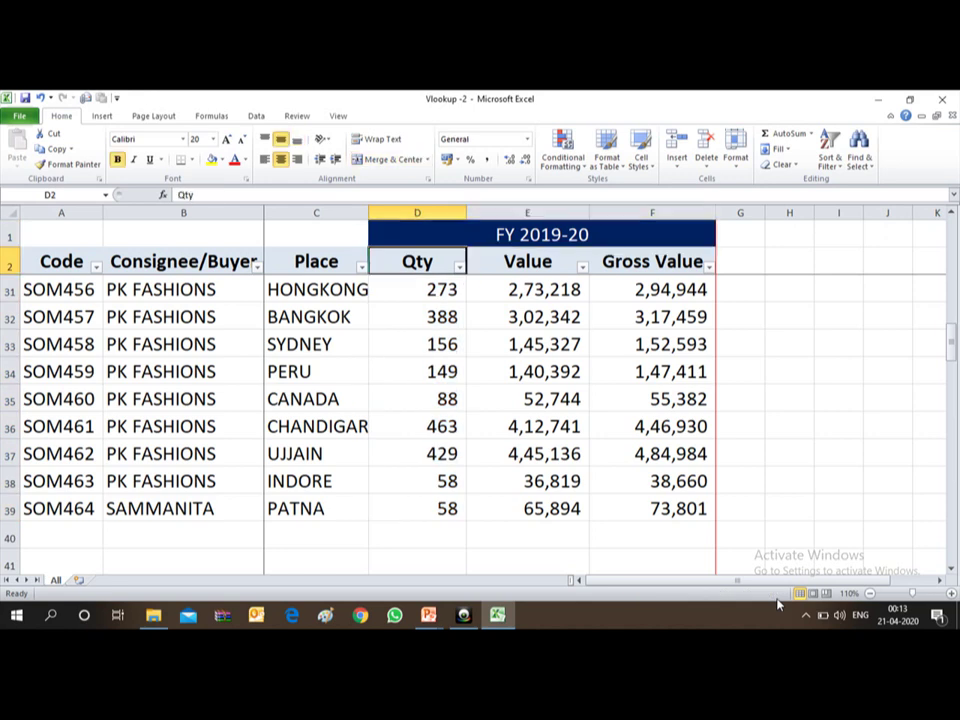
{"action": "key", "text": "ctrl+shift+l"}
{"action": "key", "text": "ctrl+shift+l"}
{"action": "key", "text": "Down"}
{"action": "key", "text": "Left"}
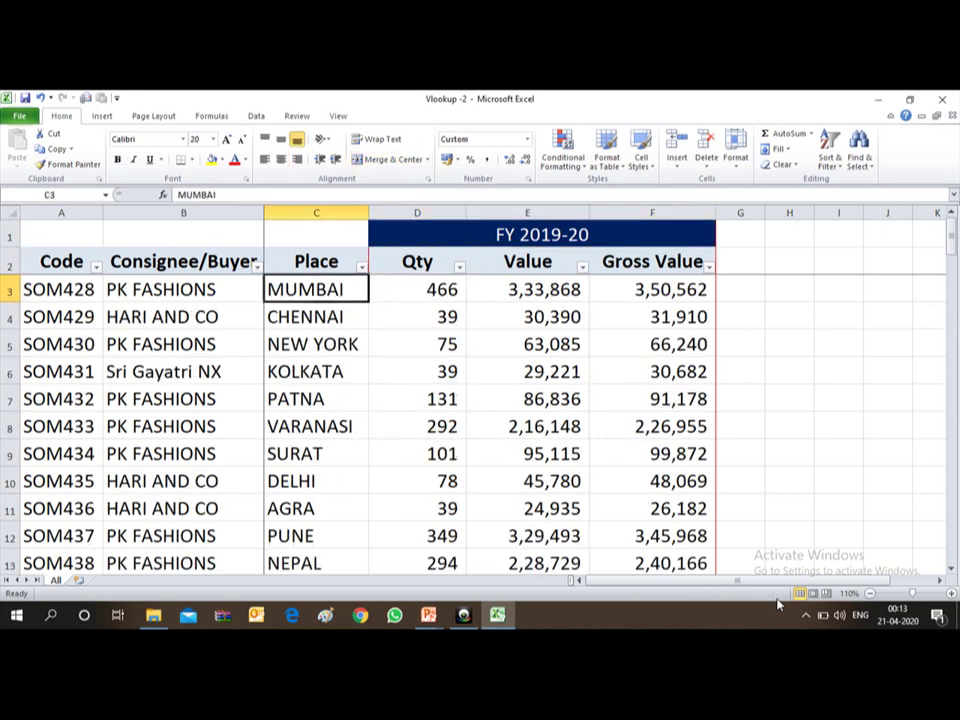
{"action": "key", "text": "Left"}
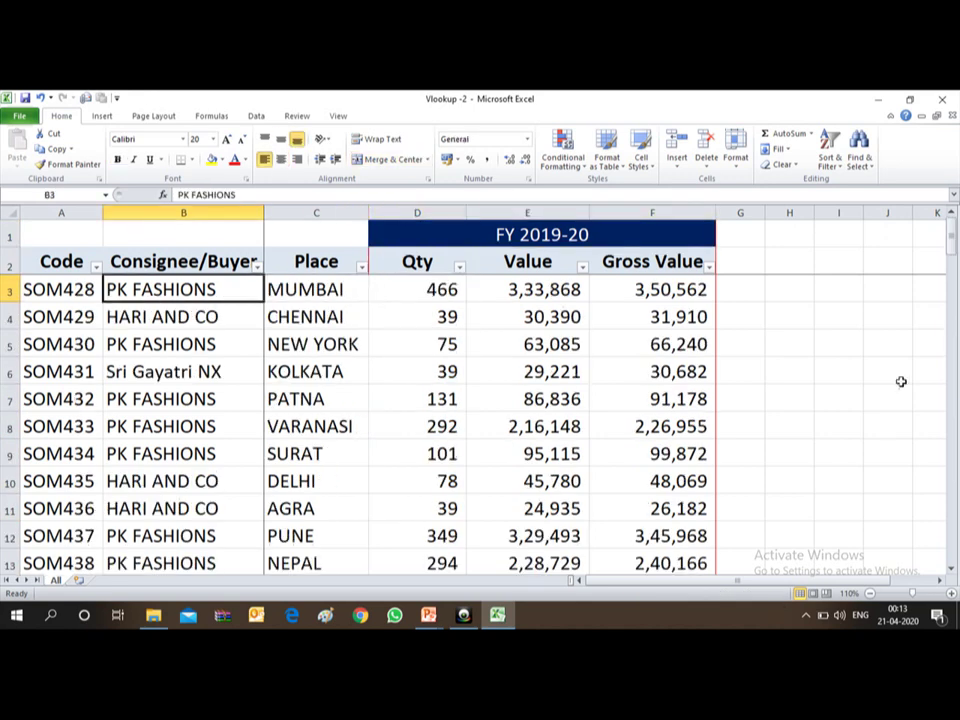
{"action": "key", "text": "Up"}
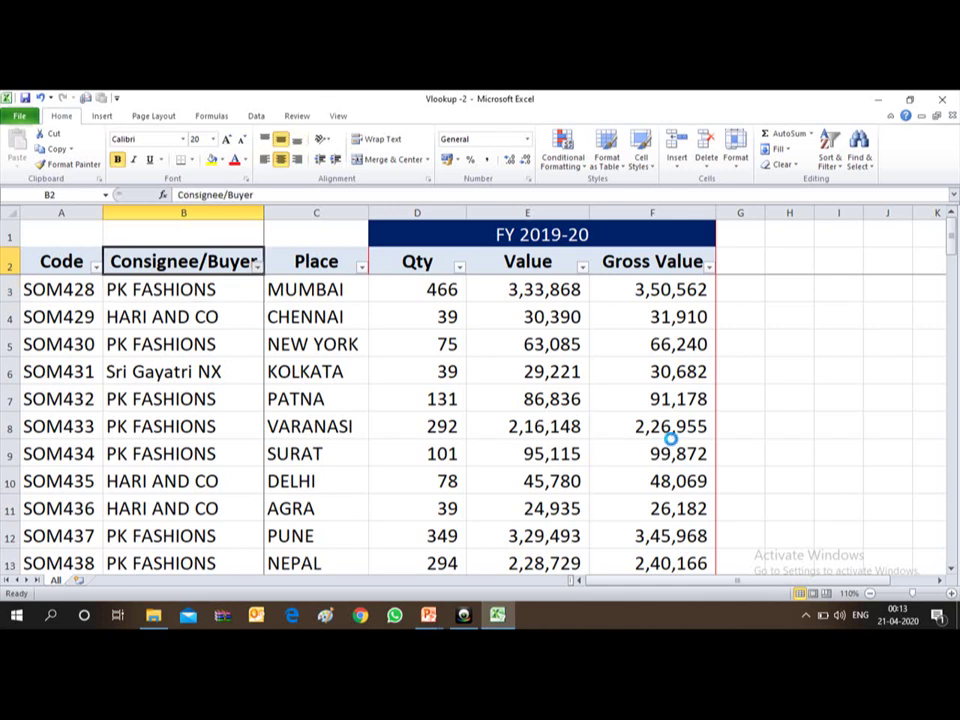
Filter the Consignee/Buyer column of Vlookup -2 to show only PK FASHIONS
{"action": "key", "text": "alt+Down"}
{"action": "key", "text": "Down"}
{"action": "key", "text": "Down"}
{"action": "key", "text": "Down"}
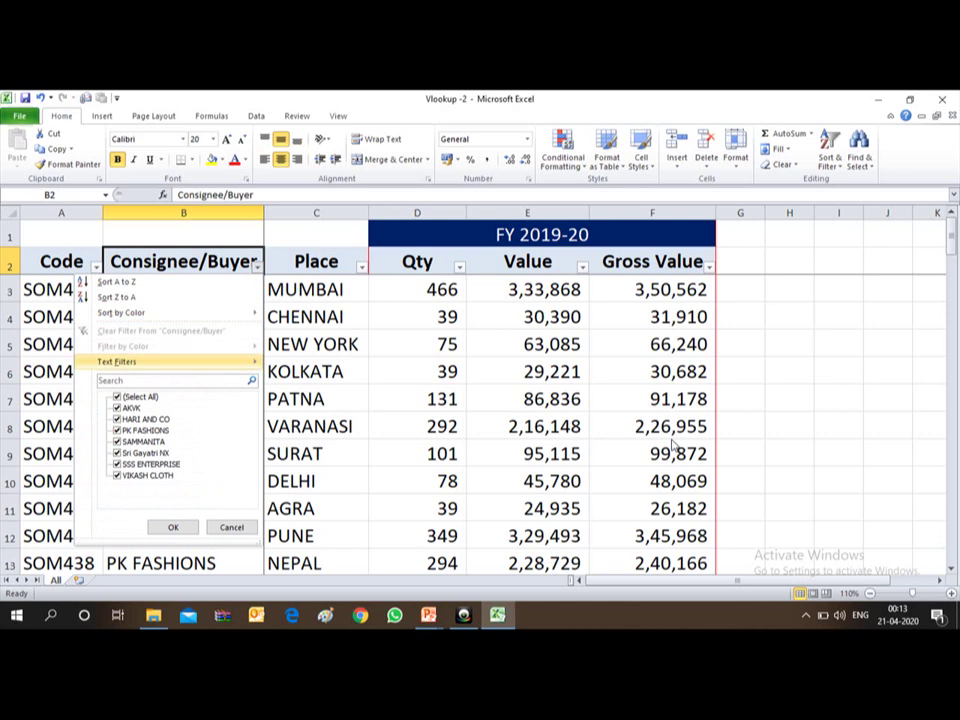
{"action": "key", "text": "Down"}
{"action": "key", "text": "Down"}
{"action": "key", "text": "space"}
{"action": "key", "text": "Down"}
{"action": "key", "text": "Down"}
{"action": "key", "text": "Down"}
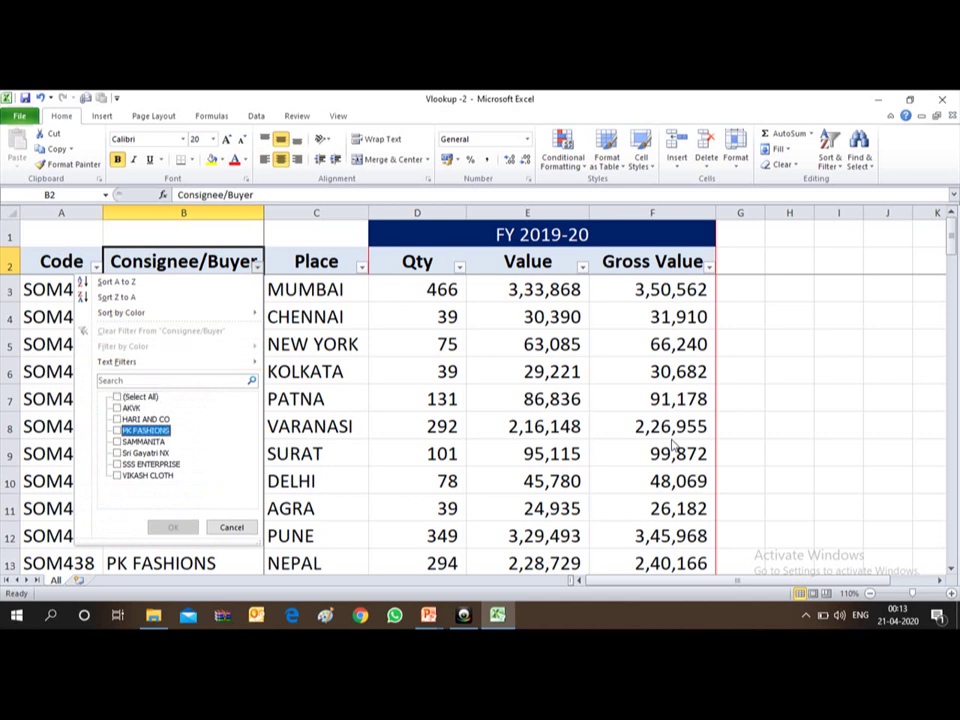
{"action": "key", "text": "space"}
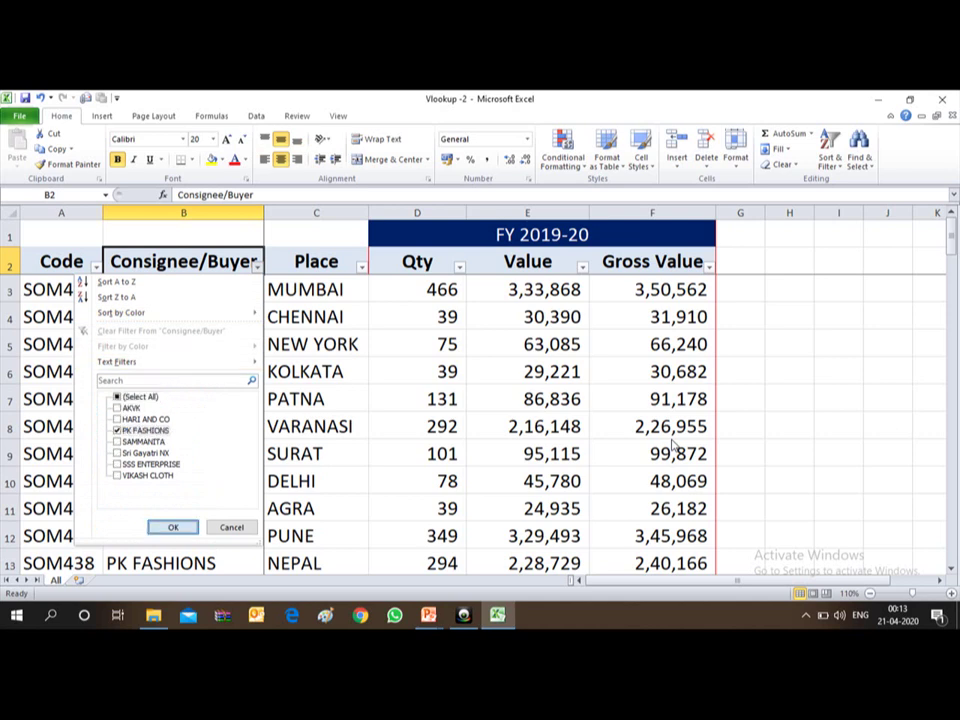
{"action": "key", "text": "Return"}
Check the PK FASHIONS quantities, then select D3:D38 to see the 5,253 sum
{"action": "key", "text": "Down"}
{"action": "key", "text": "Down"}
{"action": "key", "text": "Up"}
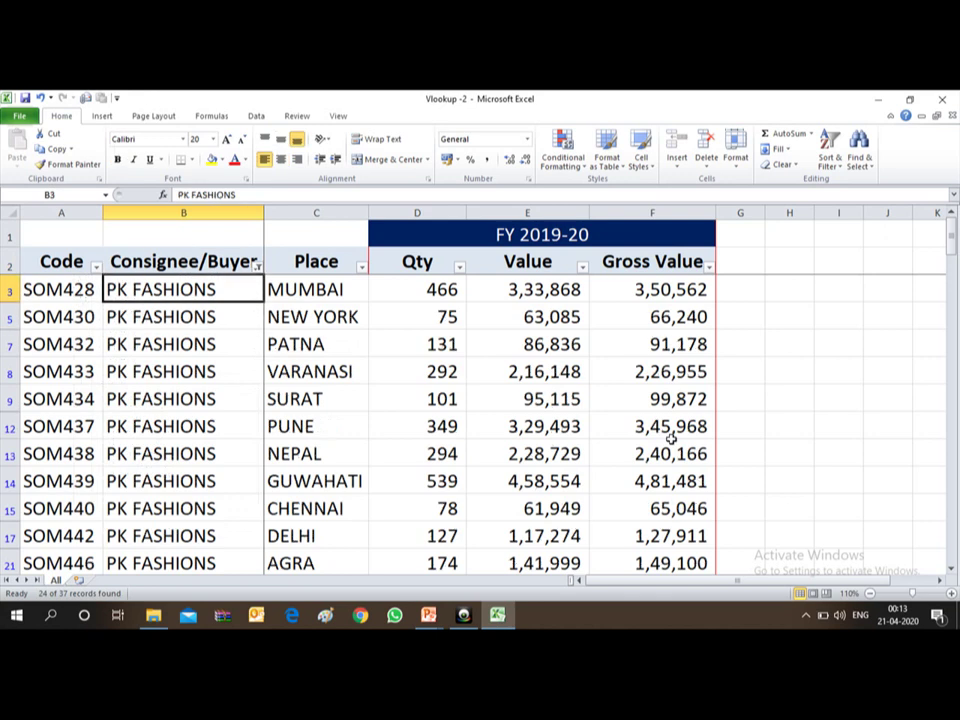
{"action": "key", "text": "Right"}
{"action": "key", "text": "Right"}
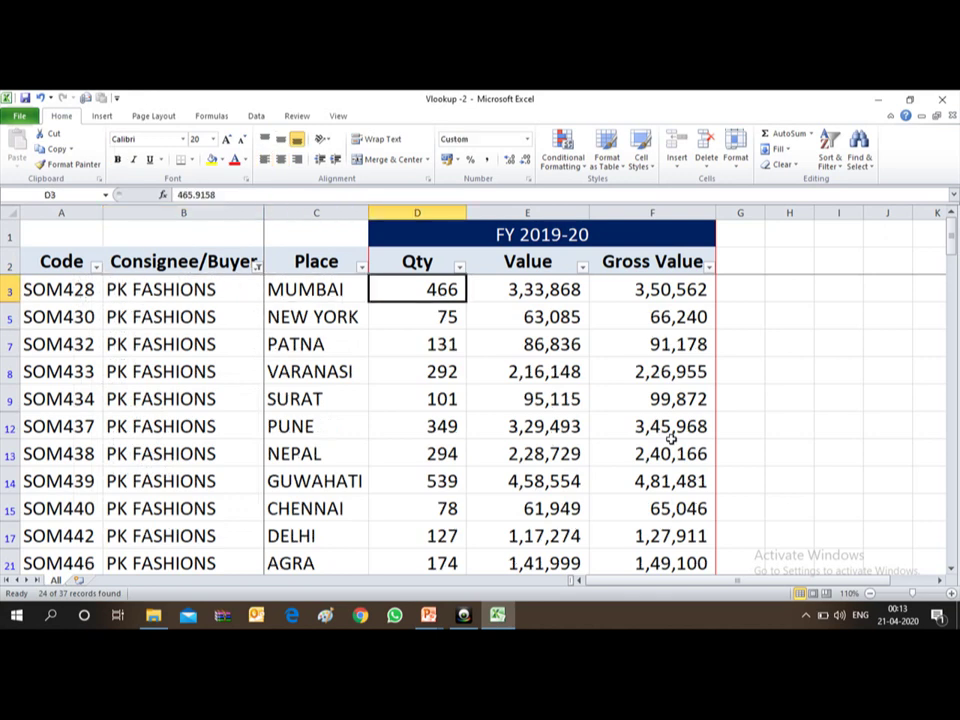
{"action": "key", "text": "Down"}
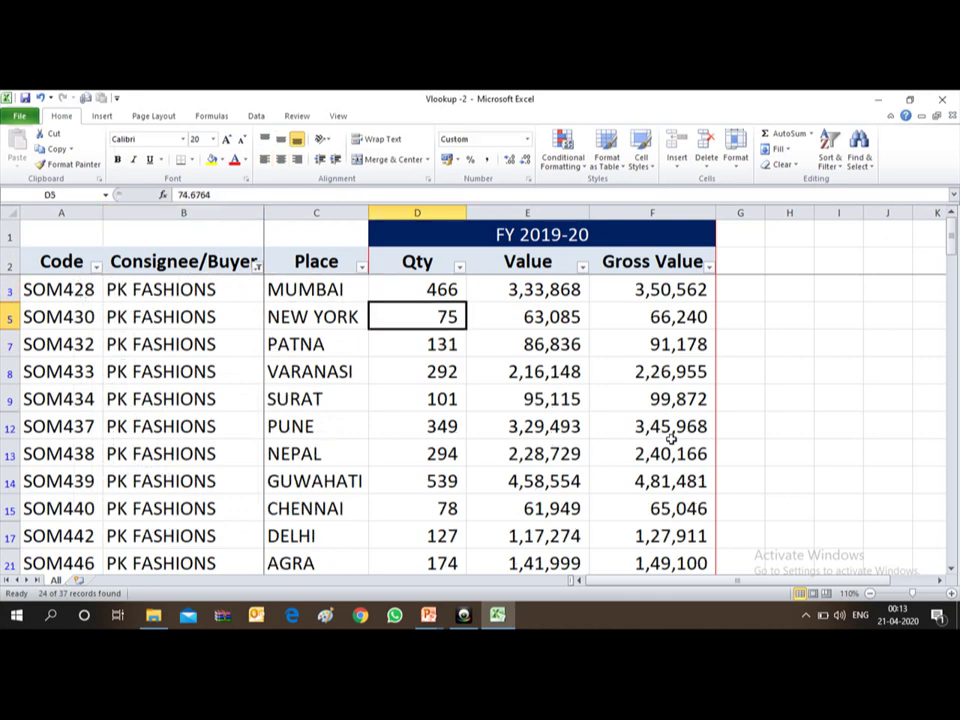
{"action": "key", "text": "Down"}
{"action": "key", "text": "Down"}
{"action": "key", "text": "Down"}
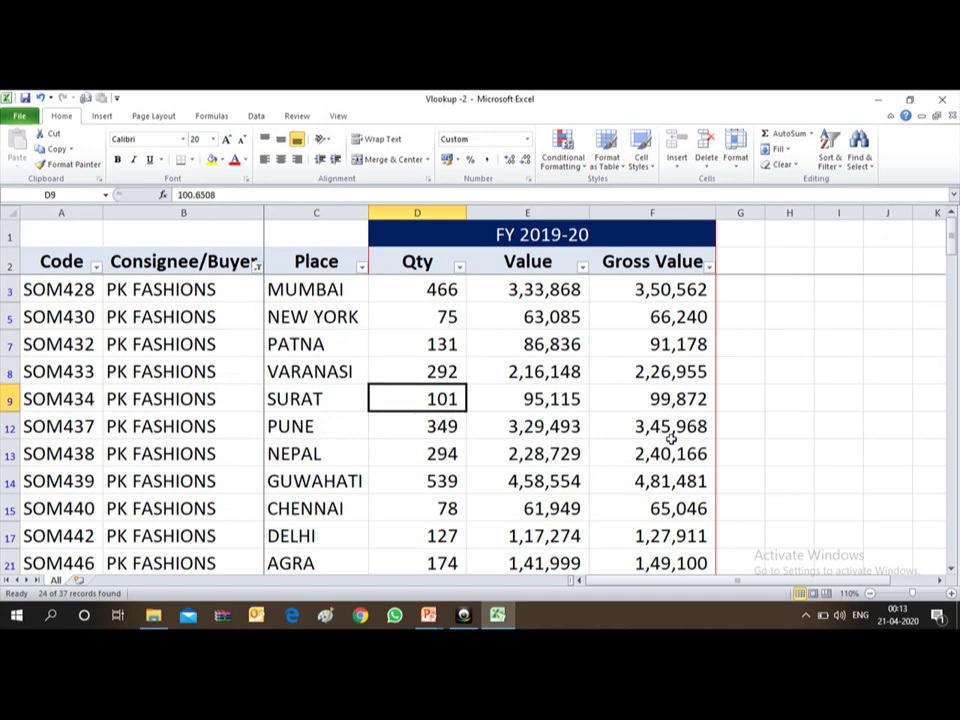
{"action": "key", "text": "Down"}
{"action": "key", "text": "Down"}
{"action": "key", "text": "Down"}
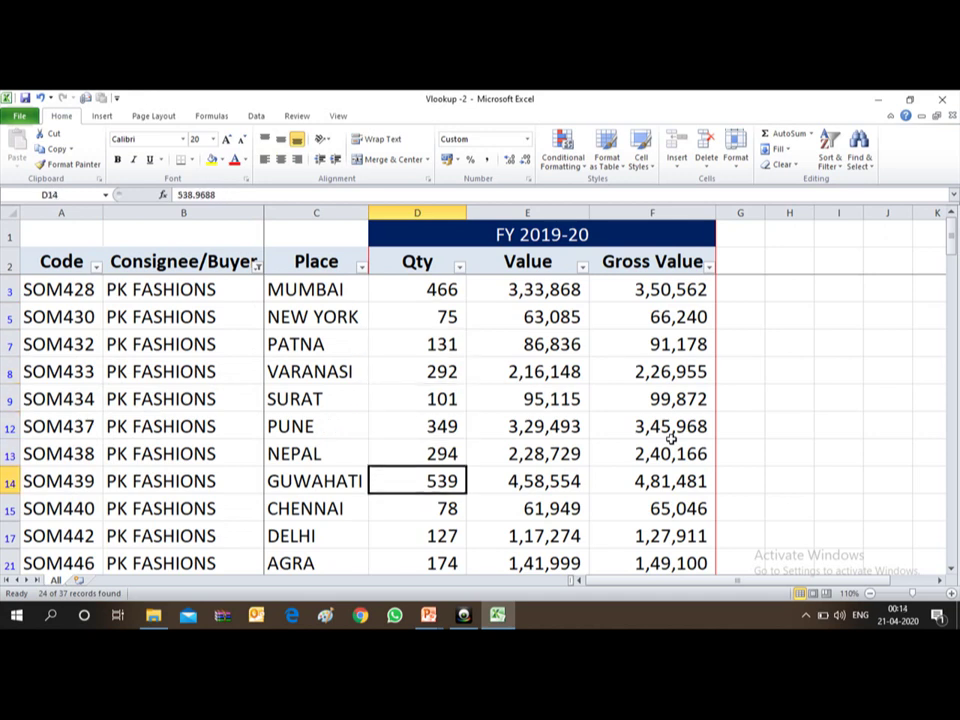
{"action": "key", "text": "ctrl+Up"}
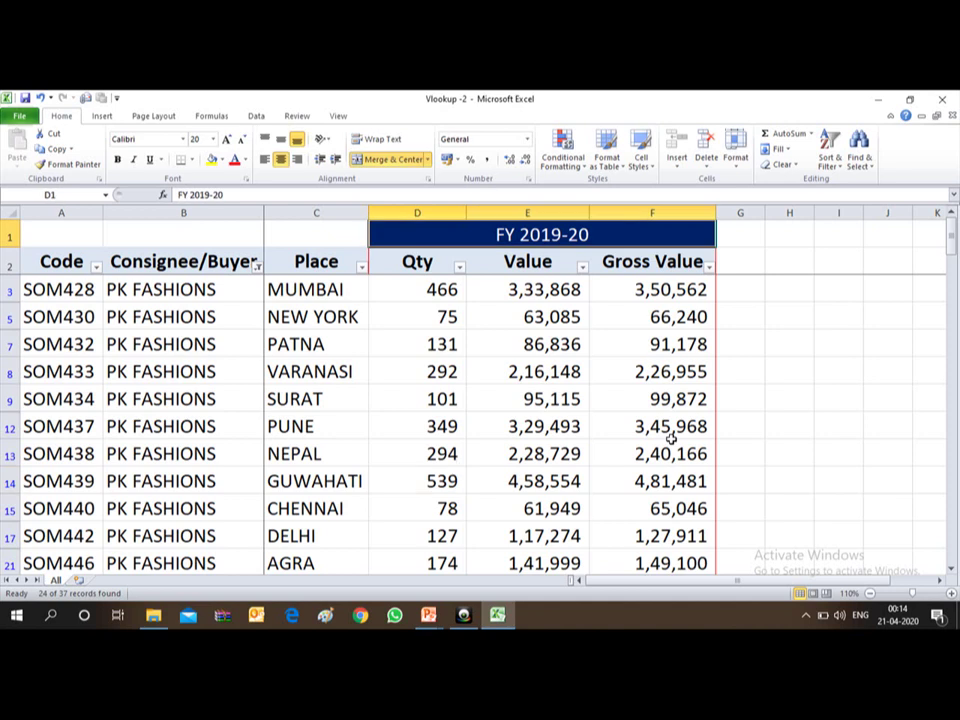
{"action": "key", "text": "Down"}
{"action": "key", "text": "Down"}
{"action": "key", "text": "Down"}
{"action": "key", "text": "Up"}
{"action": "key", "text": "ctrl+shift+Down"}
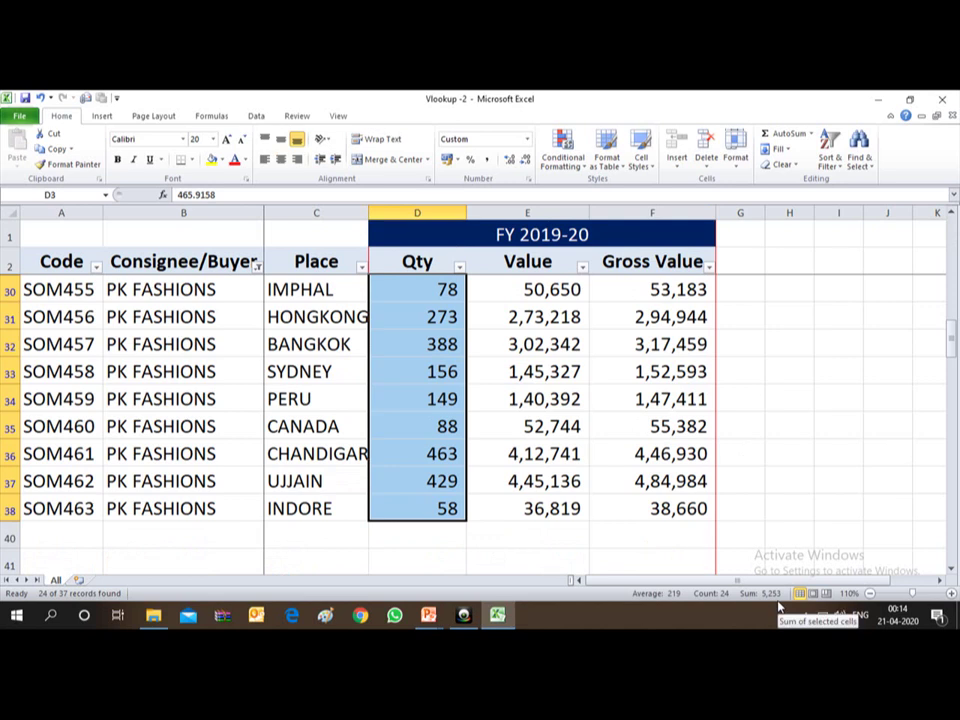
Filter Vlookup -1's Consignee/Buyer column to show only PK FASHIONS
{"action": "key", "text": "alt+Tab"}
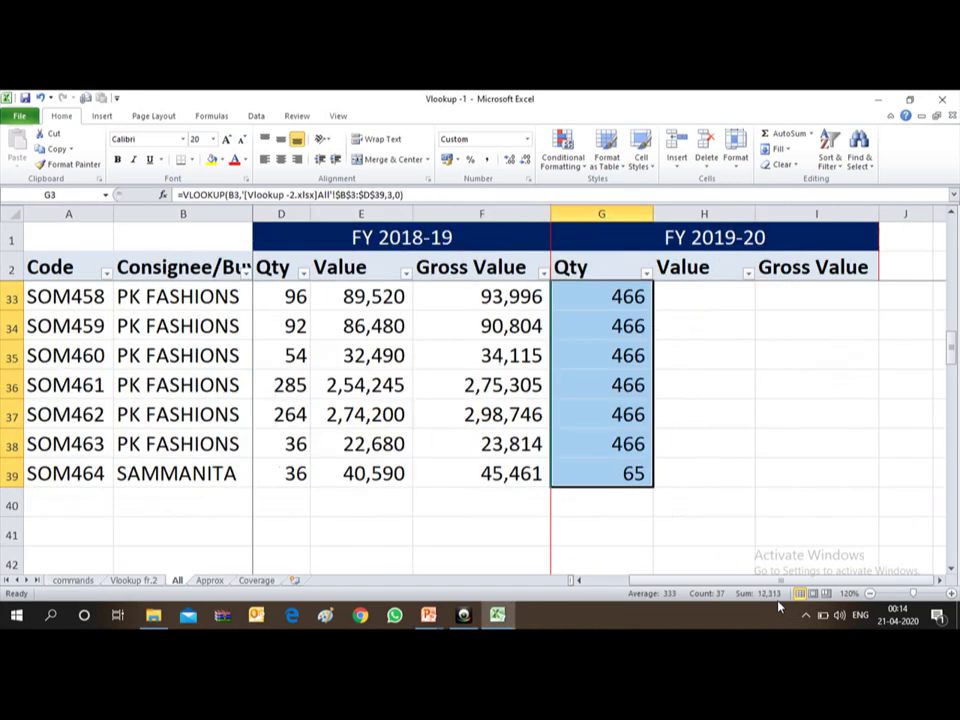
{"action": "key", "text": "Up"}
{"action": "key", "text": "Up"}
{"action": "key", "text": "Up"}
{"action": "key", "text": "Up"}
{"action": "key", "text": "Up"}
{"action": "key", "text": "Up"}
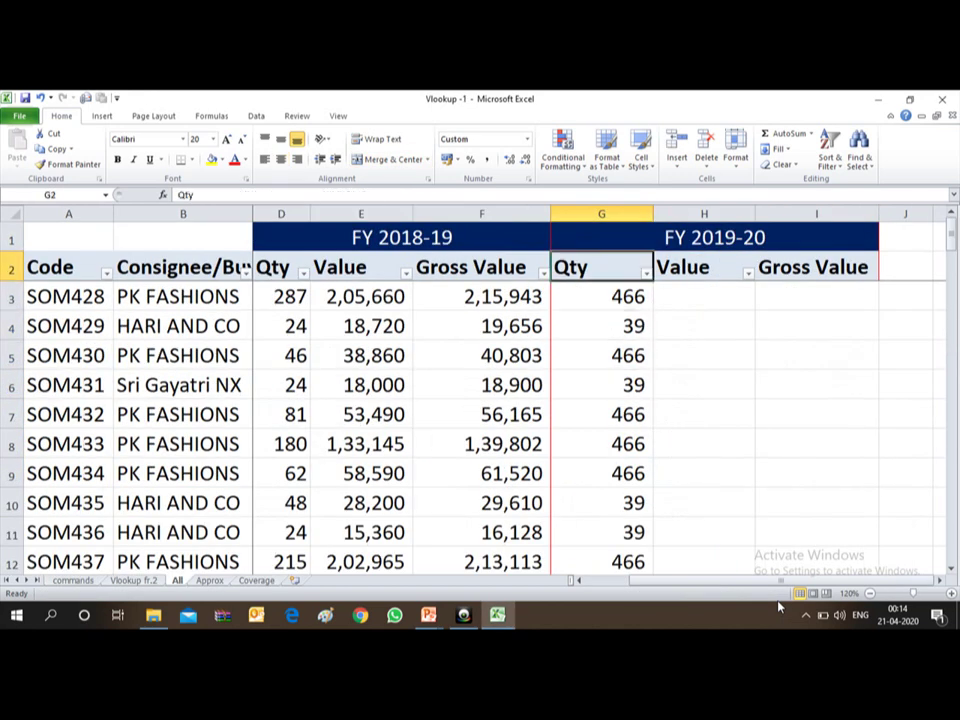
{"action": "key", "text": "Left"}
{"action": "key", "text": "Left"}
{"action": "key", "text": "Left"}
{"action": "key", "text": "Left"}
{"action": "key", "text": "Left"}
{"action": "key", "text": "alt+Down"}
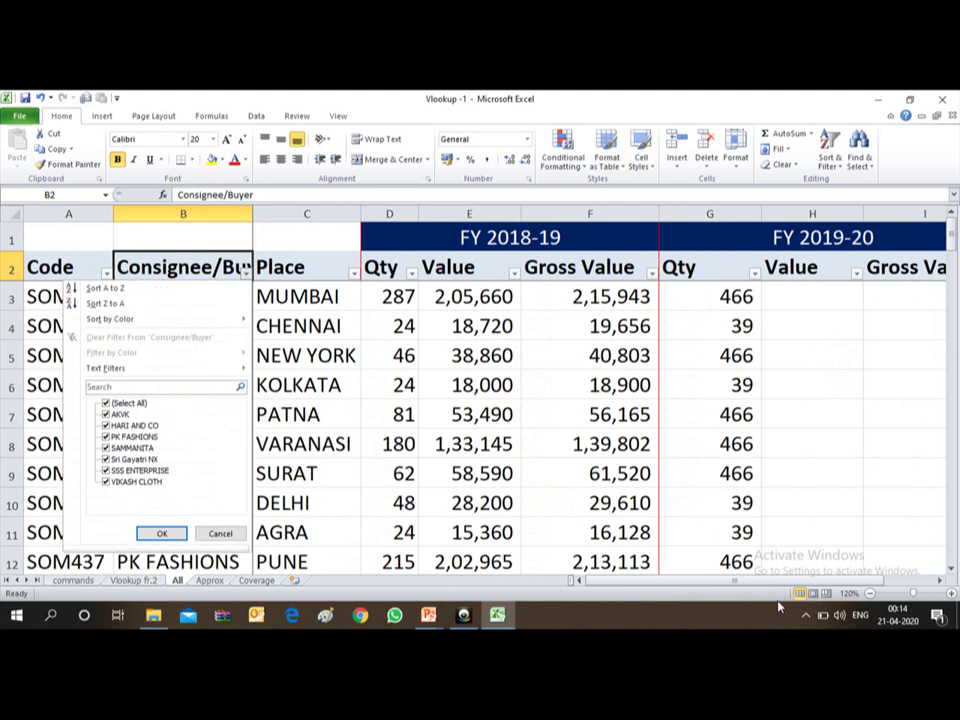
{"action": "key", "text": "Down"}
{"action": "key", "text": "Down"}
{"action": "key", "text": "Down"}
{"action": "key", "text": "Down"}
{"action": "key", "text": "Down"}
{"action": "key", "text": "Down"}
{"action": "key", "text": "Down"}
{"action": "key", "text": "Up"}
{"action": "key", "text": "space"}
{"action": "key", "text": "Down"}
{"action": "key", "text": "Down"}
{"action": "key", "text": "Down"}
{"action": "key", "text": "Down"}
{"action": "key", "text": "Down"}
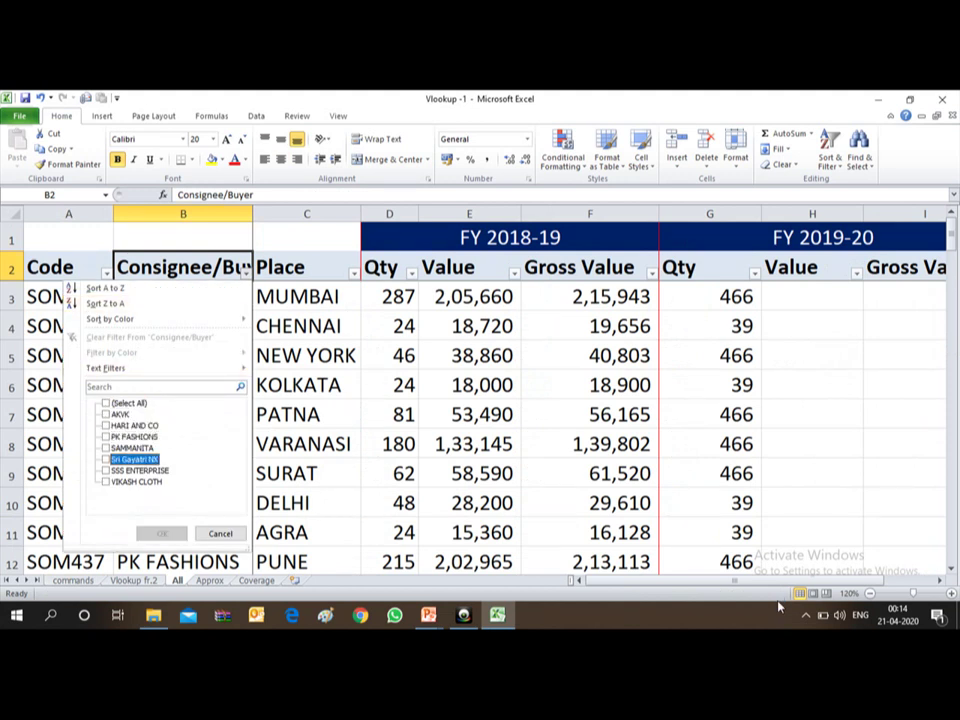
{"action": "key", "text": "Up"}
{"action": "key", "text": "Up"}
{"action": "key", "text": "space"}
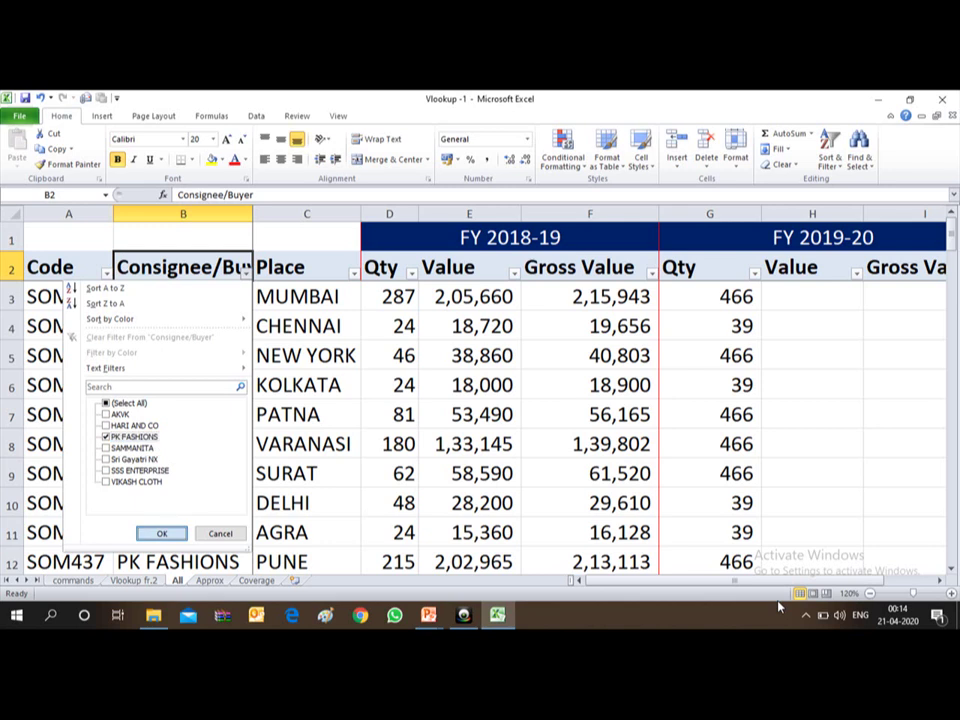
{"action": "key", "text": "Return"}
Step through the filtered FY 2019-20 Qty results, which all show 466
{"action": "key", "text": "Down"}
{"action": "key", "text": "Right"}
{"action": "key", "text": "Right"}
{"action": "key", "text": "Right"}
{"action": "key", "text": "Right"}
{"action": "key", "text": "Right"}
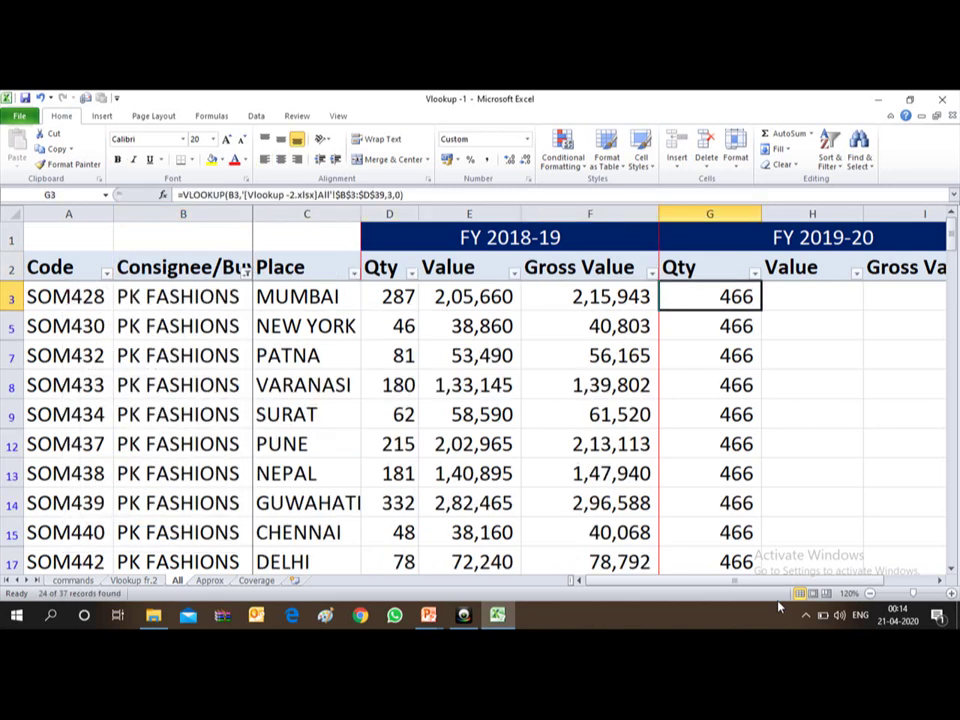
{"action": "key", "text": "Down"}
{"action": "key", "text": "Down"}
{"action": "key", "text": "Down"}
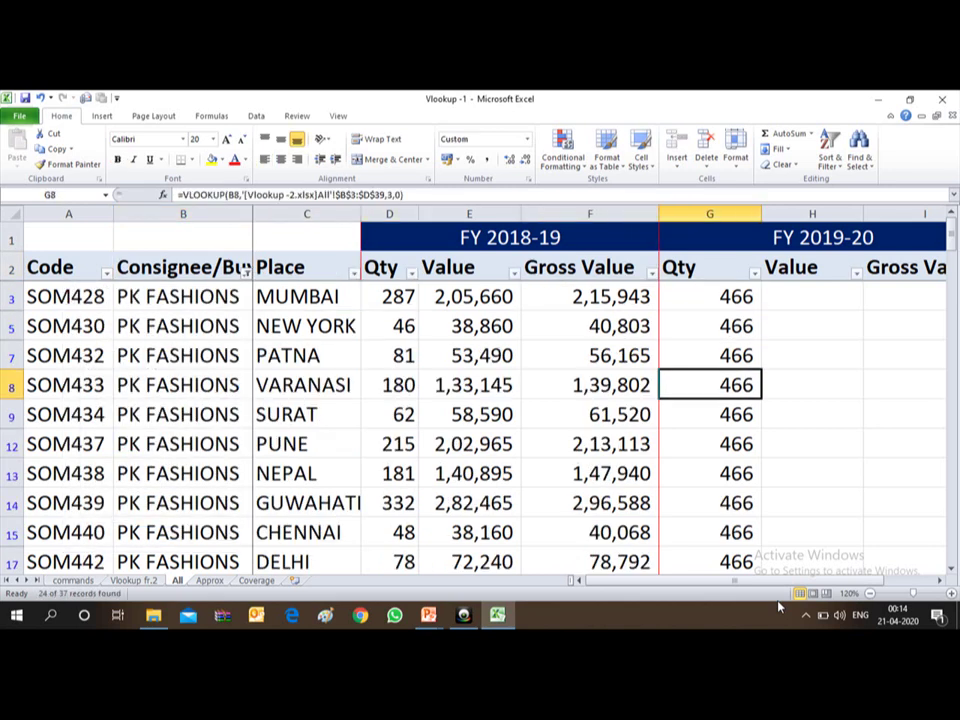
{"action": "key", "text": "Down"}
{"action": "key", "text": "Down"}
{"action": "key", "text": "Down"}
{"action": "key", "text": "Down"}
{"action": "key", "text": "Down"}
{"action": "key", "text": "Down"}
{"action": "key", "text": "Down"}
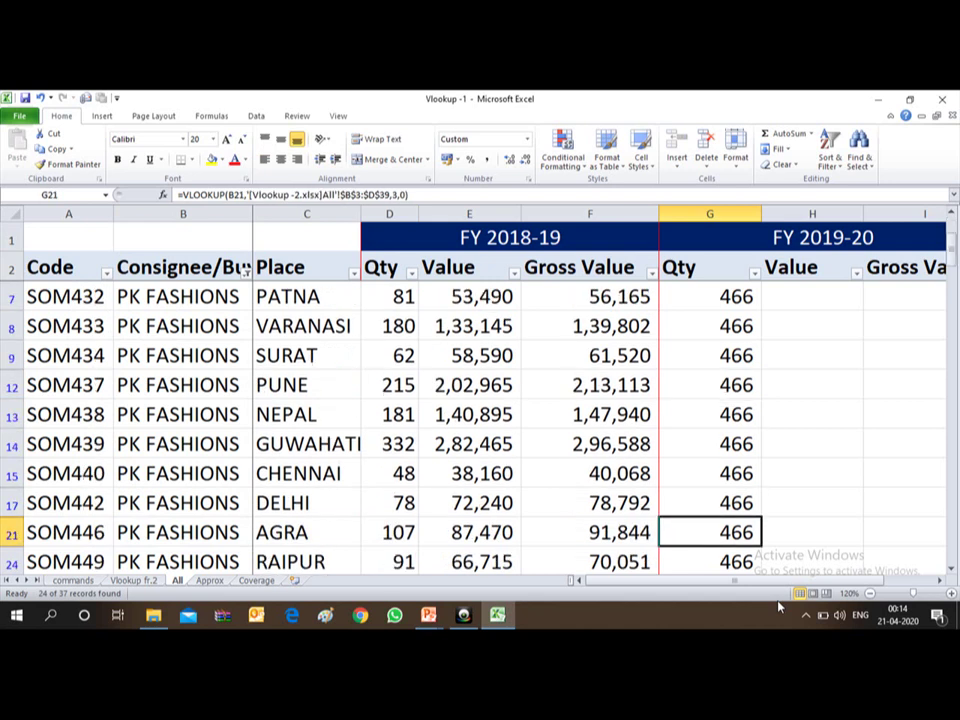
{"action": "key", "text": "Down"}
{"action": "key", "text": "Down"}
{"action": "key", "text": "Down"}
{"action": "key", "text": "Down"}
{"action": "key", "text": "Down"}
{"action": "key", "text": "Down"}
{"action": "key", "text": "Down"}
{"action": "key", "text": "Down"}
{"action": "key", "text": "Down"}
{"action": "key", "text": "Down"}
{"action": "key", "text": "Down"}
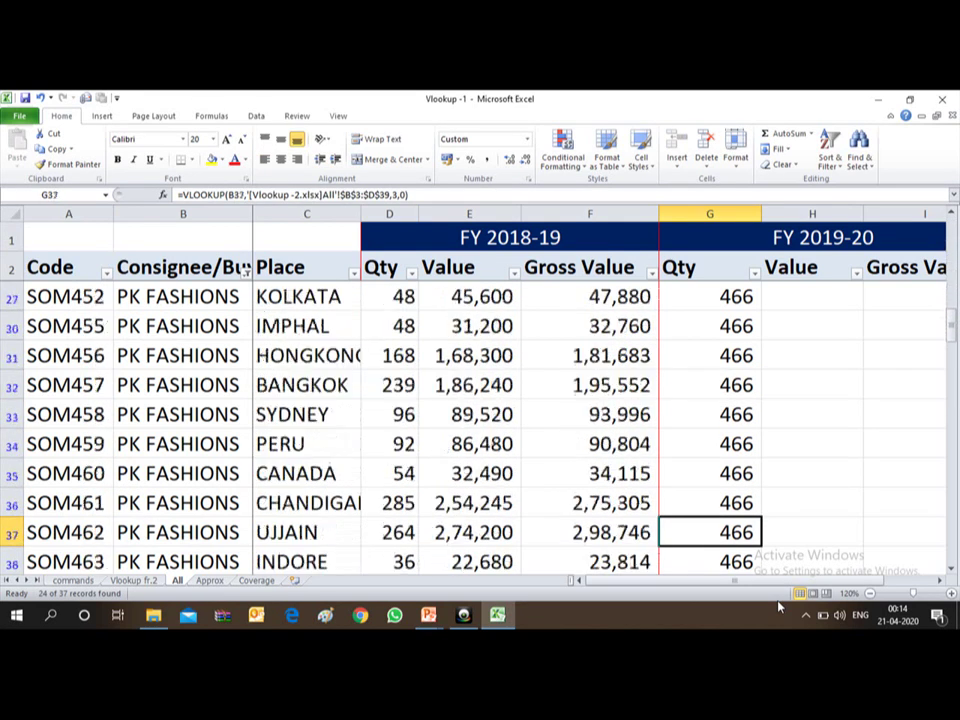
{"action": "key", "text": "Down"}
{"action": "key", "text": "Down"}
{"action": "key", "text": "Down"}
{"action": "key", "text": "Up"}
{"action": "key", "text": "Up"}
{"action": "key", "text": "Up"}
{"action": "key", "text": "ctrl+Up"}
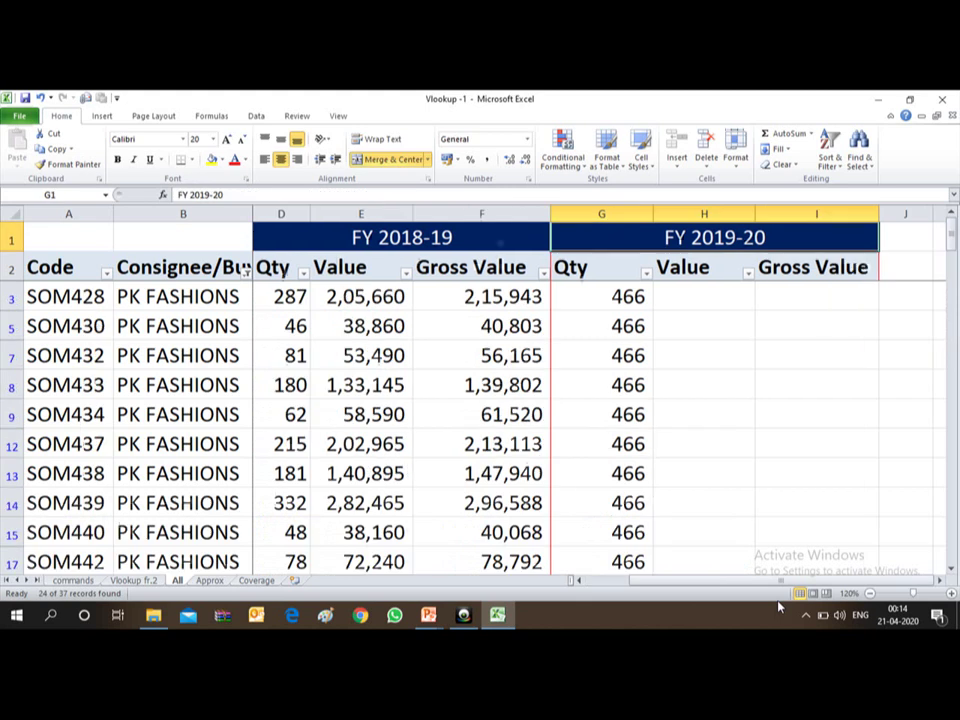
{"action": "key", "text": "Down"}
{"action": "key", "text": "Down"}
{"action": "key", "text": "Down"}
{"action": "key", "text": "Down"}
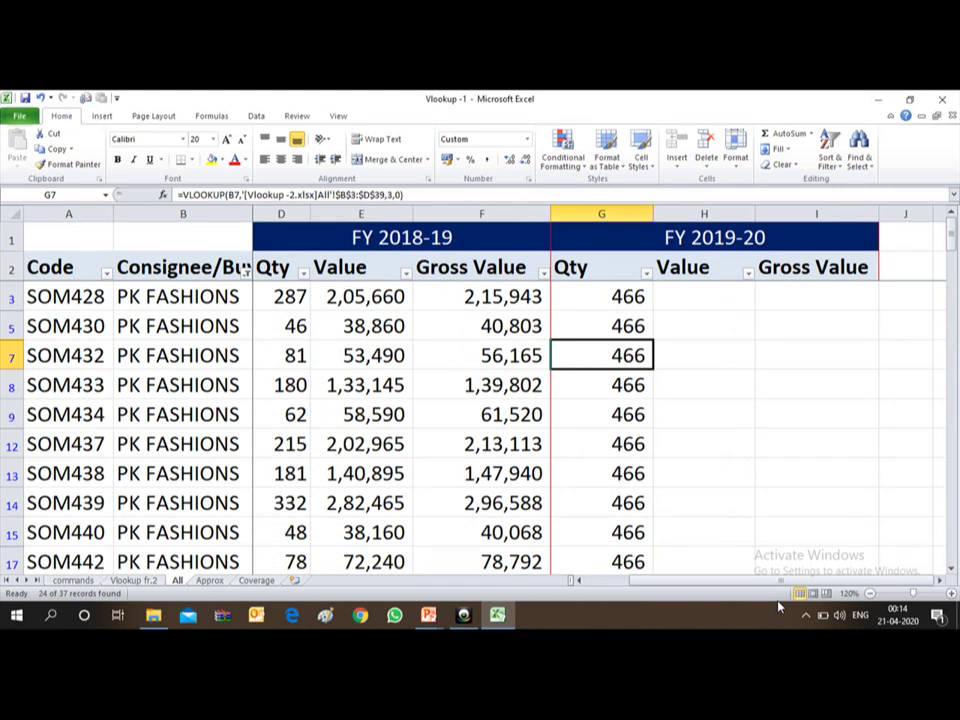
{"action": "key", "text": "Up"}
{"action": "key", "text": "Up"}
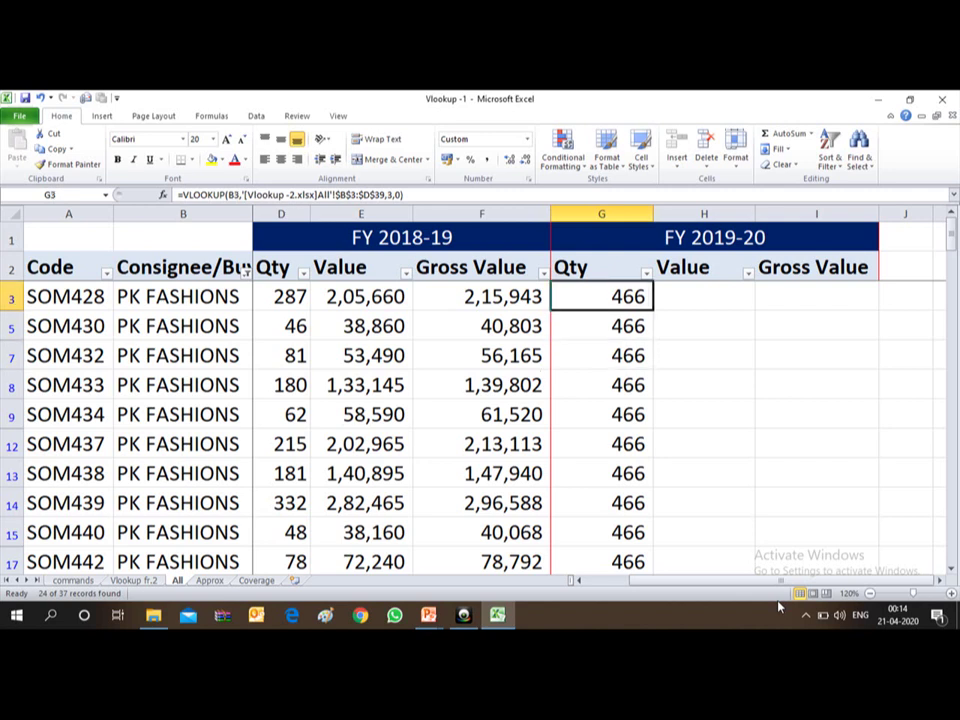
{"action": "key", "text": "Up"}
{"action": "key", "text": "alt+Tab"}
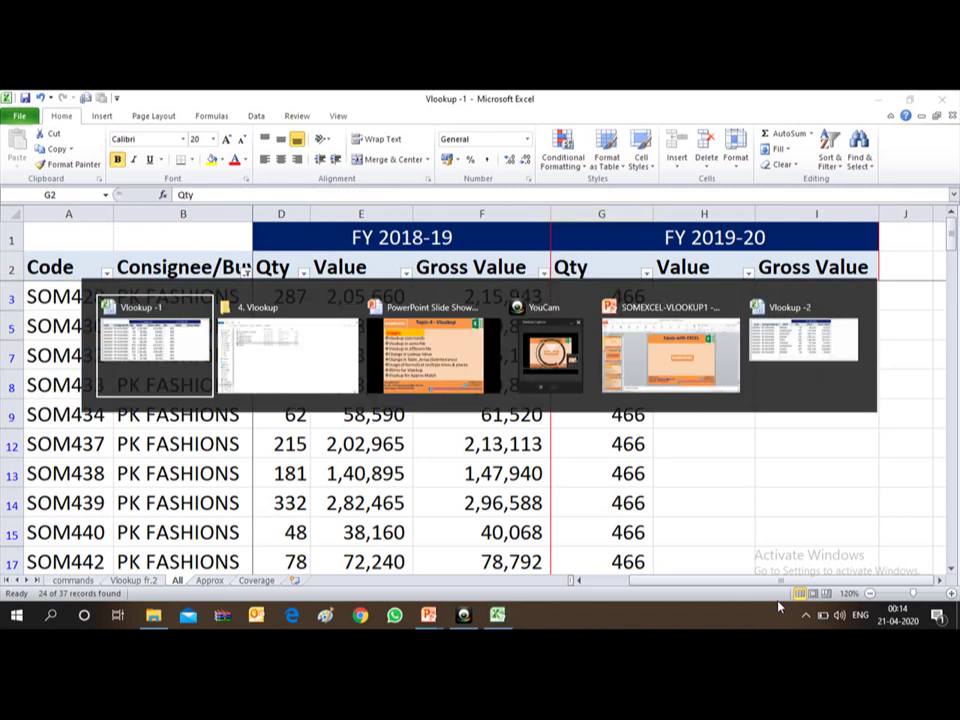
{"action": "key", "text": "alt+shift+Tab"}
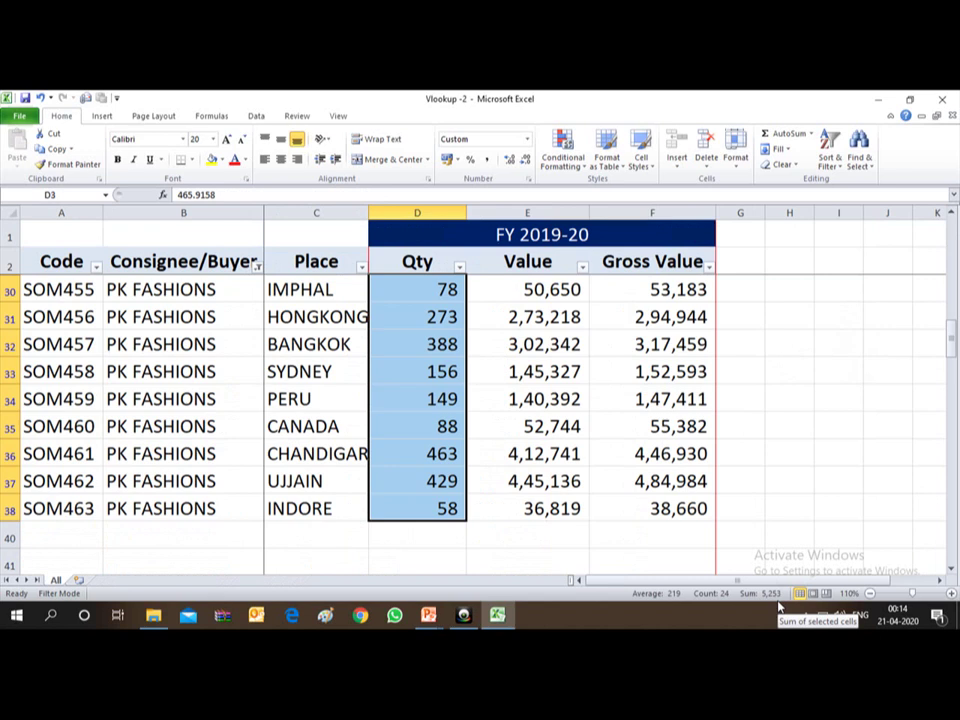
{"action": "key", "text": "Up"}
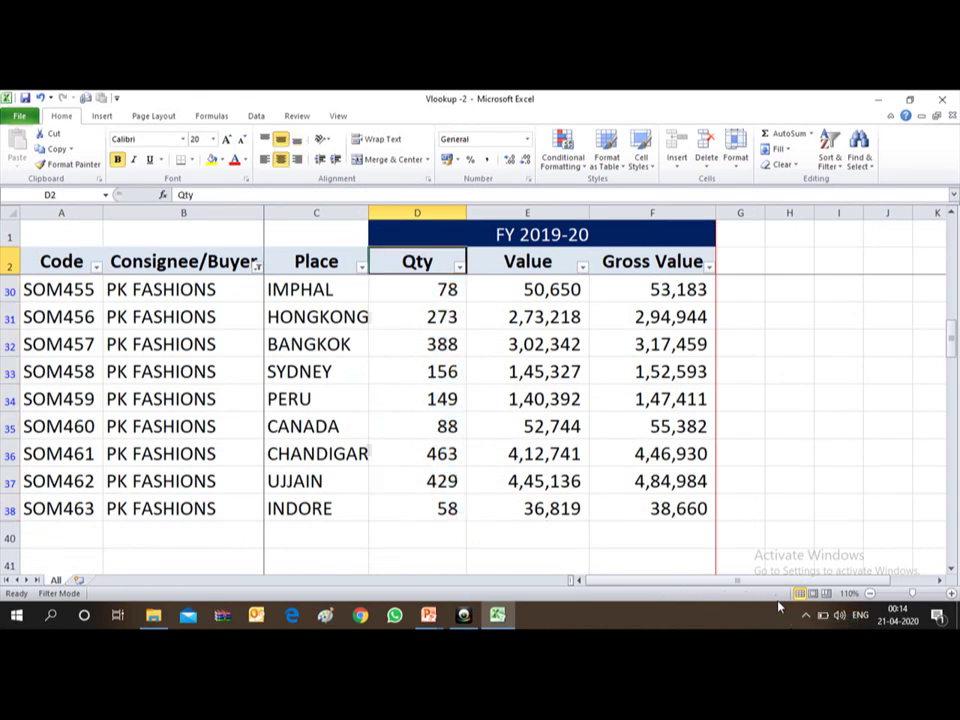
{"action": "key", "text": "Down"}
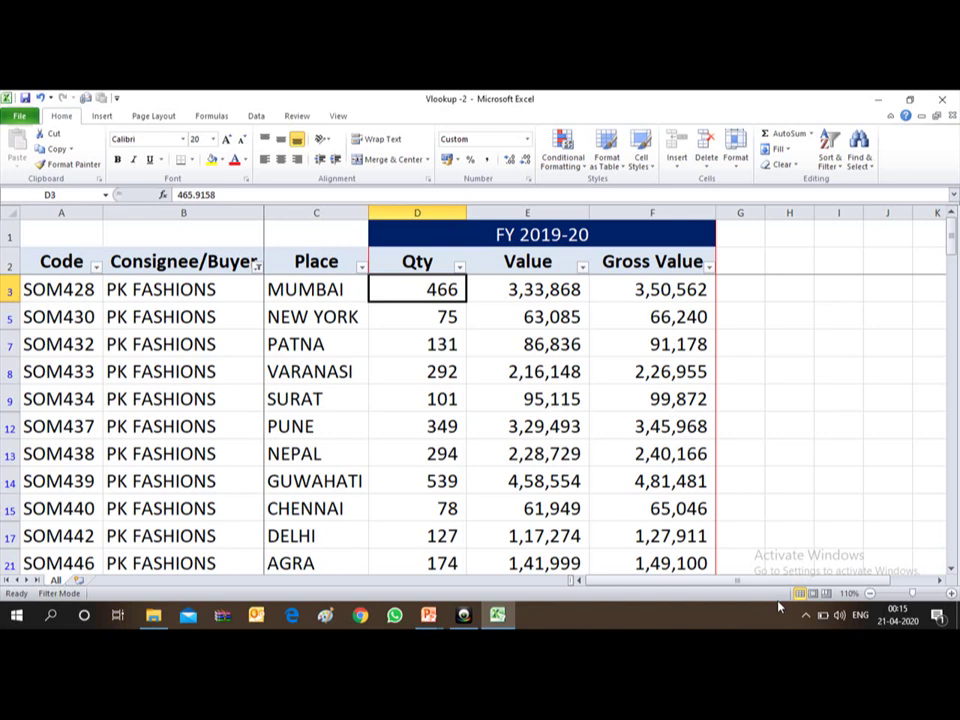
{"action": "key", "text": "Left"}
{"action": "key", "text": "Left"}
{"action": "key", "text": "Left"}
{"action": "key", "text": "Right"}
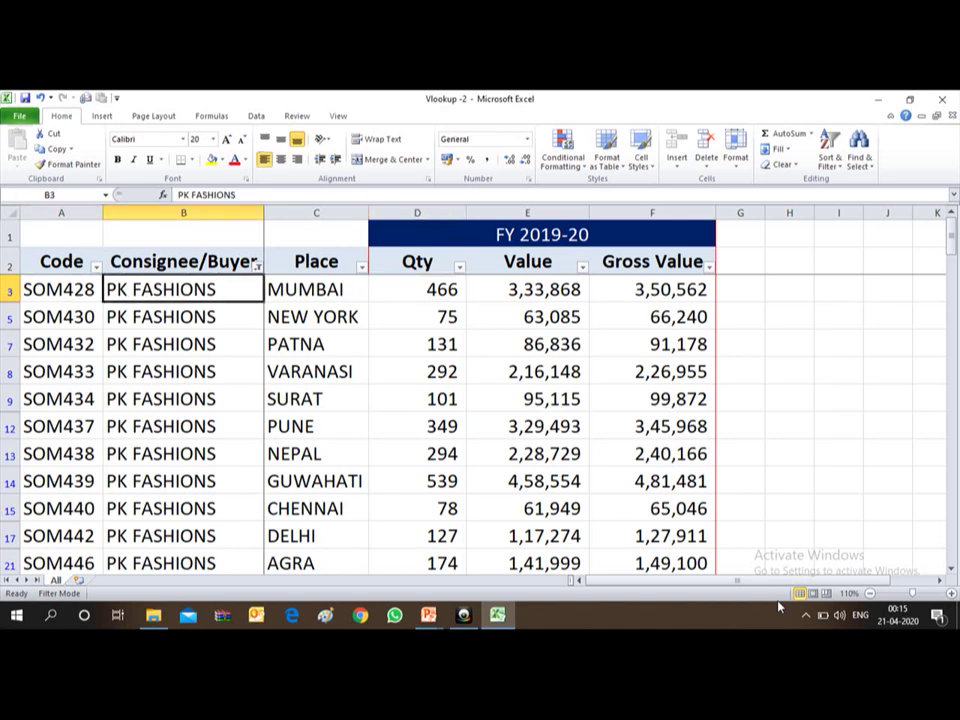
{"action": "key", "text": "Right"}
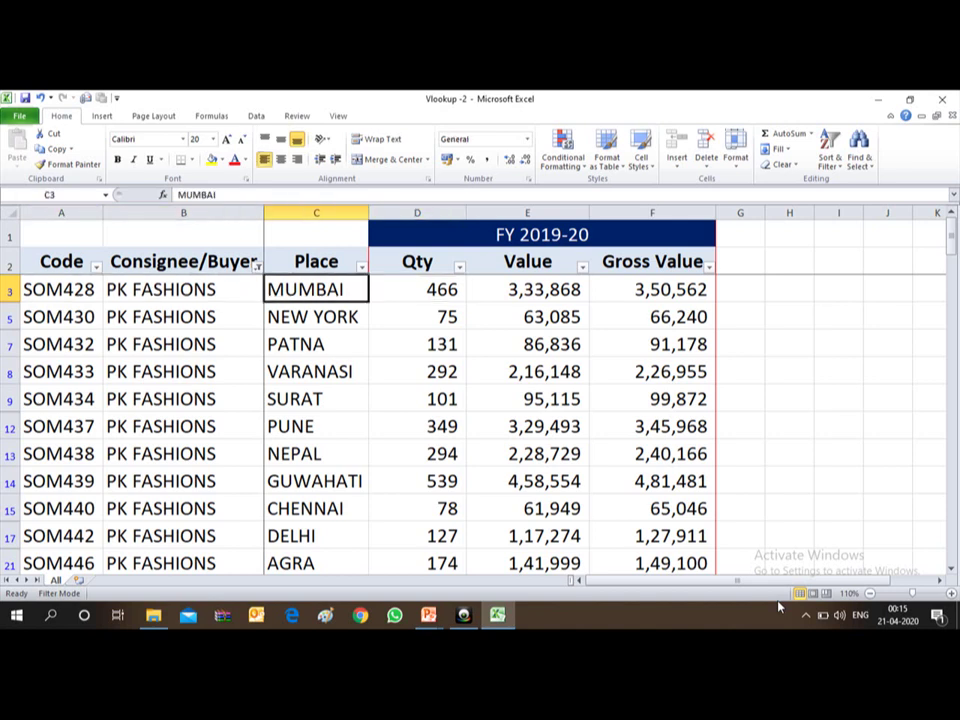
{"action": "key", "text": "Right"}
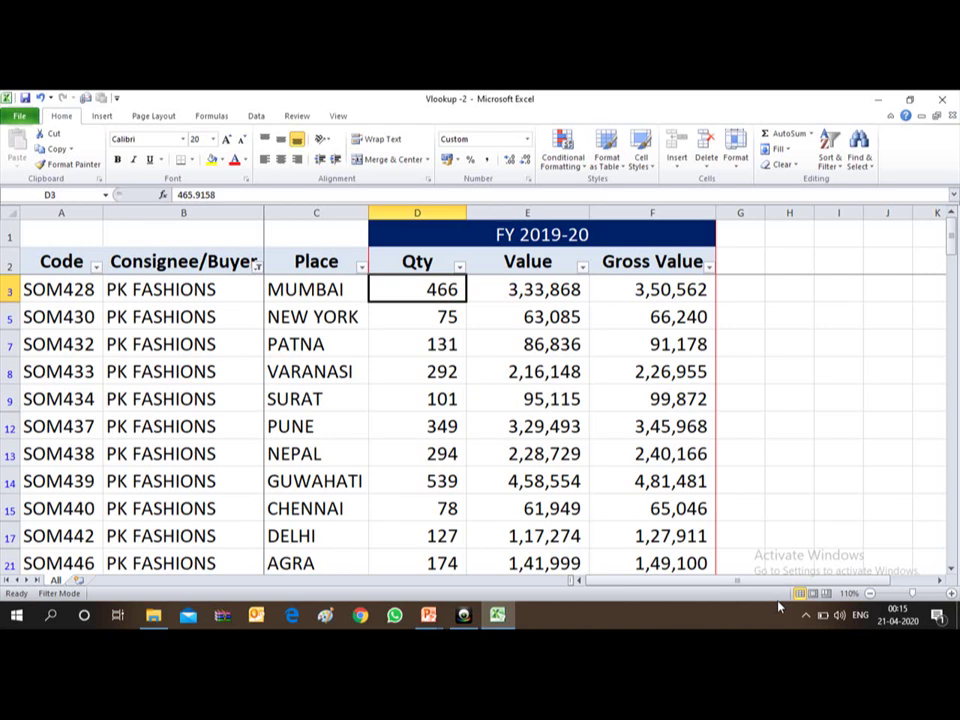
{"action": "key", "text": "Down"}
{"action": "key", "text": "Down"}
{"action": "key", "text": "Down"}
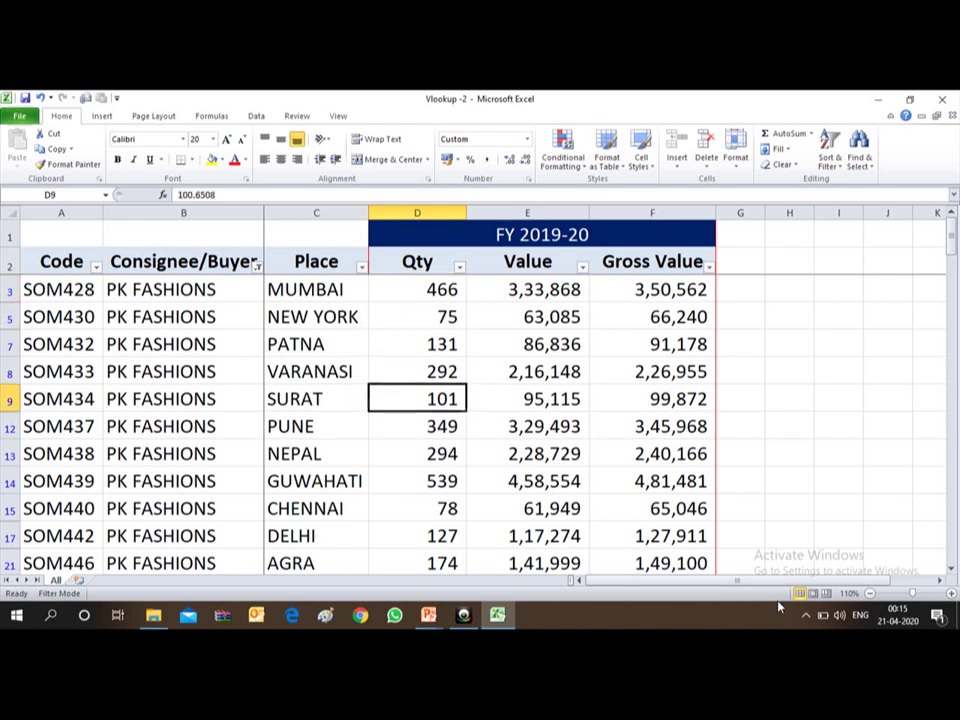
{"action": "key", "text": "Down"}
{"action": "key", "text": "Down"}
{"action": "key", "text": "Down"}
{"action": "key", "text": "Down"}
{"action": "key", "text": "Down"}
{"action": "key", "text": "Down"}
{"action": "key", "text": "Down"}
{"action": "key", "text": "Down"}
{"action": "key", "text": "Down"}
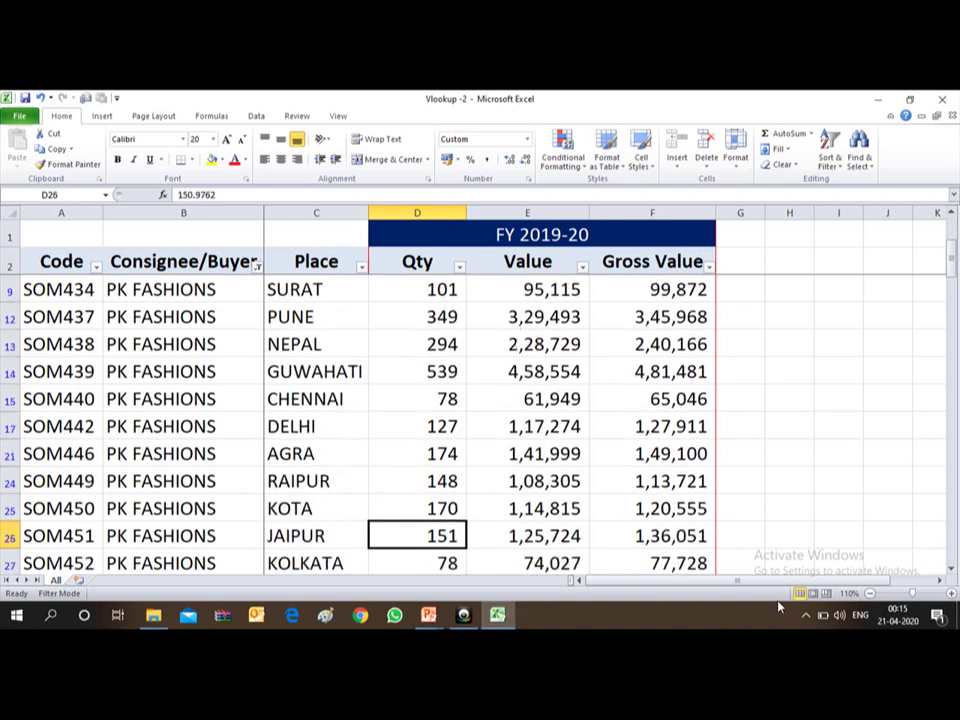
{"action": "key", "text": "Down"}
{"action": "key", "text": "Down"}
{"action": "key", "text": "Down"}
{"action": "key", "text": "Down"}
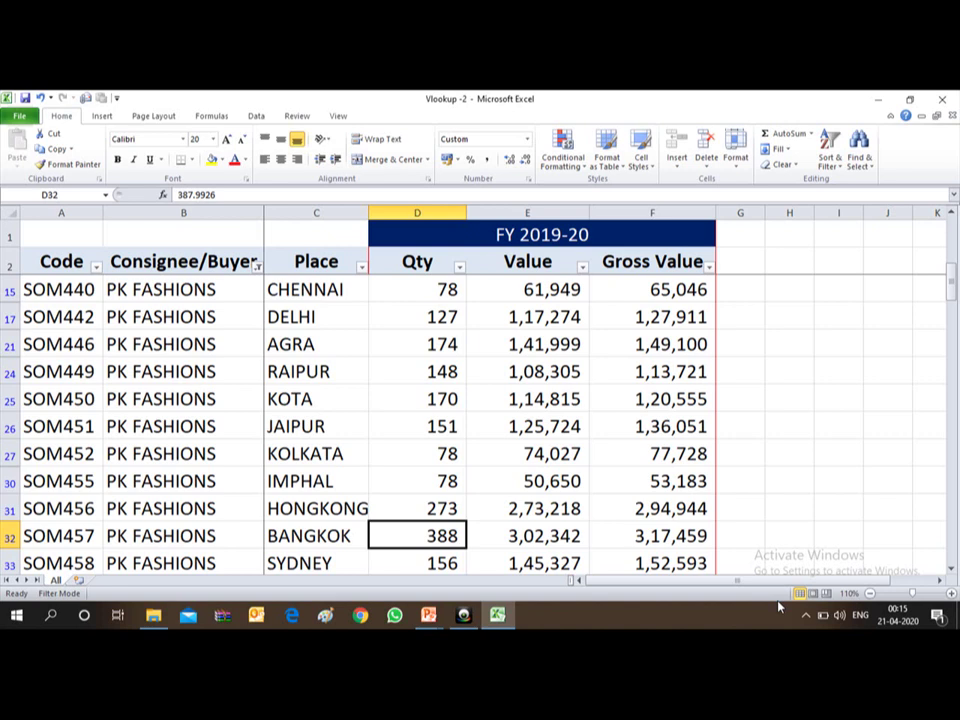
{"action": "key", "text": "Up"}
{"action": "key", "text": "Up"}
{"action": "key", "text": "Up"}
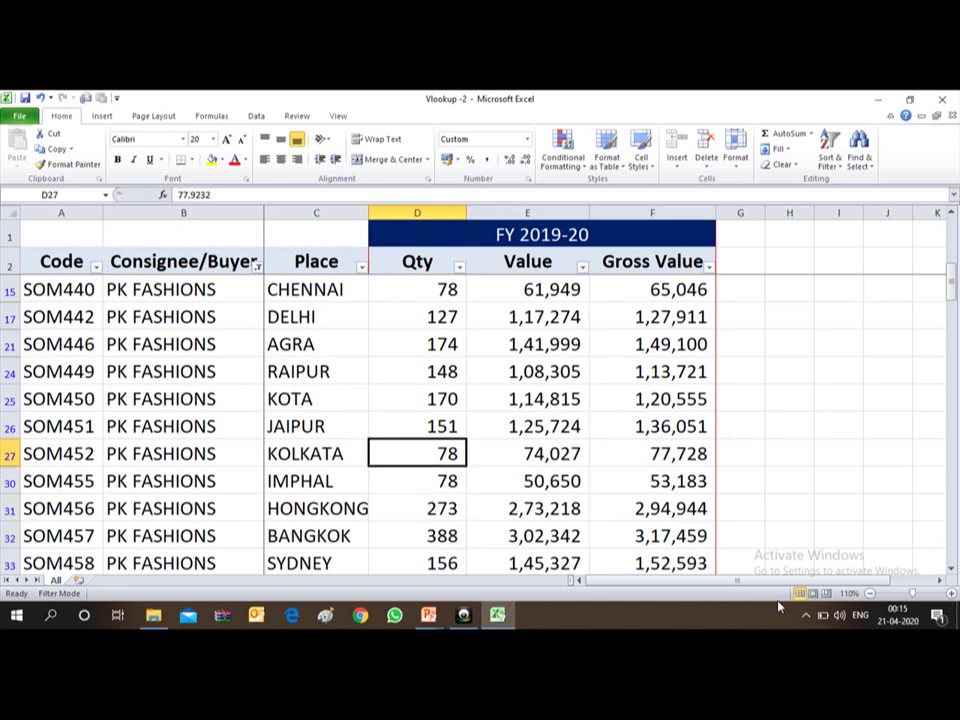
{"action": "key", "text": "Up"}
{"action": "key", "text": "Up"}
{"action": "key", "text": "Up"}
{"action": "key", "text": "Up"}
{"action": "key", "text": "Up"}
{"action": "key", "text": "Up"}
{"action": "key", "text": "Up"}
{"action": "key", "text": "Down"}
{"action": "key", "text": "Down"}
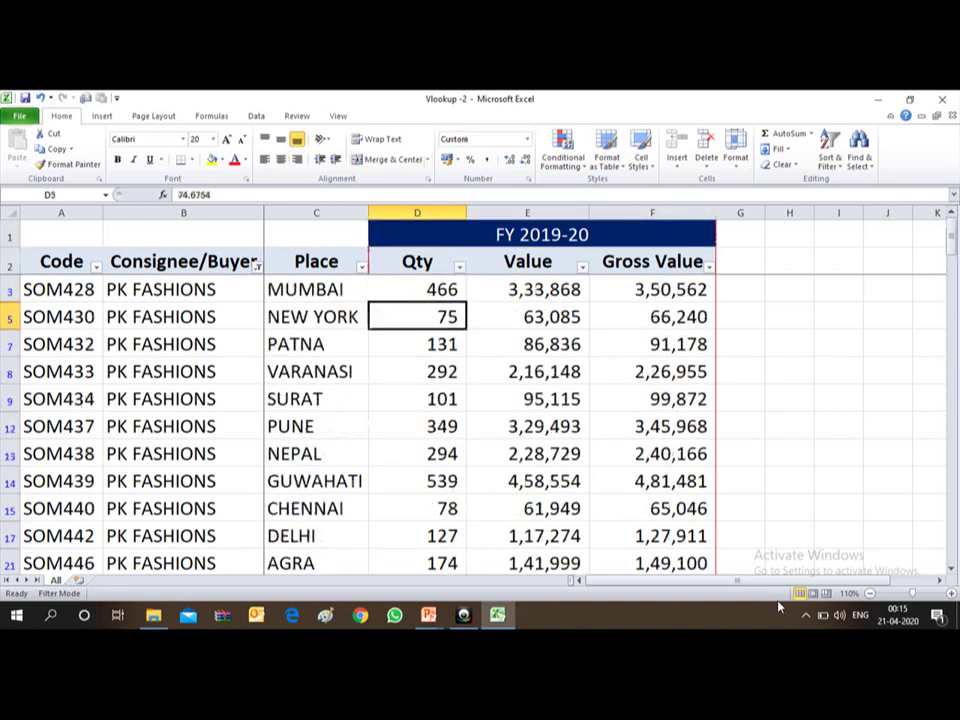
{"action": "key", "text": "Down"}
{"action": "key", "text": "Down"}
{"action": "key", "text": "Down"}
{"action": "key", "text": "Down"}
{"action": "key", "text": "Down"}
{"action": "key", "text": "Down"}
{"action": "key", "text": "Down"}
{"action": "key", "text": "Down"}
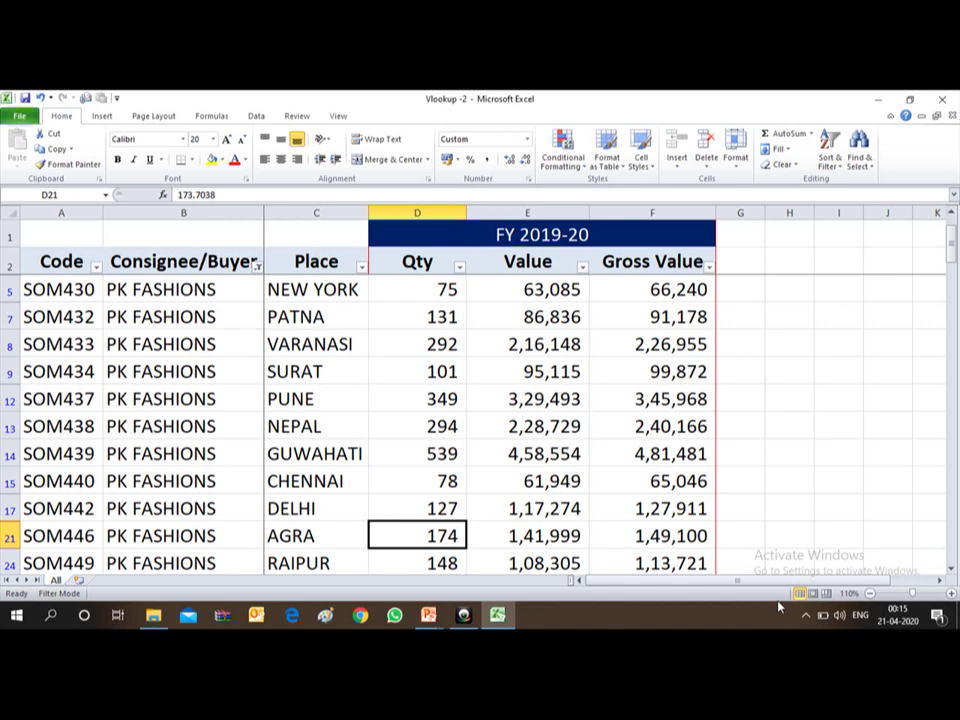
{"action": "key", "text": "alt+Tab"}
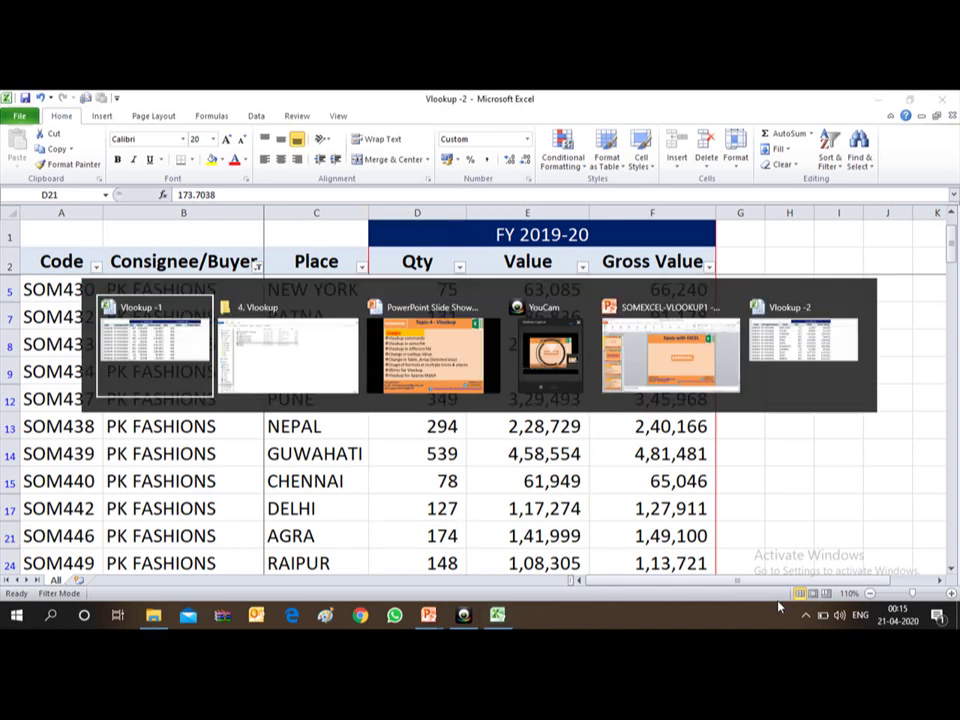
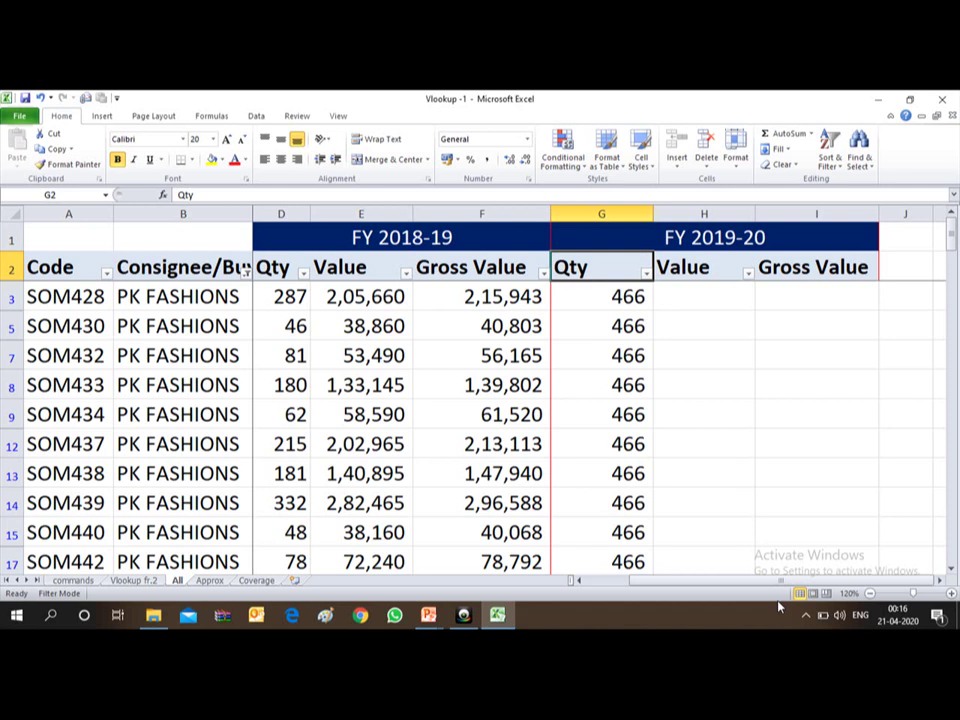
Clear the consignee filter on the All sheet so every customer row is listed again
{"action": "key", "text": "alt+a"}
{"action": "key", "text": "c"}
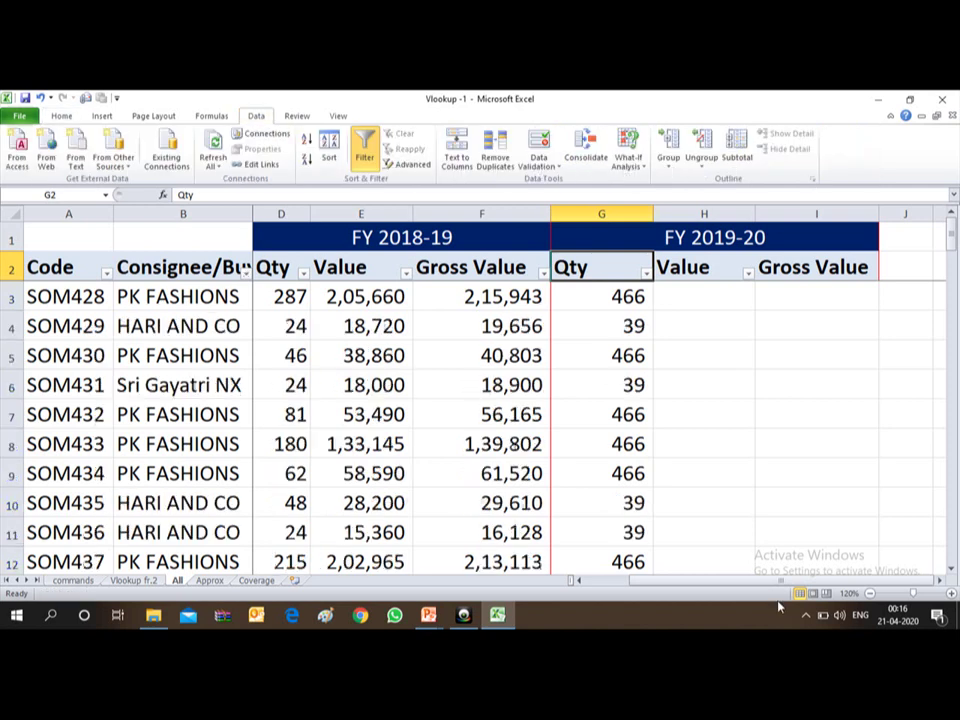
{"action": "key", "text": "Down"}
{"action": "key", "text": "Down"}
{"action": "key", "text": "Left"}
{"action": "key", "text": "Home"}
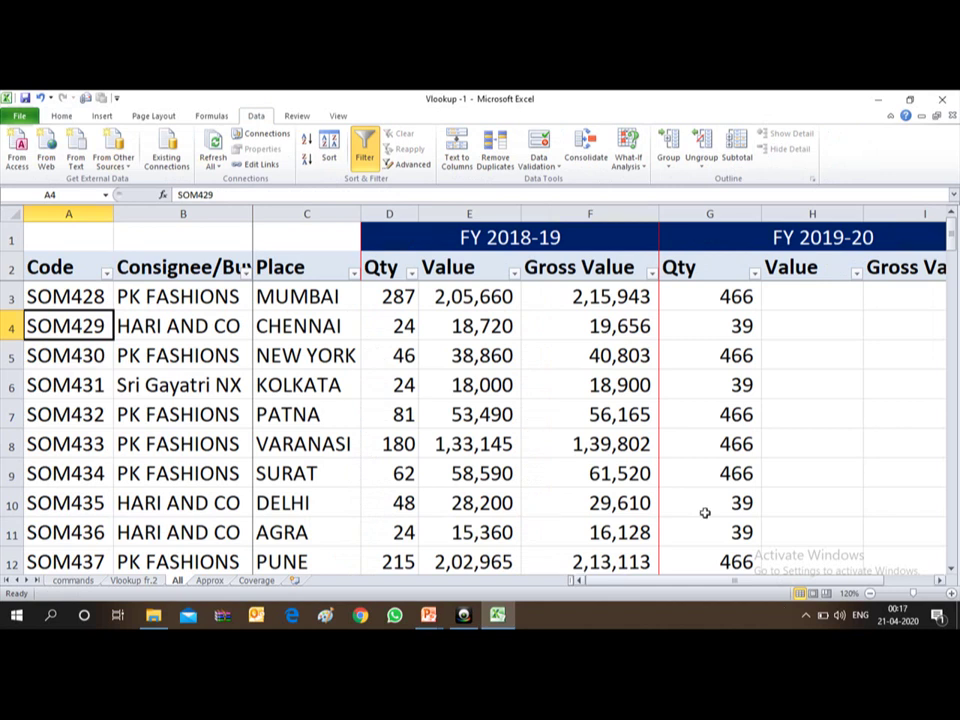
{"action": "left_click", "coordinate": [54, 207]}
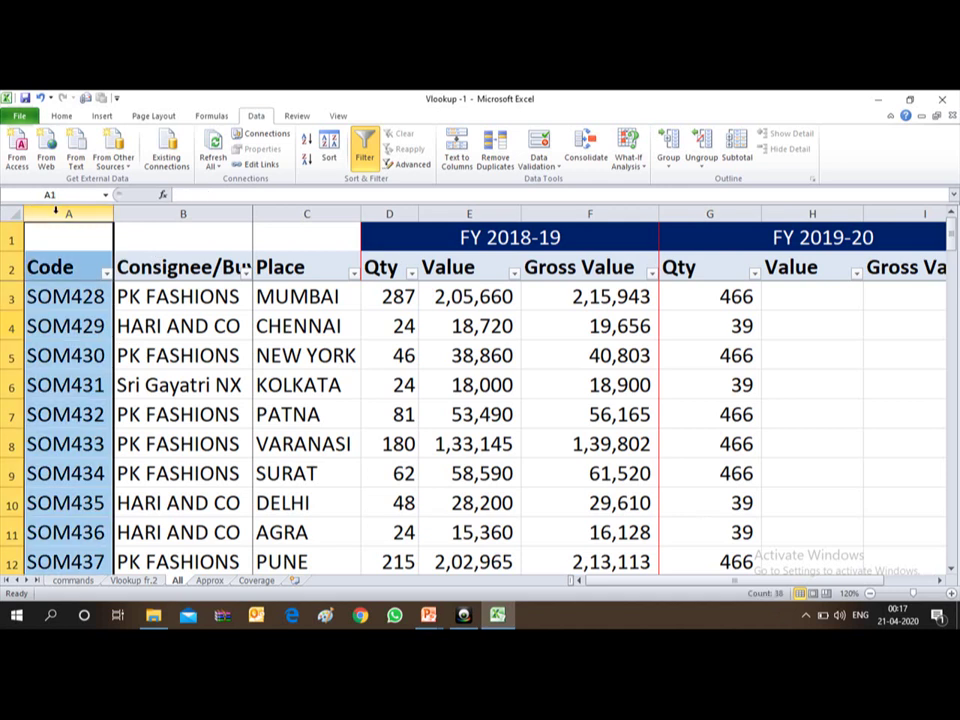
{"action": "key", "text": "alt+Tab"}
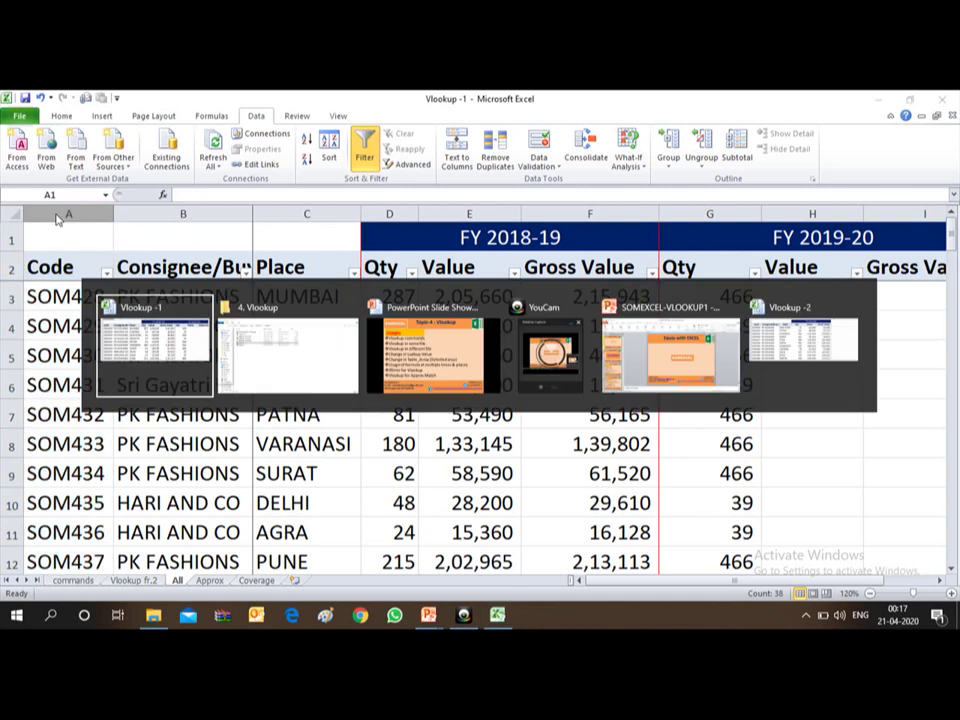
In Vlookup -2, clear the old filter and filter Consignee/Buyer to PK FASHIONS only
{"action": "key", "text": "alt+shift+Tab"}
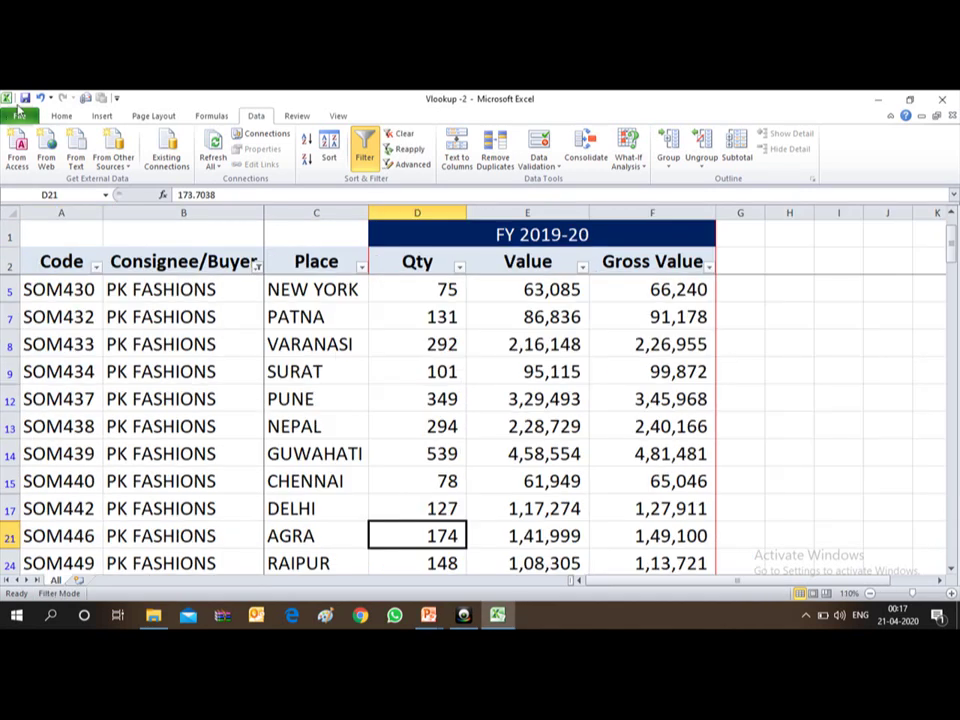
{"action": "left_click", "coordinate": [398, 133]}
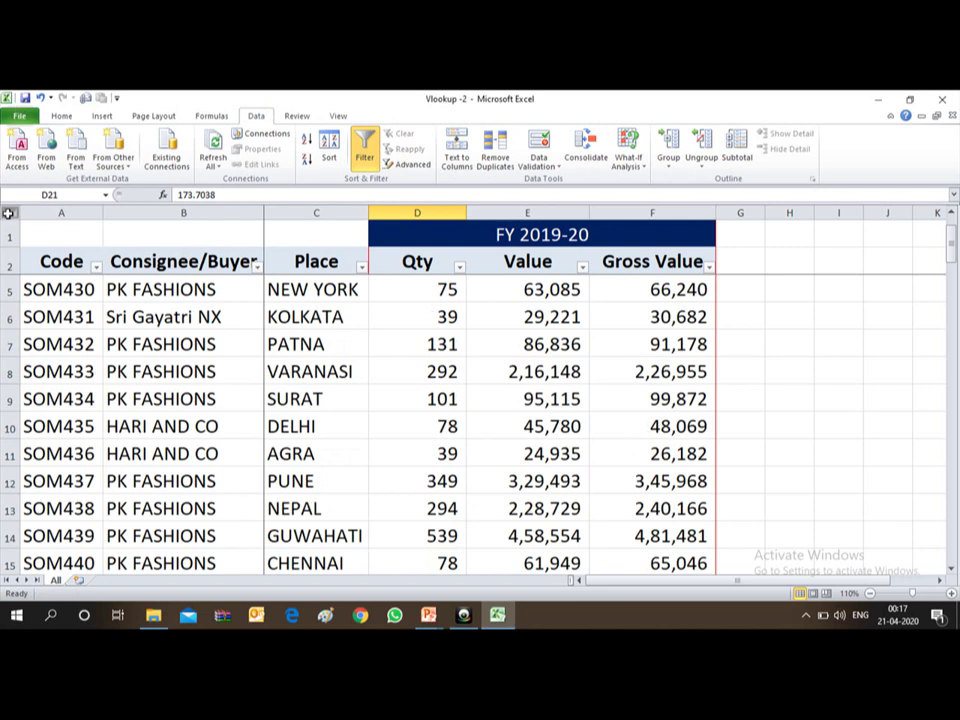
{"action": "left_click", "coordinate": [61, 212]}
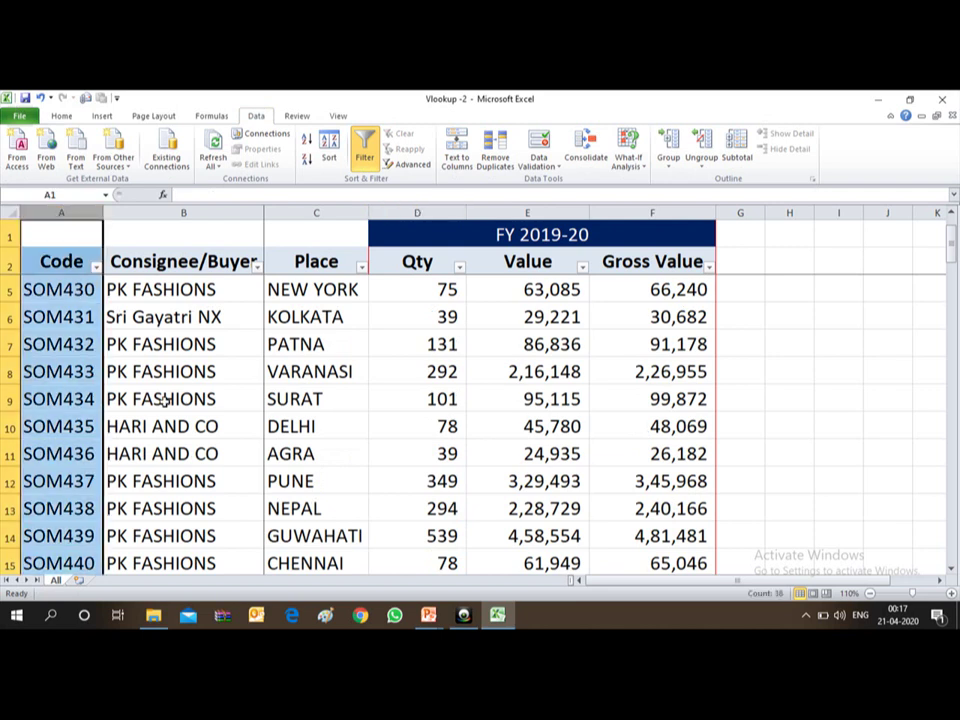
{"action": "left_click", "coordinate": [155, 260]}
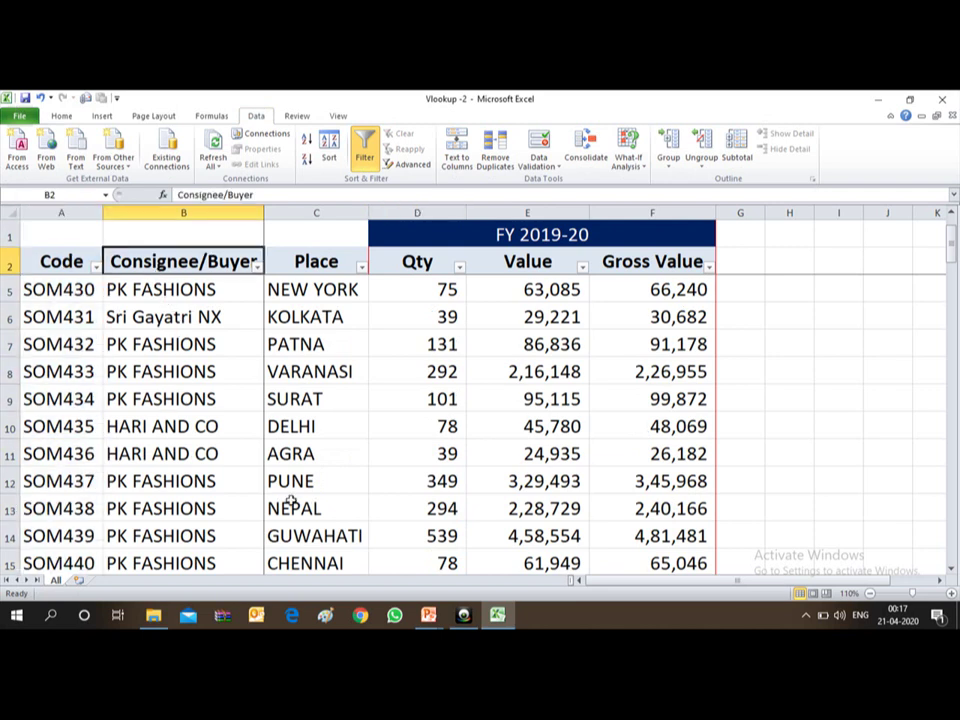
{"action": "key", "text": "alt+Down"}
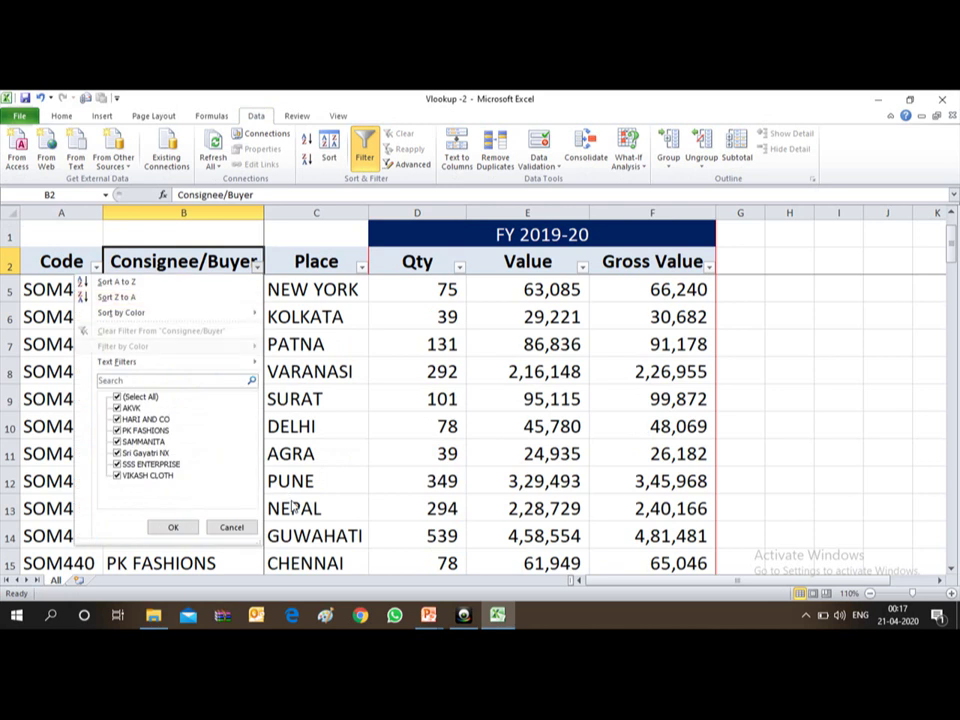
{"action": "key", "text": "space"}
{"action": "key", "text": "Down"}
{"action": "key", "text": "Down"}
{"action": "key", "text": "Down"}
{"action": "key", "text": "Down"}
{"action": "key", "text": "Down"}
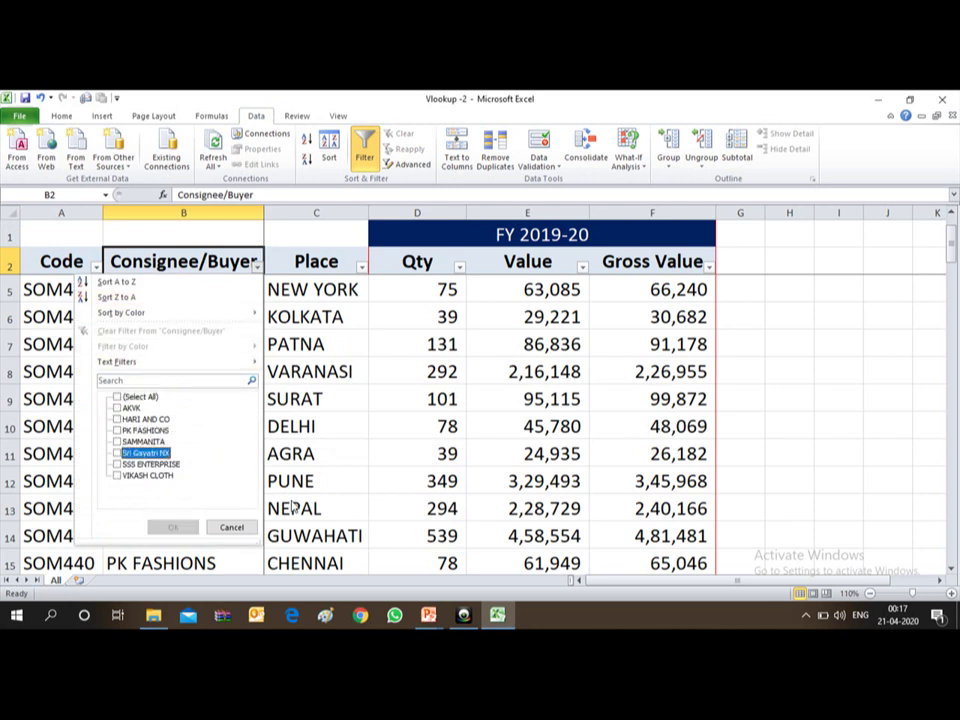
{"action": "key", "text": "Up"}
{"action": "key", "text": "Up"}
{"action": "key", "text": "space"}
{"action": "key", "text": "Return"}
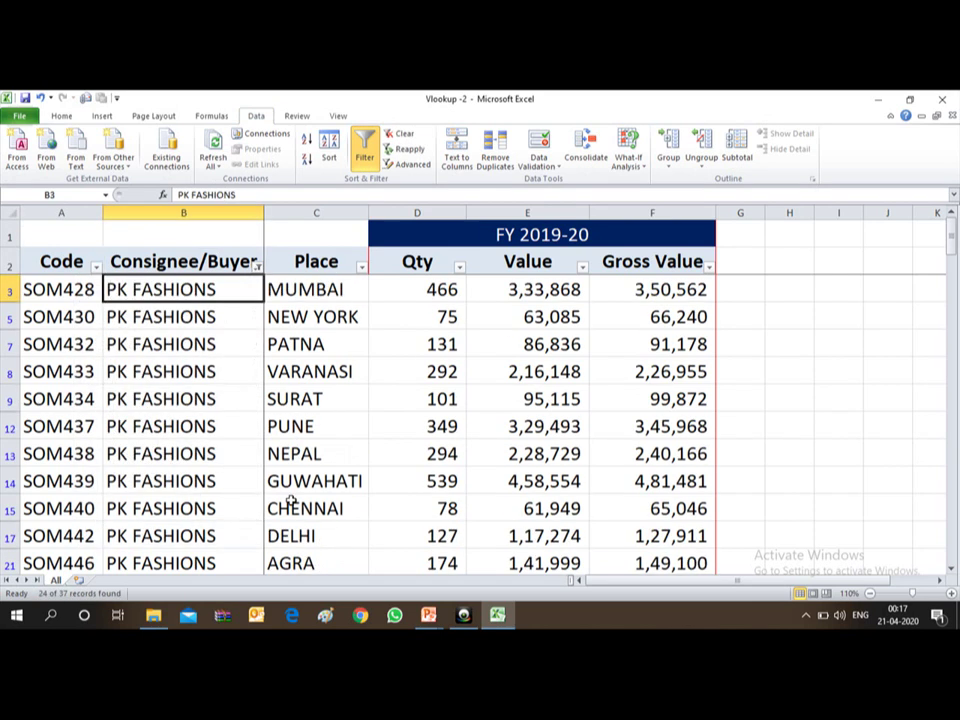
Browse the 24 filtered PK FASHIONS rows, then switch back to Vlookup -1
{"action": "key", "text": "Right"}
{"action": "key", "text": "Left"}
{"action": "key", "text": "Down"}
{"action": "key", "text": "Down"}
{"action": "key", "text": "Down"}
{"action": "key", "text": "Down"}
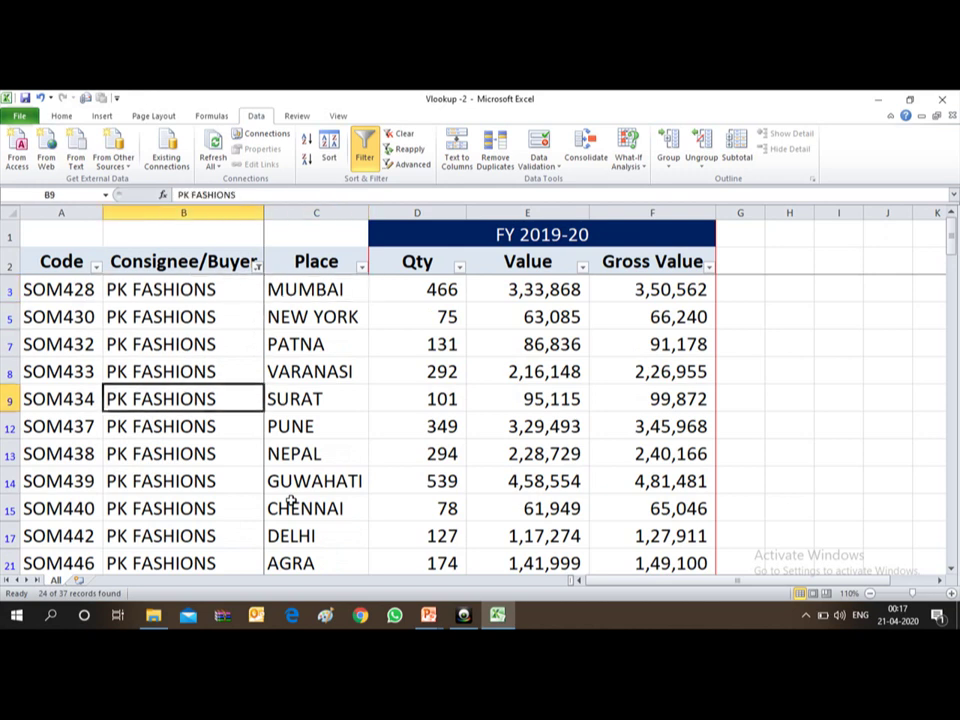
{"action": "key", "text": "Down"}
{"action": "key", "text": "Down"}
{"action": "key", "text": "Down"}
{"action": "key", "text": "Down"}
{"action": "key", "text": "Down"}
{"action": "key", "text": "Down"}
{"action": "key", "text": "Up"}
{"action": "key", "text": "Up"}
{"action": "key", "text": "Up"}
{"action": "key", "text": "Up"}
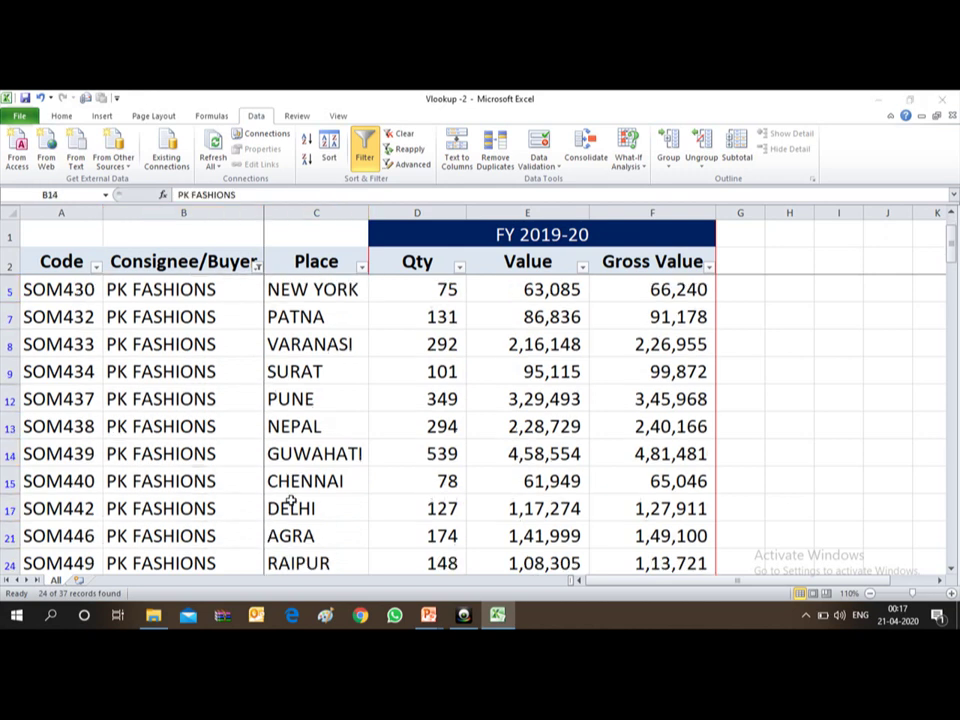
{"action": "key", "text": "alt+Tab"}
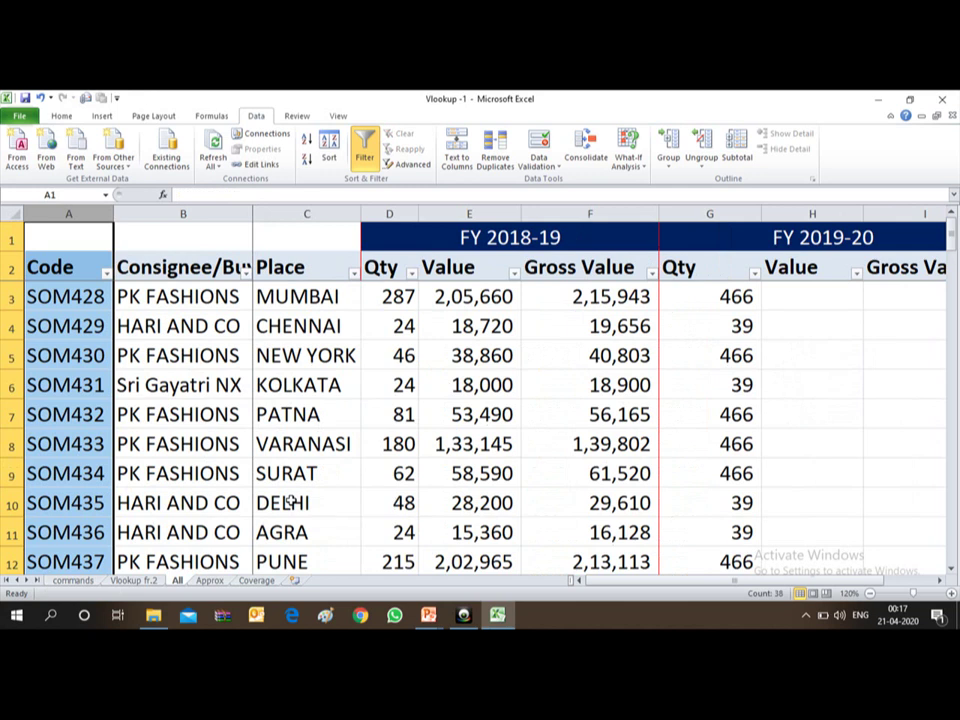
Filter the All sheet's Consignee/Buyer column to PK FASHIONS, leaving 24 of 37 records
{"action": "key", "text": "Down"}
{"action": "key", "text": "Right"}
{"action": "key", "text": "alt+Down"}
{"action": "key", "text": "Down"}
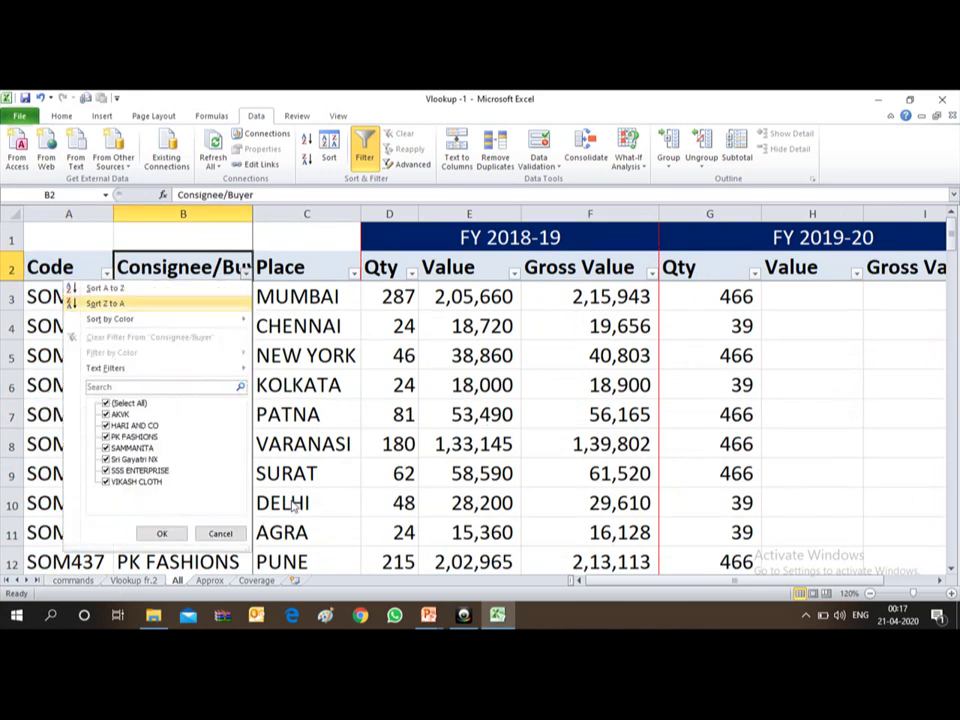
{"action": "key", "text": "Tab"}
{"action": "key", "text": "space"}
{"action": "key", "text": "Down"}
{"action": "key", "text": "Down"}
{"action": "key", "text": "Down"}
{"action": "key", "text": "Down"}
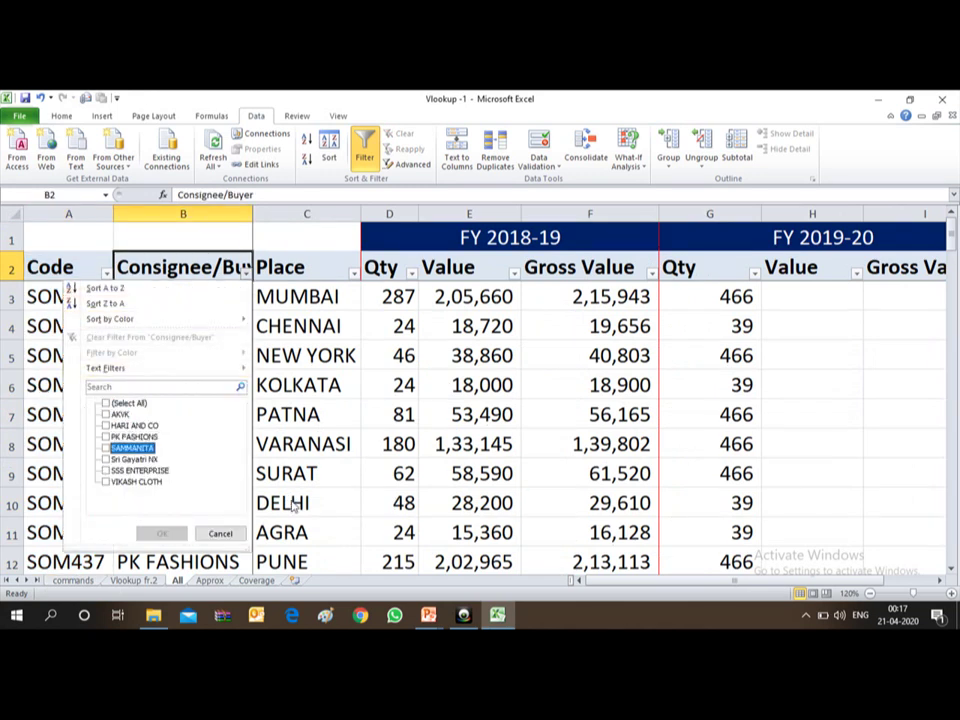
{"action": "key", "text": "Up"}
{"action": "key", "text": "space"}
{"action": "key", "text": "Return"}
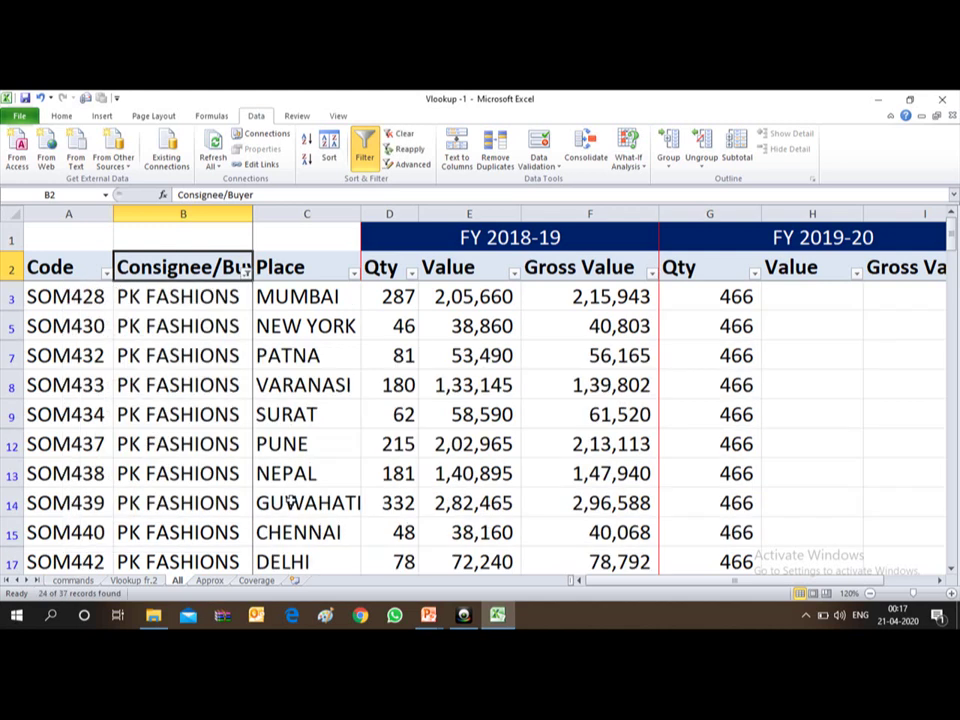
{"action": "key", "text": "Down"}
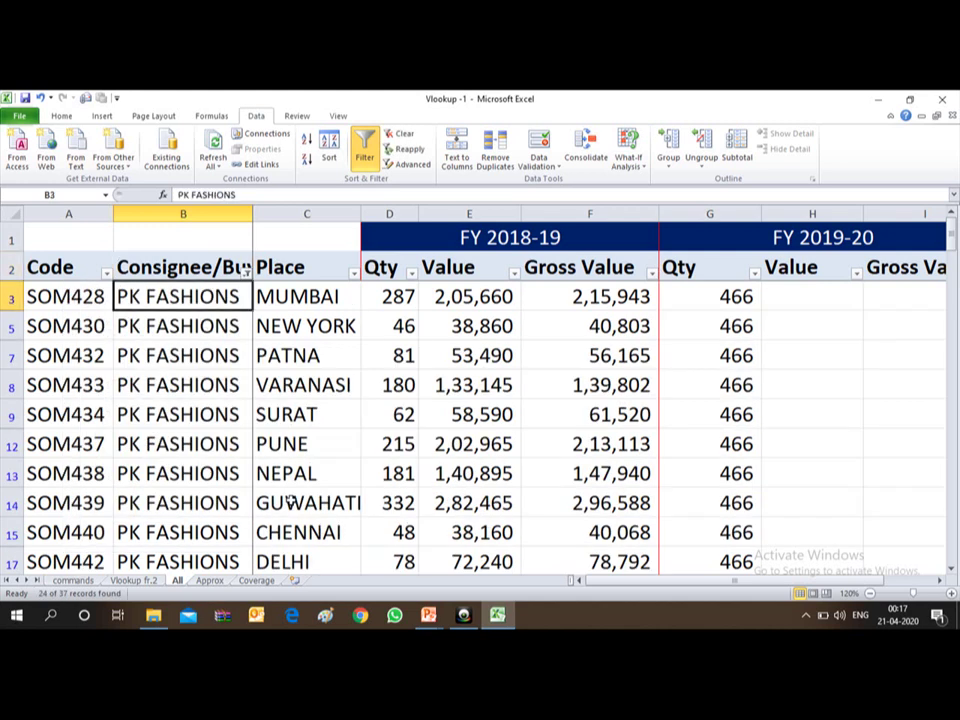
{"action": "key", "text": "Right"}
{"action": "key", "text": "Right"}
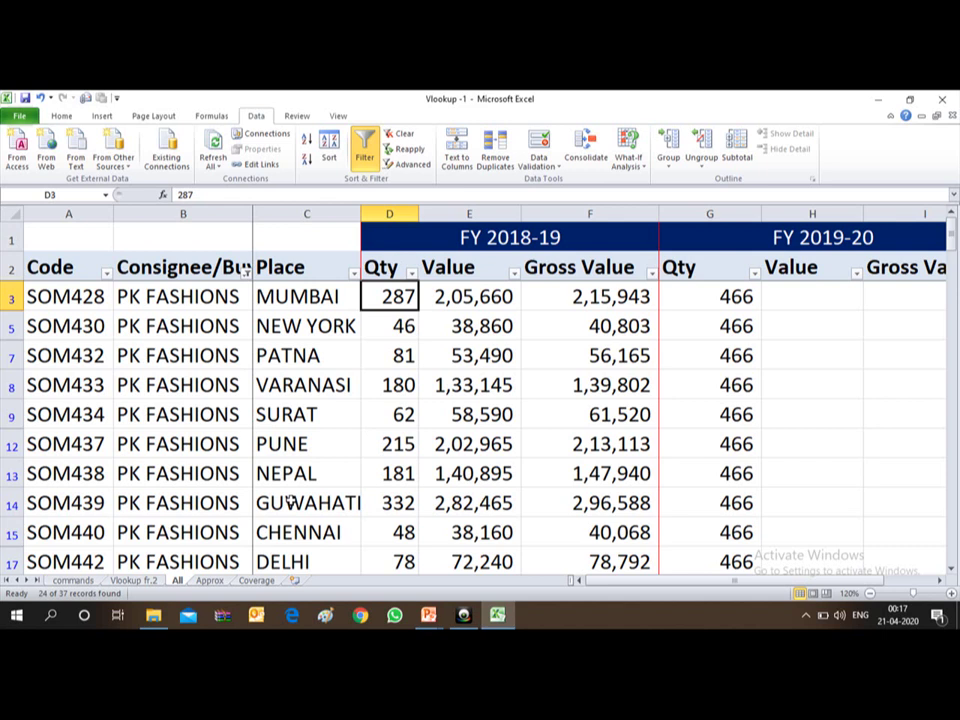
{"action": "key", "text": "alt+a"}
{"action": "key", "text": "c"}
{"action": "key", "text": "Down"}
{"action": "key", "text": "Down"}
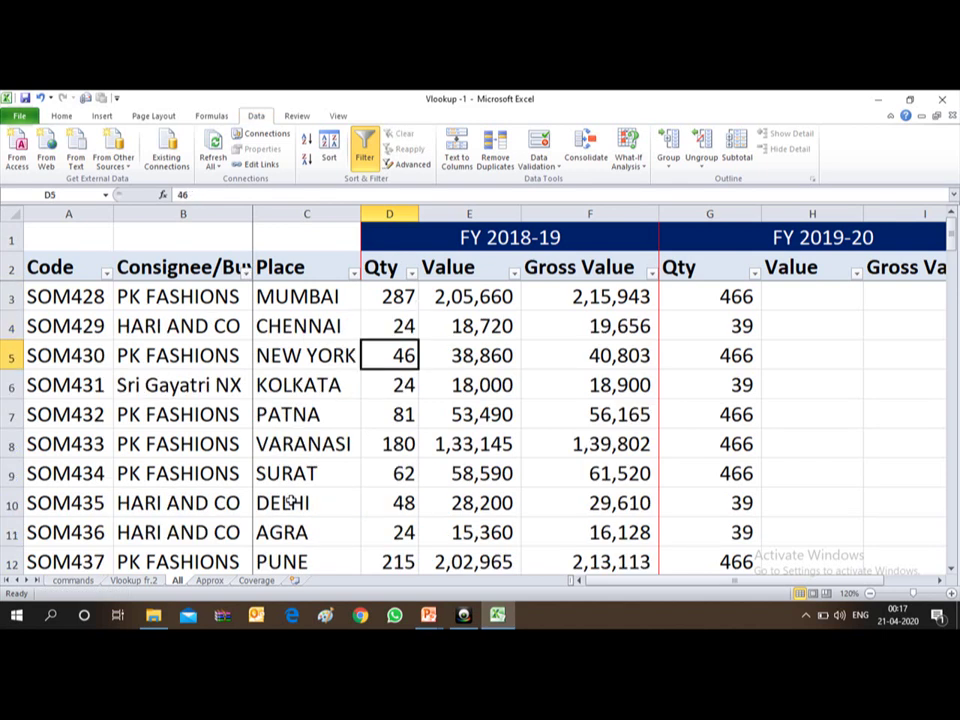
{"action": "key", "text": "Left"}
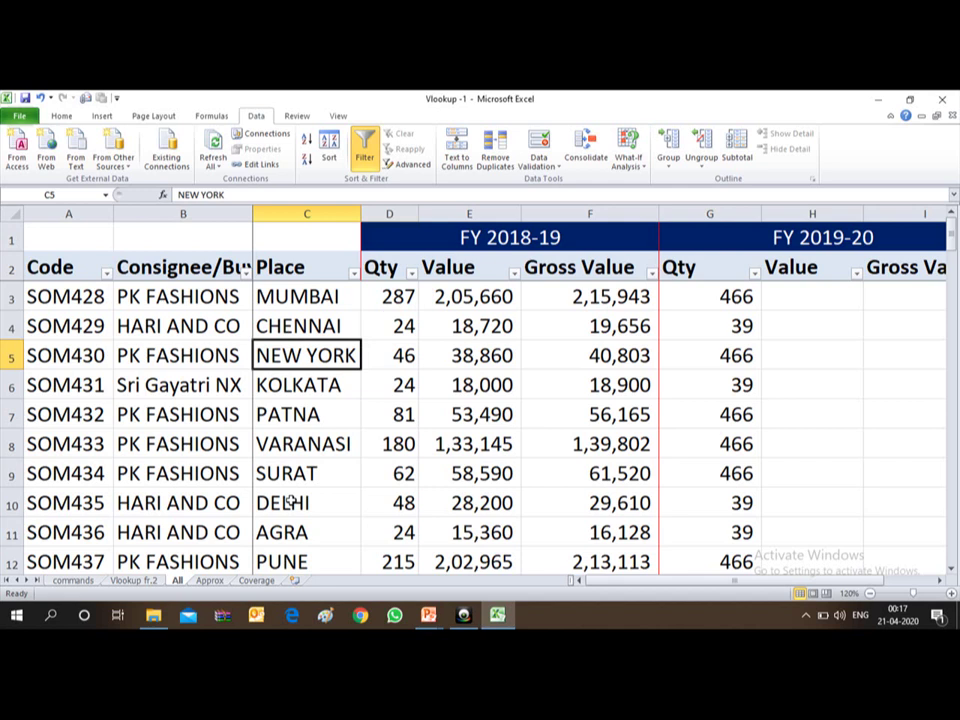
{"action": "key", "text": "Left"}
{"action": "key", "text": "Left"}
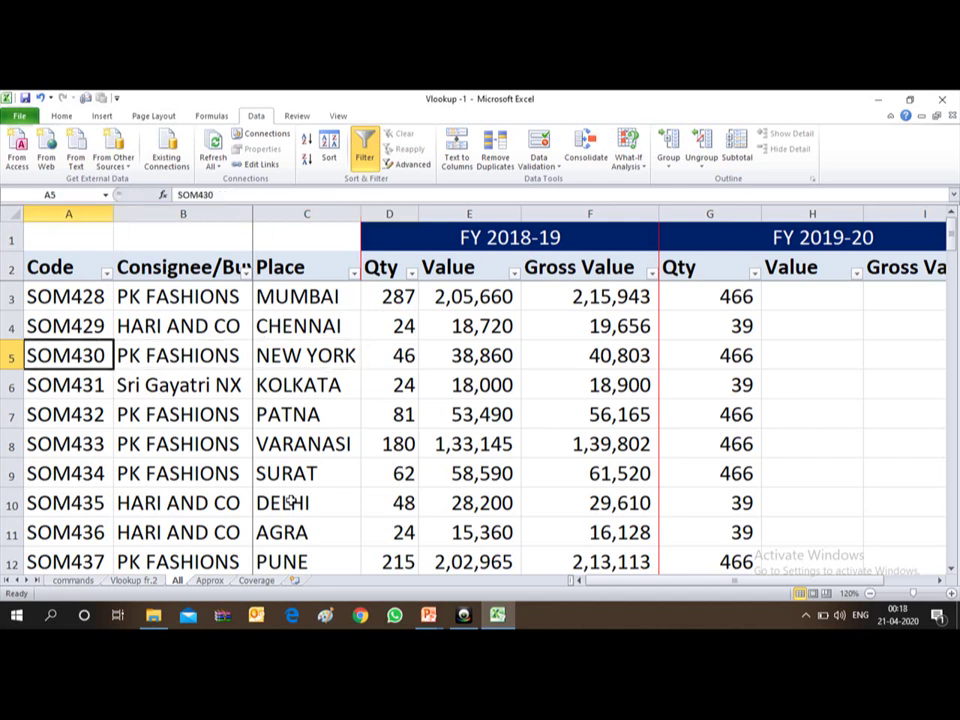
{"action": "key", "text": "Right"}
{"action": "key", "text": "Up"}
{"action": "key", "text": "Up"}
{"action": "key", "text": "Up"}
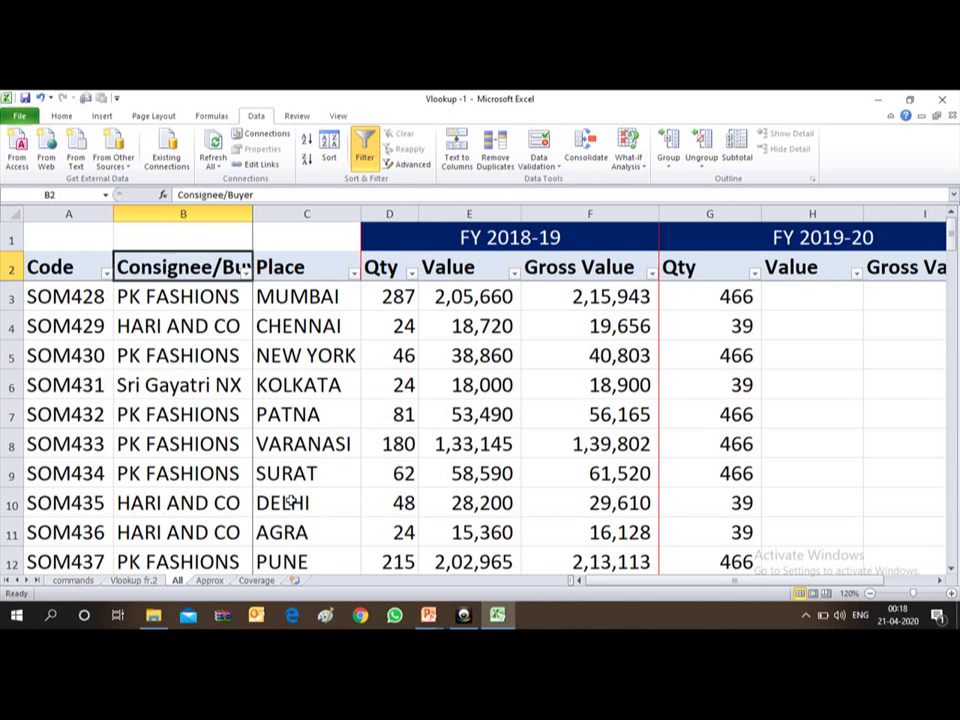
{"action": "key", "text": "alt+Down"}
{"action": "key", "text": "Down"}
{"action": "key", "text": "Down"}
{"action": "key", "text": "Down"}
{"action": "key", "text": "Down"}
{"action": "key", "text": "Down"}
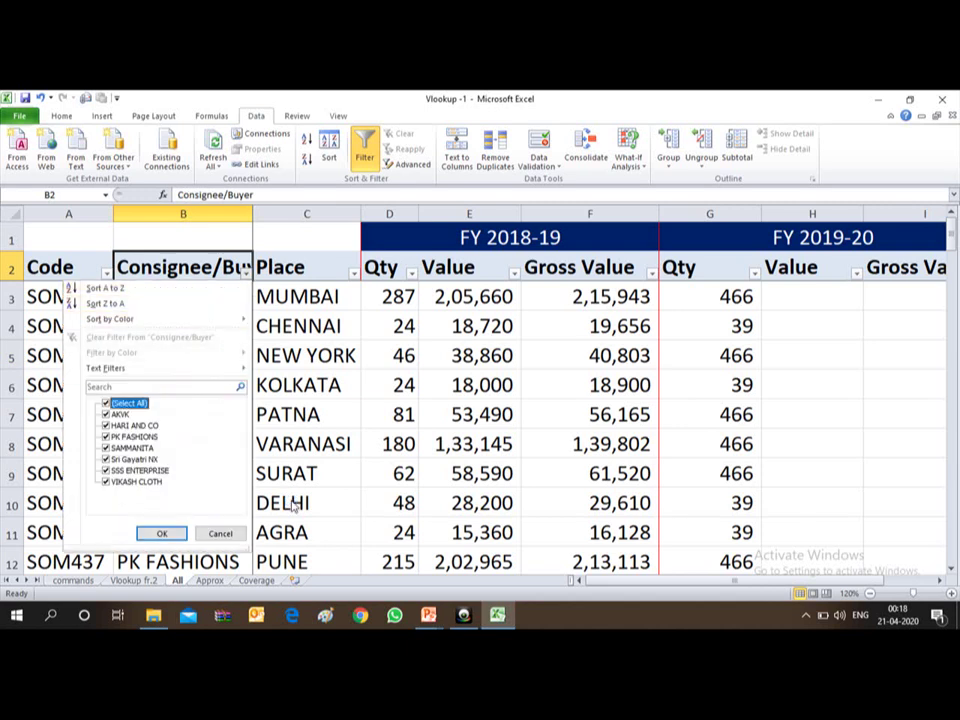
{"action": "key", "text": "space"}
{"action": "key", "text": "Down"}
{"action": "key", "text": "Down"}
{"action": "key", "text": "Down"}
{"action": "key", "text": "Down"}
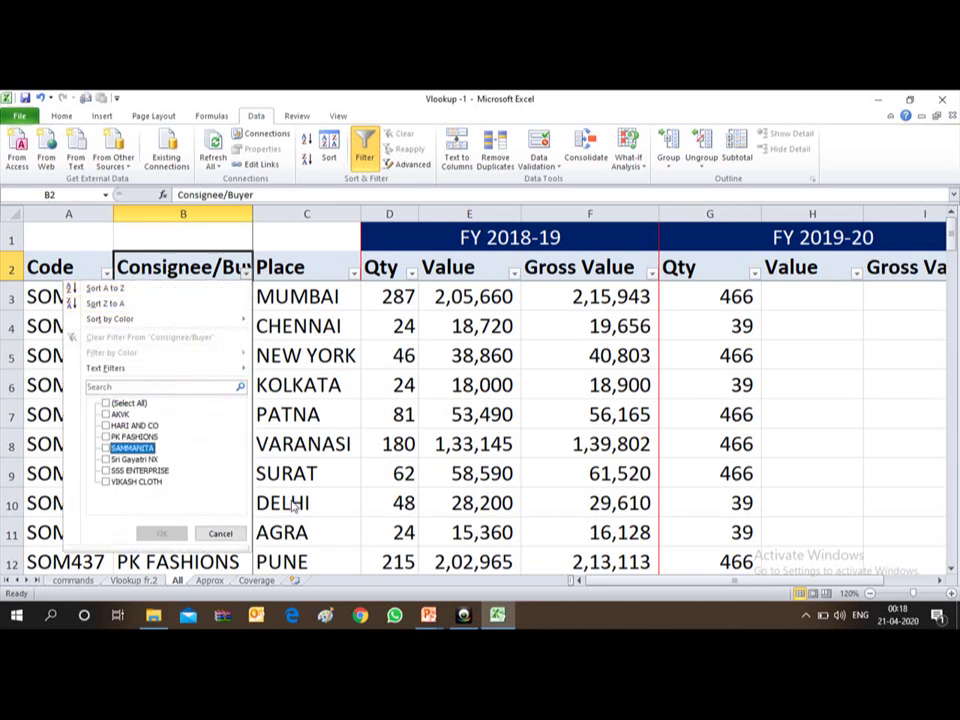
{"action": "key", "text": "Up"}
{"action": "key", "text": "space"}
{"action": "key", "text": "Return"}
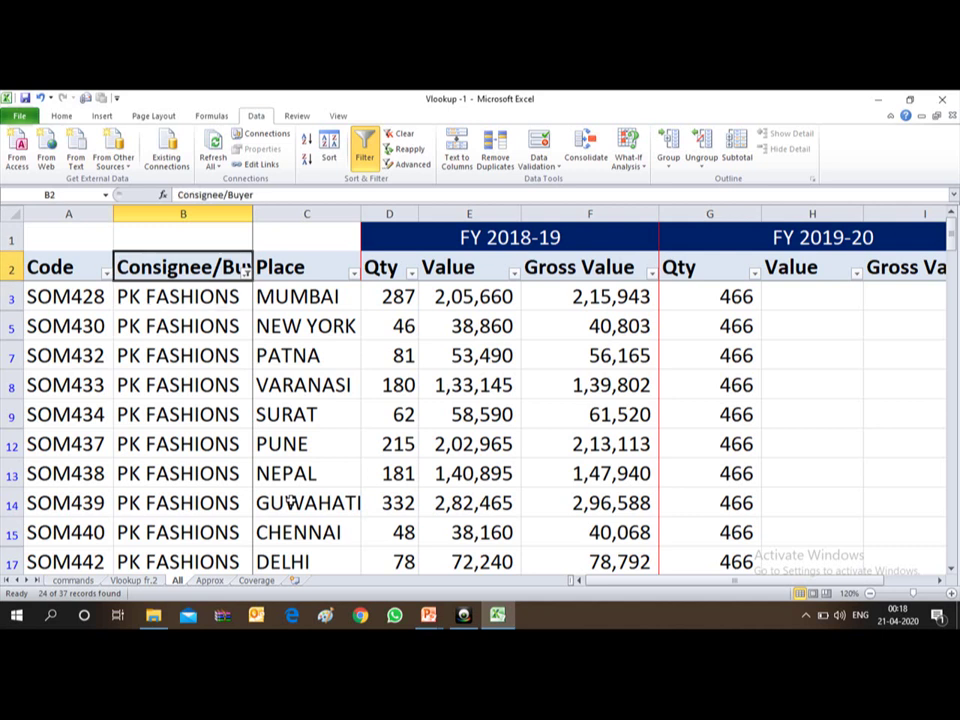
{"action": "key", "text": "alt+Down"}
{"action": "key", "text": "Down"}
{"action": "key", "text": "Down"}
{"action": "key", "text": "Down"}
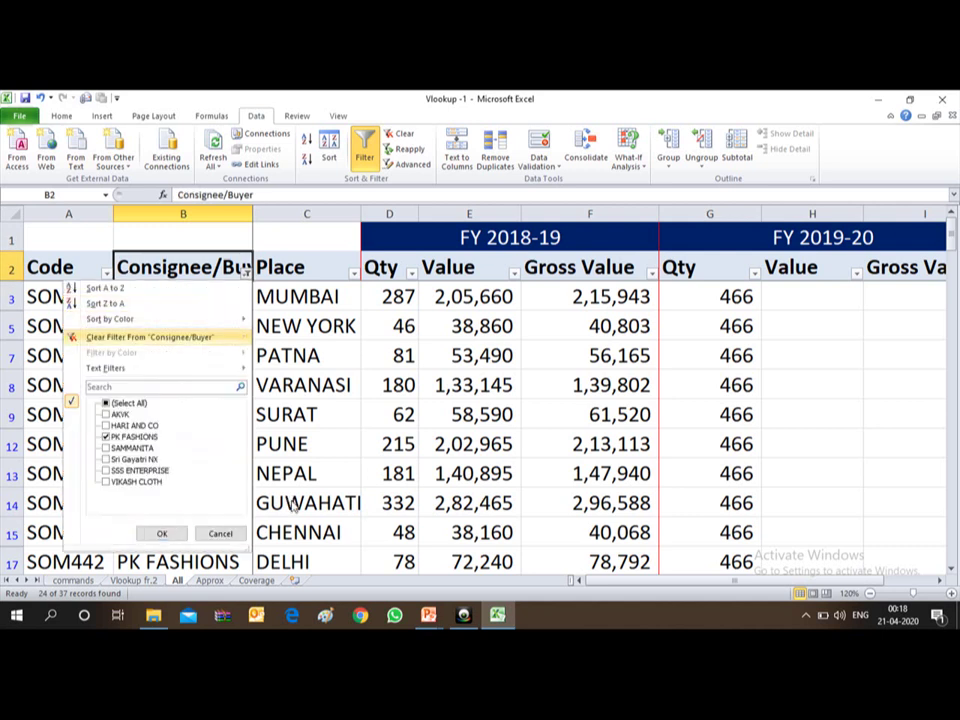
{"action": "key", "text": "Down"}
{"action": "key", "text": "Down"}
{"action": "key", "text": "Down"}
{"action": "key", "text": "Down"}
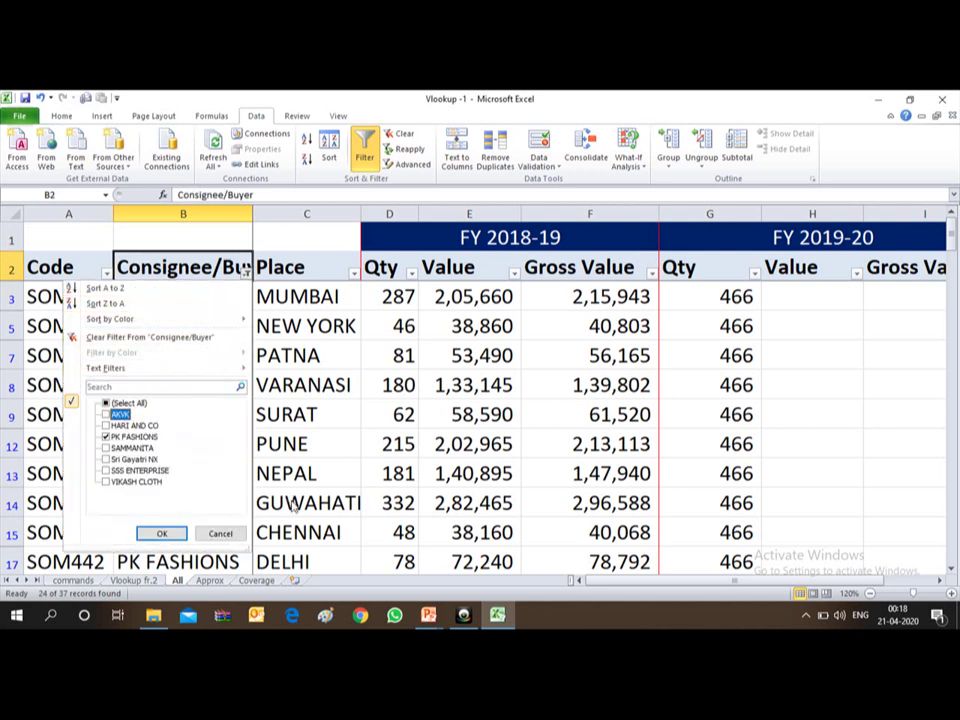
{"action": "key", "text": "Escape"}
{"action": "key", "text": "Right"}
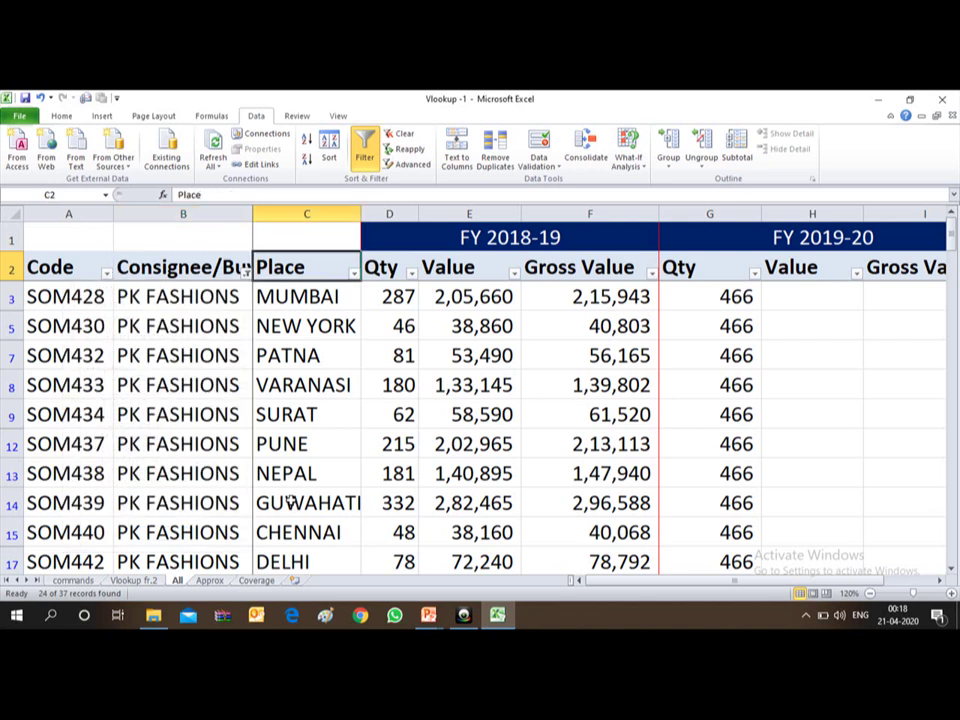
{"action": "key", "text": "alt+Down"}
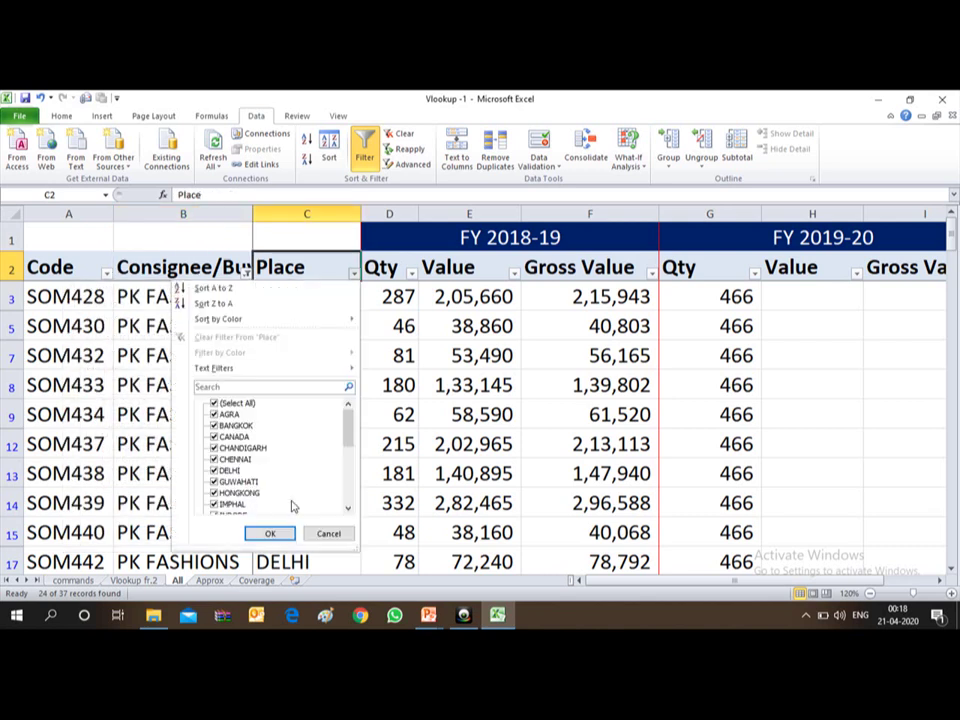
{"action": "key", "text": "Escape"}
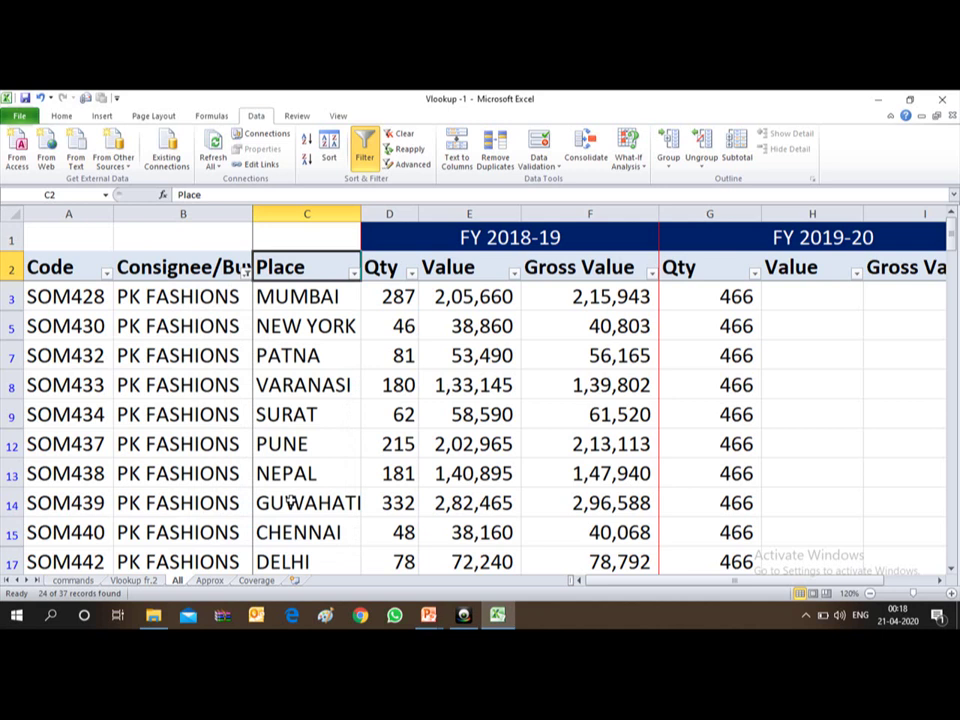
Step through the Place values of the filtered PK FASHIONS rows
{"action": "key", "text": "Down"}
{"action": "key", "text": "Down"}
{"action": "key", "text": "Down"}
{"action": "key", "text": "Down"}
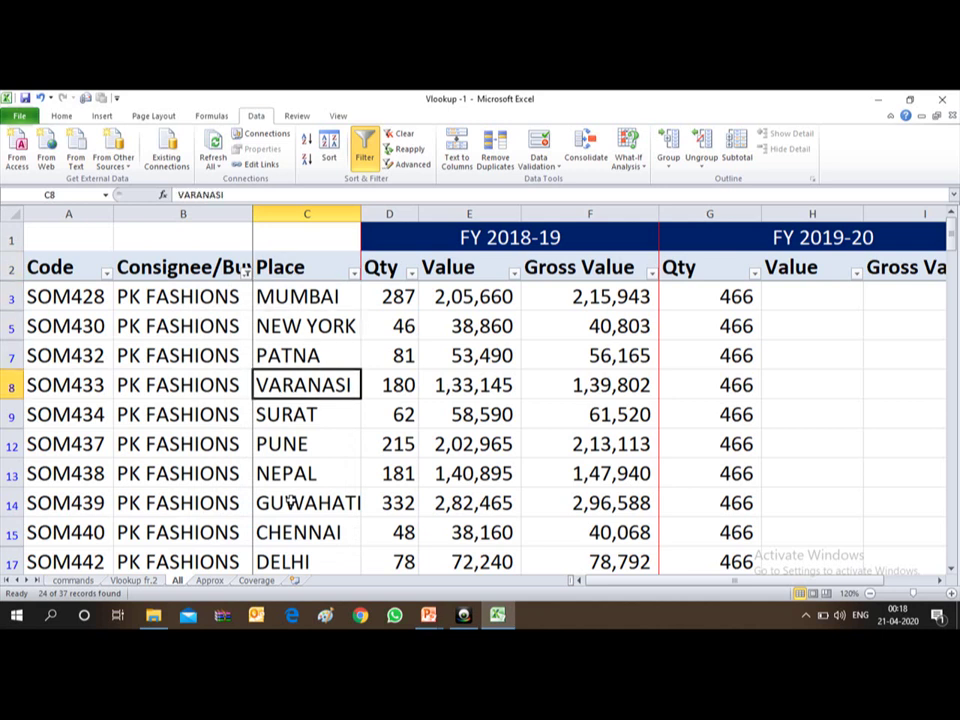
{"action": "key", "text": "Down"}
{"action": "key", "text": "Down"}
{"action": "key", "text": "Down"}
{"action": "key", "text": "Down"}
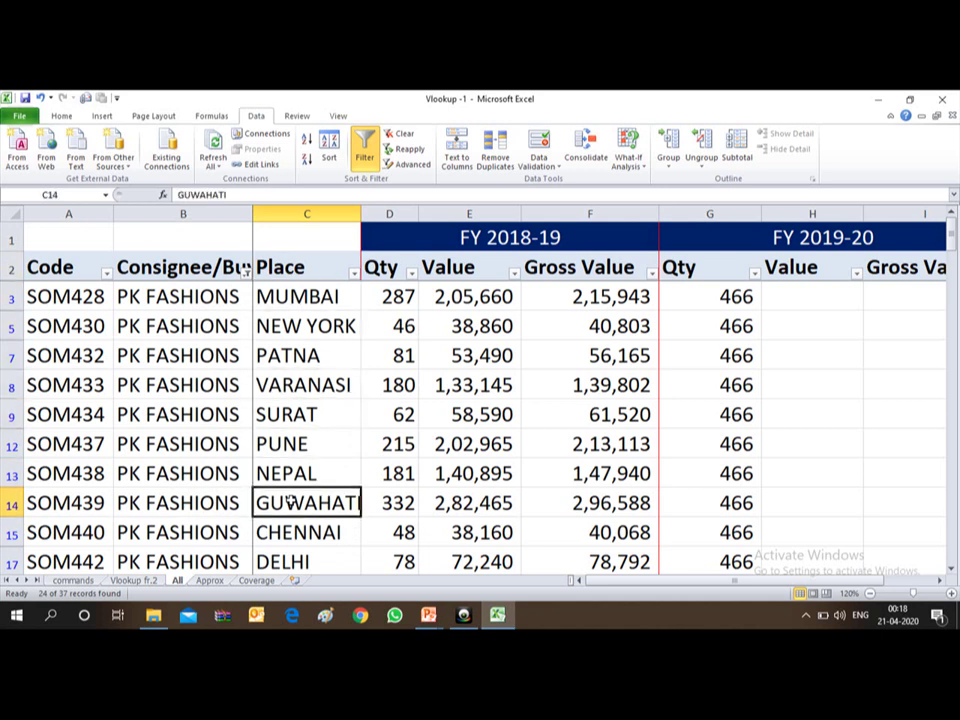
{"action": "key", "text": "Down"}
{"action": "key", "text": "Down"}
{"action": "key", "text": "Down"}
{"action": "key", "text": "Down"}
{"action": "key", "text": "Down"}
{"action": "key", "text": "Down"}
{"action": "key", "text": "Down"}
{"action": "key", "text": "Down"}
{"action": "key", "text": "Down"}
{"action": "key", "text": "Down"}
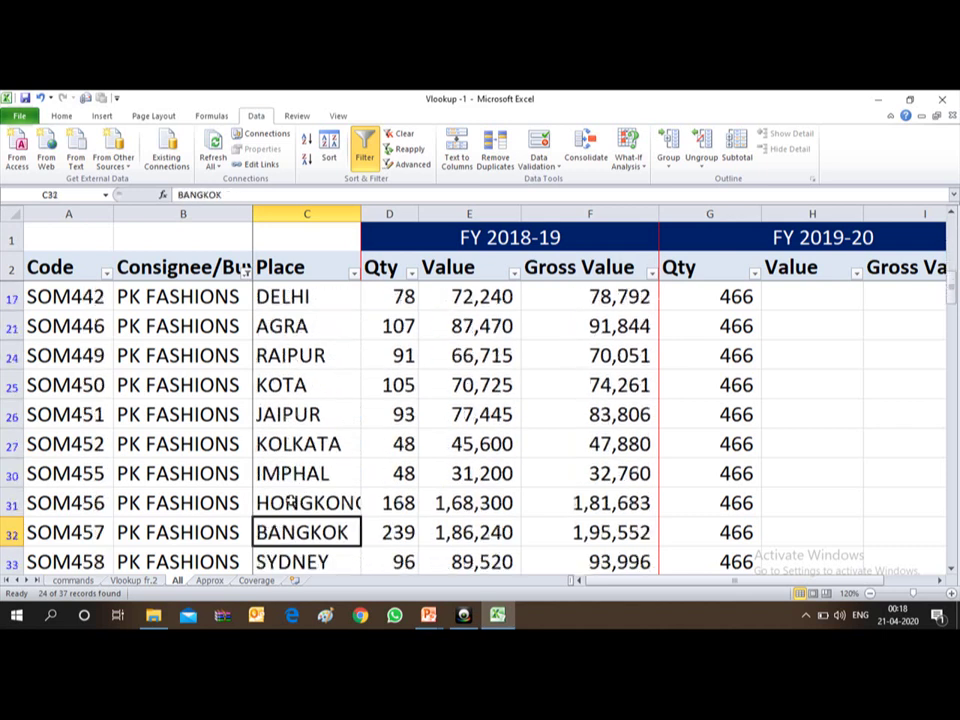
{"action": "key", "text": "Down"}
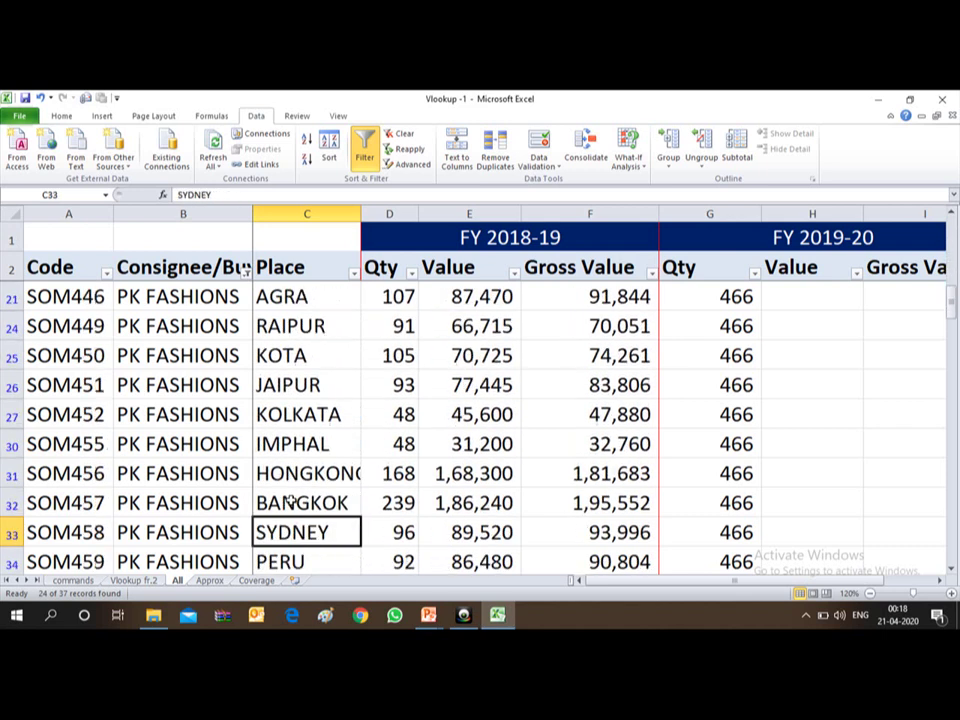
{"action": "key", "text": "Down"}
{"action": "key", "text": "Down"}
{"action": "key", "text": "Down"}
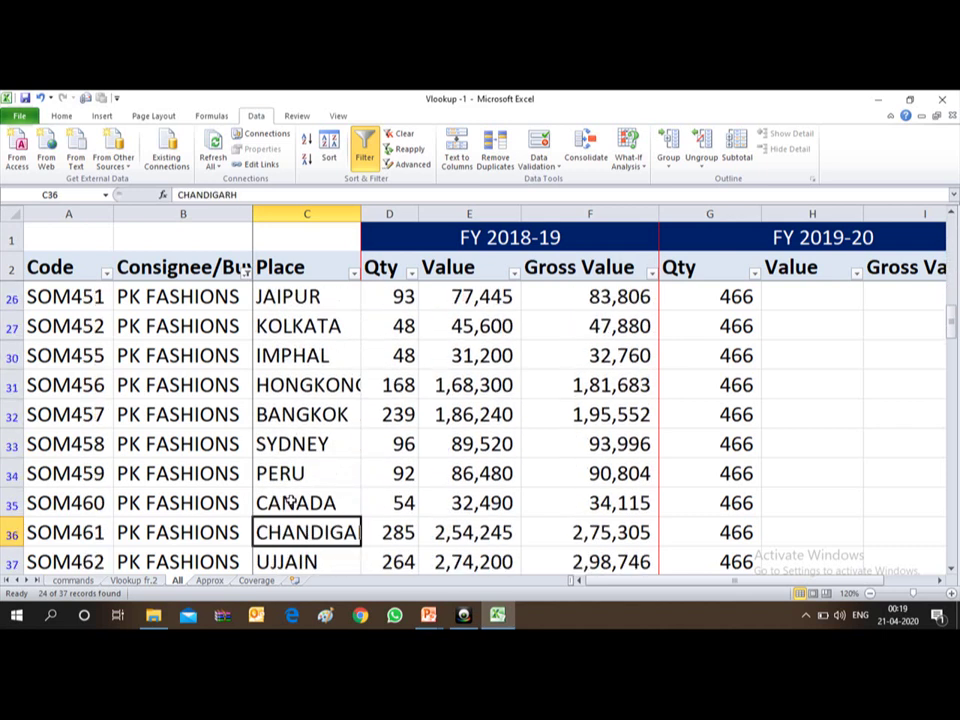
{"action": "key", "text": "Down"}
{"action": "key", "text": "Down"}
{"action": "key", "text": "Down"}
{"action": "key", "text": "Down"}
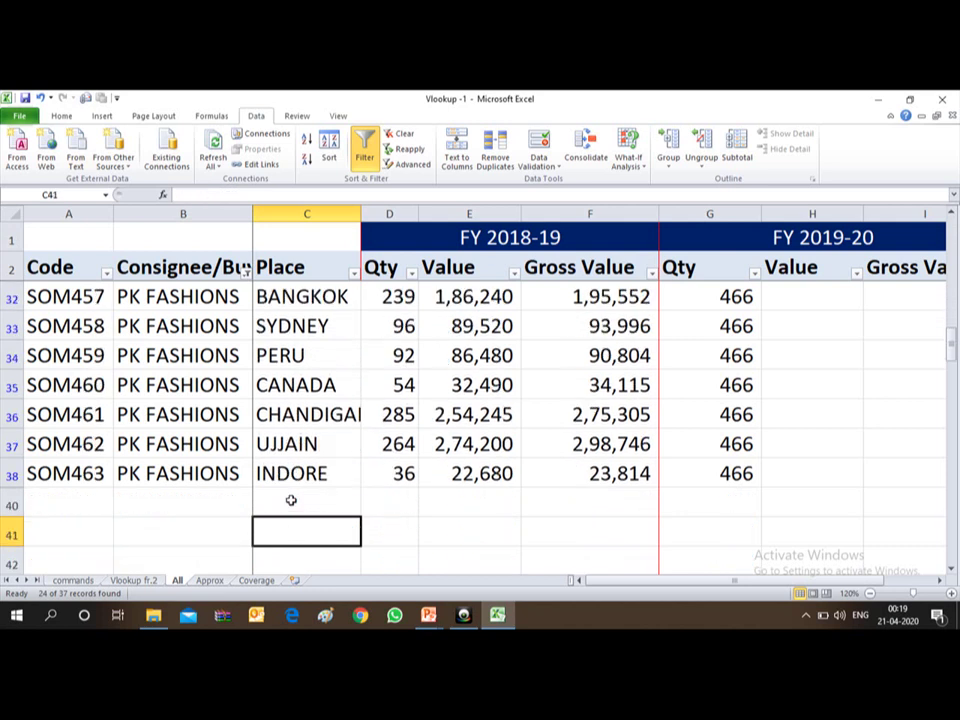
{"action": "key", "text": "Up"}
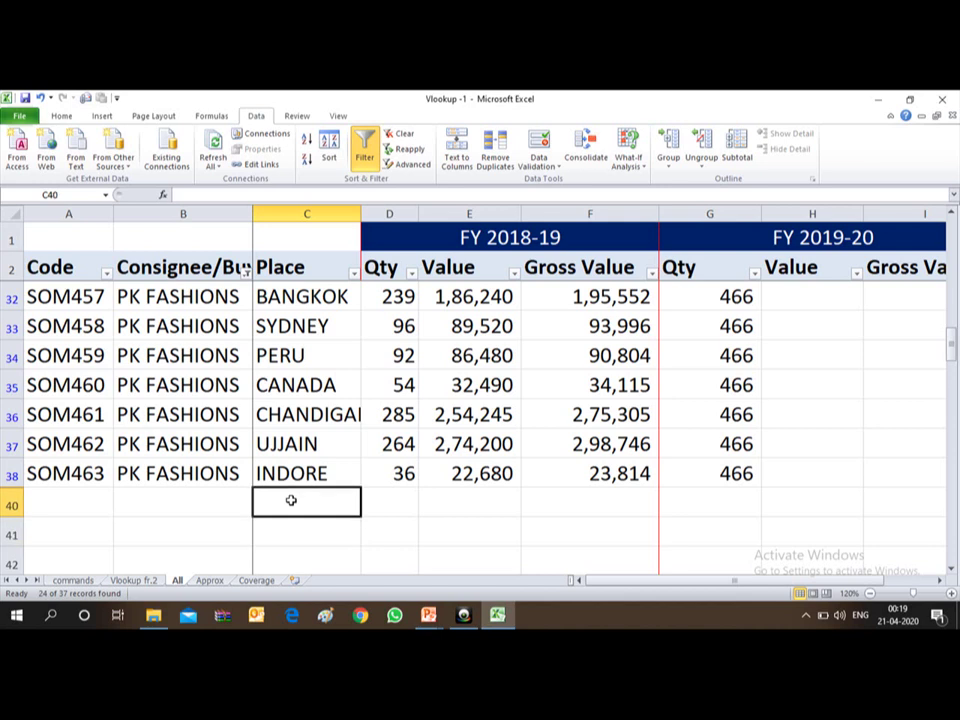
{"action": "key", "text": "Up"}
{"action": "key", "text": "Up"}
{"action": "key", "text": "Up"}
{"action": "key", "text": "Up"}
{"action": "key", "text": "Up"}
{"action": "key", "text": "Up"}
{"action": "key", "text": "Up"}
{"action": "key", "text": "Up"}
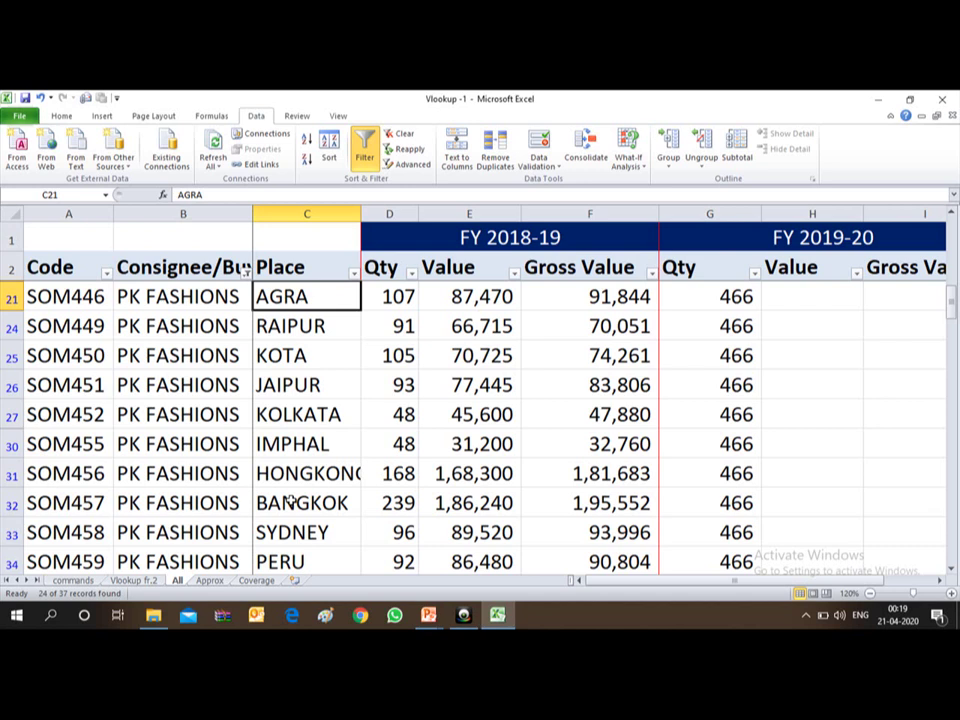
Clear the filter on the All sheet so all rows show
{"action": "key", "text": "alt+a"}
{"action": "key", "text": "c"}
{"action": "key", "text": "Home"}
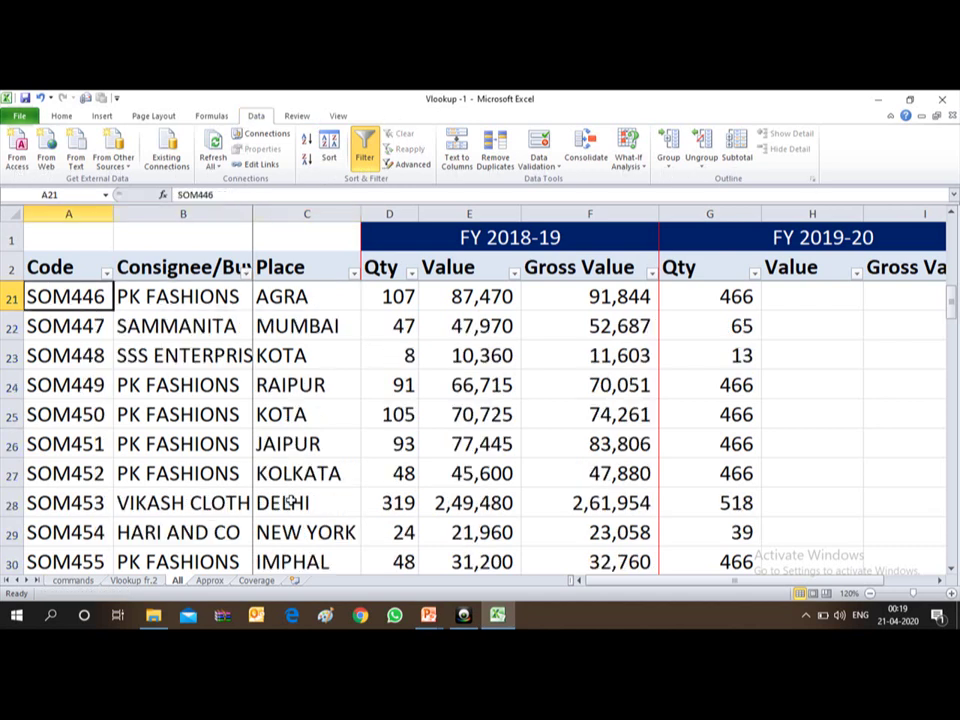
Insert an empty column B before Consignee/Buyer
{"action": "key", "text": "Right"}
{"action": "key", "text": "ctrl+space"}
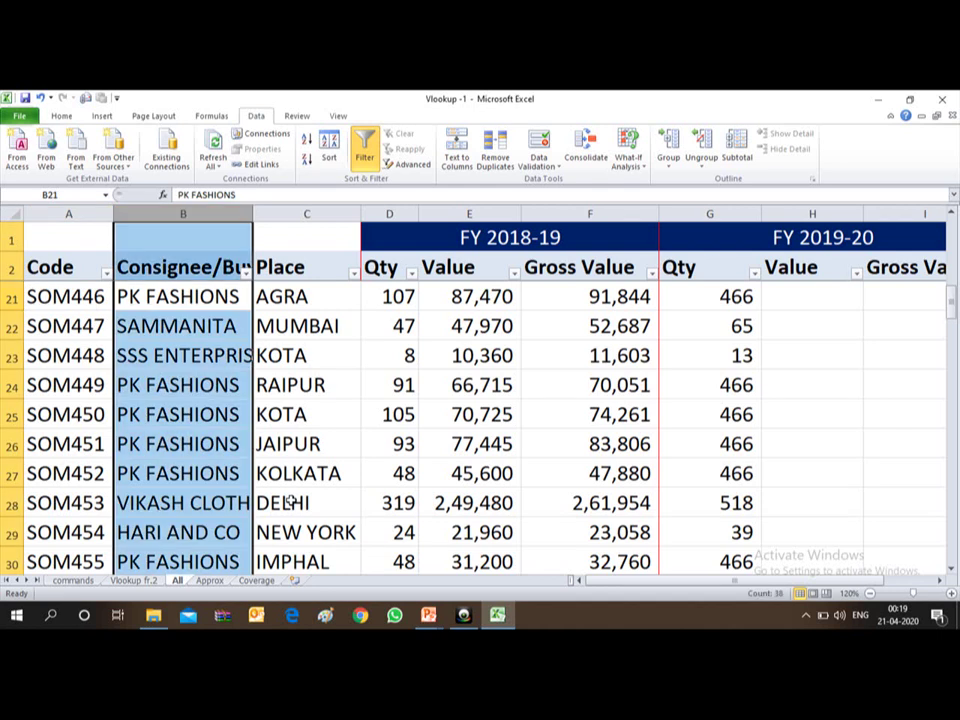
{"action": "key", "text": "ctrl+shift+plus"}
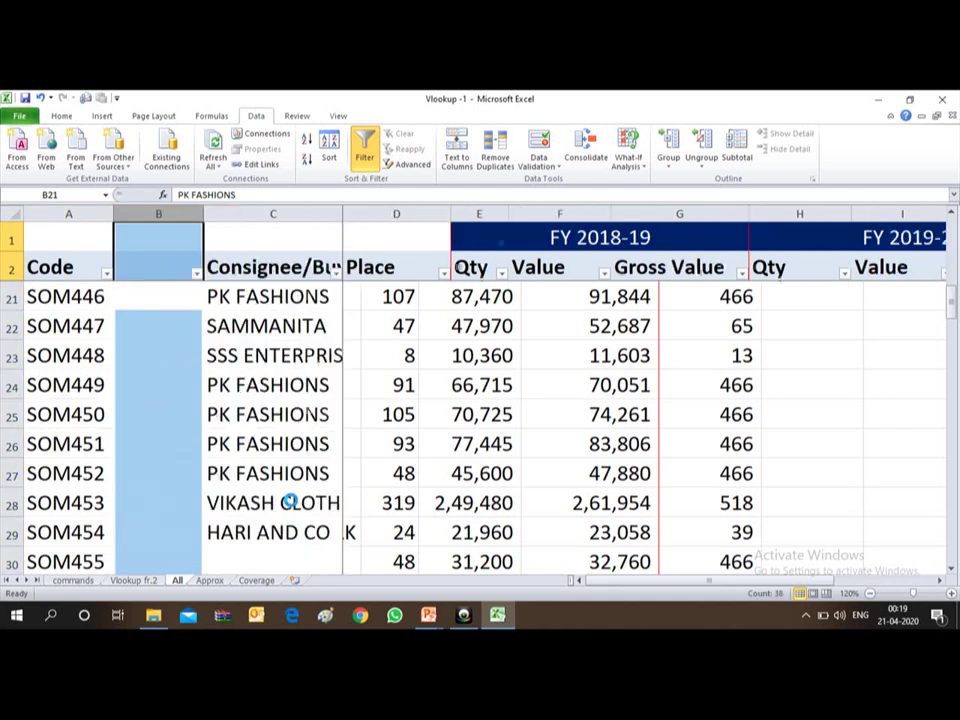
{"action": "key", "text": "Down"}
{"action": "key", "text": "Down"}
{"action": "key", "text": "Up"}
{"action": "key", "text": "Up"}
{"action": "key", "text": "Up"}
{"action": "key", "text": "Up"}
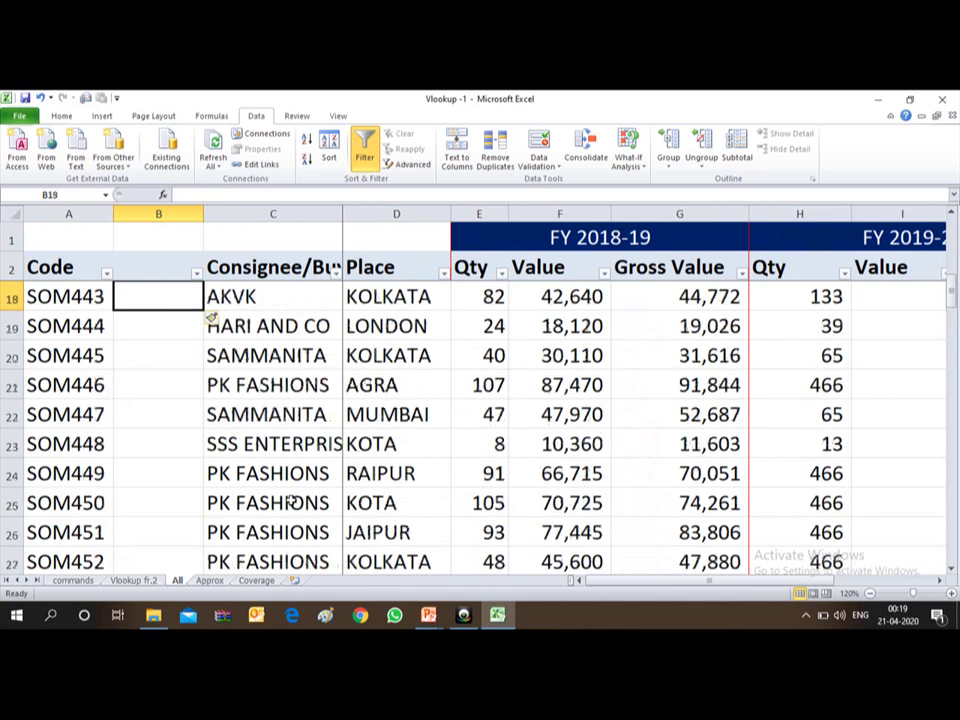
{"action": "key", "text": "Up"}
{"action": "key", "text": "Up"}
{"action": "key", "text": "ctrl+Up"}
{"action": "key", "text": "Down"}
{"action": "key", "text": "Down"}
{"action": "key", "text": "Down"}
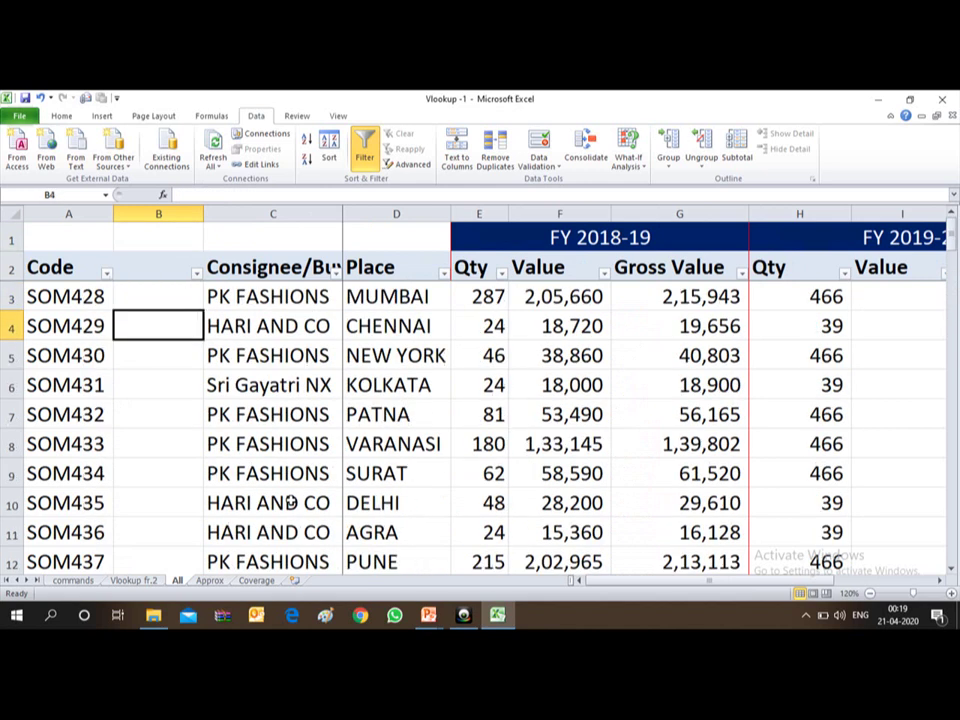
Switch to Vlookup -2 and select its Consignee/Buyer column
{"action": "key", "text": "alt+Tab"}
{"action": "key", "text": "alt+shift+Tab"}
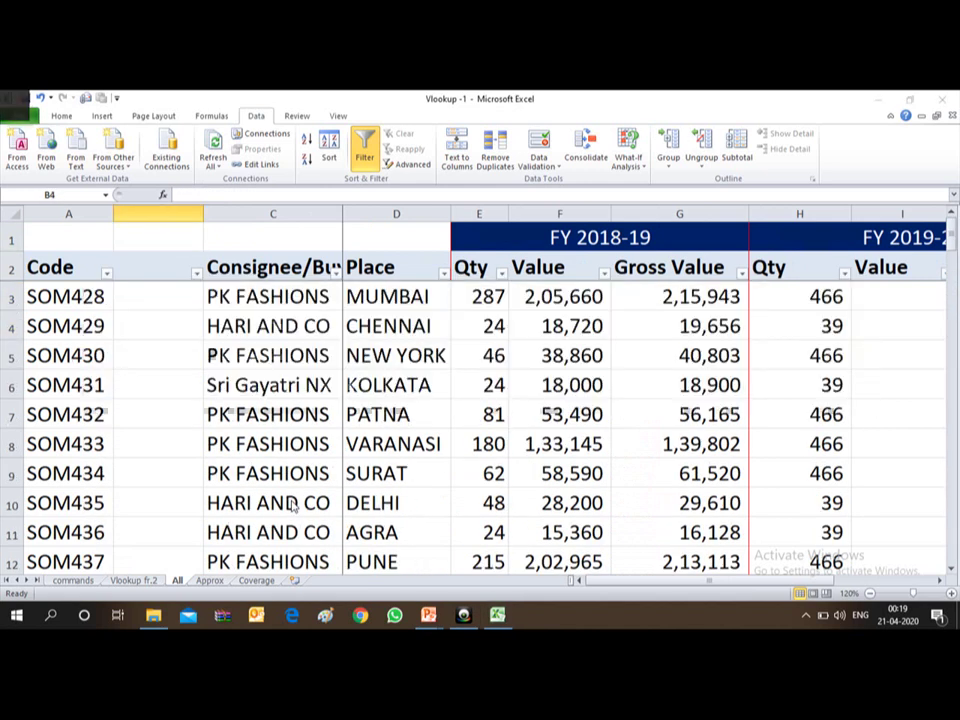
{"action": "key", "text": "ctrl+space"}
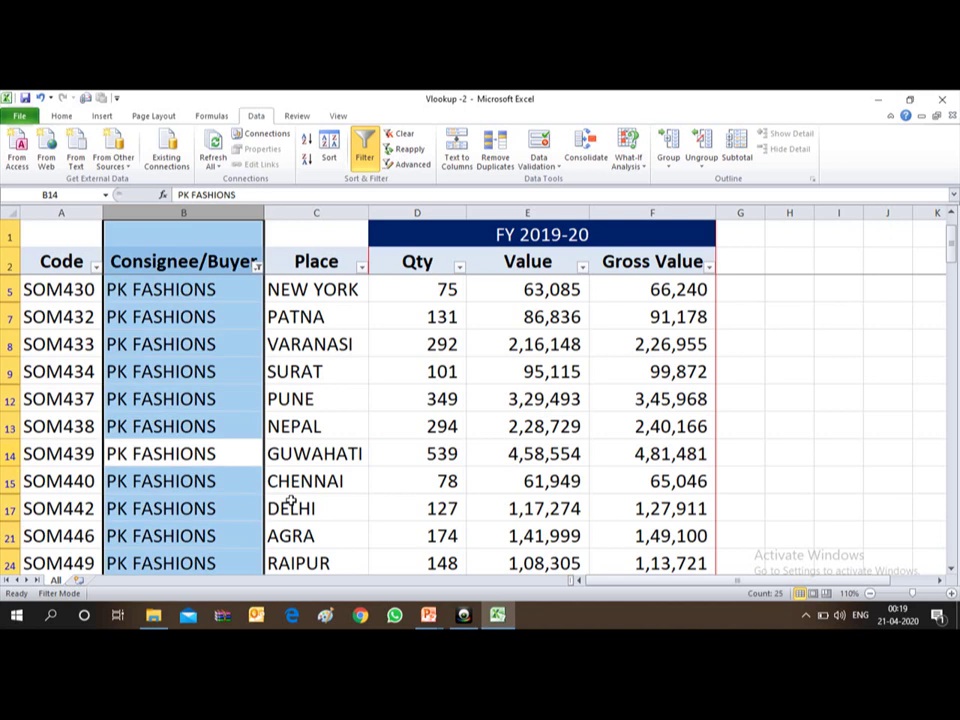
Insert an empty column B before Consignee/Buyer in Vlookup -2
{"action": "key", "text": "ctrl+shift+plus"}
{"action": "key", "text": "Down"}
{"action": "key", "text": "Down"}
{"action": "key", "text": "Down"}
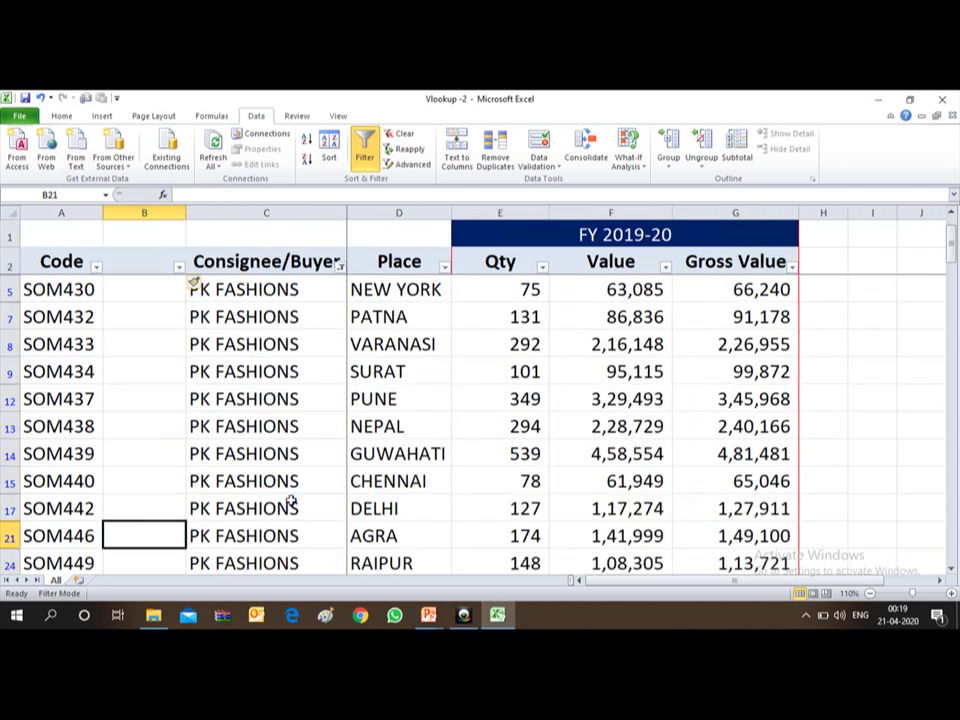
{"action": "key", "text": "Up"}
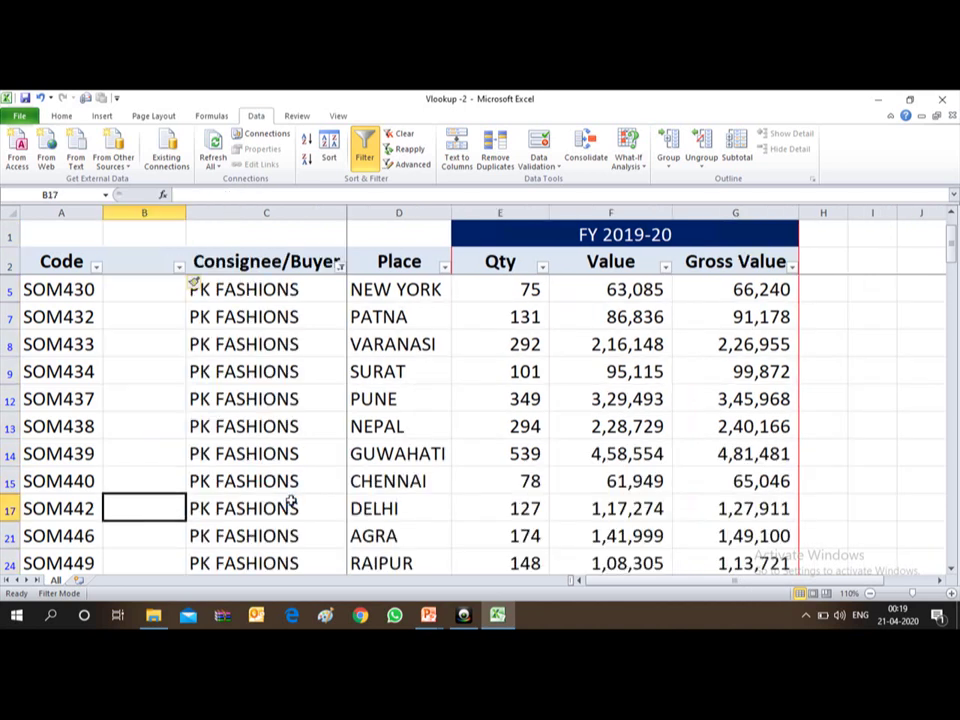
{"action": "key", "text": "Up"}
{"action": "key", "text": "Up"}
{"action": "key", "text": "Up"}
{"action": "key", "text": "Up"}
{"action": "key", "text": "Up"}
{"action": "key", "text": "Down"}
{"action": "key", "text": "Down"}
{"action": "key", "text": "Down"}
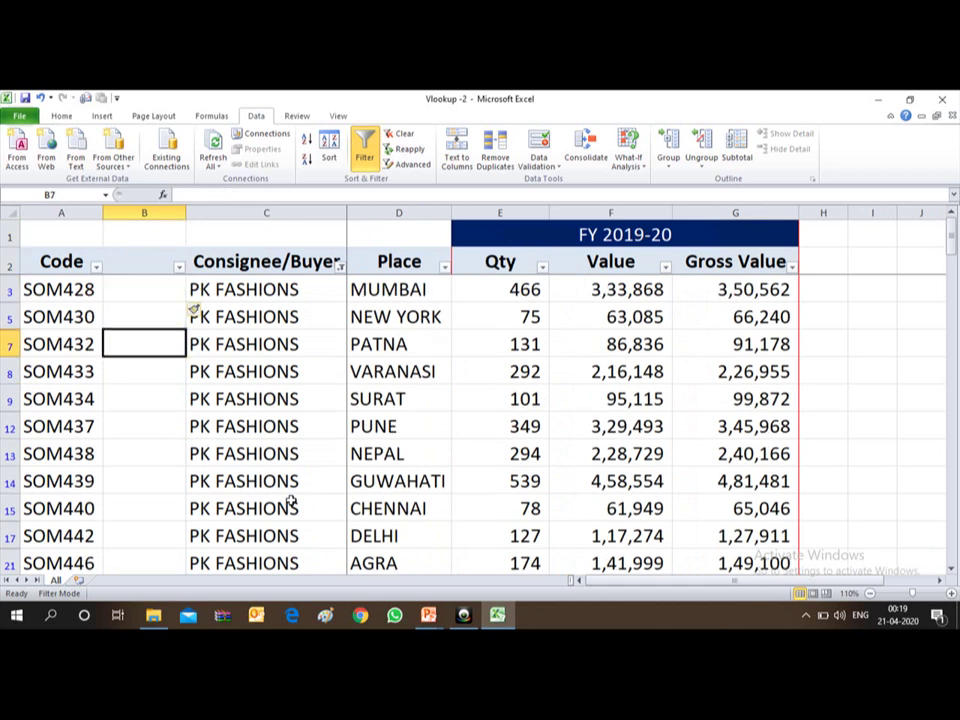
Clear the PK FASHIONS filter so all rows show, ending on cell B3
{"action": "key", "text": "alt+a"}
{"action": "key", "text": "c"}
{"action": "key", "text": "Down"}
{"action": "key", "text": "Down"}
{"action": "key", "text": "ctrl+Up"}
{"action": "key", "text": "Down"}
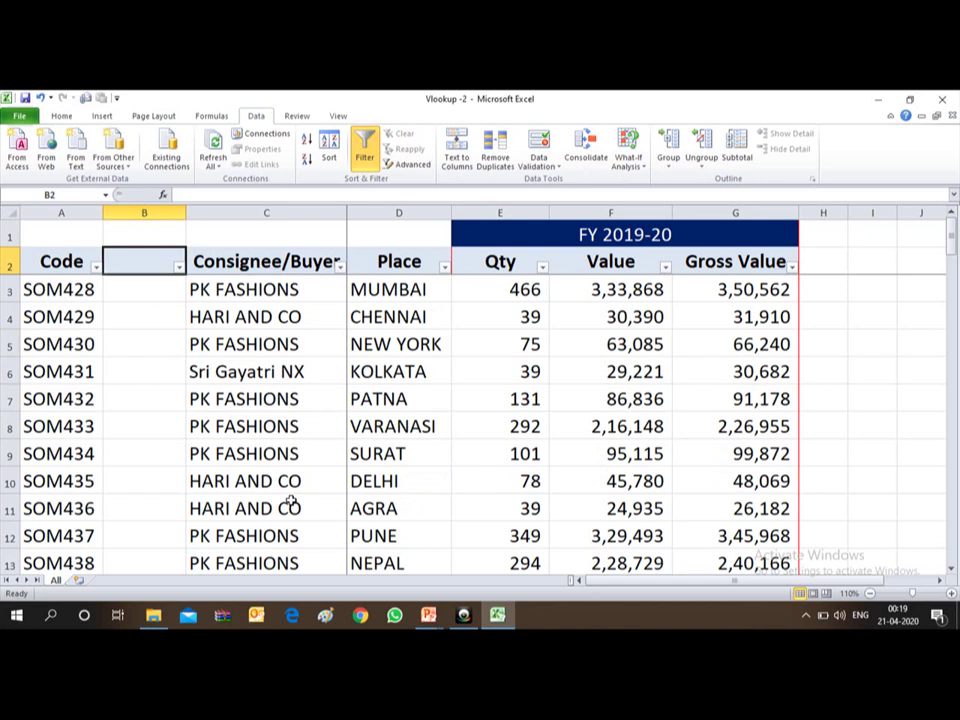
{"action": "key", "text": "Down"}
{"action": "key", "text": "Down"}
{"action": "key", "text": "Up"}
{"action": "key", "text": "Up"}
{"action": "key", "text": "Down"}
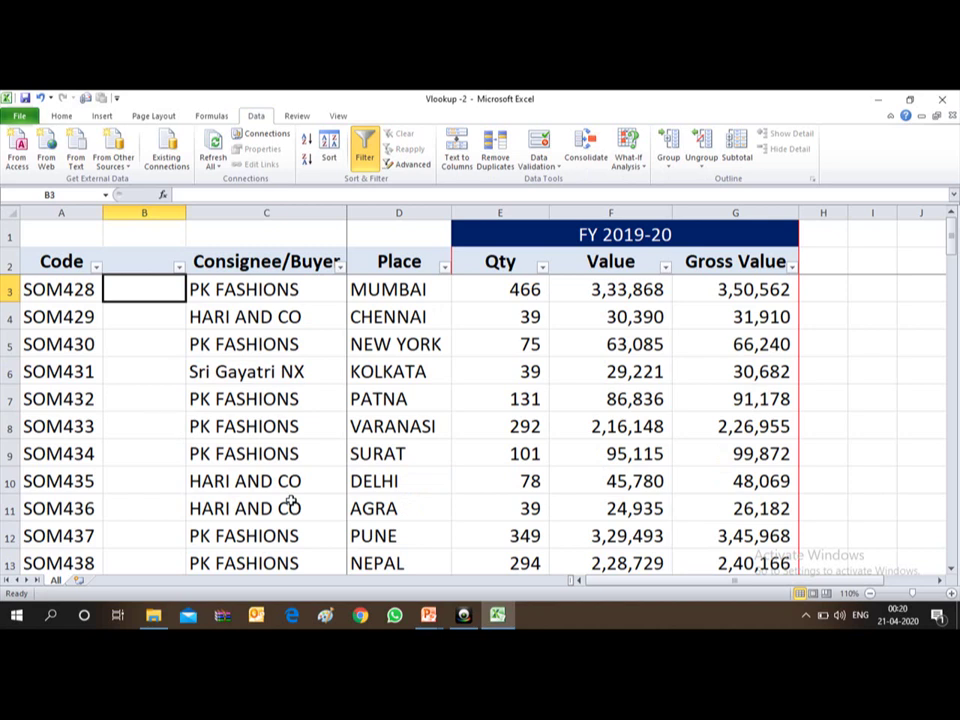
Enter =C3&D3 in B3 to join buyer and place, and autofit column B
{"action": "type", "text": "="}
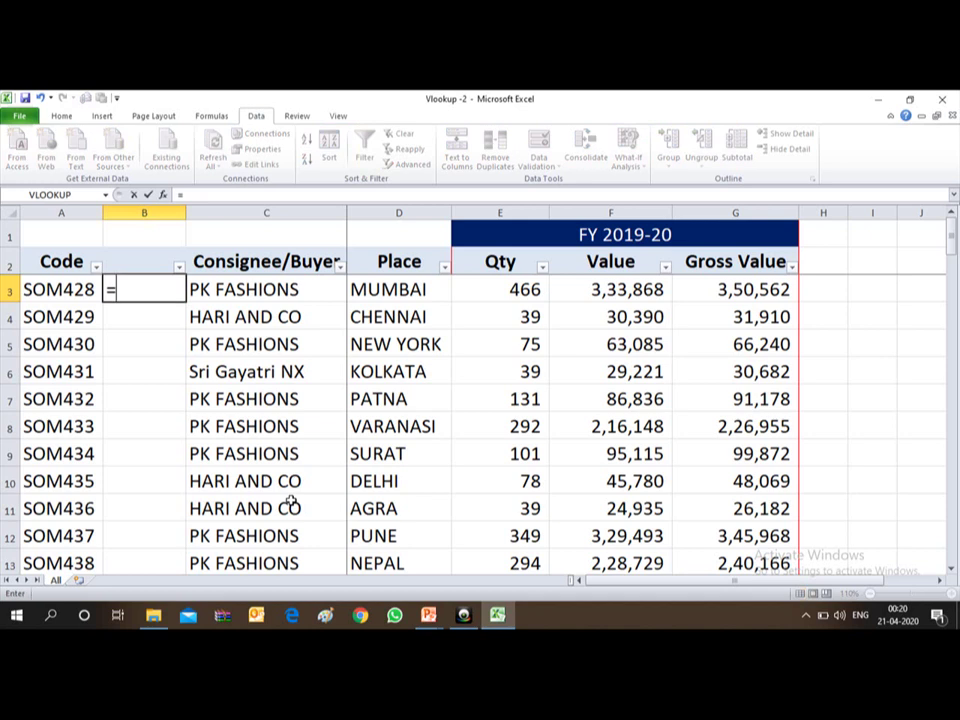
{"action": "key", "text": "Right"}
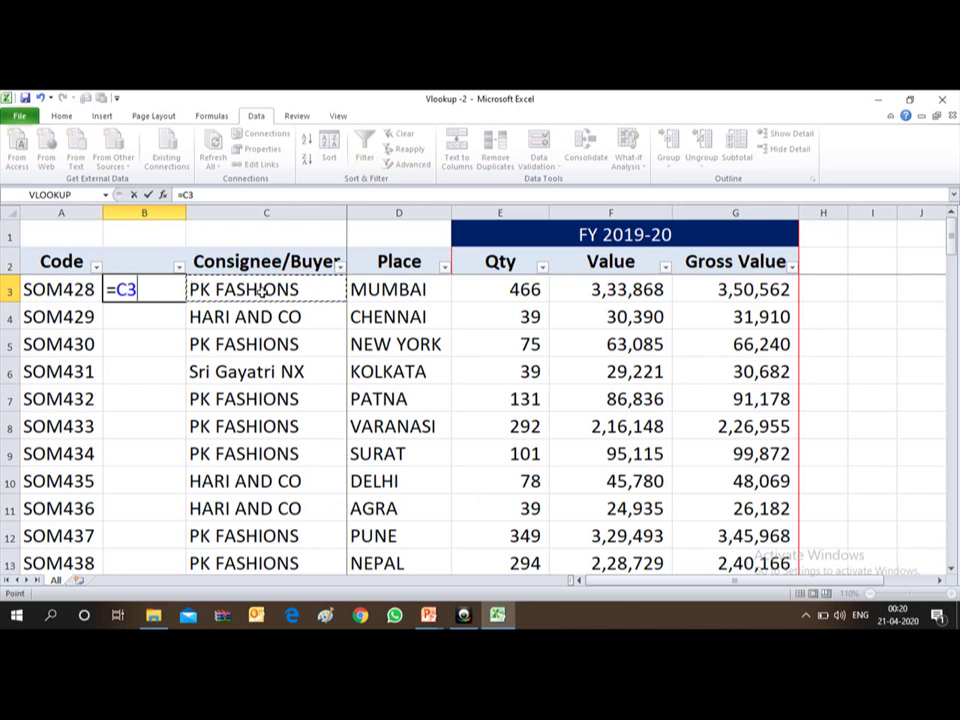
{"action": "type", "text": "&"}
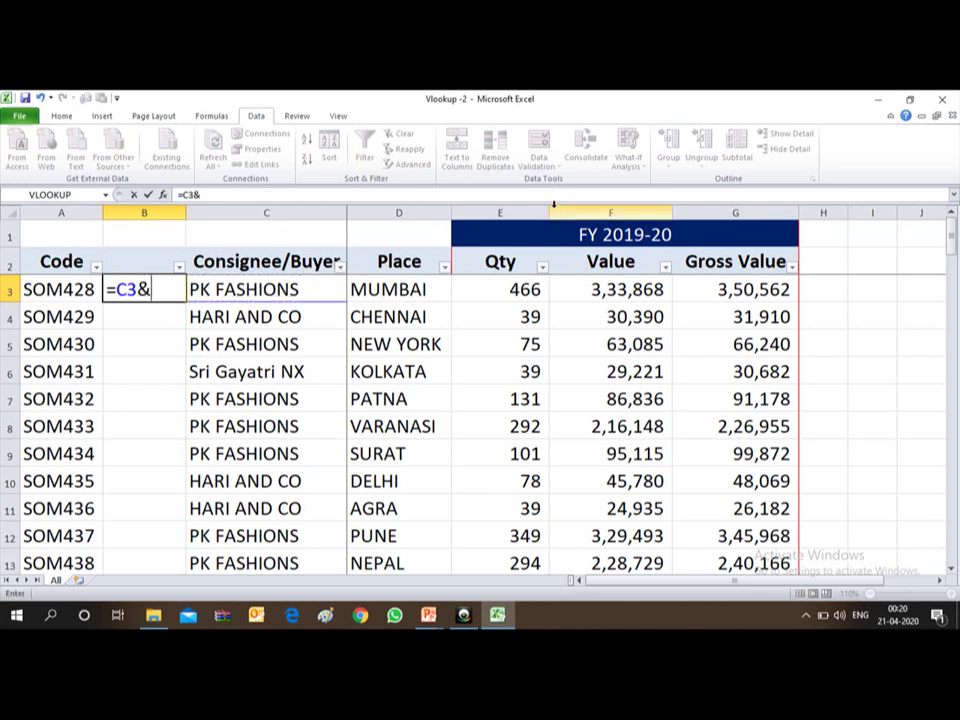
{"action": "left_click", "coordinate": [393, 289]}
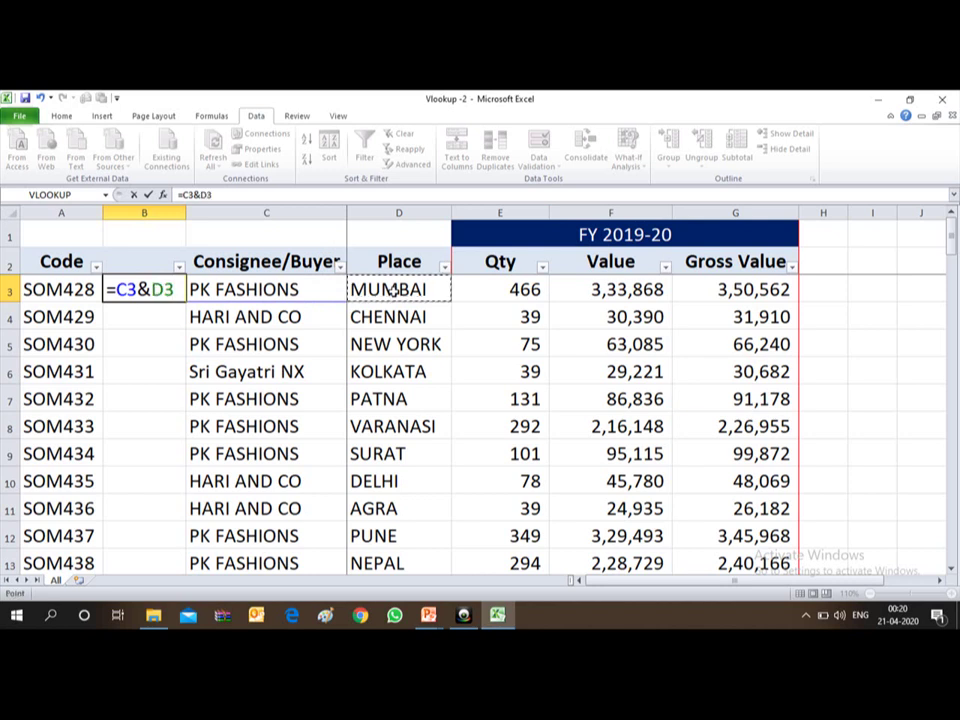
{"action": "key", "text": "Return"}
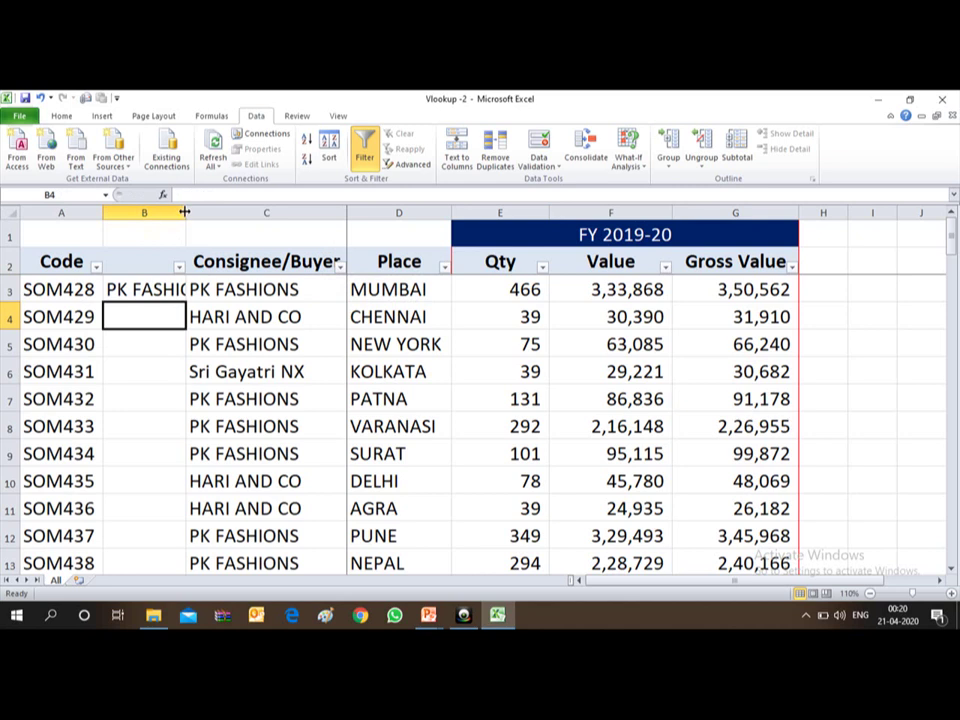
{"action": "double_click", "coordinate": [184, 212]}
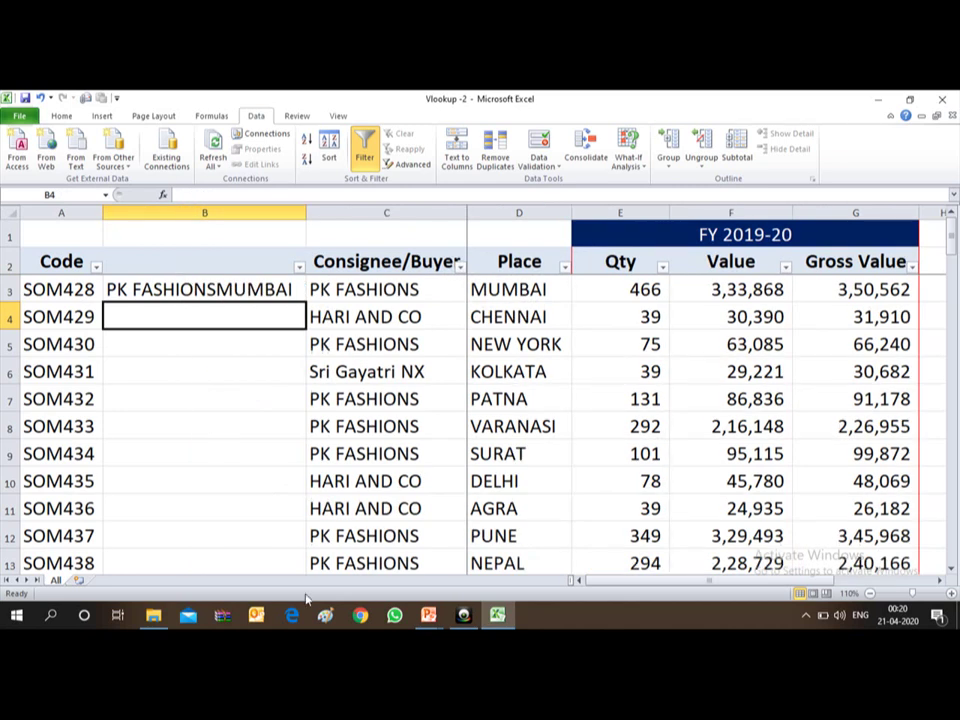
{"action": "key", "text": "Up"}
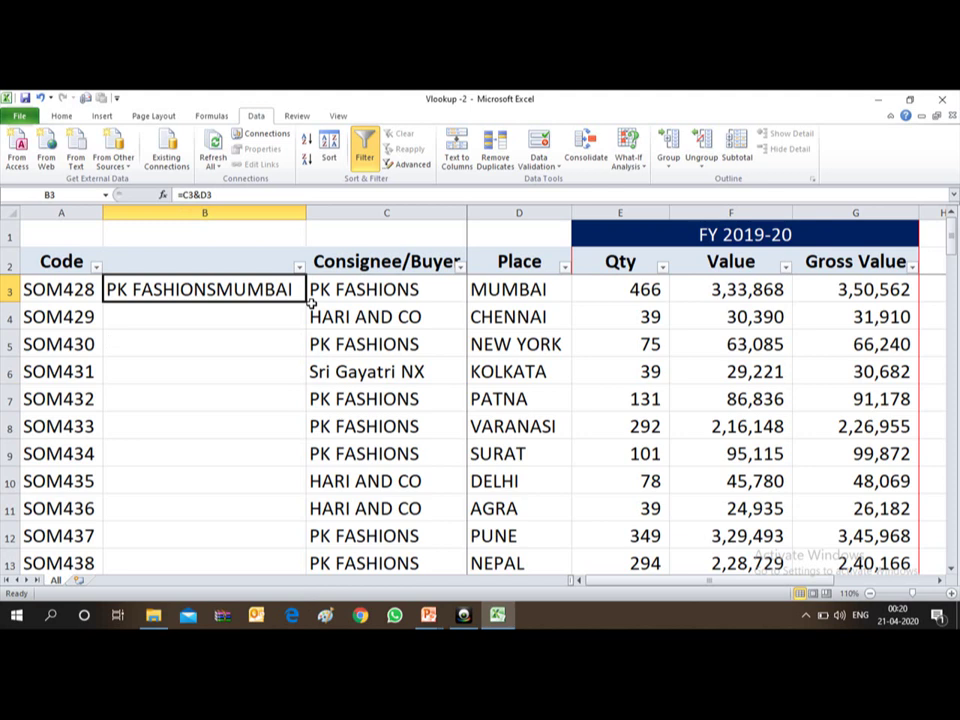
Copy the B3 formula down through B39
{"action": "key", "text": "ctrl+c"}
{"action": "key", "text": "Left"}
{"action": "key", "text": "ctrl+Down"}
{"action": "key", "text": "Right"}
{"action": "key", "text": "ctrl+shift+Up"}
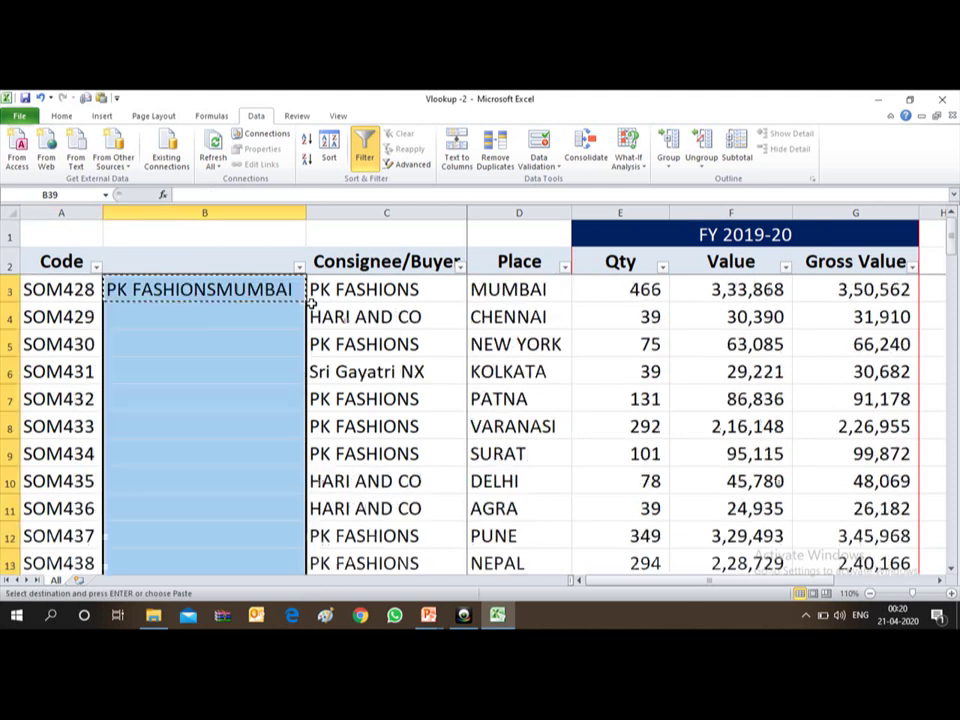
{"action": "key", "text": "Return"}
{"action": "key", "text": "Down"}
{"action": "key", "text": "Down"}
{"action": "key", "text": "Up"}
{"action": "key", "text": "Up"}
{"action": "key", "text": "ctrl+Up"}
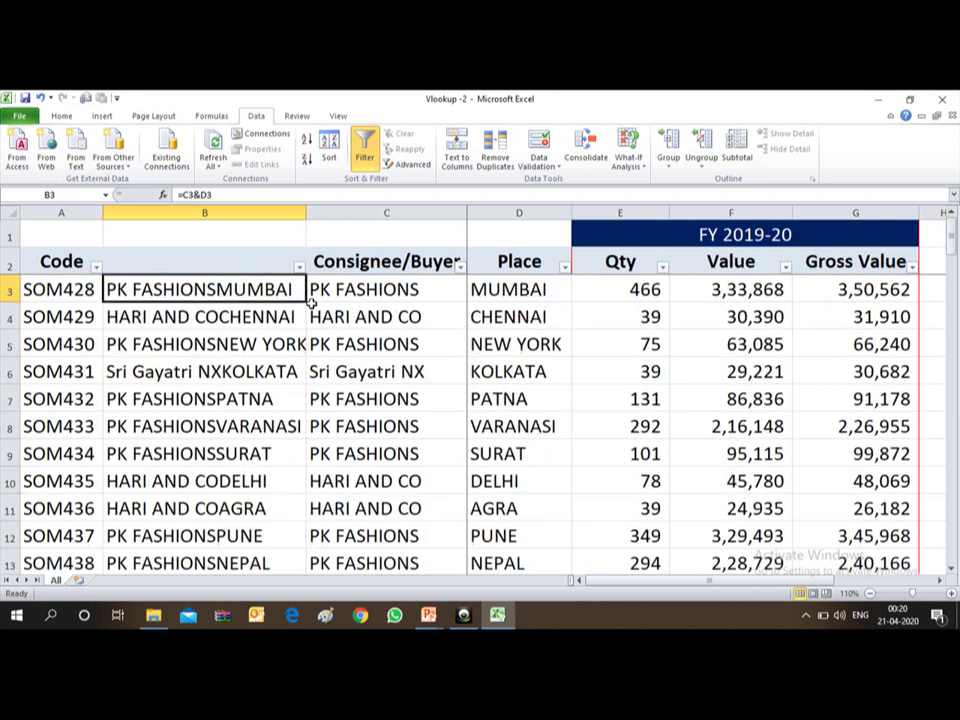
Head column B 'xxx' in B2 and switch back to Vlookup -1
{"action": "key", "text": "Up"}
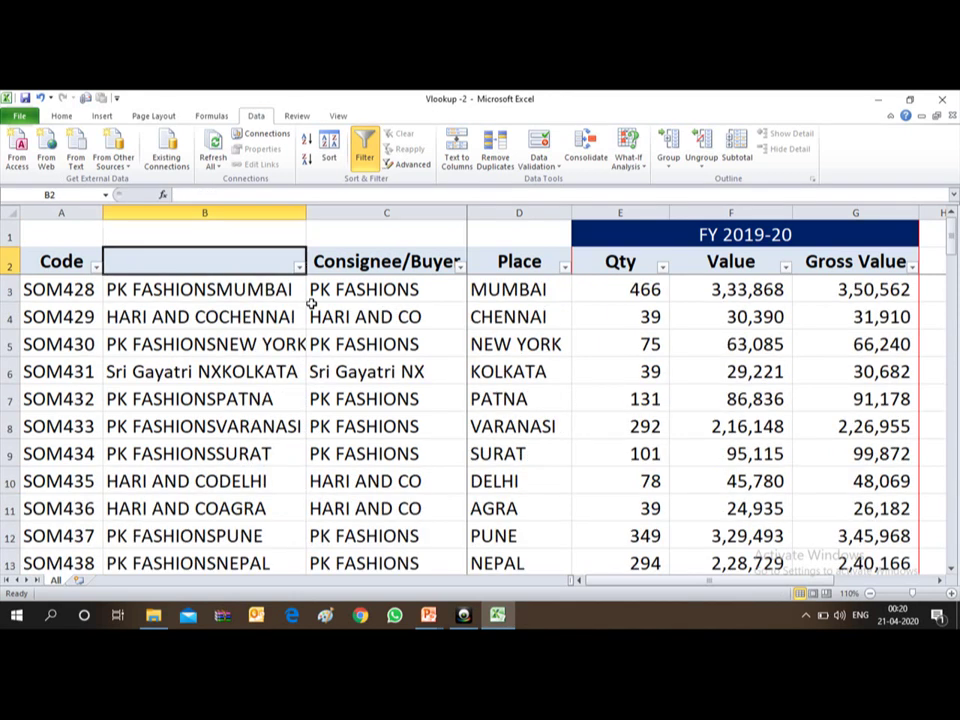
{"action": "type", "text": "xxx"}
{"action": "key", "text": "Return"}
{"action": "key", "text": "Up"}
{"action": "key", "text": "alt+Tab"}
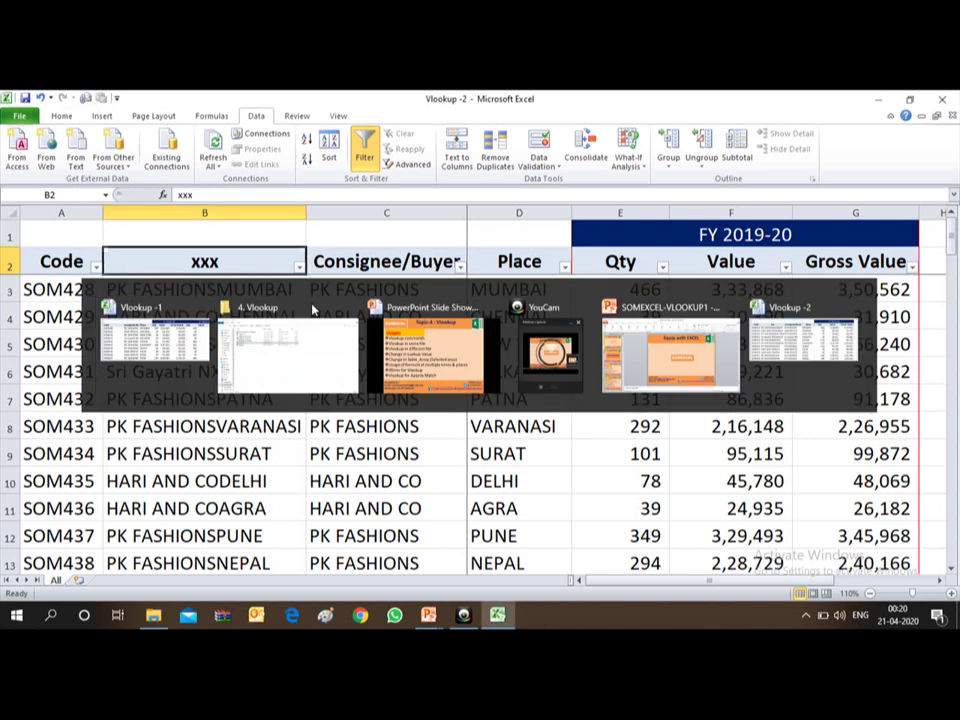
Enter =C3&D3 in B3 to join consignee and place, and autofit column B
{"action": "key", "text": "Up"}
{"action": "key", "text": "Up"}
{"action": "key", "text": "Down"}
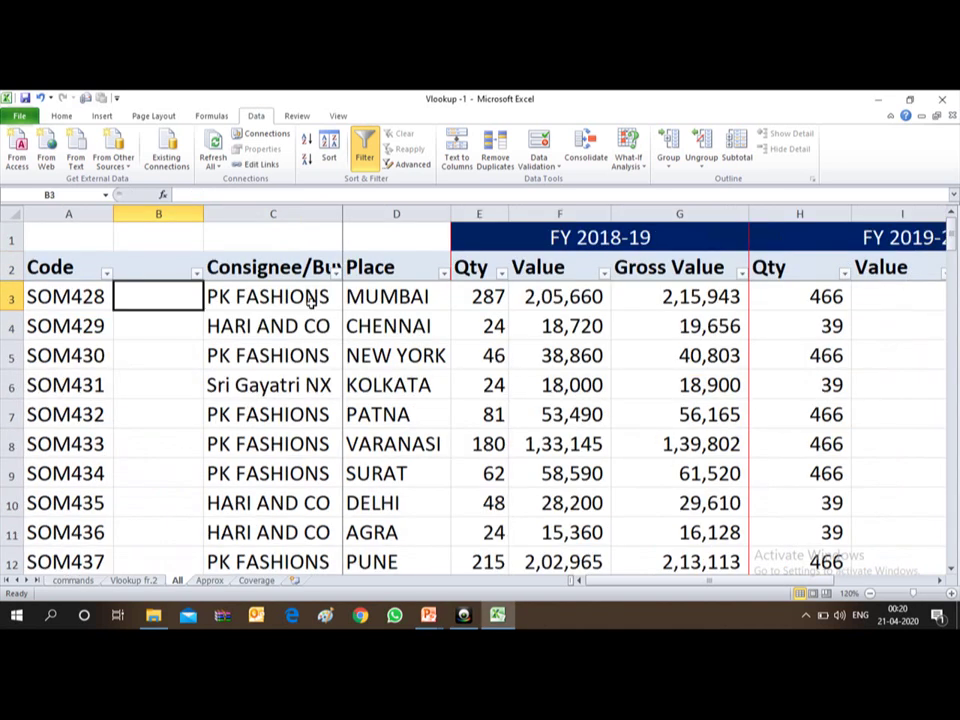
{"action": "type", "text": "="}
{"action": "left_click", "coordinate": [310, 297]}
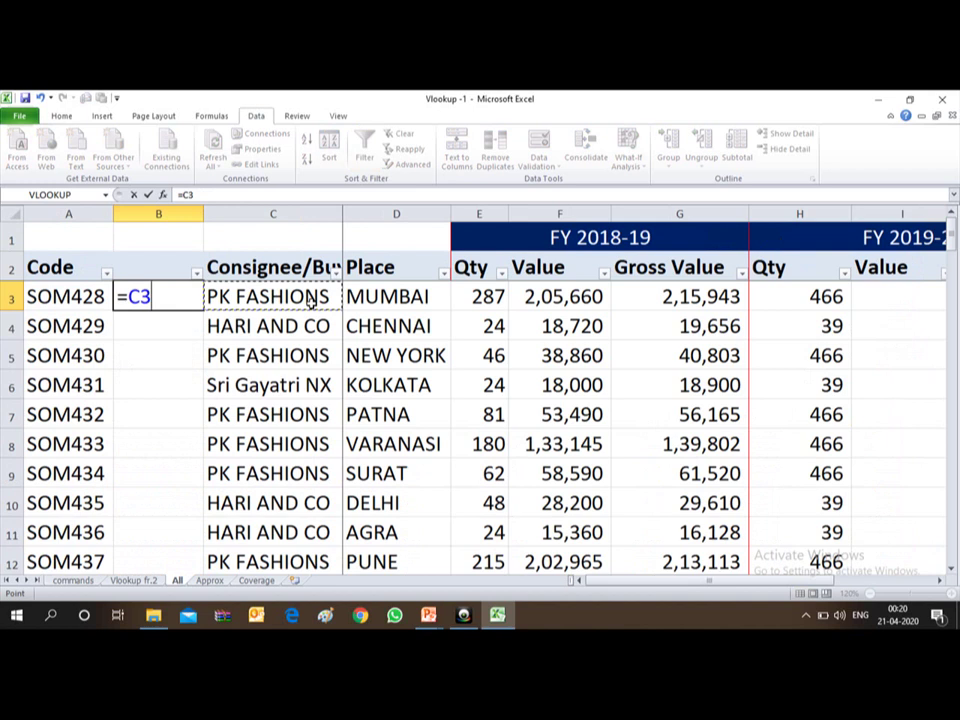
{"action": "type", "text": "&"}
{"action": "left_click", "coordinate": [311, 297]}
{"action": "key", "text": "Right"}
{"action": "key", "text": "Return"}
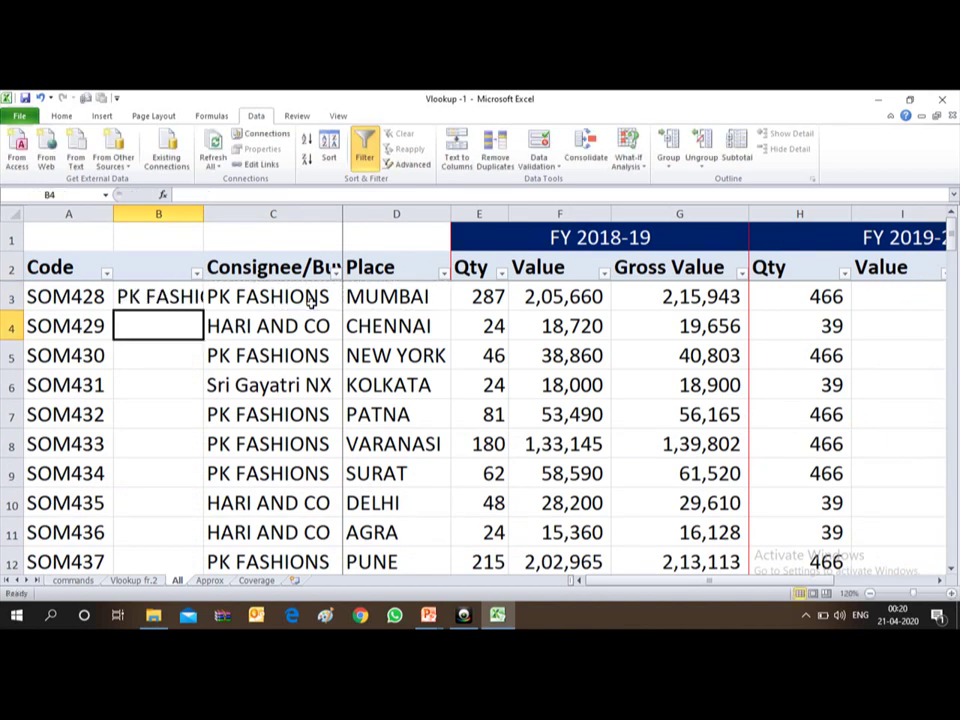
{"action": "key", "text": "Up"}
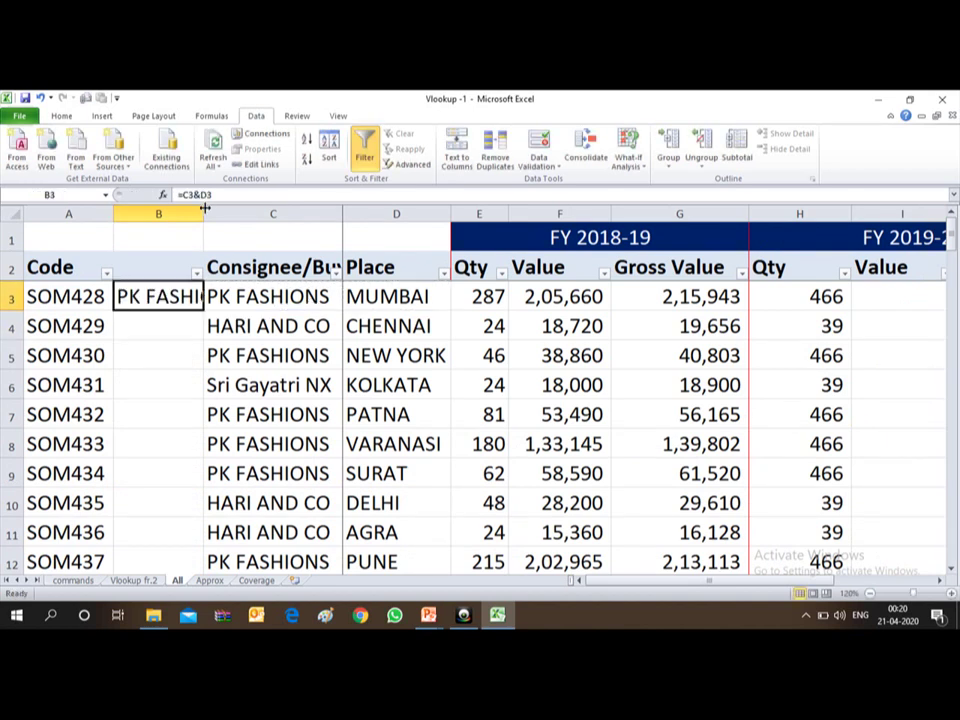
{"action": "double_click", "coordinate": [203, 213]}
Copy the B3 formula down through rows 3–39
{"action": "key", "text": "ctrl+c"}
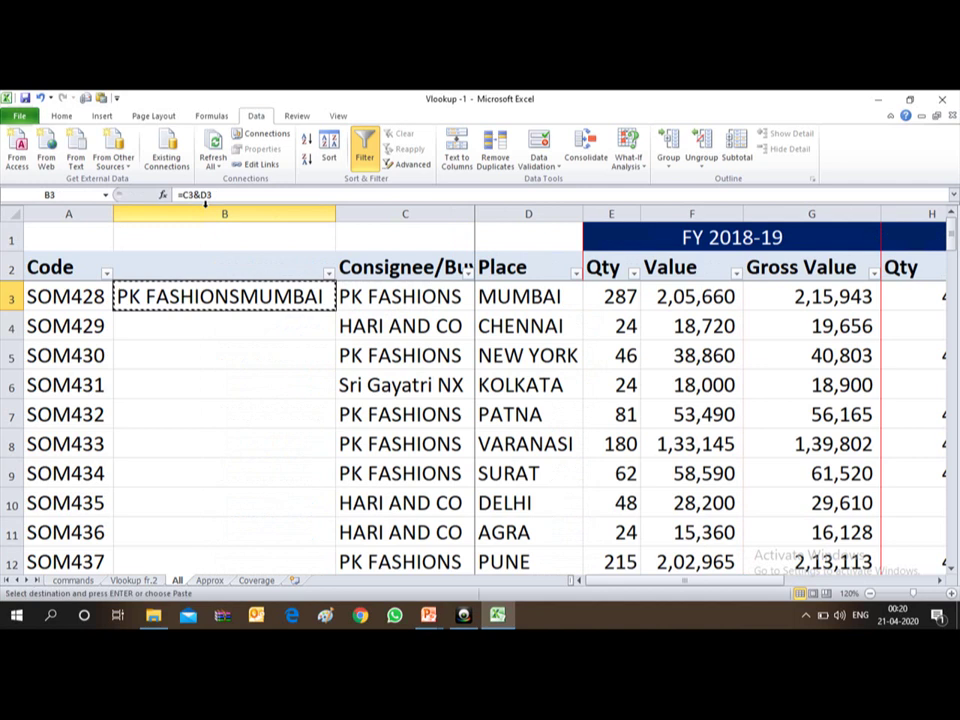
{"action": "key", "text": "Left"}
{"action": "key", "text": "ctrl+Down"}
{"action": "key", "text": "Down"}
{"action": "key", "text": "Up"}
{"action": "key", "text": "Right"}
{"action": "key", "text": "ctrl+shift+Up"}
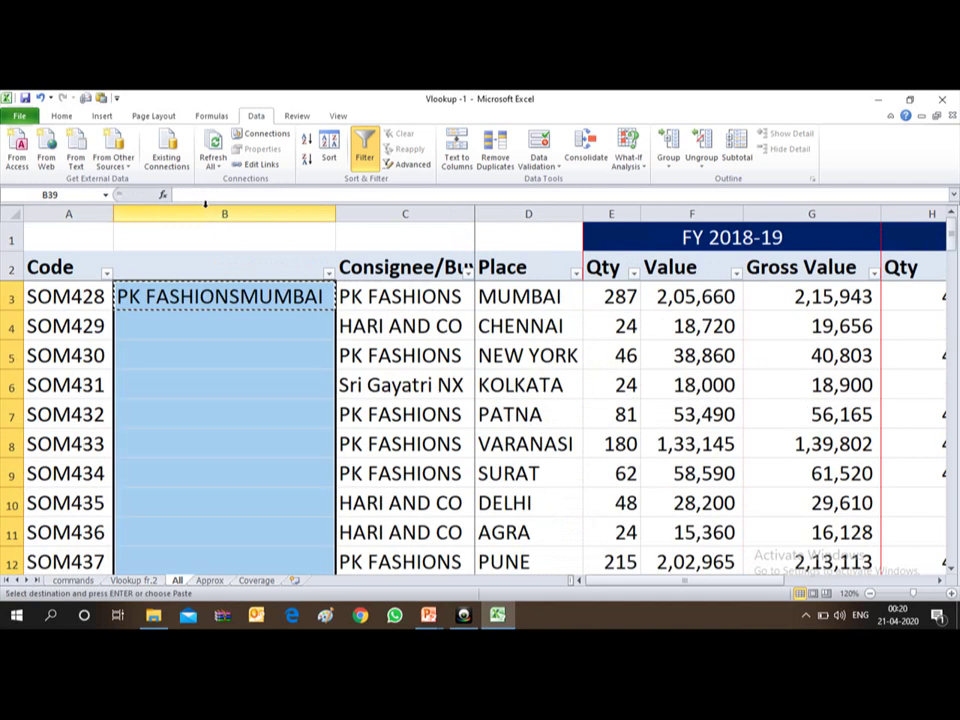
{"action": "key", "text": "Return"}
{"action": "key", "text": "ctrl+Down"}
{"action": "key", "text": "Down"}
{"action": "key", "text": "Down"}
{"action": "key", "text": "Up"}
{"action": "key", "text": "Up"}
{"action": "key", "text": "ctrl+Up"}
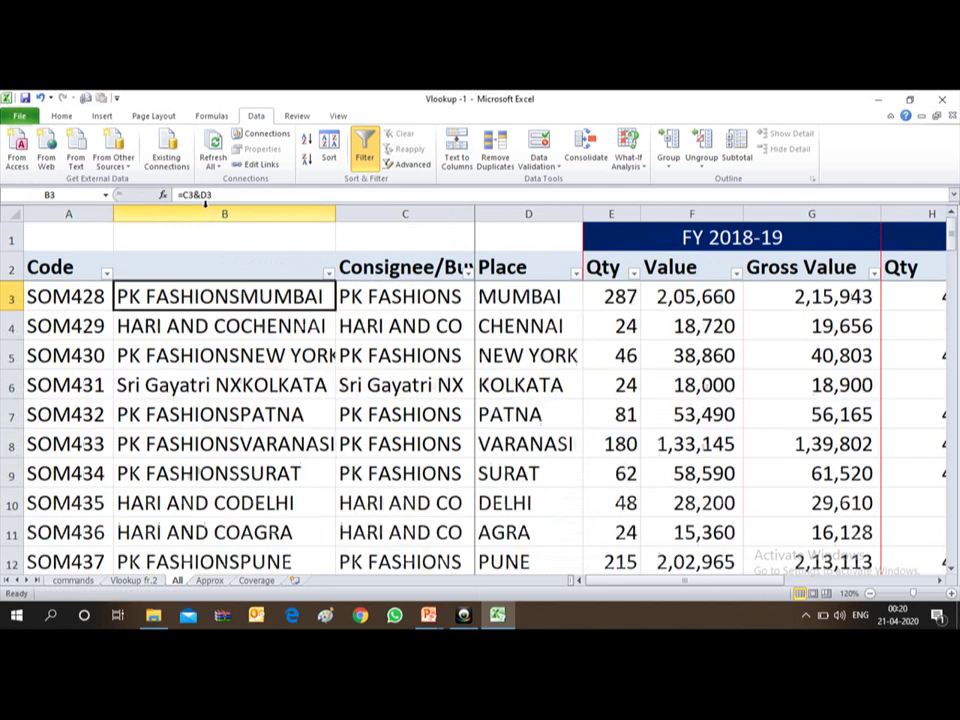
Type the header 'xxxxxx' in B2 and check the combined values below
{"action": "key", "text": "Up"}
{"action": "type", "text": "xxxxxx"}
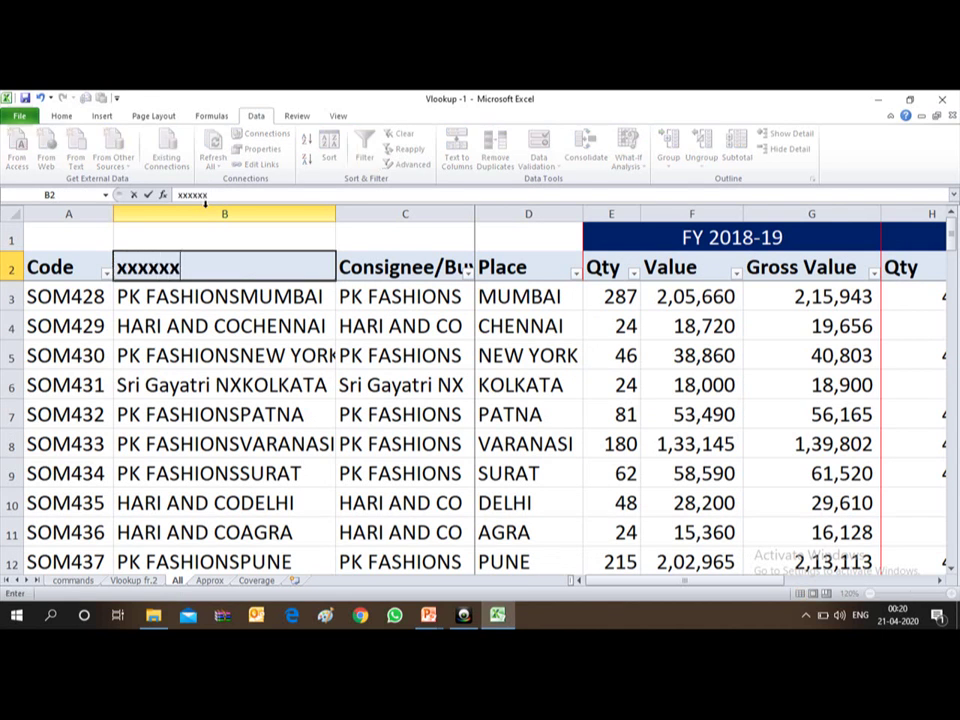
{"action": "key", "text": "Return"}
{"action": "key", "text": "Up"}
{"action": "key", "text": "Down"}
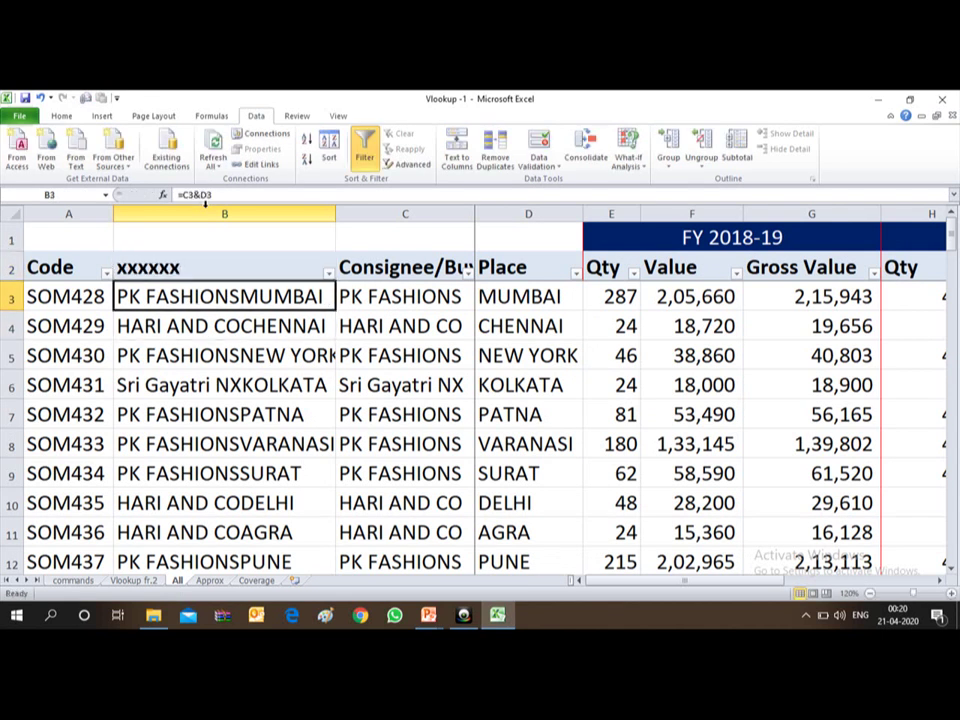
{"action": "key", "text": "Down"}
{"action": "key", "text": "Down"}
{"action": "key", "text": "Down"}
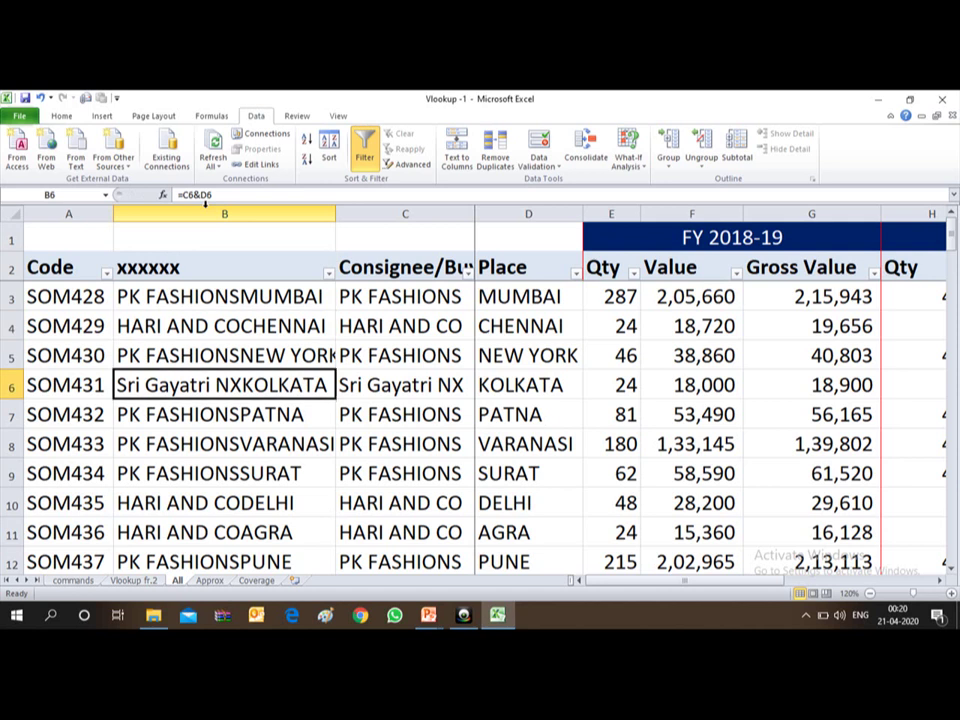
{"action": "key", "text": "Up"}
{"action": "key", "text": "Up"}
{"action": "key", "text": "Up"}
{"action": "key", "text": "Up"}
{"action": "key", "text": "Down"}
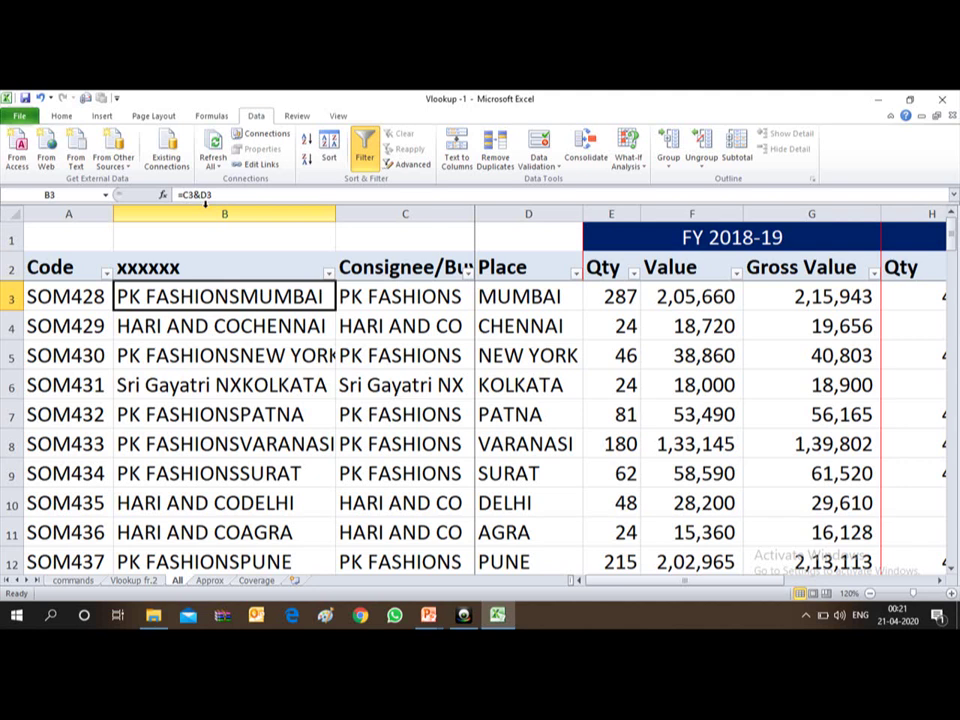
Paste B3:B39 over itself as values, so B3 reads 'PK FASHIONSMUMBAI' instead of =C3&D3
{"action": "key", "text": "ctrl+shift+Down"}
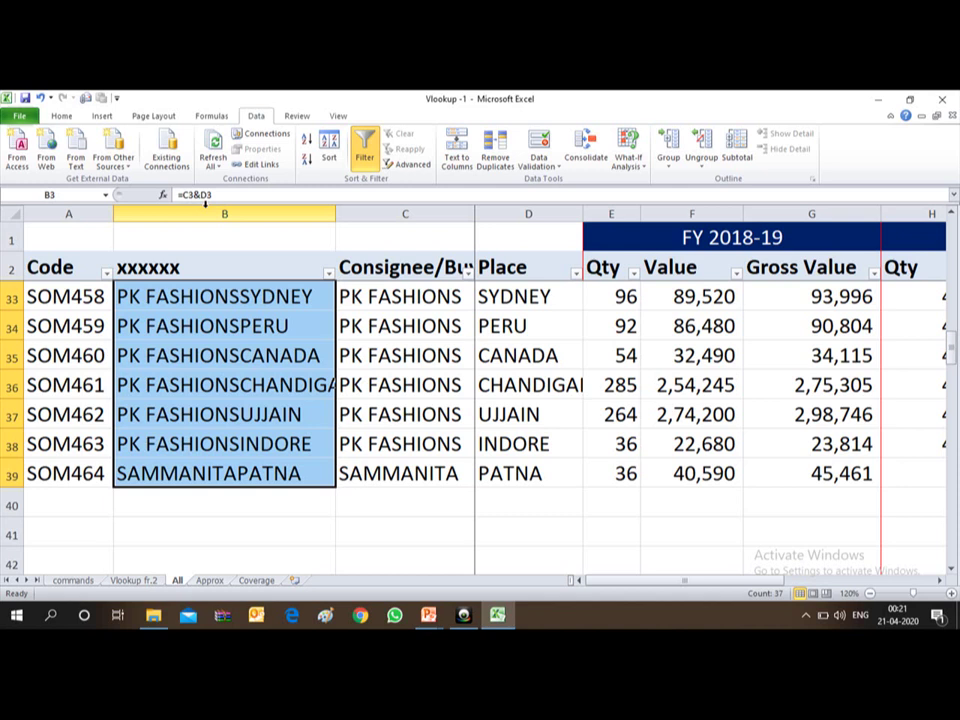
{"action": "key", "text": "ctrl+c"}
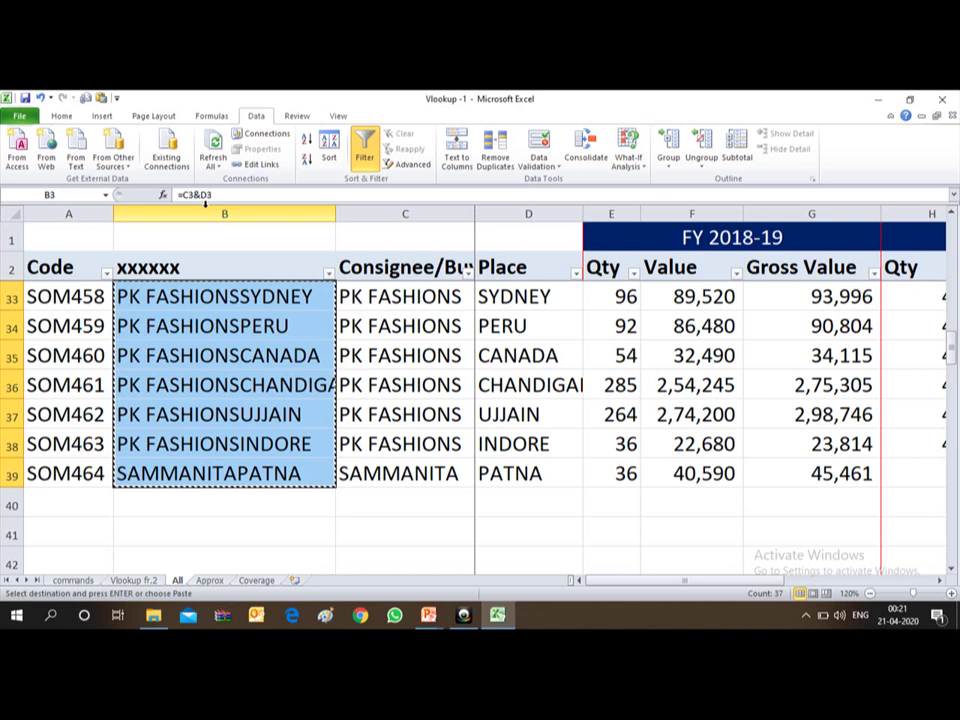
{"action": "key", "text": "alt+e"}
{"action": "key", "text": "s"}
{"action": "key", "text": "v"}
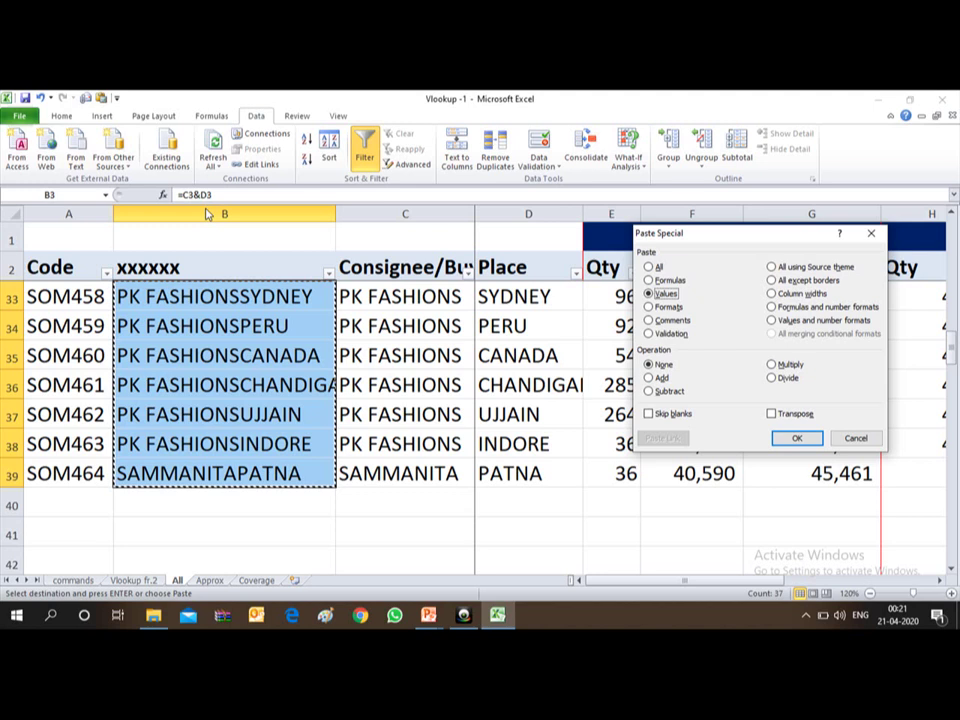
{"action": "key", "text": "Return"}
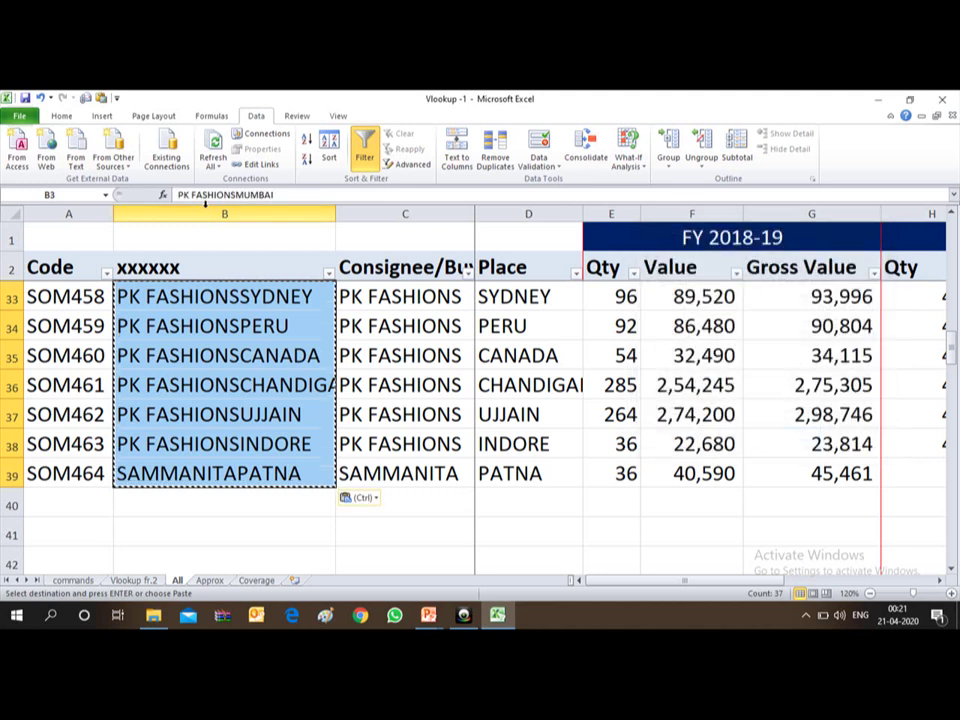
{"action": "key", "text": "Up"}
{"action": "key", "text": "Down"}
{"action": "key", "text": "Down"}
{"action": "key", "text": "Down"}
{"action": "key", "text": "Down"}
{"action": "key", "text": "Down"}
{"action": "key", "text": "Down"}
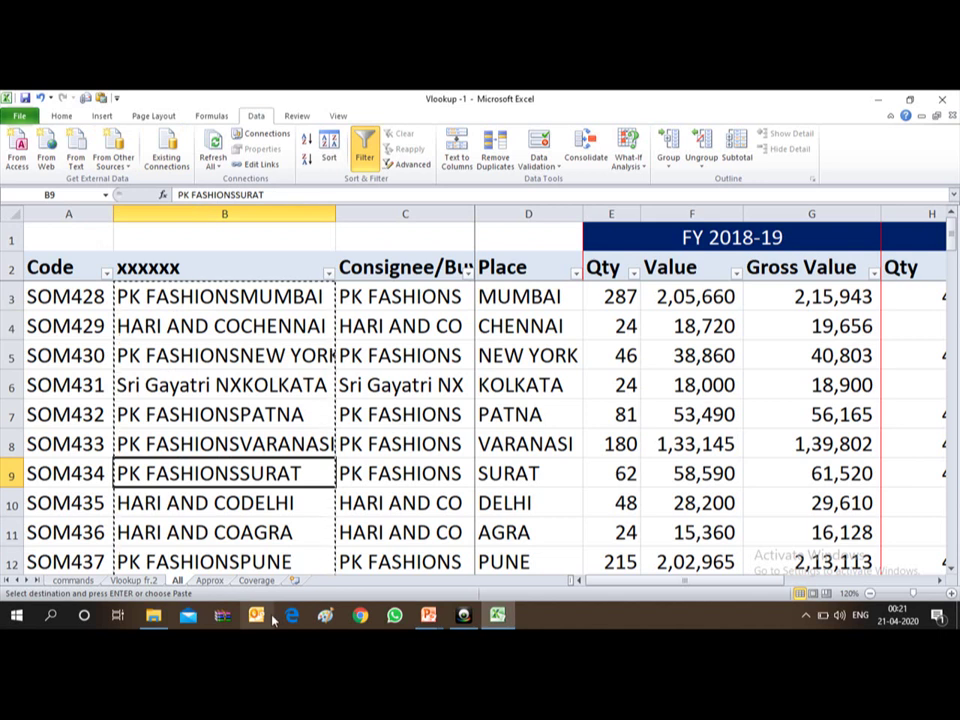
{"action": "key", "text": "Down"}
{"action": "key", "text": "Down"}
{"action": "key", "text": "alt+Tab"}
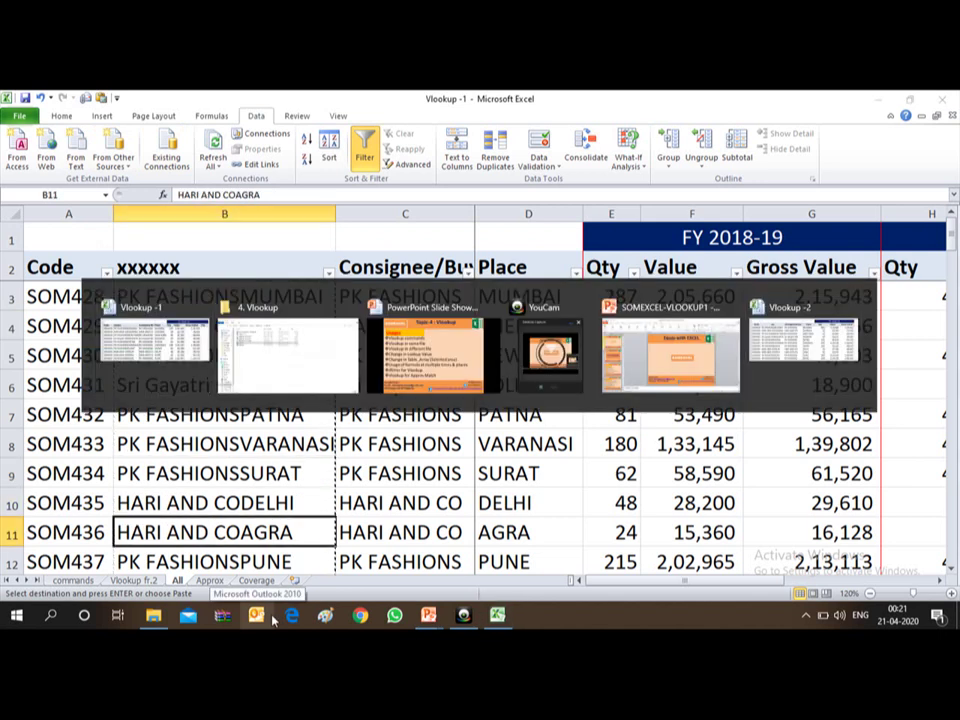
In Vlookup -2, convert column B's combined names in B3:B39 to fixed values
{"action": "key", "text": "alt+shift+Tab"}
{"action": "key", "text": "ctrl+shift+Down"}
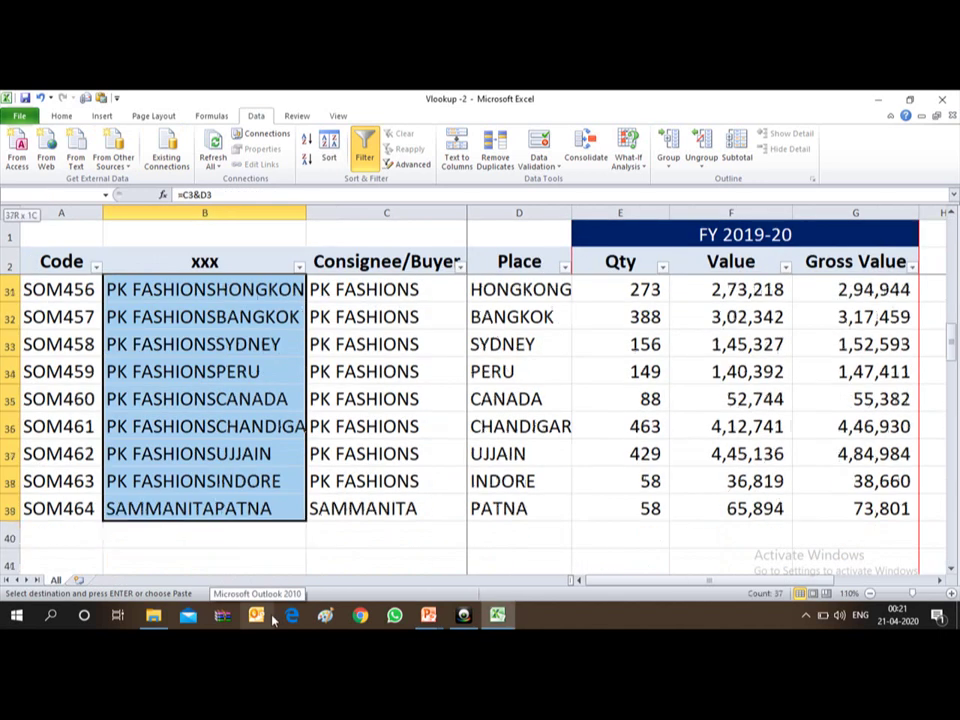
{"action": "key", "text": "ctrl+c"}
{"action": "key", "text": "ctrl+alt+v"}
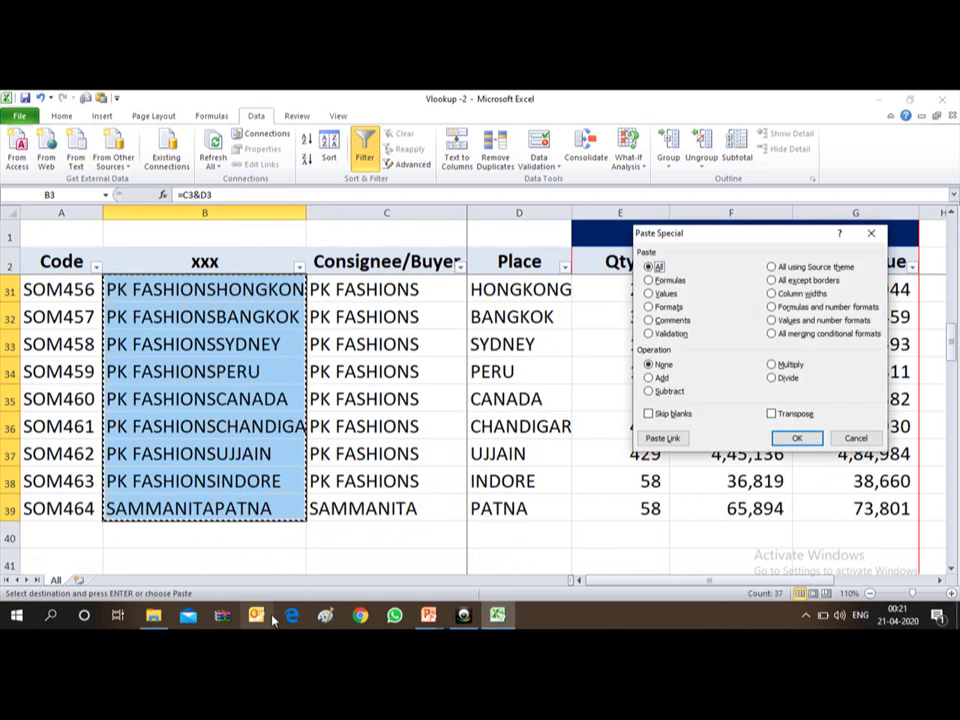
{"action": "key", "text": "v"}
{"action": "key", "text": "Return"}
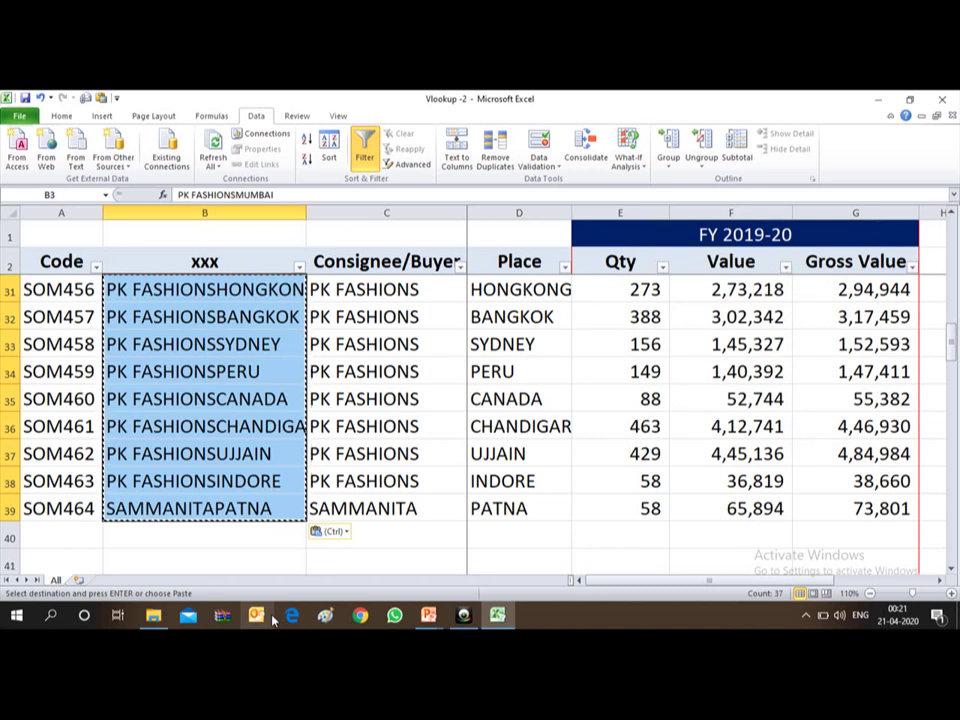
Return to the Vlookup -1 workbook at the column B header
{"action": "key", "text": "alt+Tab"}
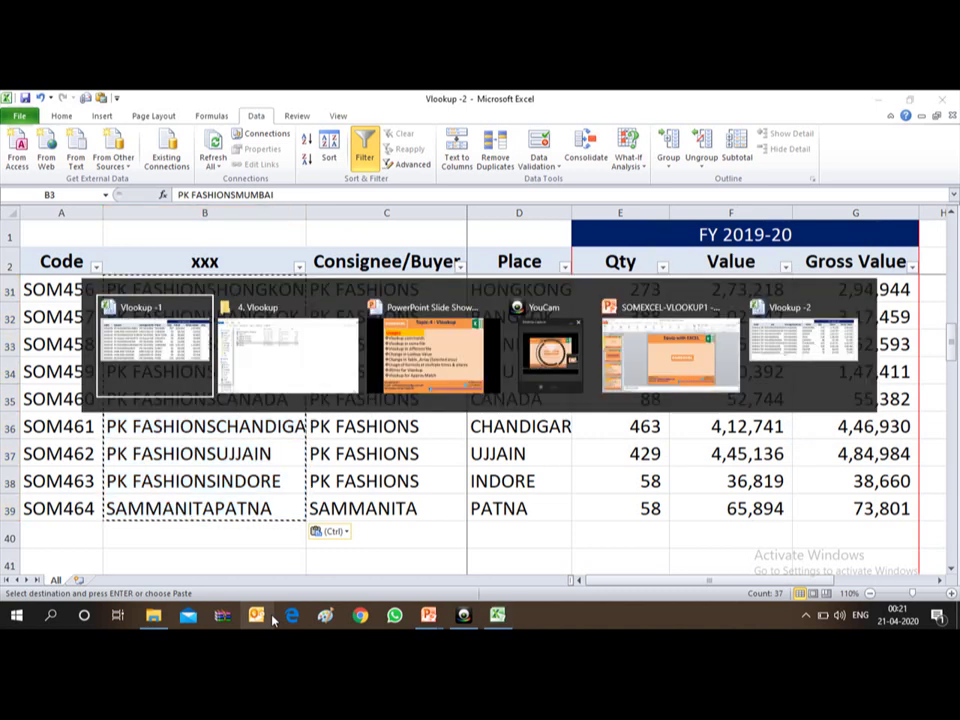
{"action": "key", "text": "ctrl+Up"}
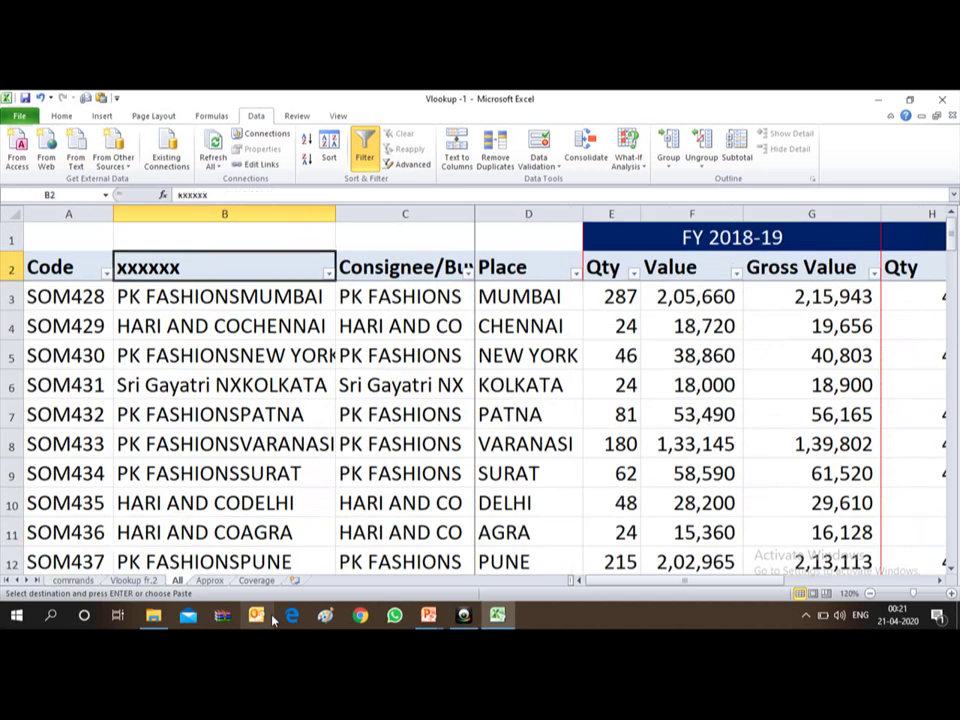
{"action": "key", "text": "Down"}
{"action": "key", "text": "Down"}
{"action": "key", "text": "Up"}
{"action": "key", "text": "Up"}
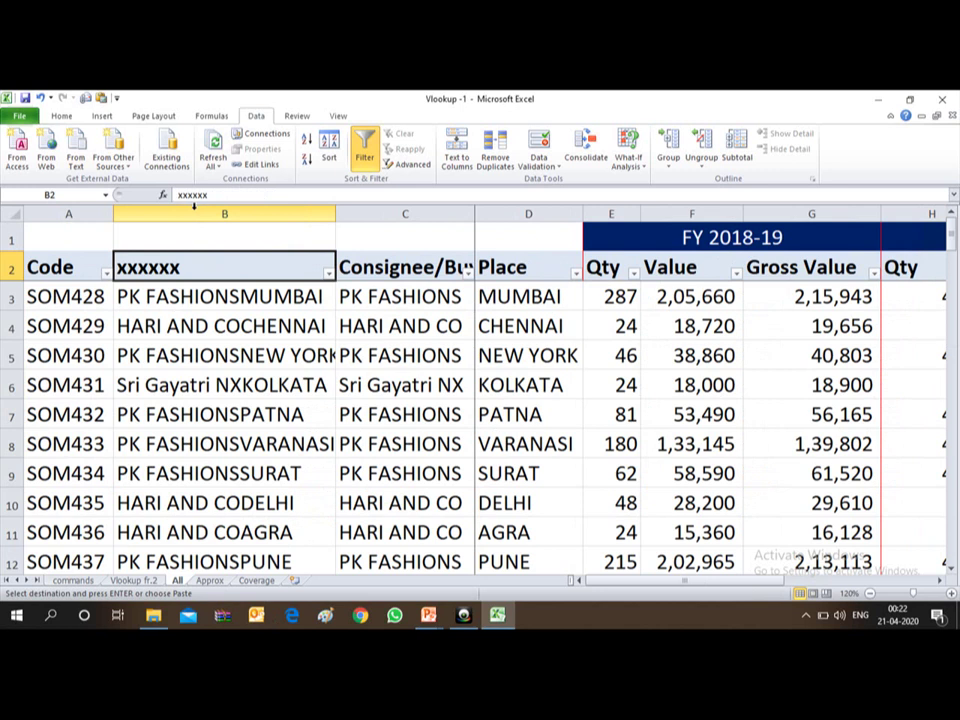
Highlight duplicate values in column B with Light Red Fill and dark red text
{"action": "left_click", "coordinate": [194, 207]}
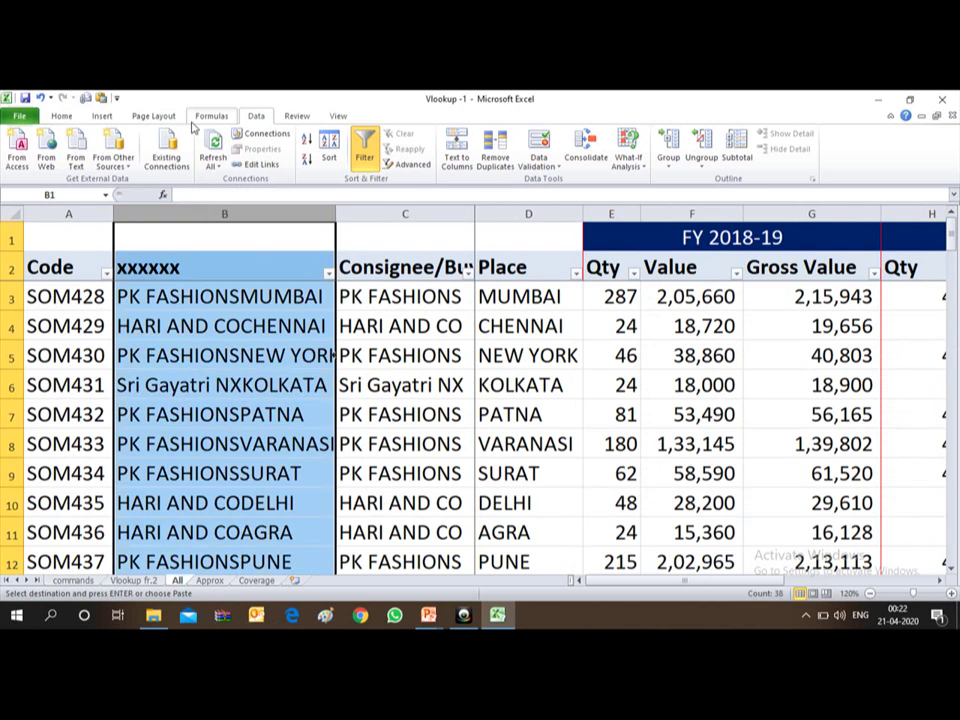
{"action": "left_click", "coordinate": [66, 117]}
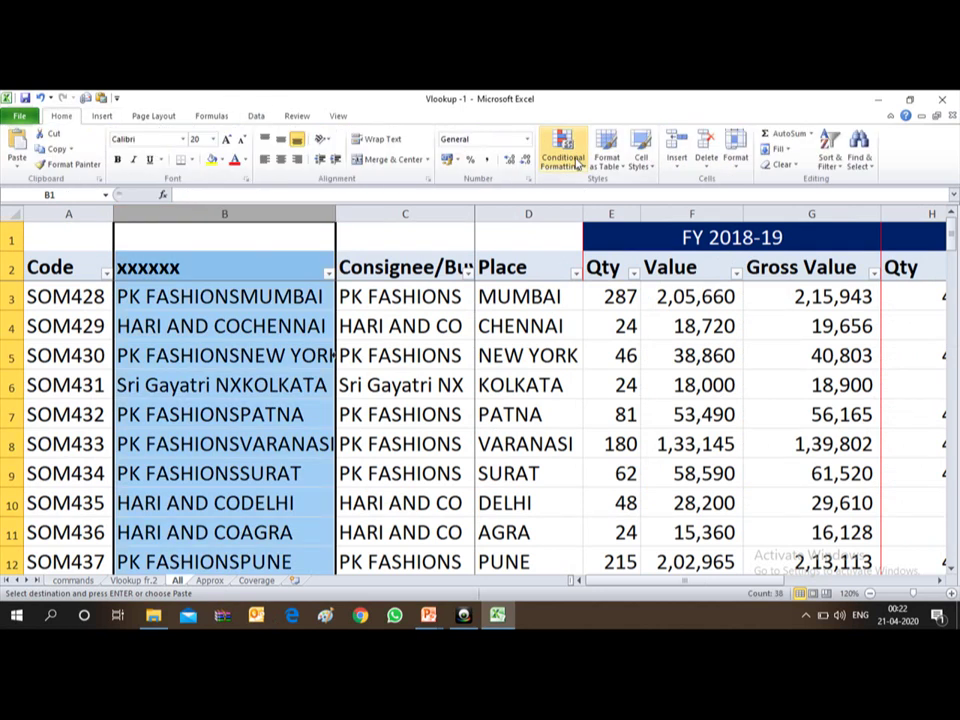
{"action": "left_click", "coordinate": [563, 150]}
{"action": "mouse_move", "coordinate": [609, 189]}
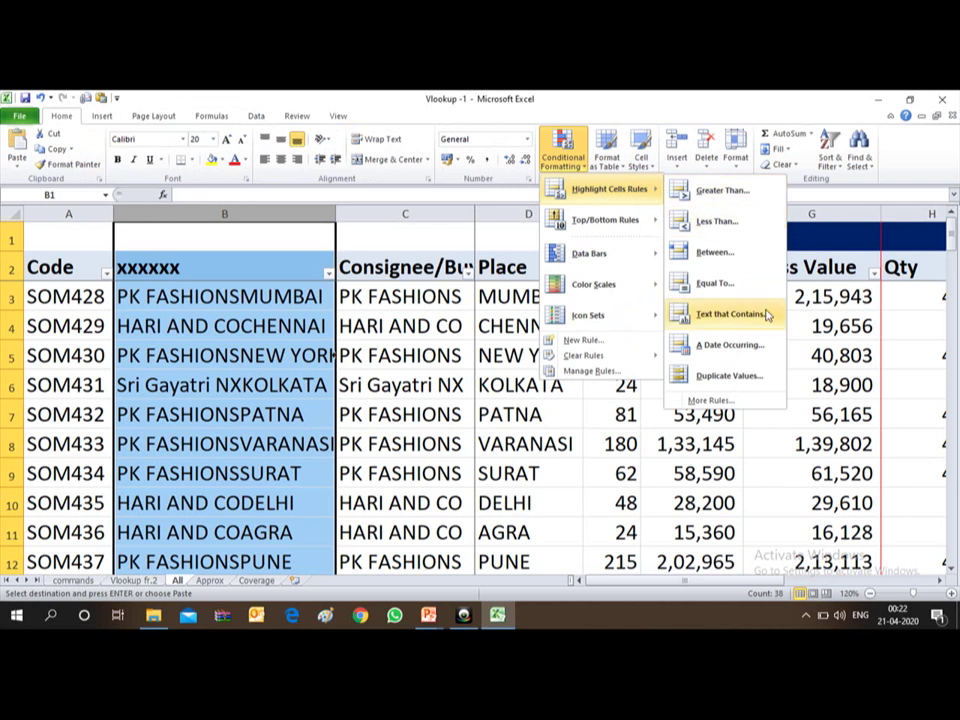
{"action": "left_click", "coordinate": [746, 386]}
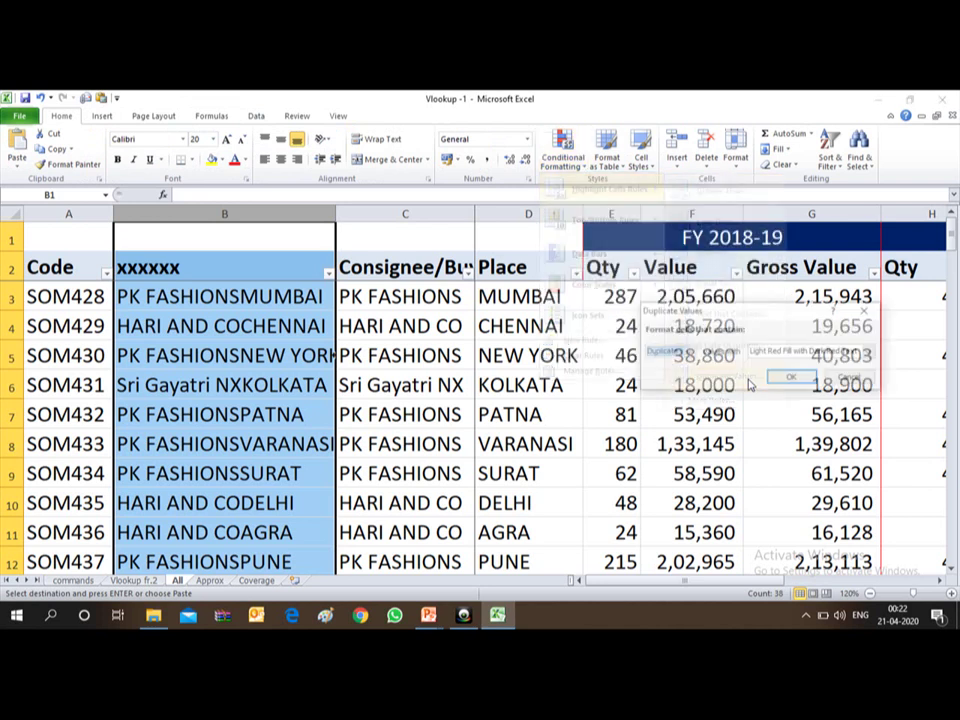
{"action": "left_click", "coordinate": [792, 377]}
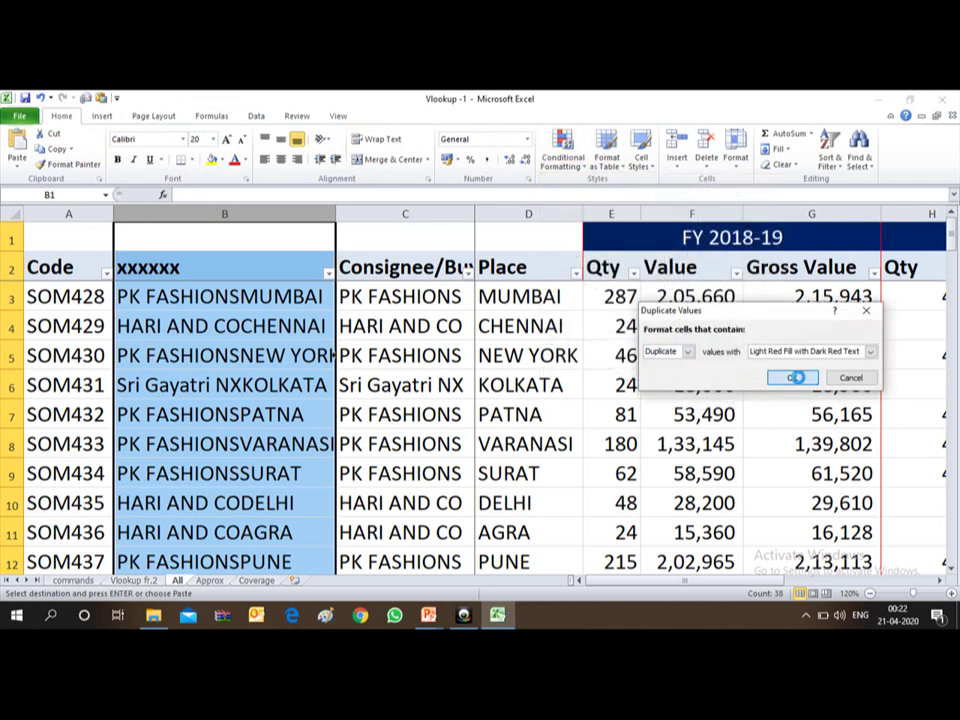
Look at column B's filter list and text filter options, then close it unchanged
{"action": "key", "text": "Down"}
{"action": "key", "text": "alt+Down"}
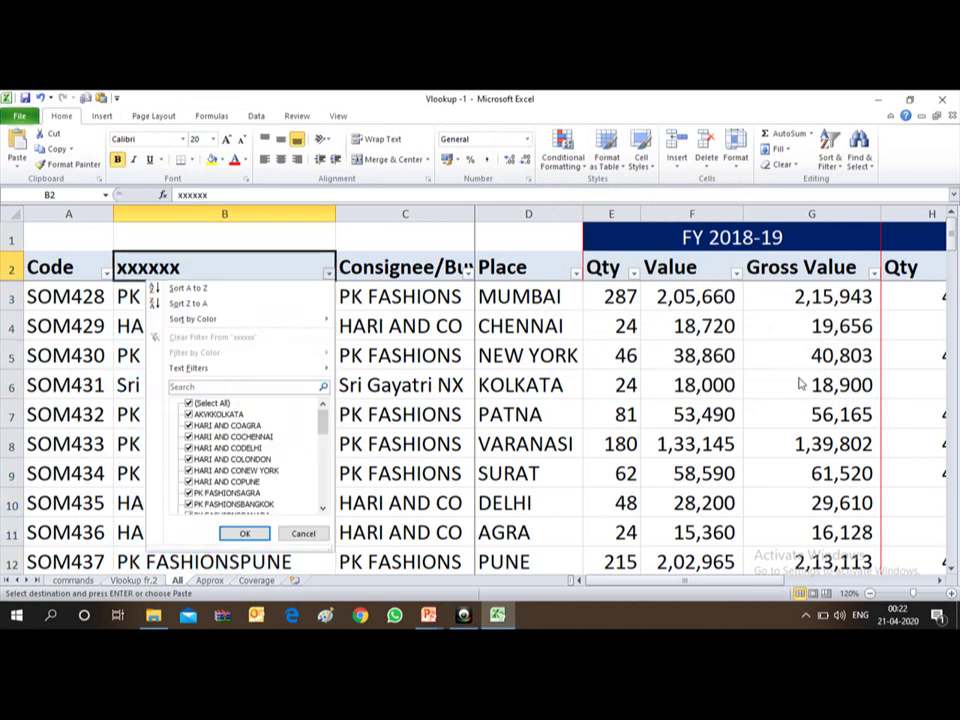
{"action": "key", "text": "f"}
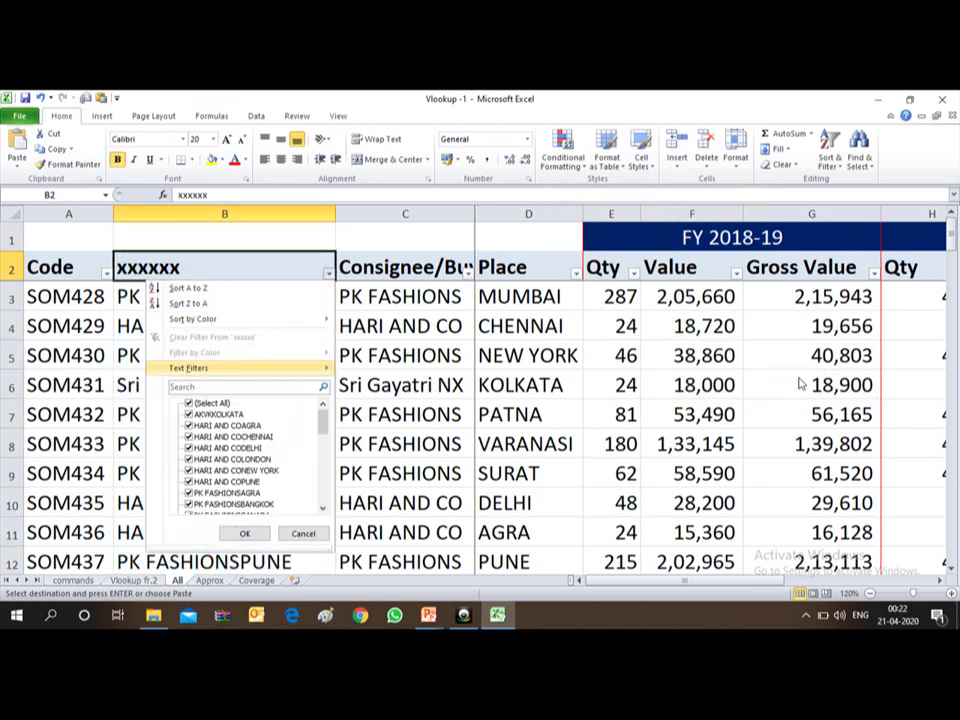
{"action": "key", "text": "Escape"}
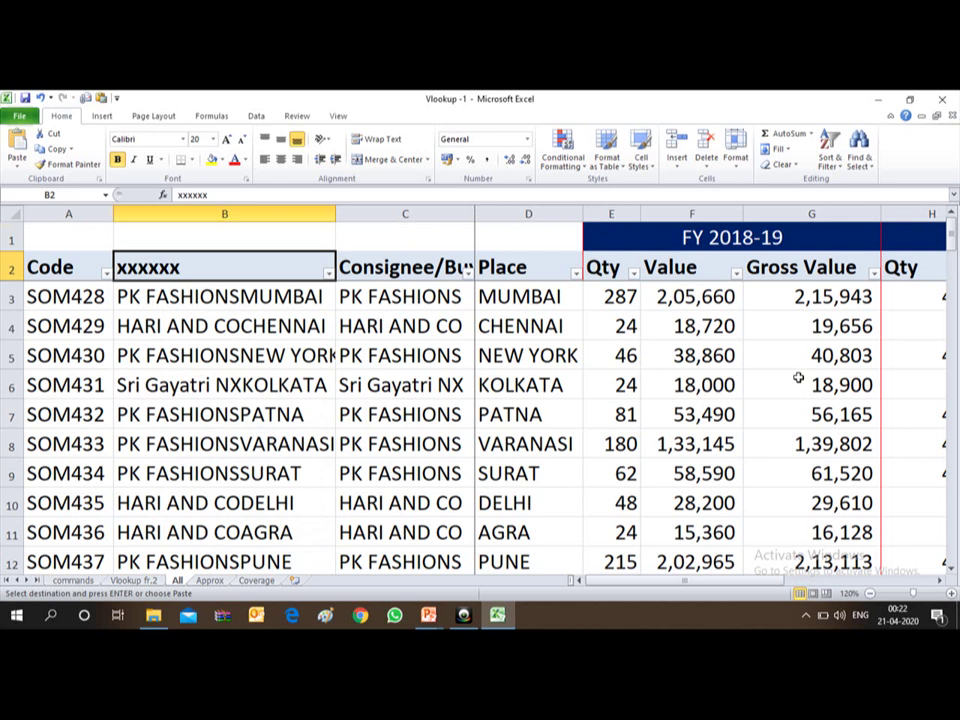
{"action": "key", "text": "alt+Tab"}
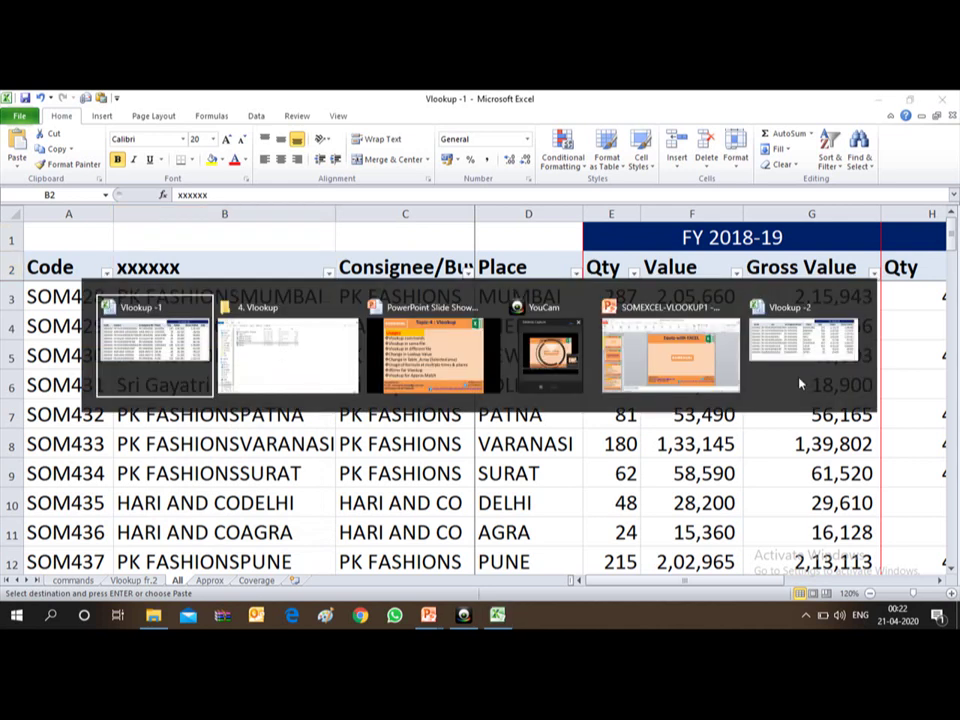
Check the top of Vlookup -2's column B, then return to Vlookup -1
{"action": "left_click", "coordinate": [800, 383]}
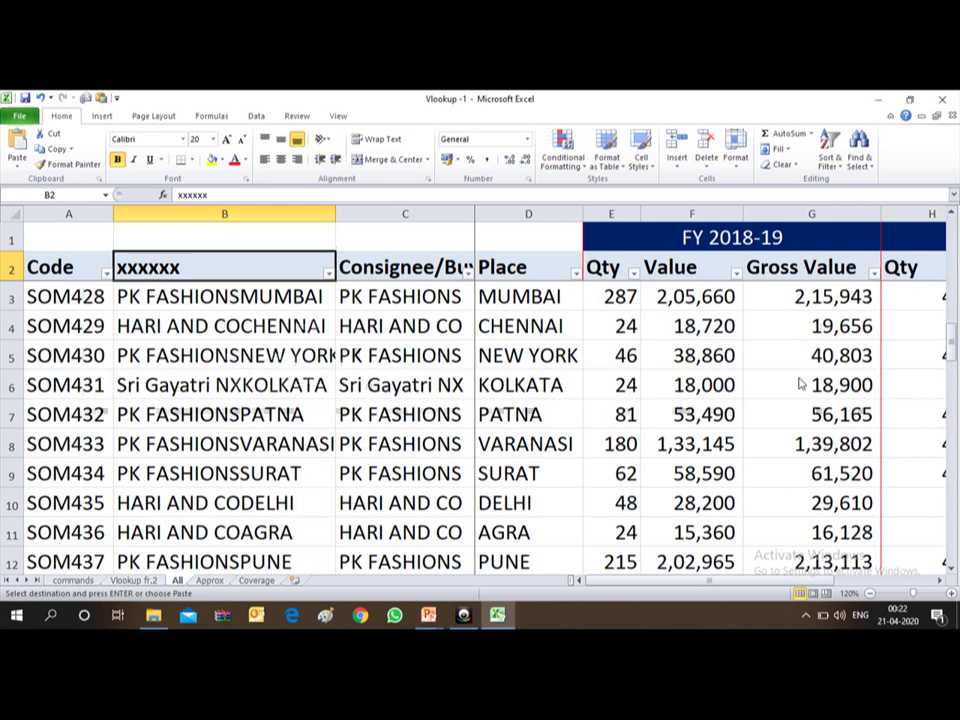
{"action": "key", "text": "Up"}
{"action": "key", "text": "Down"}
{"action": "key", "text": "Down"}
{"action": "key", "text": "Up"}
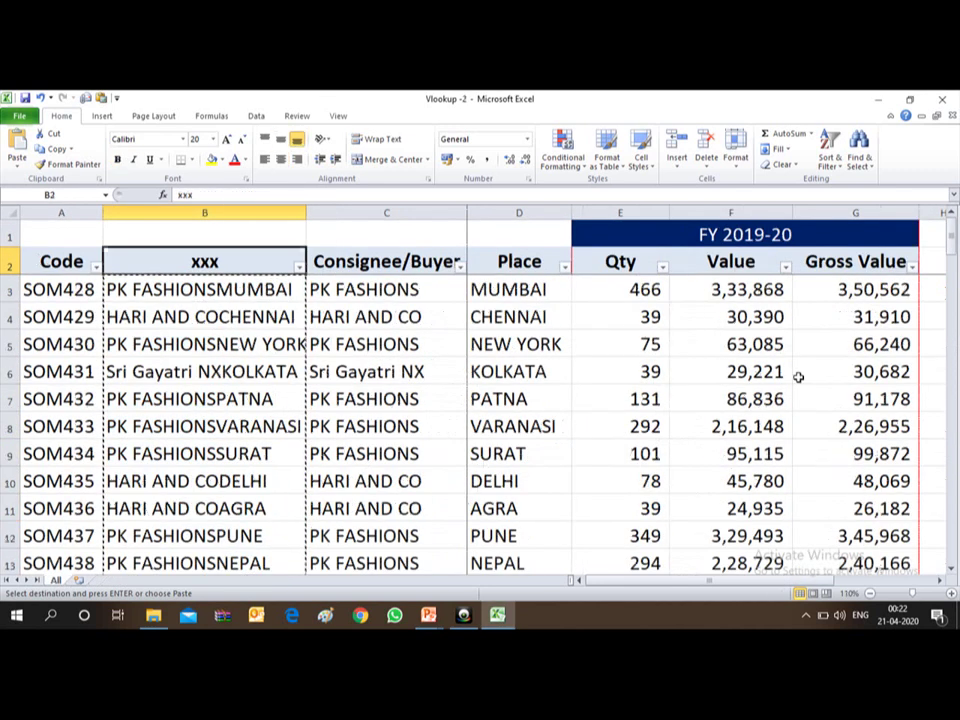
{"action": "key", "text": "Right"}
{"action": "key", "text": "Right"}
{"action": "key", "text": "alt+Tab"}
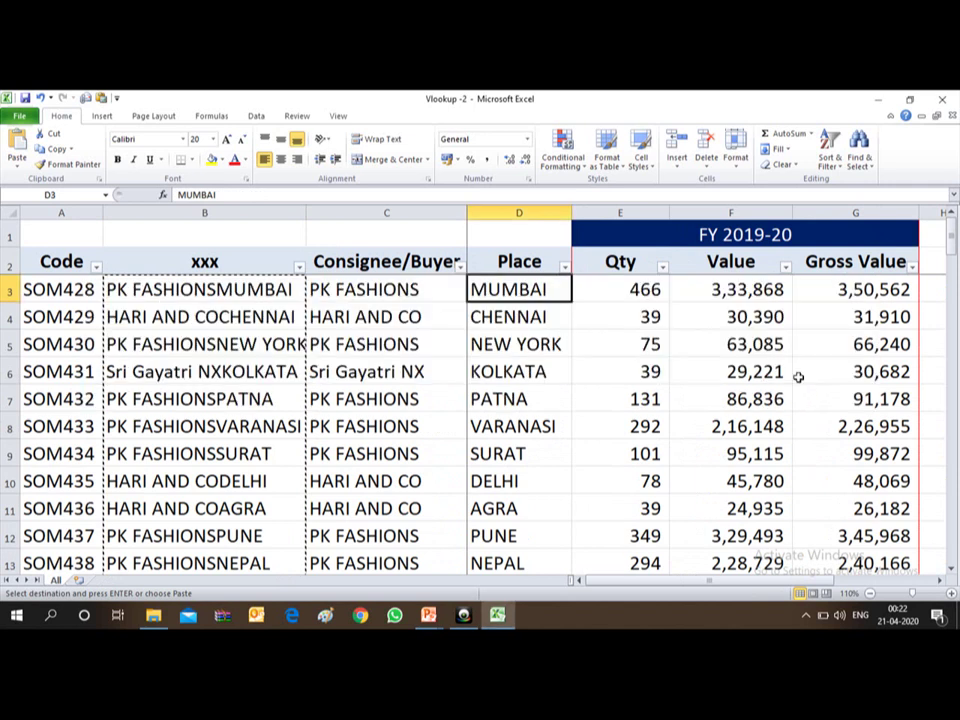
{"action": "key", "text": "Right"}
{"action": "key", "text": "Right"}
{"action": "key", "text": "Right"}
{"action": "key", "text": "Right"}
{"action": "key", "text": "Right"}
{"action": "key", "text": "alt+Tab"}
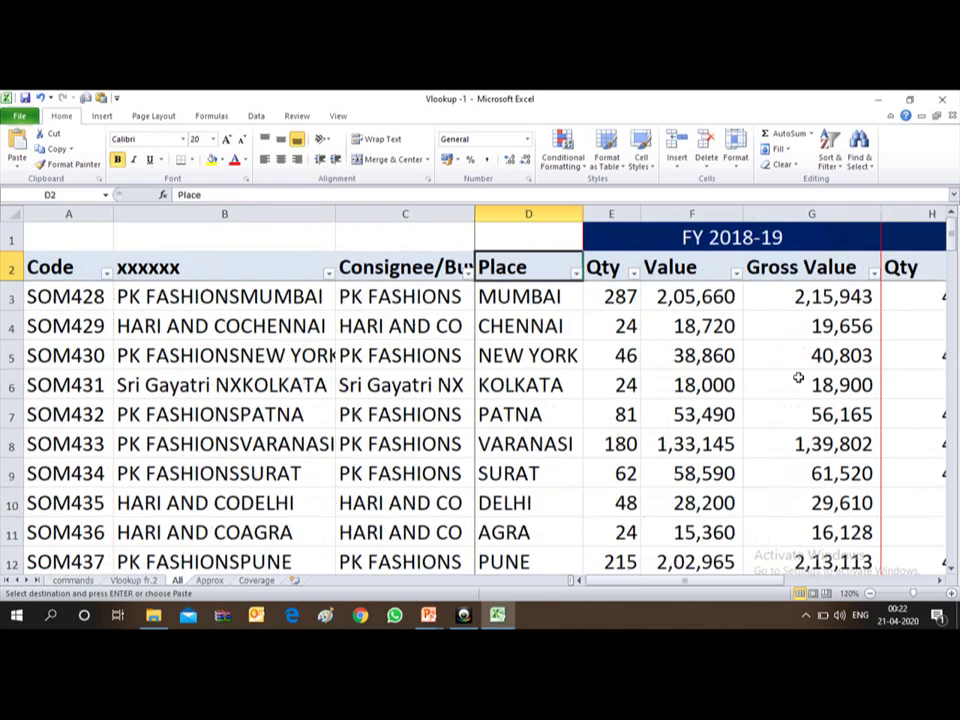
Clear the old FY 2019-20 Qty values in H3:H39
{"action": "key", "text": "Right"}
{"action": "key", "text": "Right"}
{"action": "key", "text": "Right"}
{"action": "key", "text": "Right"}
{"action": "key", "text": "Right"}
{"action": "key", "text": "Left"}
{"action": "key", "text": "Left"}
{"action": "key", "text": "Left"}
{"action": "key", "text": "Left"}
{"action": "key", "text": "Left"}
{"action": "key", "text": "Left"}
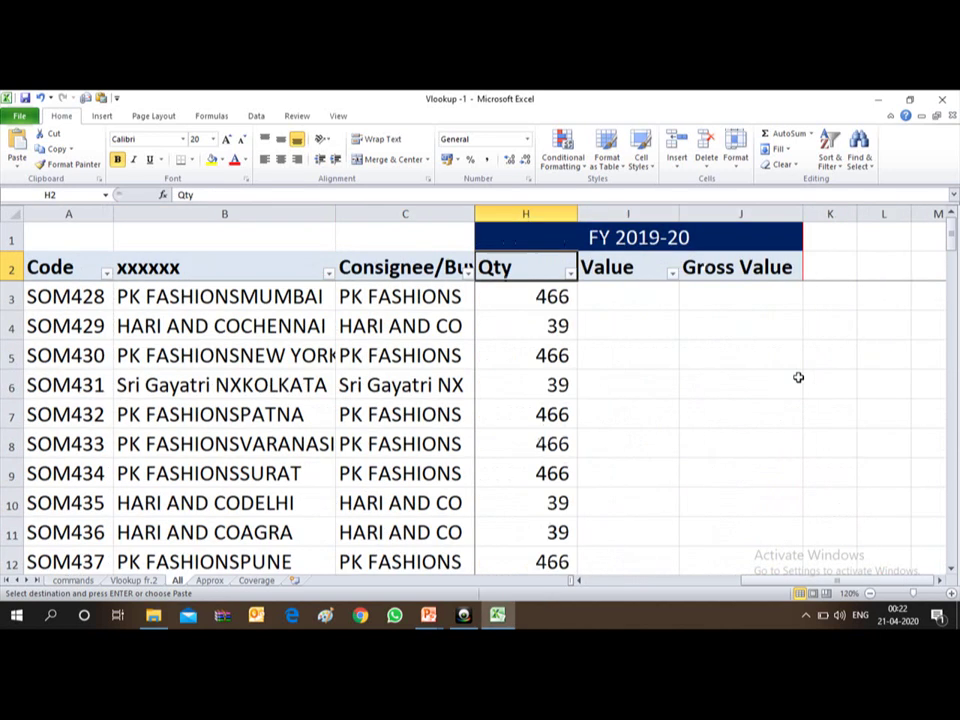
{"action": "key", "text": "Left"}
{"action": "key", "text": "Right"}
{"action": "key", "text": "Down"}
{"action": "key", "text": "Right"}
{"action": "key", "text": "Left"}
{"action": "key", "text": "shift+Down"}
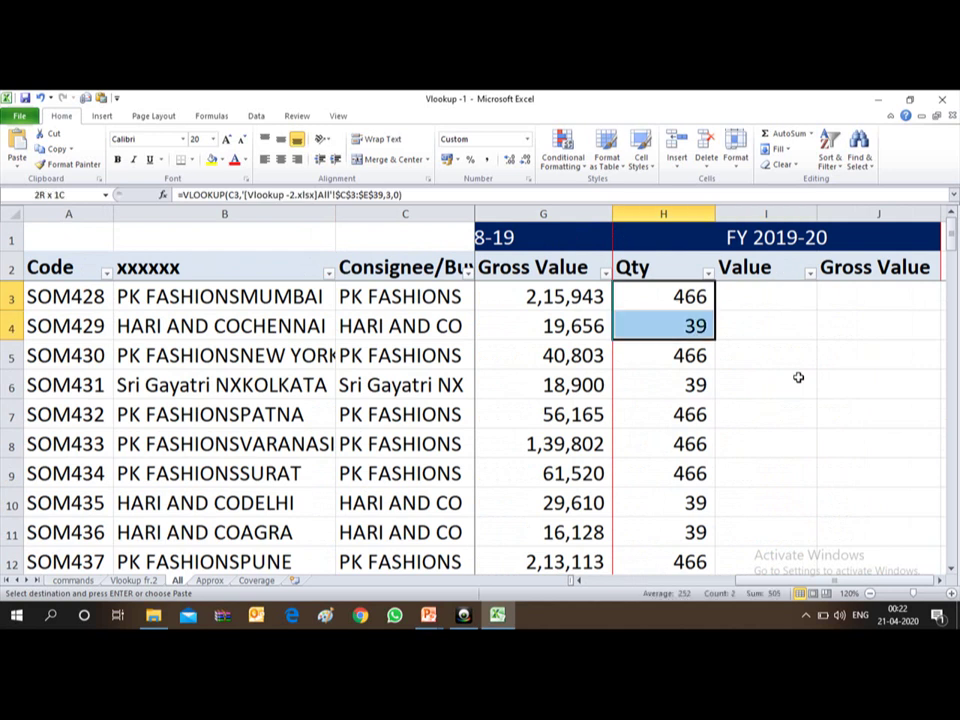
{"action": "key", "text": "ctrl+shift+Down"}
{"action": "key", "text": "shift+Up"}
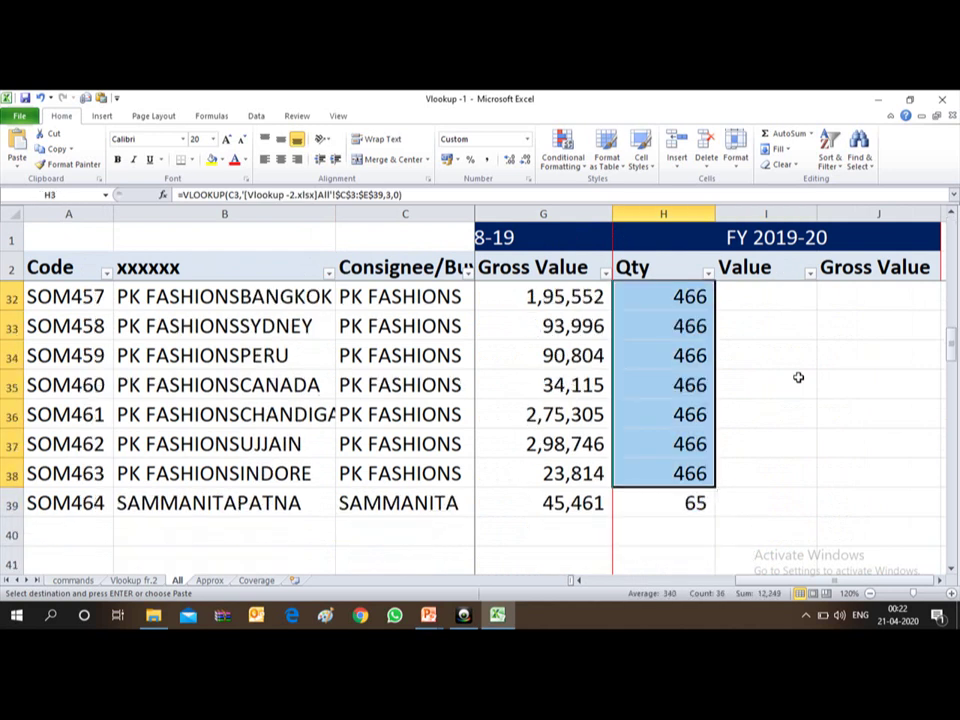
{"action": "key", "text": "shift+Down"}
{"action": "key", "text": "Delete"}
{"action": "key", "text": "Up"}
{"action": "key", "text": "Up"}
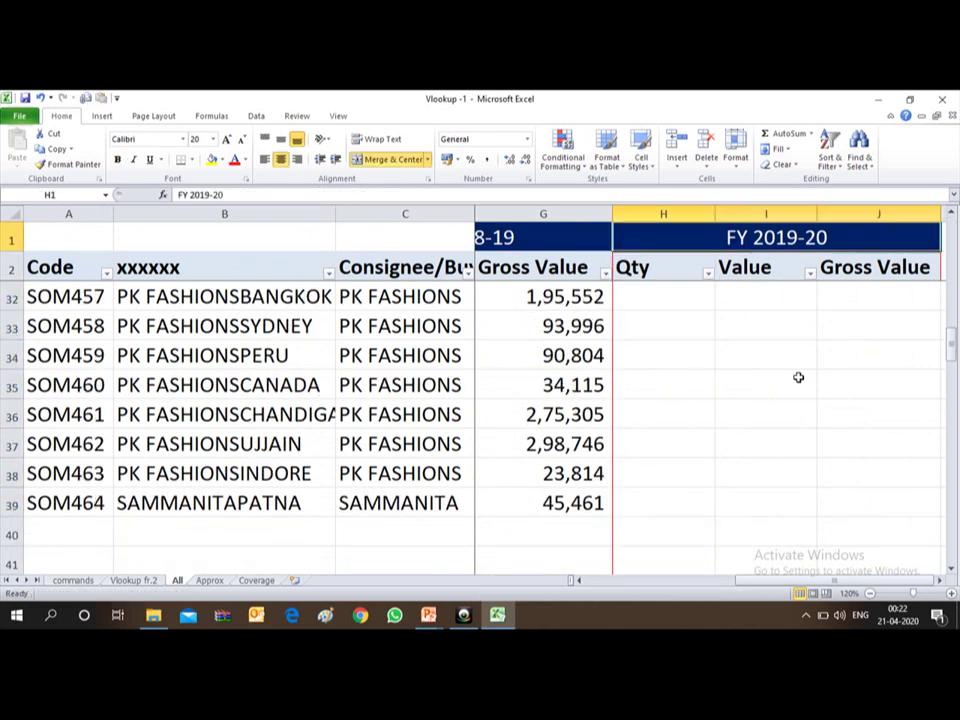
{"action": "key", "text": "Down"}
{"action": "key", "text": "Down"}
{"action": "key", "text": "Down"}
{"action": "key", "text": "Down"}
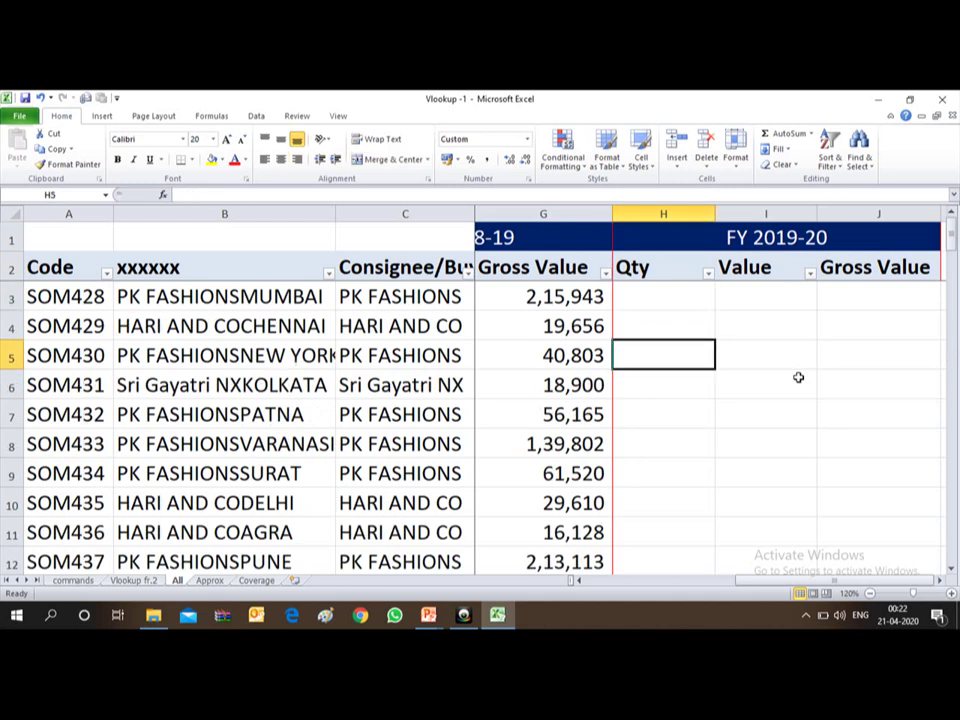
In H3, start a VLOOKUP formula with B3 as the lookup value
{"action": "key", "text": "Up"}
{"action": "key", "text": "Up"}
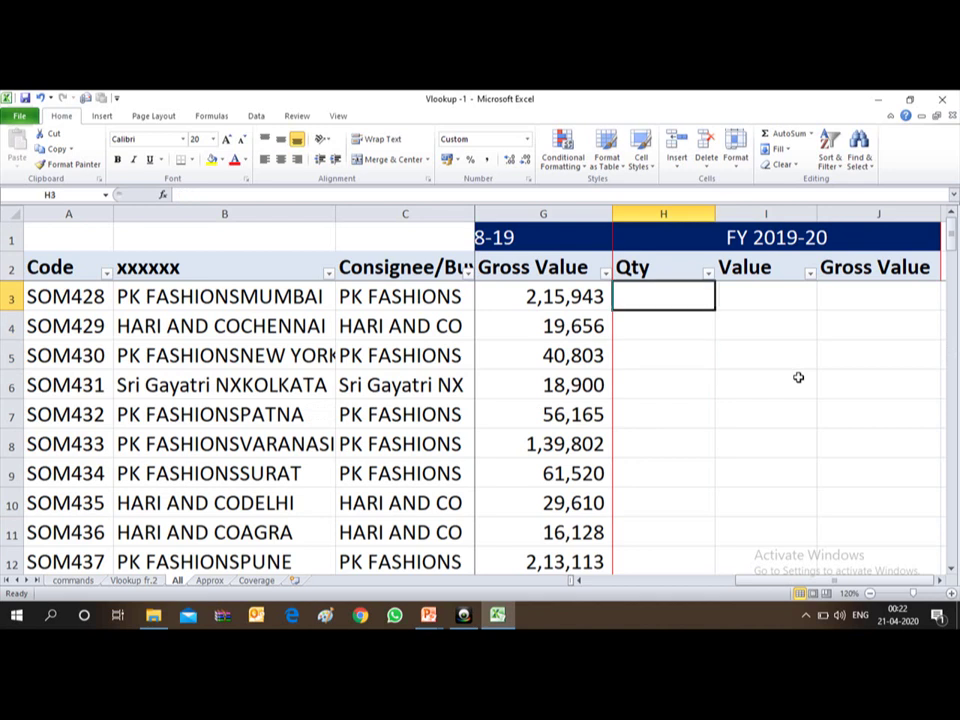
{"action": "key", "text": "Up"}
{"action": "key", "text": "Up"}
{"action": "key", "text": "Down"}
{"action": "key", "text": "Down"}
{"action": "type", "text": "="}
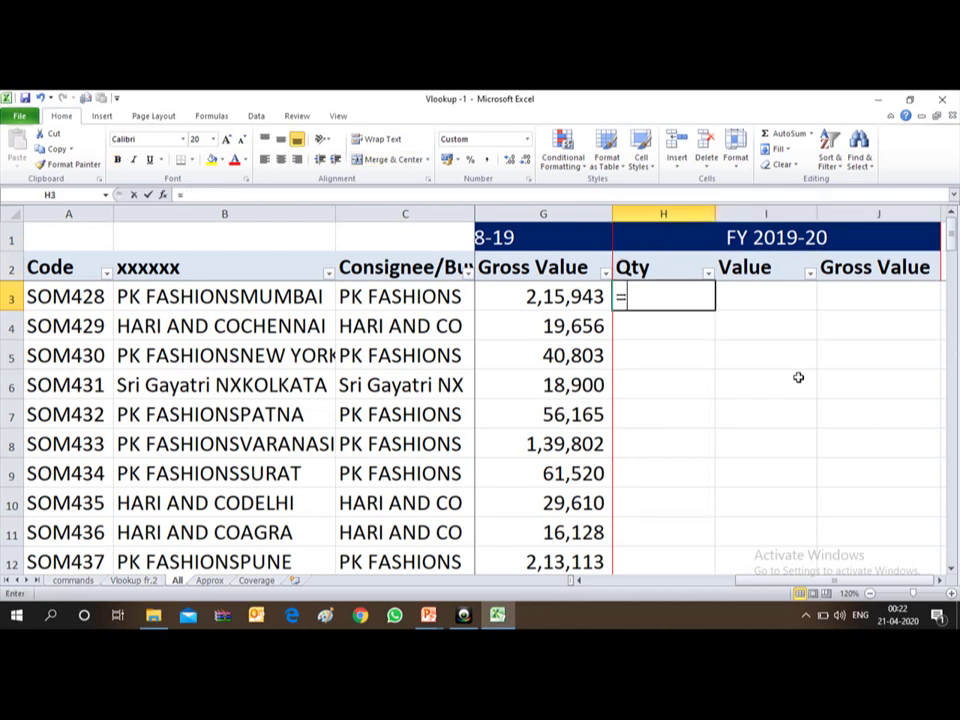
{"action": "type", "text": "vlooku"}
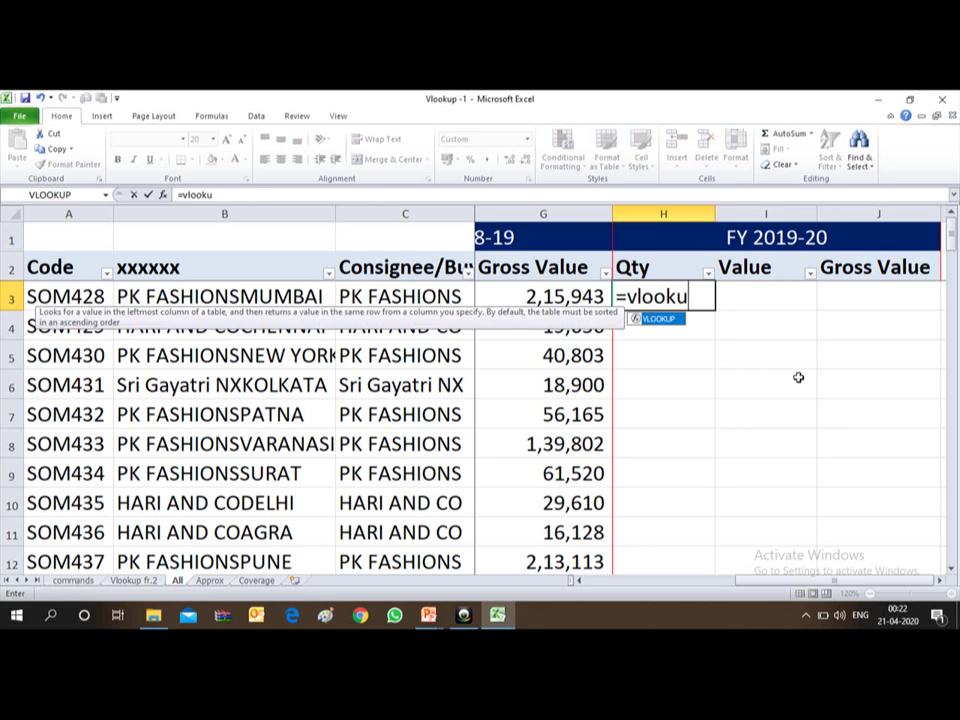
{"action": "type", "text": "p("}
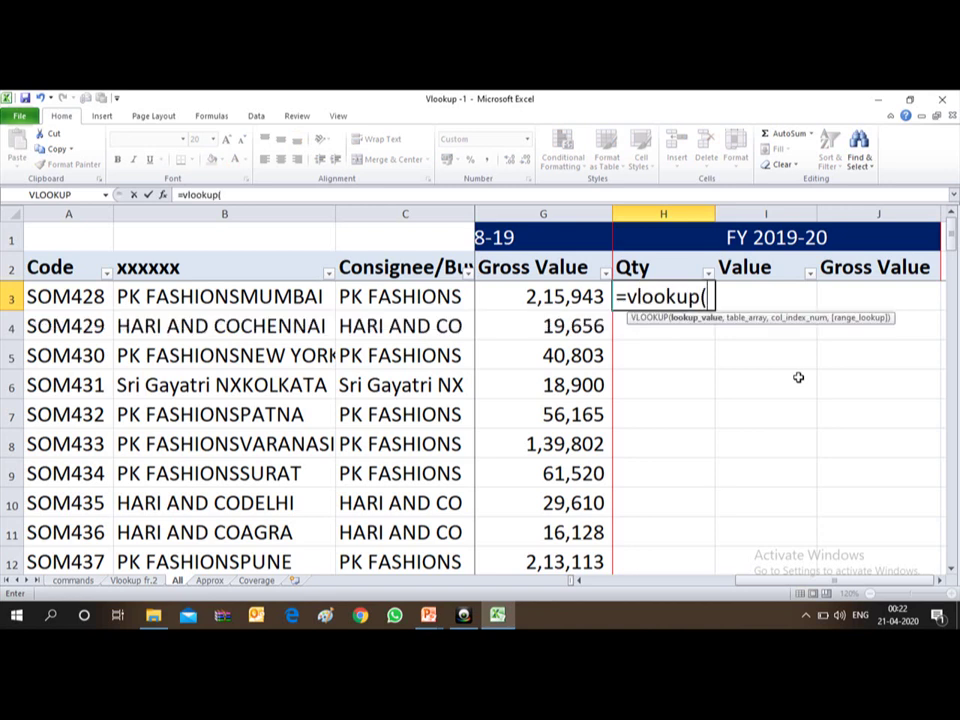
{"action": "key", "text": "Left"}
{"action": "key", "text": "Left"}
{"action": "key", "text": "Left"}
{"action": "key", "text": "Left"}
{"action": "key", "text": "Left"}
{"action": "key", "text": "Left"}
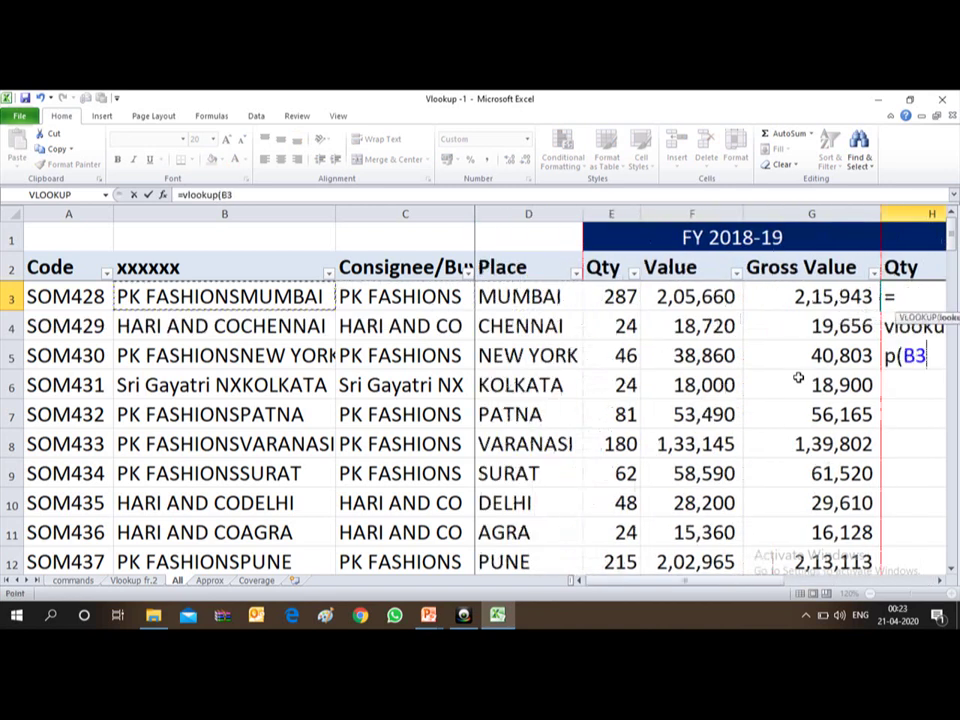
{"action": "key", "text": "Left"}
{"action": "key", "text": "Right"}
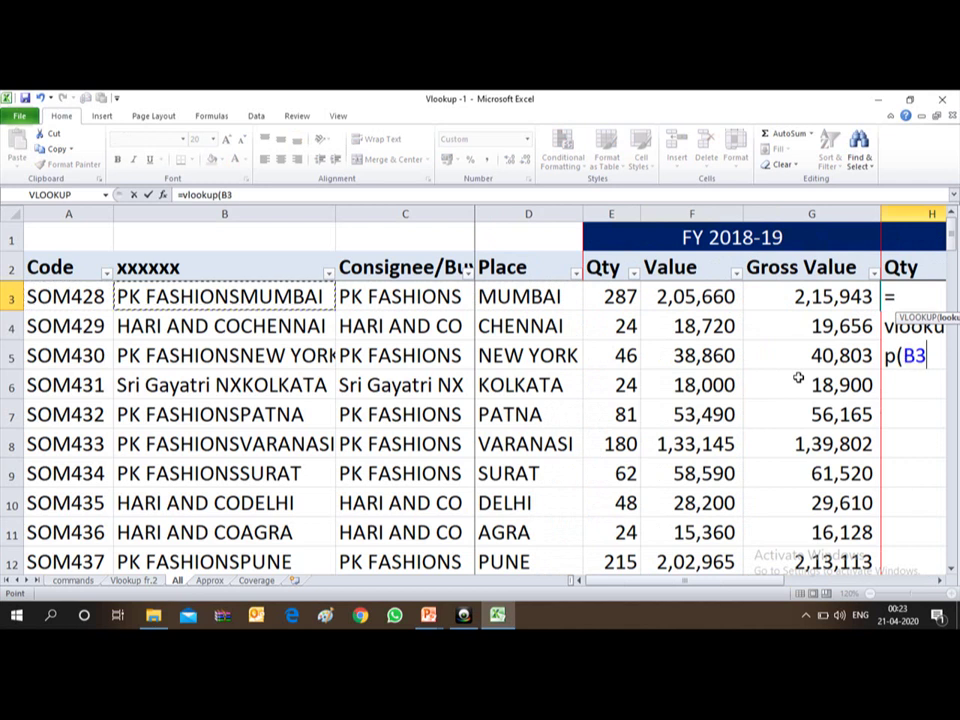
{"action": "type", "text": ","}
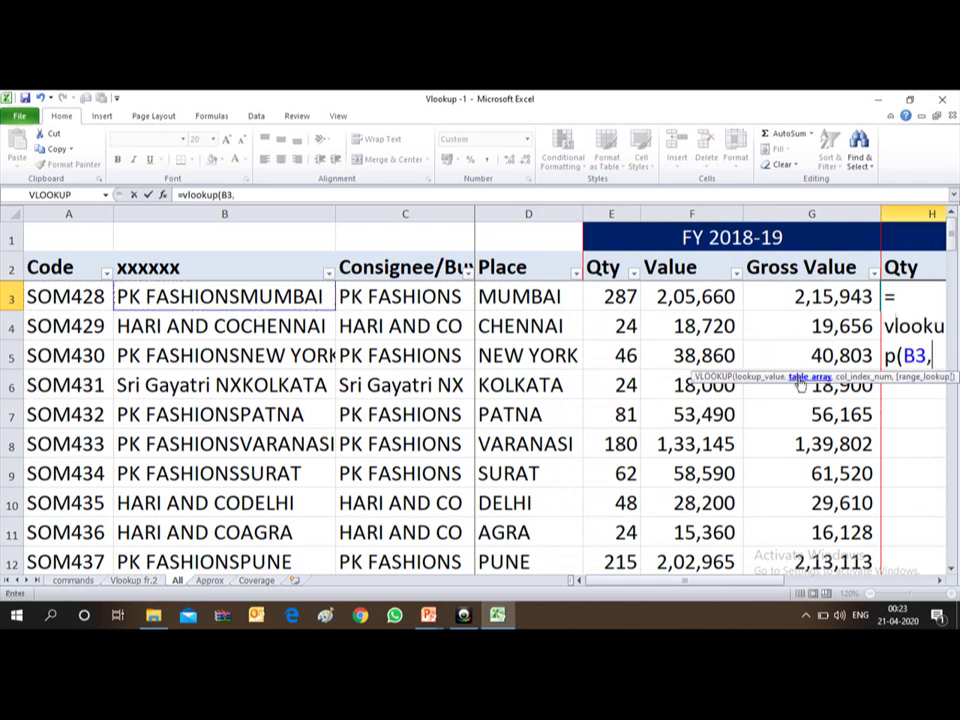
Use Vlookup -2's All!$B$3:$G$39 as the table, column 4, exact match 0
{"action": "key", "text": "alt+Tab"}
{"action": "key", "text": "alt+shift+Tab"}
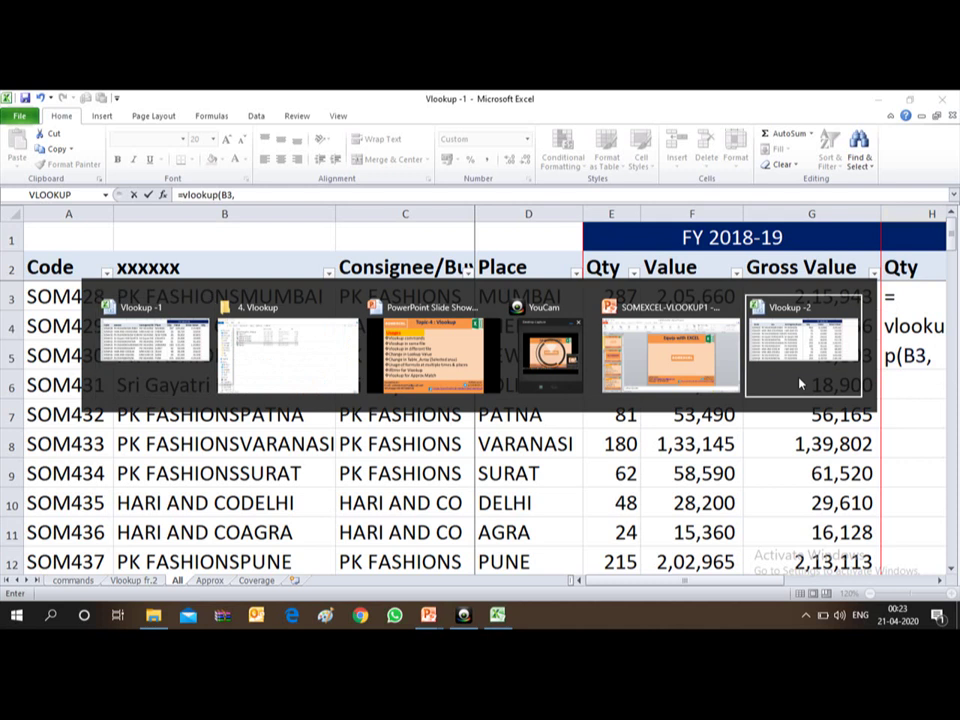
{"action": "key", "text": "Left"}
{"action": "key", "text": "Left"}
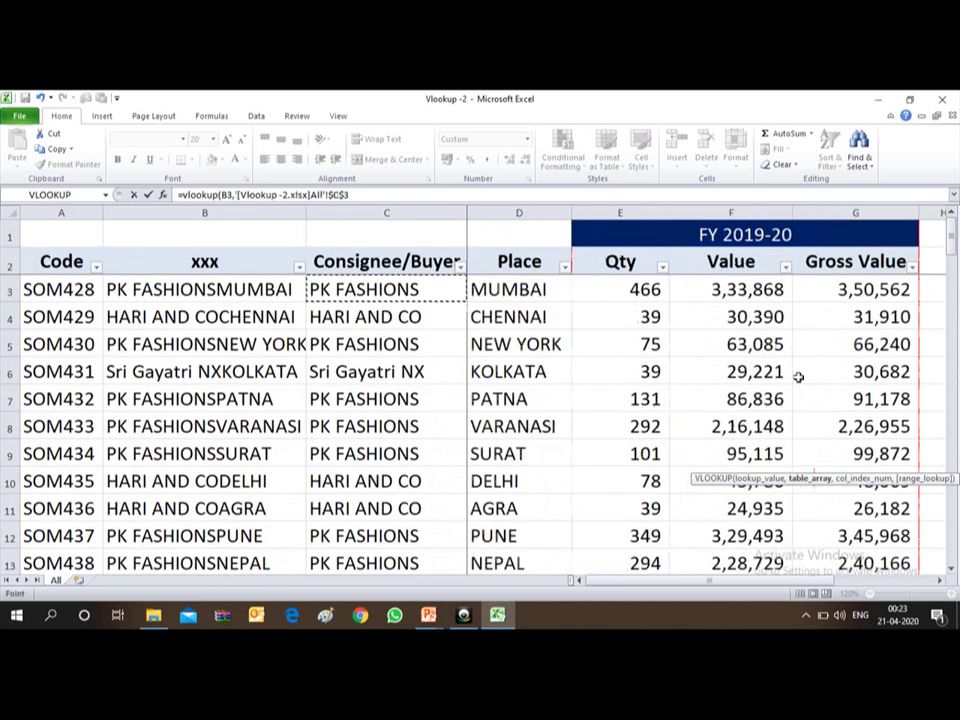
{"action": "key", "text": "Left"}
{"action": "key", "text": "Left"}
{"action": "key", "text": "Right"}
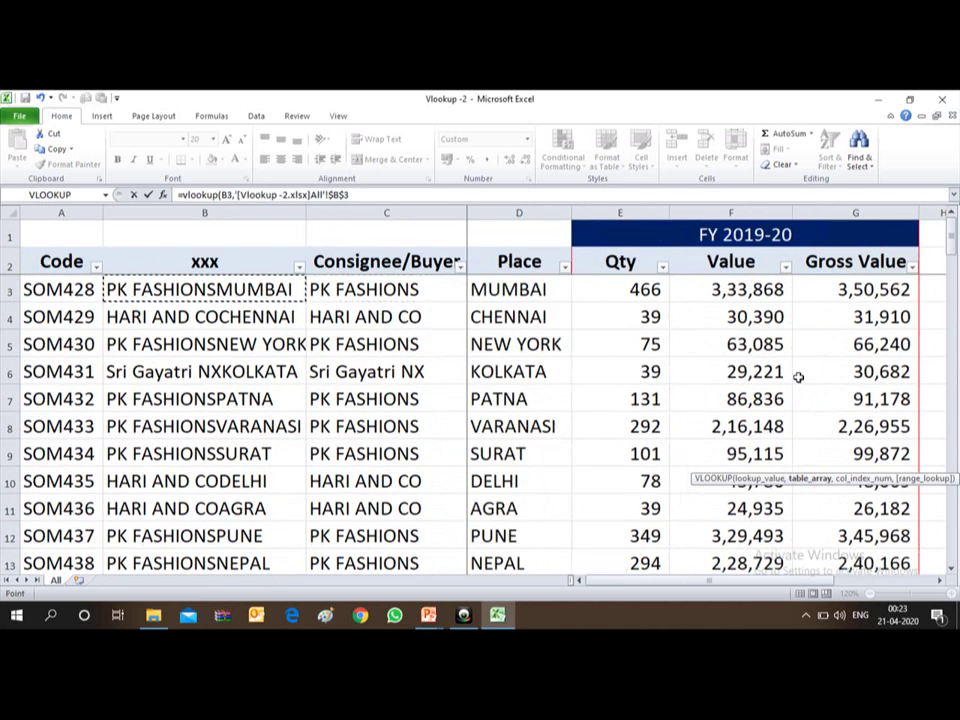
{"action": "key", "text": "shift+Right"}
{"action": "key", "text": "shift+Right"}
{"action": "key", "text": "shift+Right"}
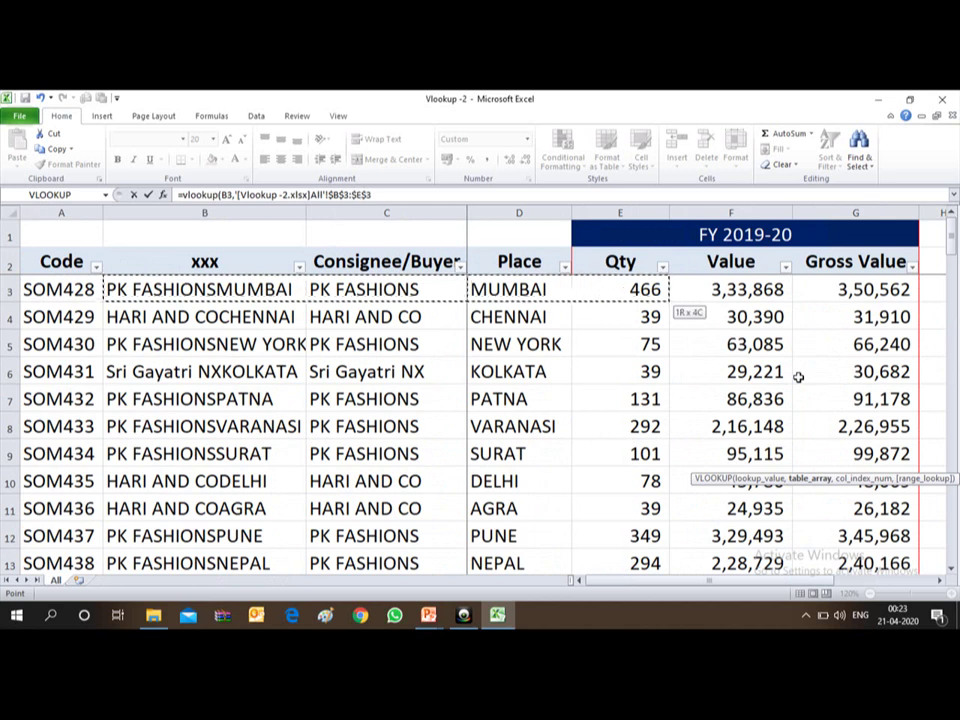
{"action": "key", "text": "shift+Right"}
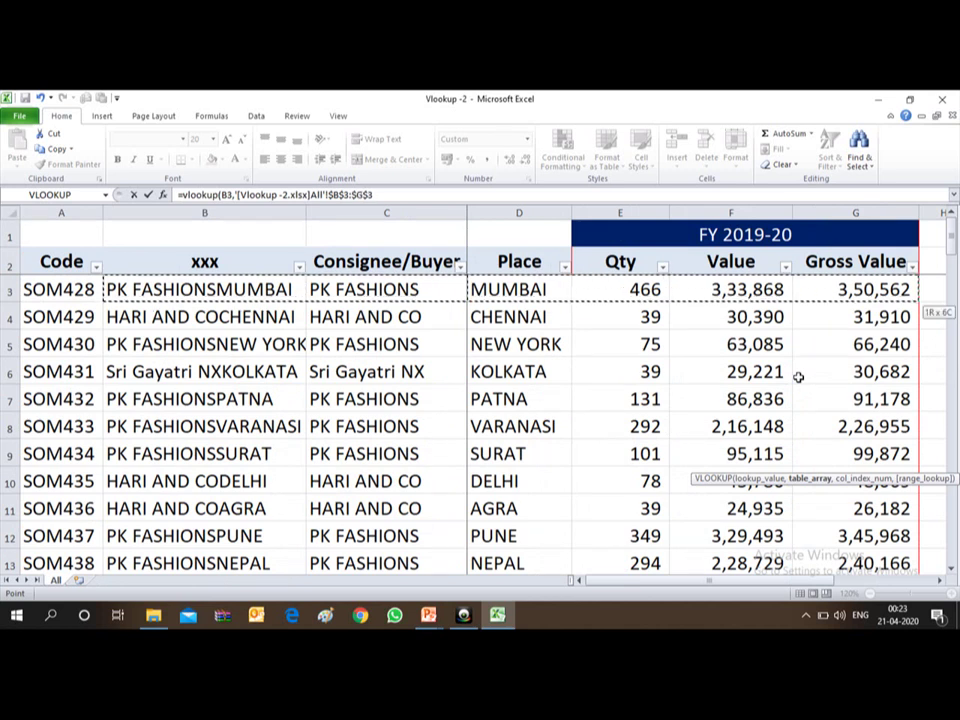
{"action": "key", "text": "ctrl+shift+End"}
{"action": "key", "text": "shift+Up"}
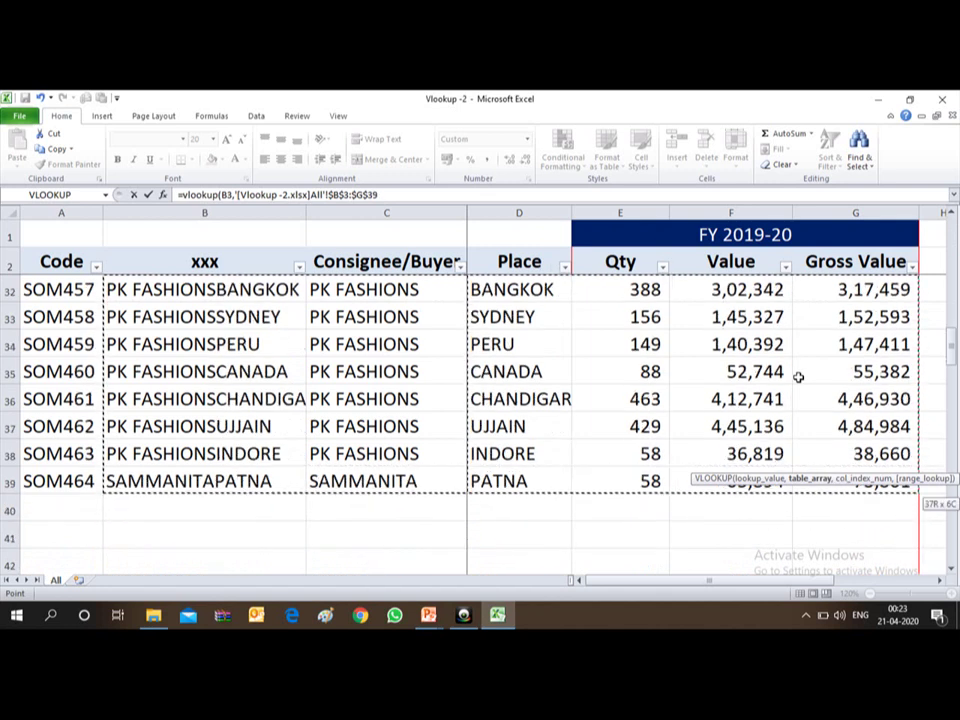
{"action": "type", "text": ","}
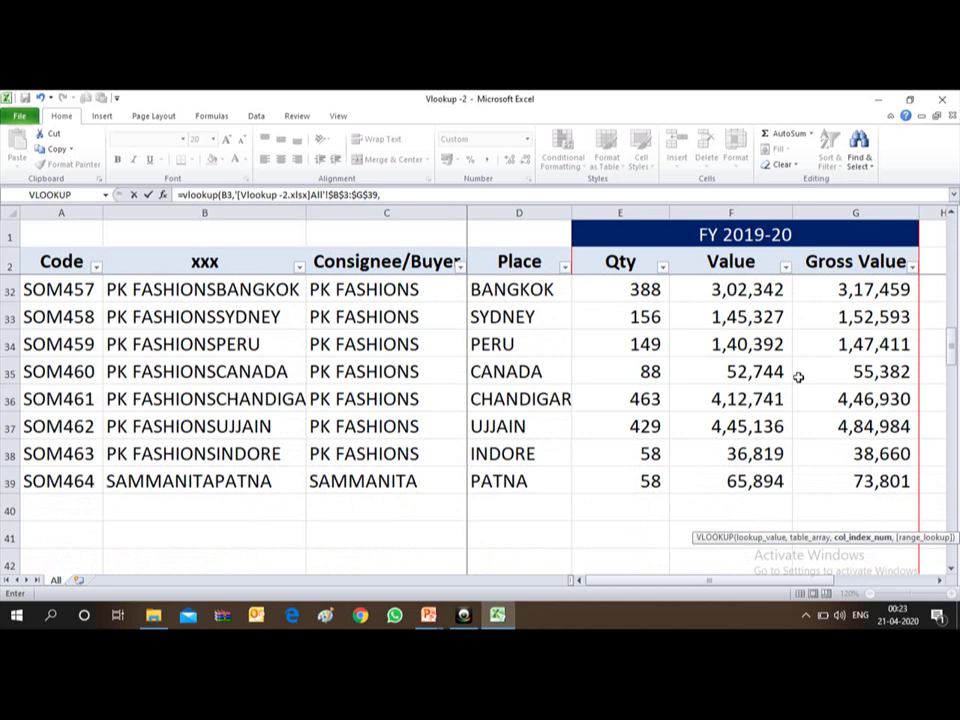
{"action": "type", "text": "4,0"}
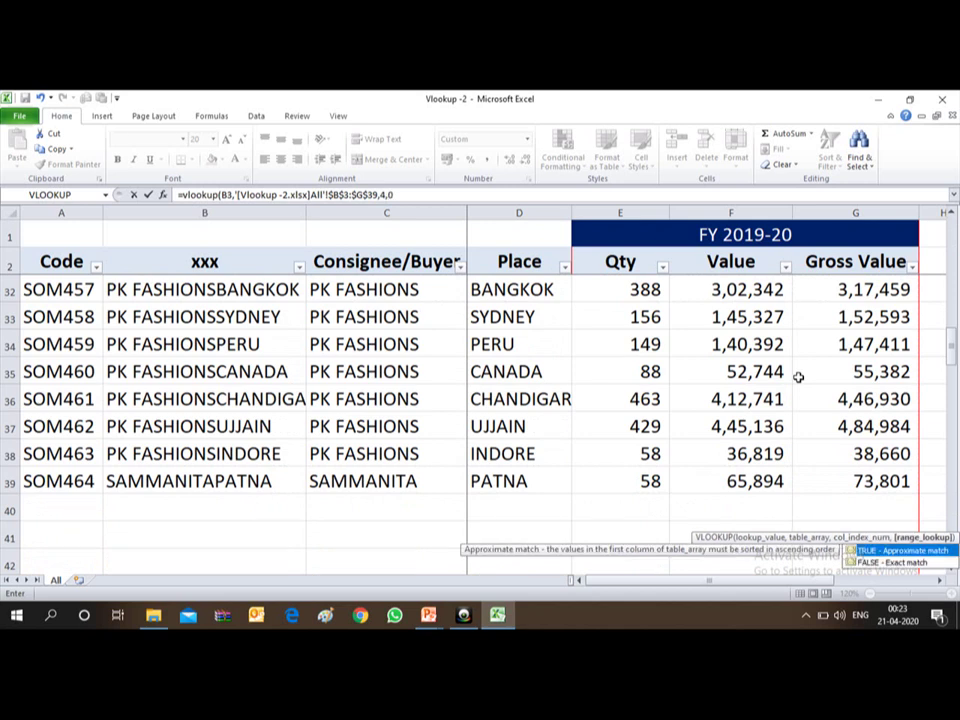
{"action": "type", "text": ")"}
Enter the H3 Qty lookup, then lock its lookup reference to column B with F4
{"action": "key", "text": "Return"}
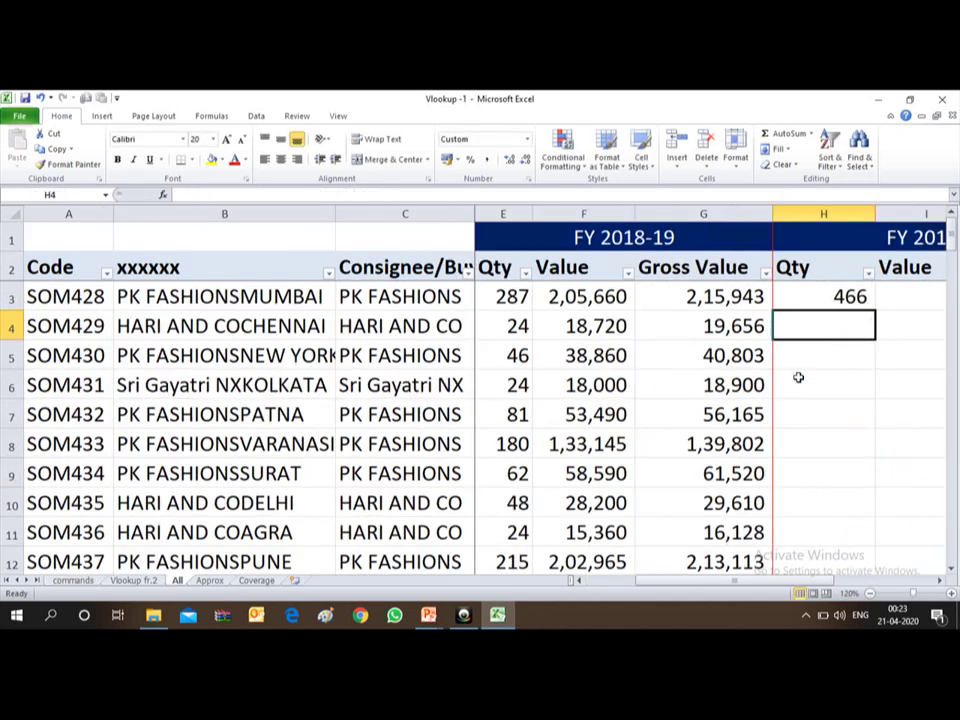
{"action": "key", "text": "Up"}
{"action": "key", "text": "Right"}
{"action": "key", "text": "Right"}
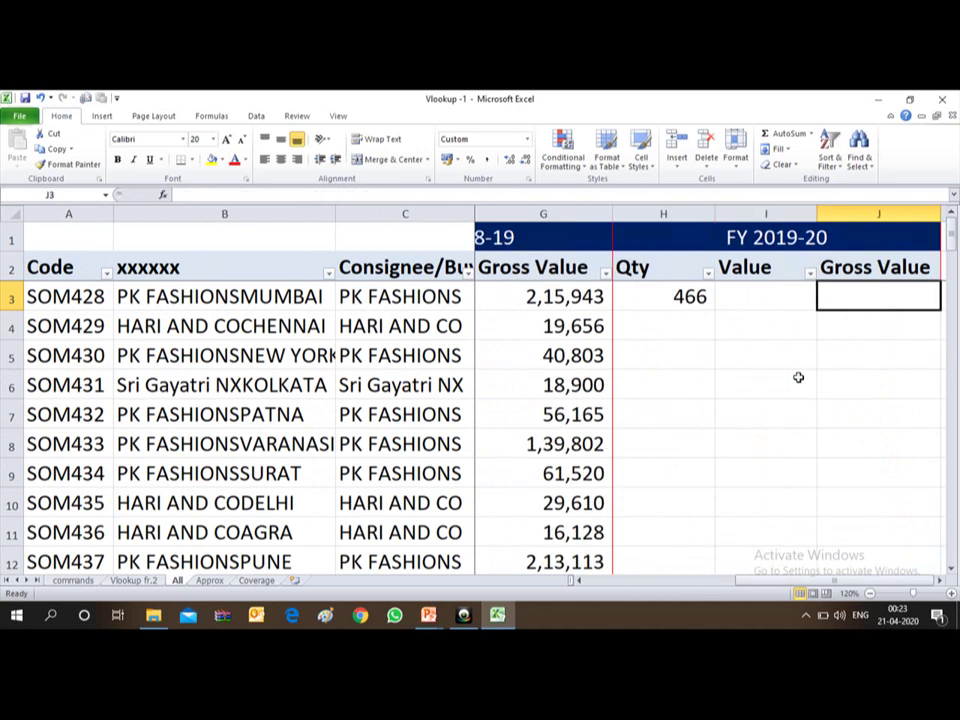
{"action": "key", "text": "Left"}
{"action": "key", "text": "Left"}
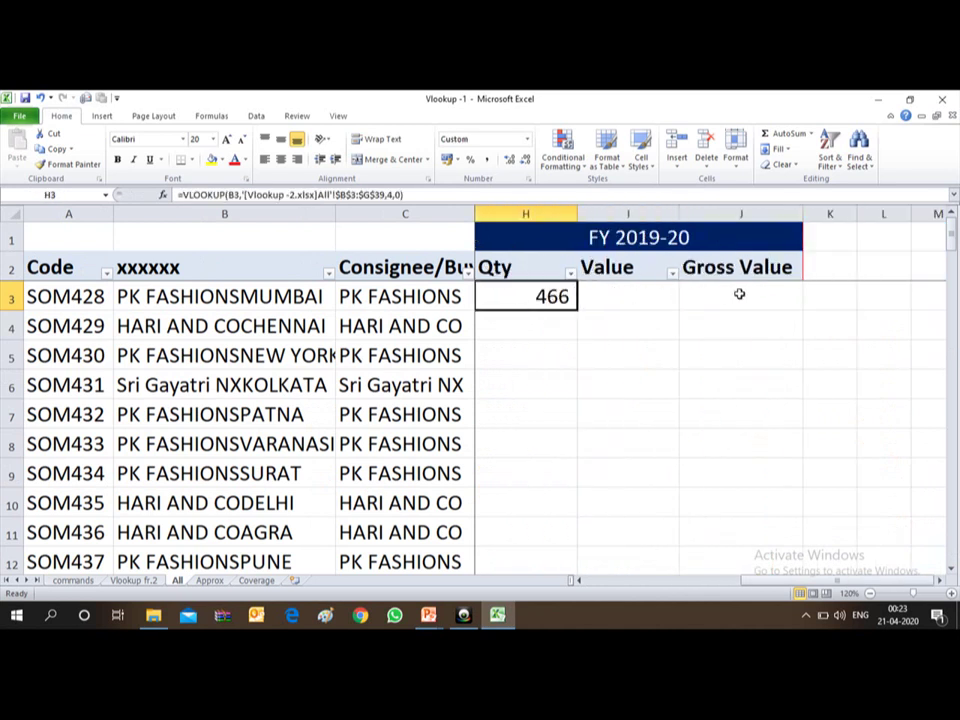
{"action": "left_click", "coordinate": [245, 196]}
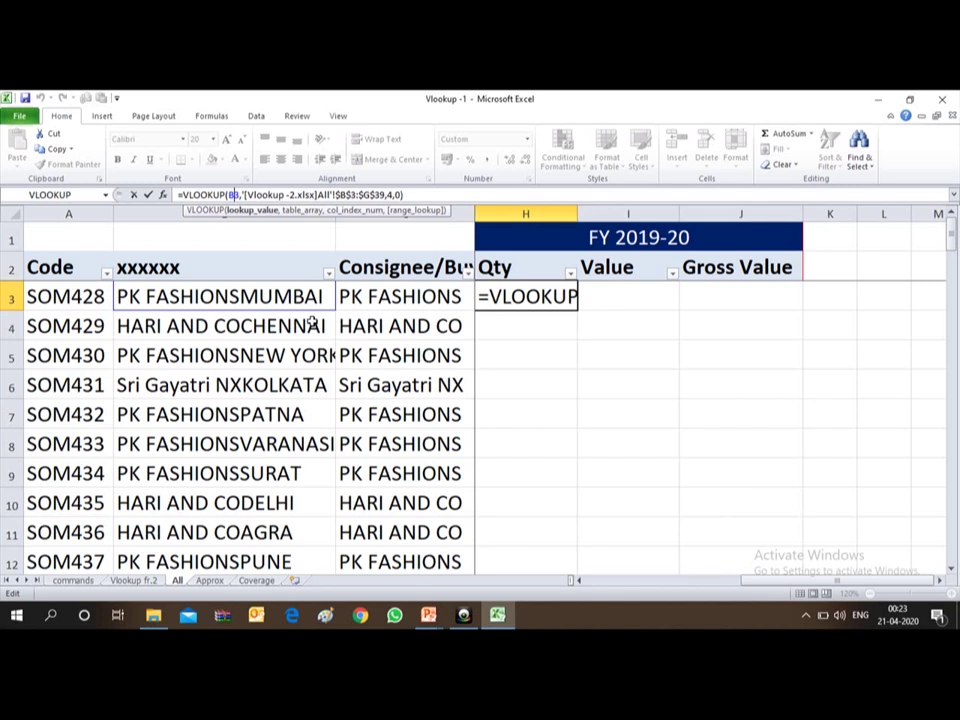
{"action": "key", "text": "F4"}
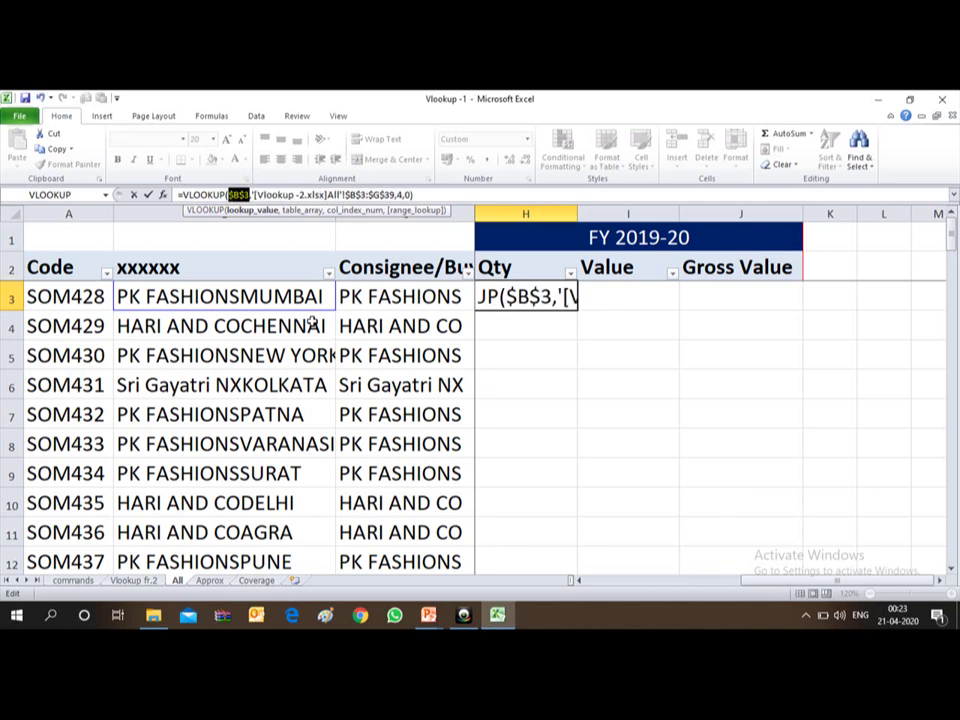
{"action": "key", "text": "F4"}
{"action": "key", "text": "F4"}
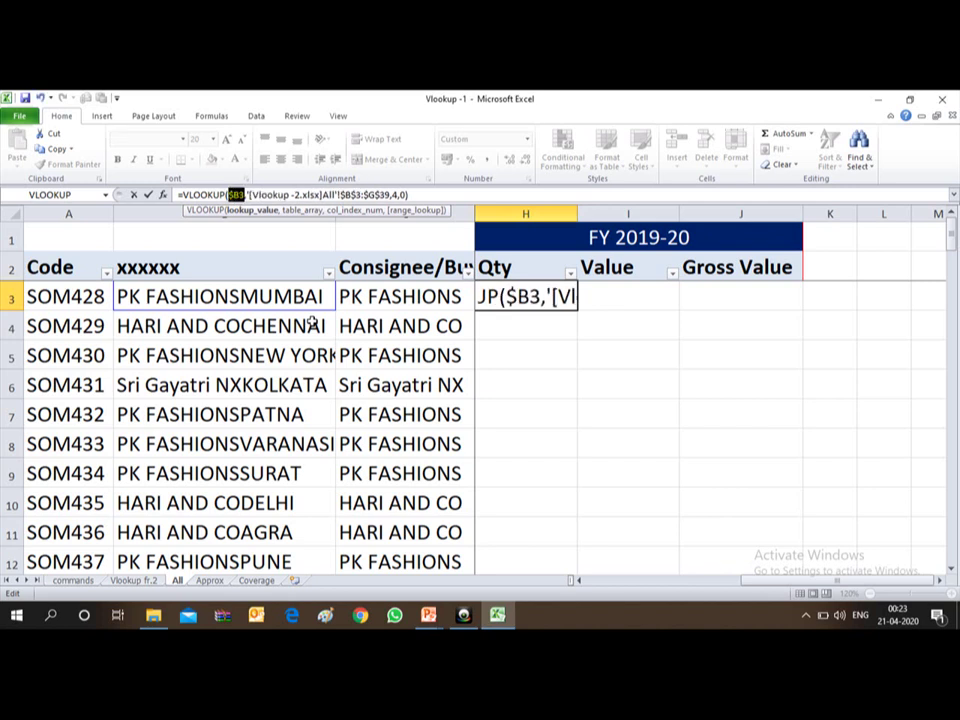
{"action": "key", "text": "Return"}
Copy the H3 formula into I3 and J3
{"action": "key", "text": "Up"}
{"action": "key", "text": "ctrl+c"}
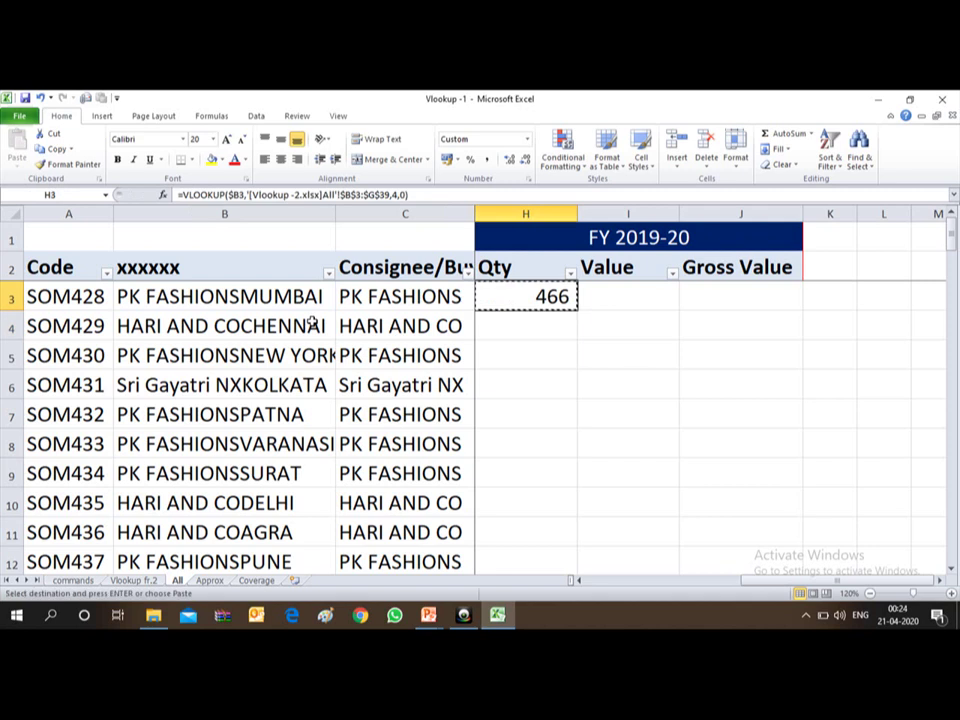
{"action": "key", "text": "Right"}
{"action": "key", "text": "shift+Right"}
{"action": "key", "text": "ctrl+v"}
{"action": "key", "text": "Return"}
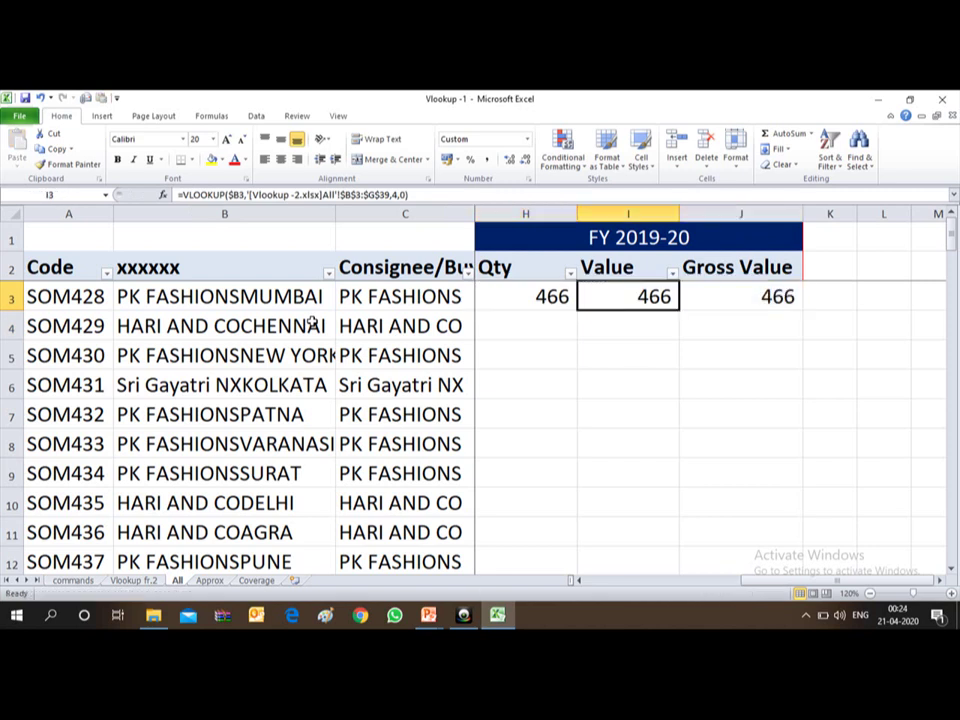
Change the column number to 5 in I3 (Value) and 6 in J3 (Gross Value)
{"action": "key", "text": "F2"}
{"action": "key", "text": "Left"}
{"action": "key", "text": "Left"}
{"action": "key", "text": "Left"}
{"action": "key", "text": "BackSpace"}
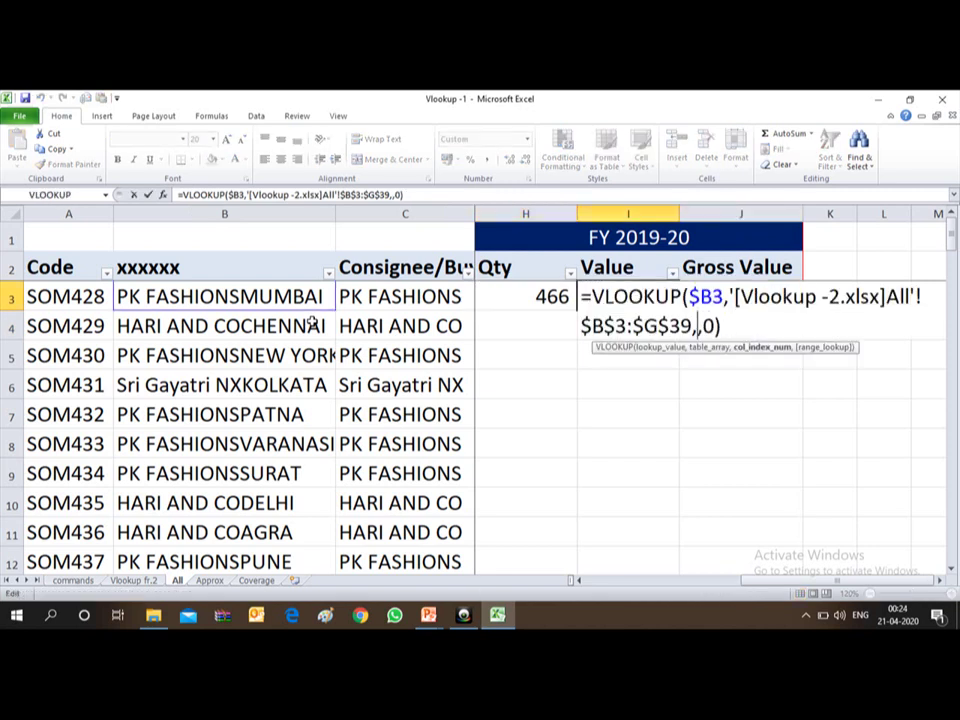
{"action": "type", "text": "5"}
{"action": "key", "text": "Return"}
{"action": "key", "text": "Up"}
{"action": "key", "text": "Right"}
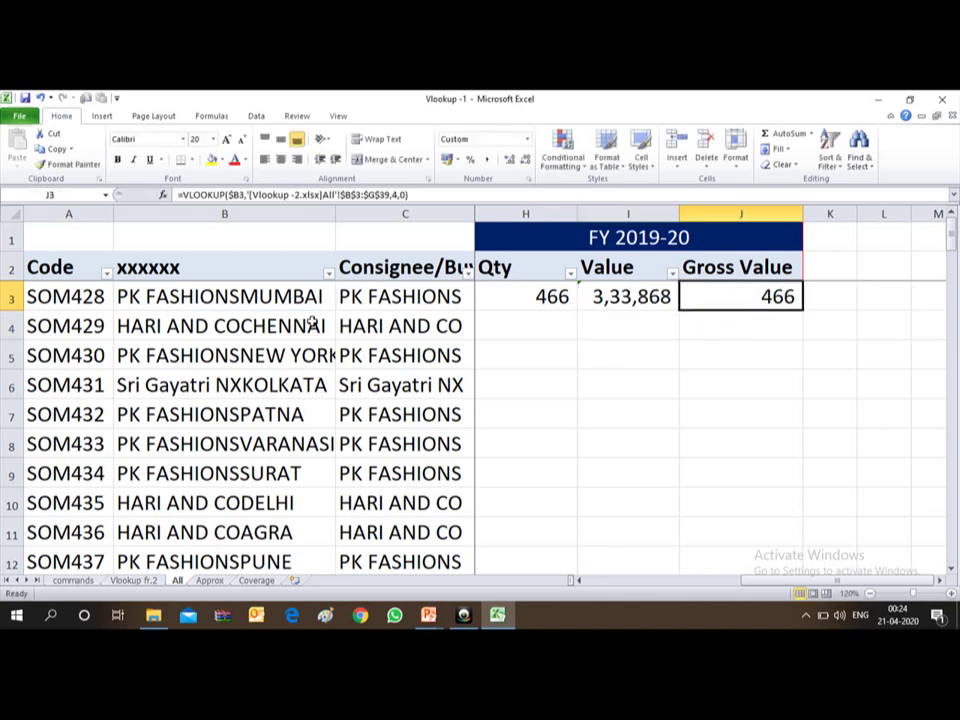
{"action": "key", "text": "F2"}
{"action": "key", "text": "Left"}
{"action": "key", "text": "Left"}
{"action": "key", "text": "Left"}
{"action": "key", "text": "BackSpace"}
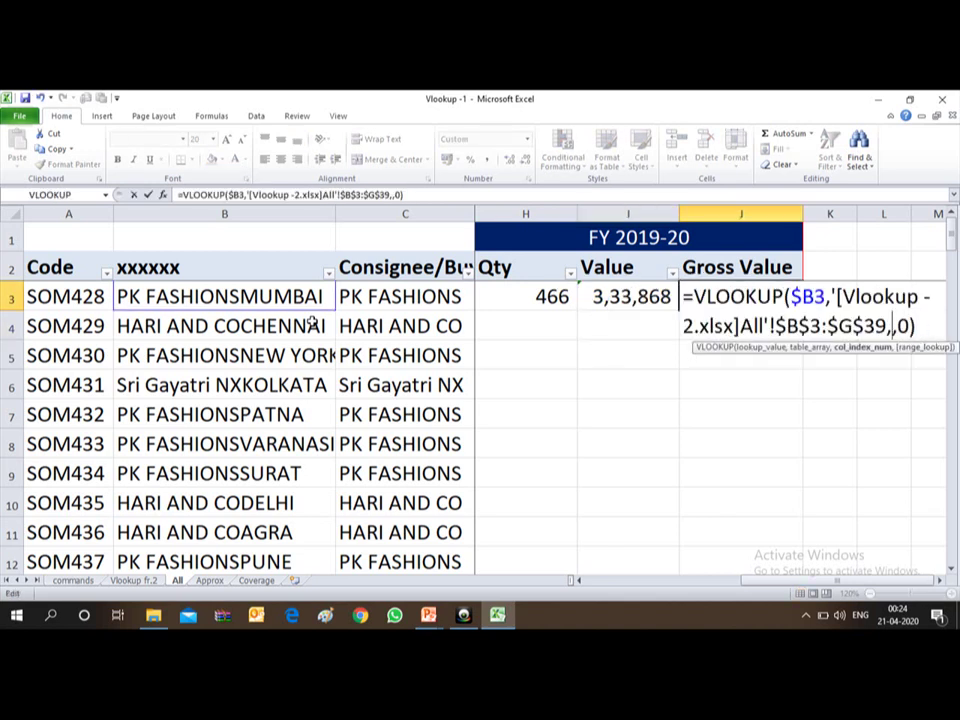
{"action": "type", "text": "6"}
{"action": "key", "text": "Return"}
Copy the H3:J3 formulas and paste them down through row 39
{"action": "key", "text": "Up"}
{"action": "key", "text": "Left"}
{"action": "key", "text": "Left"}
{"action": "key", "text": "shift+Right"}
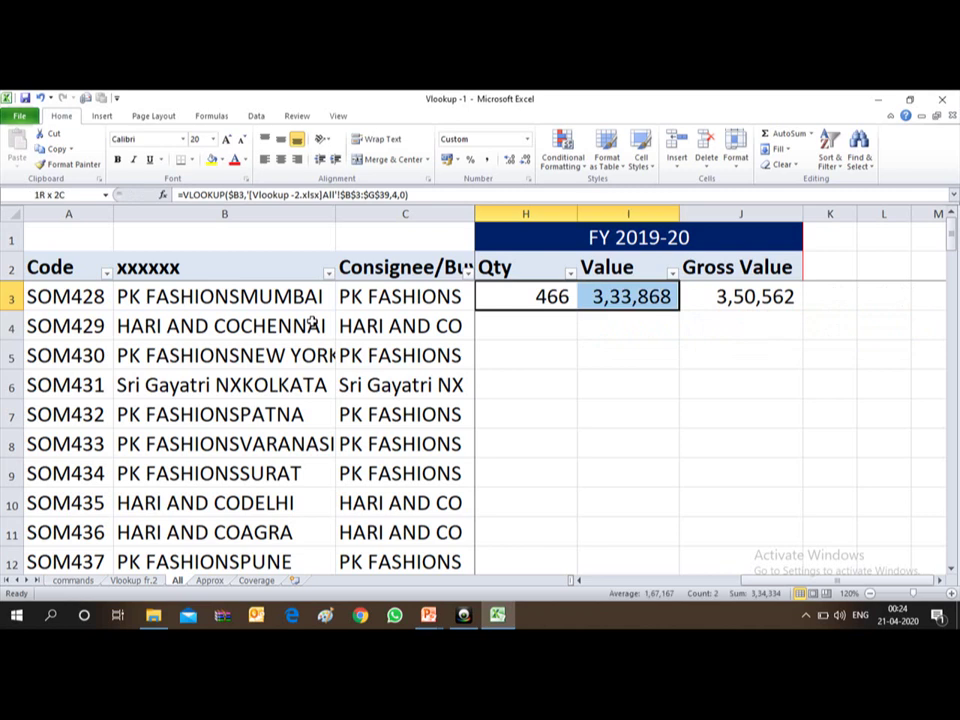
{"action": "key", "text": "shift+Right"}
{"action": "key", "text": "ctrl+c"}
{"action": "key", "text": "Left"}
{"action": "key", "text": "ctrl+Down"}
{"action": "key", "text": "Down"}
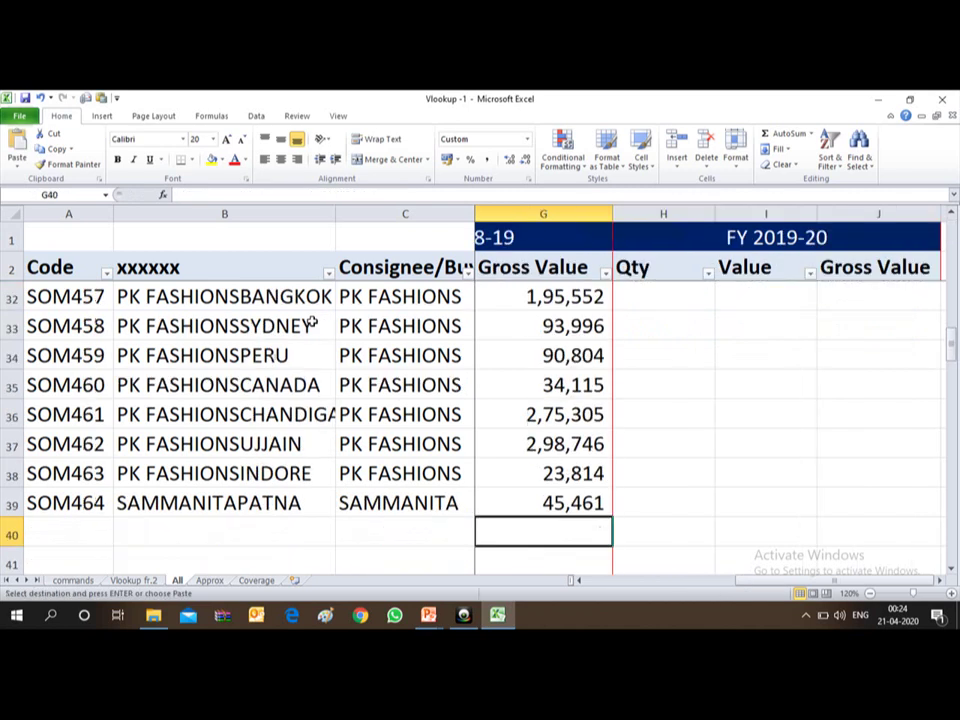
{"action": "key", "text": "Up"}
{"action": "key", "text": "Up"}
{"action": "key", "text": "Right"}
{"action": "key", "text": "Down"}
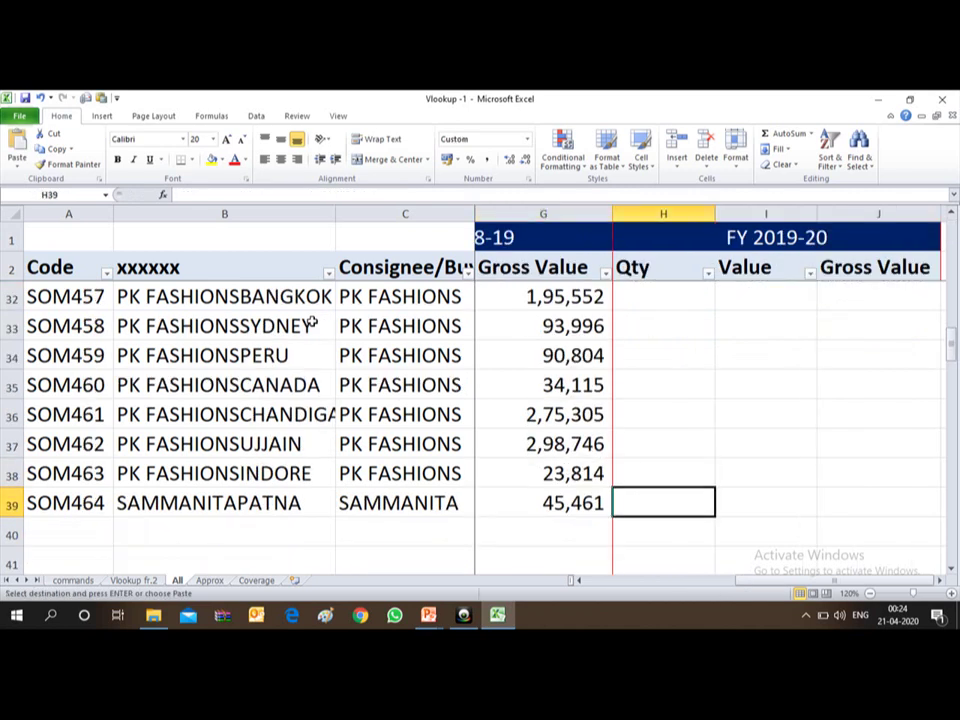
{"action": "key", "text": "ctrl+shift+Up"}
{"action": "key", "text": "Return"}
{"action": "key", "text": "Right"}
{"action": "key", "text": "Right"}
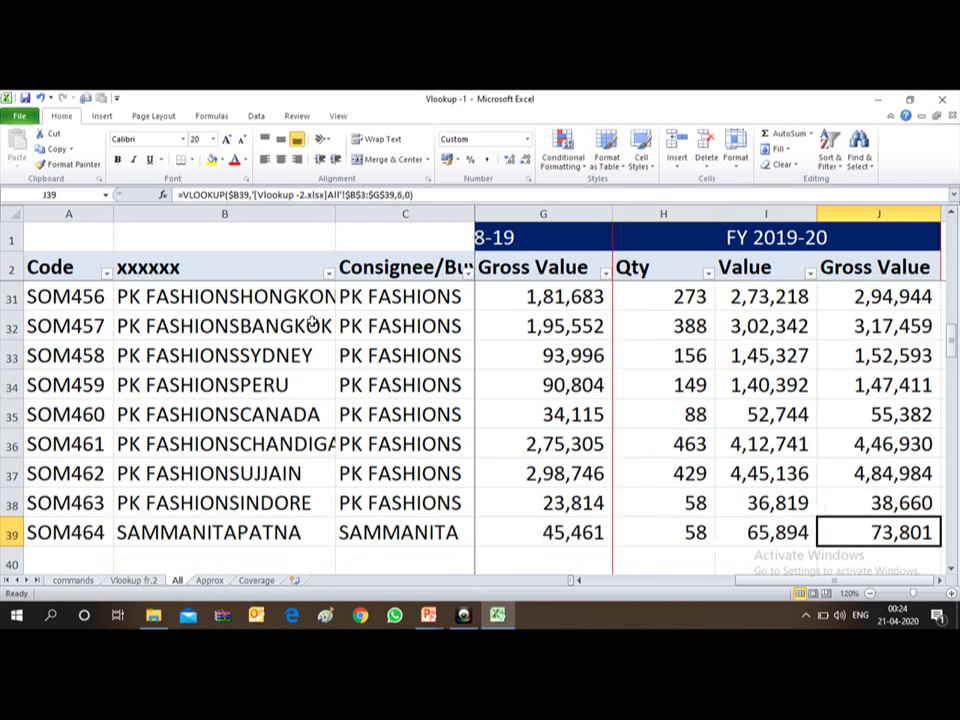
{"action": "key", "text": "Right"}
{"action": "key", "text": "Up"}
{"action": "key", "text": "Up"}
{"action": "key", "text": "Up"}
{"action": "key", "text": "Up"}
{"action": "key", "text": "Up"}
{"action": "key", "text": "Up"}
{"action": "key", "text": "Up"}
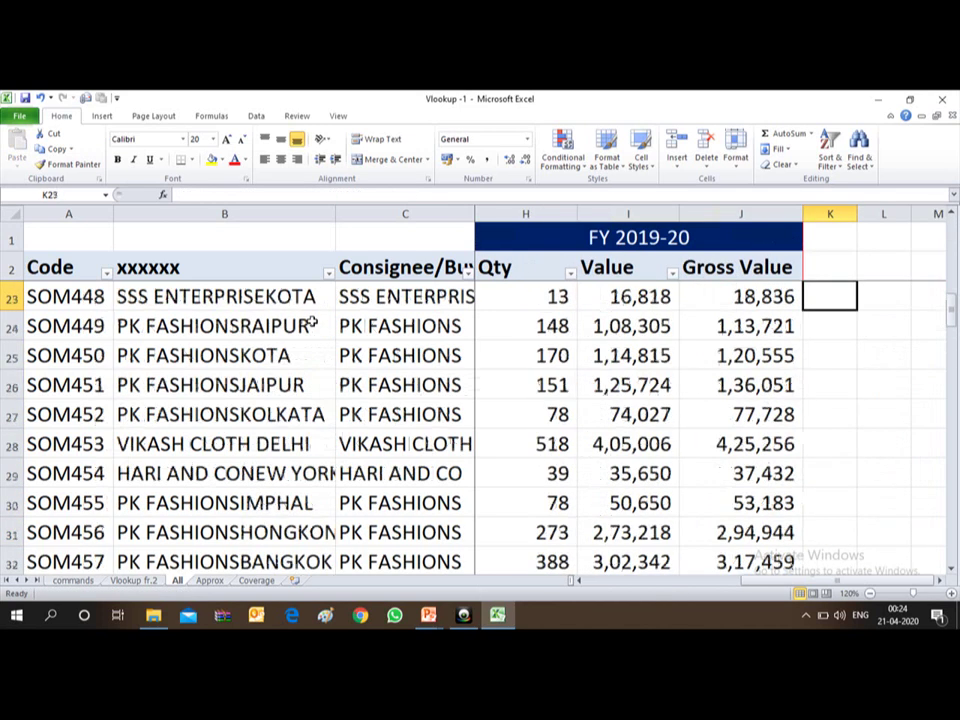
{"action": "key", "text": "Up"}
{"action": "key", "text": "Up"}
{"action": "key", "text": "Up"}
{"action": "key", "text": "Up"}
{"action": "key", "text": "Up"}
{"action": "key", "text": "Up"}
{"action": "key", "text": "Up"}
{"action": "key", "text": "Up"}
{"action": "key", "text": "Up"}
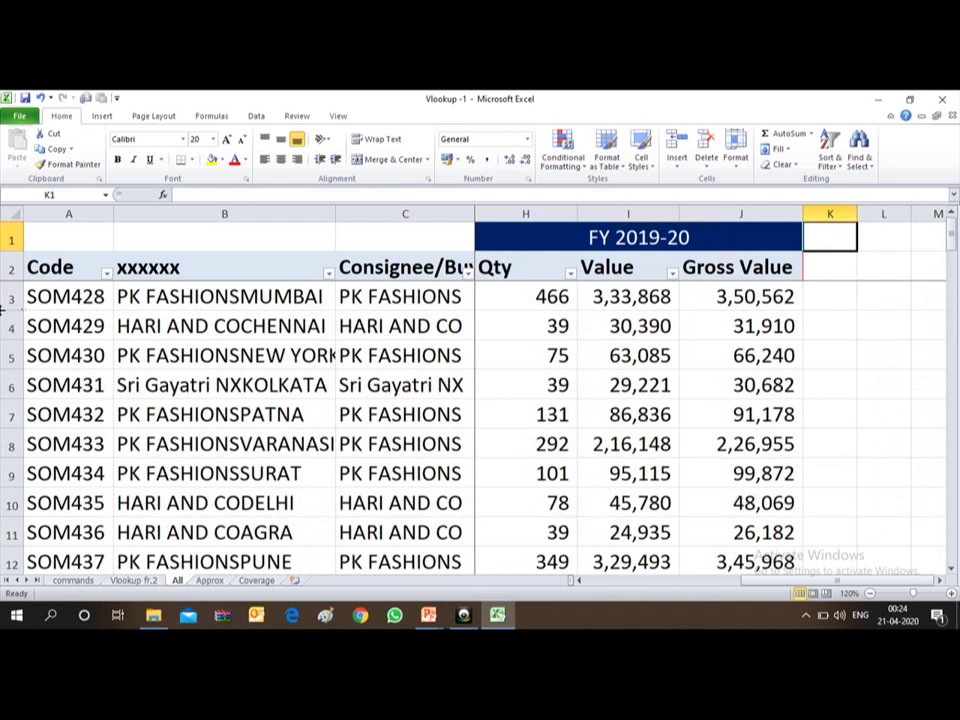
{"action": "left_click", "coordinate": [46, 213]}
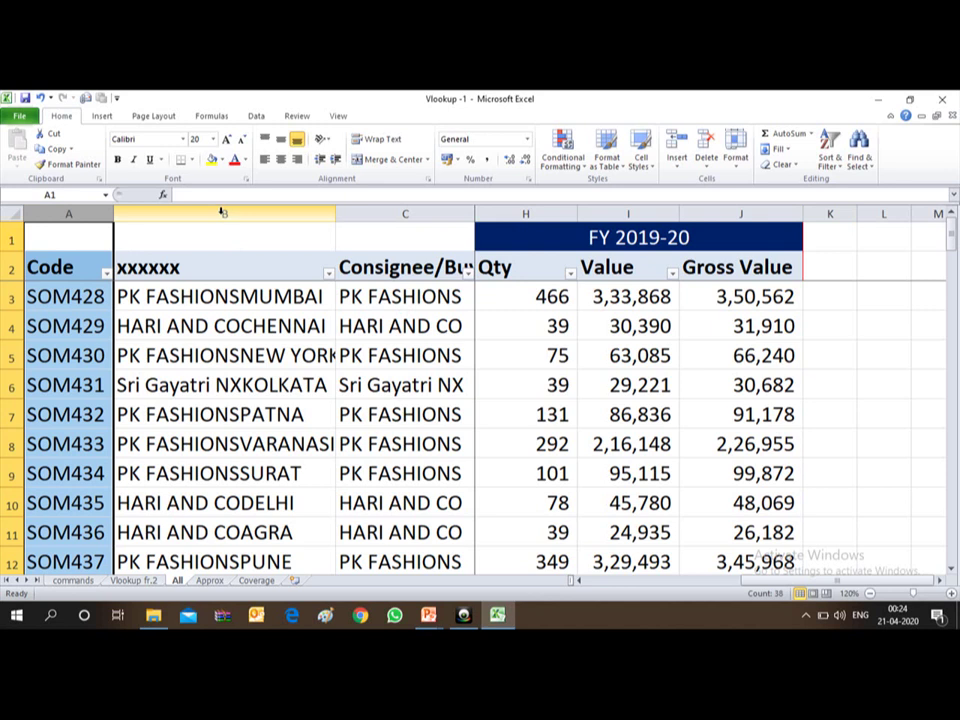
{"action": "left_click", "coordinate": [365, 299]}
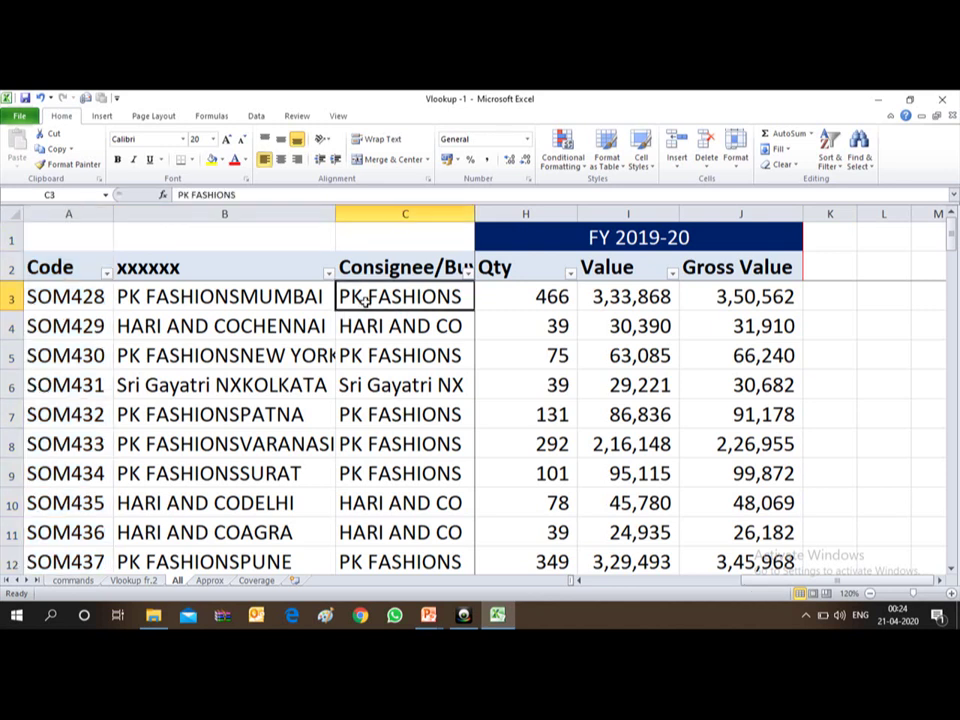
{"action": "key", "text": "ctrl+z"}
{"action": "key", "text": "Left"}
{"action": "key", "text": "Right"}
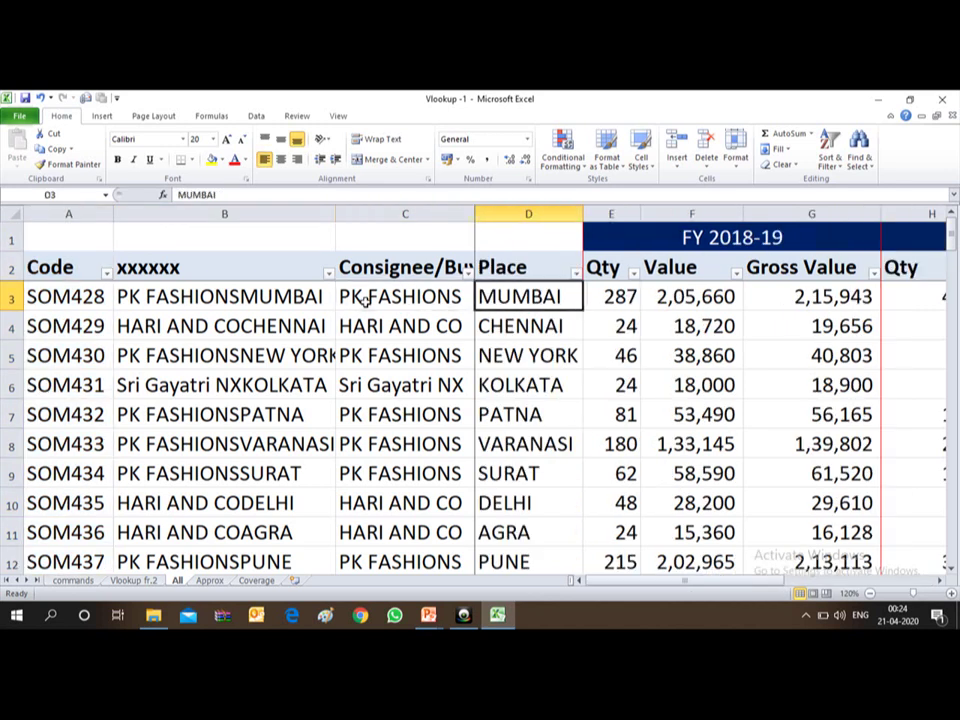
{"action": "key", "text": "Left"}
{"action": "key", "text": "Left"}
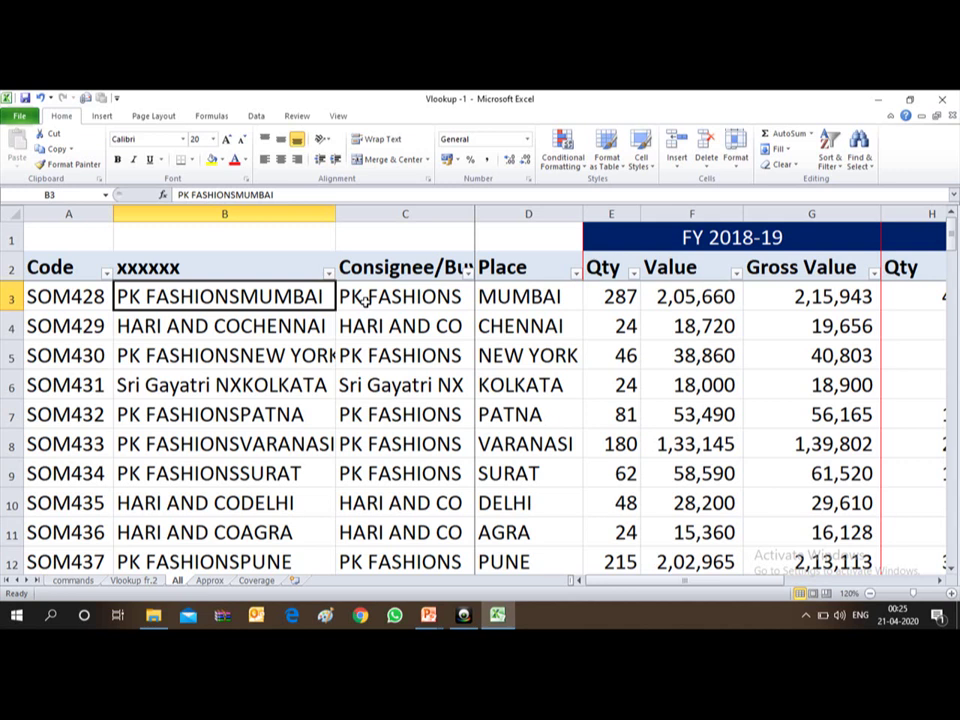
{"action": "key", "text": "Right"}
{"action": "key", "text": "Right"}
{"action": "key", "text": "Right"}
{"action": "key", "text": "Right"}
{"action": "key", "text": "Right"}
{"action": "key", "text": "Right"}
{"action": "key", "text": "Right"}
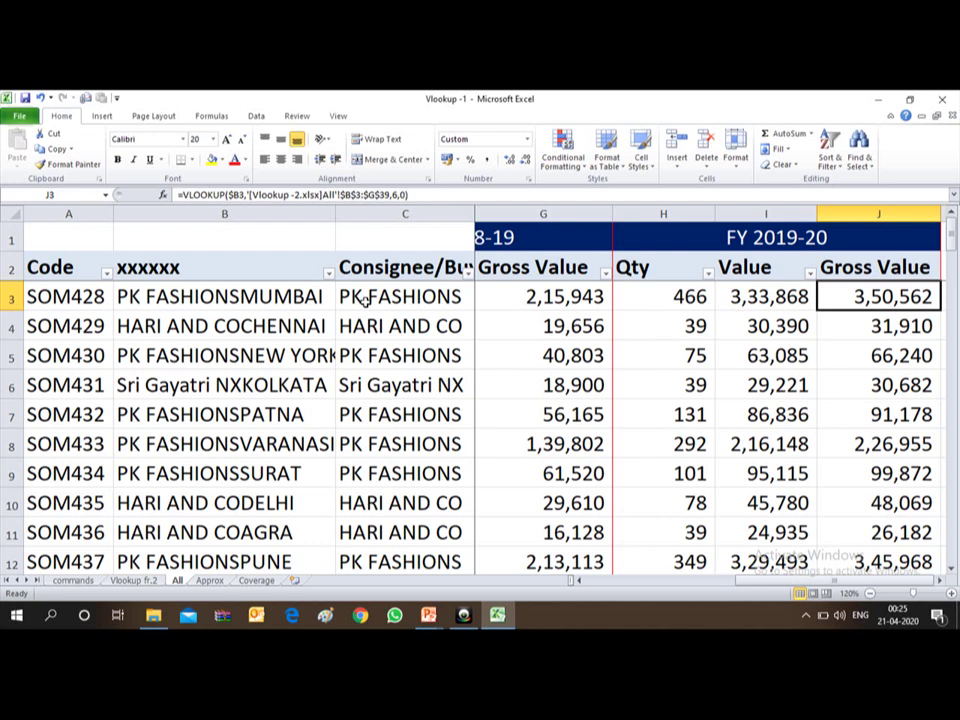
Review the Qty and Value formulas in H3 and I3, then bring Vlookup -2 forward
{"action": "key", "text": "alt+Tab"}
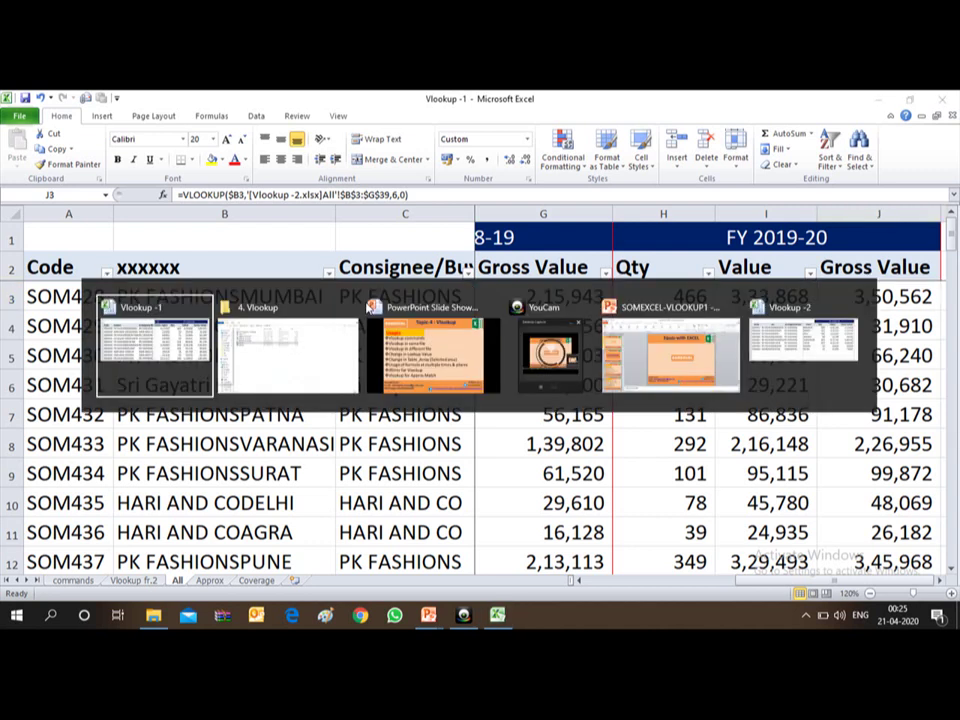
{"action": "key", "text": "shift+Tab"}
{"action": "key", "text": "Escape"}
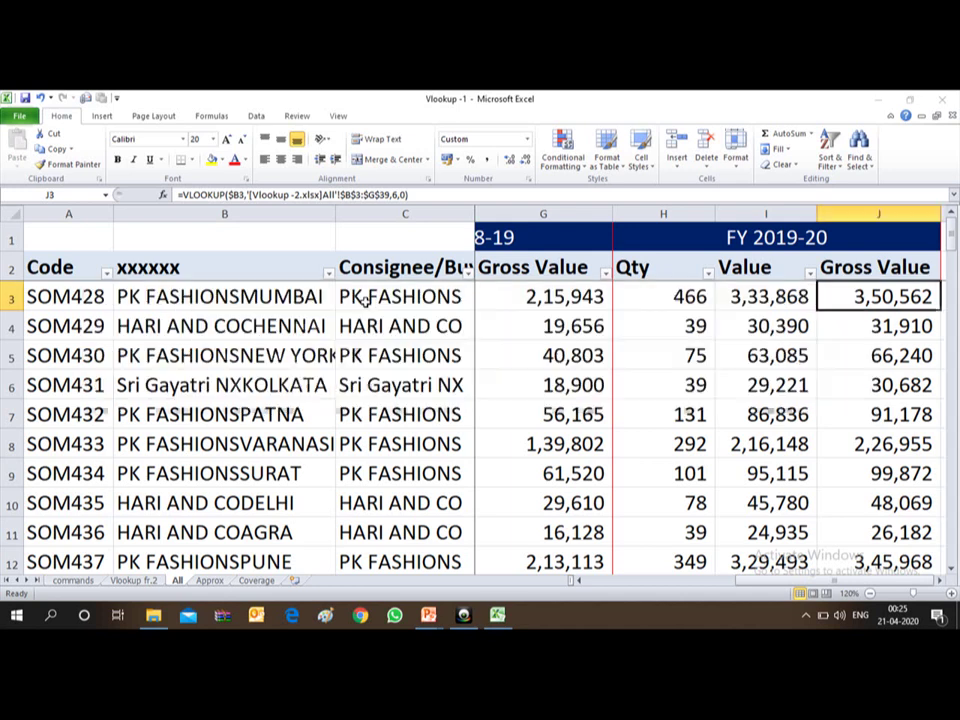
{"action": "key", "text": "Left"}
{"action": "key", "text": "Left"}
{"action": "key", "text": "Left"}
{"action": "key", "text": "Right"}
{"action": "key", "text": "Right"}
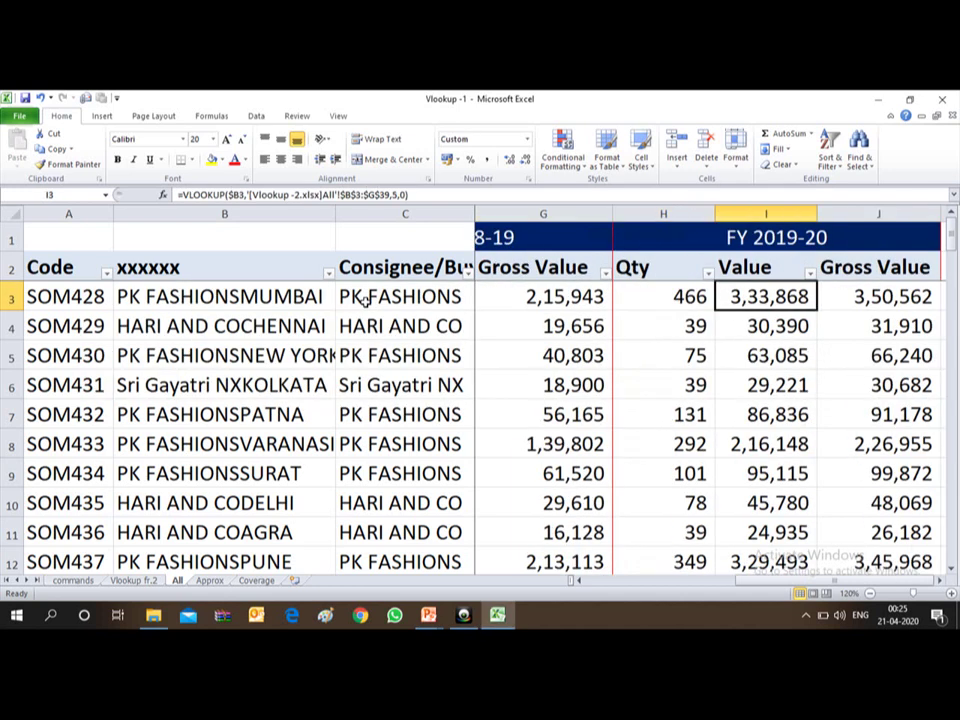
{"action": "key", "text": "Right"}
{"action": "key", "text": "Right"}
{"action": "key", "text": "Left"}
{"action": "key", "text": "Left"}
{"action": "key", "text": "Left"}
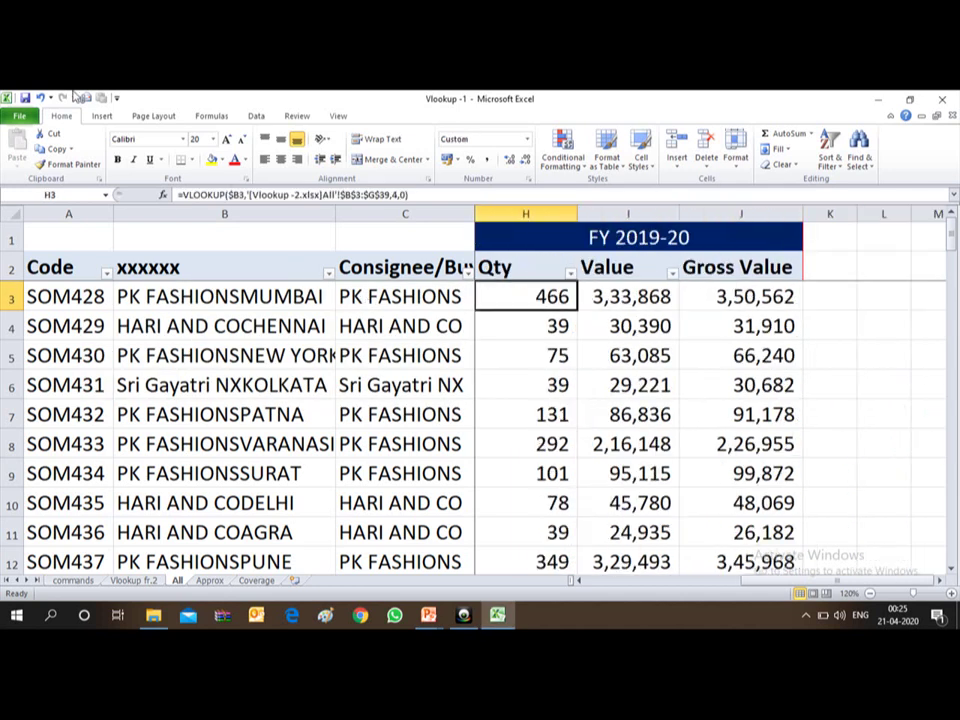
{"action": "key", "text": "Right"}
{"action": "key", "text": "Right"}
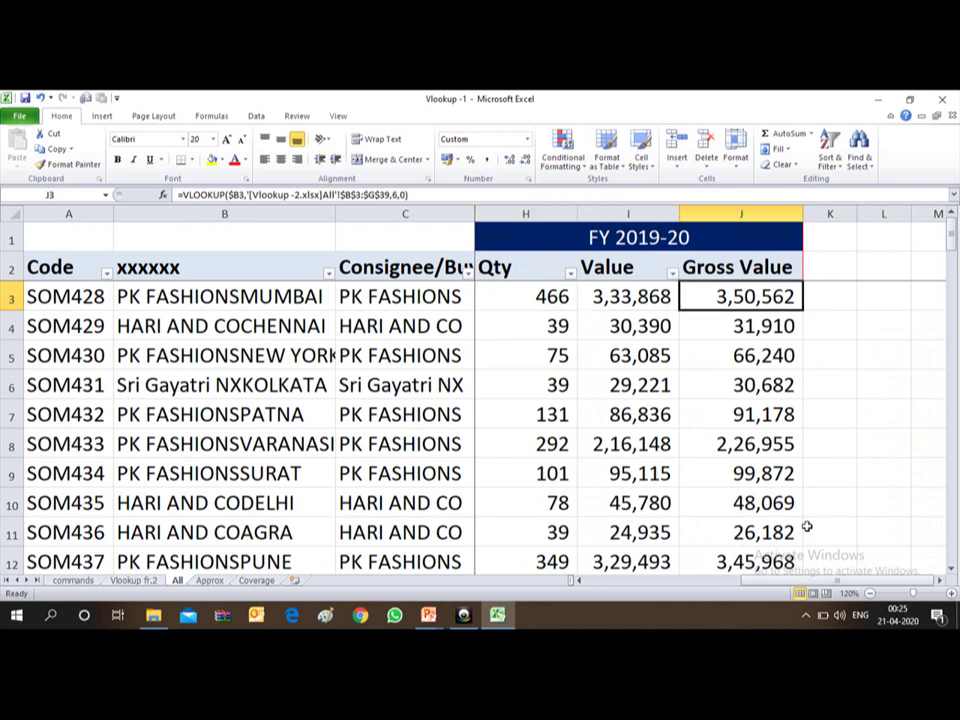
{"action": "key", "text": "alt+Tab"}
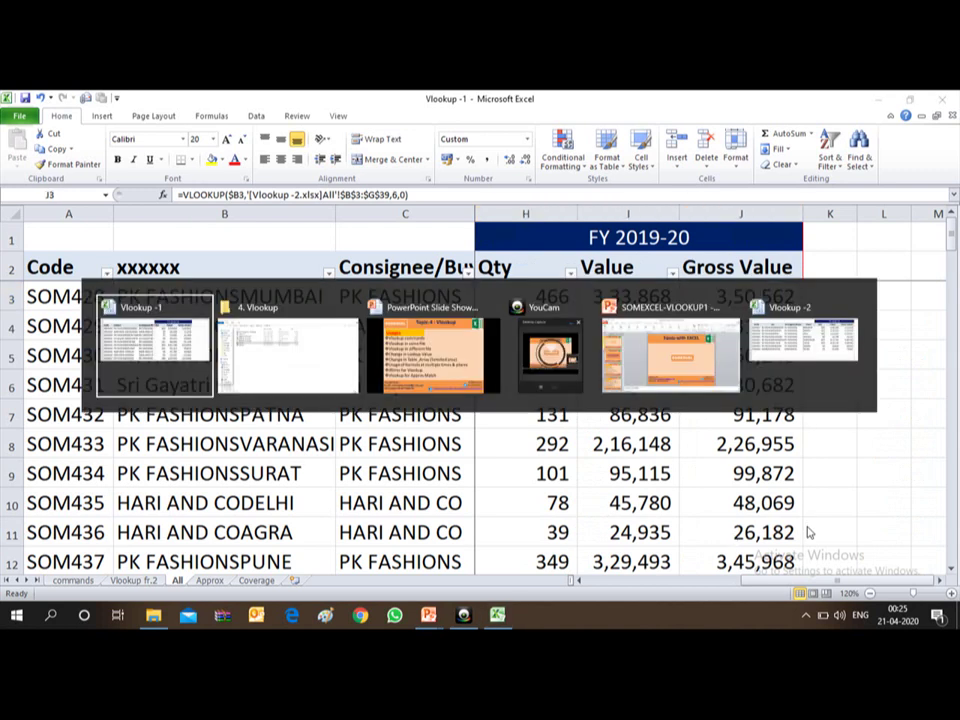
{"action": "key", "text": "alt+shift+Tab"}
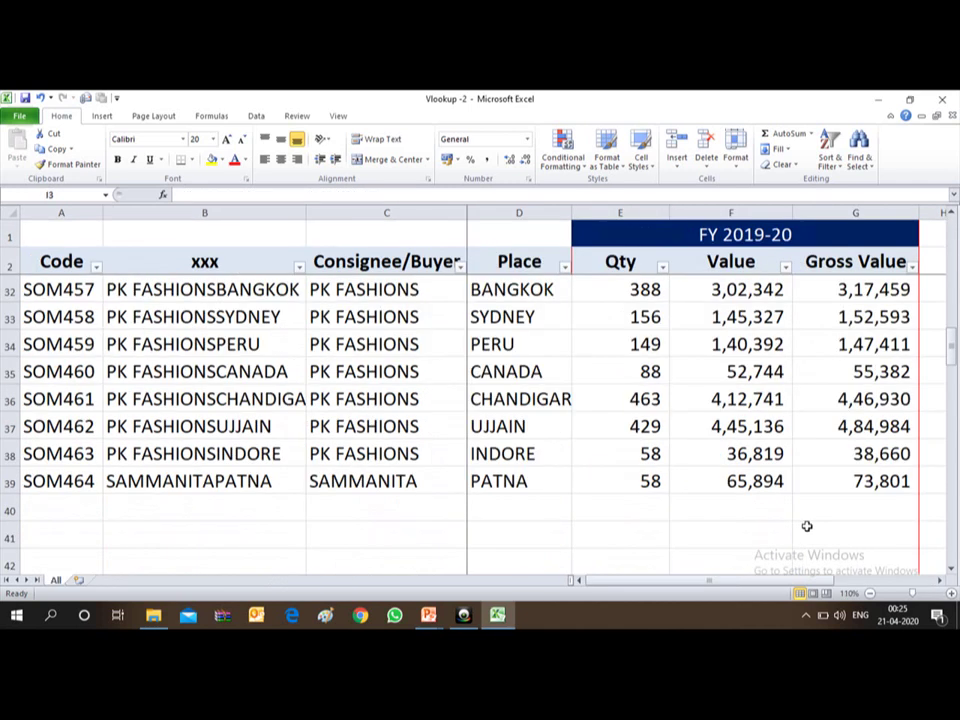
Insert a blank column before Qty (column E) in Vlookup -2's source table
{"action": "left_click", "coordinate": [611, 212]}
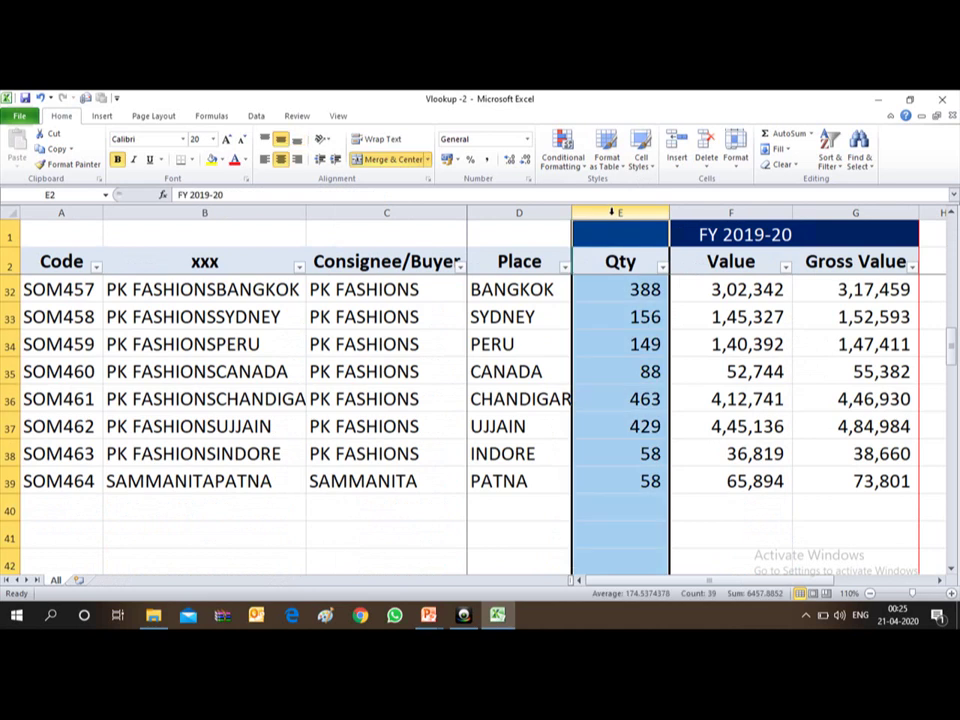
{"action": "key", "text": "ctrl+shift+equal"}
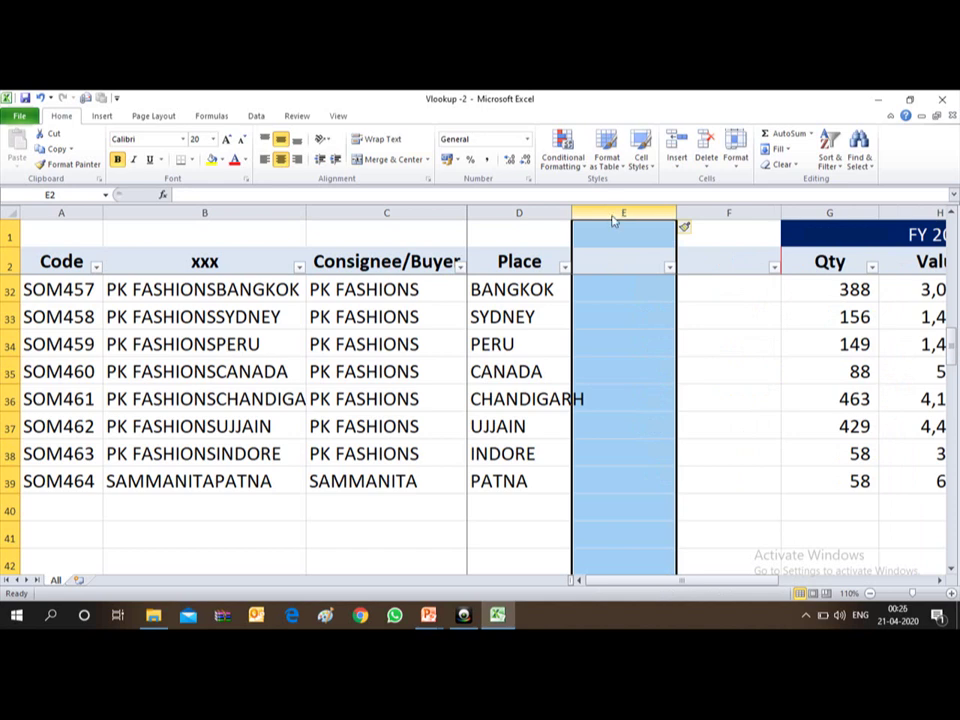
{"action": "key", "text": "alt+Tab"}
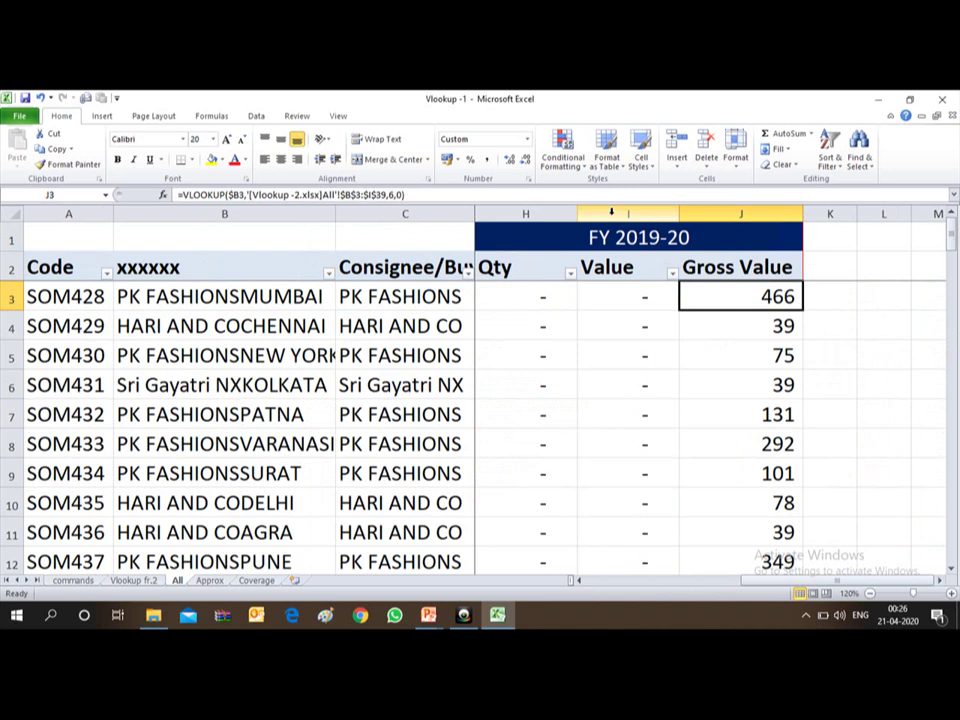
Compare the H3 Qty and I3 Value lookup formulas, which now show dashes
{"action": "key", "text": "Left"}
{"action": "key", "text": "Left"}
{"action": "key", "text": "Up"}
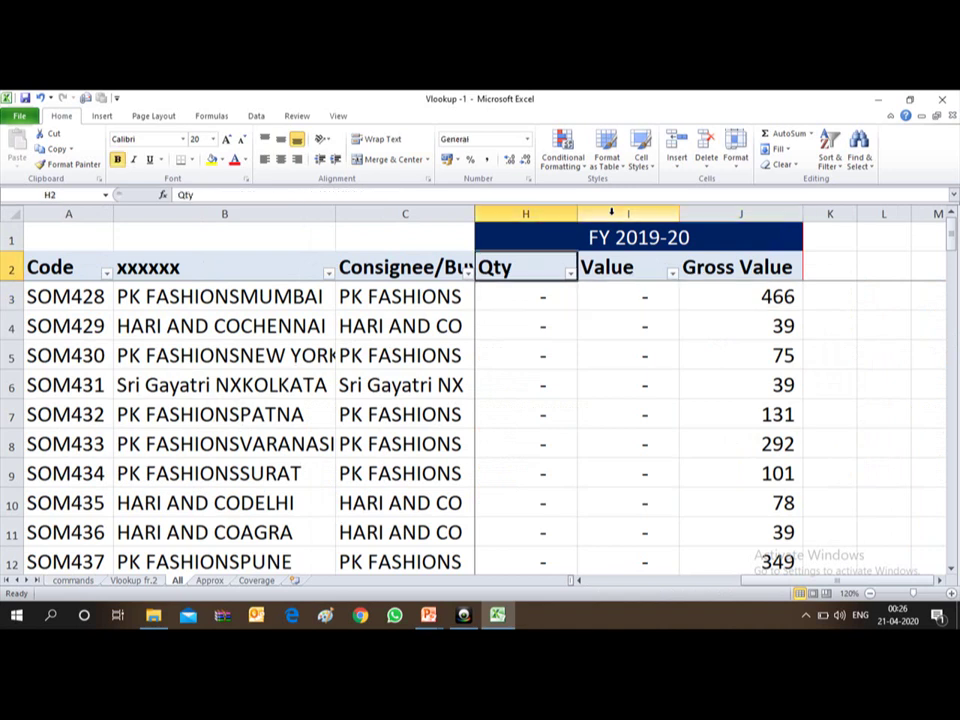
{"action": "key", "text": "Down"}
{"action": "key", "text": "Right"}
{"action": "key", "text": "Left"}
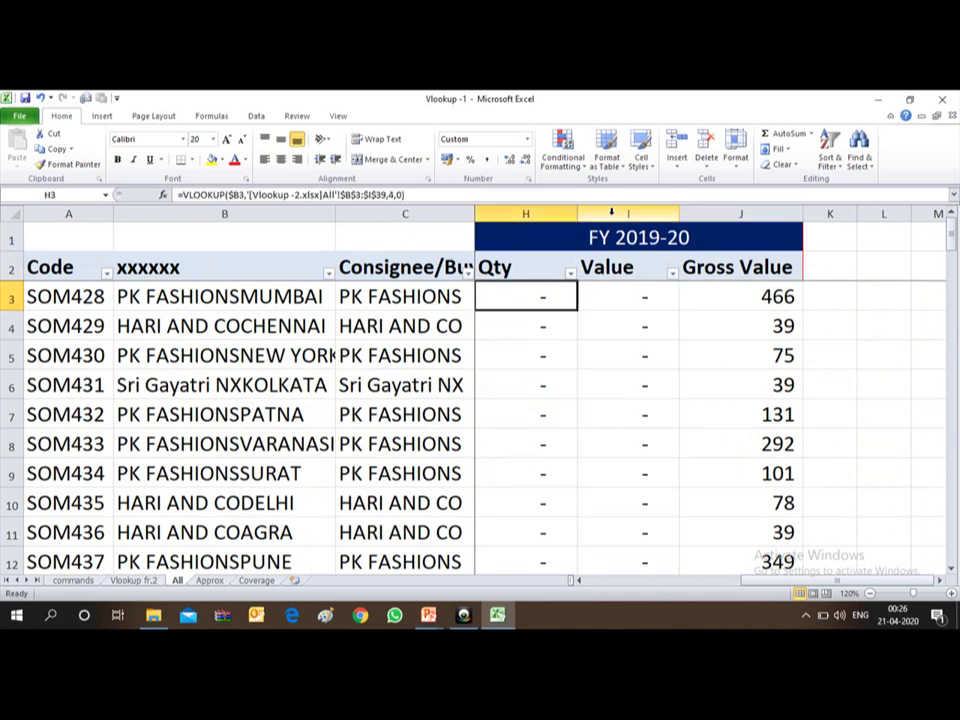
{"action": "key", "text": "Right"}
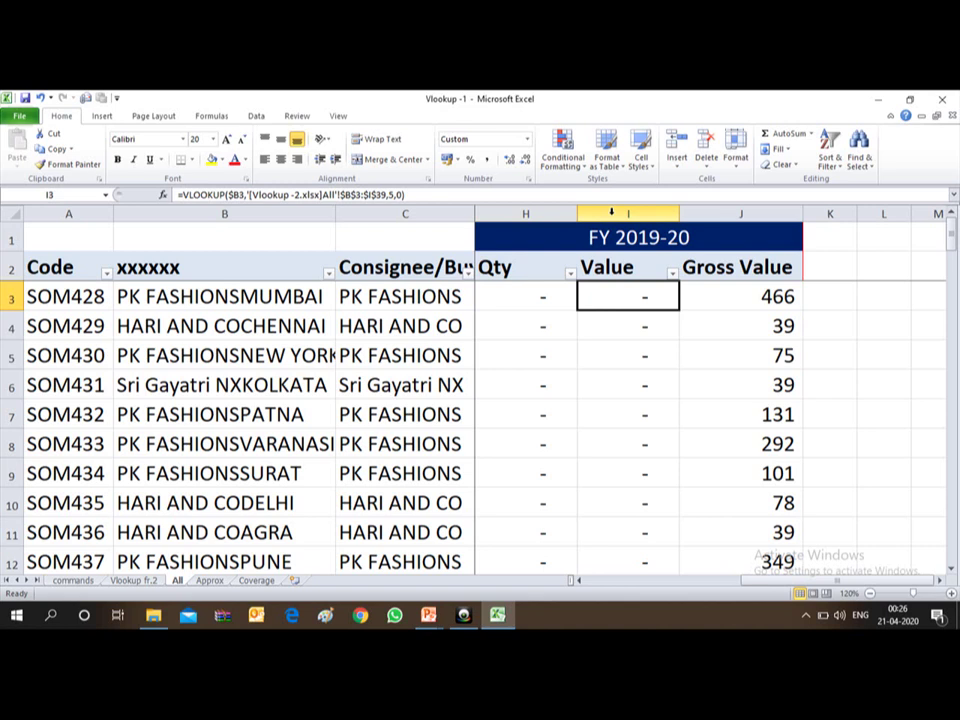
{"action": "key", "text": "Left"}
Inspect the blank column inserted into Vlookup -2's source table
{"action": "key", "text": "alt+Tab"}
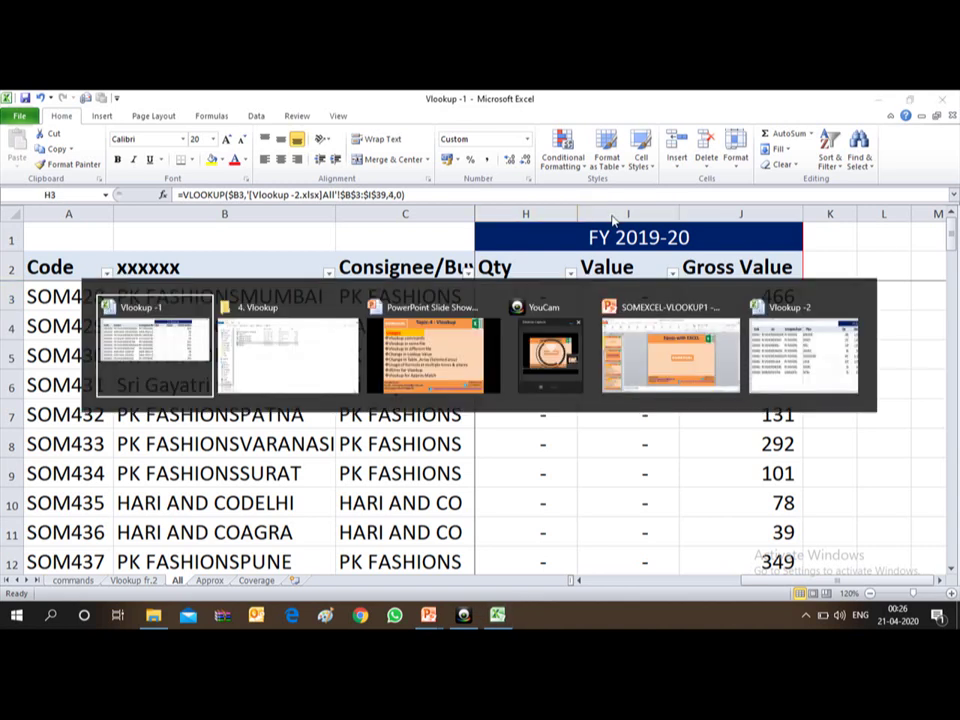
{"action": "key", "text": "Tab"}
{"action": "key", "text": "Tab"}
{"action": "key", "text": "Tab"}
{"action": "left_click", "coordinate": [683, 226]}
{"action": "key", "text": "Down"}
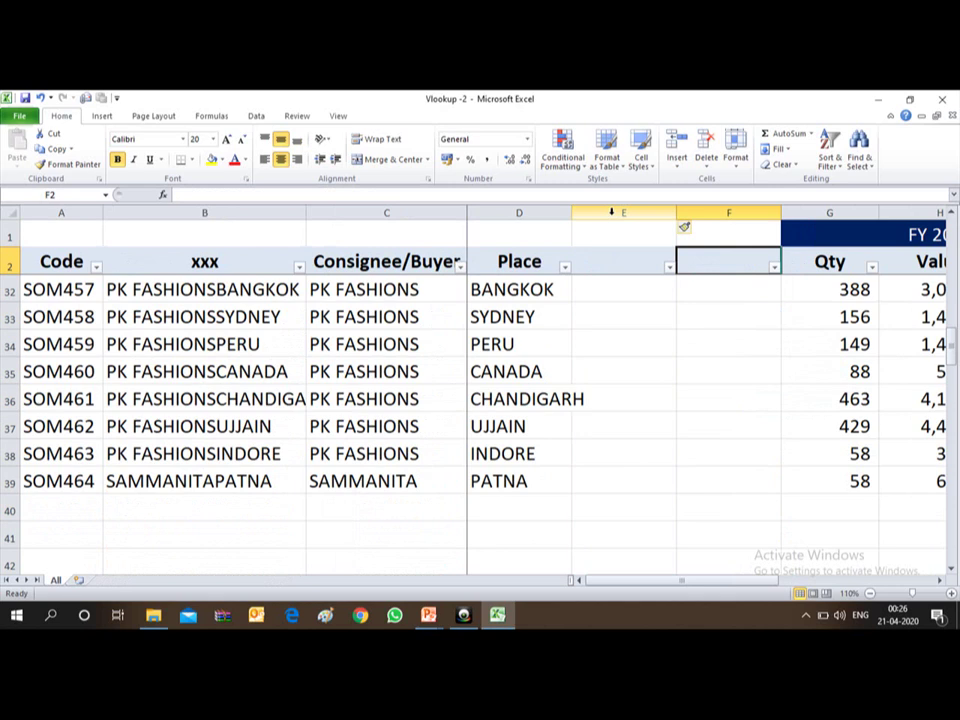
{"action": "key", "text": "Down"}
{"action": "key", "text": "Left"}
{"action": "key", "text": "Down"}
Back in Vlookup -1, check the H3 Qty formula and the results below it
{"action": "key", "text": "alt+Tab"}
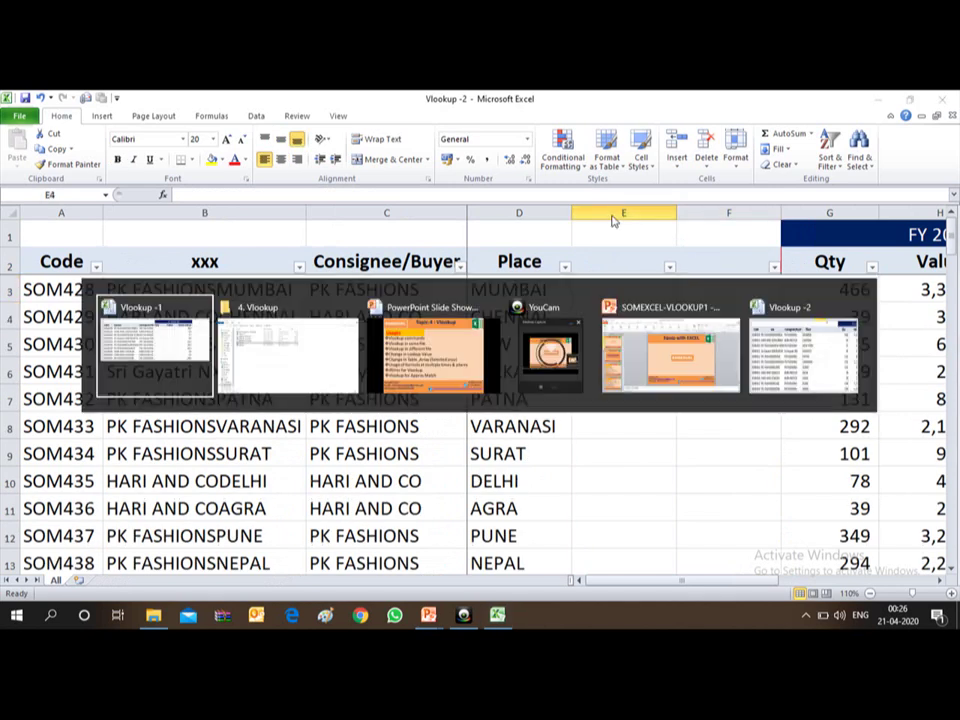
{"action": "key", "text": "Up"}
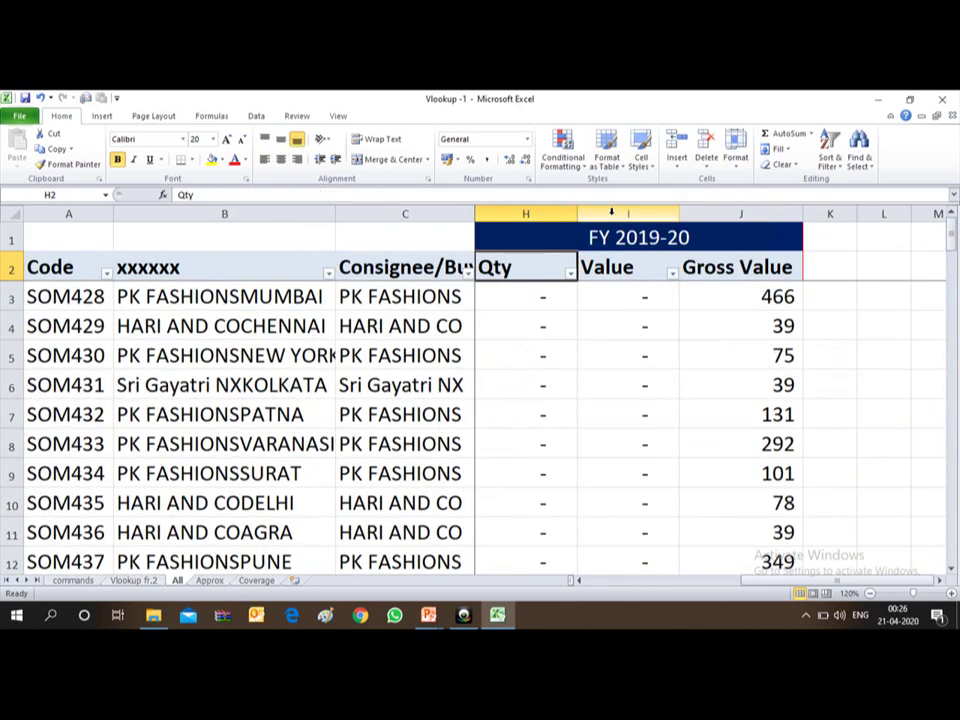
{"action": "key", "text": "Down"}
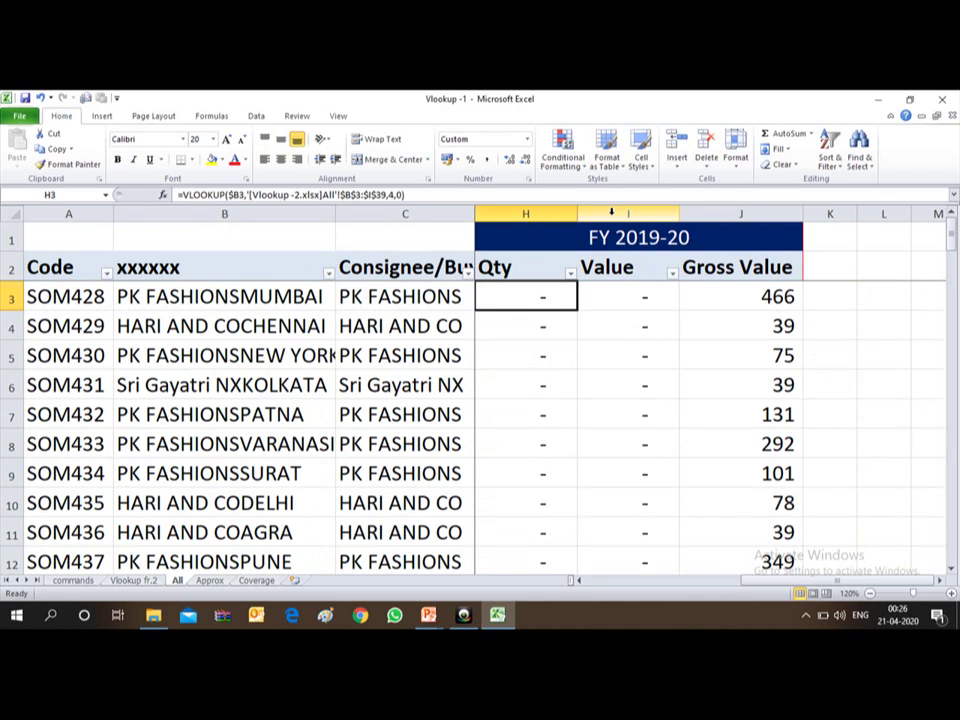
{"action": "key", "text": "Down"}
{"action": "key", "text": "Down"}
{"action": "key", "text": "Down"}
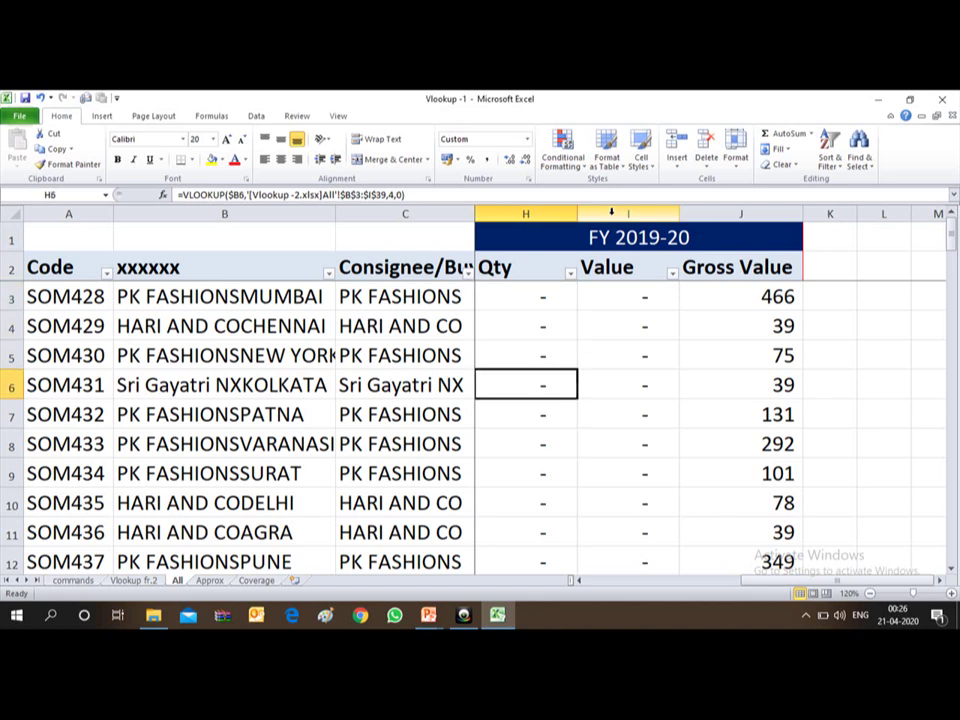
{"action": "key", "text": "Up"}
{"action": "key", "text": "Up"}
{"action": "key", "text": "Up"}
{"action": "key", "text": "Up"}
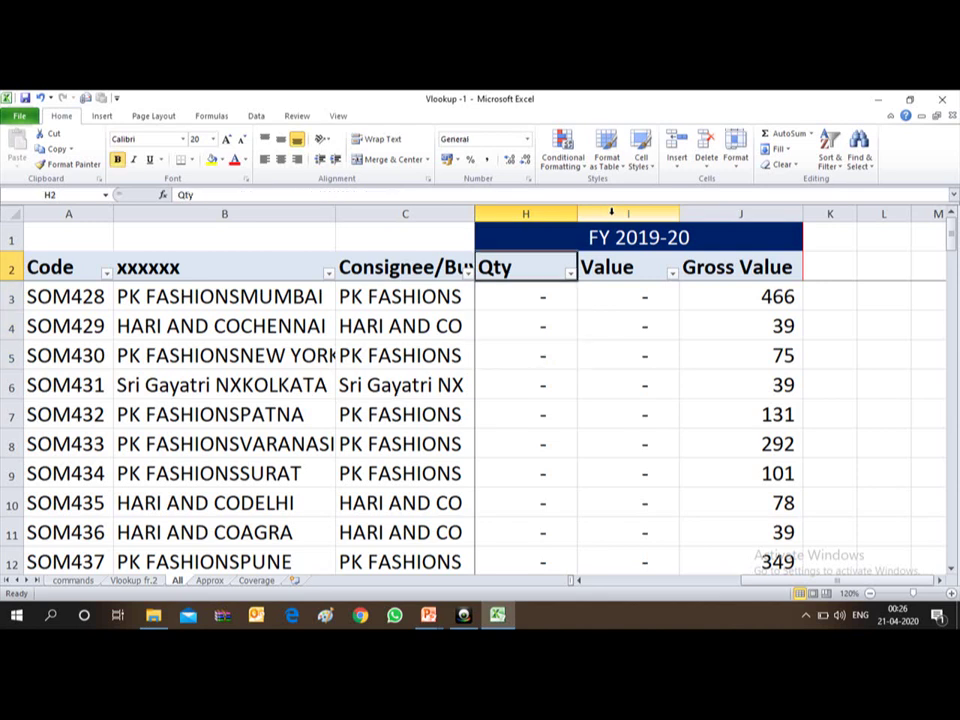
{"action": "key", "text": "Down"}
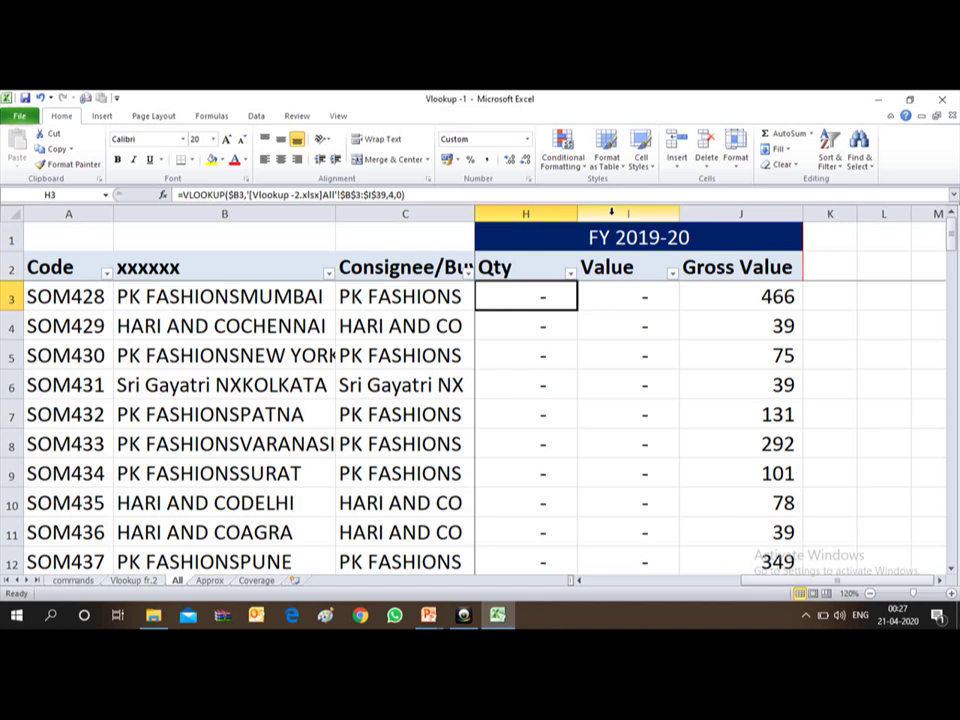
{"action": "key", "text": "alt+Tab"}
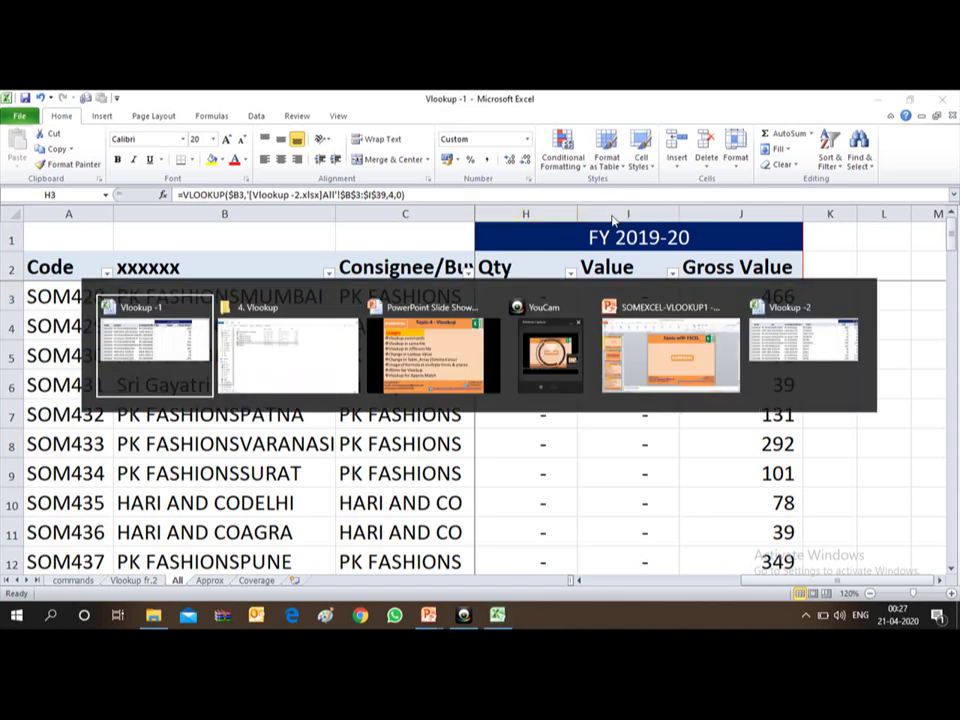
Delete Vlookup -2's blank column E so Vlookup -1 shows Qty 466 and Value 3,33,868
{"action": "key", "text": "alt+shift+Tab"}
{"action": "left_click", "coordinate": [613, 218]}
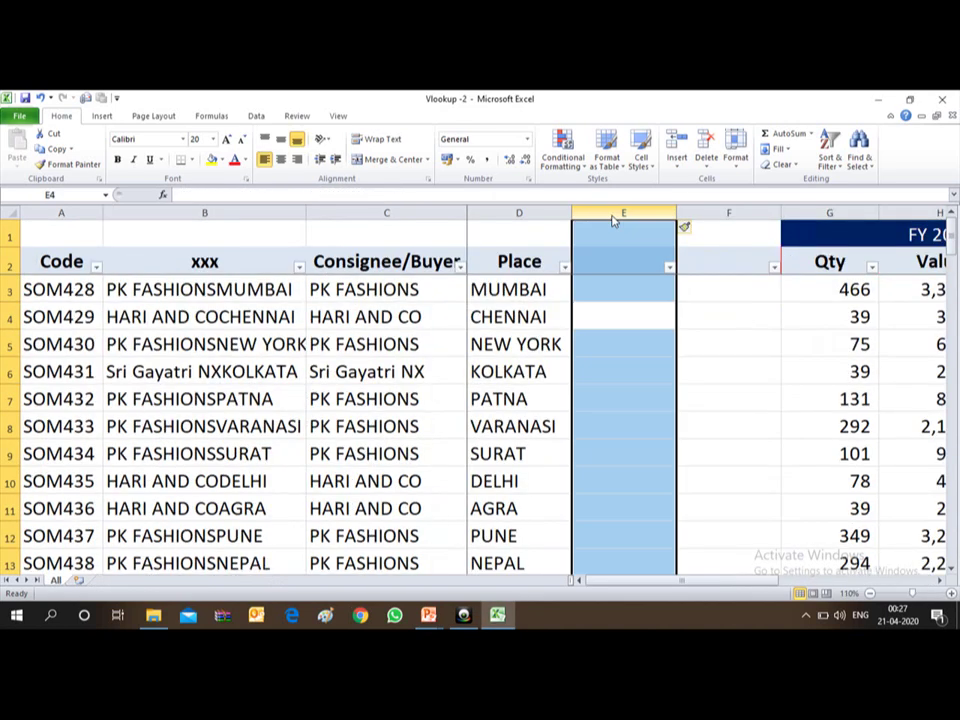
{"action": "key", "text": "ctrl+minus"}
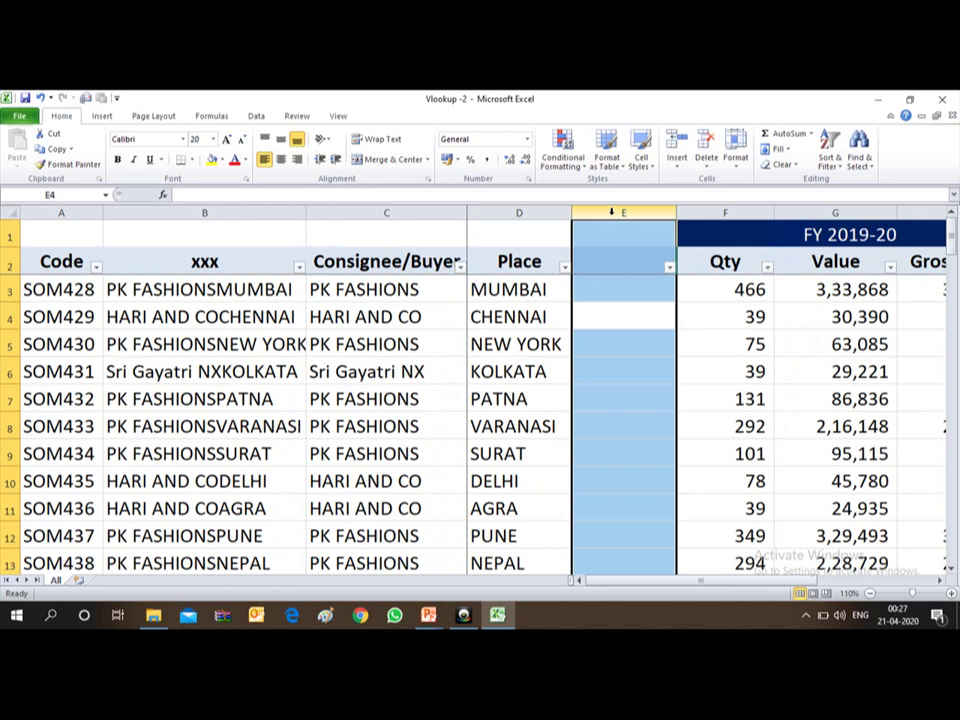
{"action": "key", "text": "ctrl+minus"}
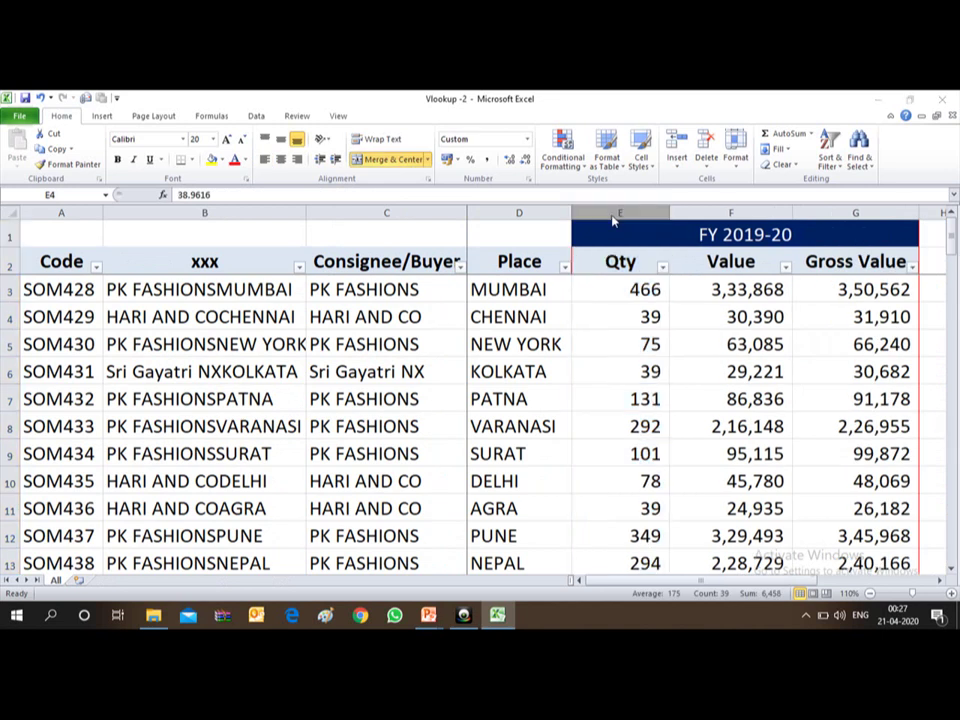
{"action": "key", "text": "alt+Tab"}
Check the Qty and Value lookup formulas in rows 3–4 and select H3:J39
{"action": "key", "text": "Down"}
{"action": "key", "text": "Down"}
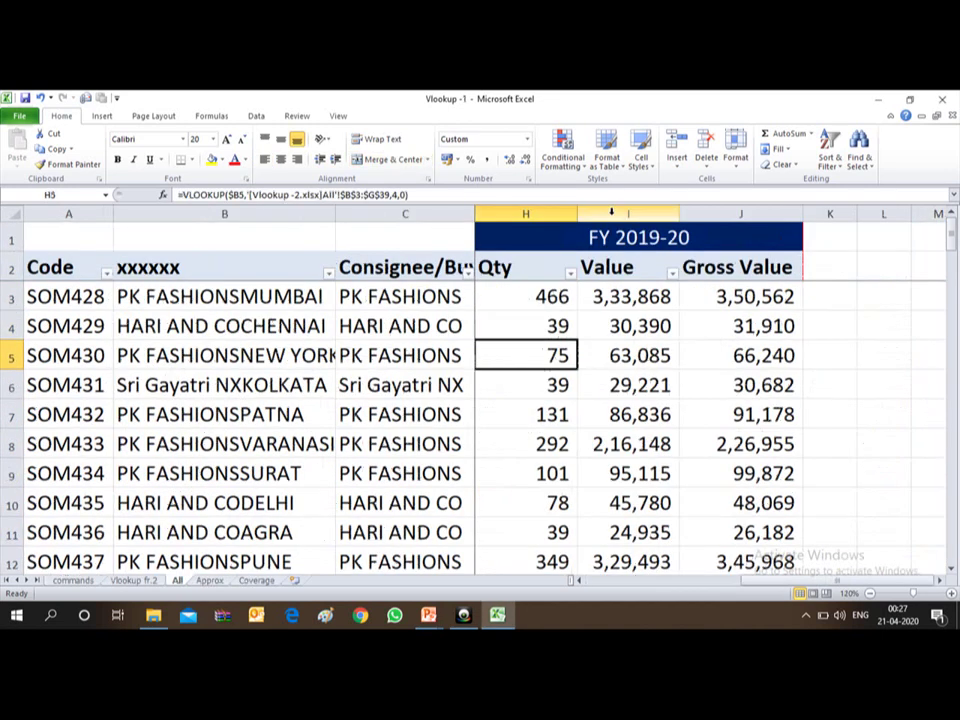
{"action": "key", "text": "Up"}
{"action": "key", "text": "Up"}
{"action": "key", "text": "Up"}
{"action": "key", "text": "Down"}
{"action": "key", "text": "Down"}
{"action": "key", "text": "Down"}
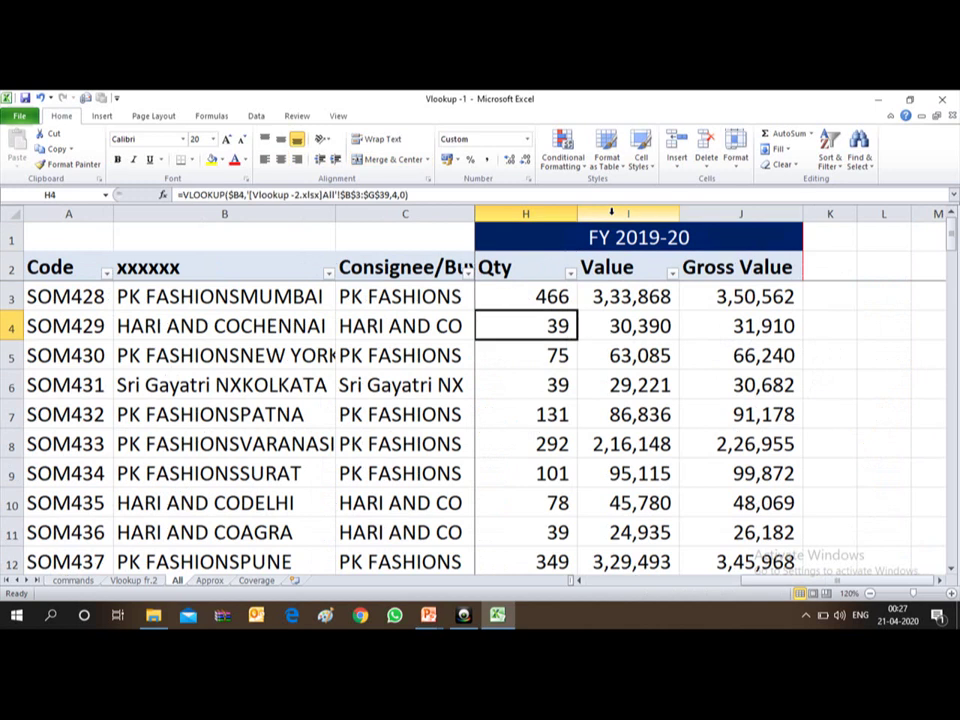
{"action": "key", "text": "Right"}
{"action": "key", "text": "Right"}
{"action": "key", "text": "Left"}
{"action": "key", "text": "Left"}
{"action": "key", "text": "Up"}
{"action": "key", "text": "Up"}
{"action": "key", "text": "Up"}
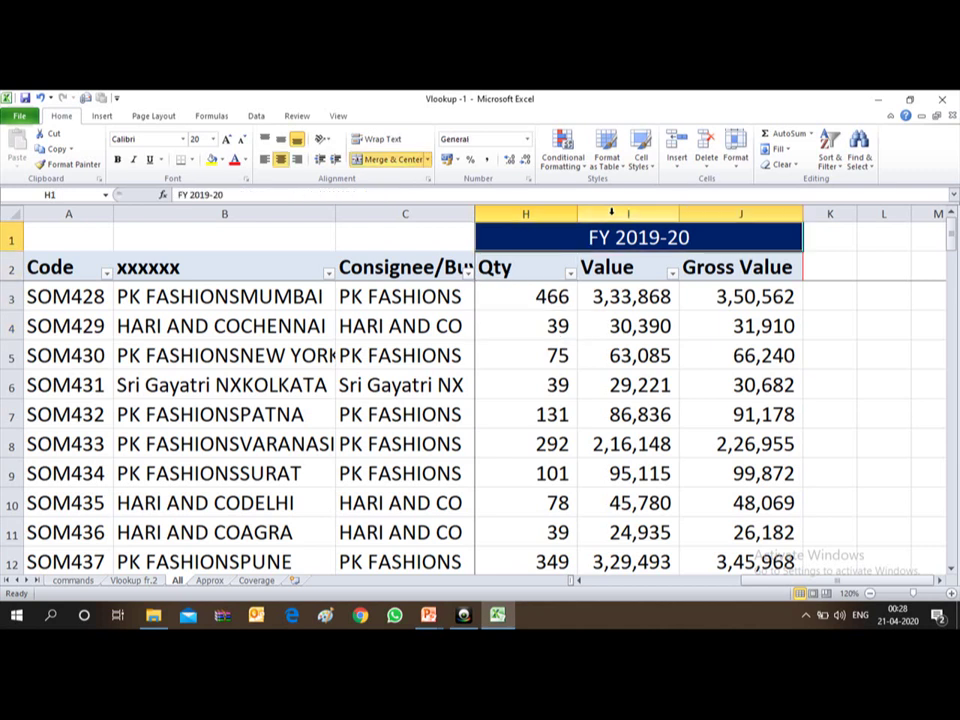
{"action": "key", "text": "Down"}
{"action": "key", "text": "Down"}
{"action": "key", "text": "Right"}
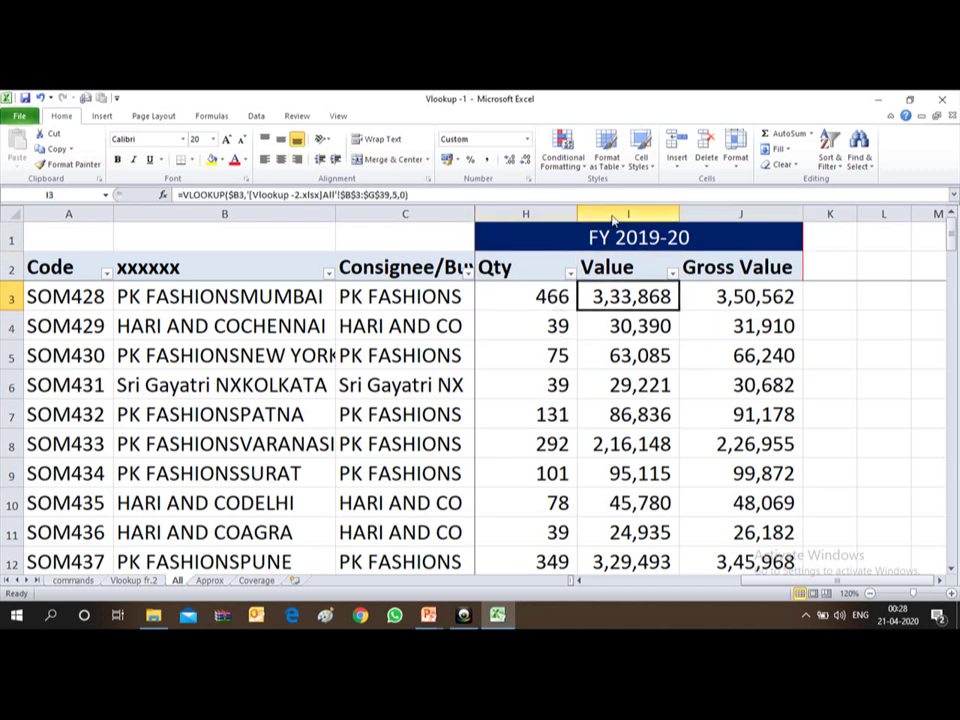
{"action": "key", "text": "Left"}
{"action": "key", "text": "shift+Right"}
{"action": "key", "text": "shift+Right"}
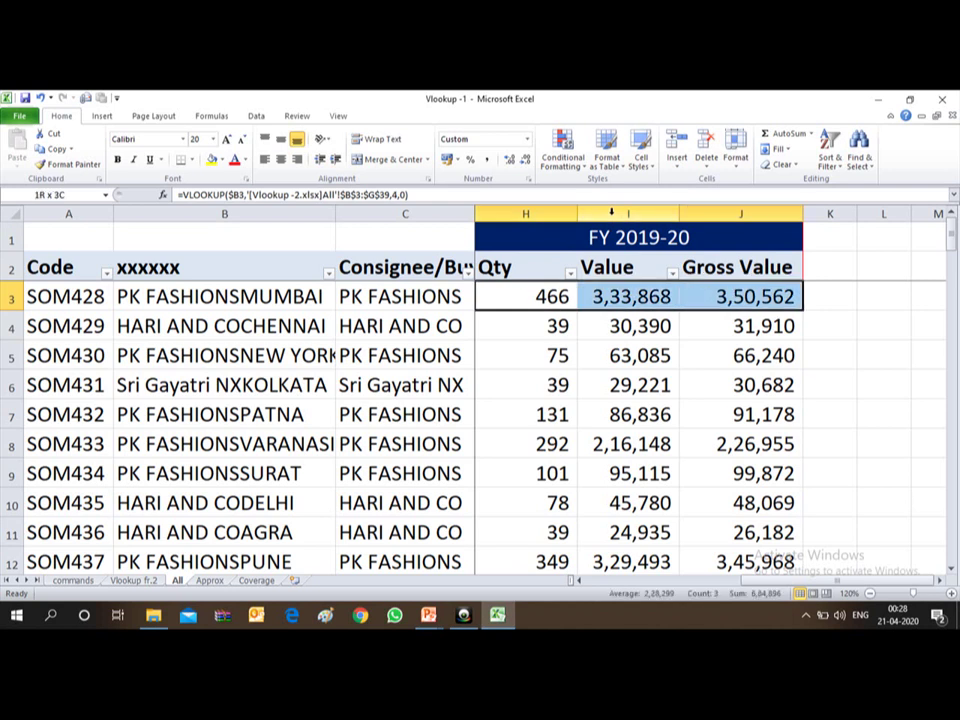
{"action": "key", "text": "ctrl+shift+Down"}
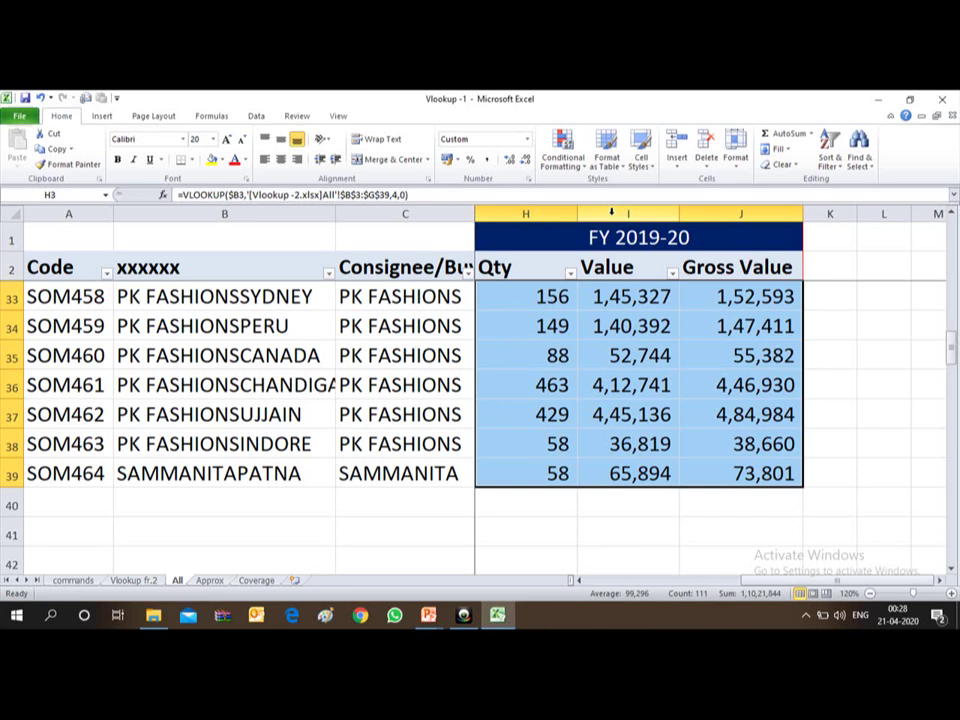
Review more Qty, Value and Gross Value formulas in rows 4–8
{"action": "key", "text": "Down"}
{"action": "key", "text": "Down"}
{"action": "key", "text": "Down"}
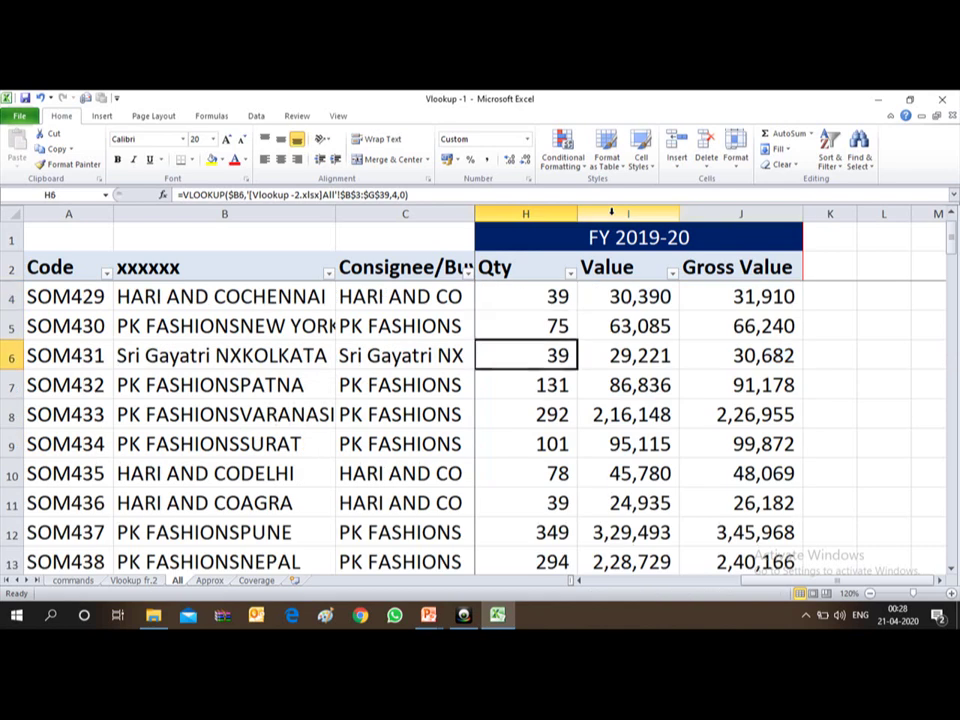
{"action": "key", "text": "Down"}
{"action": "key", "text": "Up"}
{"action": "key", "text": "Up"}
{"action": "key", "text": "Up"}
{"action": "key", "text": "Right"}
{"action": "key", "text": "Right"}
{"action": "key", "text": "Down"}
{"action": "key", "text": "Down"}
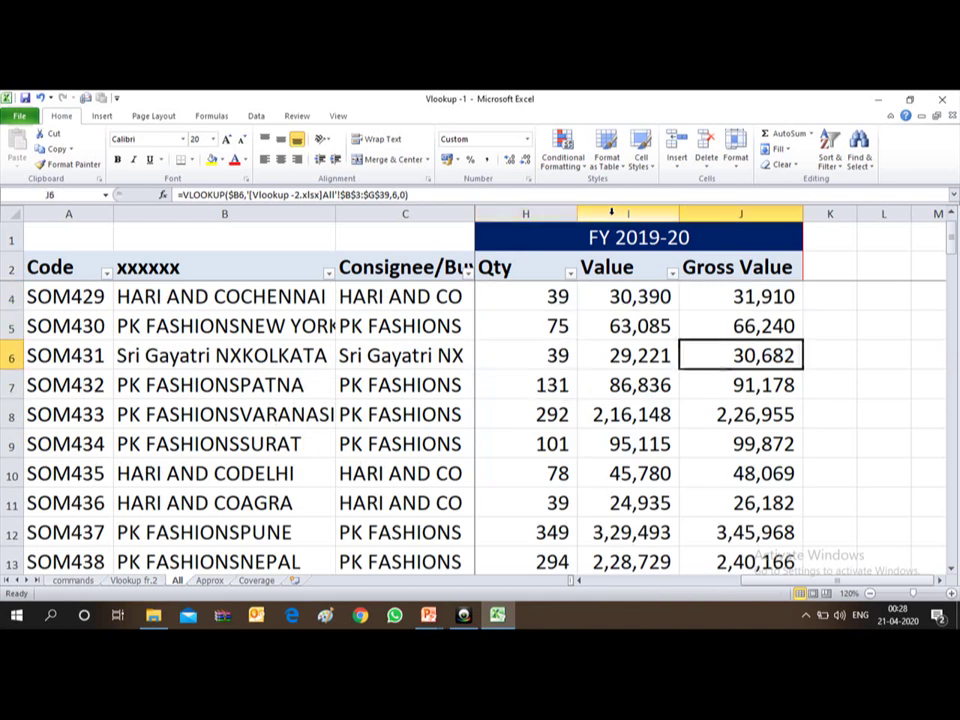
{"action": "key", "text": "Down"}
{"action": "key", "text": "Down"}
{"action": "key", "text": "Left"}
{"action": "key", "text": "Left"}
{"action": "key", "text": "Up"}
{"action": "key", "text": "Up"}
{"action": "key", "text": "Up"}
{"action": "key", "text": "Right"}
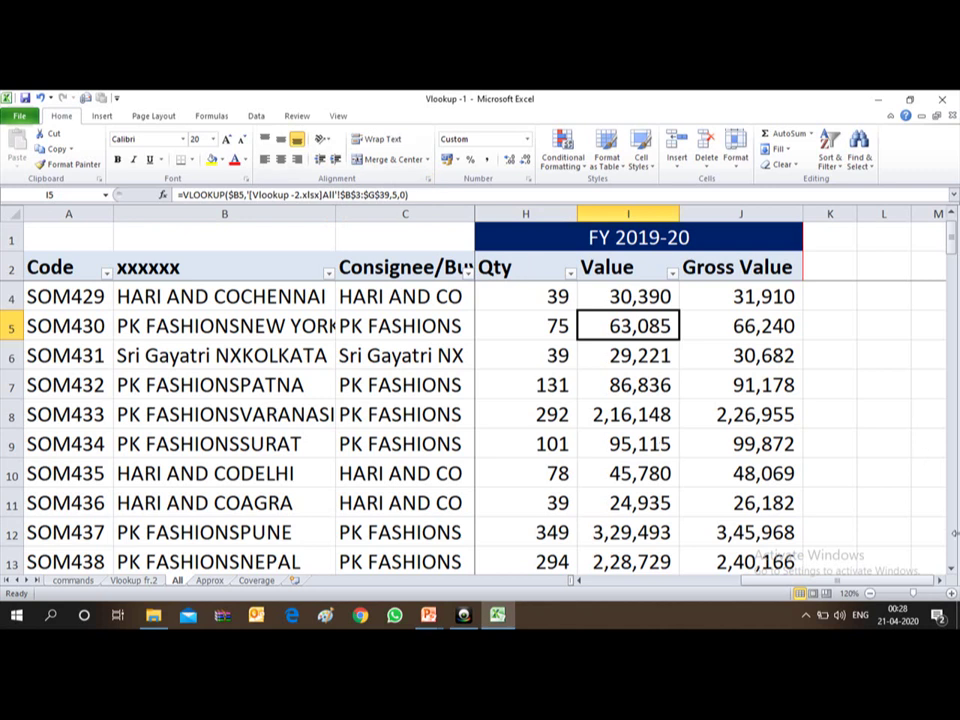
{"action": "key", "text": "Left"}
{"action": "key", "text": "Up"}
{"action": "key", "text": "Up"}
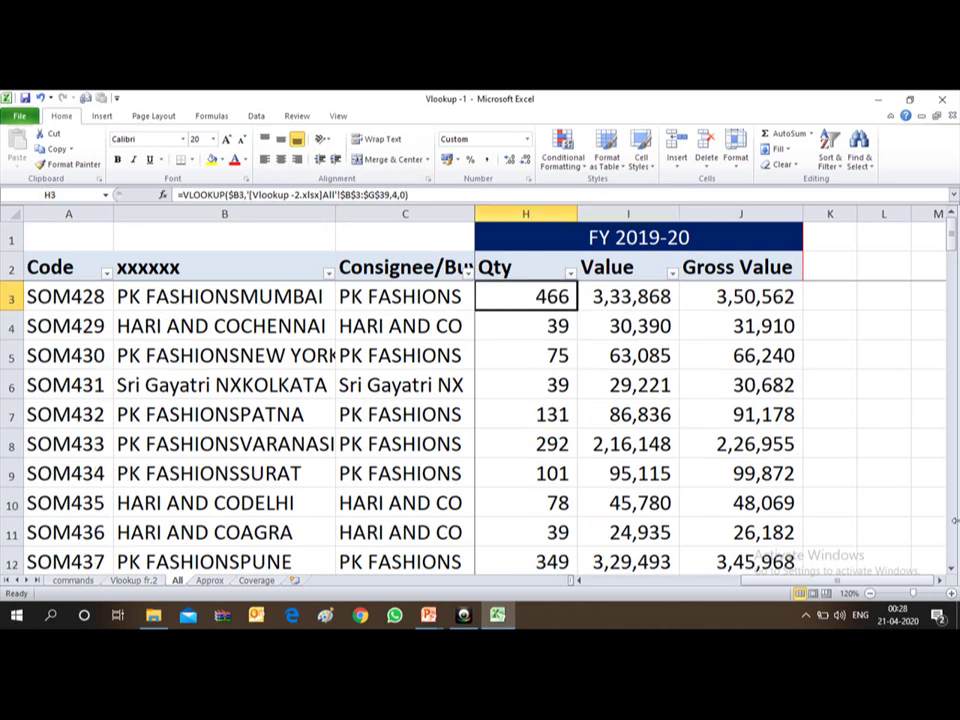
{"action": "key", "text": "Up"}
{"action": "key", "text": "Down"}
{"action": "key", "text": "Down"}
{"action": "key", "text": "Up"}
Copy the Qty, Value and Gross Value results in H3:J39
{"action": "key", "text": "shift+Right"}
{"action": "key", "text": "shift+Right"}
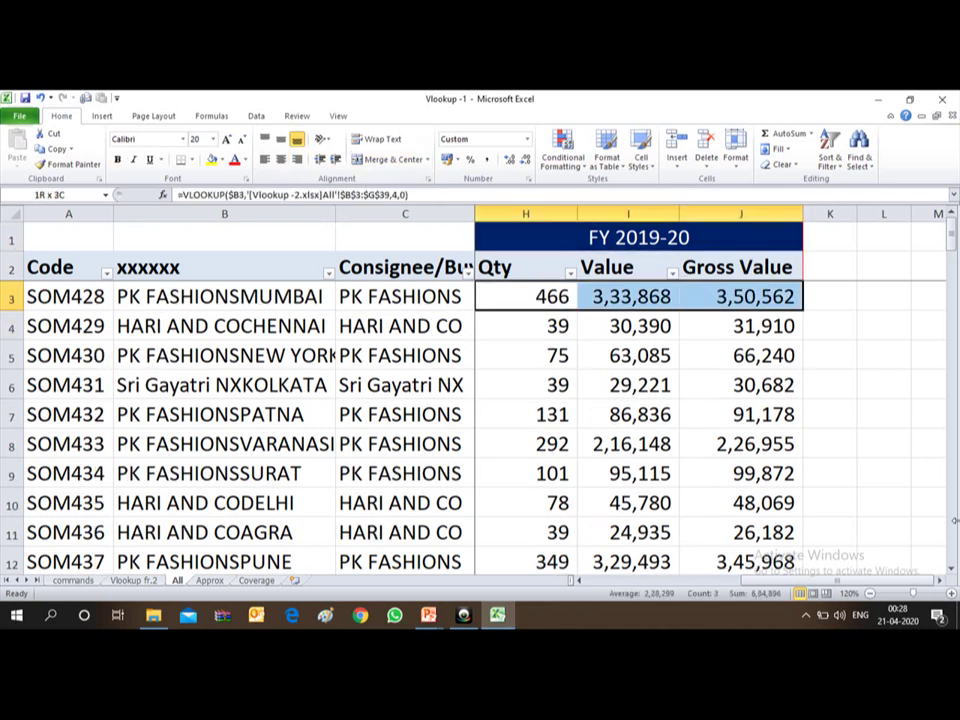
{"action": "key", "text": "ctrl+shift+Down"}
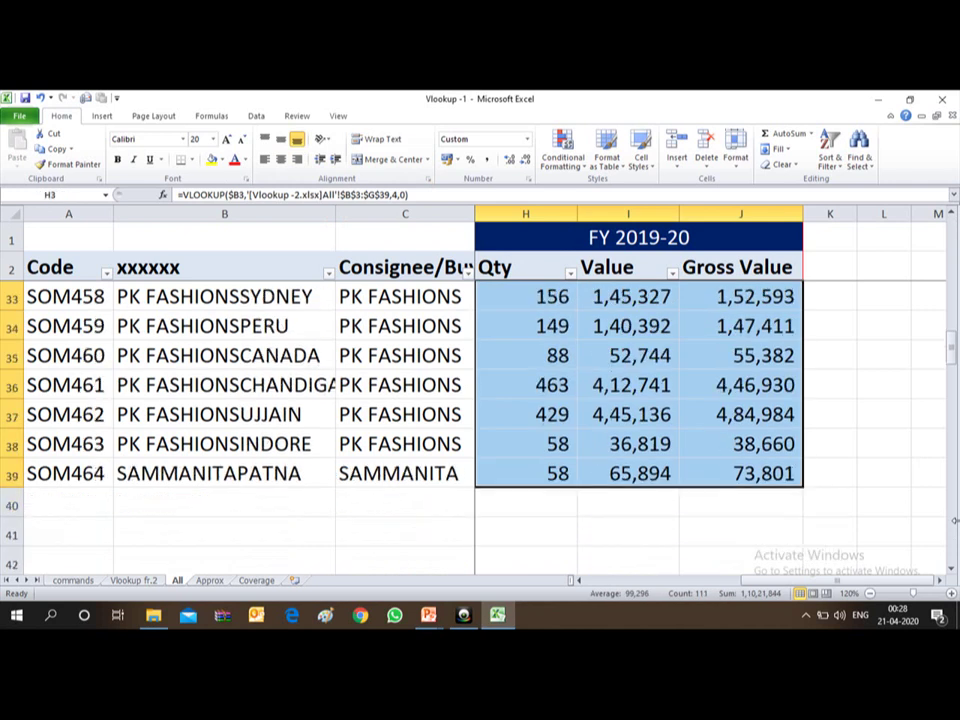
{"action": "key", "text": "ctrl+c"}
{"action": "key", "text": "ctrl+alt+v"}
{"action": "key", "text": "v"}
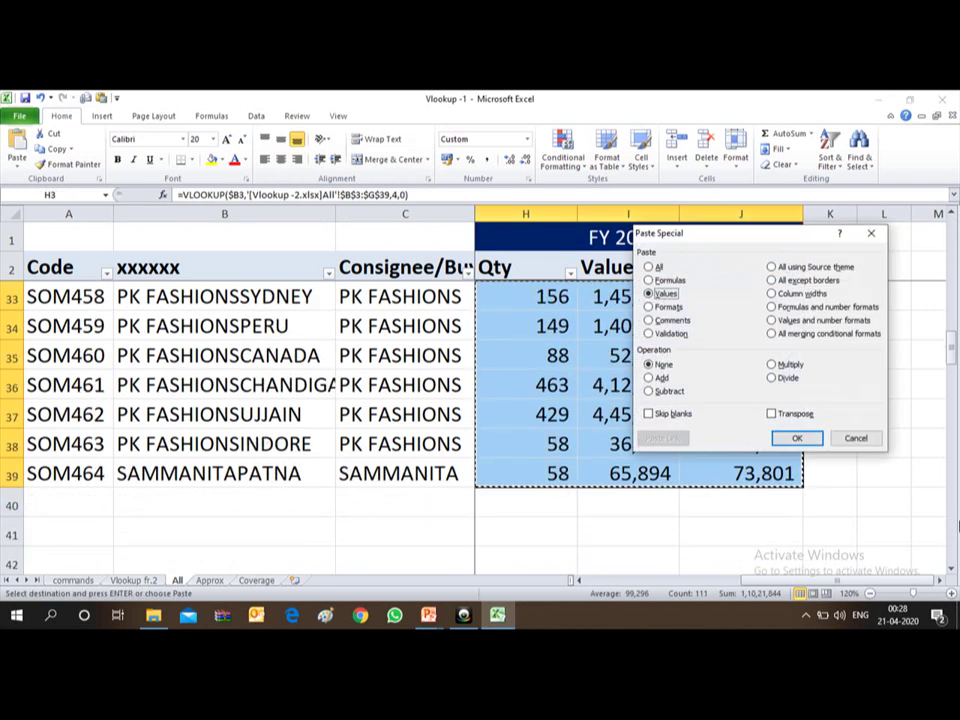
{"action": "key", "text": "Return"}
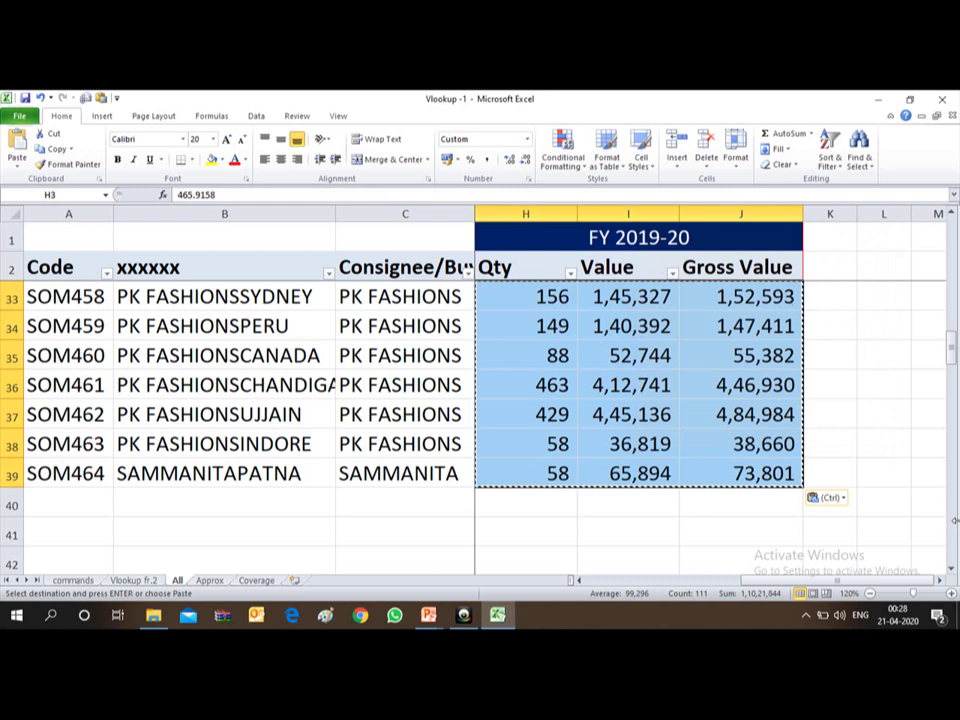
{"action": "key", "text": "Down"}
{"action": "key", "text": "Down"}
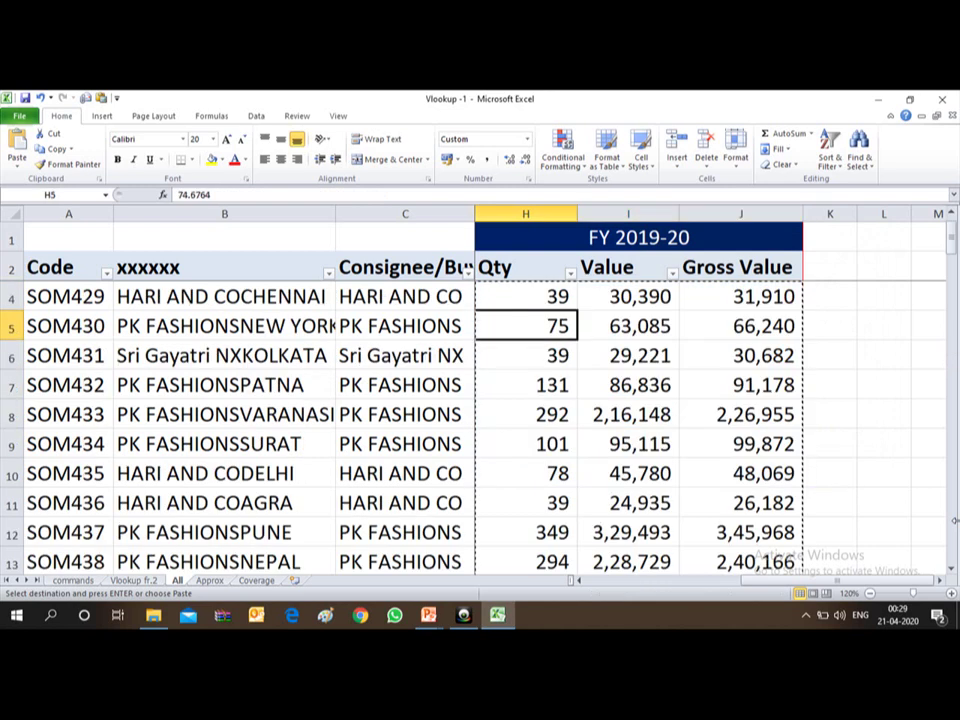
{"action": "key", "text": "Down"}
{"action": "key", "text": "Down"}
{"action": "key", "text": "Right"}
{"action": "key", "text": "Right"}
{"action": "key", "text": "Left"}
{"action": "key", "text": "Left"}
{"action": "key", "text": "Down"}
{"action": "key", "text": "Down"}
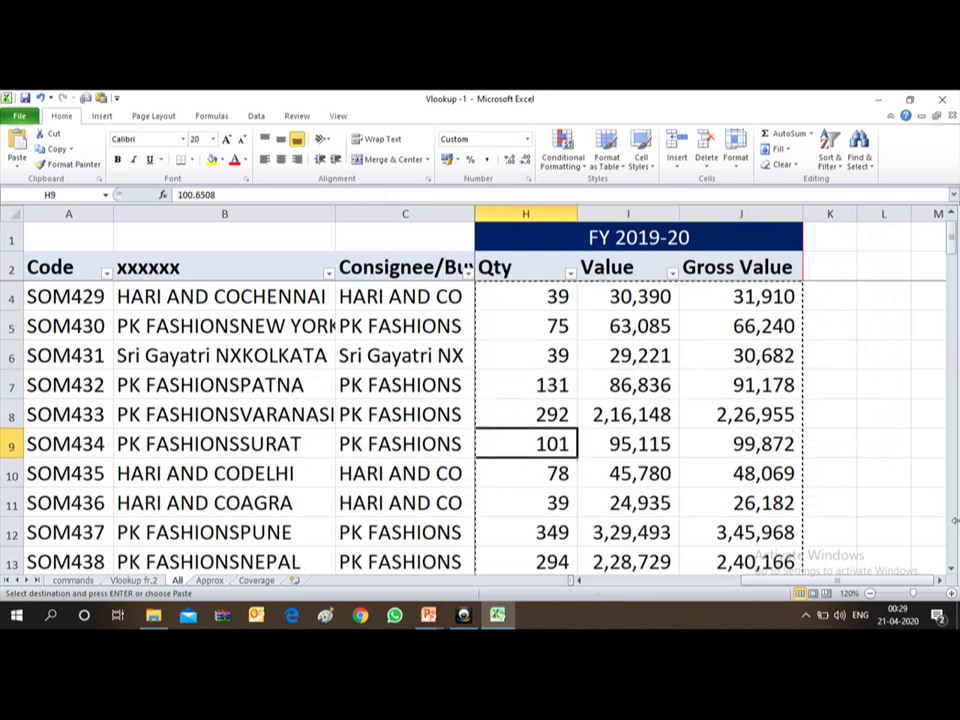
{"action": "key", "text": "Down"}
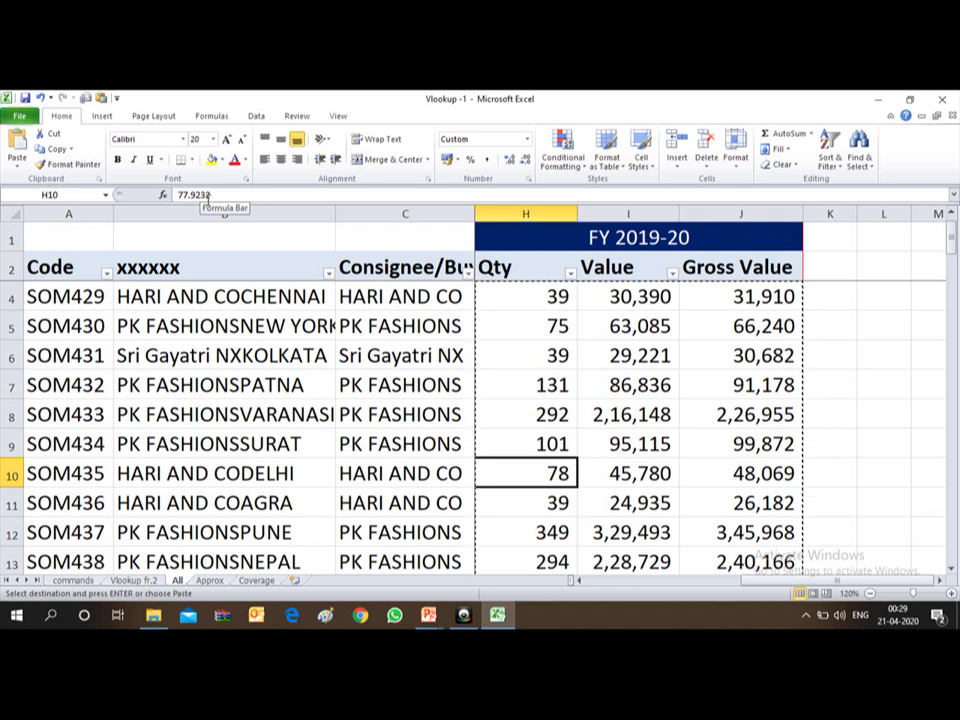
{"action": "key", "text": "ctrl+Up"}
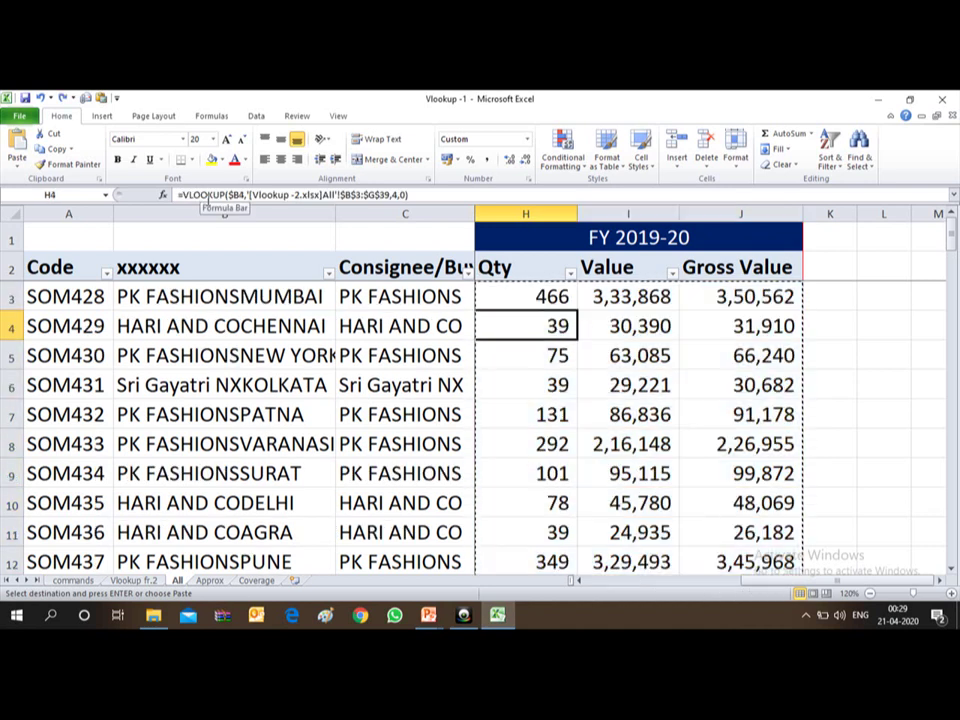
{"action": "key", "text": "Up"}
{"action": "key", "text": "Right"}
{"action": "key", "text": "Right"}
{"action": "key", "text": "Left"}
{"action": "key", "text": "Left"}
{"action": "key", "text": "Down"}
{"action": "key", "text": "Right"}
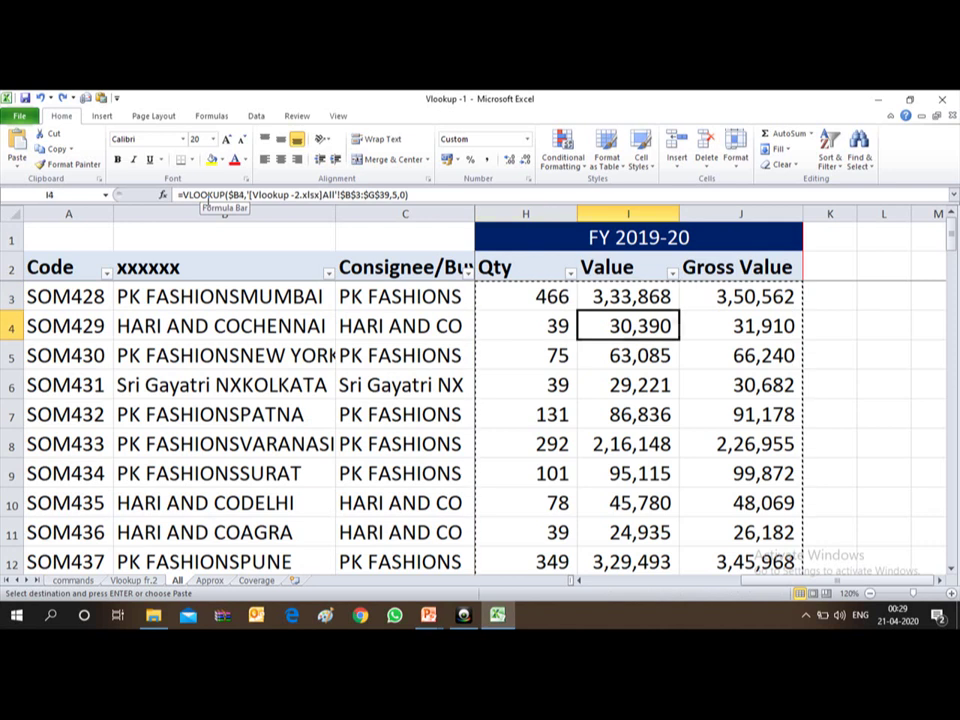
{"action": "key", "text": "Down"}
{"action": "key", "text": "Down"}
{"action": "key", "text": "Left"}
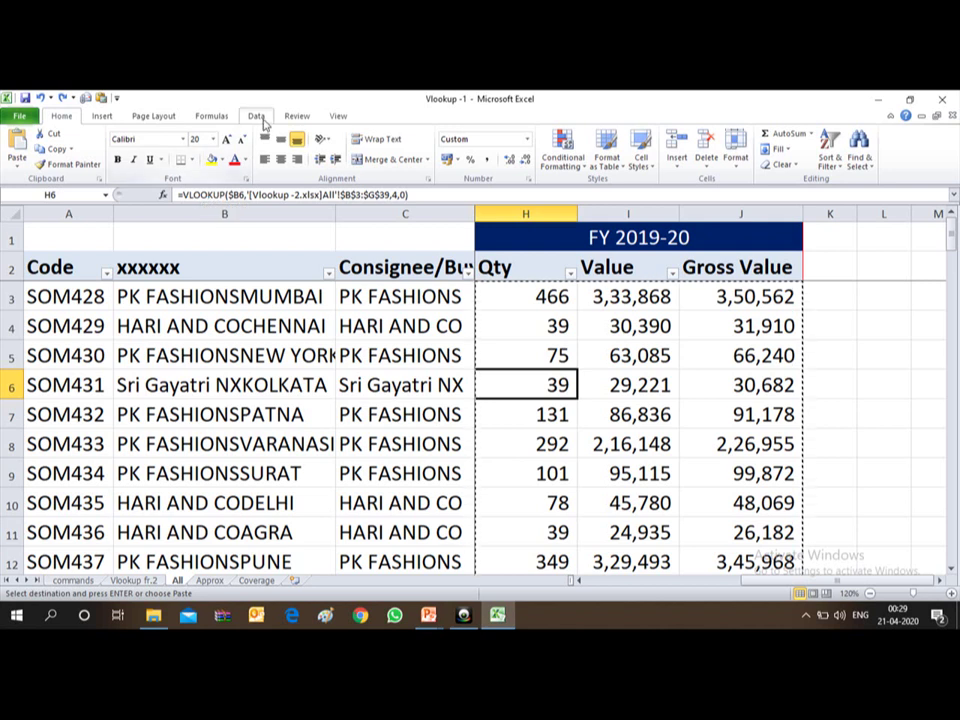
Look through the Data, Formulas and Page Layout ribbons for the Edit Links command
{"action": "left_click", "coordinate": [259, 120]}
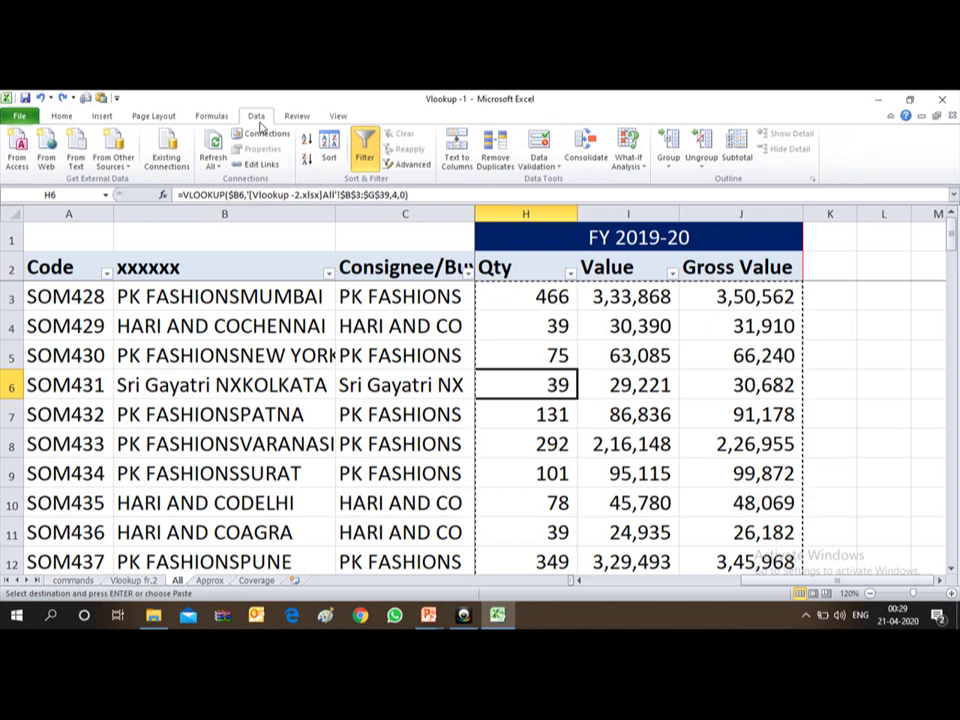
{"action": "left_click", "coordinate": [211, 116]}
{"action": "left_click", "coordinate": [153, 116]}
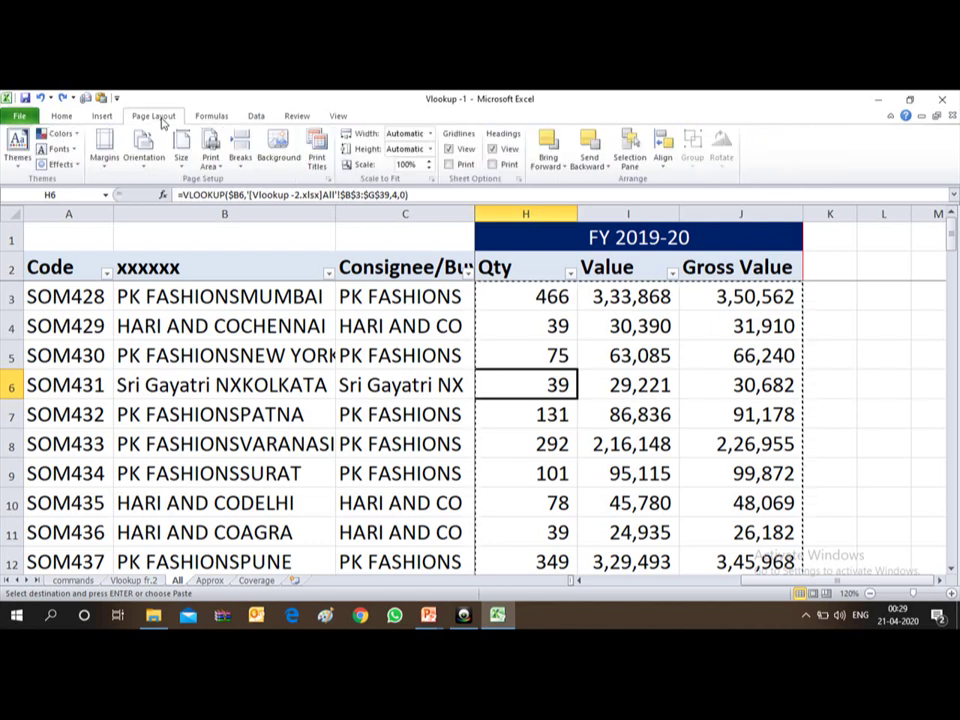
{"action": "left_click", "coordinate": [62, 116]}
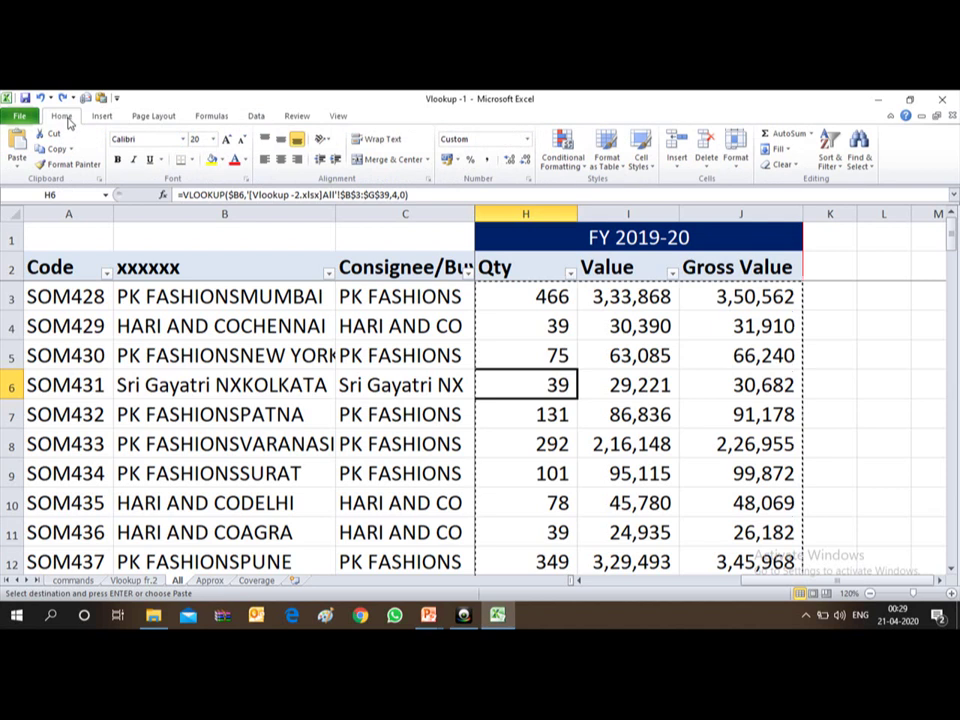
{"action": "key", "text": "alt+a"}
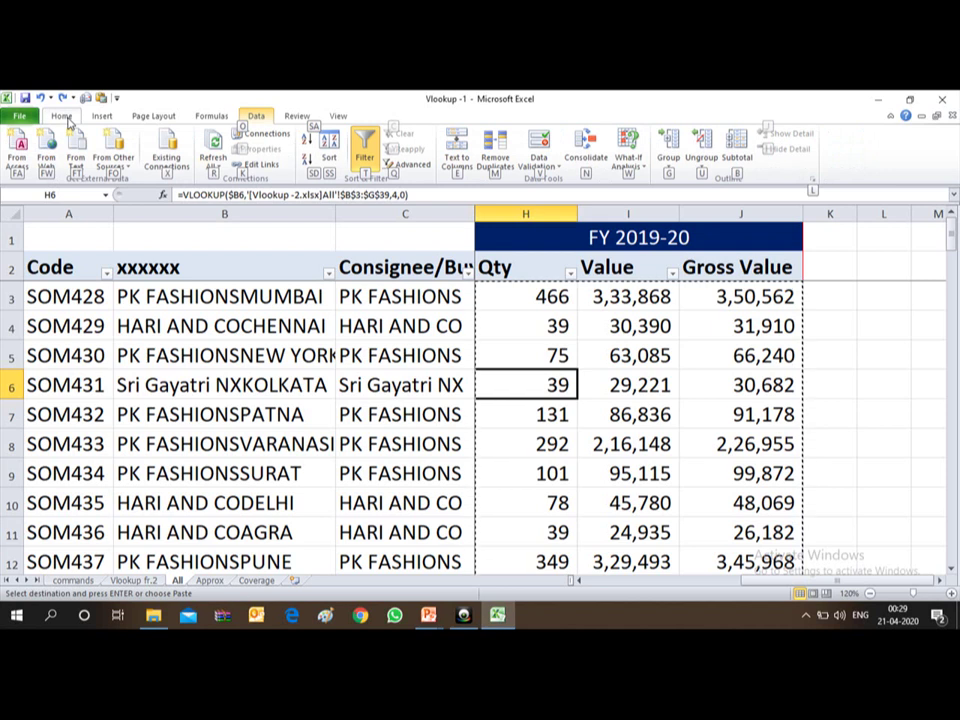
{"action": "key", "text": "k"}
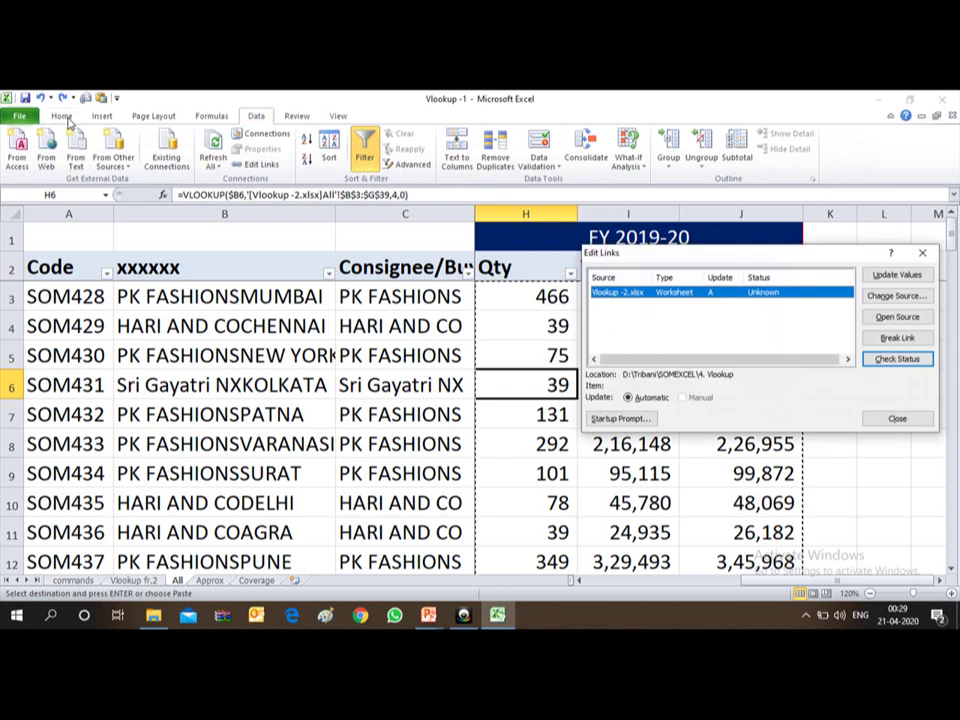
{"action": "key", "text": "Escape"}
{"action": "key", "text": "Escape"}
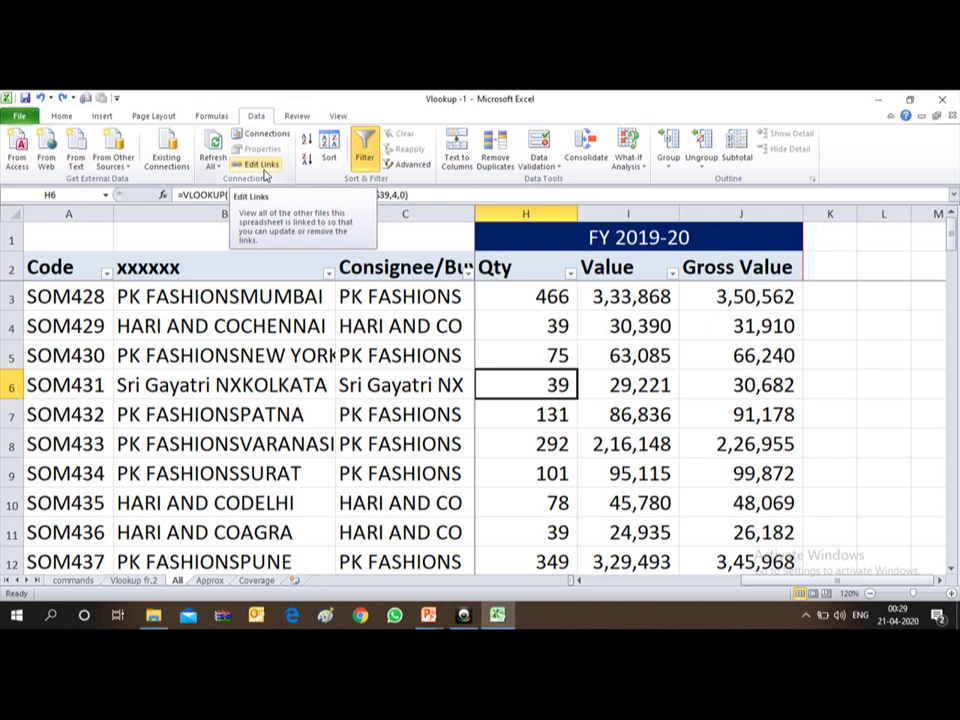
Break the link to Vlookup -2.xlsx and close the Edit Links dialog
{"action": "left_click", "coordinate": [262, 165]}
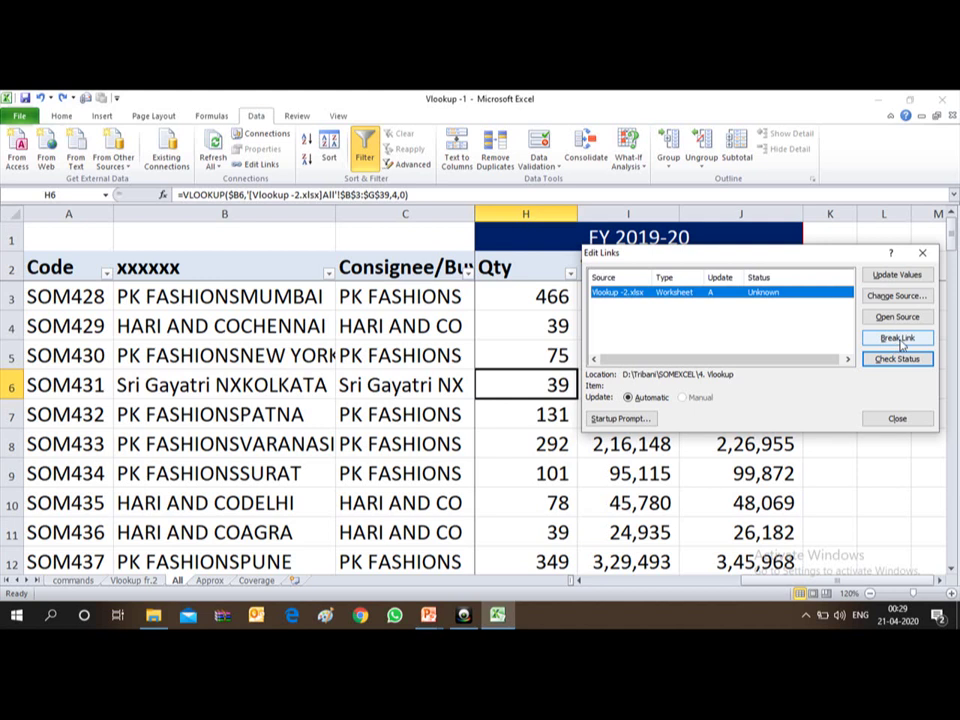
{"action": "left_click", "coordinate": [898, 339]}
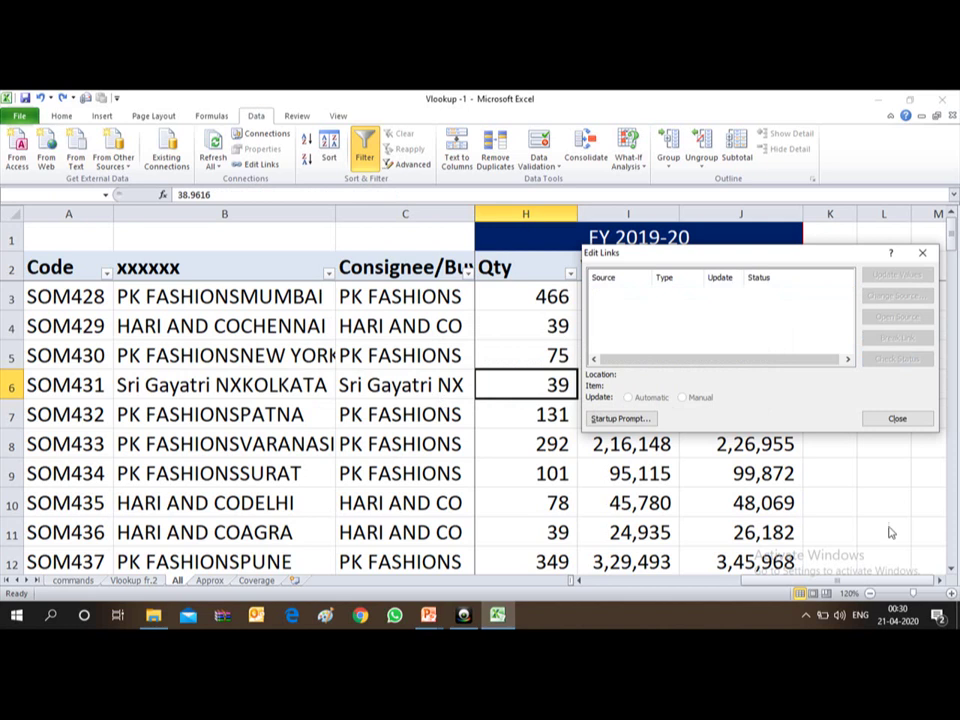
{"action": "left_click", "coordinate": [897, 419]}
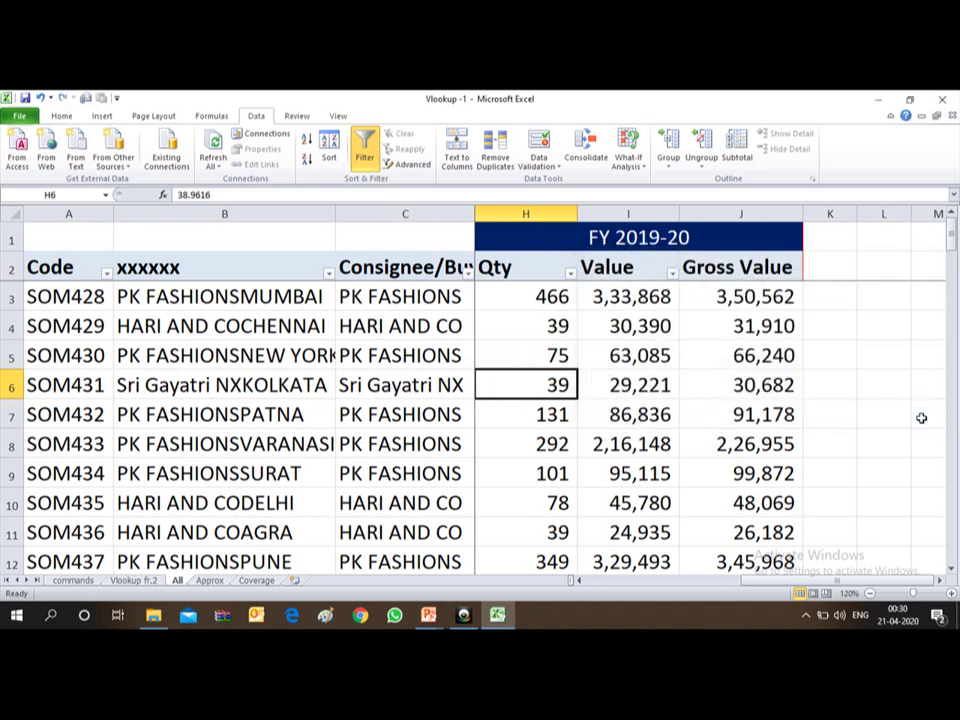
Review the now-static Value and Gross Value figures, then switch to Vlookup -2
{"action": "key", "text": "Right"}
{"action": "key", "text": "Up"}
{"action": "key", "text": "Up"}
{"action": "key", "text": "Up"}
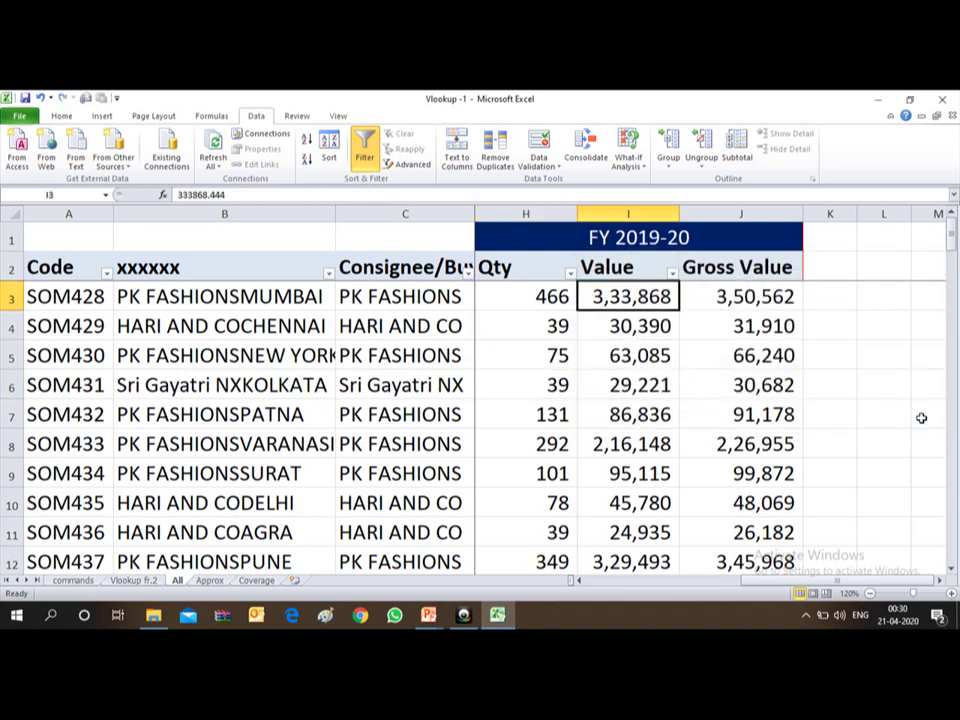
{"action": "key", "text": "Right"}
{"action": "key", "text": "Right"}
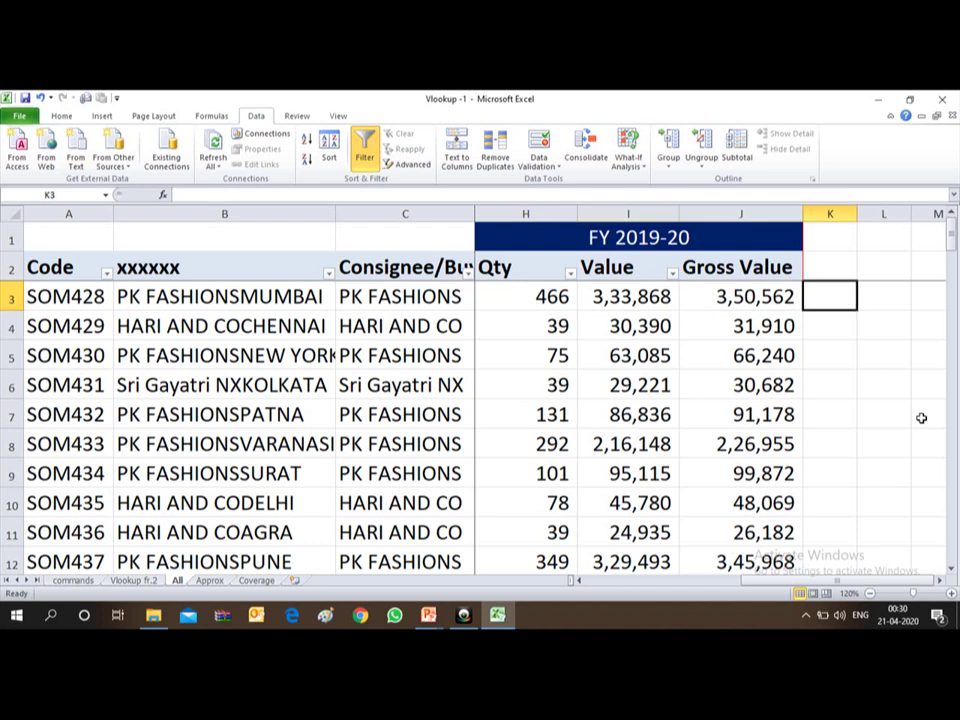
{"action": "key", "text": "Left"}
{"action": "key", "text": "Left"}
{"action": "key", "text": "Left"}
{"action": "key", "text": "Right"}
{"action": "key", "text": "Right"}
{"action": "key", "text": "Down"}
{"action": "key", "text": "Down"}
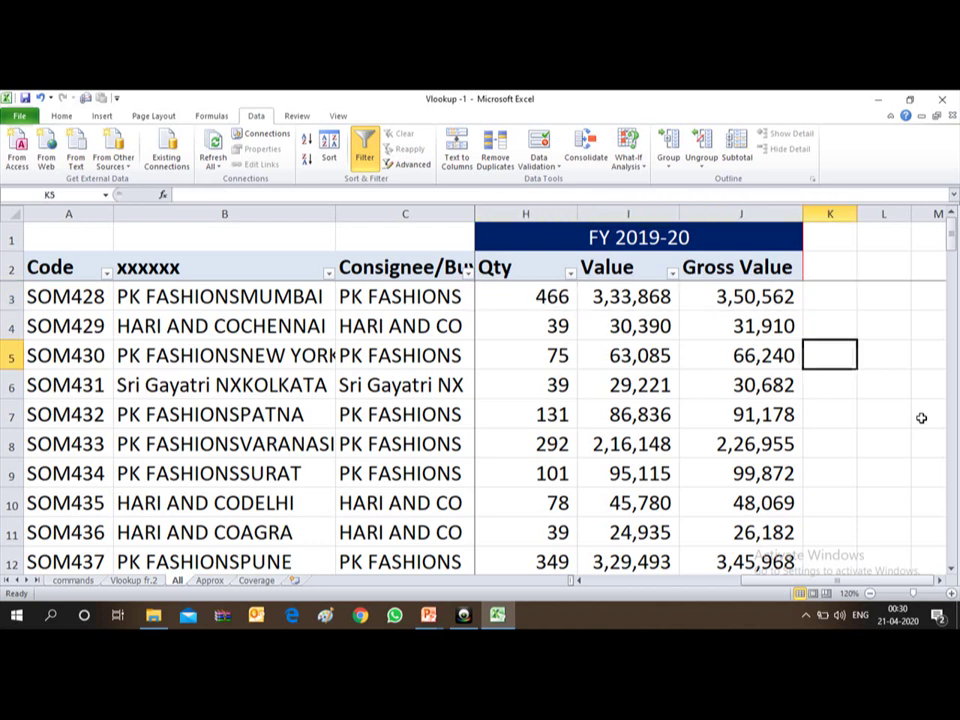
{"action": "key", "text": "Left"}
{"action": "key", "text": "Down"}
{"action": "key", "text": "Down"}
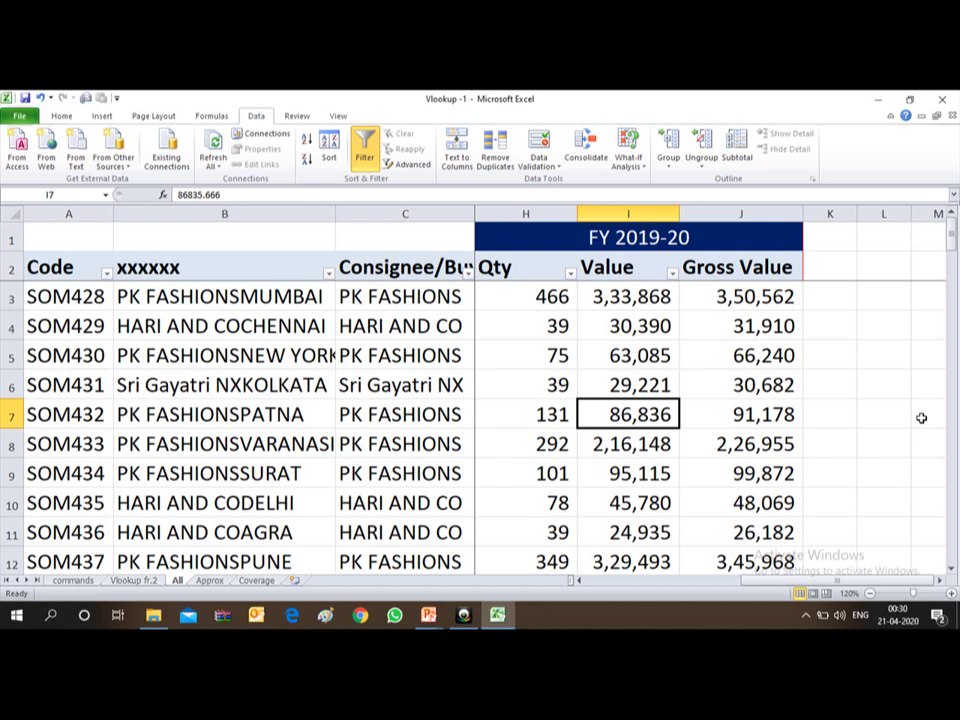
{"action": "key", "text": "ctrl+Tab"}
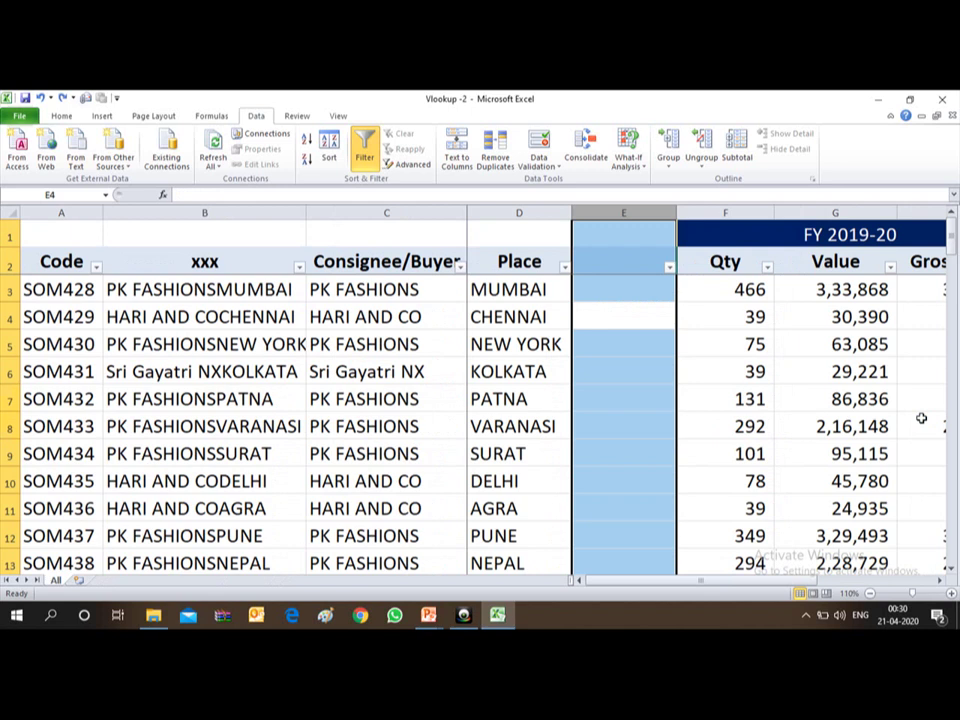
In Vlookup -2, delete empty column E, insert two blank columns before Qty, and return to Vlookup -1
{"action": "key", "text": "ctrl+minus"}
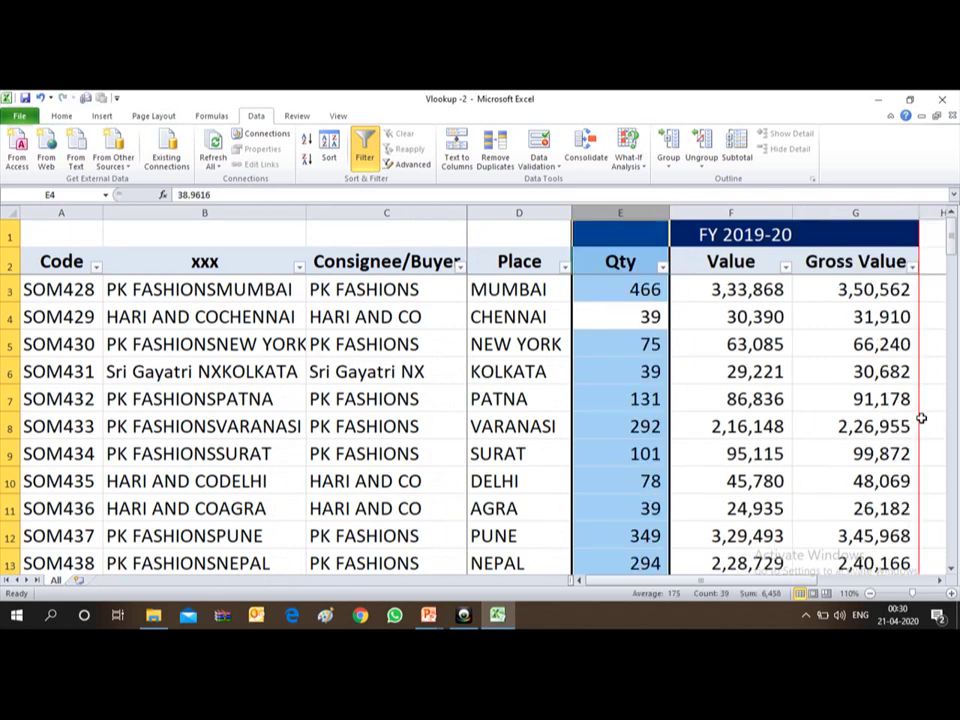
{"action": "key", "text": "Down"}
{"action": "key", "text": "Down"}
{"action": "key", "text": "Down"}
{"action": "key", "text": "Down"}
{"action": "key", "text": "alt+Tab"}
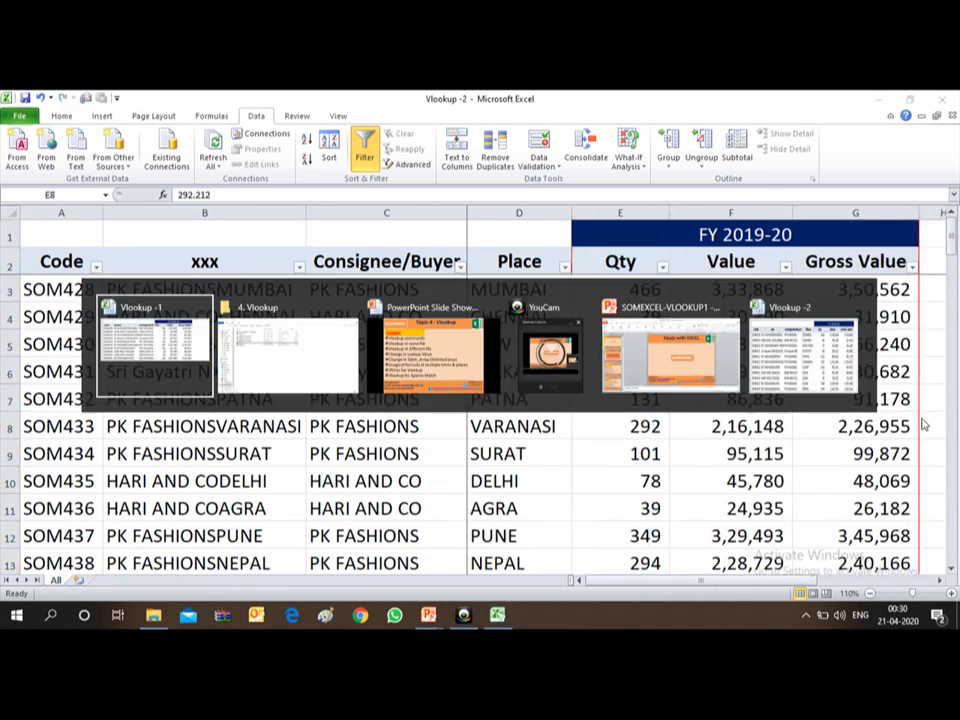
{"action": "key", "text": "alt+shift+Tab"}
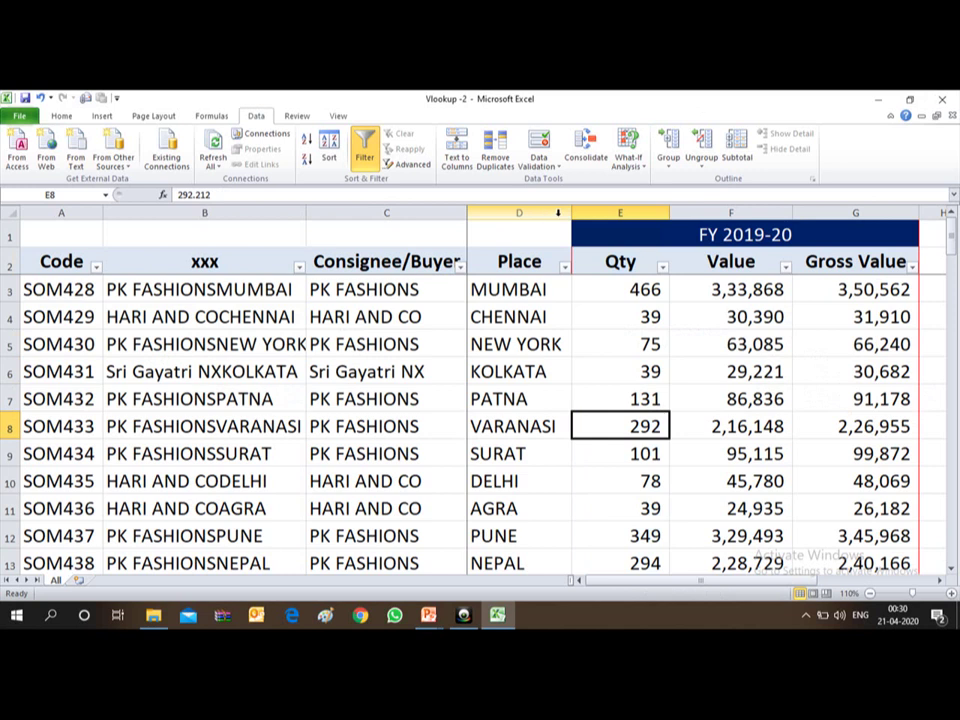
{"action": "left_click", "coordinate": [611, 213]}
{"action": "key", "text": "ctrl+plus"}
{"action": "key", "text": "ctrl+plus"}
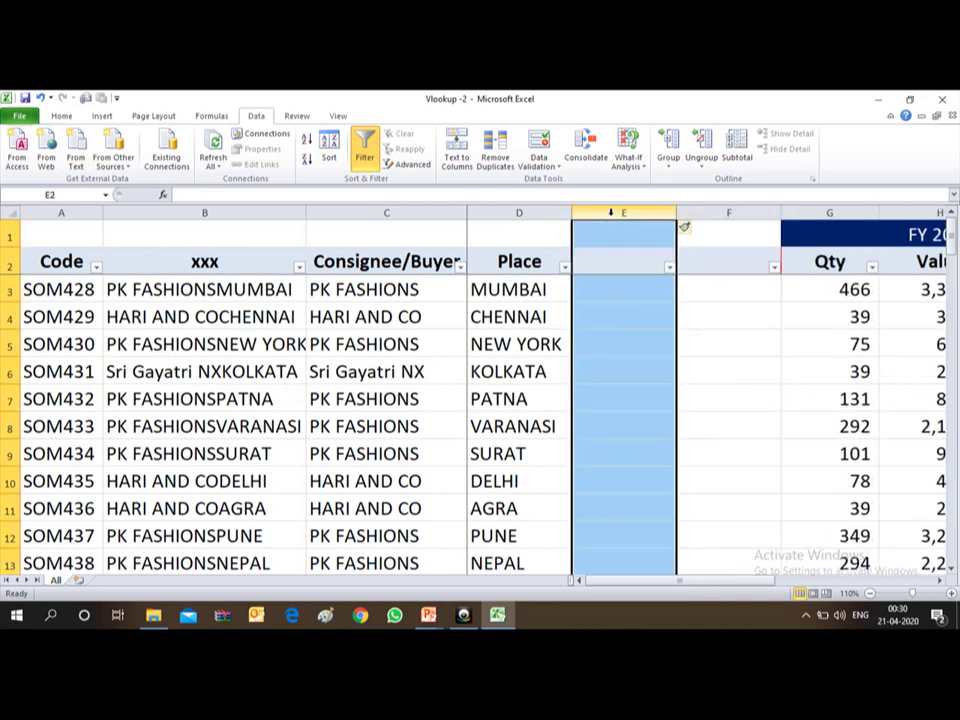
{"action": "key", "text": "alt+Tab"}
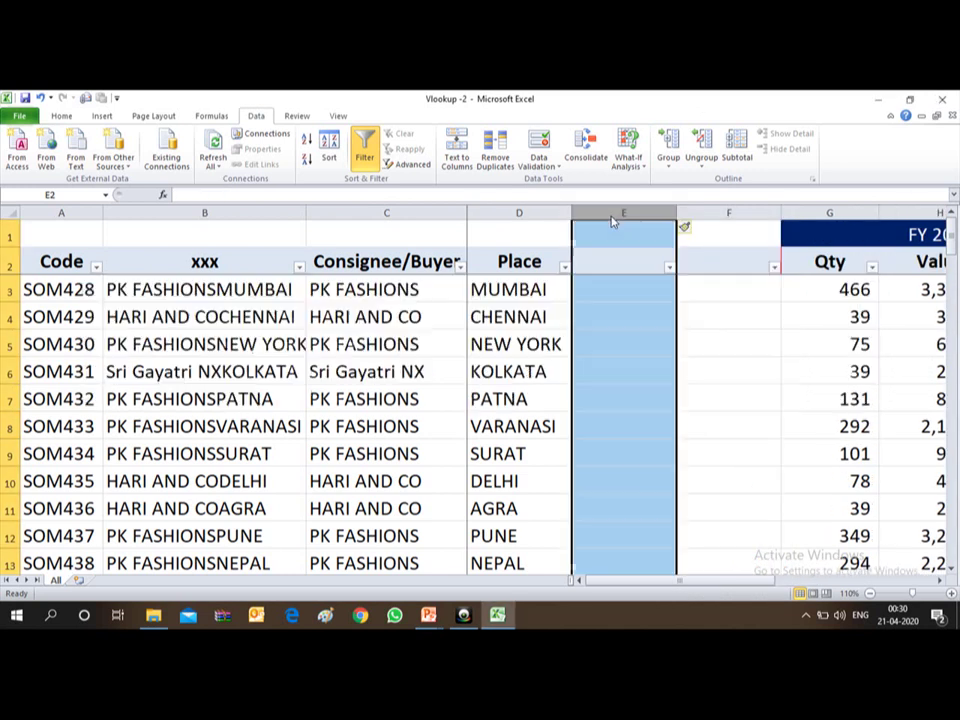
{"action": "key", "text": "Left"}
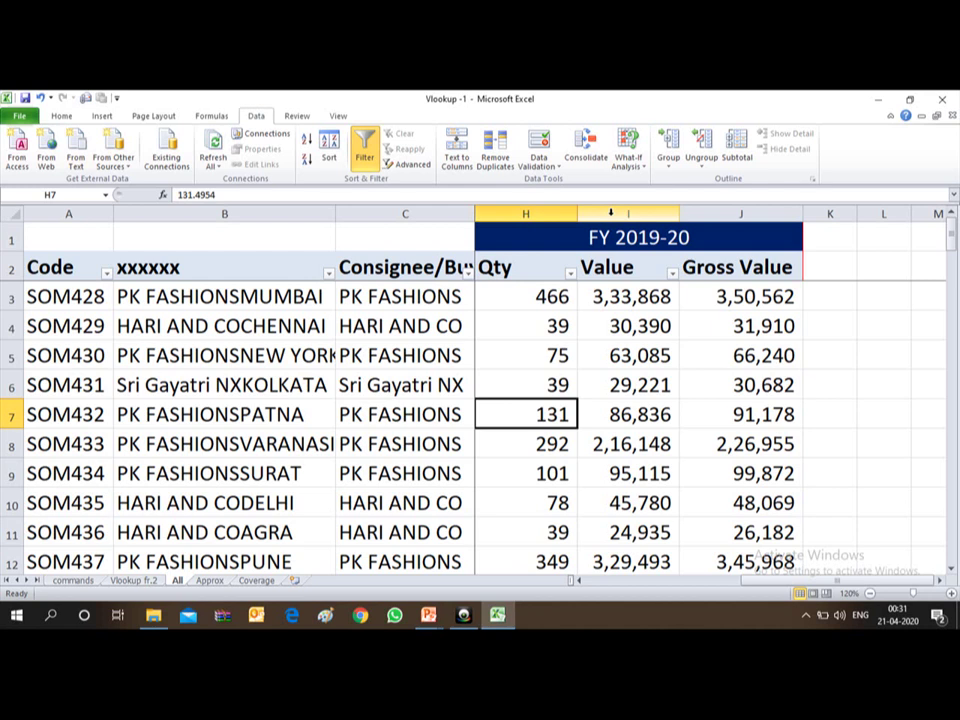
Open the Approx sheet and inspect the Sale/Incentive headings and the 50,000 slab's 10,000 incentive
{"action": "key", "text": "ctrl+Page_Down"}
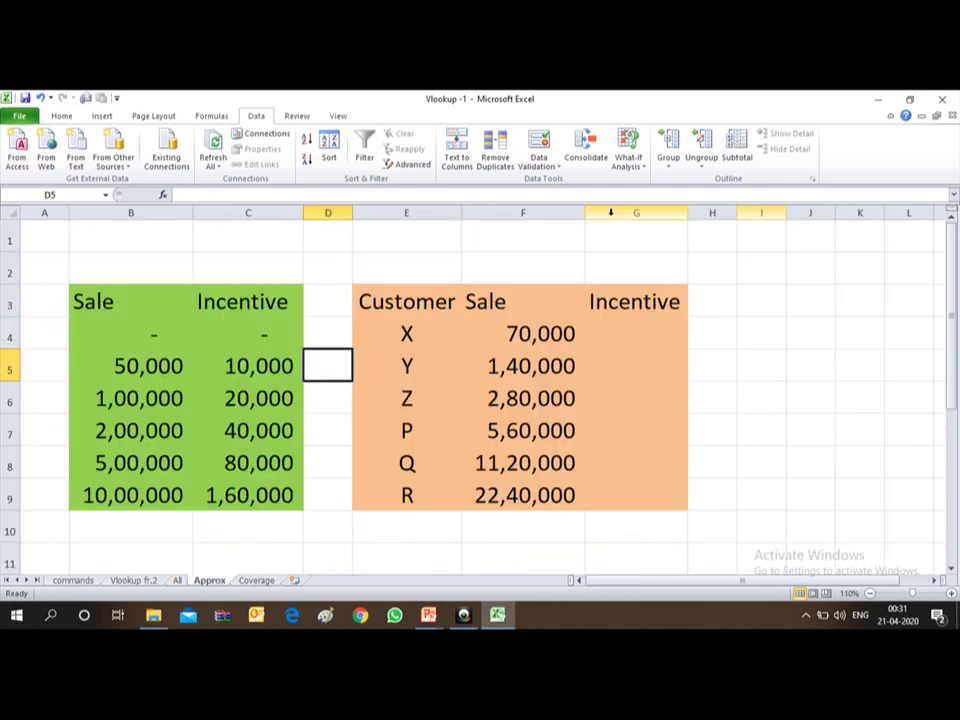
{"action": "key", "text": "Up"}
{"action": "key", "text": "Up"}
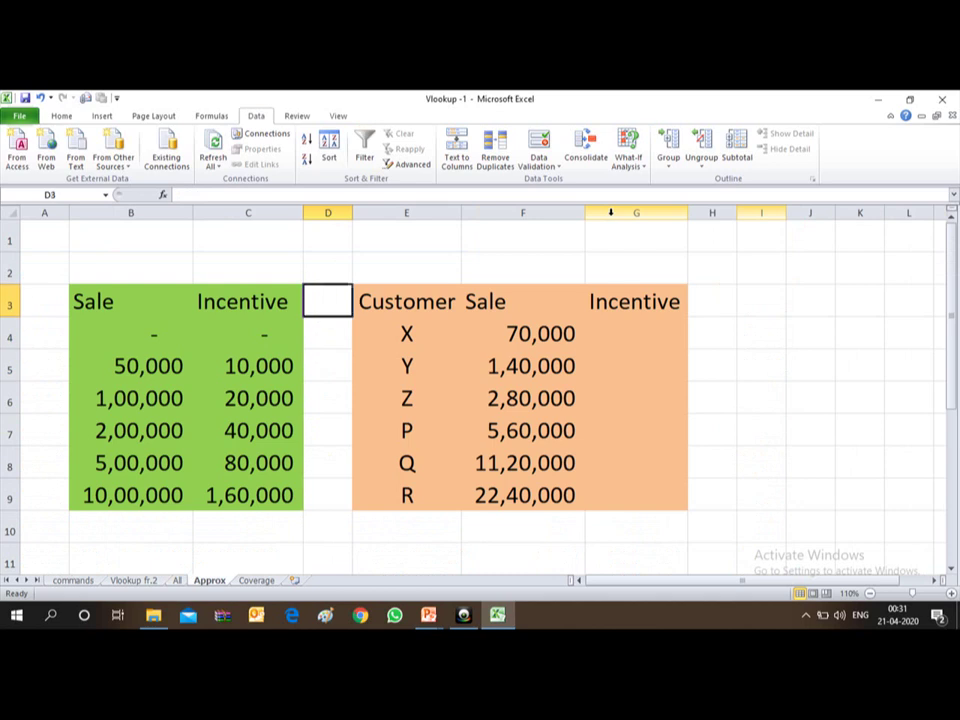
{"action": "key", "text": "Up"}
{"action": "key", "text": "Down"}
{"action": "key", "text": "Down"}
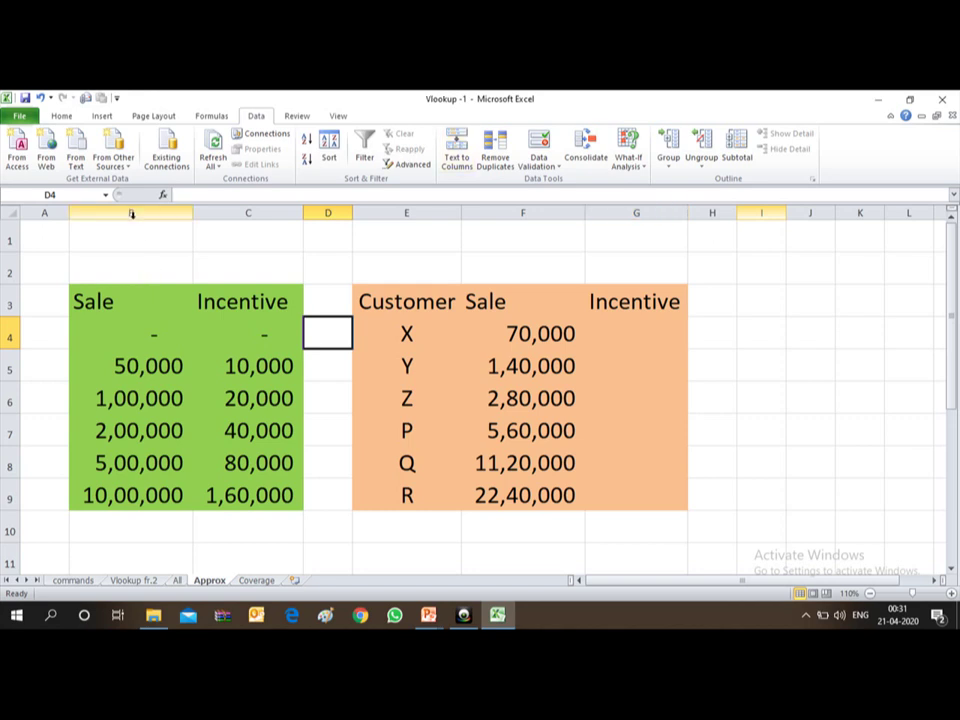
{"action": "left_click", "coordinate": [138, 300]}
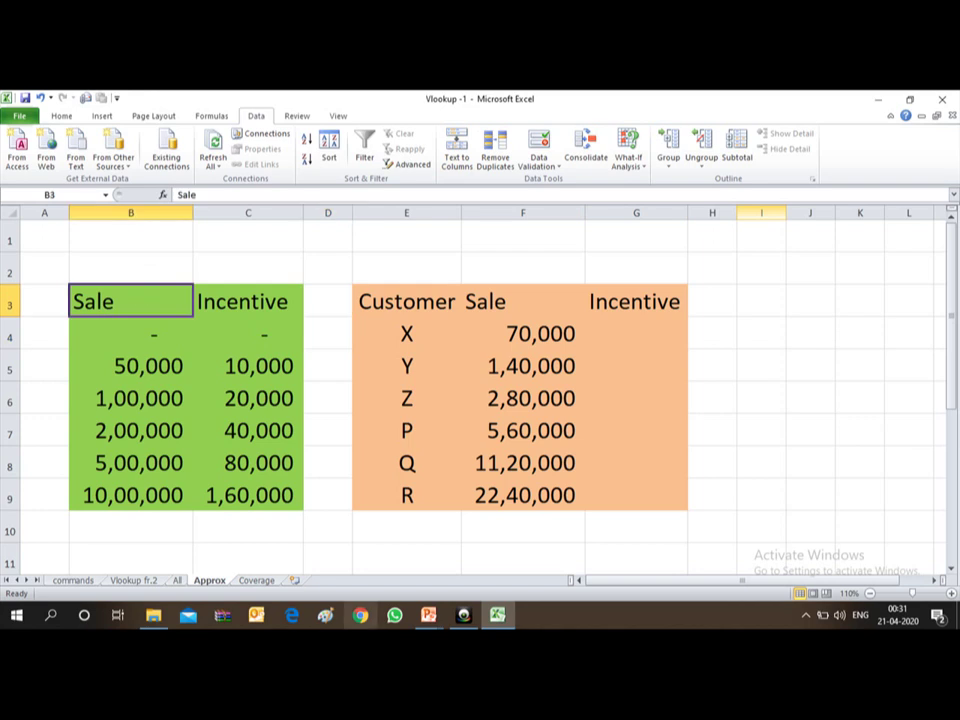
{"action": "key", "text": "Right"}
{"action": "key", "text": "Left"}
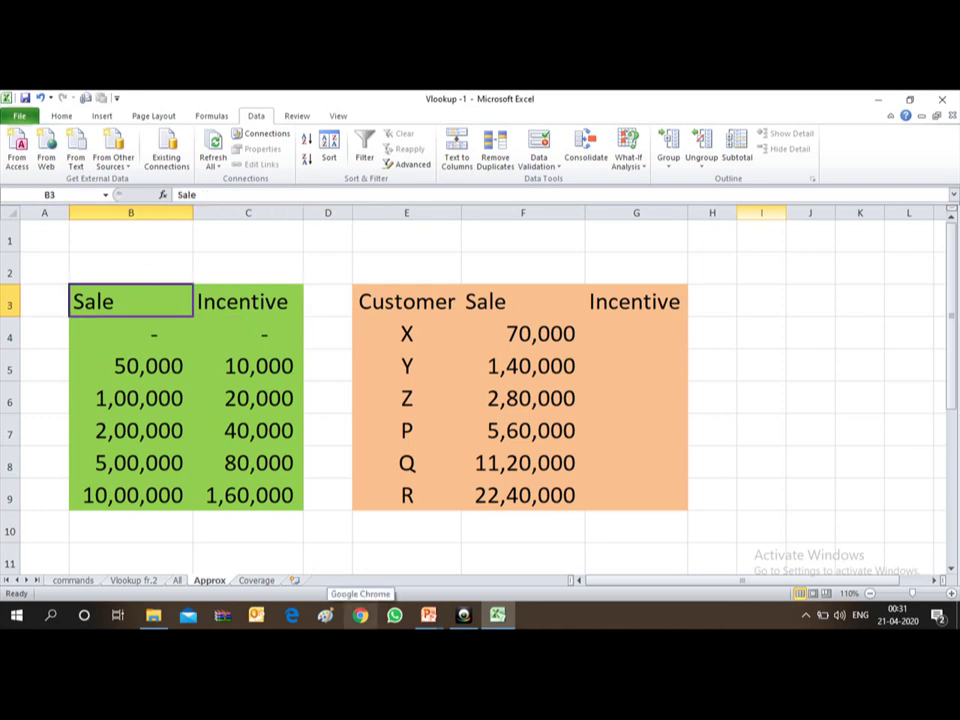
{"action": "key", "text": "Right"}
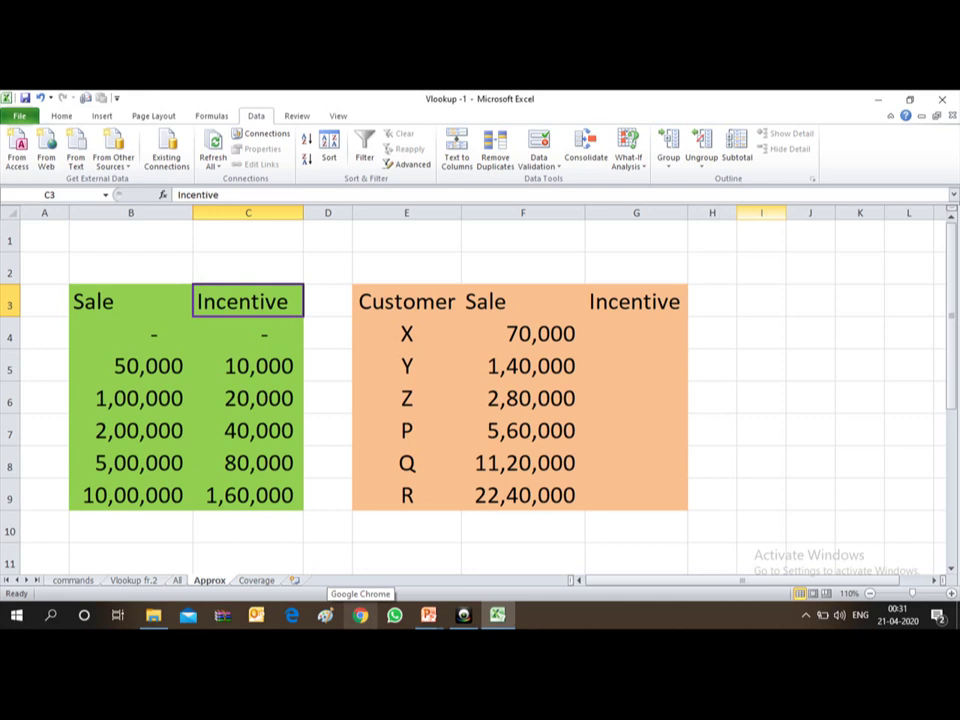
{"action": "key", "text": "Left"}
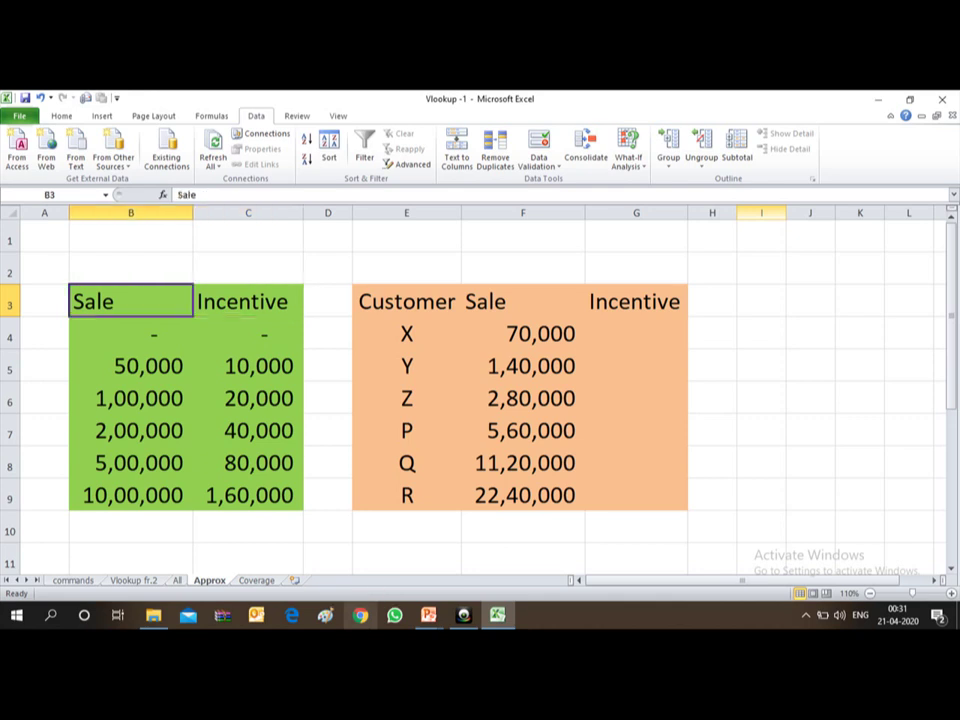
{"action": "key", "text": "Down"}
{"action": "key", "text": "Down"}
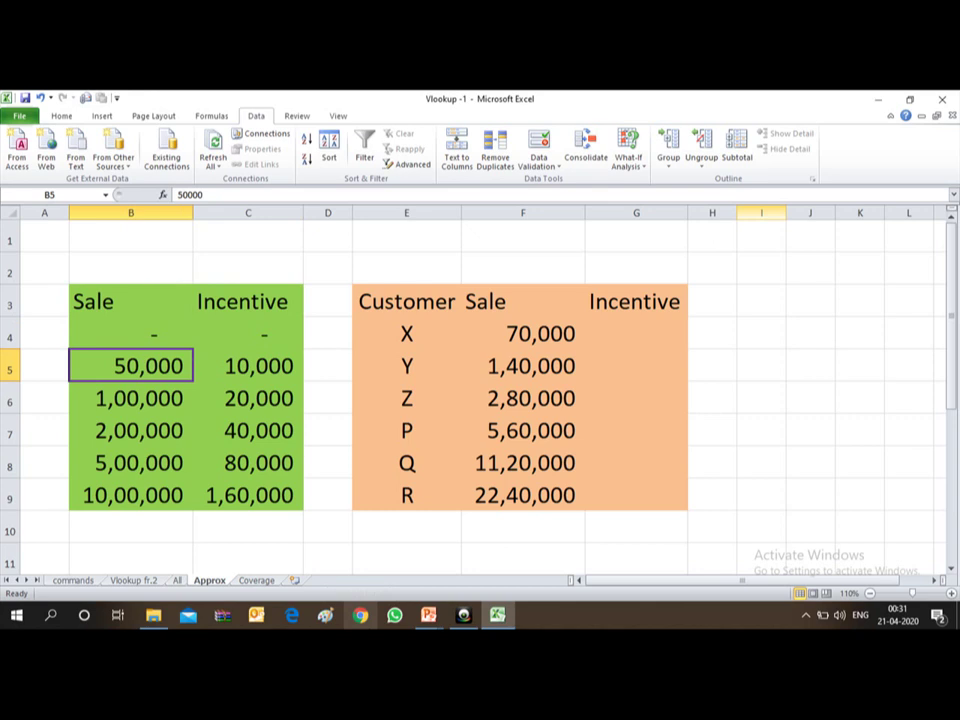
{"action": "key", "text": "Right"}
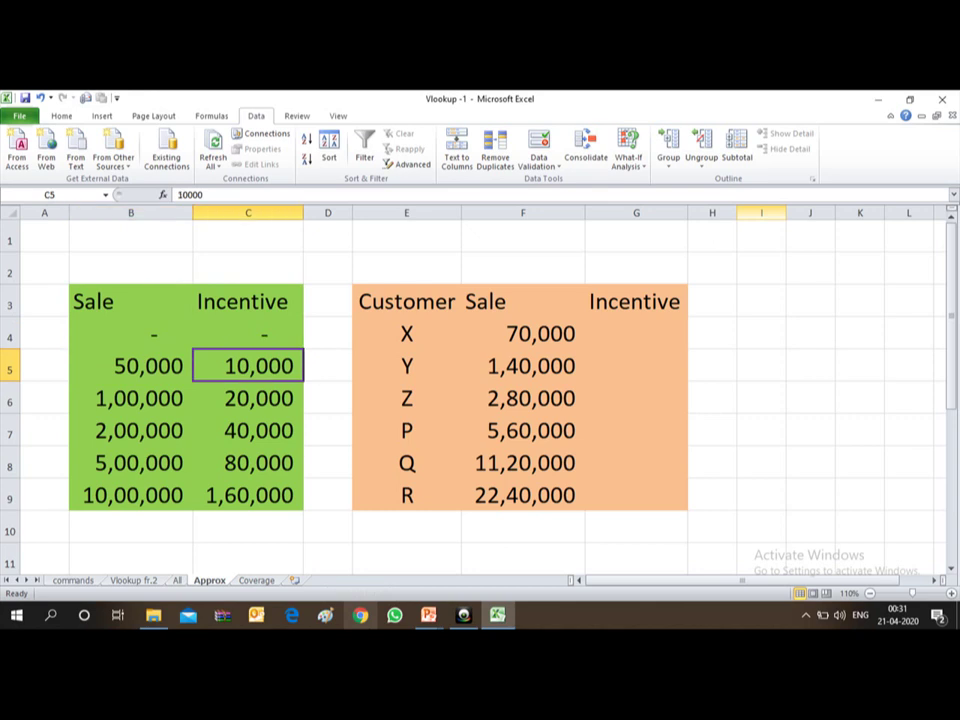
{"action": "key", "text": "Left"}
Inspect the 1,00,000 to 5,00,000 sale slabs and the incentive formulas in C6 and C7
{"action": "key", "text": "Down"}
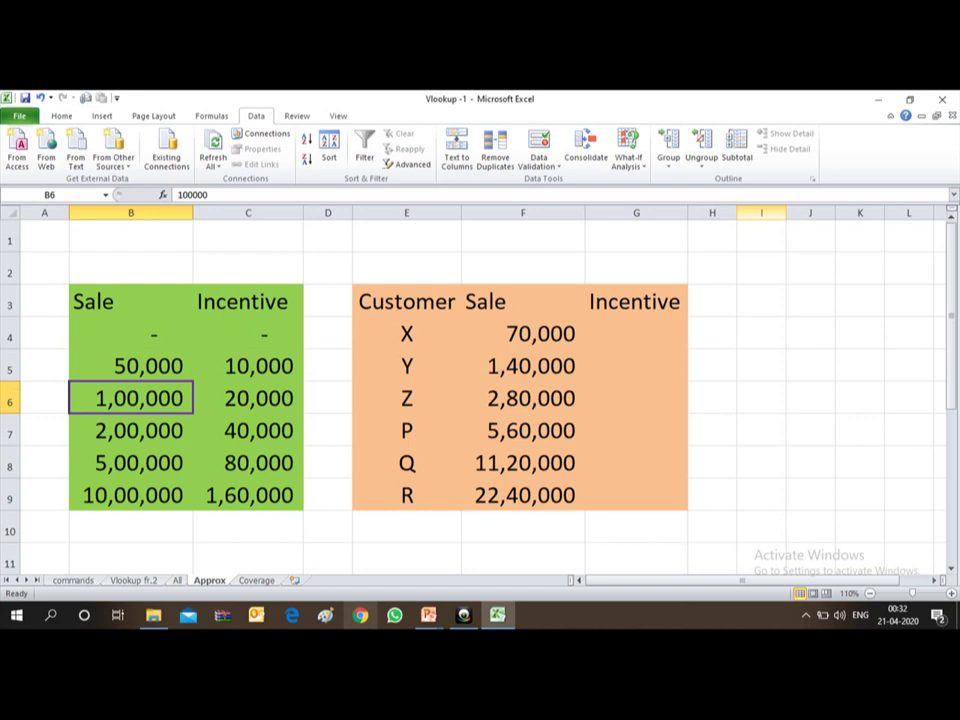
{"action": "key", "text": "Right"}
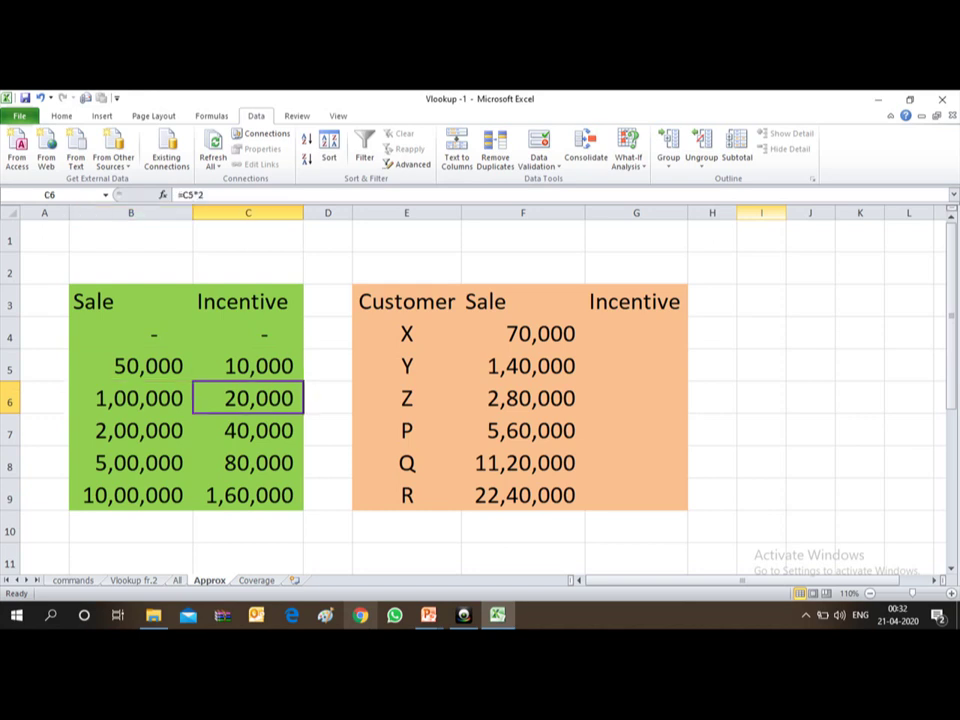
{"action": "key", "text": "Left"}
{"action": "key", "text": "Up"}
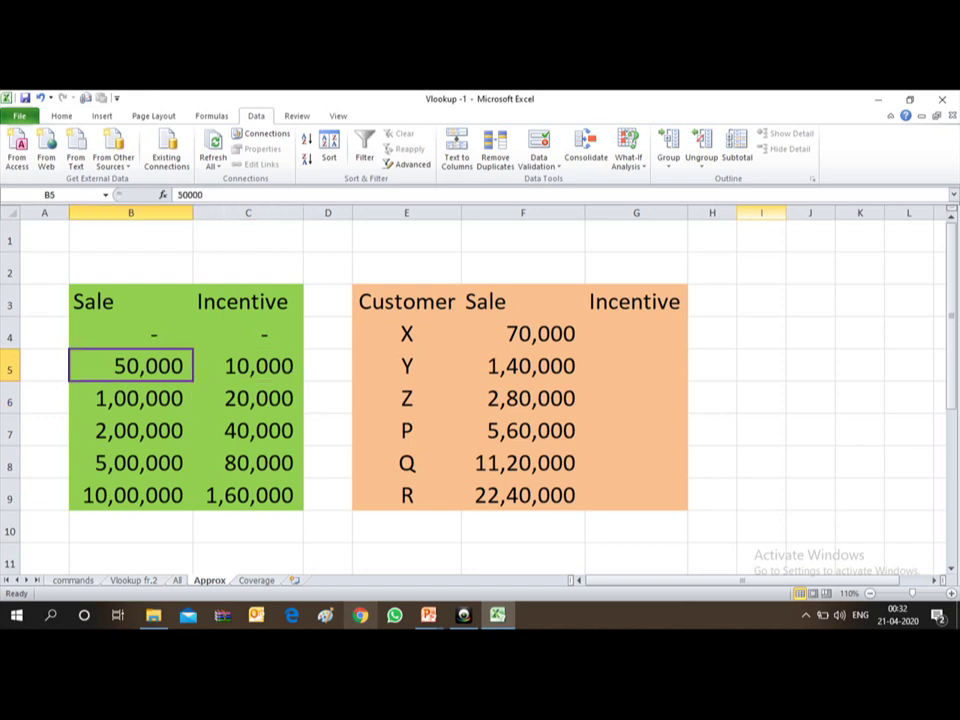
{"action": "key", "text": "Down"}
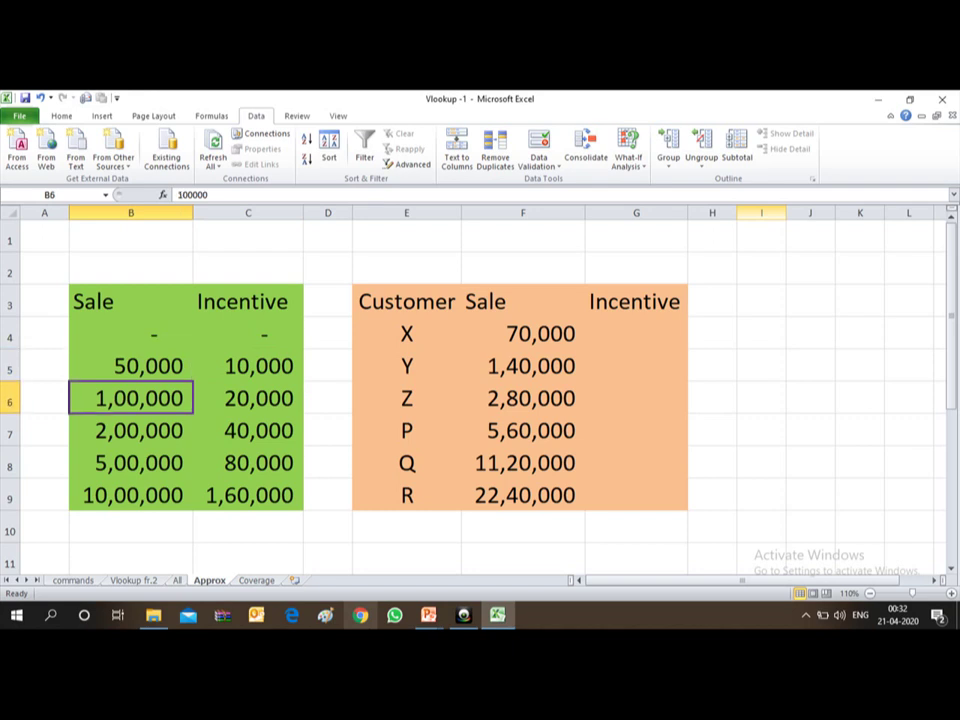
{"action": "key", "text": "Up"}
{"action": "key", "text": "Right"}
{"action": "key", "text": "Left"}
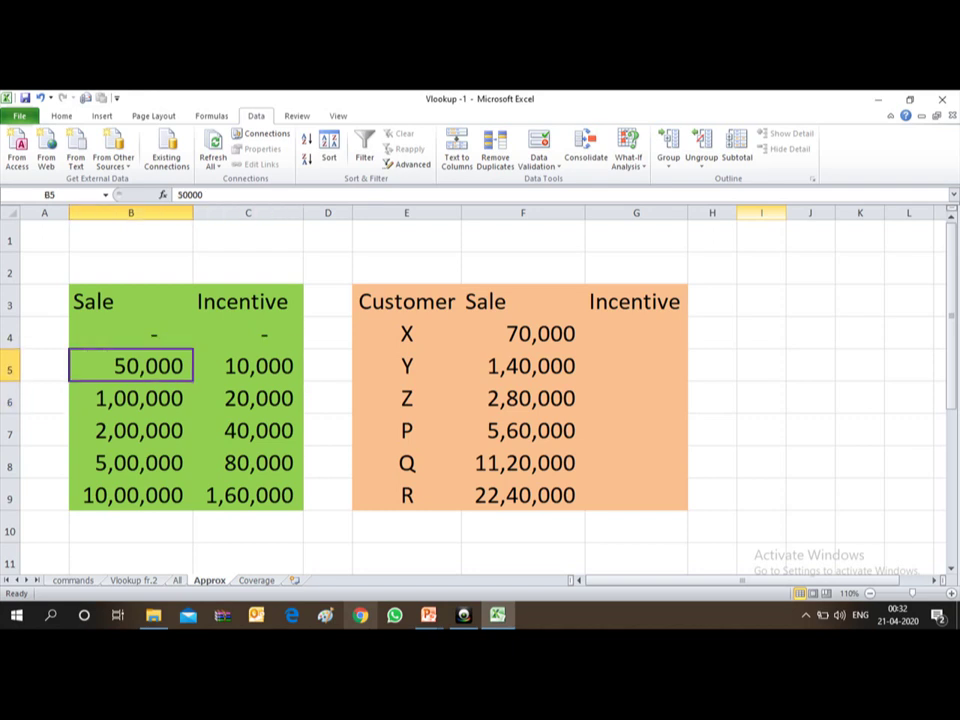
{"action": "key", "text": "Down"}
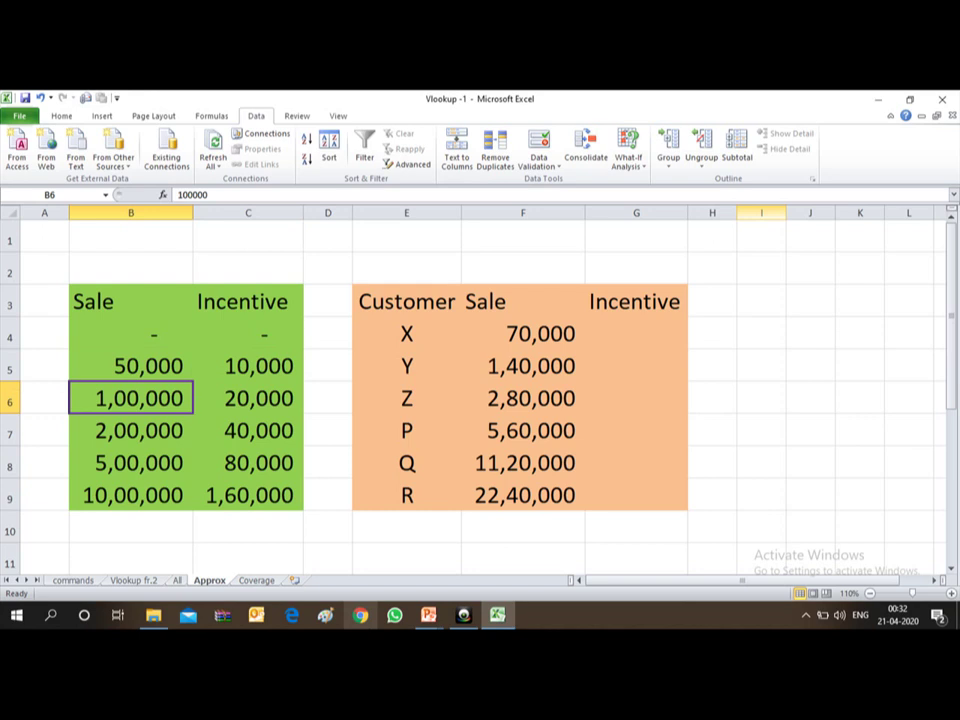
{"action": "left_click", "coordinate": [248, 398]}
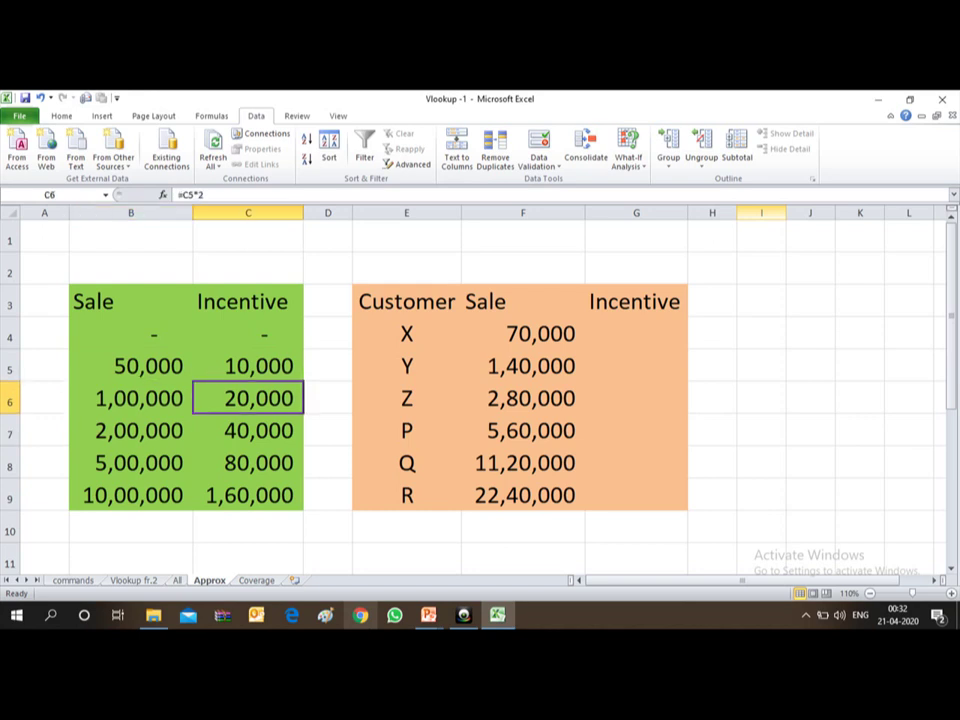
{"action": "left_click", "coordinate": [130, 398]}
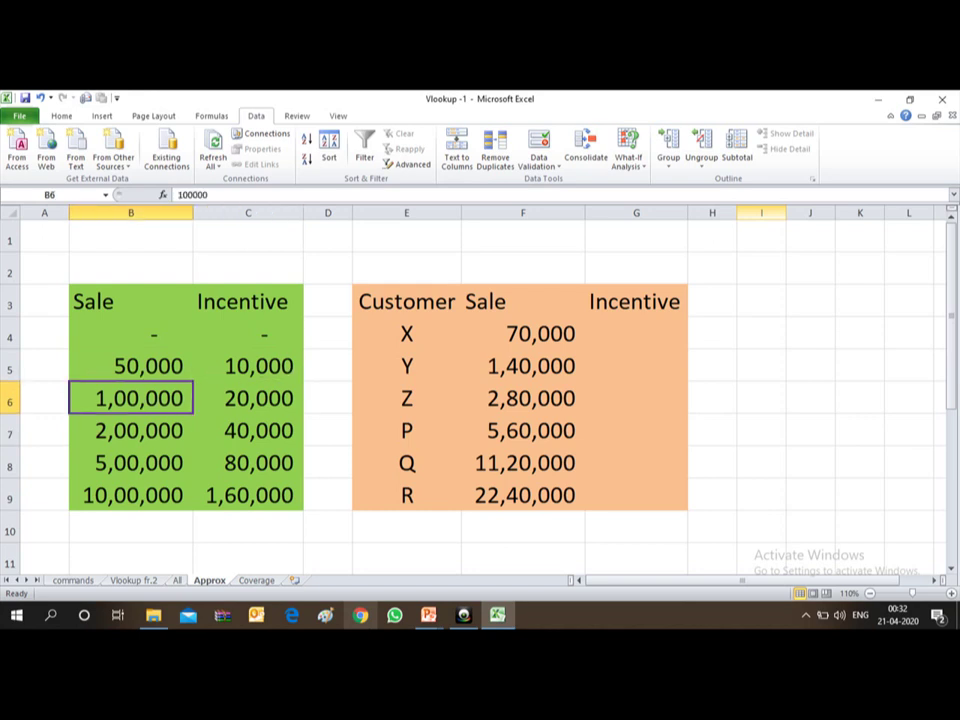
{"action": "key", "text": "Down"}
{"action": "key", "text": "Down"}
{"action": "key", "text": "Up"}
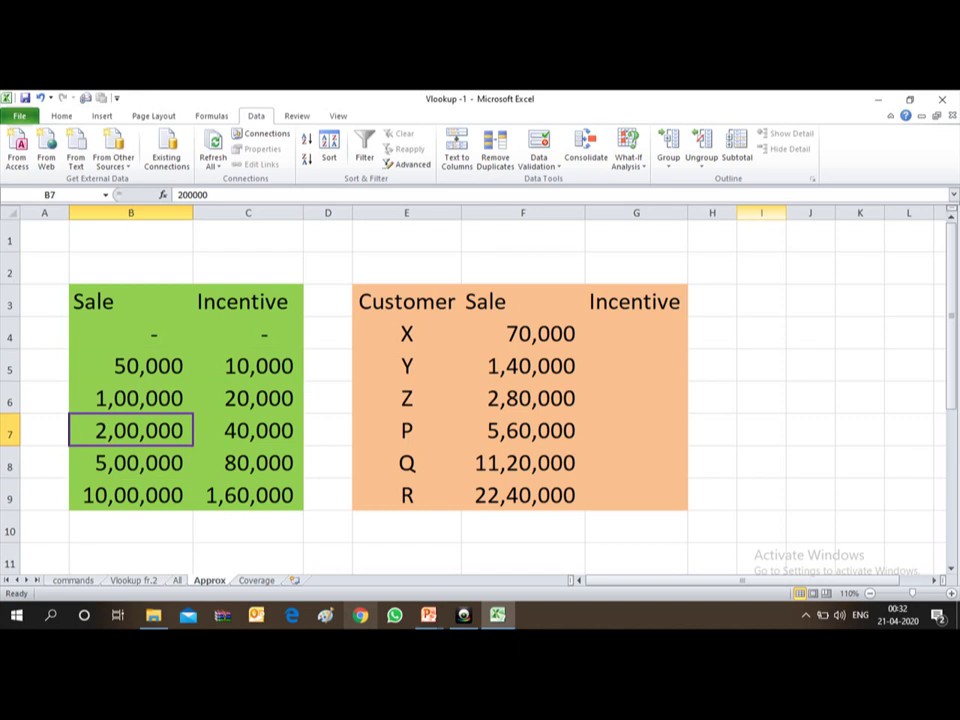
{"action": "key", "text": "Down"}
{"action": "key", "text": "Up"}
{"action": "left_click", "coordinate": [248, 430]}
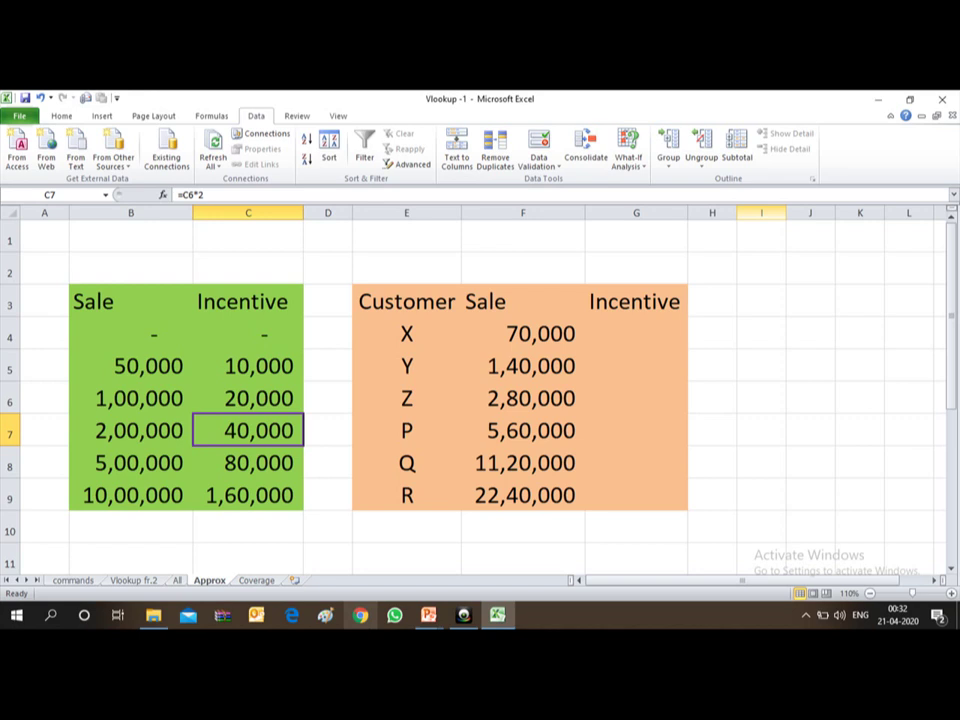
{"action": "key", "text": "Right"}
{"action": "key", "text": "Right"}
{"action": "key", "text": "Right"}
{"action": "key", "text": "Up"}
{"action": "key", "text": "Up"}
{"action": "key", "text": "Up"}
{"action": "key", "text": "Up"}
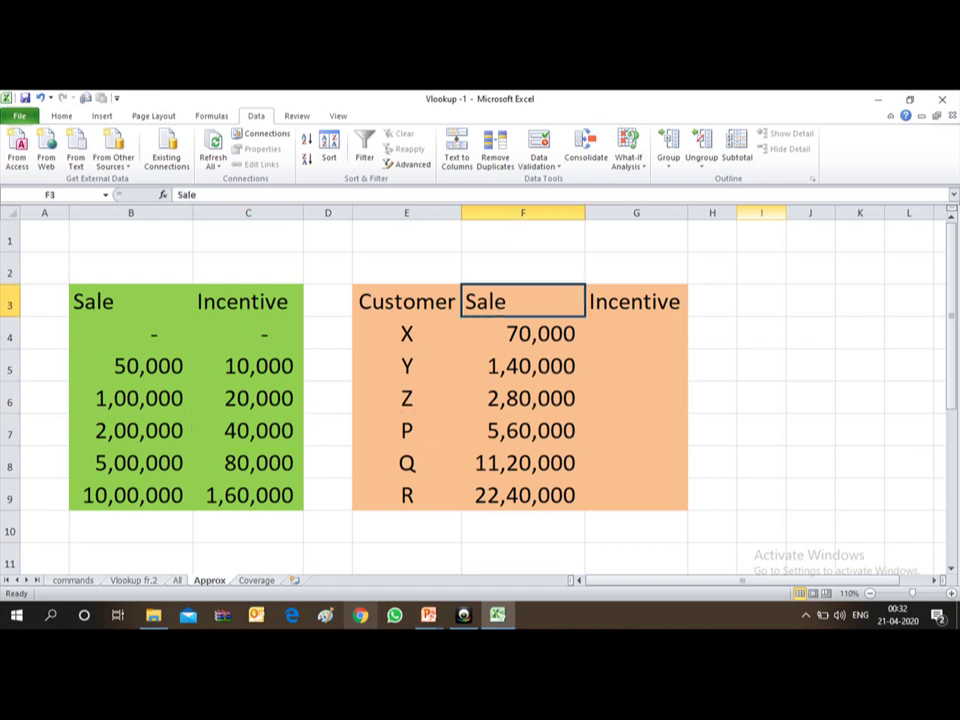
{"action": "key", "text": "Down"}
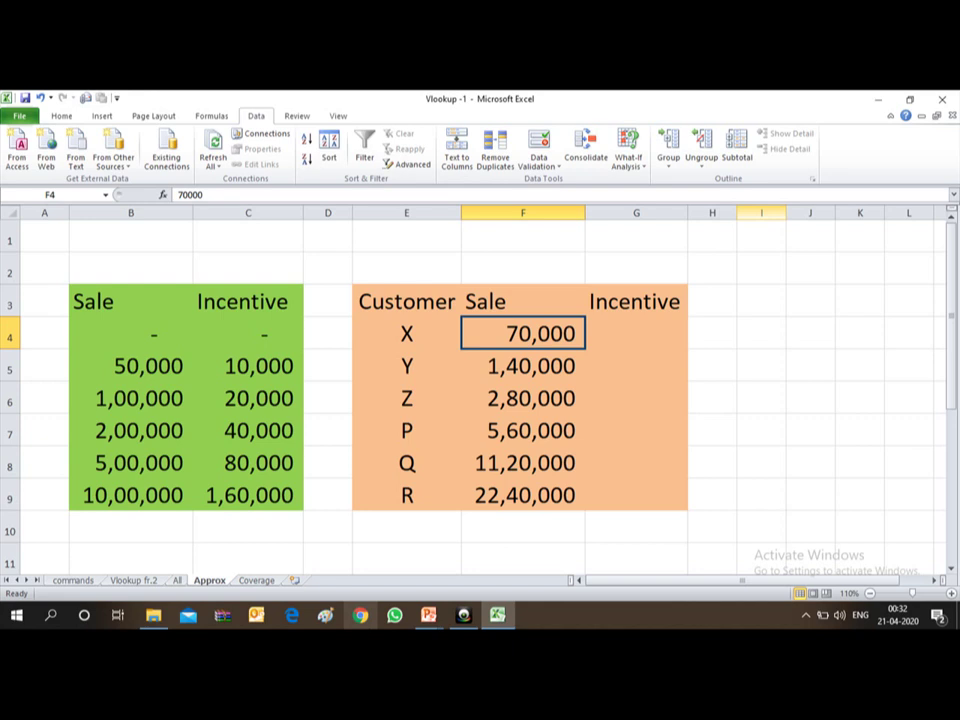
{"action": "left_click", "coordinate": [636, 333]}
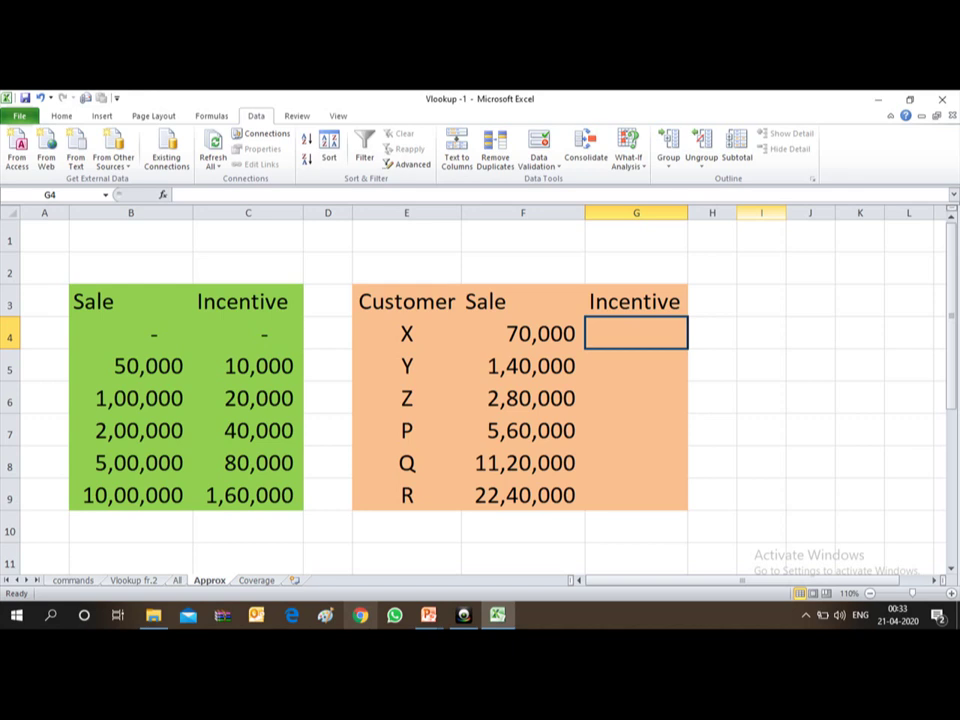
Enter =VLOOKUP(F4,B4:C9,2,0) in G4, which returns #N/A for customer X's 70,000 sale
{"action": "type", "text": "="}
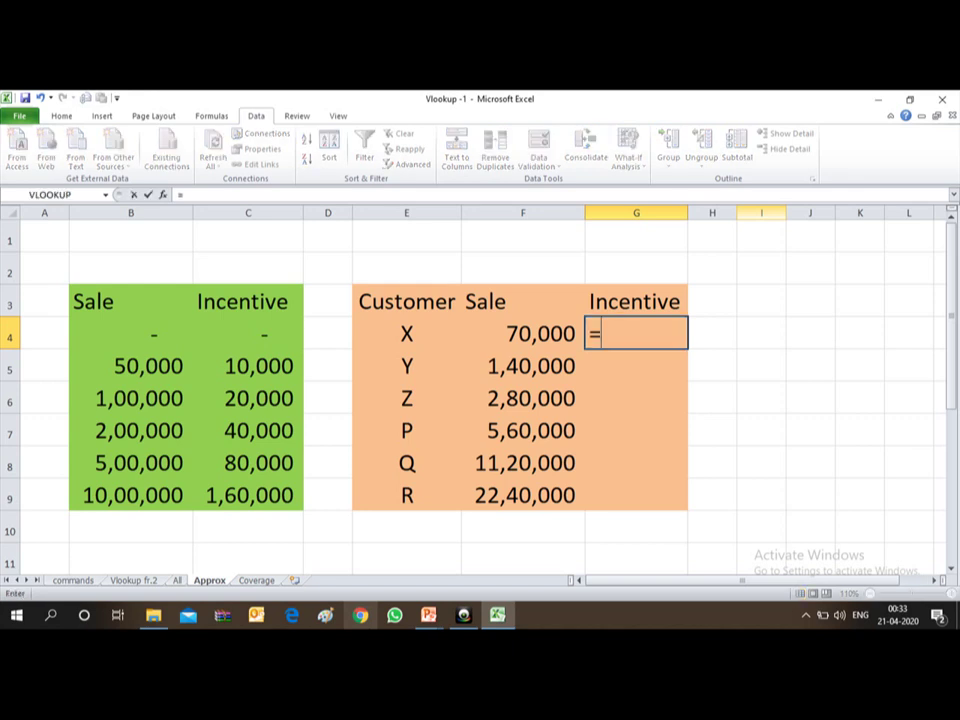
{"action": "type", "text": "vlo"}
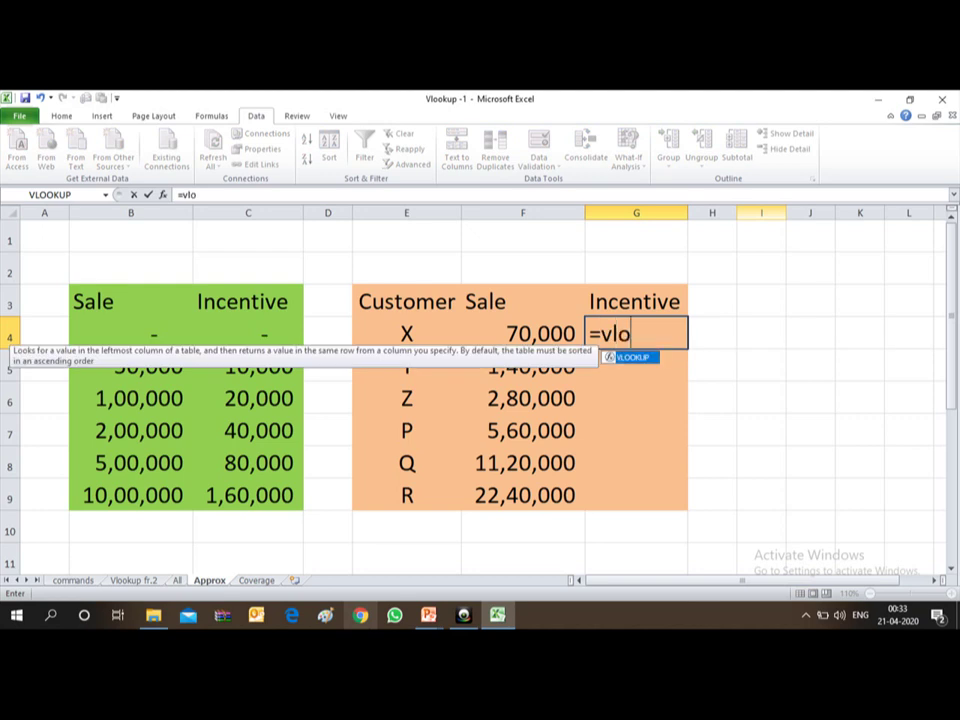
{"action": "type", "text": "okup("}
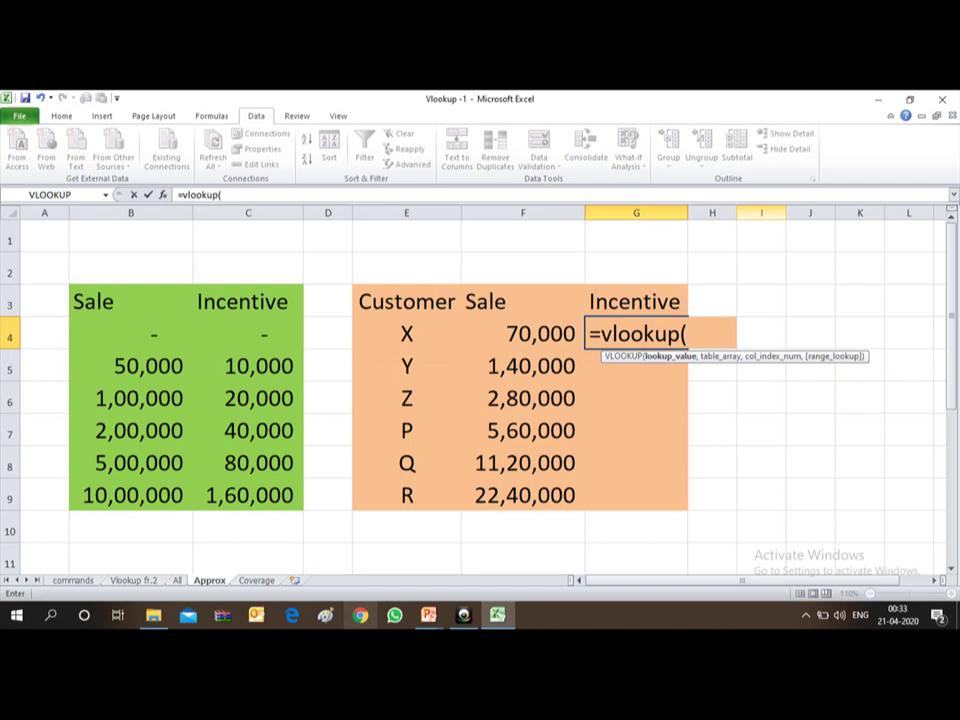
{"action": "left_click", "coordinate": [522, 334]}
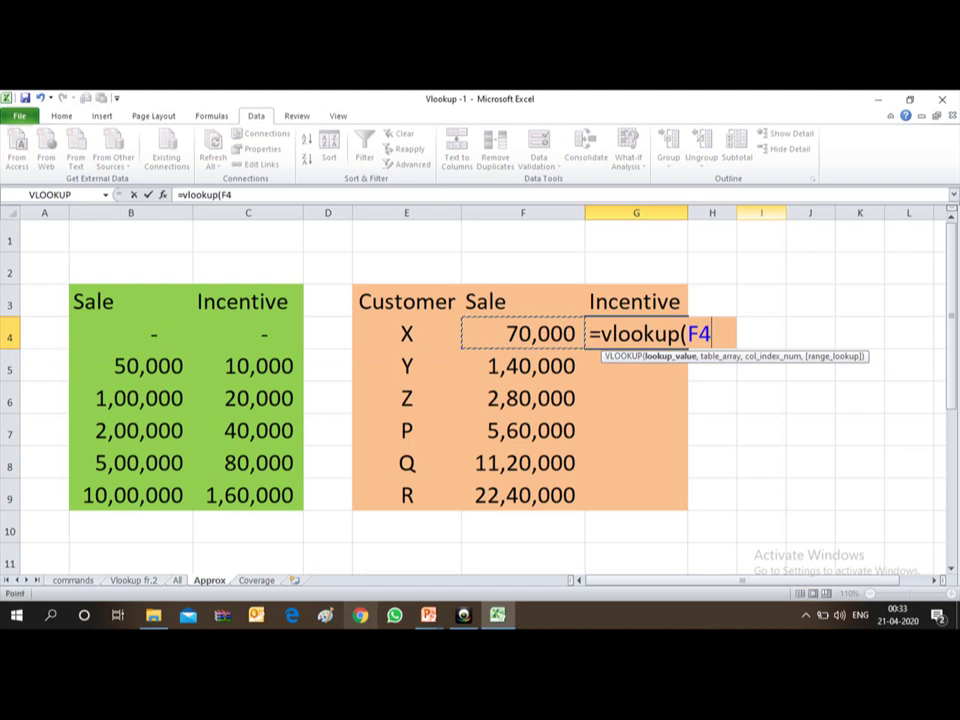
{"action": "type", "text": ","}
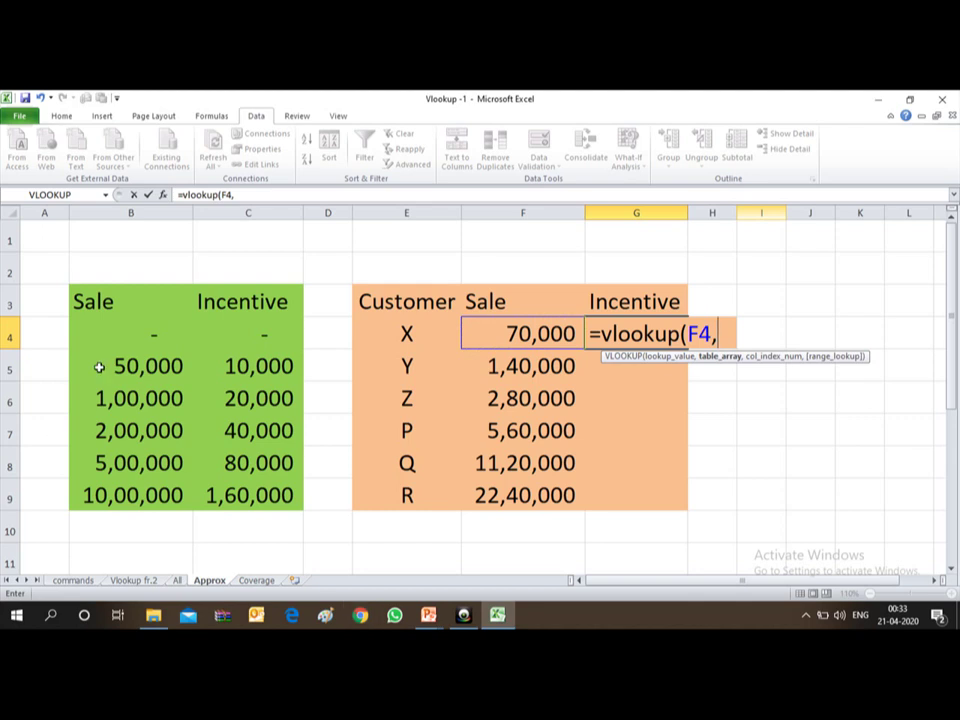
{"action": "left_click", "coordinate": [131, 332]}
{"action": "key", "text": "shift+Right"}
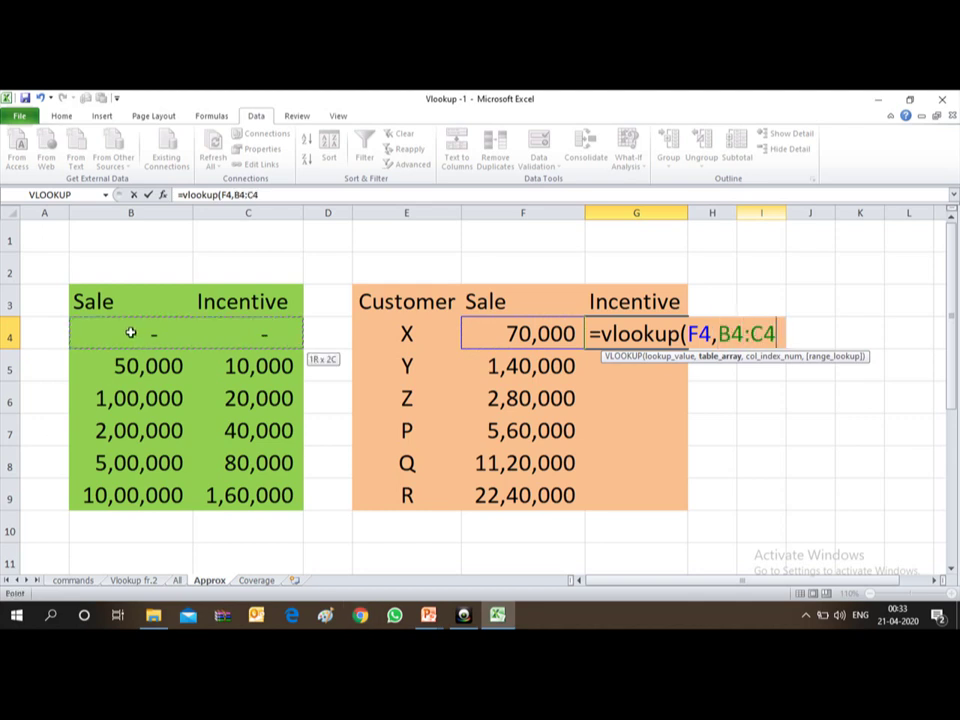
{"action": "key", "text": "ctrl+shift+Down"}
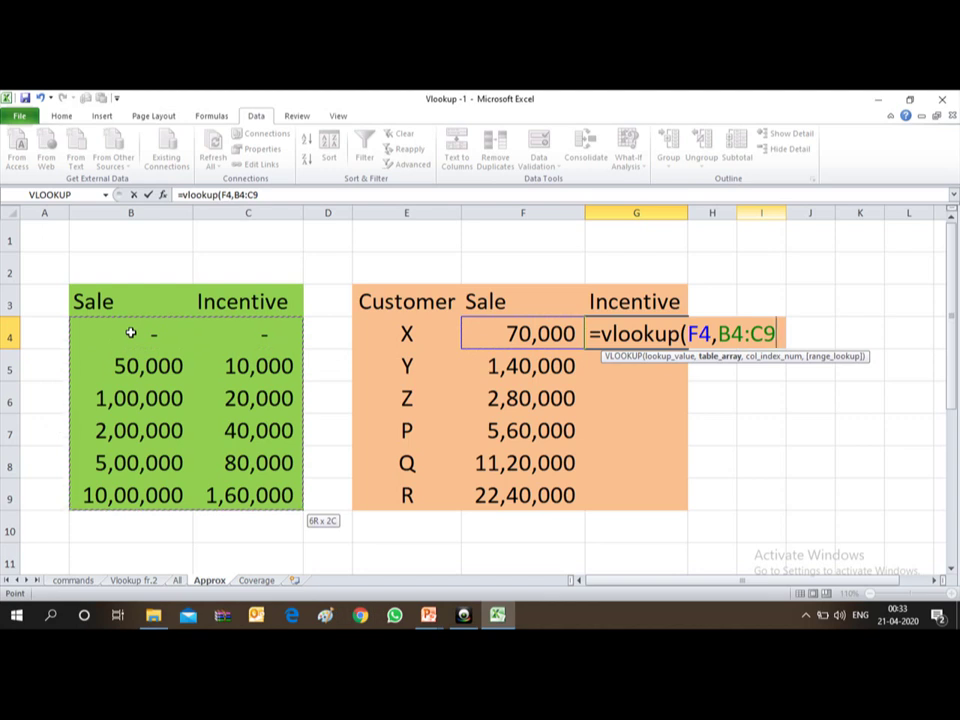
{"action": "type", "text": ",2,"}
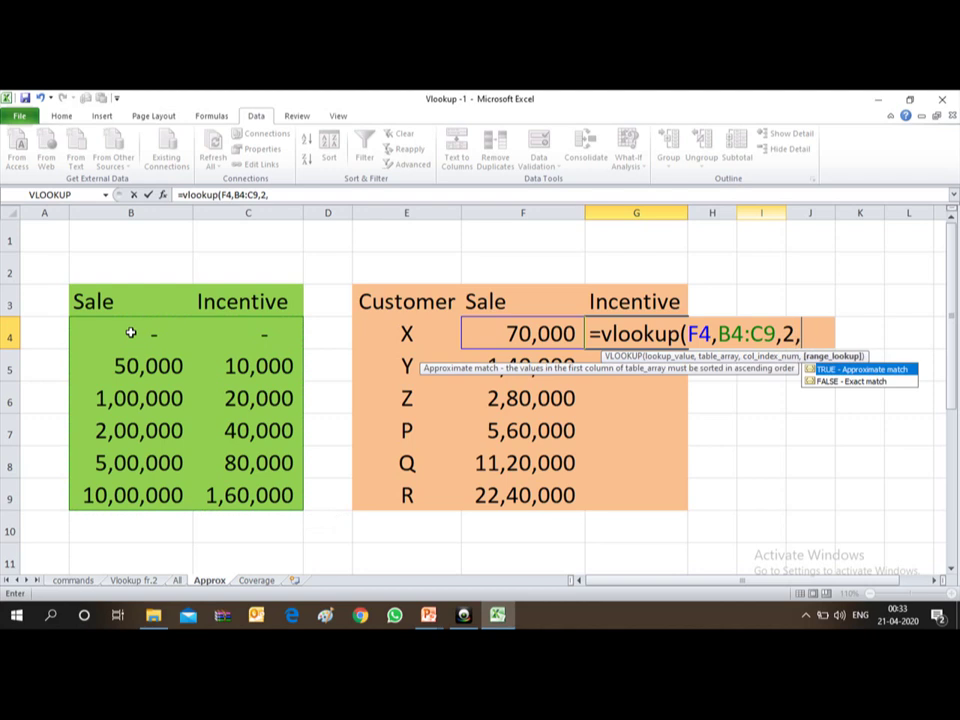
{"action": "type", "text": "0)"}
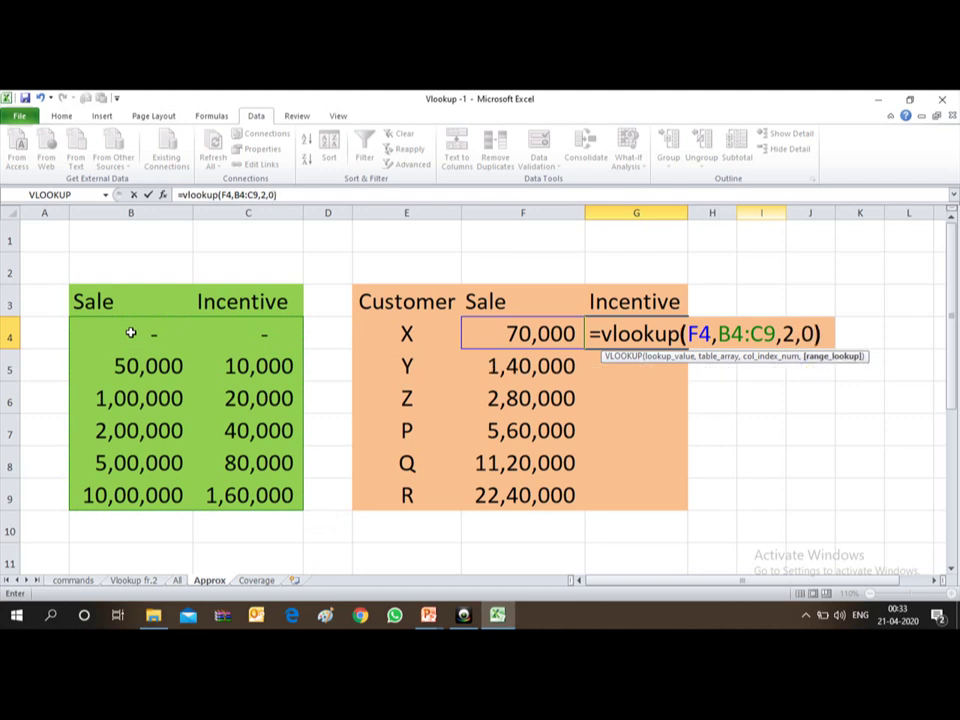
{"action": "key", "text": "Return"}
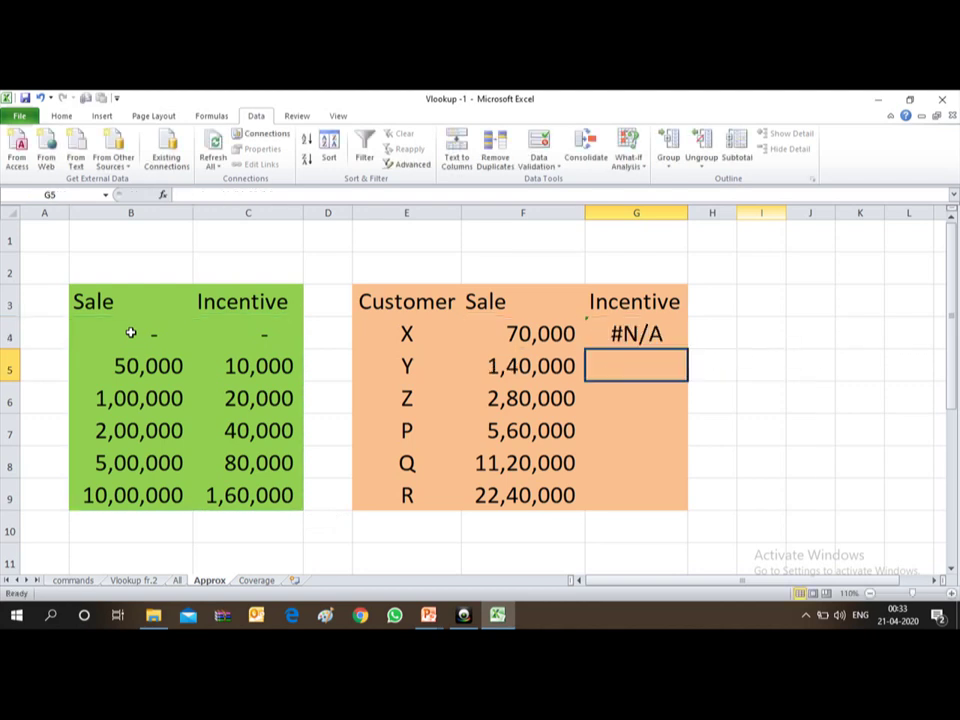
{"action": "key", "text": "Up"}
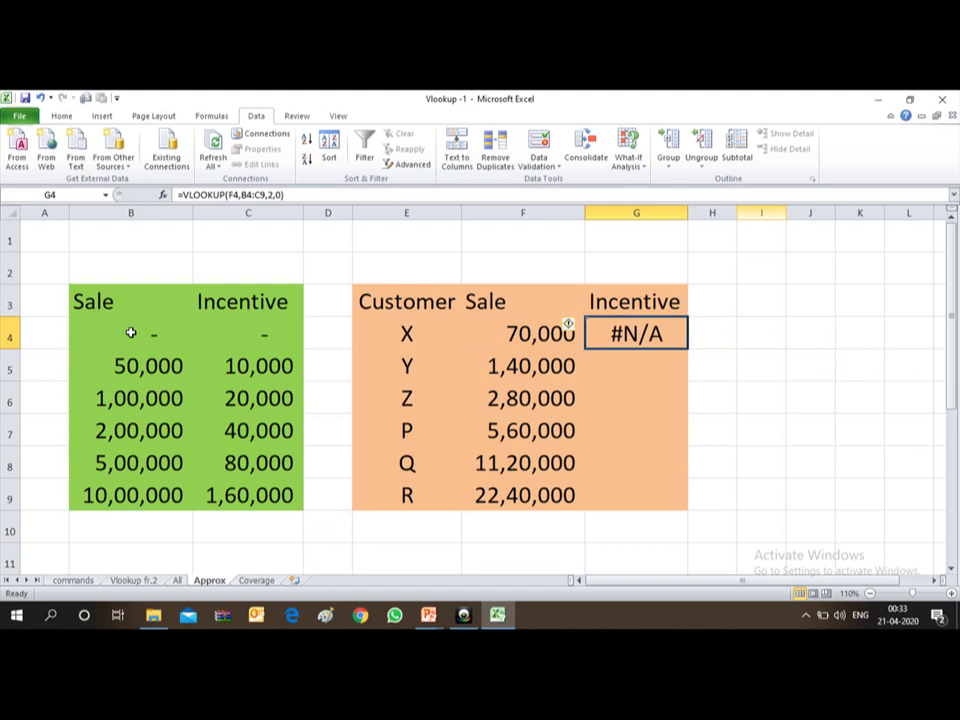
Change G4's last VLOOKUP argument from 0 to 1 for approximate match, returning 10,000
{"action": "left_click", "coordinate": [282, 195]}
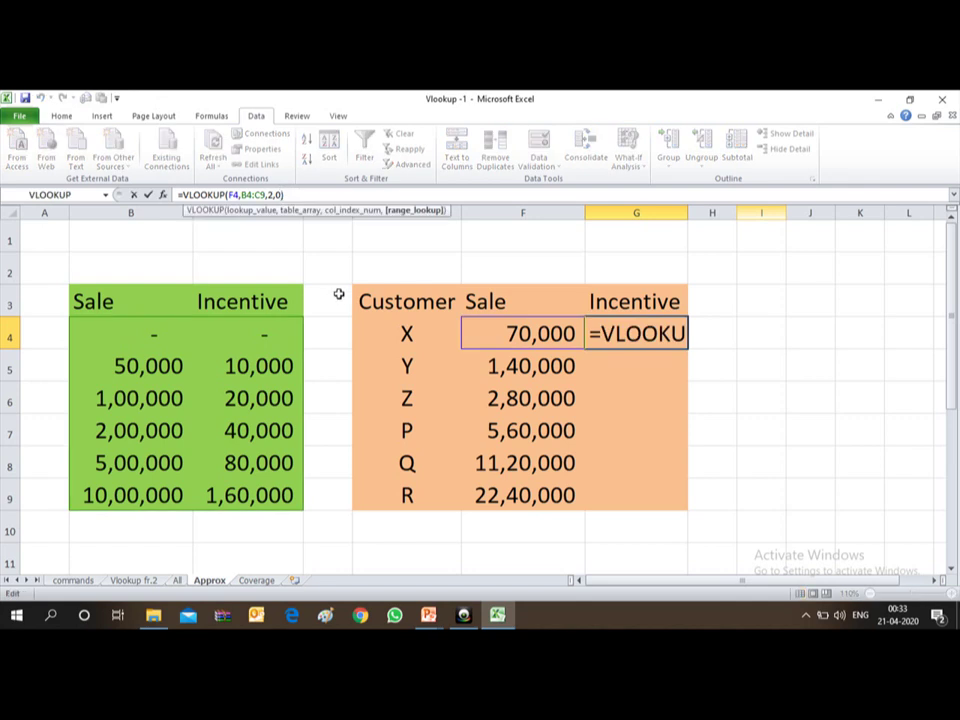
{"action": "key", "text": "Left"}
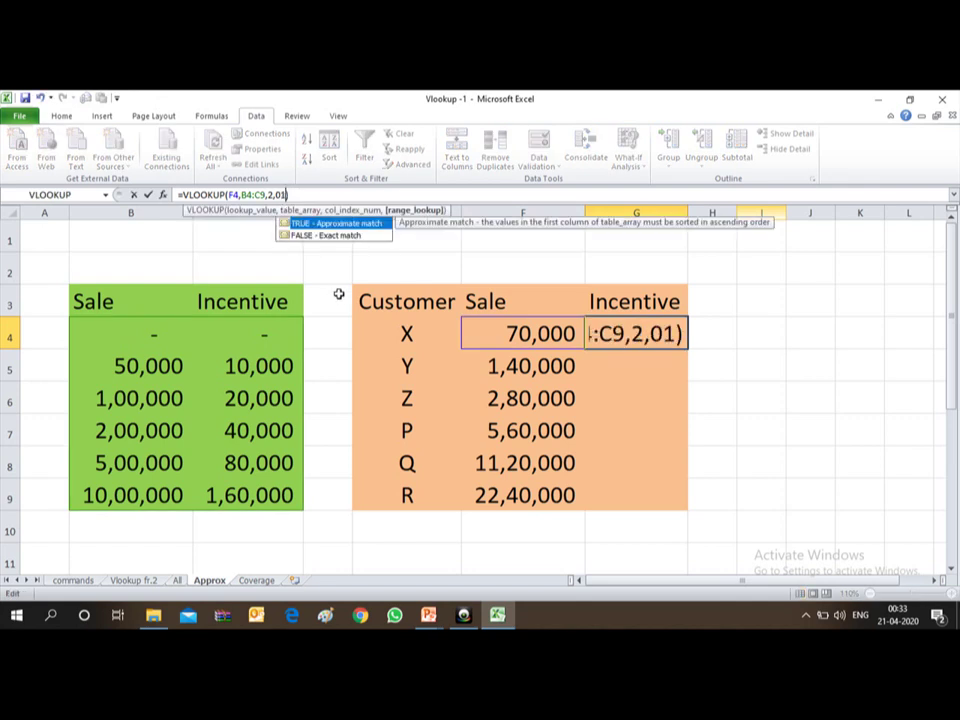
{"action": "key", "text": "BackSpace"}
{"action": "type", "text": "1"}
{"action": "key", "text": "Return"}
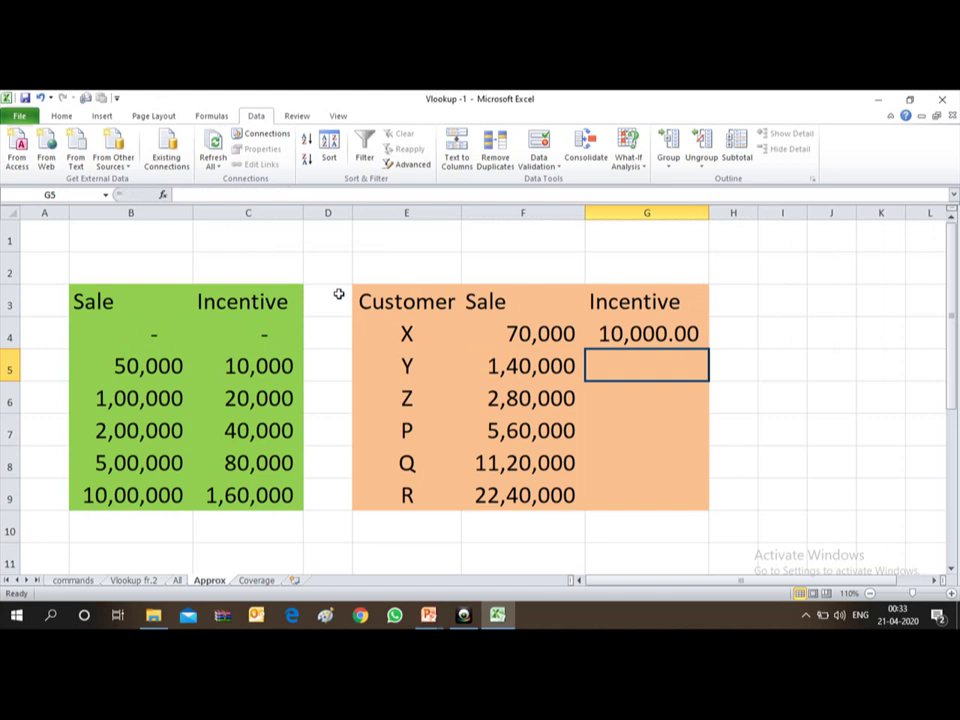
{"action": "key", "text": "Up"}
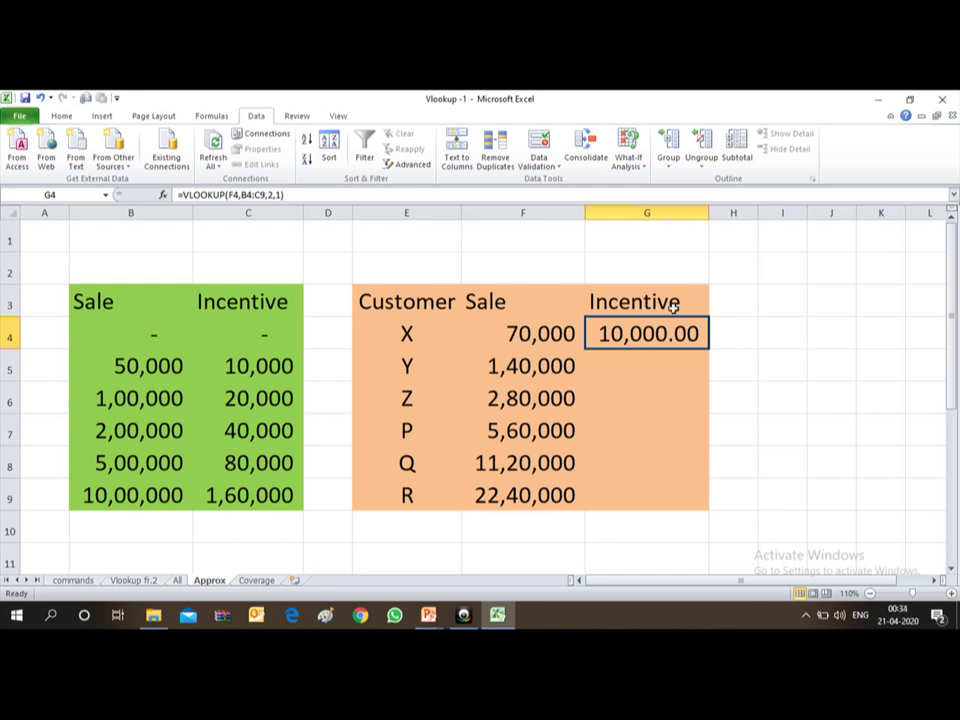
Decrease G4's decimal places twice so 10,000 shows with no decimals
{"action": "left_click", "coordinate": [62, 119]}
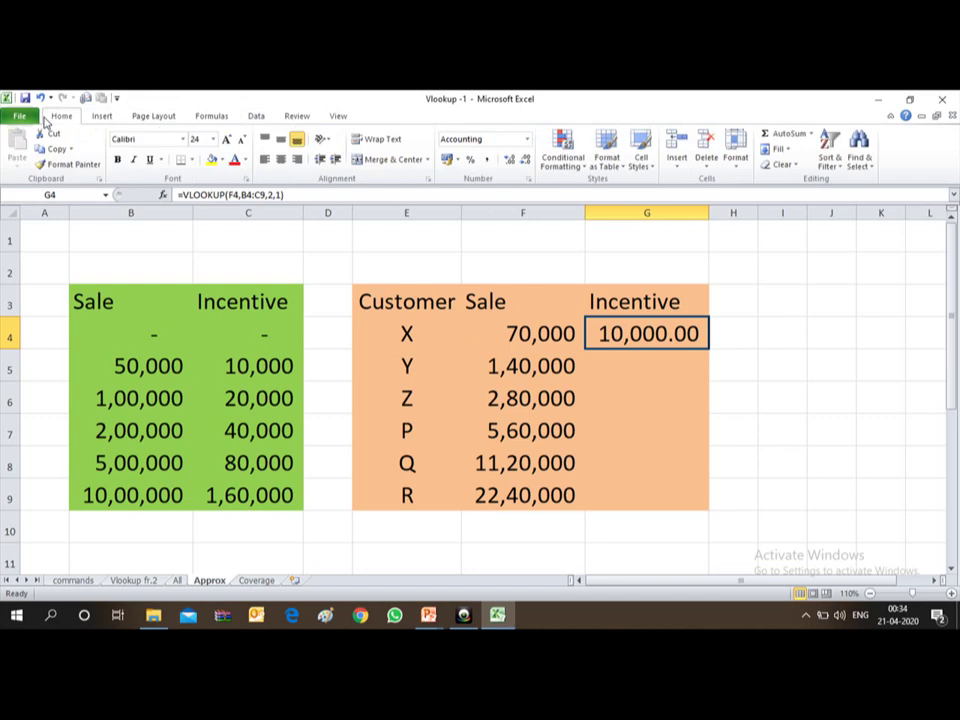
{"action": "left_click", "coordinate": [524, 161]}
{"action": "left_click", "coordinate": [524, 161]}
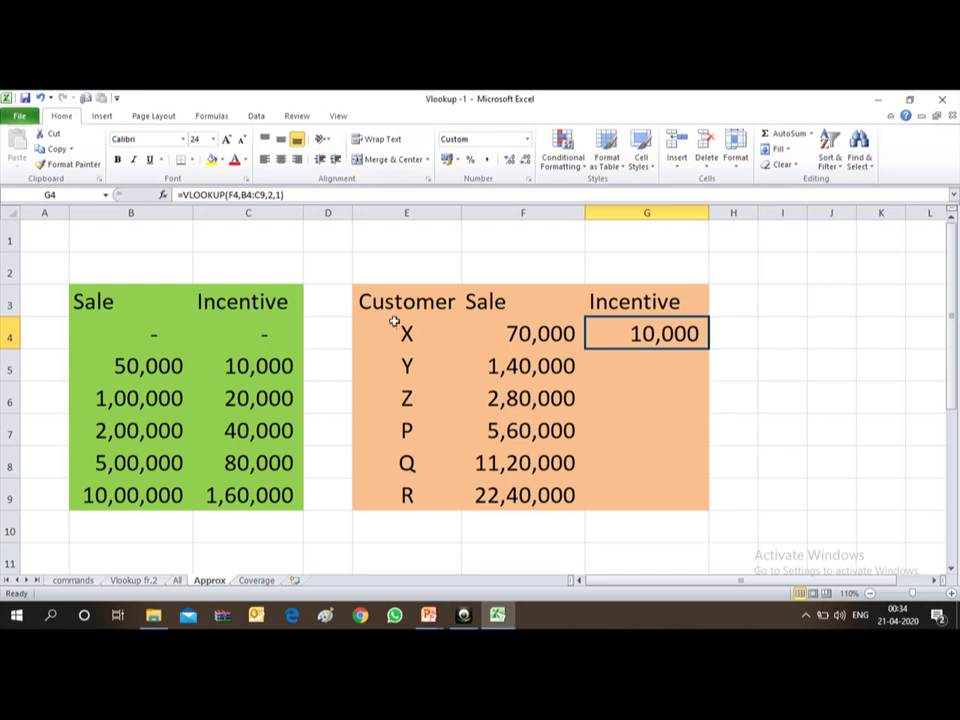
Lock G4's table range as $B$4:$C$9 with F4 on both references
{"action": "left_click", "coordinate": [247, 197]}
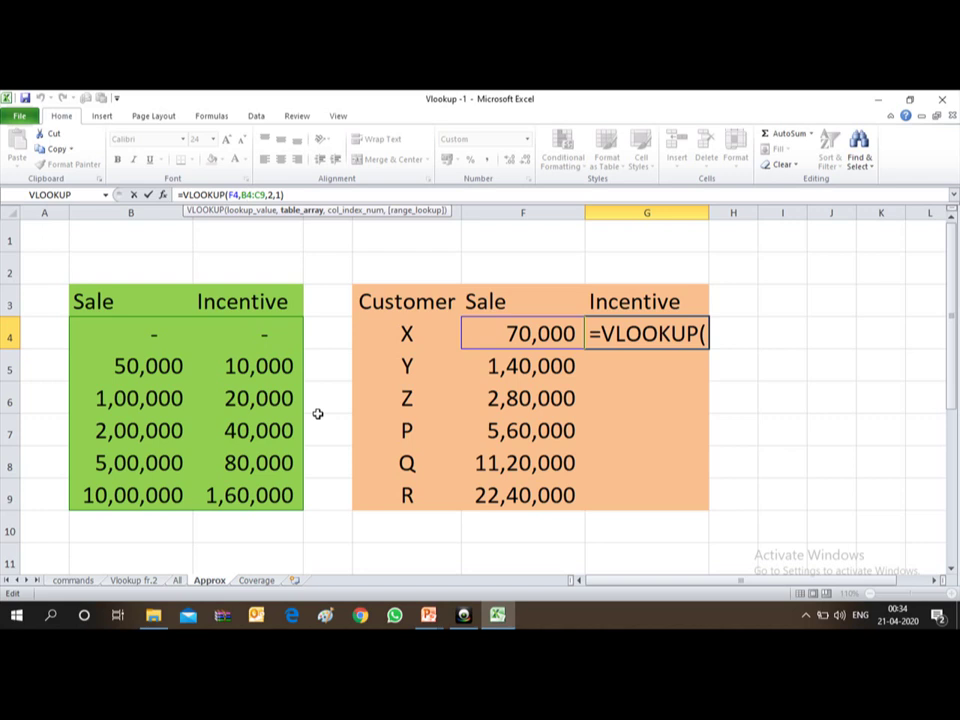
{"action": "key", "text": "F4"}
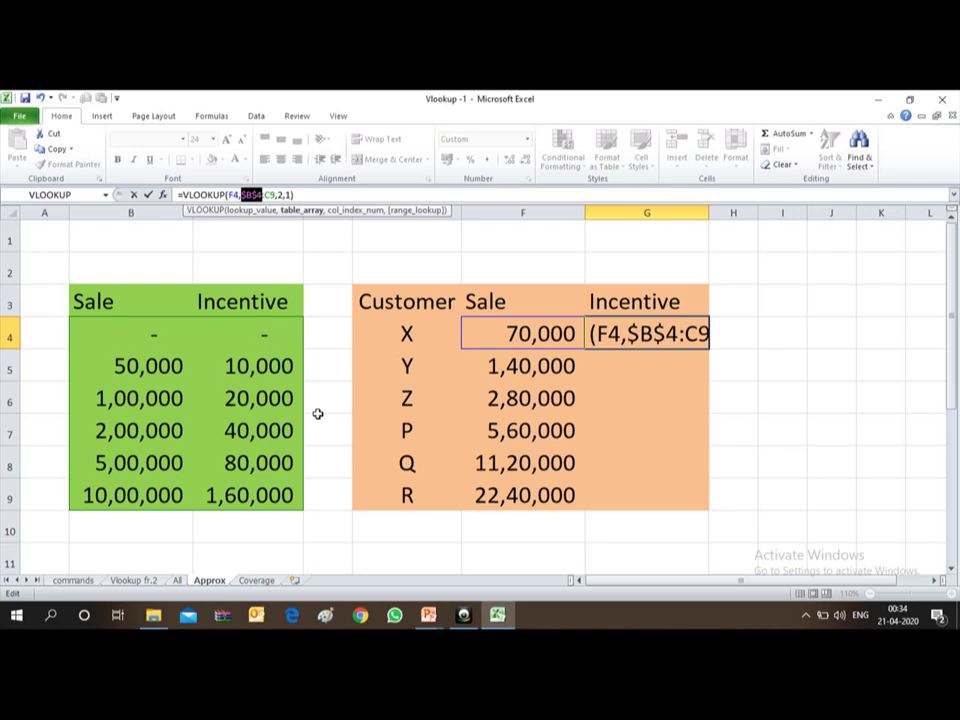
{"action": "key", "text": "Right"}
{"action": "key", "text": "Right"}
{"action": "key", "text": "Right"}
{"action": "key", "text": "F4"}
{"action": "key", "text": "Return"}
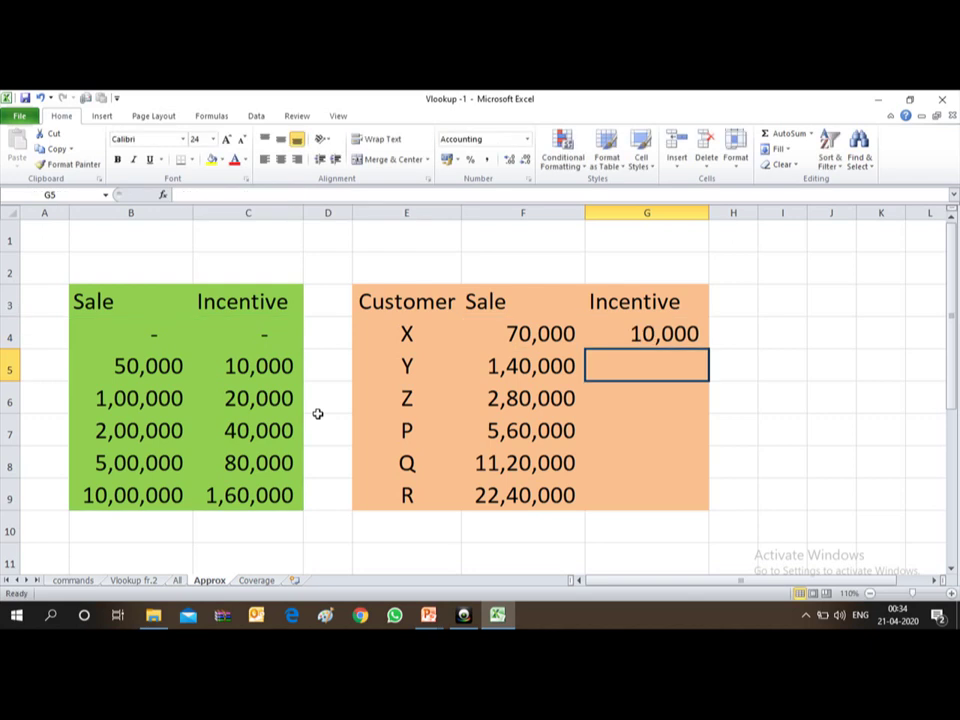
{"action": "key", "text": "Up"}
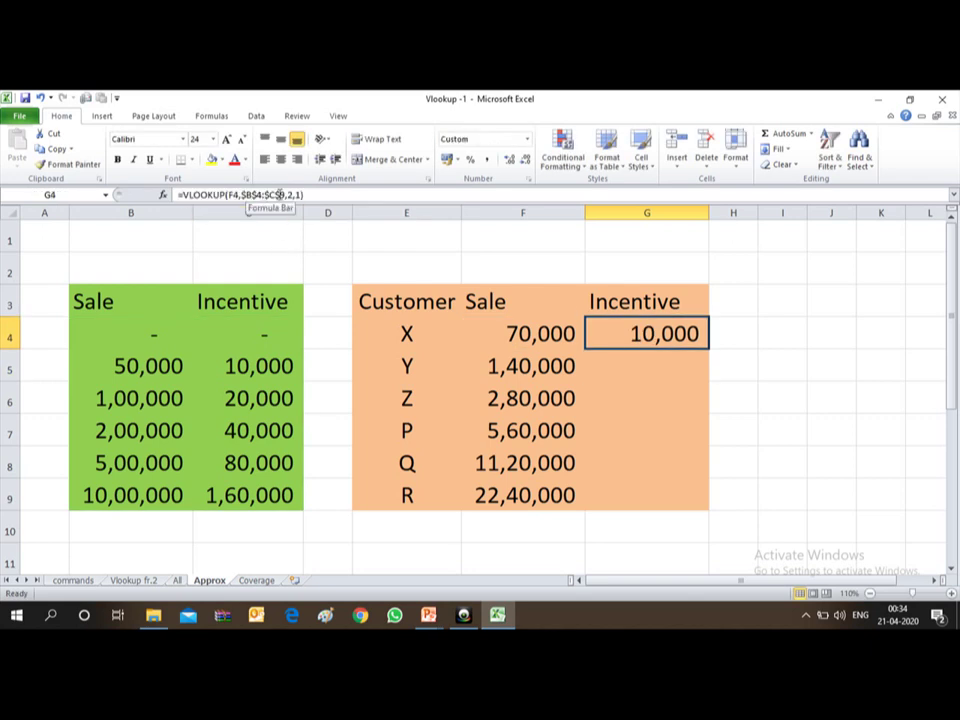
Copy G4's formula down to G9, giving 10,000 through 1,60,000 for customers X to R
{"action": "key", "text": "ctrl+c"}
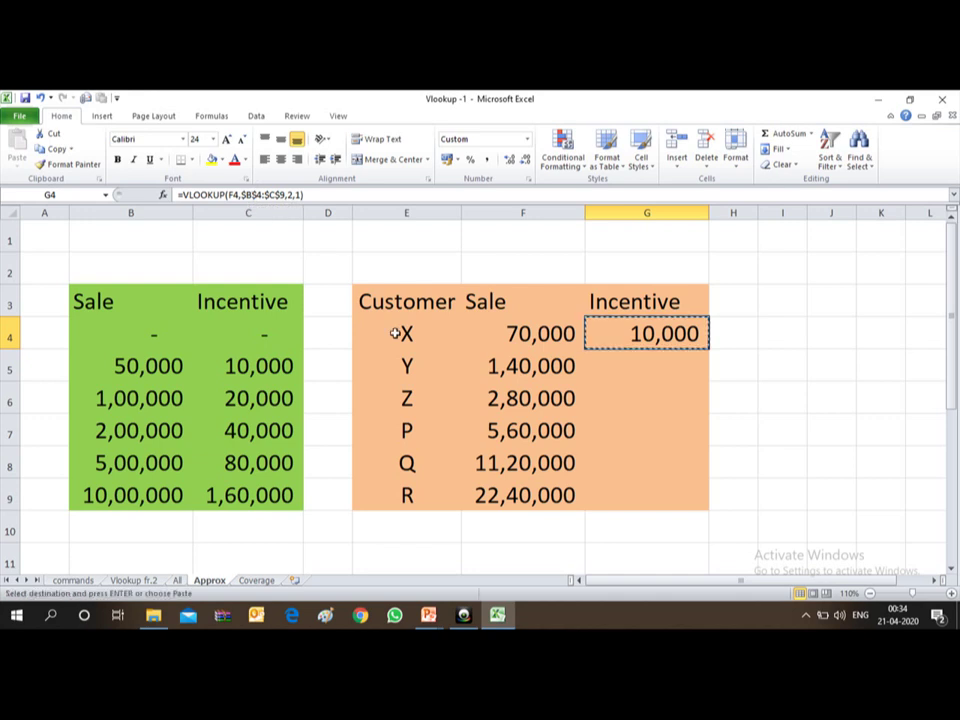
{"action": "key", "text": "shift+Down"}
{"action": "key", "text": "shift+Down"}
{"action": "key", "text": "shift+Down"}
{"action": "key", "text": "shift+Down"}
{"action": "key", "text": "shift+Down"}
{"action": "key", "text": "Return"}
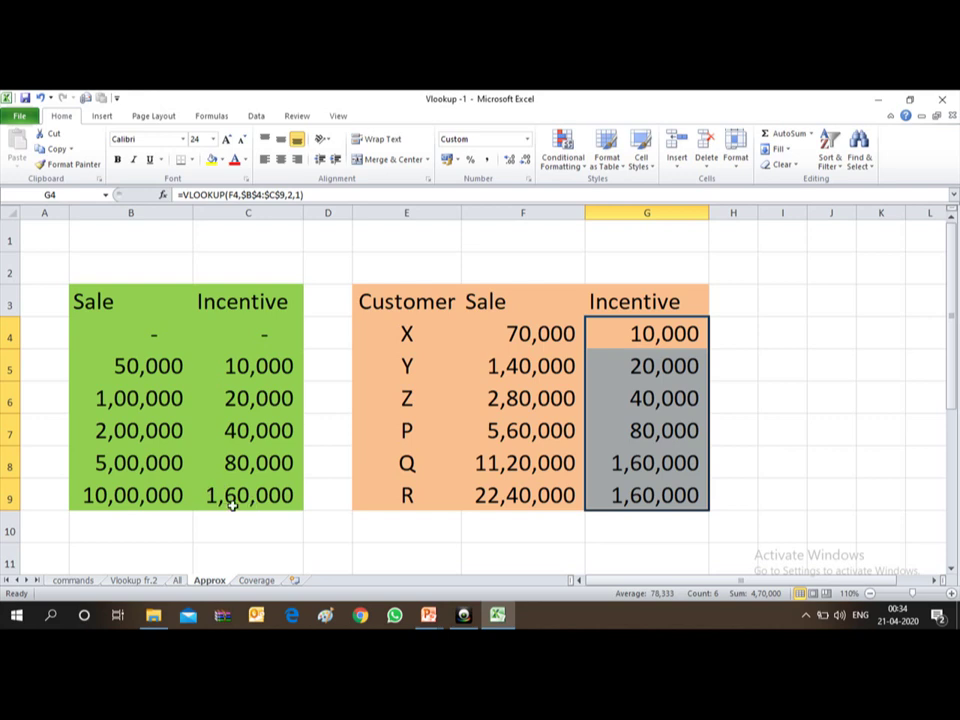
{"action": "left_click", "coordinate": [656, 500]}
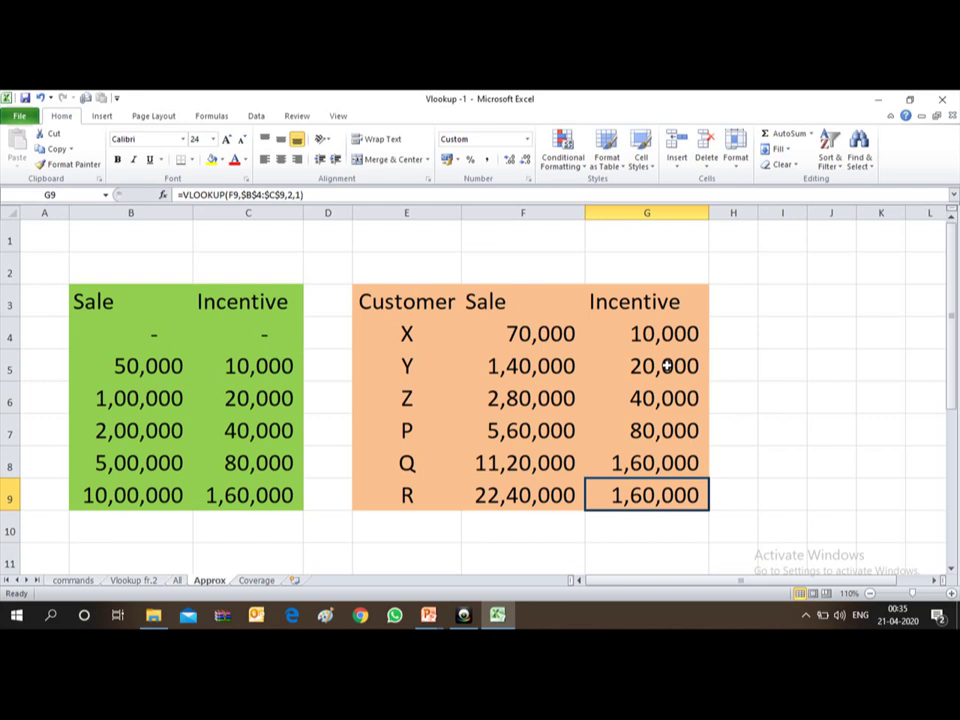
On the All sheet, clear the FY 2019-20 Qty, Value and Gross Value figures in H3:J39
{"action": "left_click", "coordinate": [177, 581]}
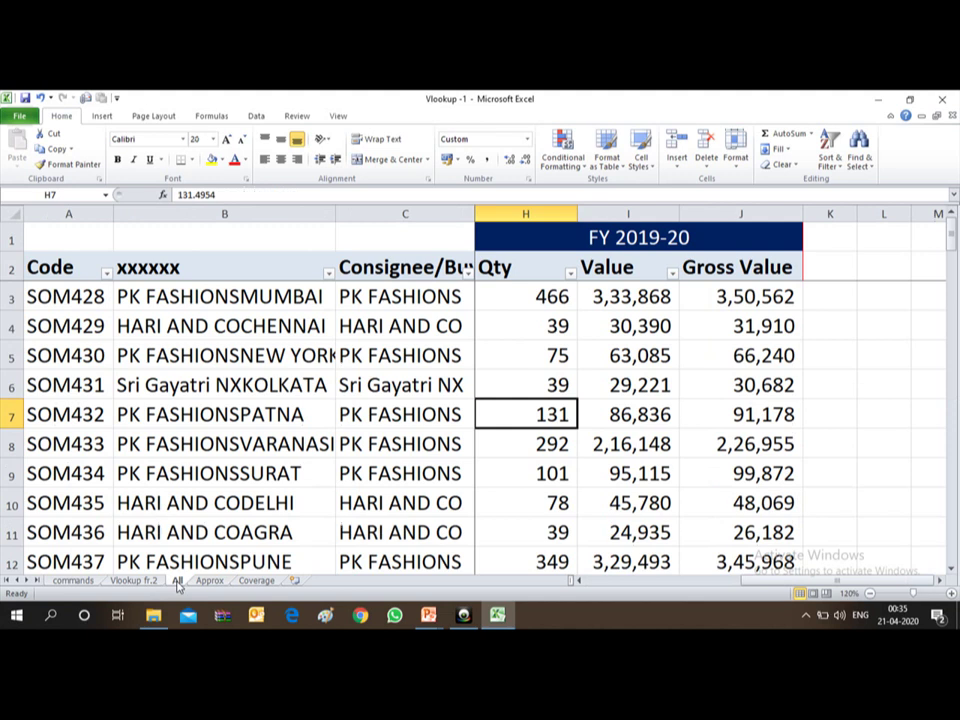
{"action": "key", "text": "Up"}
{"action": "key", "text": "Up"}
{"action": "key", "text": "Up"}
{"action": "key", "text": "Up"}
{"action": "key", "text": "Up"}
{"action": "key", "text": "Up"}
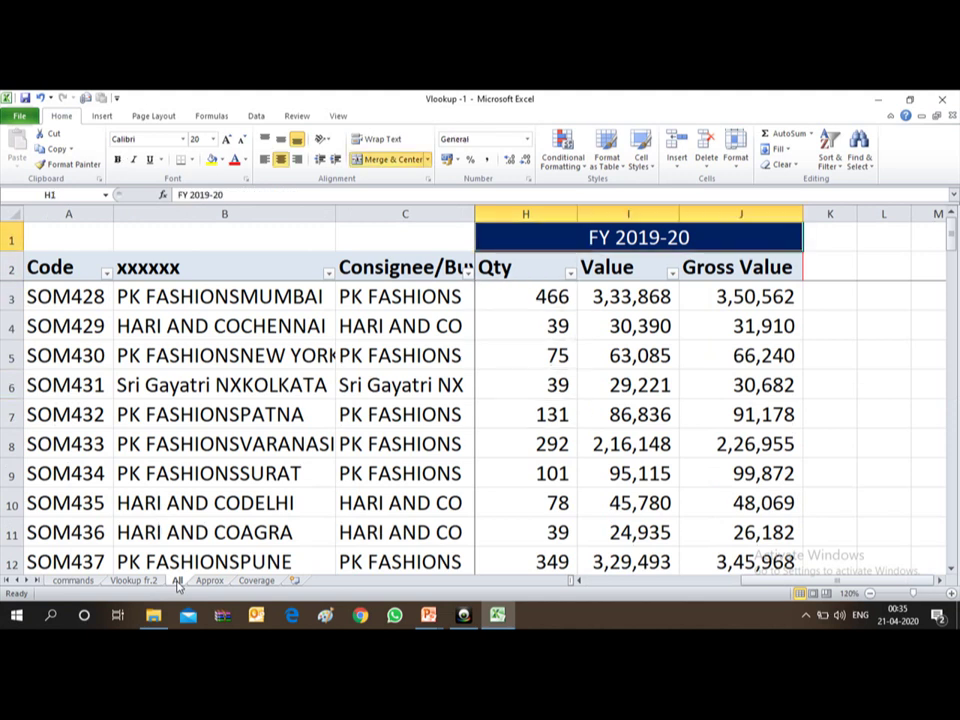
{"action": "key", "text": "Down"}
{"action": "key", "text": "Down"}
{"action": "key", "text": "Down"}
{"action": "key", "text": "Down"}
{"action": "key", "text": "Down"}
{"action": "key", "text": "Up"}
{"action": "key", "text": "Up"}
{"action": "key", "text": "Up"}
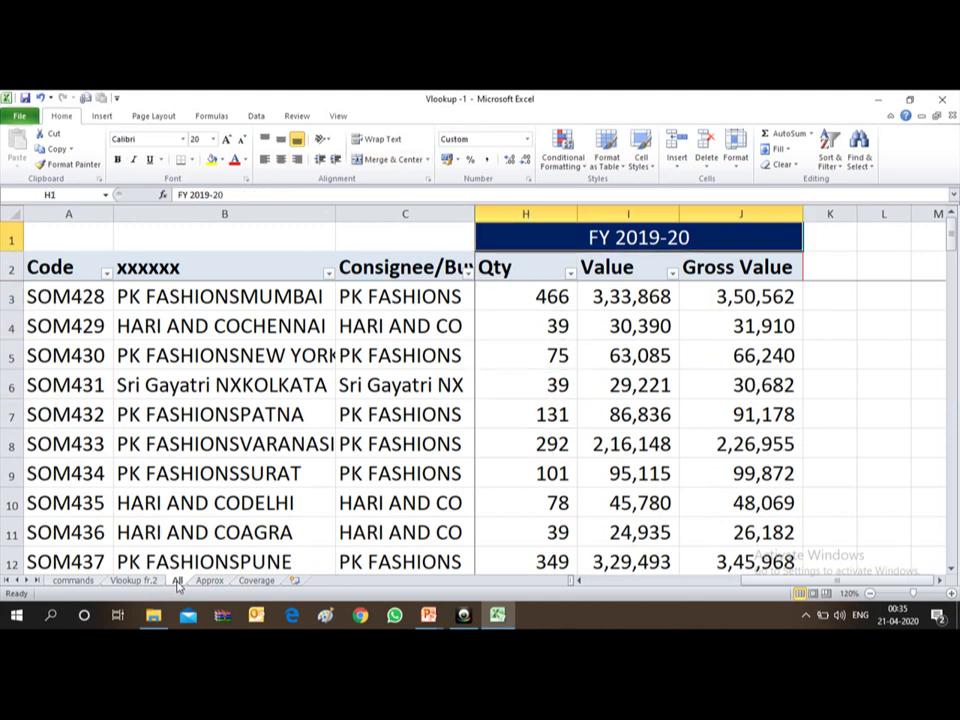
{"action": "key", "text": "Down"}
{"action": "key", "text": "Down"}
{"action": "key", "text": "shift+Right"}
{"action": "key", "text": "shift+Right"}
{"action": "key", "text": "ctrl+shift+Down"}
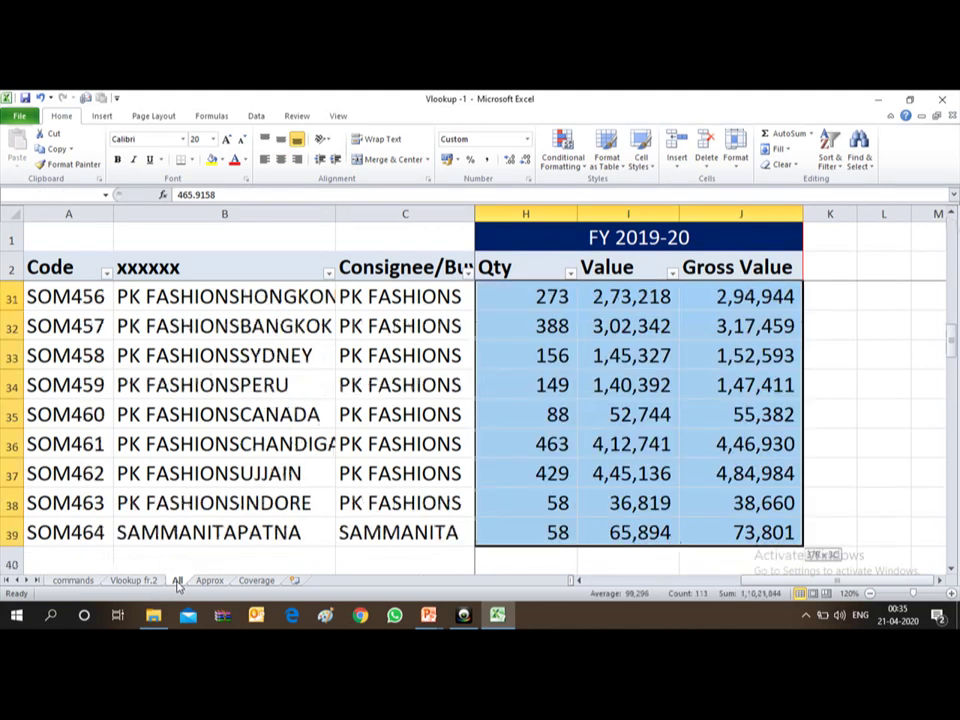
{"action": "key", "text": "shift+Down"}
{"action": "key", "text": "shift+Up"}
{"action": "key", "text": "shift+Up"}
{"action": "key", "text": "shift+Down"}
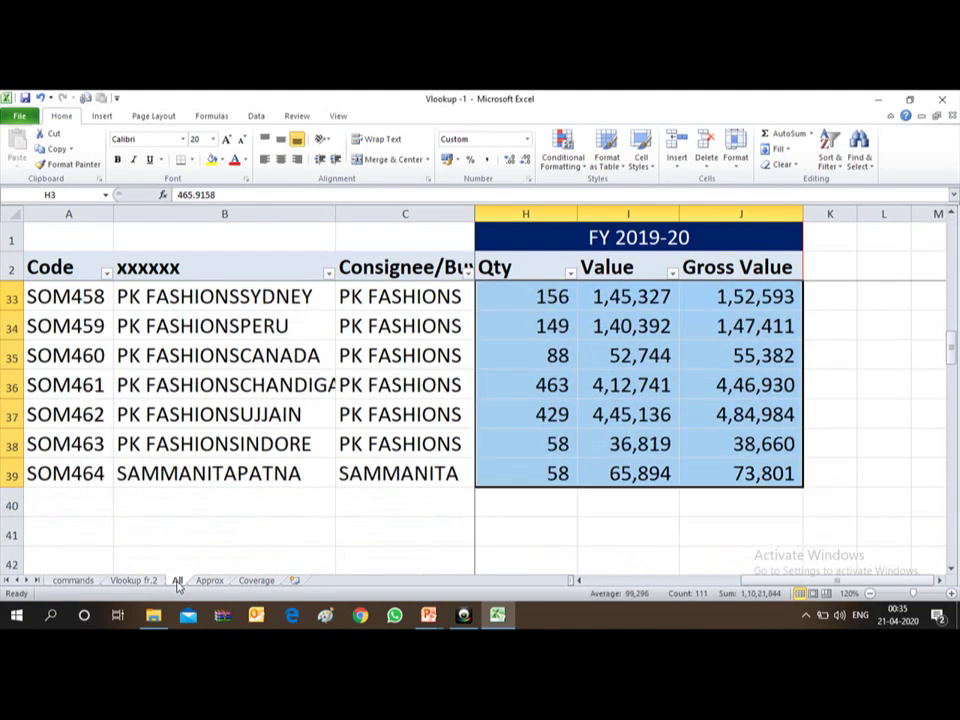
{"action": "key", "text": "Delete"}
Review the FY 2018-19 columns beside the now-empty FY 2019-20 columns
{"action": "key", "text": "Up"}
{"action": "key", "text": "Up"}
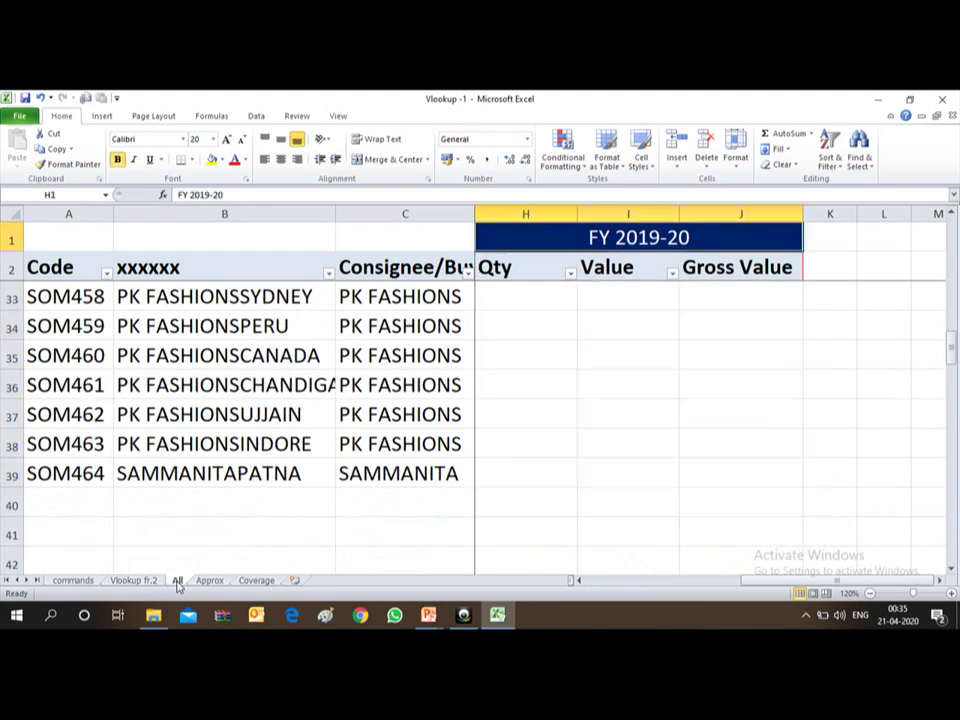
{"action": "key", "text": "Down"}
{"action": "key", "text": "Down"}
{"action": "key", "text": "Down"}
{"action": "key", "text": "Down"}
{"action": "key", "text": "Down"}
{"action": "key", "text": "Down"}
{"action": "key", "text": "Down"}
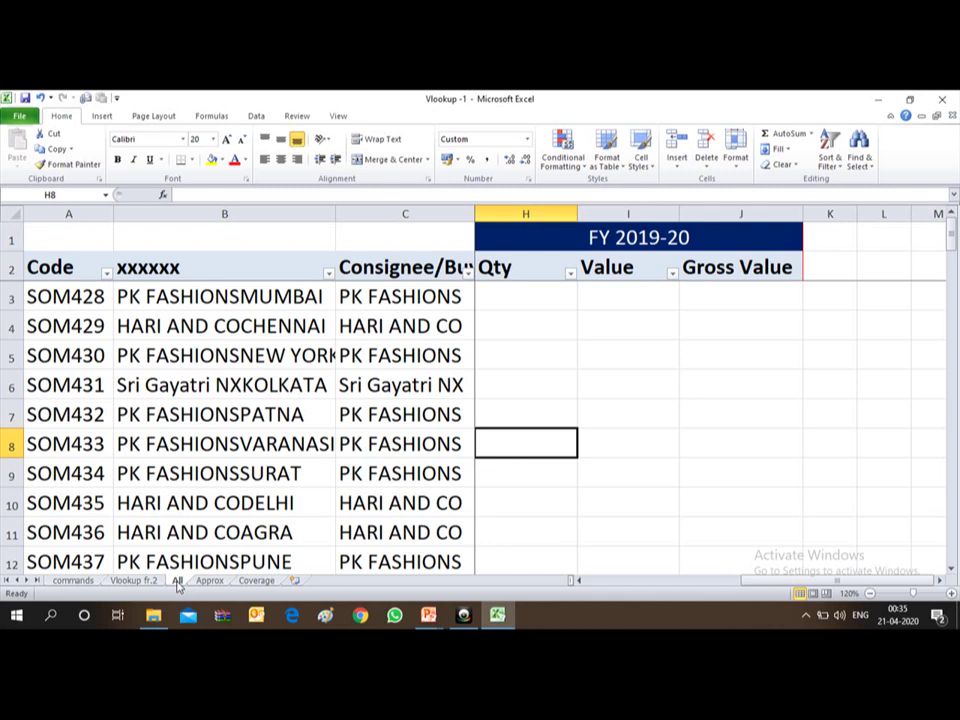
{"action": "key", "text": "Left"}
{"action": "key", "text": "Left"}
{"action": "key", "text": "Left"}
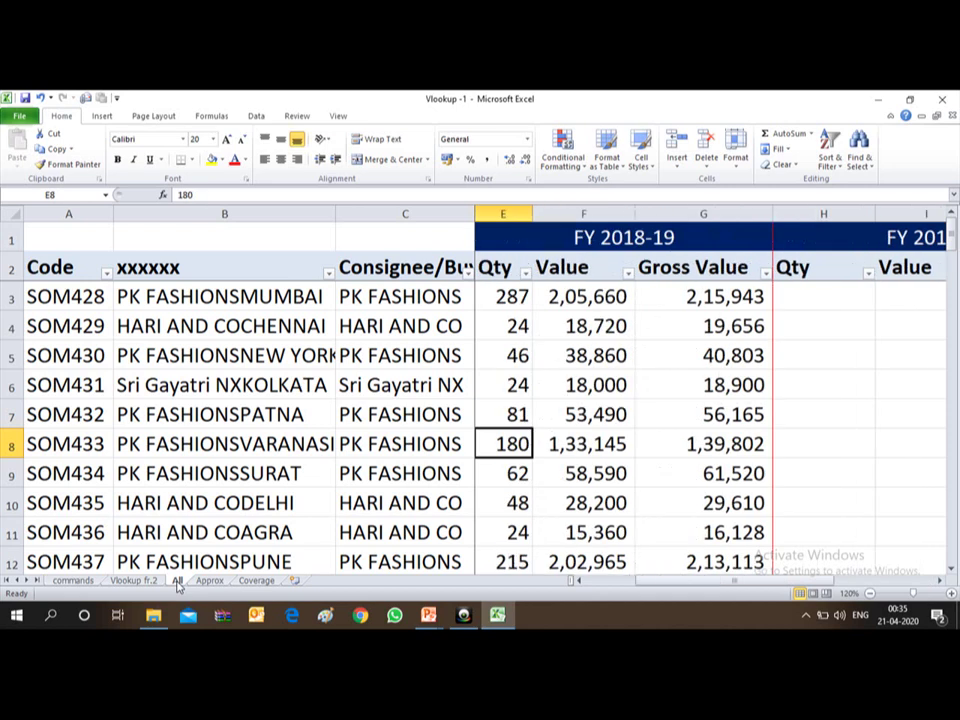
{"action": "key", "text": "Left"}
{"action": "key", "text": "Left"}
{"action": "key", "text": "Left"}
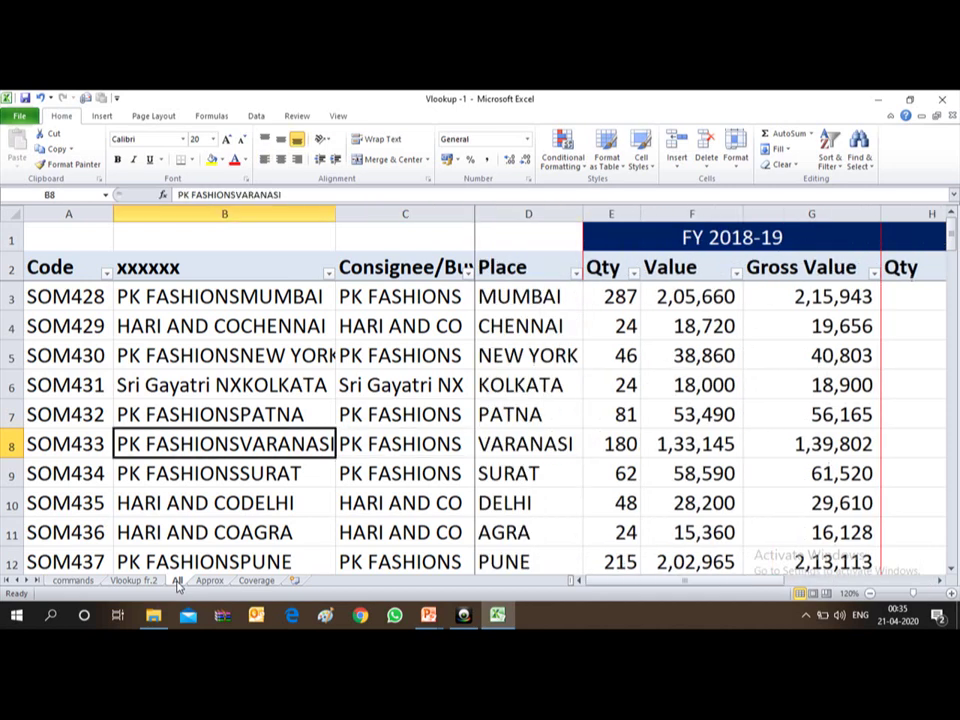
{"action": "key", "text": "Right"}
{"action": "key", "text": "Right"}
{"action": "key", "text": "Right"}
{"action": "key", "text": "Right"}
{"action": "key", "text": "Right"}
{"action": "key", "text": "Right"}
{"action": "key", "text": "Right"}
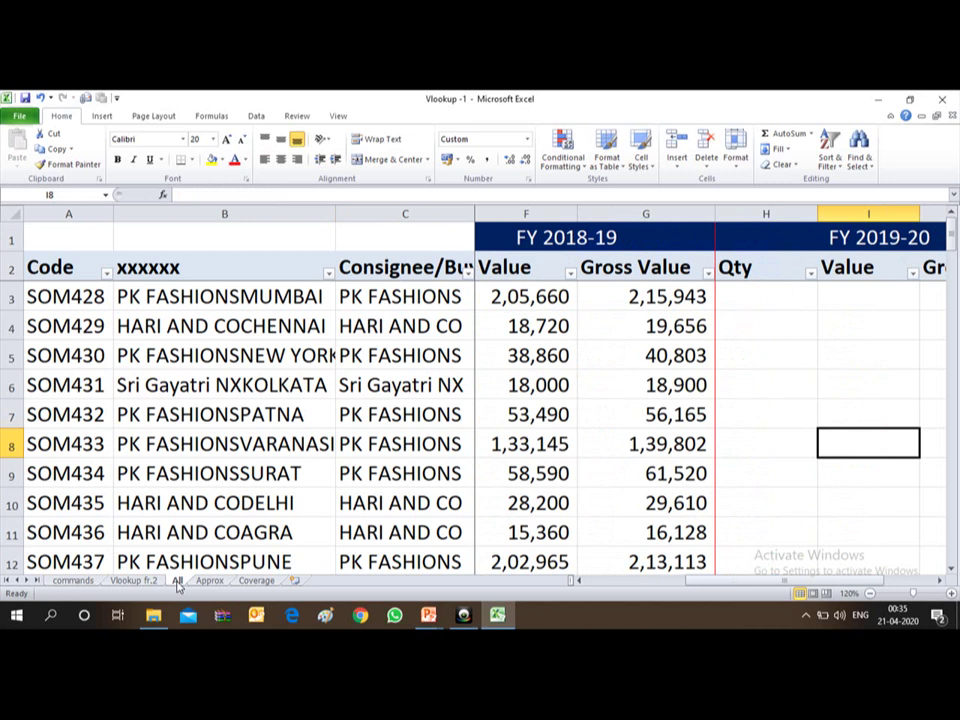
In the Vlookup -2 workbook, delete the empty column E
{"action": "key", "text": "alt+Tab"}
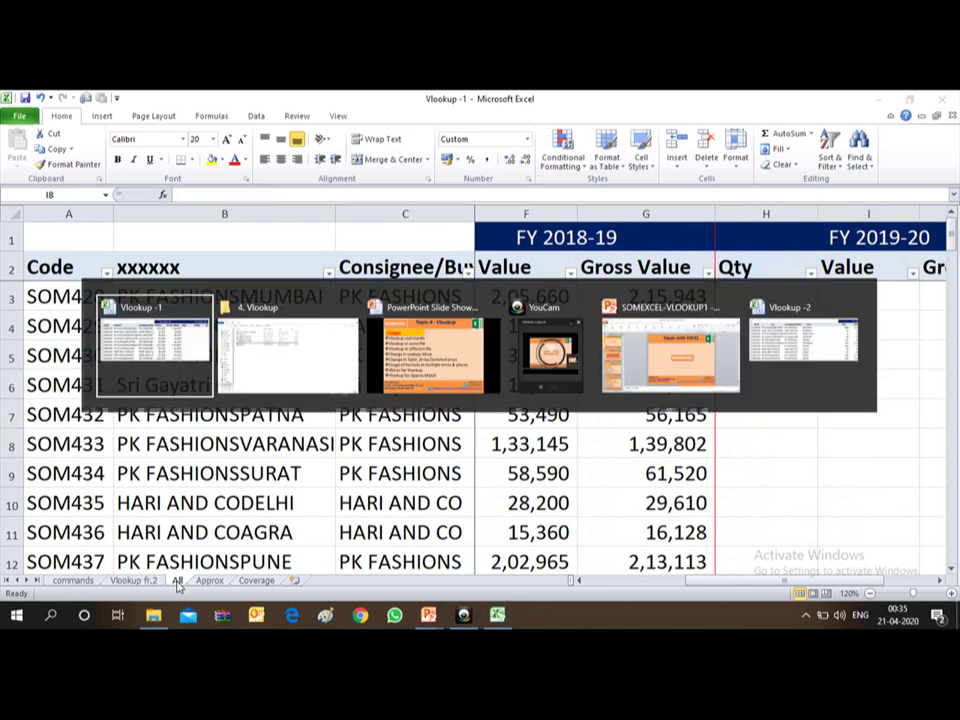
{"action": "key", "text": "alt+Tab"}
{"action": "key", "text": "alt+Tab"}
{"action": "key", "text": "alt+Tab"}
{"action": "key", "text": "alt+Tab"}
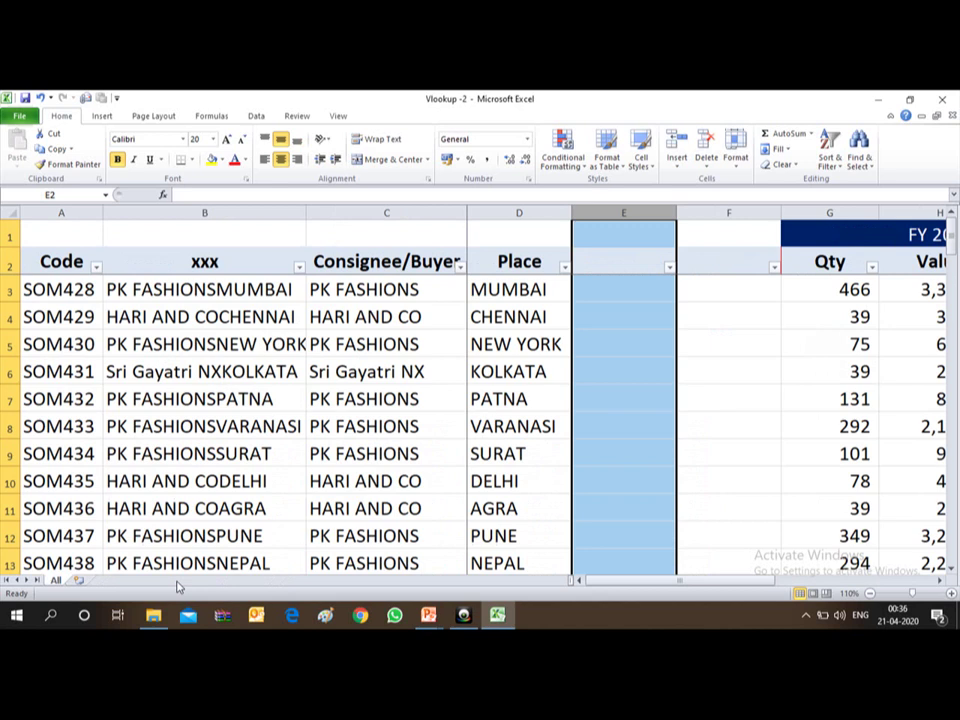
{"action": "key", "text": "ctrl+minus"}
{"action": "key", "text": "Left"}
{"action": "key", "text": "Left"}
{"action": "key", "text": "Left"}
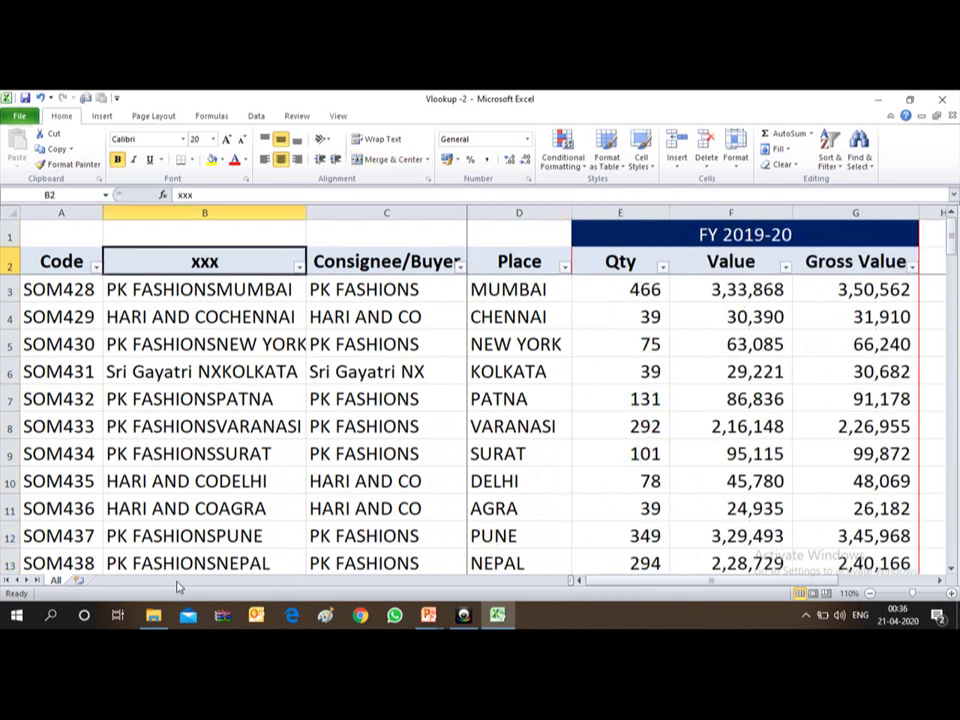
{"action": "key", "text": "Left"}
{"action": "key", "text": "Down"}
{"action": "key", "text": "Down"}
{"action": "key", "text": "Down"}
{"action": "key", "text": "Down"}
{"action": "key", "text": "Down"}
{"action": "key", "text": "Down"}
{"action": "key", "text": "Up"}
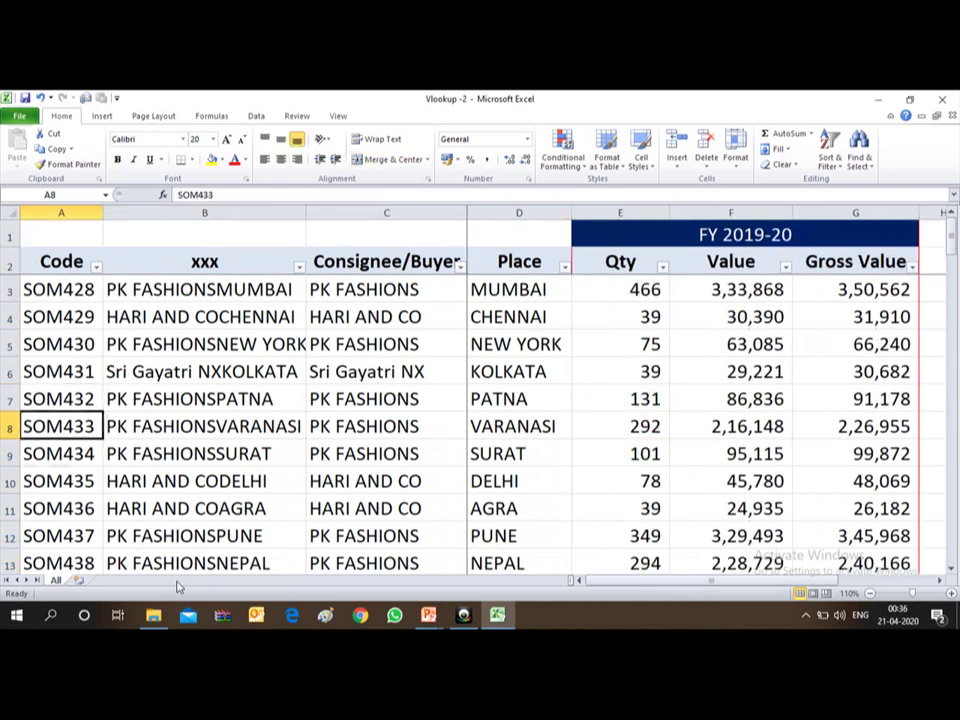
{"action": "key", "text": "Up"}
{"action": "key", "text": "Down"}
{"action": "key", "text": "Down"}
{"action": "key", "text": "Down"}
Clear the contents of rows 10–11 (SOM435–436) and rows 16–17 (SOM441–442)
{"action": "key", "text": "shift+Down"}
{"action": "key", "text": "shift+Down"}
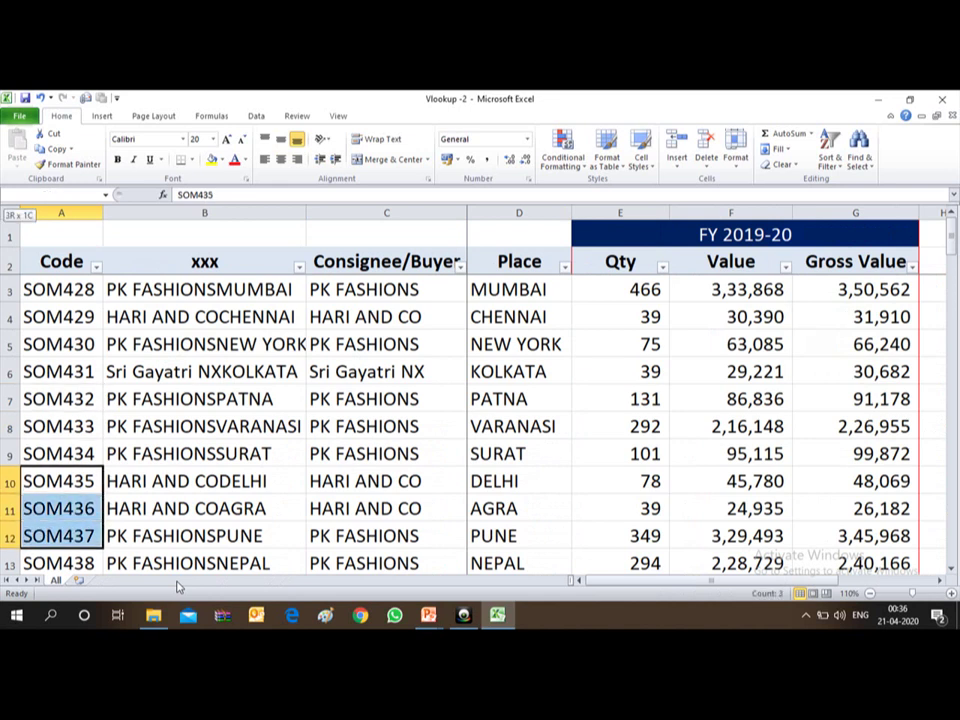
{"action": "key", "text": "shift+Up"}
{"action": "key", "text": "shift+Up"}
{"action": "key", "text": "shift+Down"}
{"action": "key", "text": "shift+space"}
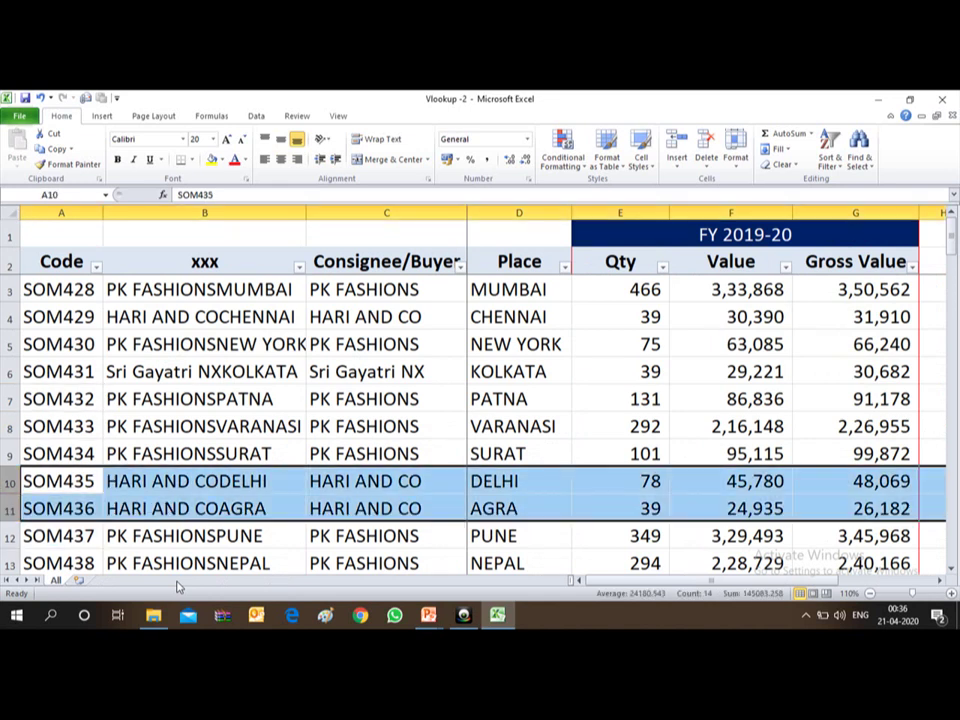
{"action": "key", "text": "Delete"}
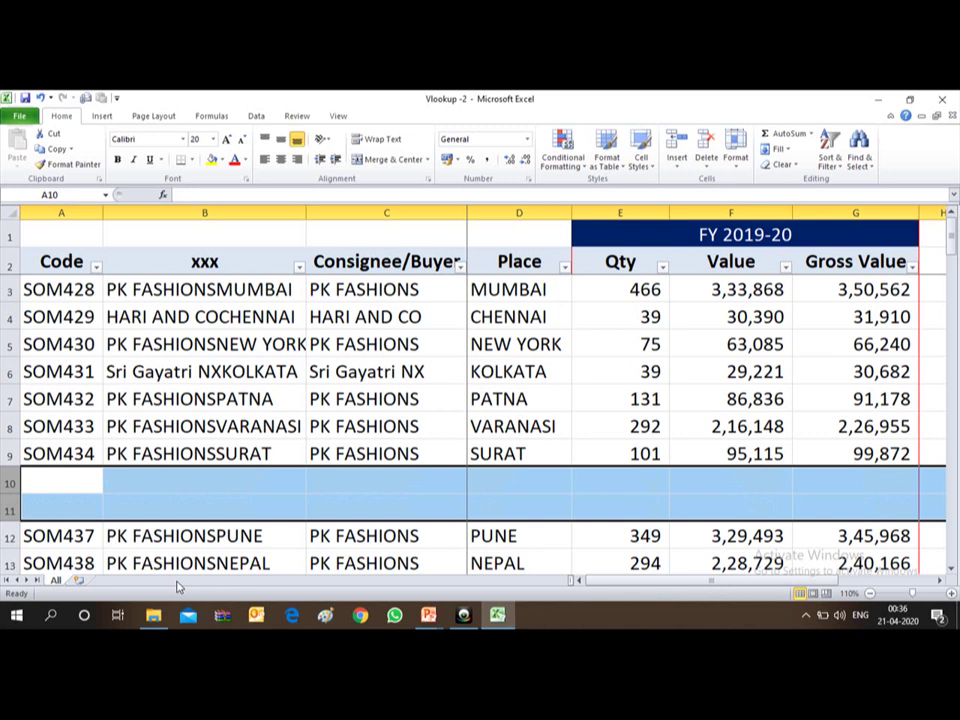
{"action": "key", "text": "Down"}
{"action": "key", "text": "Down"}
{"action": "key", "text": "Down"}
{"action": "key", "text": "Down"}
{"action": "key", "text": "Down"}
{"action": "key", "text": "Down"}
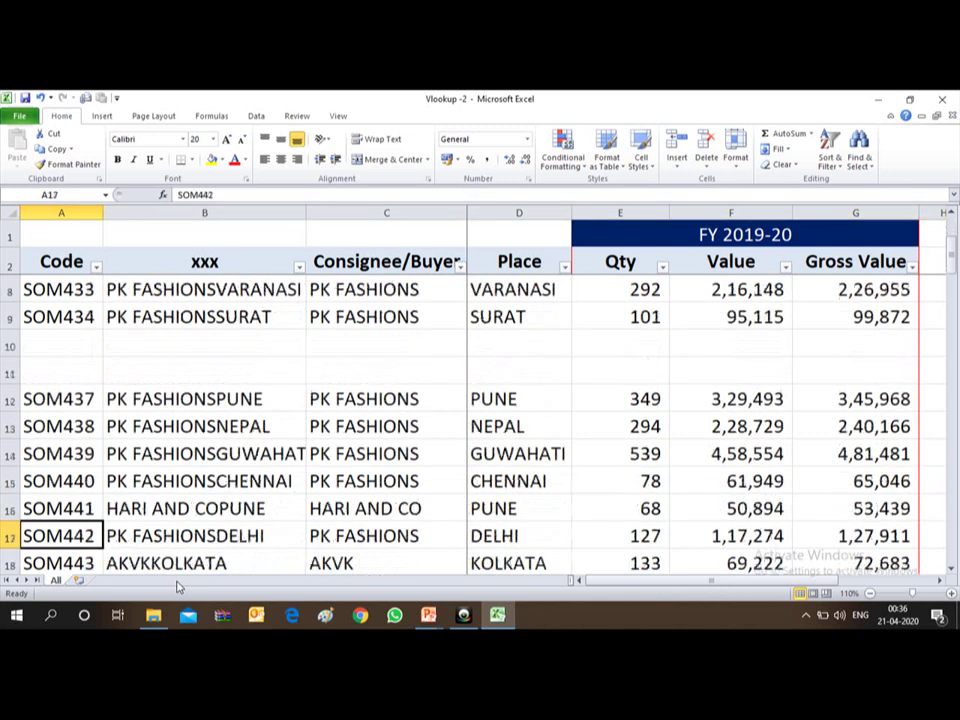
{"action": "key", "text": "Up"}
{"action": "key", "text": "Up"}
{"action": "key", "text": "Up"}
Clear rows 22–23 (SOM447–448), then return to the Vlookup -1 workbook
{"action": "key", "text": "Down"}
{"action": "key", "text": "Down"}
{"action": "key", "text": "shift+Down"}
{"action": "key", "text": "shift+space"}
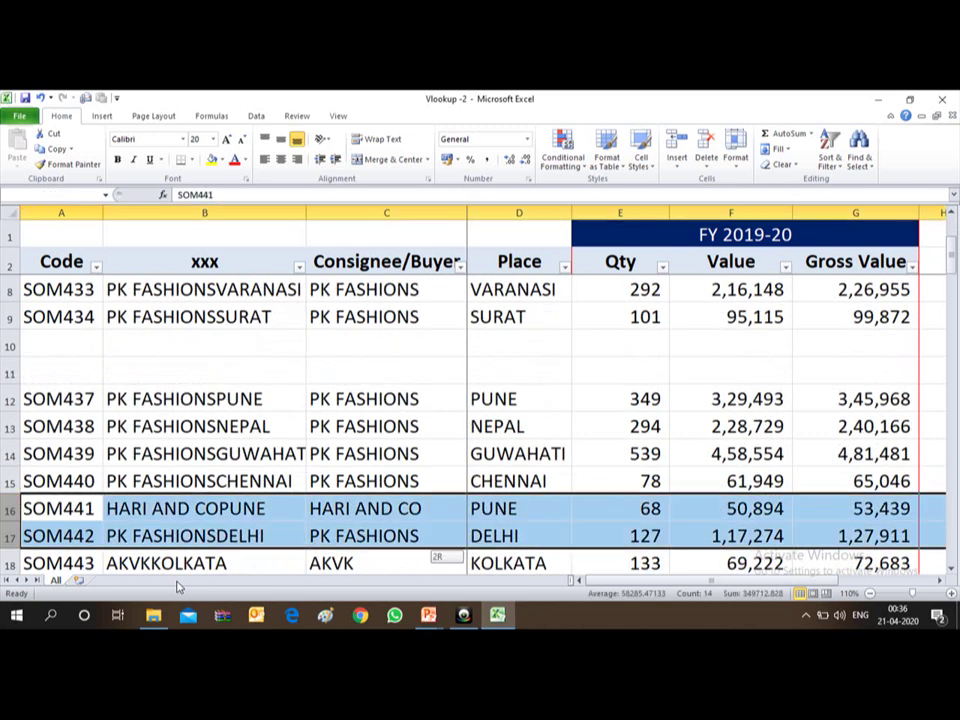
{"action": "key", "text": "Delete"}
{"action": "key", "text": "Down"}
{"action": "key", "text": "Down"}
{"action": "key", "text": "Down"}
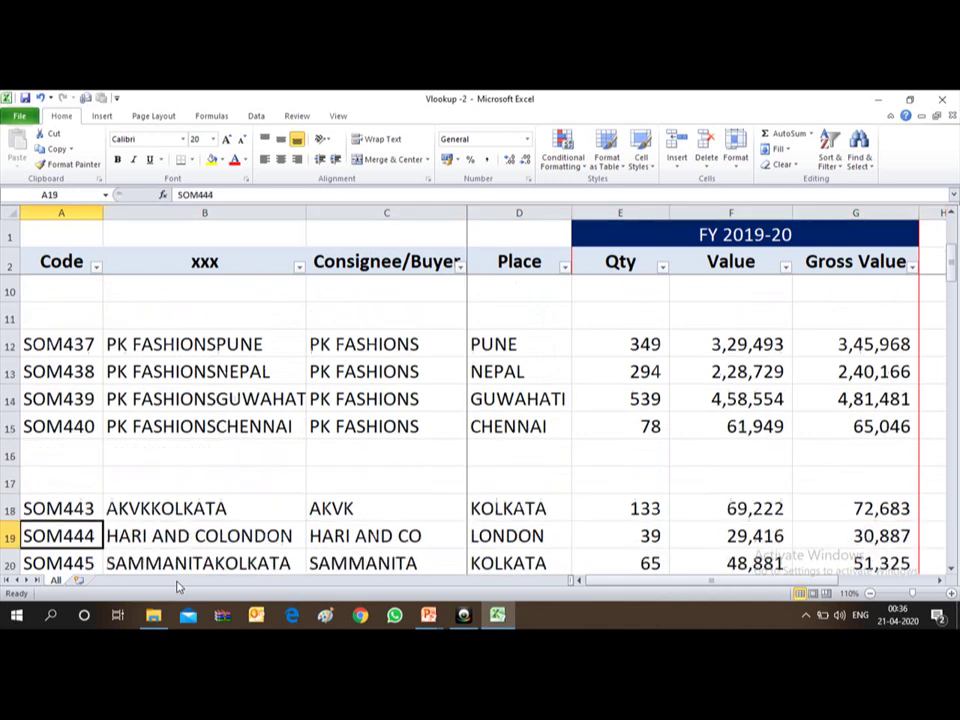
{"action": "key", "text": "Down"}
{"action": "key", "text": "Down"}
{"action": "key", "text": "Down"}
{"action": "key", "text": "Down"}
{"action": "key", "text": "Down"}
{"action": "key", "text": "Up"}
{"action": "key", "text": "Up"}
{"action": "key", "text": "shift+Down"}
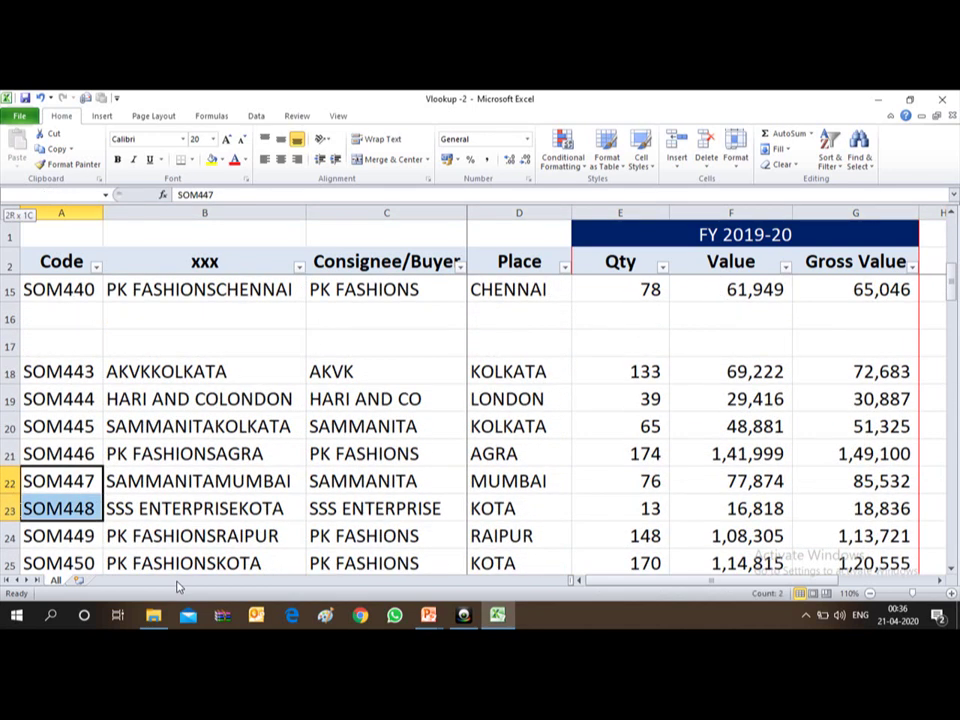
{"action": "key", "text": "shift+space"}
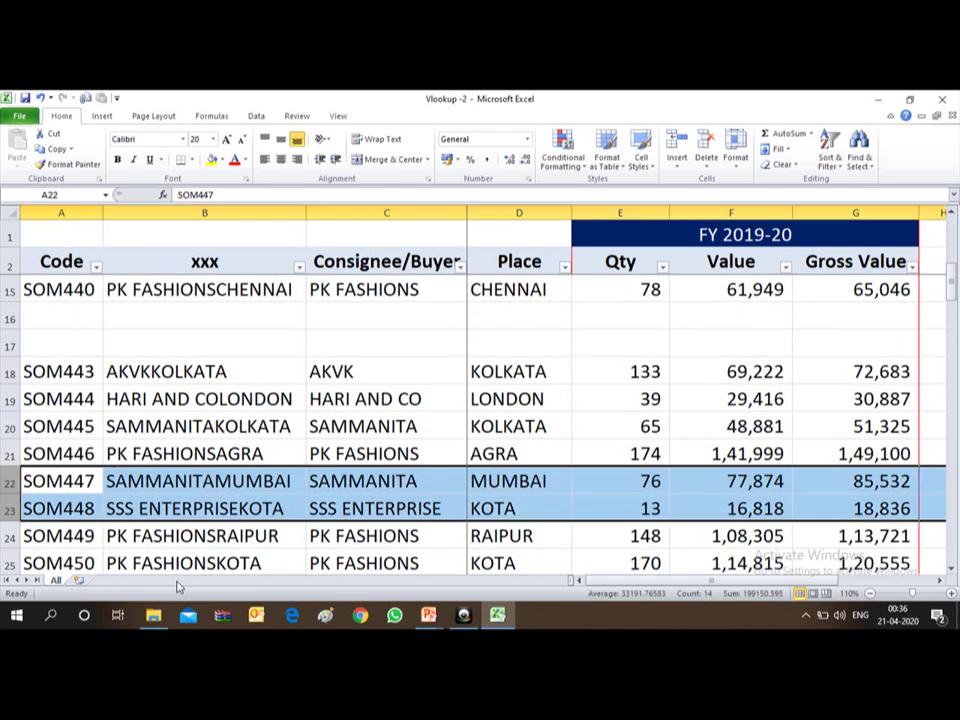
{"action": "key", "text": "Delete"}
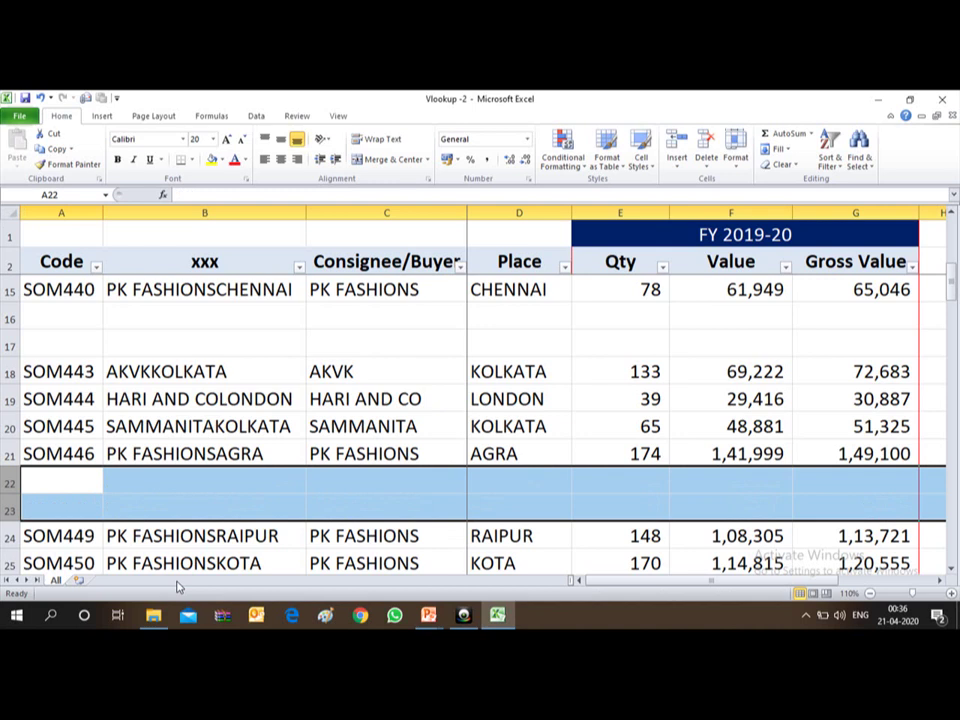
{"action": "key", "text": "Up"}
{"action": "key", "text": "Up"}
{"action": "key", "text": "Up"}
{"action": "key", "text": "Up"}
{"action": "key", "text": "Up"}
{"action": "key", "text": "Up"}
{"action": "key", "text": "Up"}
{"action": "key", "text": "Up"}
{"action": "key", "text": "Up"}
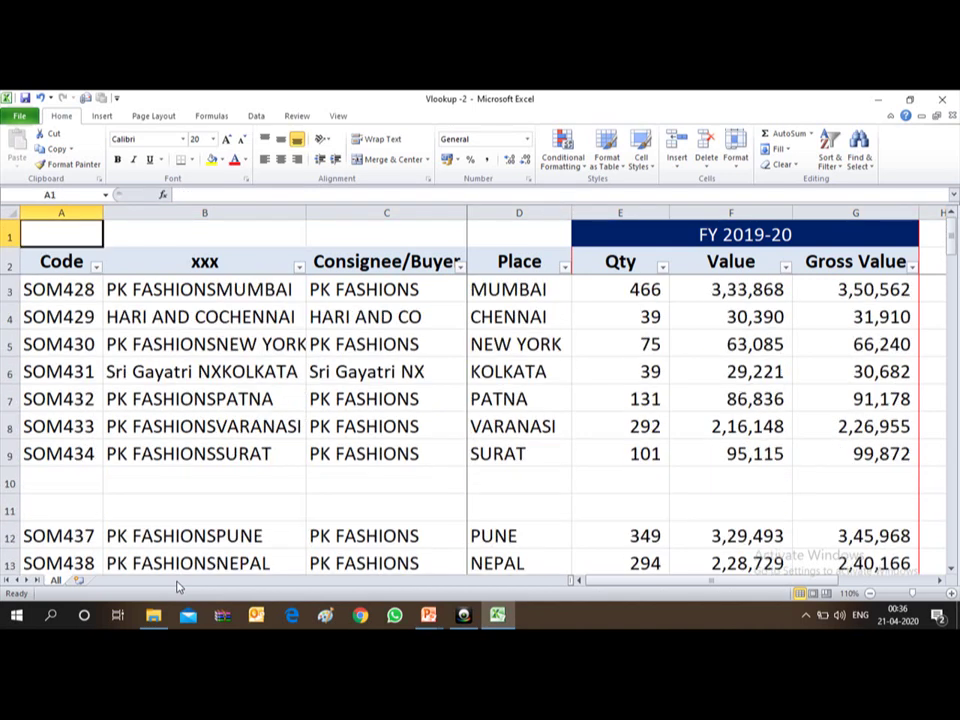
{"action": "key", "text": "Down"}
{"action": "key", "text": "Down"}
{"action": "key", "text": "Down"}
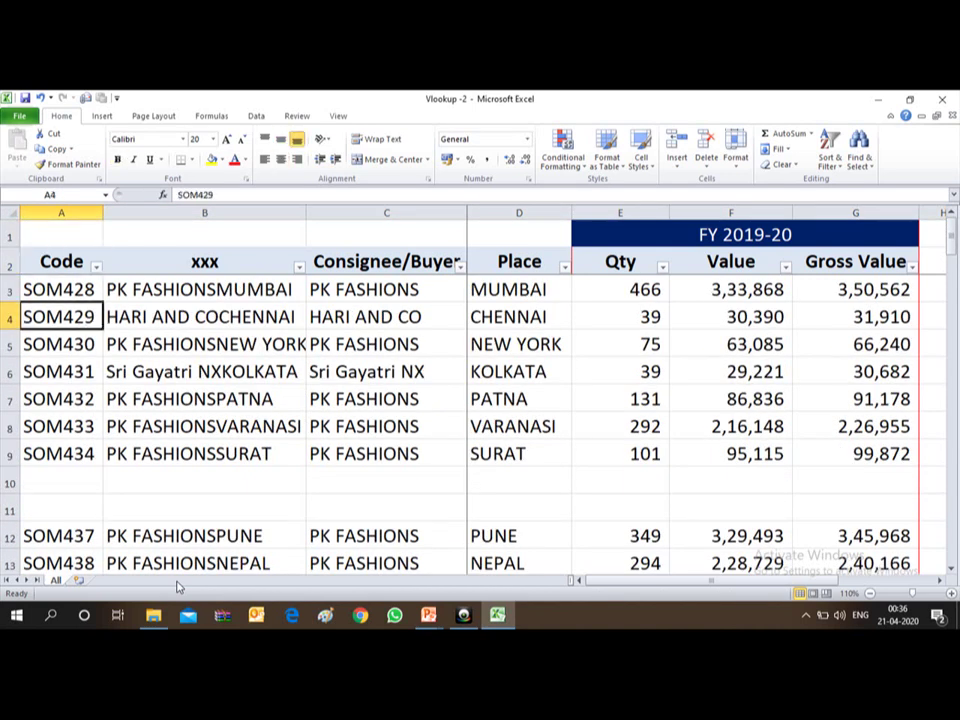
{"action": "key", "text": "alt+Tab"}
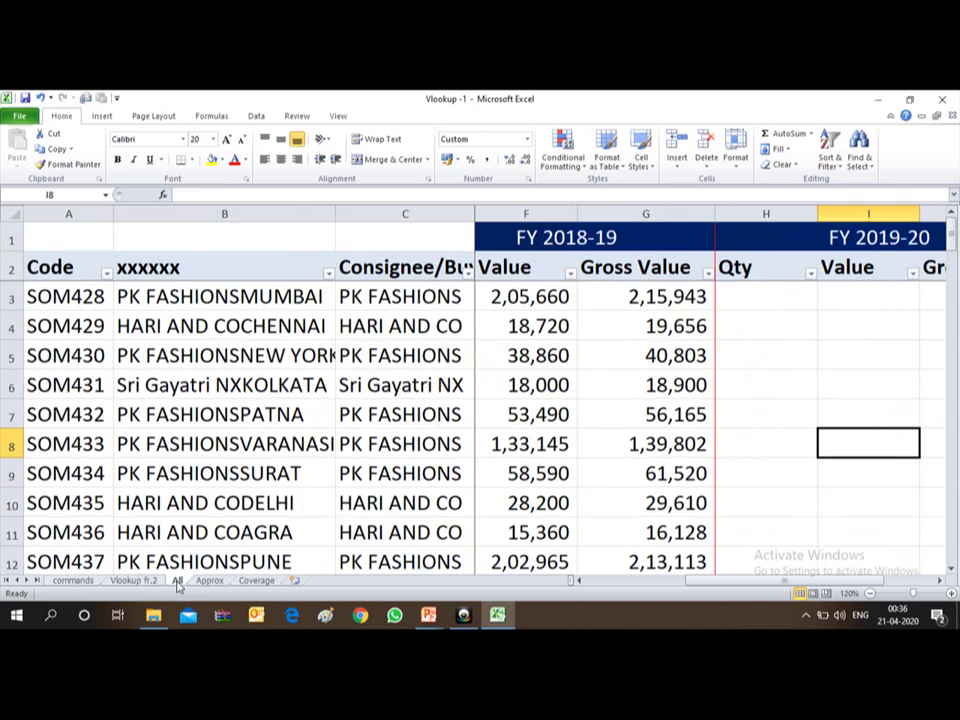
Begin a VLOOKUP formula in H3 of the All sheet with A3 as the lookup value
{"action": "key", "text": "ctrl+Up"}
{"action": "key", "text": "Left"}
{"action": "key", "text": "Down"}
{"action": "key", "text": "Up"}
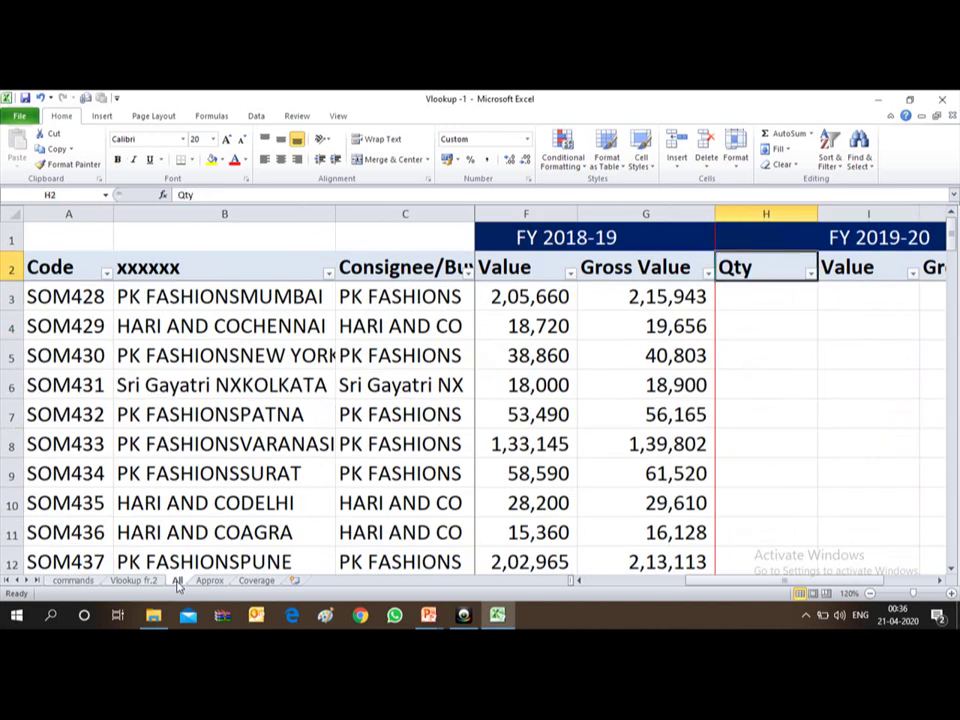
{"action": "key", "text": "Down"}
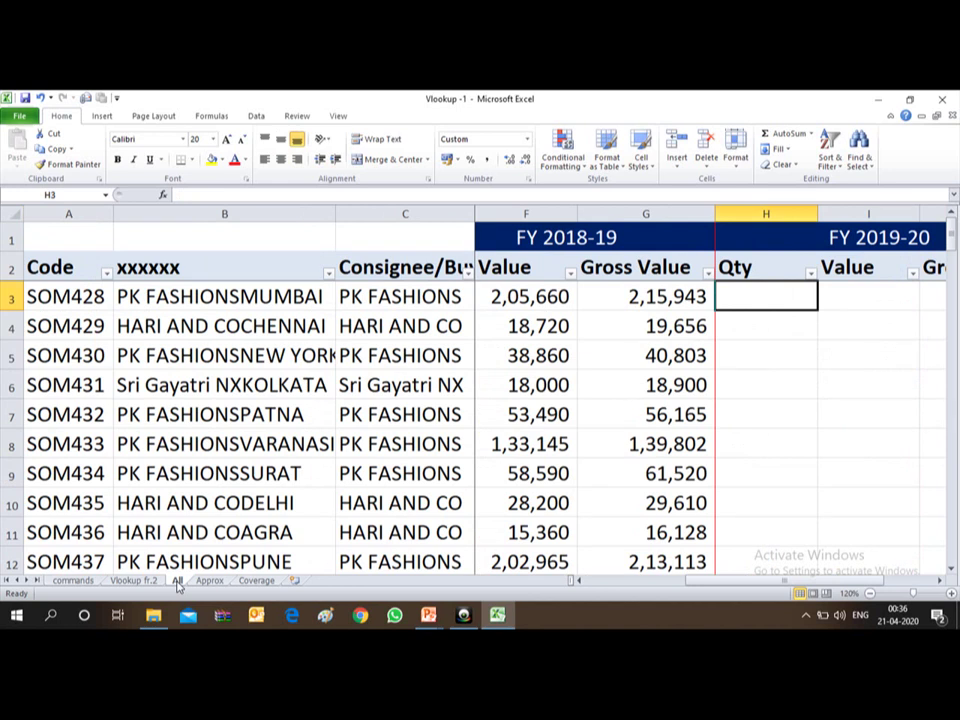
{"action": "type", "text": "=VLLO"}
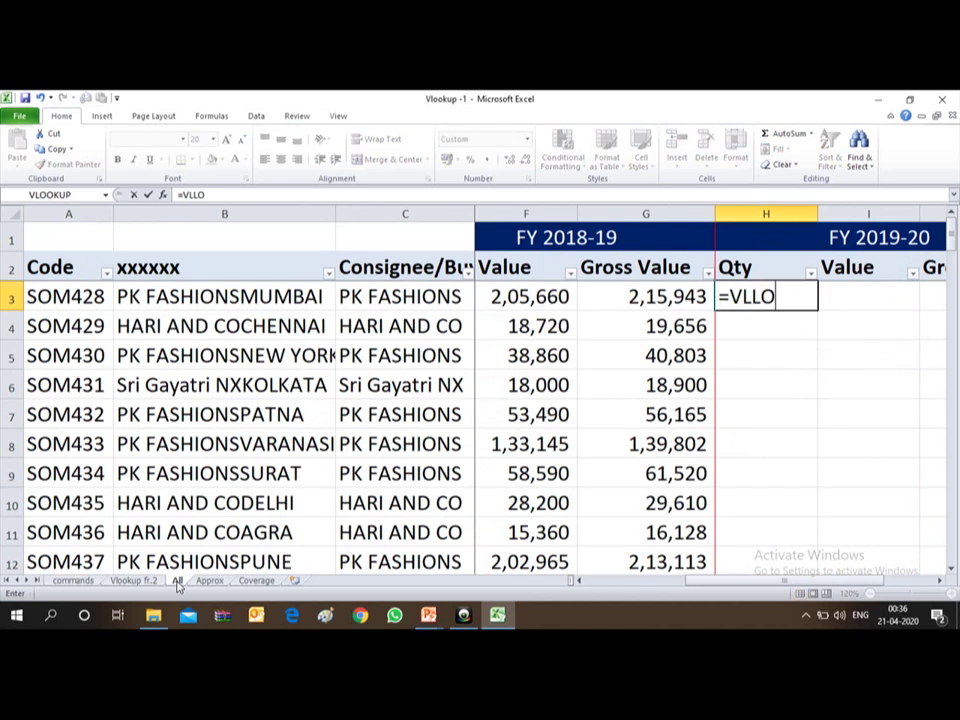
{"action": "key", "text": "BackSpace"}
{"action": "key", "text": "BackSpace"}
{"action": "type", "text": "OOK"}
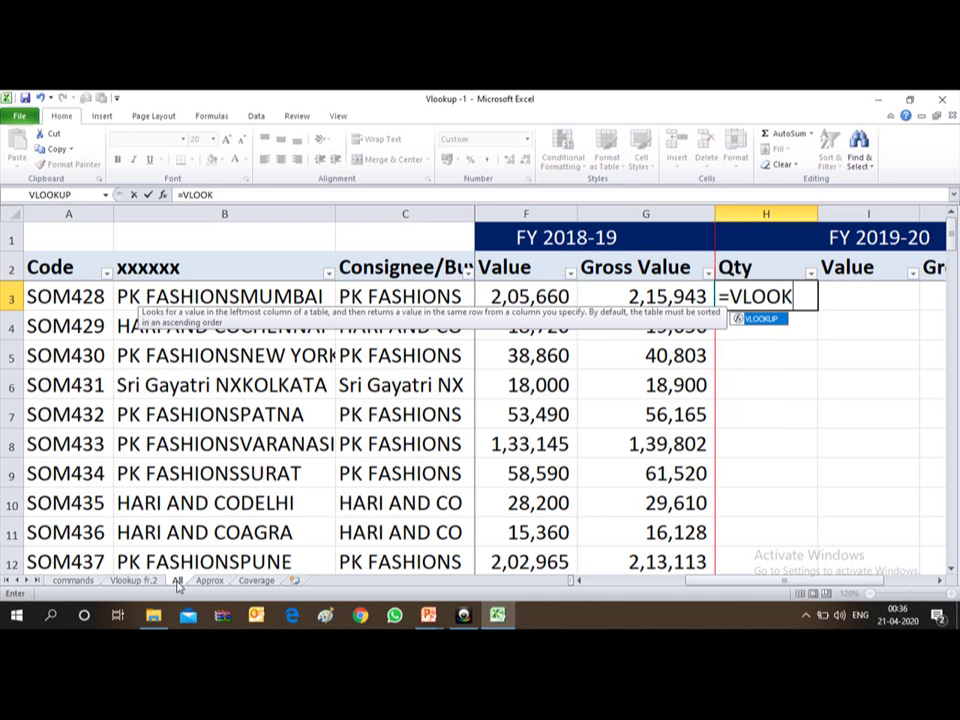
{"action": "type", "text": "UP("}
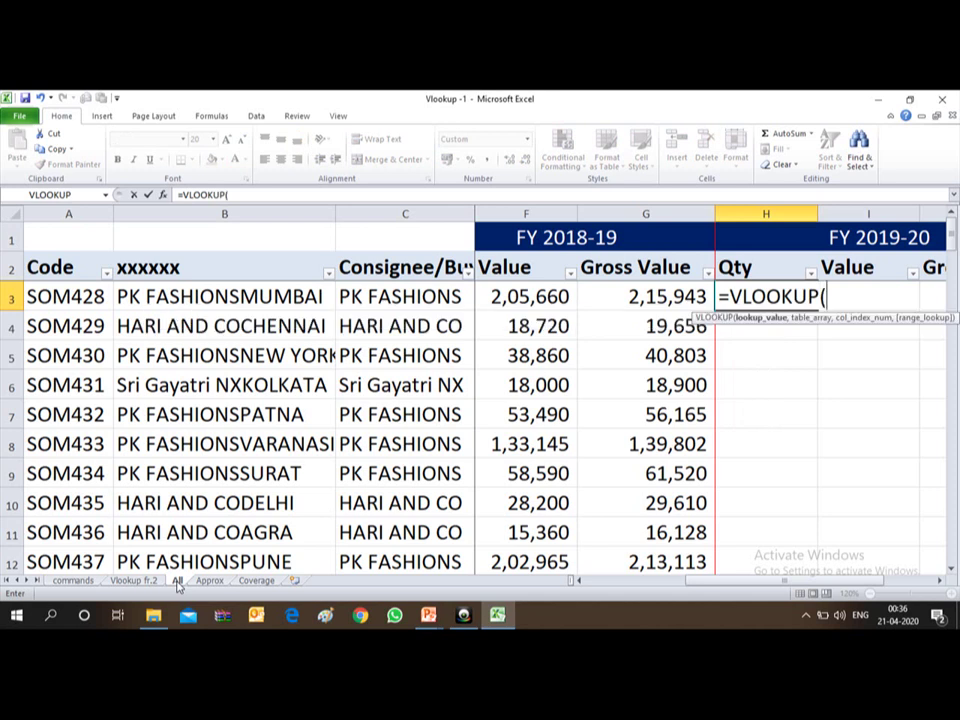
{"action": "key", "text": "Left"}
{"action": "key", "text": "Left"}
{"action": "key", "text": "Left"}
{"action": "key", "text": "Left"}
{"action": "key", "text": "Left"}
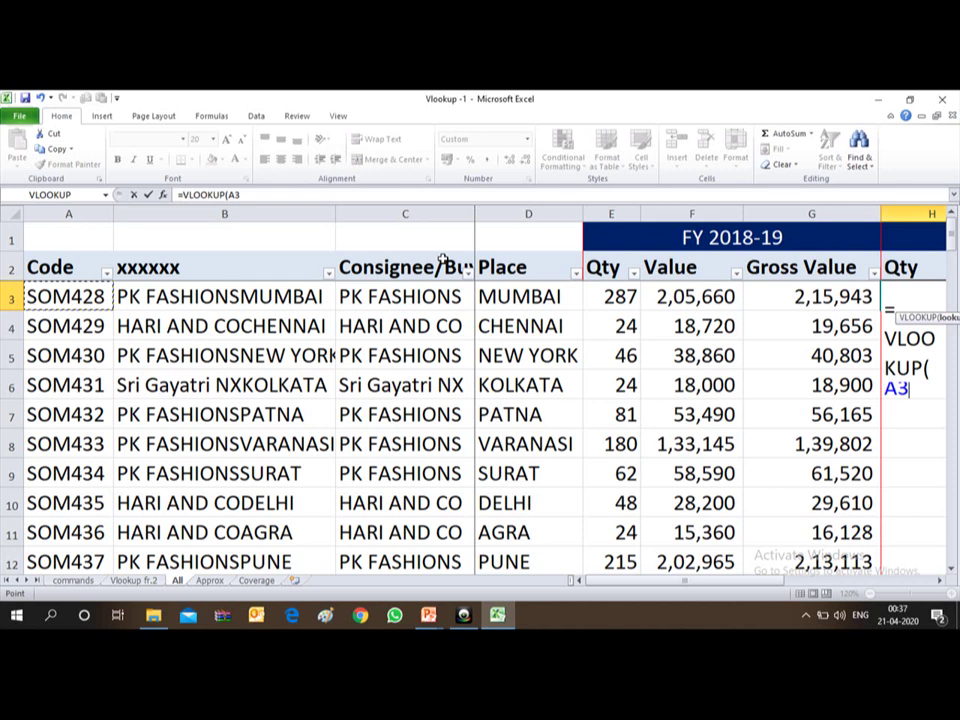
{"action": "type", "text": ","}
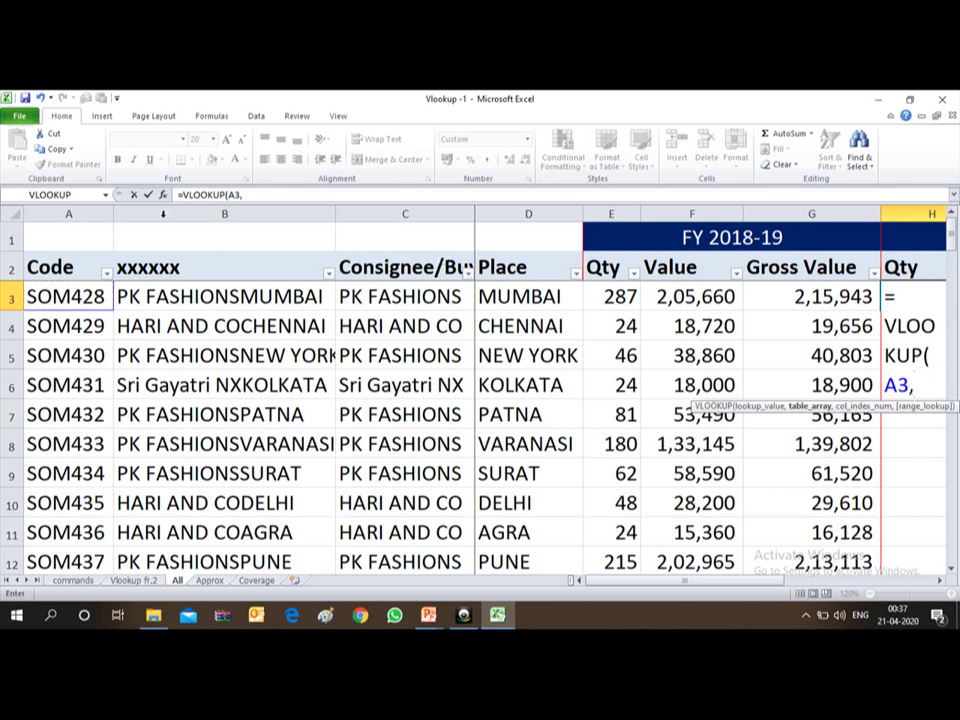
In Vlookup -2's All sheet, start selecting the lookup table from cell A3
{"action": "key", "text": "alt+Tab"}
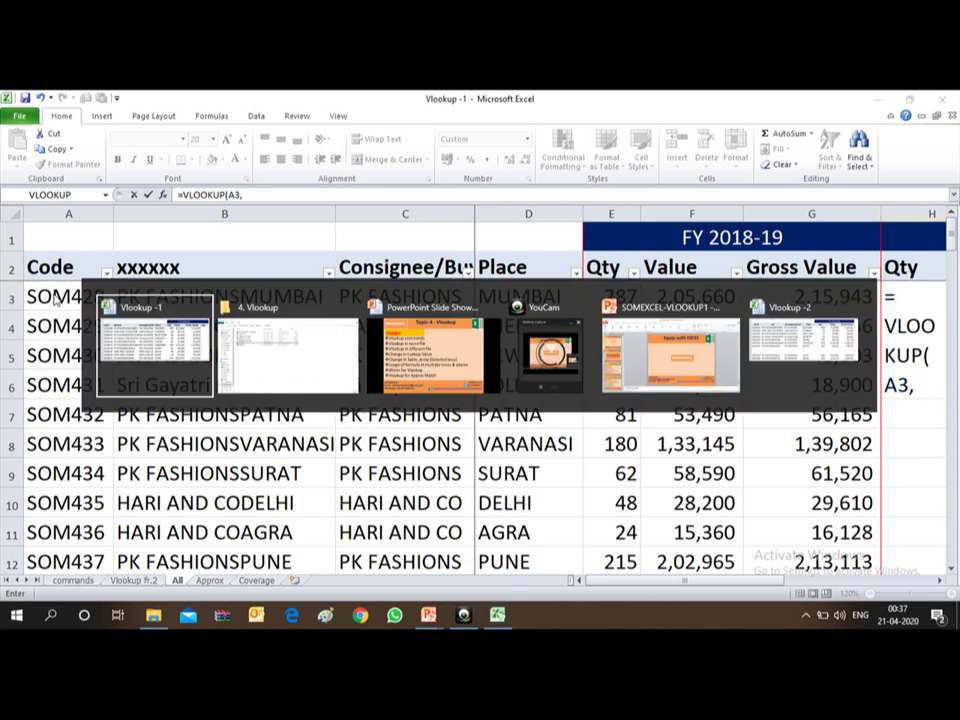
{"action": "key", "text": "shift+Tab"}
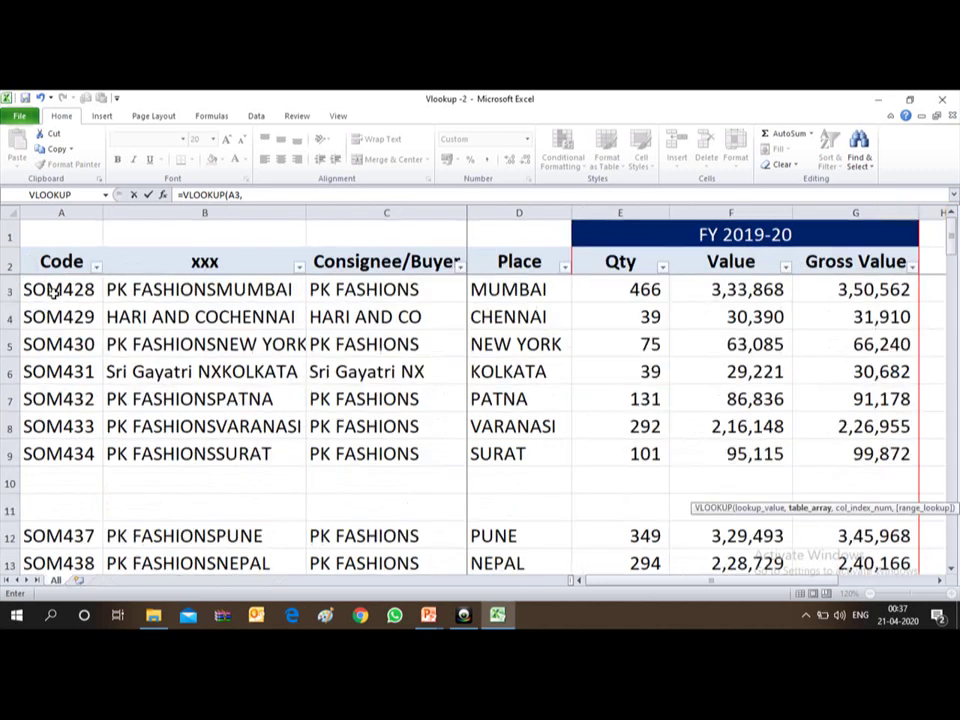
{"action": "key", "text": "Down"}
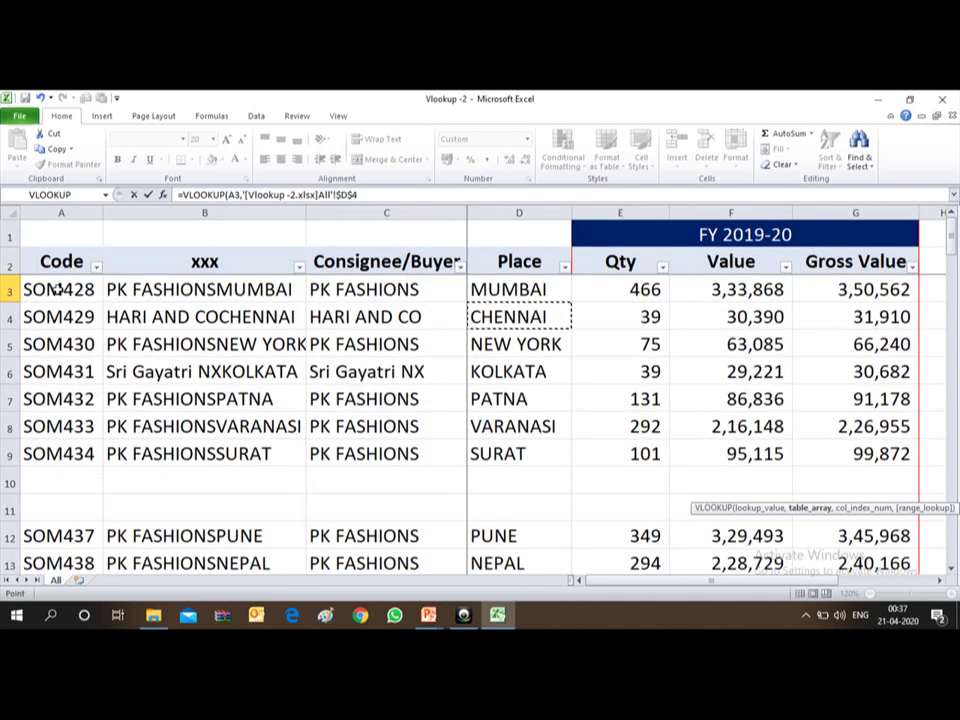
{"action": "key", "text": "Left"}
{"action": "key", "text": "Left"}
{"action": "key", "text": "Left"}
{"action": "key", "text": "Up"}
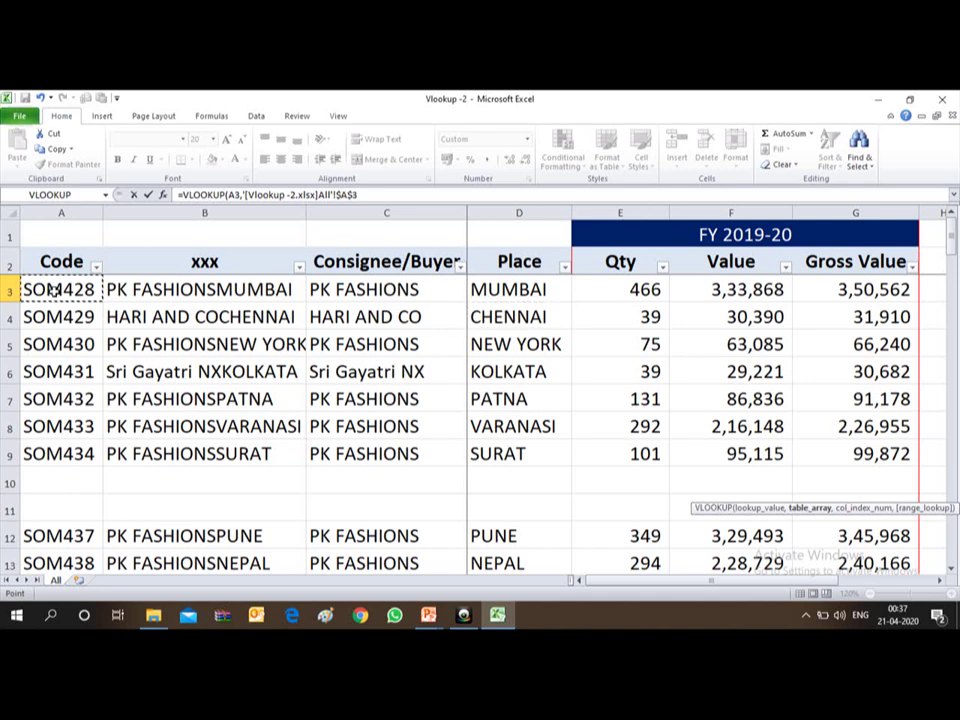
{"action": "key", "text": "Up"}
{"action": "key", "text": "Down"}
{"action": "key", "text": "shift+Right"}
{"action": "key", "text": "shift+Right"}
{"action": "key", "text": "shift+Right"}
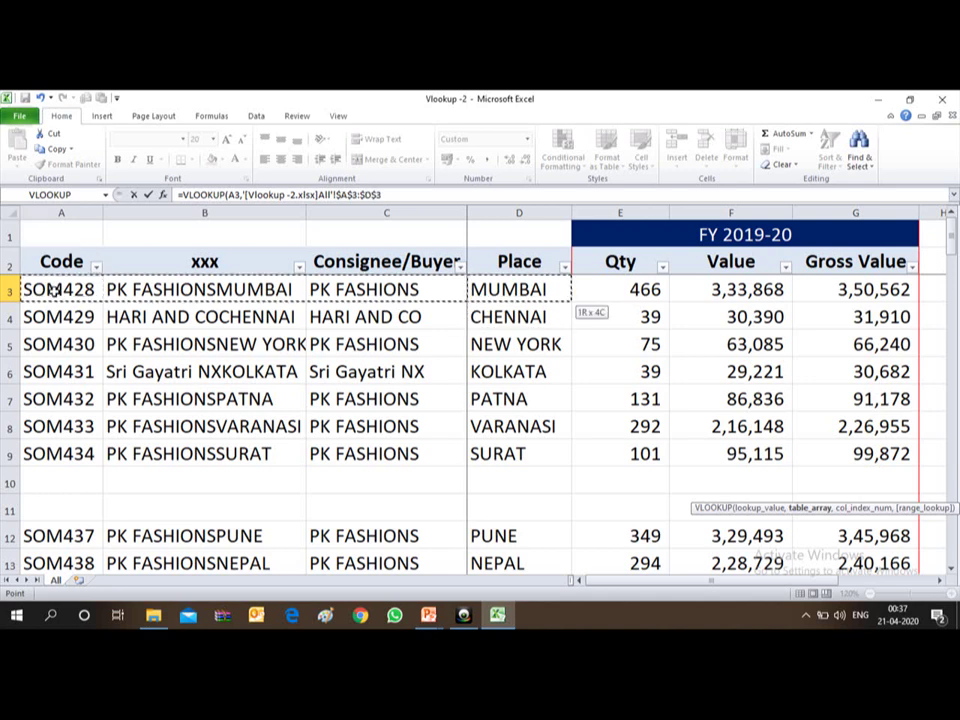
{"action": "key", "text": "shift+Right"}
{"action": "key", "text": "shift+Right"}
{"action": "key", "text": "shift+Right"}
{"action": "key", "text": "shift+Right"}
{"action": "key", "text": "shift+Left"}
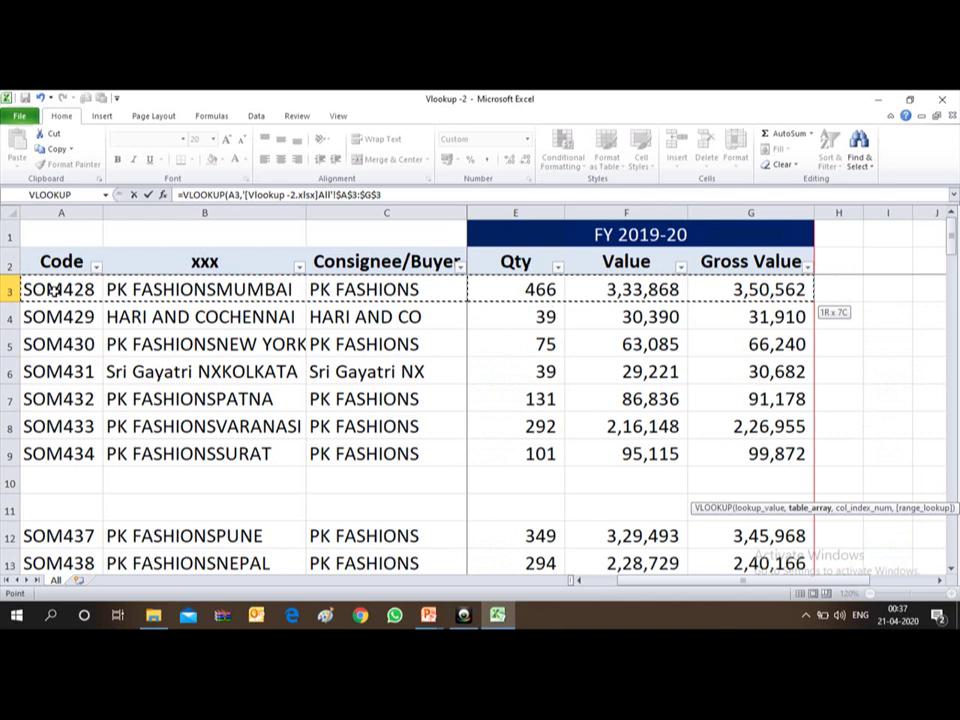
{"action": "key", "text": "shift+Down"}
{"action": "key", "text": "shift+Down"}
{"action": "key", "text": "shift+Down"}
{"action": "key", "text": "shift+Down"}
{"action": "key", "text": "shift+Down"}
{"action": "key", "text": "shift+Down"}
{"action": "key", "text": "shift+Down"}
{"action": "key", "text": "shift+Down"}
{"action": "key", "text": "shift+Down"}
{"action": "key", "text": "shift+Down"}
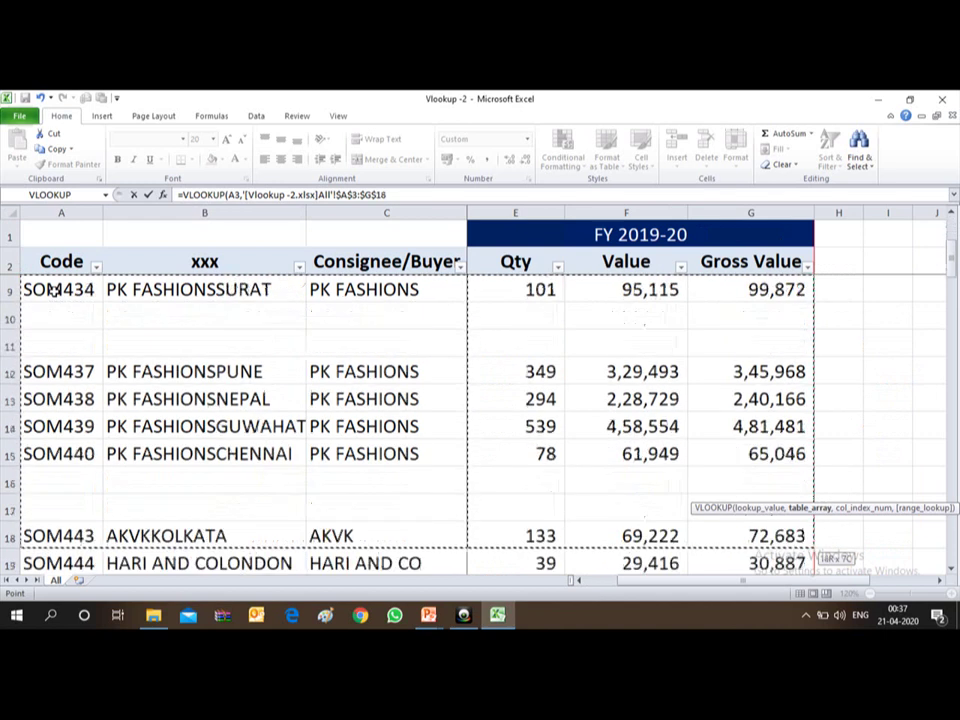
{"action": "key", "text": "shift+Down"}
{"action": "key", "text": "shift+Down"}
{"action": "key", "text": "shift+Down"}
{"action": "key", "text": "shift+Down"}
{"action": "key", "text": "shift+Down"}
{"action": "key", "text": "shift+Down"}
Extend the table to A3:G39 and finish the VLOOKUP with column 5, exact match, returning 466
{"action": "key", "text": "ctrl+shift+Down"}
{"action": "key", "text": "ctrl+shift+Down"}
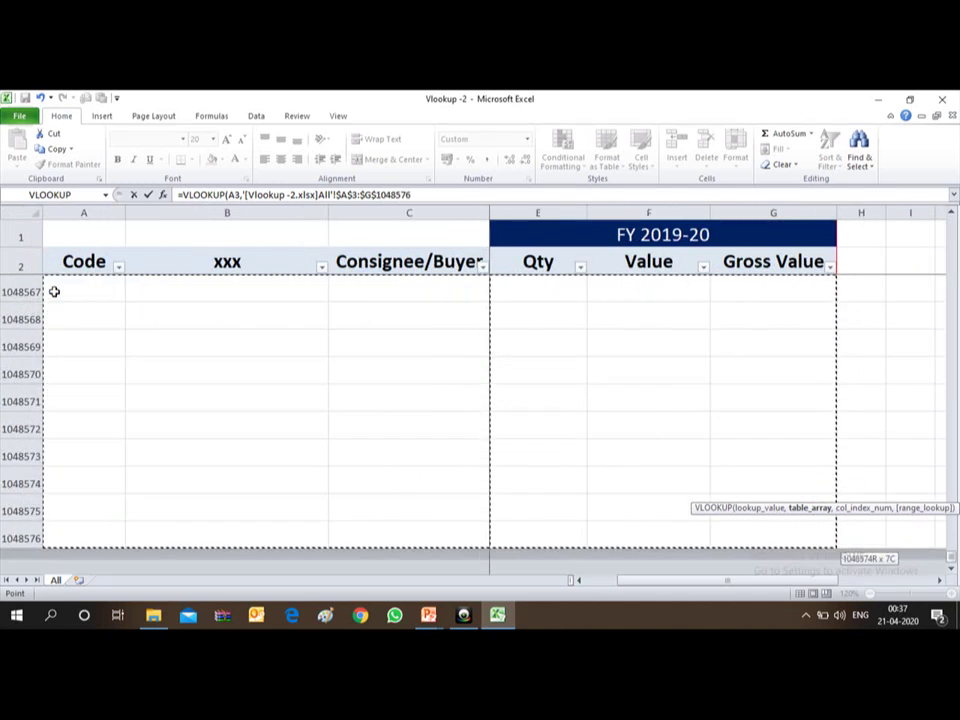
{"action": "key", "text": "ctrl+shift+Up"}
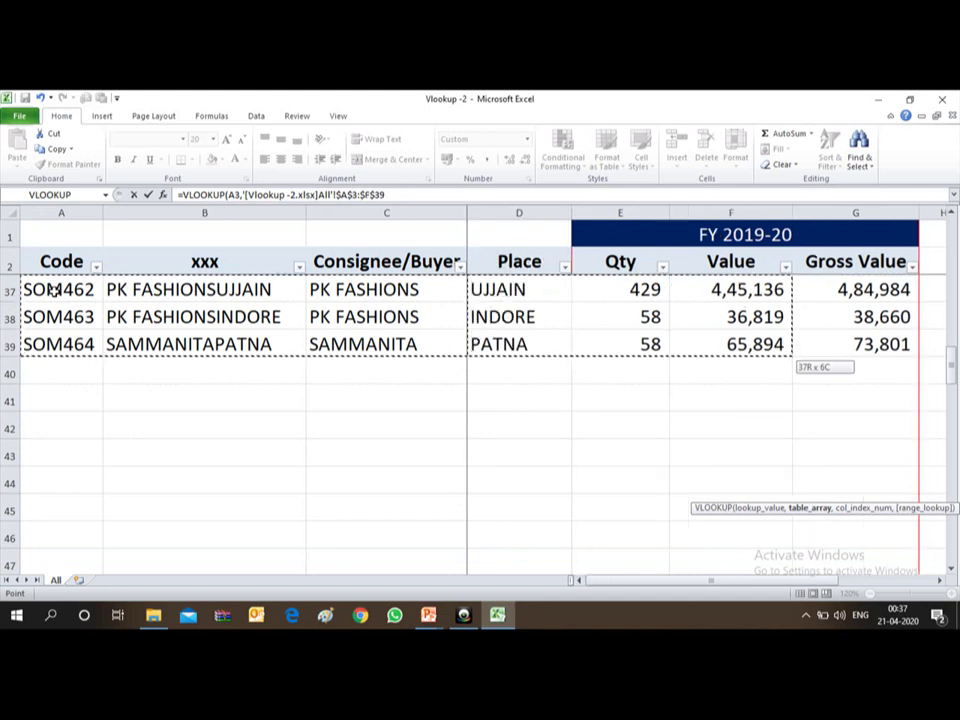
{"action": "key", "text": "shift+Right"}
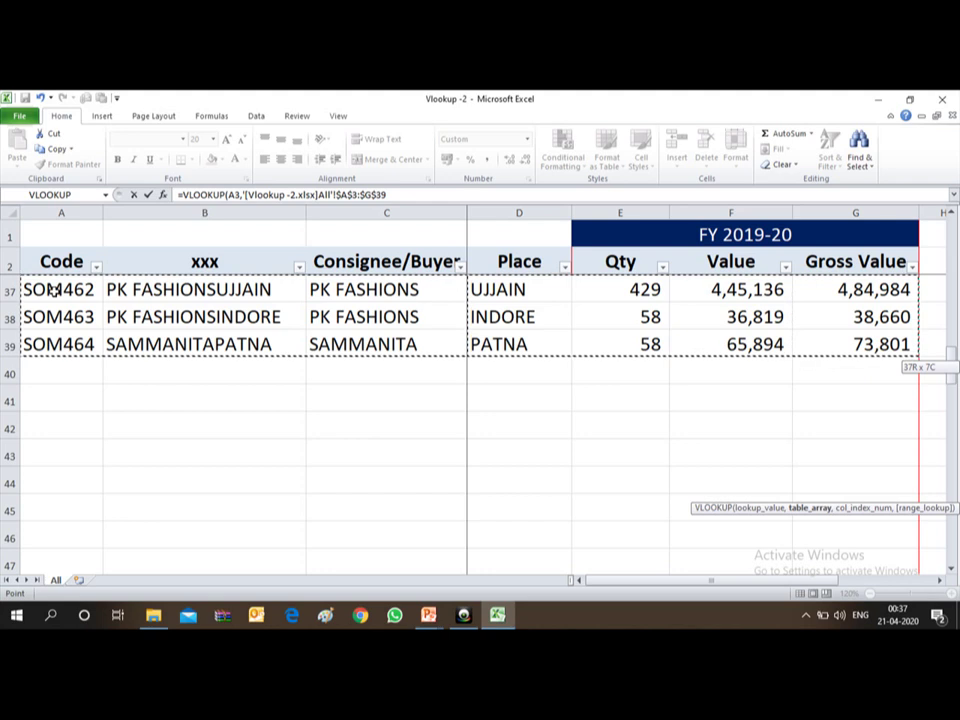
{"action": "type", "text": ",5,"}
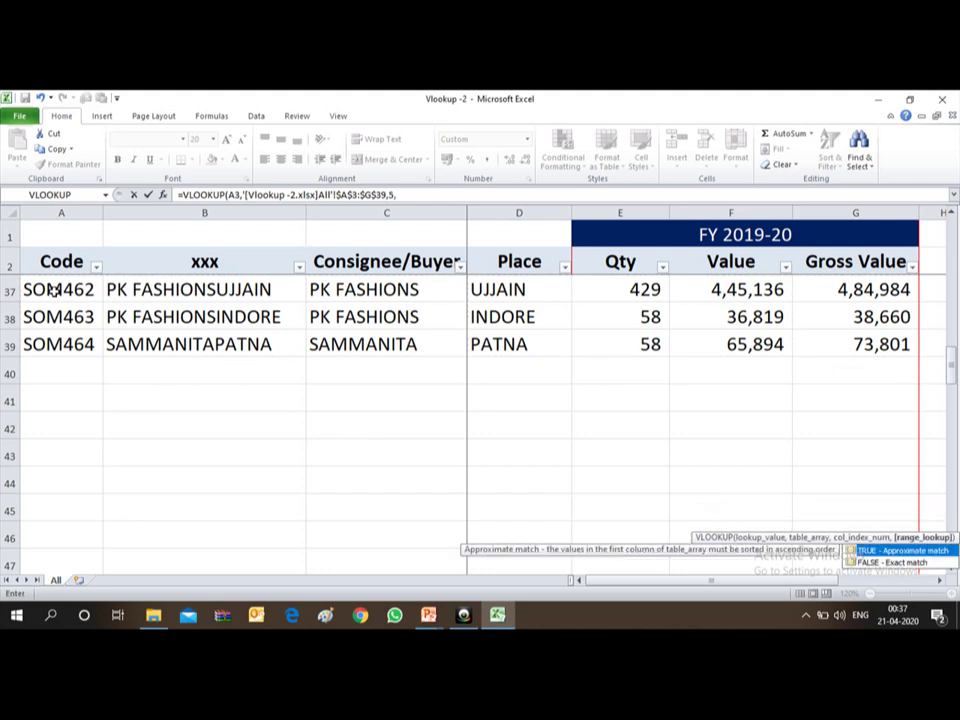
{"action": "type", "text": "0"}
{"action": "key", "text": "Return"}
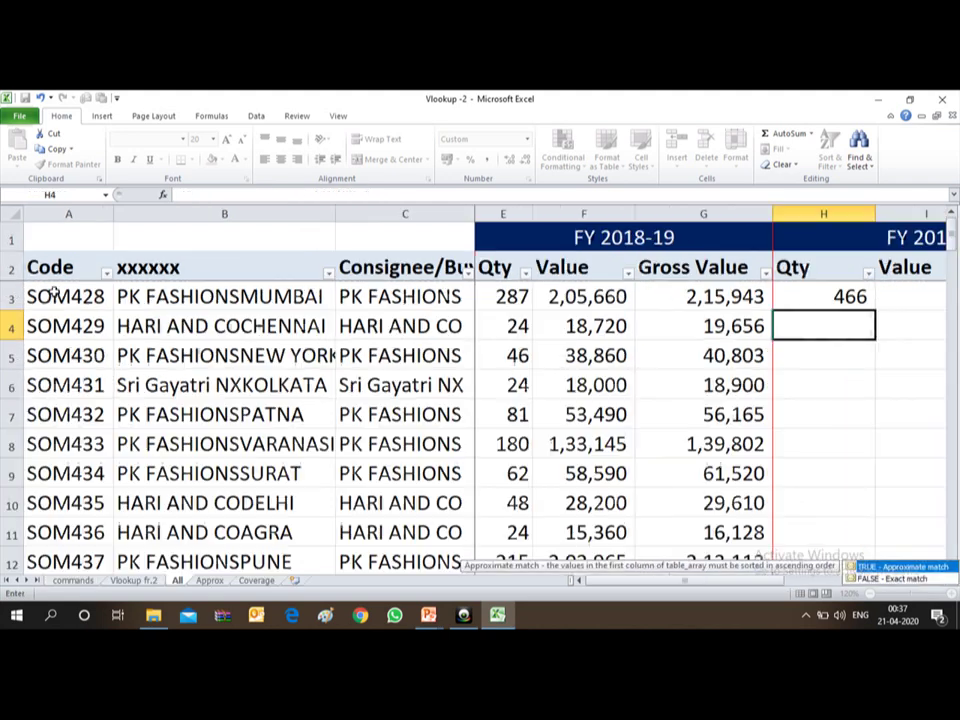
{"action": "key", "text": "Up"}
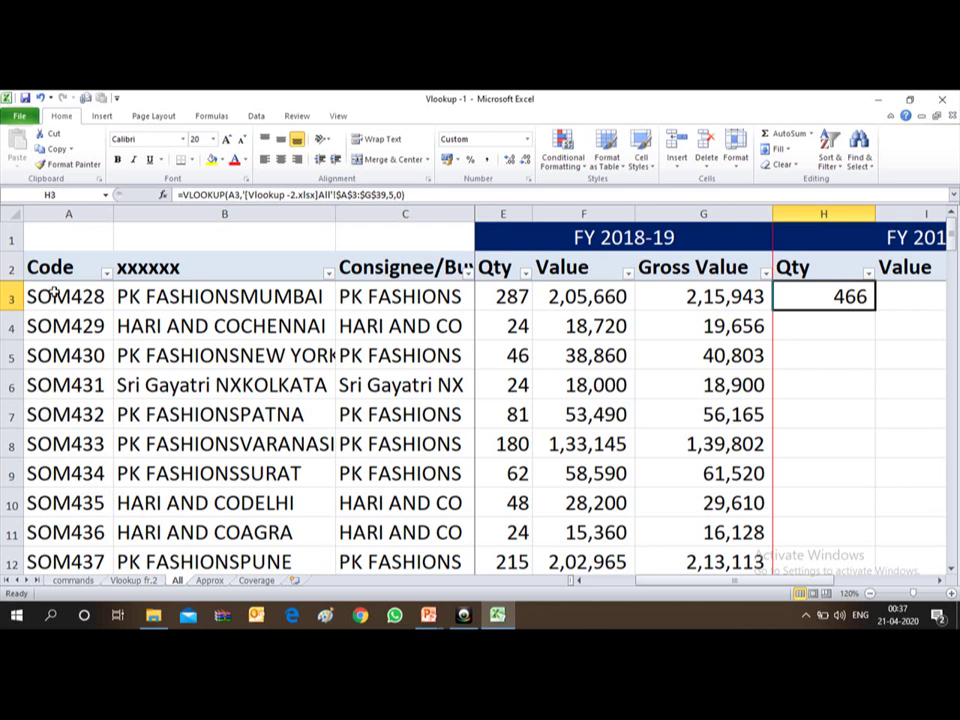
Copy the VLOOKUP formula in H3, which returns 466
{"action": "scroll", "coordinate": [53, 290], "scroll_direction": "right", "scroll_amount": 2}
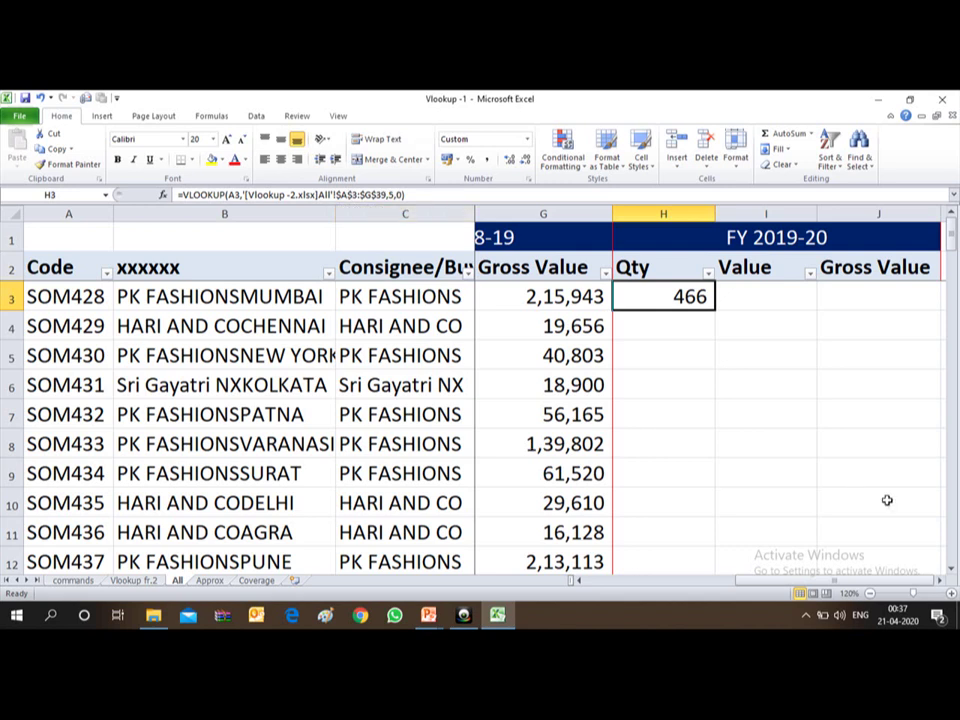
{"action": "key", "text": "ctrl+c"}
{"action": "key", "text": "Left"}
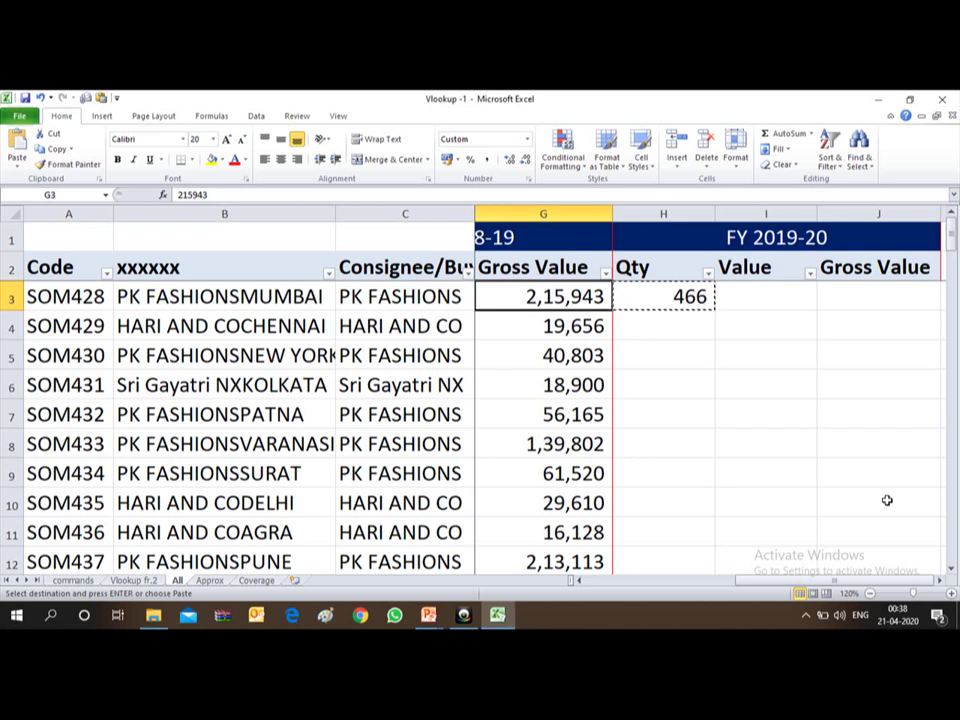
Find the table's last data row, 39, and position on the Qty column
{"action": "key", "text": "ctrl+Down"}
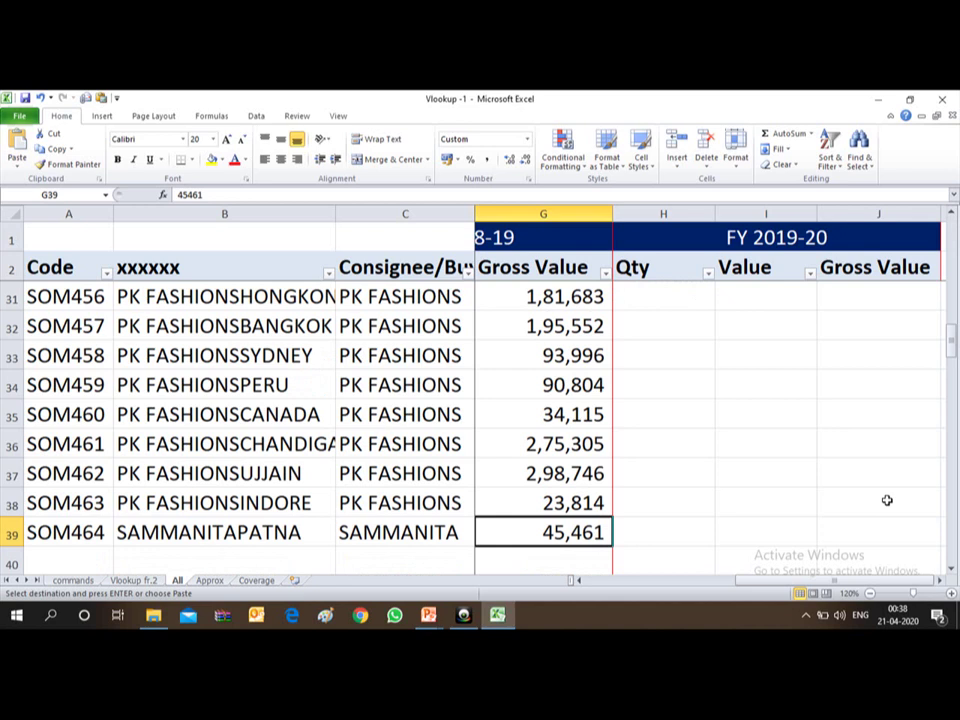
{"action": "key", "text": "Down"}
{"action": "key", "text": "Down"}
{"action": "key", "text": "Down"}
{"action": "key", "text": "Down"}
{"action": "key", "text": "Down"}
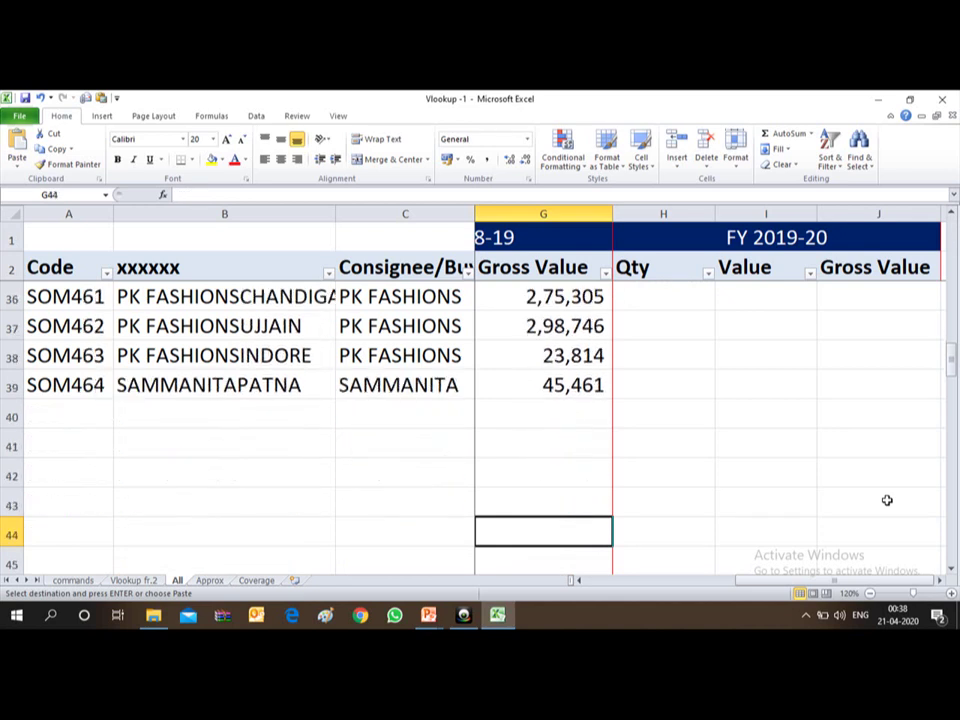
{"action": "key", "text": "ctrl+Up"}
{"action": "key", "text": "ctrl+Up"}
{"action": "key", "text": "Down"}
{"action": "key", "text": "Down"}
{"action": "key", "text": "Down"}
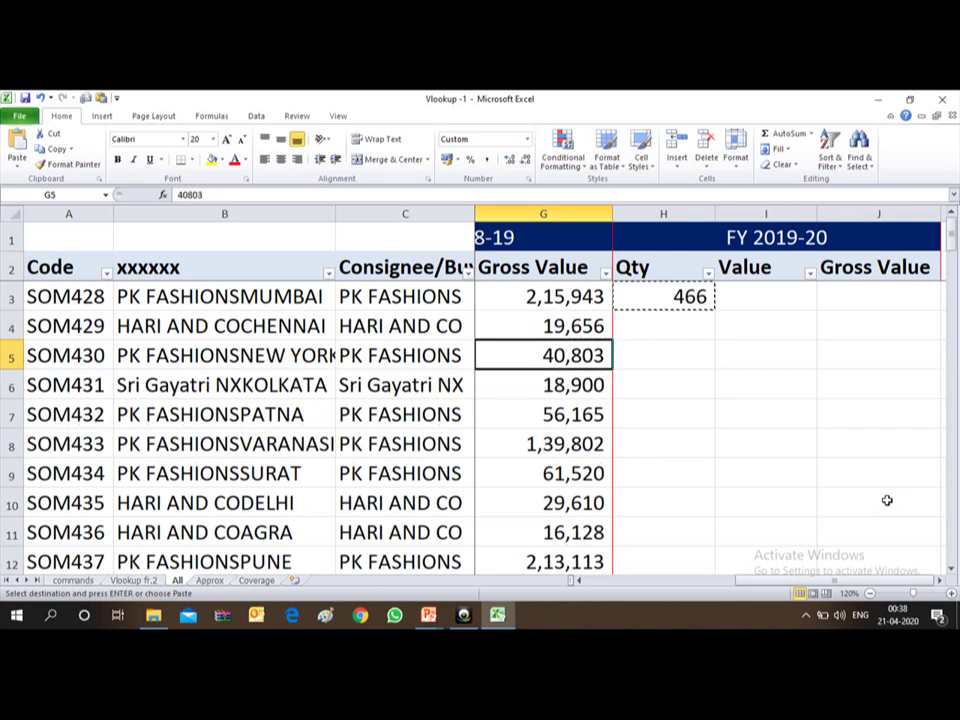
{"action": "key", "text": "Left"}
{"action": "key", "text": "Left"}
{"action": "key", "text": "Left"}
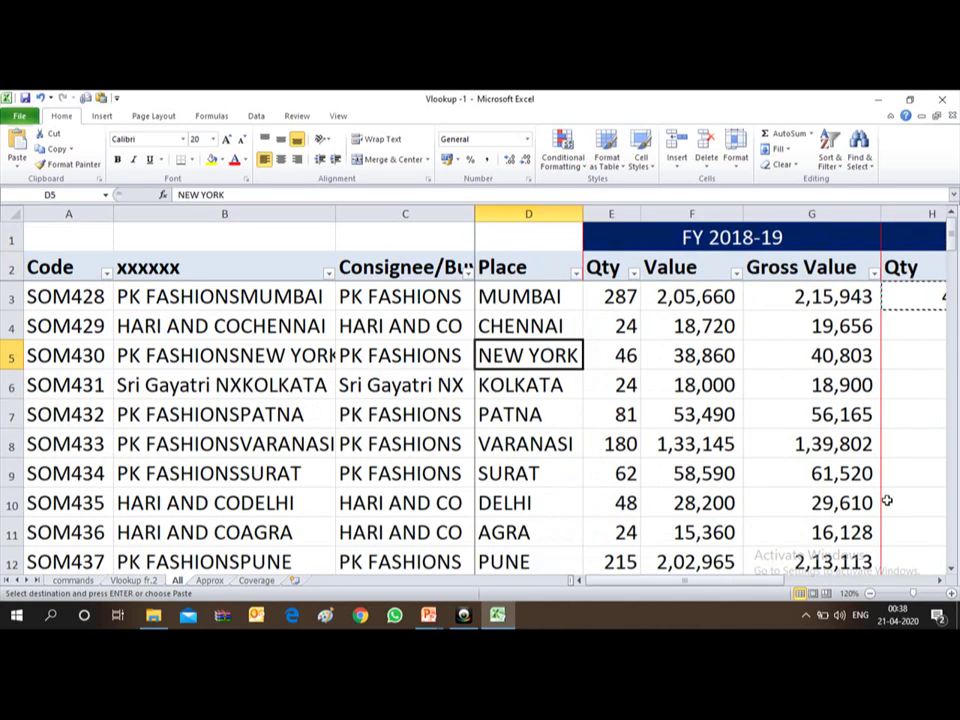
{"action": "key", "text": "Right"}
{"action": "key", "text": "Right"}
{"action": "key", "text": "Right"}
{"action": "key", "text": "Right"}
{"action": "key", "text": "Right"}
{"action": "key", "text": "Up"}
{"action": "key", "text": "Left"}
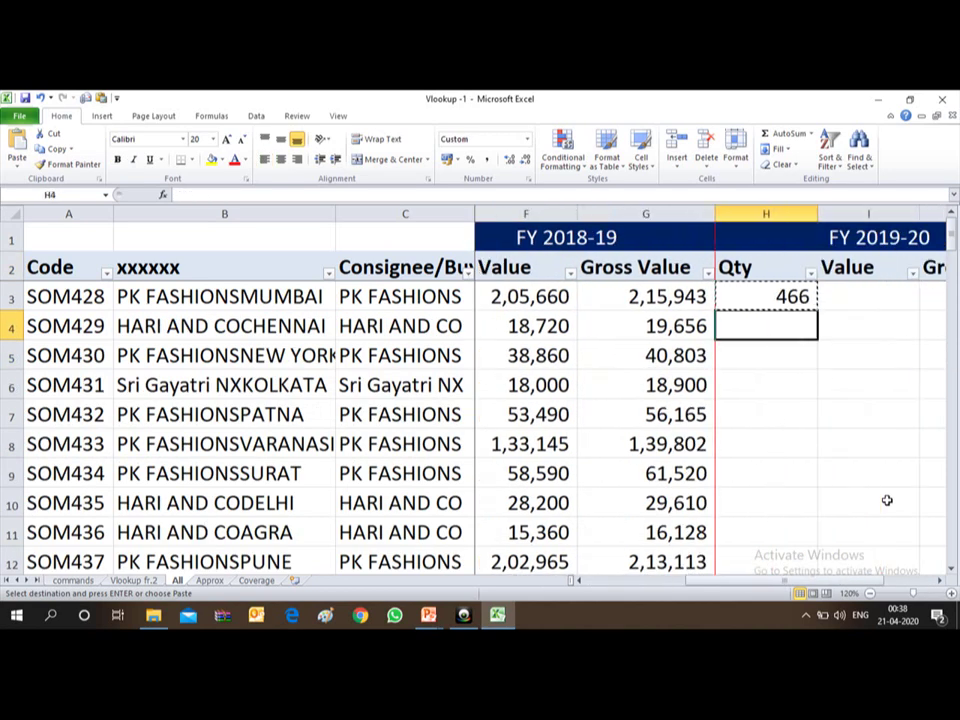
{"action": "key", "text": "Up"}
{"action": "key", "text": "Up"}
{"action": "key", "text": "Up"}
{"action": "key", "text": "Down"}
{"action": "key", "text": "Down"}
{"action": "key", "text": "Down"}
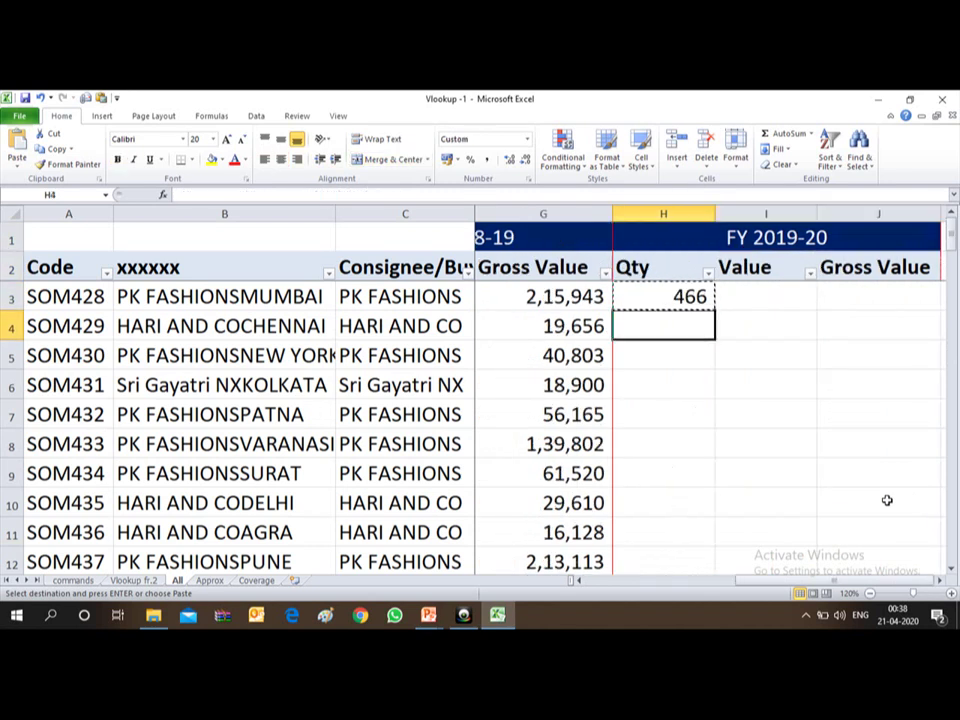
{"action": "key", "text": "Left"}
{"action": "key", "text": "ctrl+Down"}
{"action": "key", "text": "Down"}
{"action": "key", "text": "Down"}
{"action": "key", "text": "Up"}
{"action": "key", "text": "Up"}
{"action": "key", "text": "Up"}
{"action": "key", "text": "Right"}
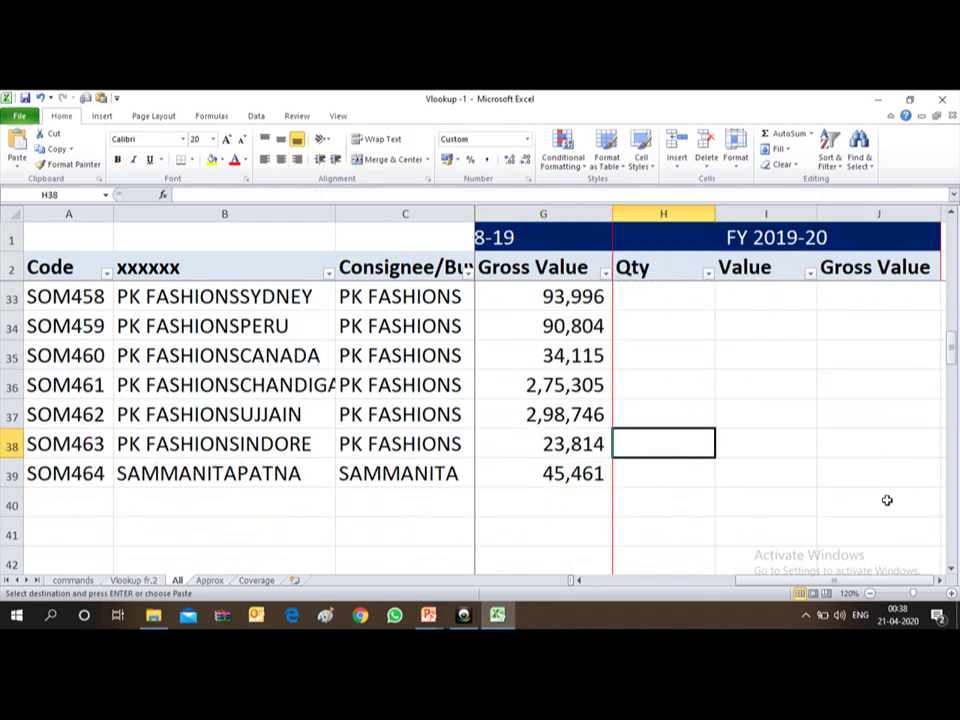
Paste the VLOOKUP into H4:H39, giving Qty results such as 39, 75 and 58
{"action": "key", "text": "Down"}
{"action": "key", "text": "ctrl+shift+Up"}
{"action": "key", "text": "Return"}
{"action": "key", "text": "ctrl+Down"}
{"action": "key", "text": "Down"}
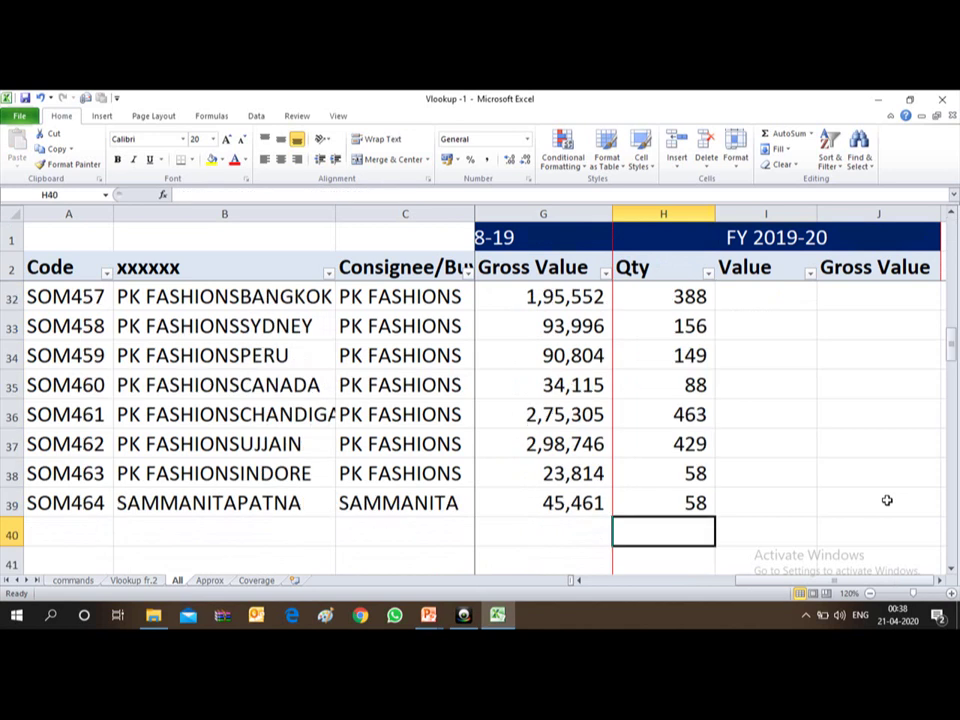
{"action": "key", "text": "Up"}
{"action": "key", "text": "ctrl+Up"}
{"action": "key", "text": "Down"}
{"action": "key", "text": "Down"}
{"action": "key", "text": "Down"}
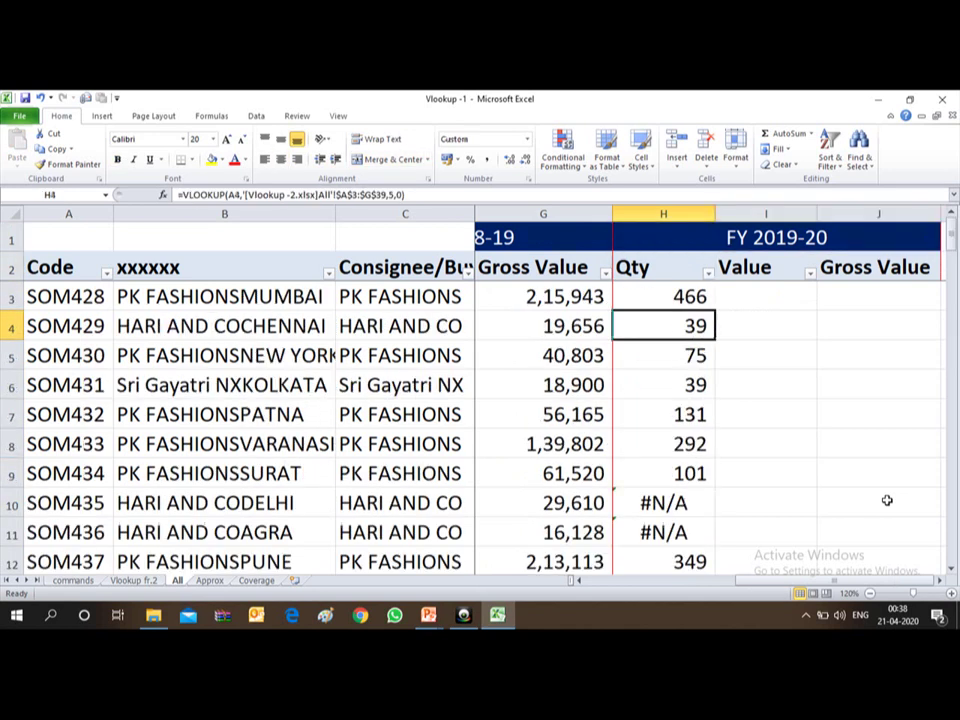
{"action": "key", "text": "Up"}
{"action": "key", "text": "Up"}
{"action": "key", "text": "Down"}
{"action": "key", "text": "Down"}
{"action": "key", "text": "Down"}
{"action": "key", "text": "Down"}
{"action": "key", "text": "Down"}
{"action": "key", "text": "Down"}
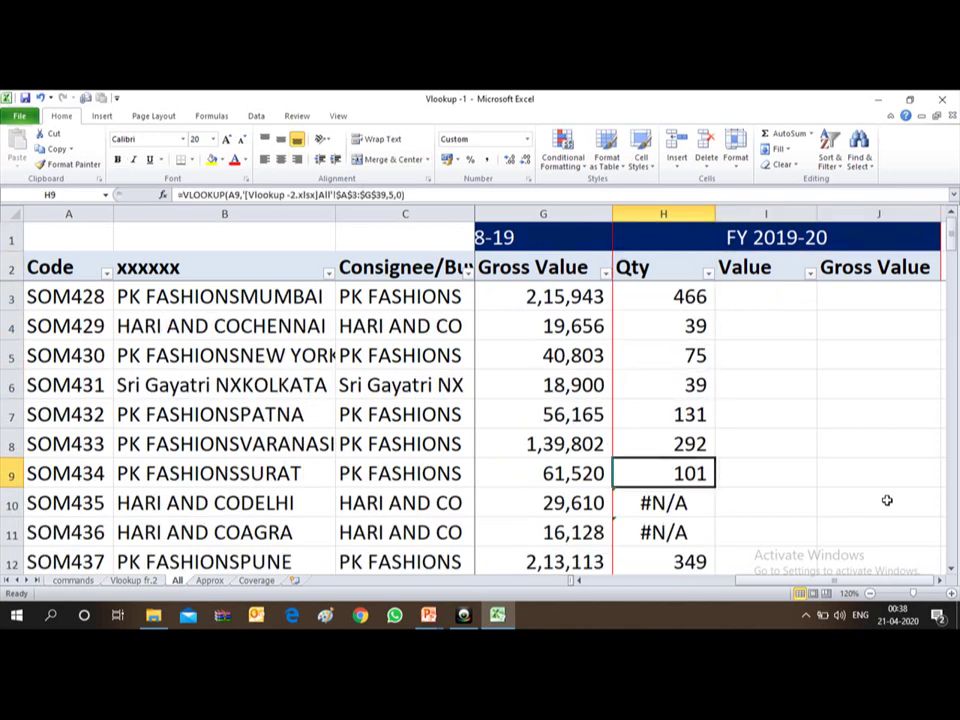
{"action": "key", "text": "Down"}
{"action": "key", "text": "Down"}
{"action": "key", "text": "Up"}
{"action": "key", "text": "Down"}
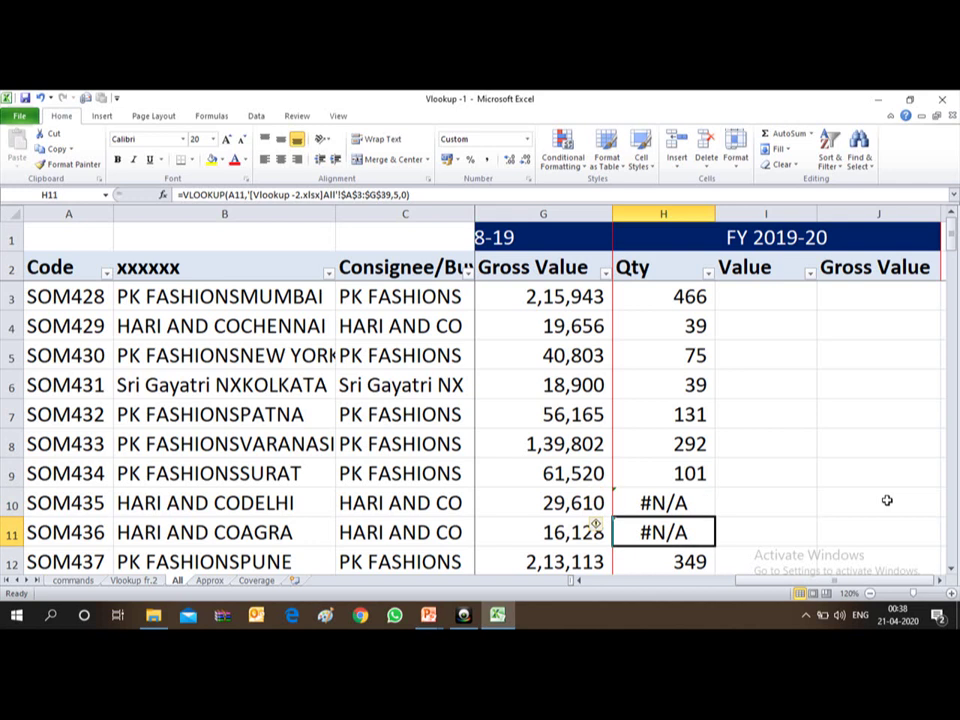
{"action": "key", "text": "Down"}
{"action": "key", "text": "Down"}
{"action": "key", "text": "Down"}
{"action": "key", "text": "Down"}
{"action": "key", "text": "Down"}
{"action": "key", "text": "Down"}
{"action": "key", "text": "Down"}
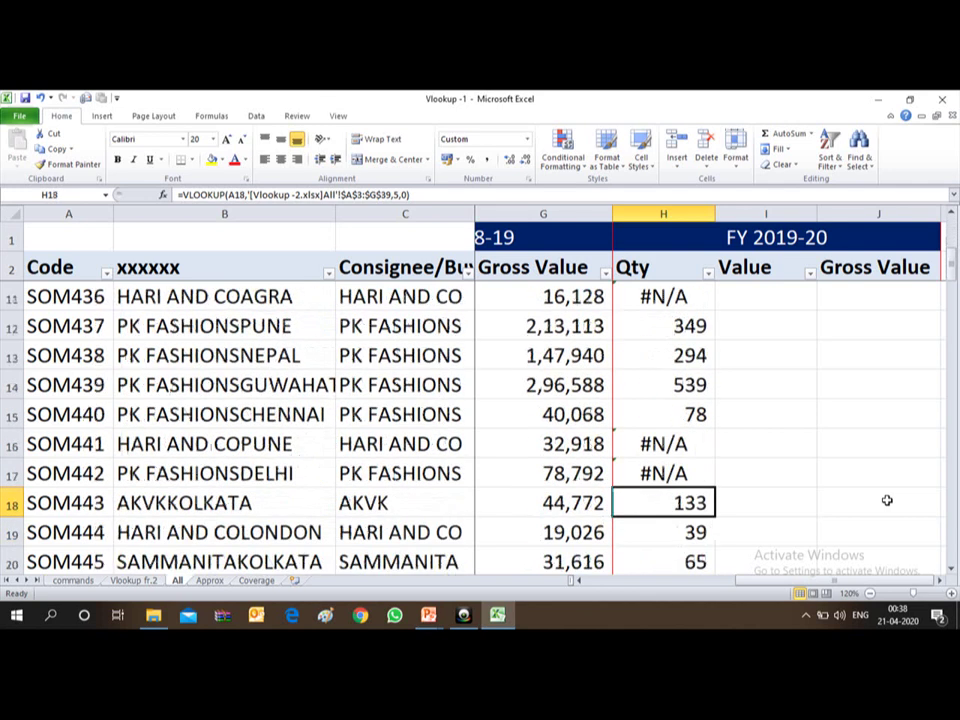
{"action": "key", "text": "Up"}
{"action": "key", "text": "Up"}
{"action": "key", "text": "Down"}
{"action": "key", "text": "Down"}
{"action": "key", "text": "Down"}
{"action": "key", "text": "Down"}
{"action": "key", "text": "Down"}
{"action": "key", "text": "Down"}
{"action": "key", "text": "Down"}
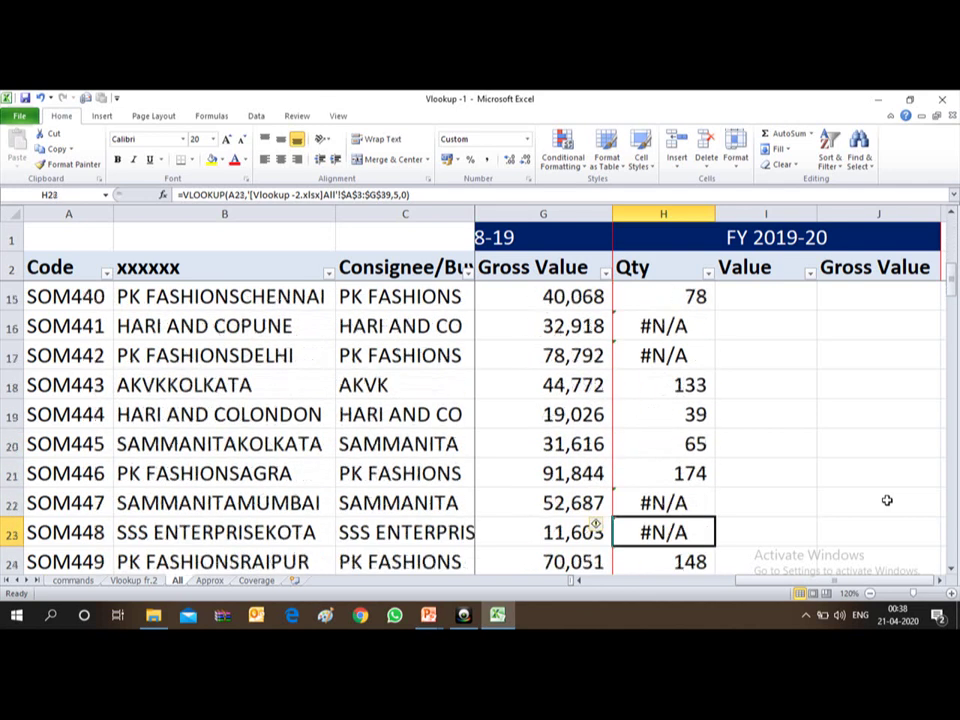
{"action": "key", "text": "Down"}
{"action": "key", "text": "Down"}
{"action": "key", "text": "Up"}
{"action": "key", "text": "Up"}
{"action": "key", "text": "Up"}
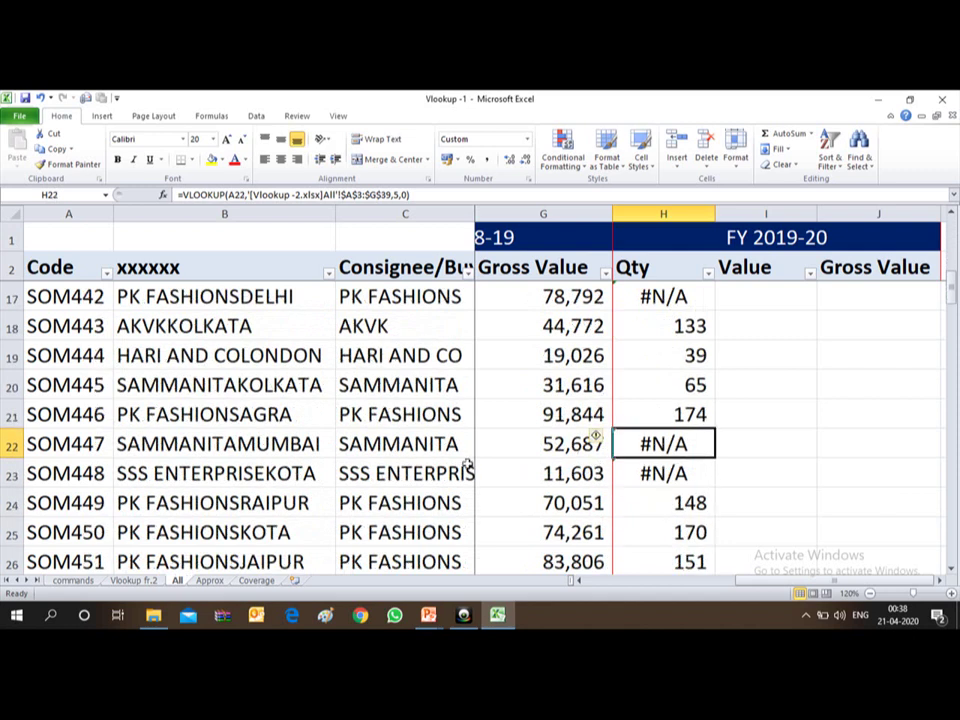
{"action": "left_click", "coordinate": [47, 442]}
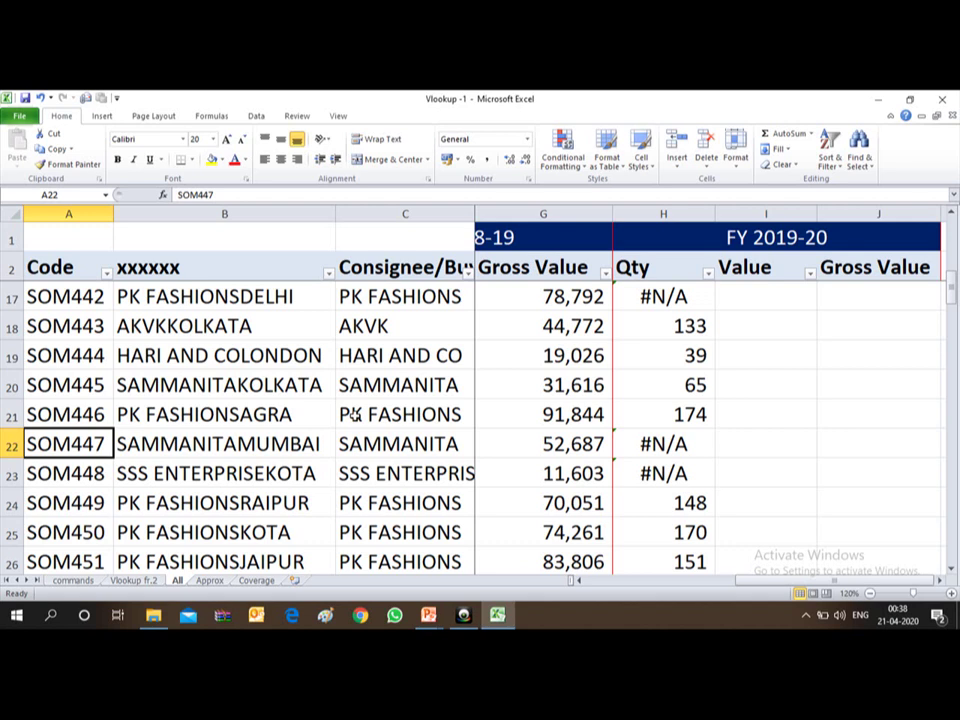
{"action": "key", "text": "ctrl+c"}
{"action": "key", "text": "alt+Tab"}
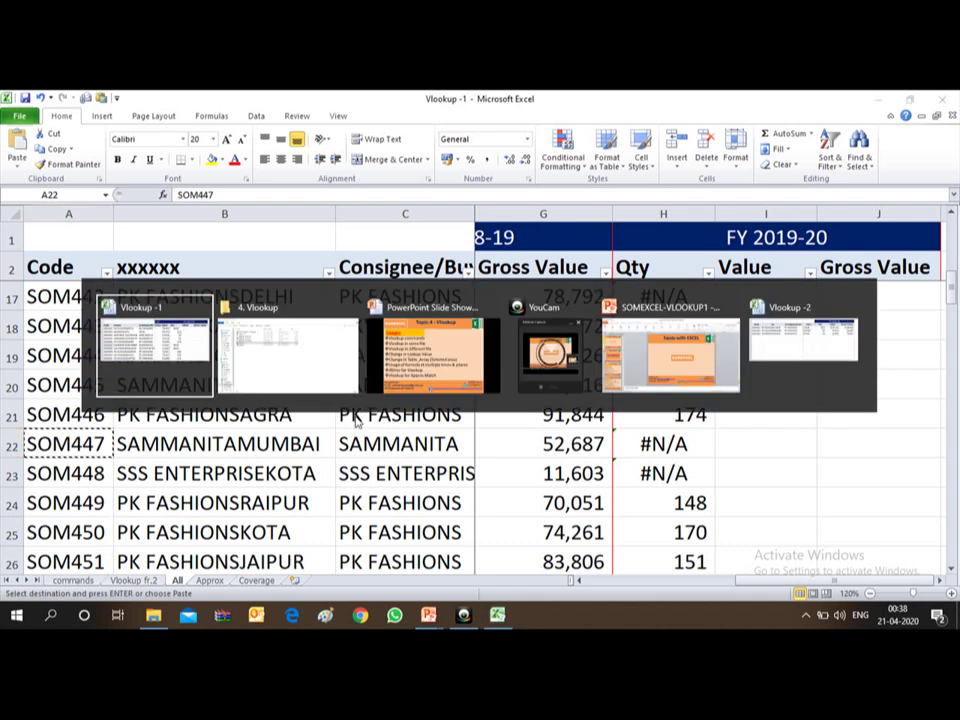
{"action": "key", "text": "alt+shift+Tab"}
{"action": "key", "text": "Down"}
{"action": "key", "text": "Down"}
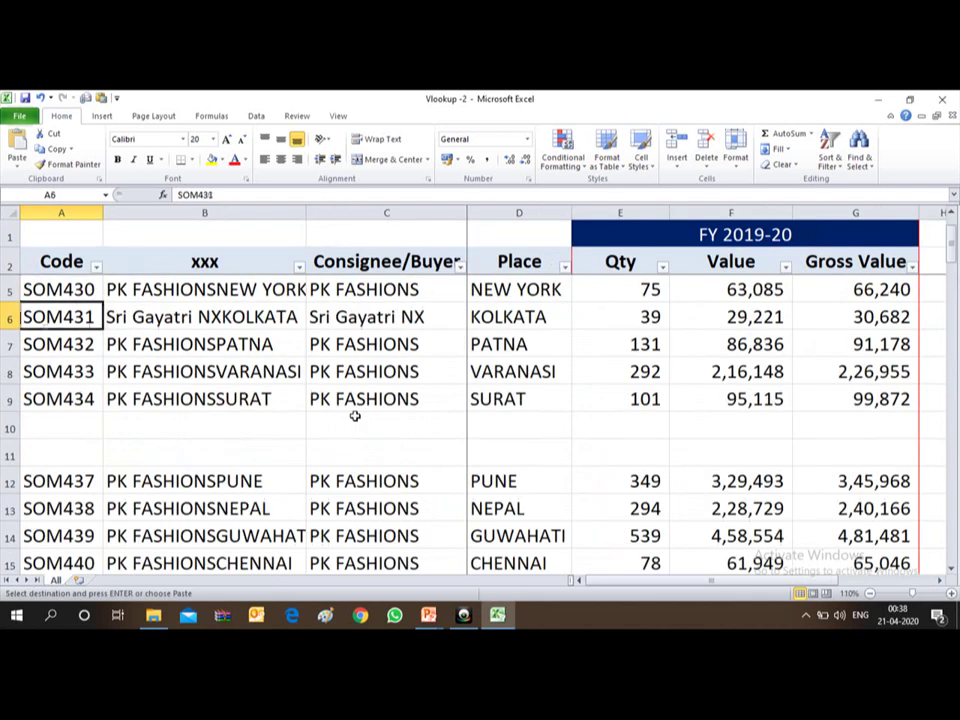
{"action": "key", "text": "ctrl+f"}
{"action": "key", "text": "ctrl+v"}
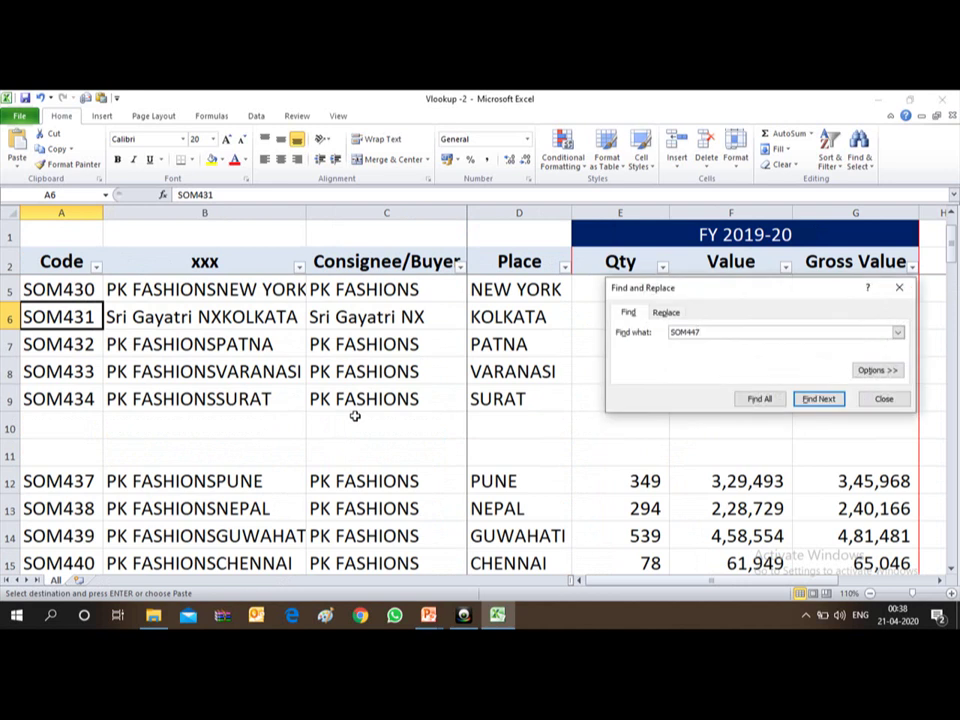
{"action": "key", "text": "Return"}
{"action": "key", "text": "Return"}
{"action": "key", "text": "Return"}
{"action": "key", "text": "Return"}
{"action": "key", "text": "Return"}
{"action": "key", "text": "Escape"}
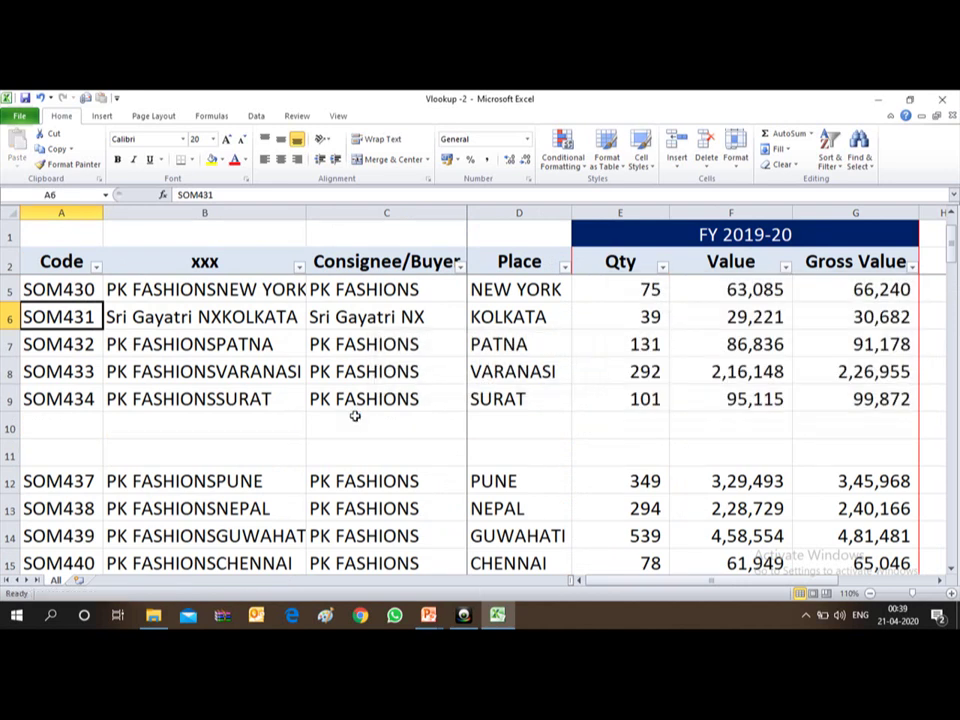
{"action": "key", "text": "alt+Tab"}
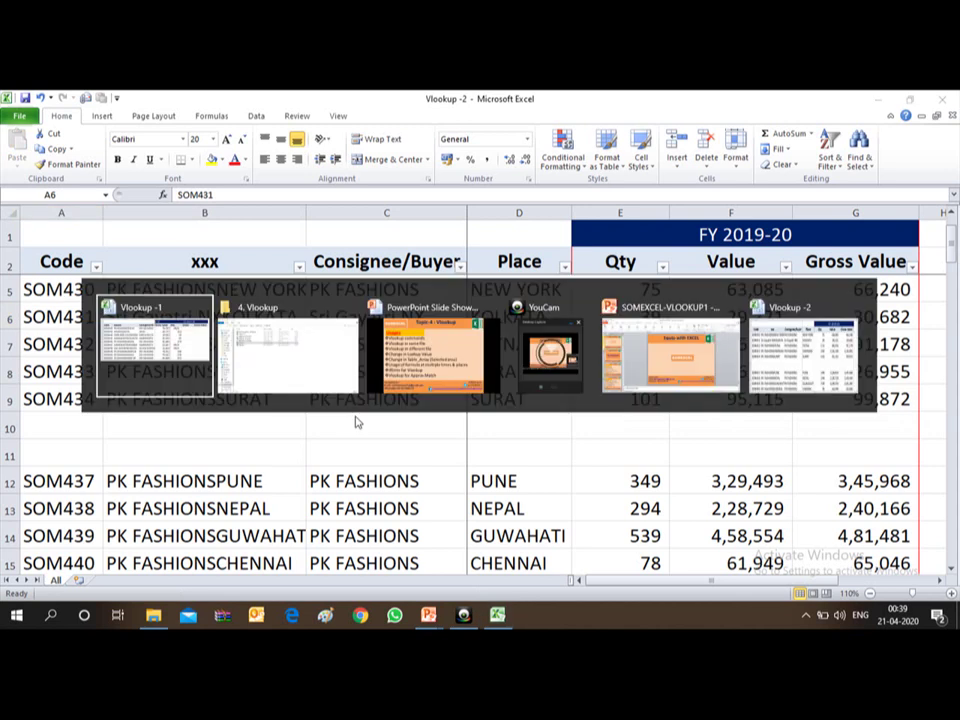
{"action": "key", "text": "alt+shift+Tab"}
{"action": "key", "text": "alt+Tab"}
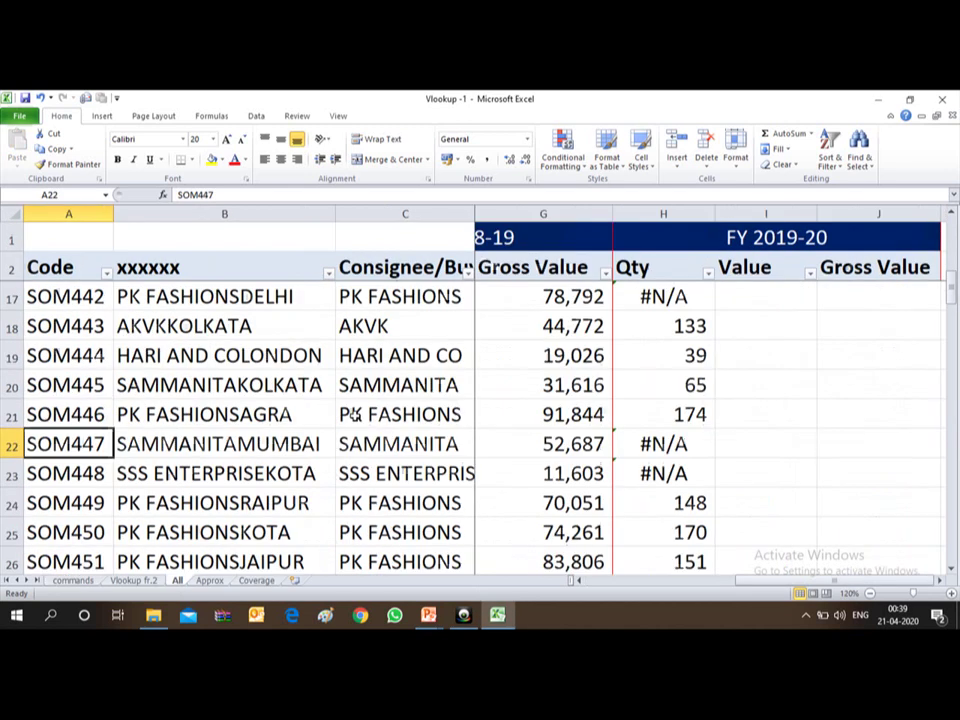
Inspect the formula behind the #N/A in H22 and the other Qty results
{"action": "left_click", "coordinate": [664, 445]}
{"action": "key", "text": "Up"}
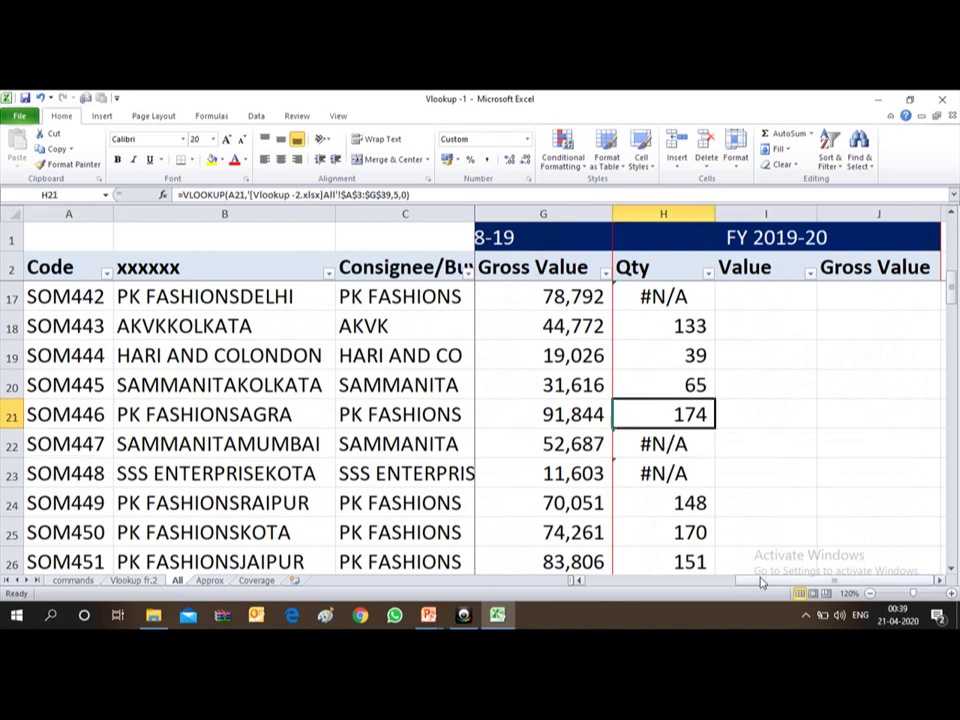
{"action": "key", "text": "Up"}
{"action": "key", "text": "Up"}
{"action": "key", "text": "Up"}
{"action": "key", "text": "Up"}
{"action": "key", "text": "Up"}
{"action": "key", "text": "Up"}
{"action": "key", "text": "Up"}
{"action": "key", "text": "Up"}
{"action": "key", "text": "Up"}
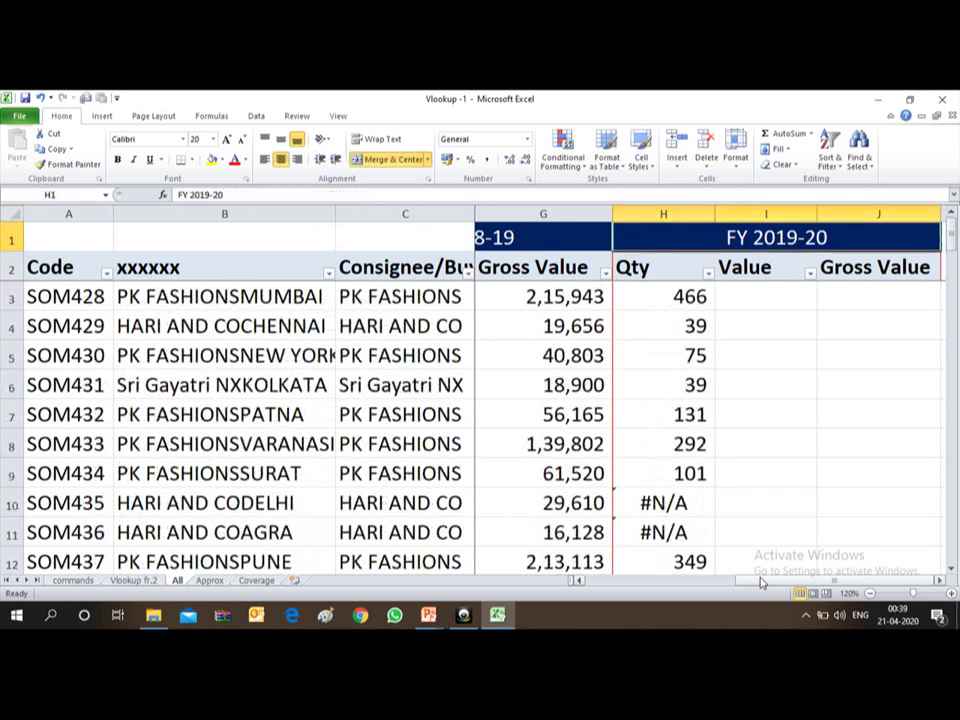
{"action": "key", "text": "Down"}
{"action": "key", "text": "Down"}
{"action": "key", "text": "Down"}
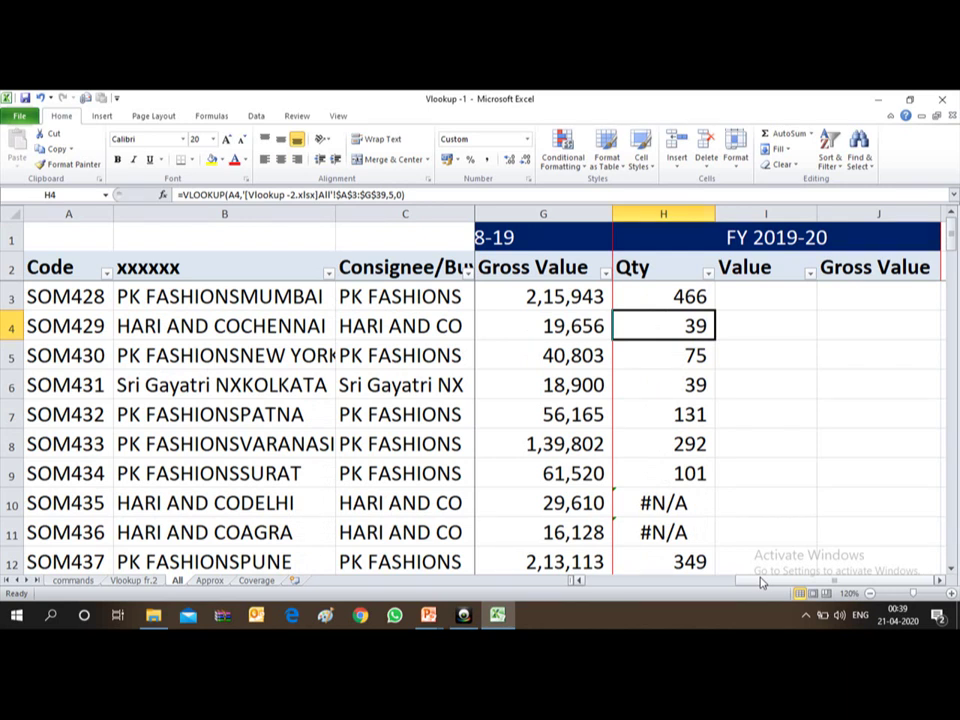
Filter the Qty column to show only #N/A, leaving six rows visible
{"action": "key", "text": "Up"}
{"action": "key", "text": "Up"}
{"action": "key", "text": "alt+Down"}
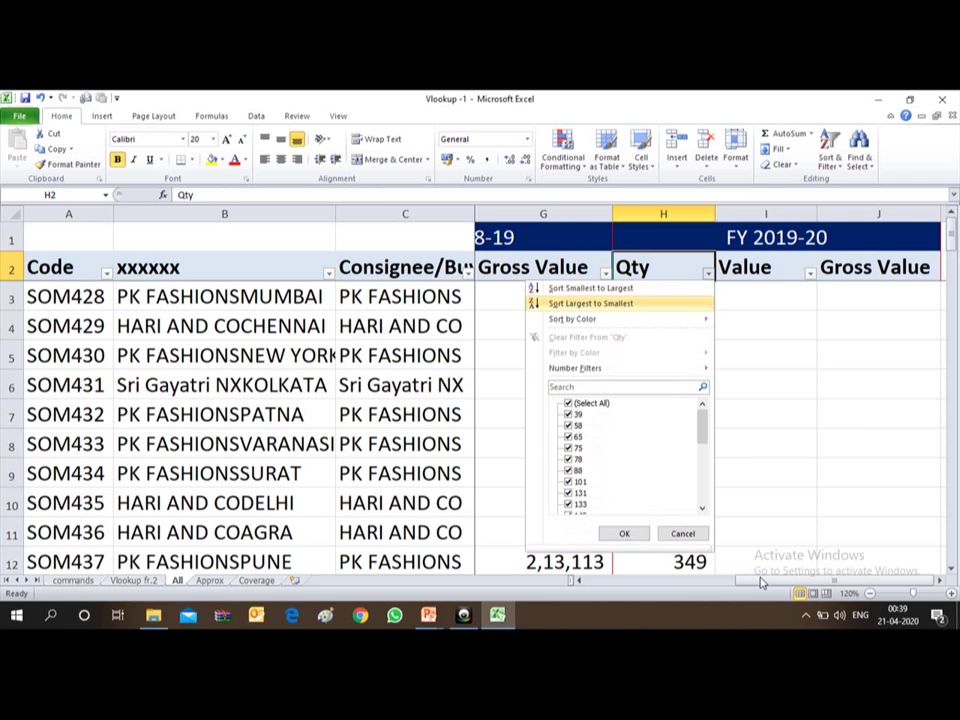
{"action": "key", "text": "e"}
{"action": "key", "text": "Tab"}
{"action": "key", "text": "space"}
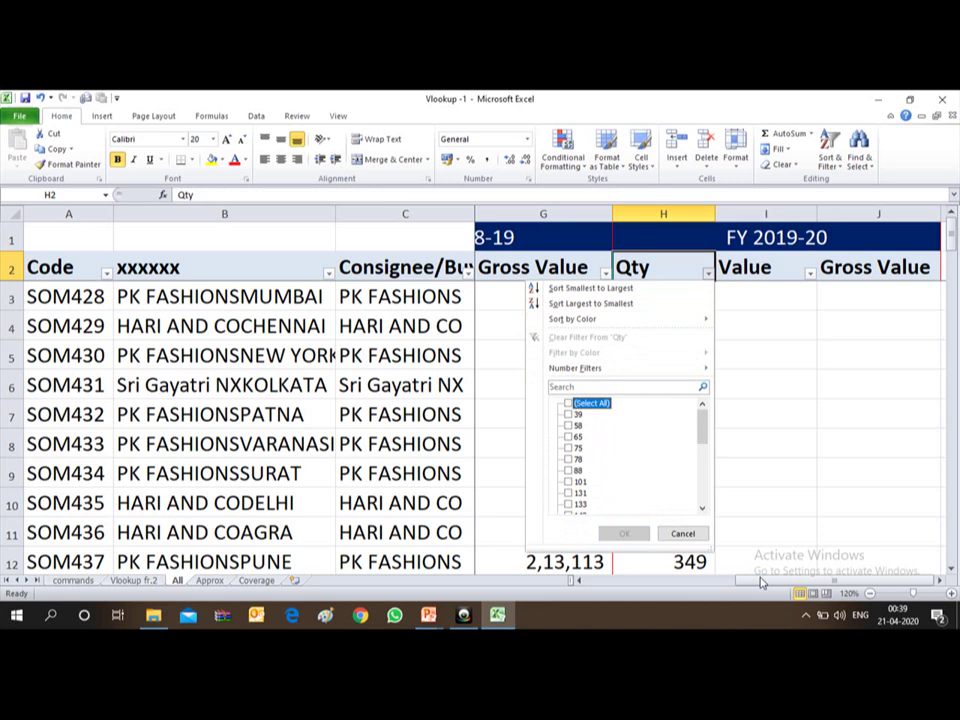
{"action": "left_click_drag", "start_coordinate": [701, 420], "coordinate": [707, 517]}
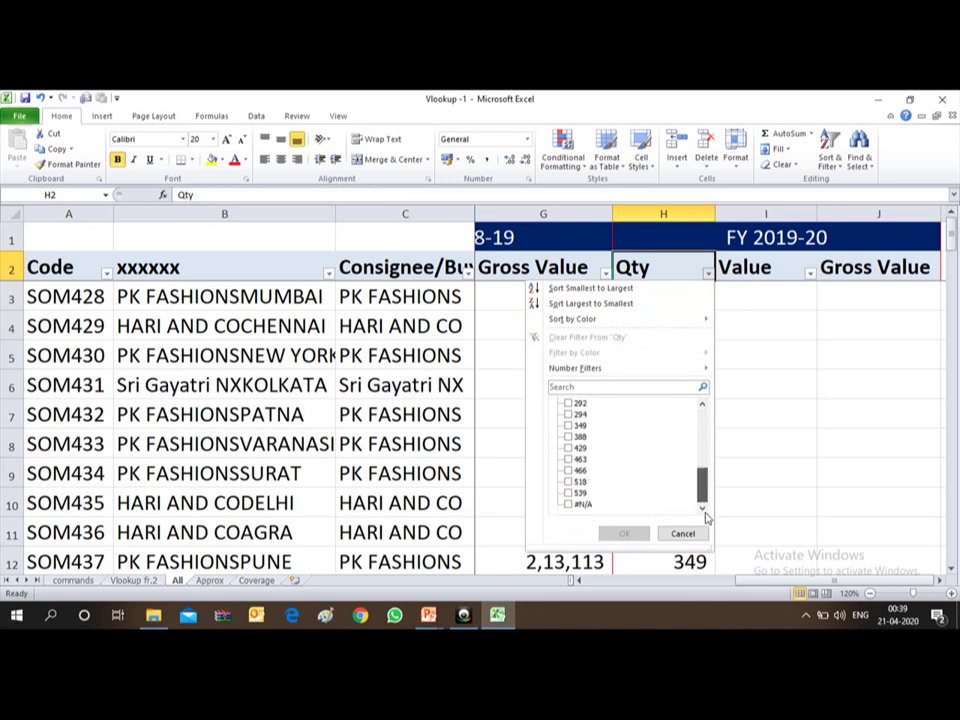
{"action": "left_click", "coordinate": [570, 504]}
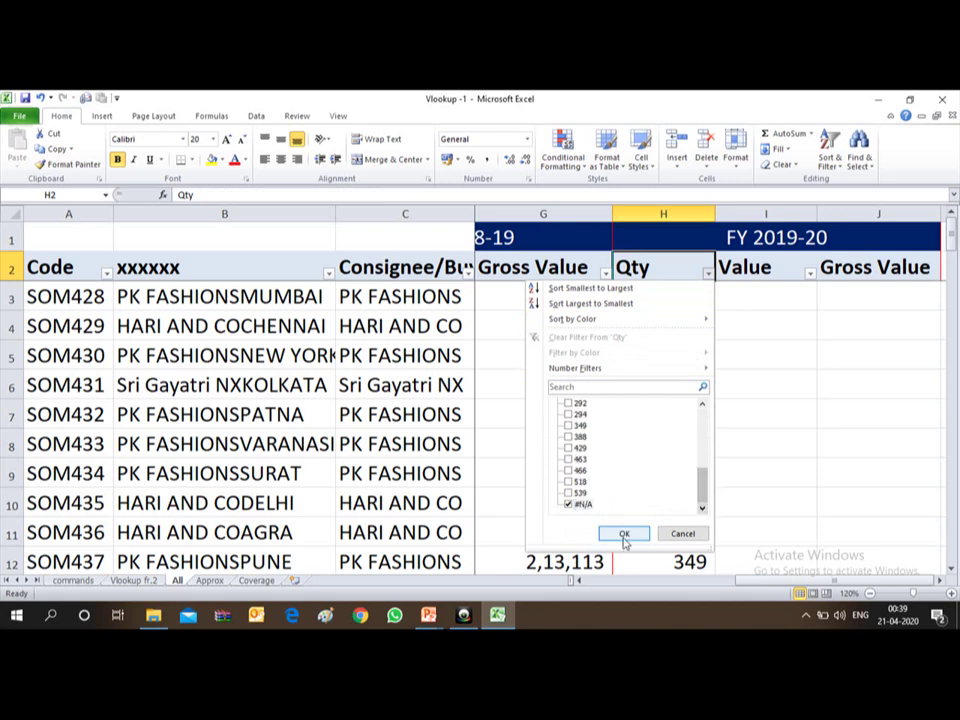
{"action": "left_click", "coordinate": [624, 535]}
{"action": "key", "text": "Down"}
{"action": "key", "text": "Down"}
{"action": "key", "text": "Down"}
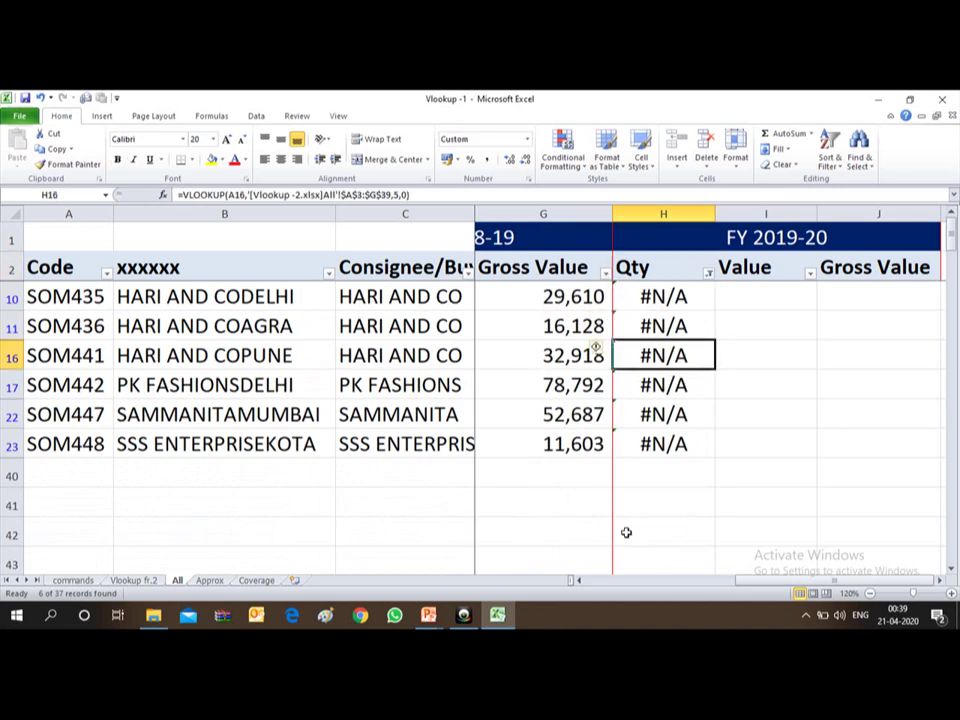
{"action": "key", "text": "Down"}
{"action": "key", "text": "Down"}
{"action": "key", "text": "Down"}
Review the codes and Qty cells of the filtered #N/A rows, starting with SOM435
{"action": "key", "text": "Up"}
{"action": "key", "text": "Up"}
{"action": "key", "text": "Up"}
{"action": "key", "text": "Up"}
{"action": "key", "text": "Up"}
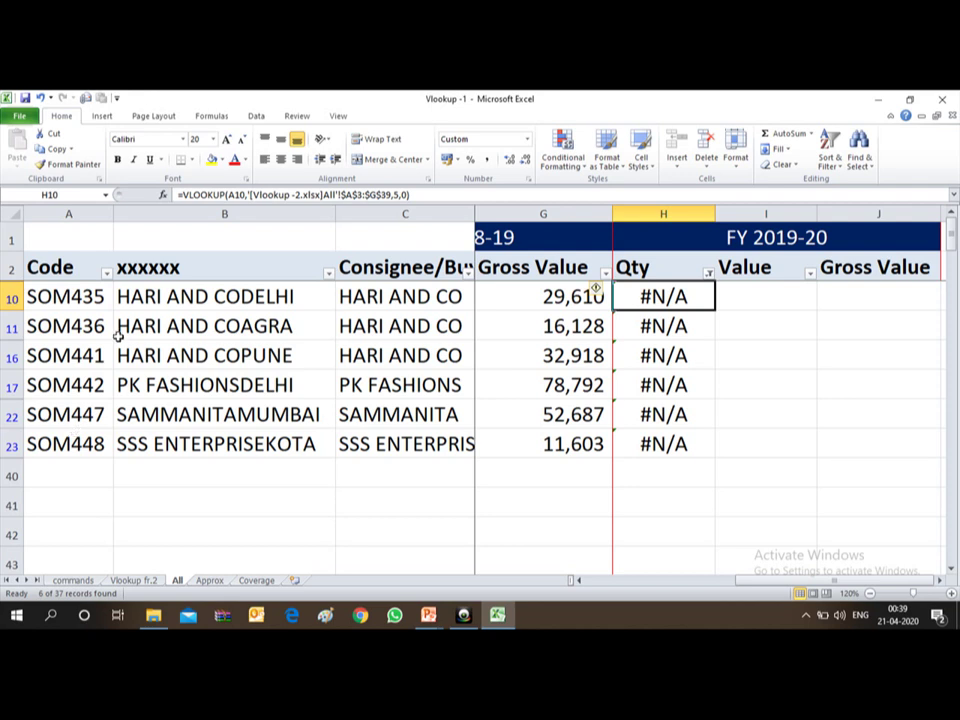
{"action": "left_click", "coordinate": [85, 297]}
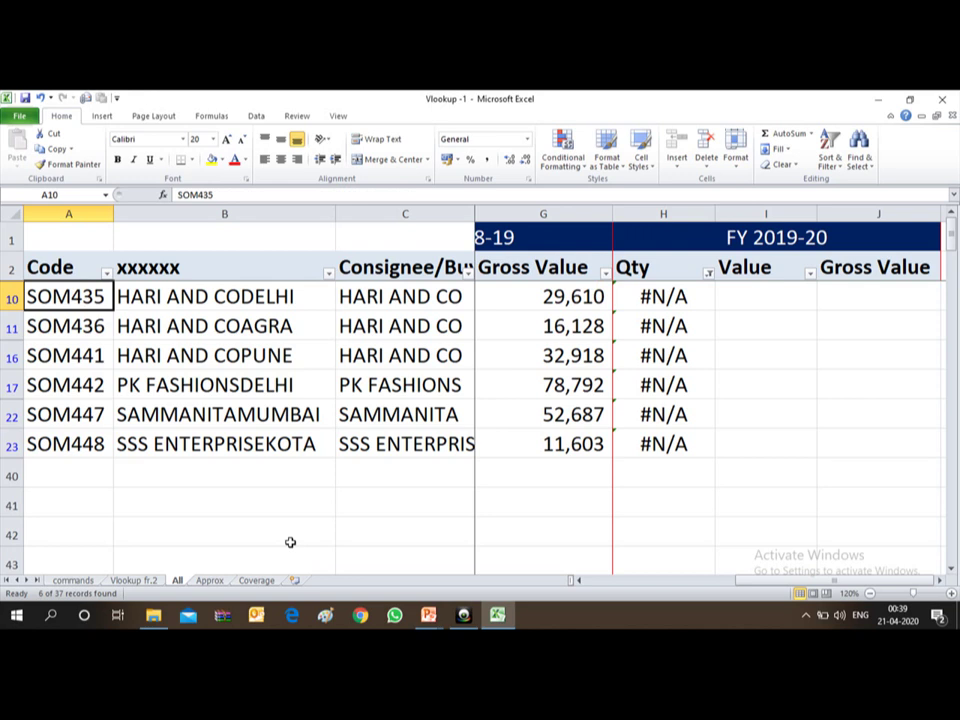
{"action": "key", "text": "Down"}
{"action": "key", "text": "Down"}
{"action": "key", "text": "Down"}
{"action": "key", "text": "Up"}
{"action": "key", "text": "Up"}
{"action": "key", "text": "Up"}
{"action": "key", "text": "Right"}
{"action": "key", "text": "Right"}
{"action": "key", "text": "Right"}
{"action": "key", "text": "Right"}
{"action": "key", "text": "Right"}
{"action": "key", "text": "Right"}
{"action": "key", "text": "Right"}
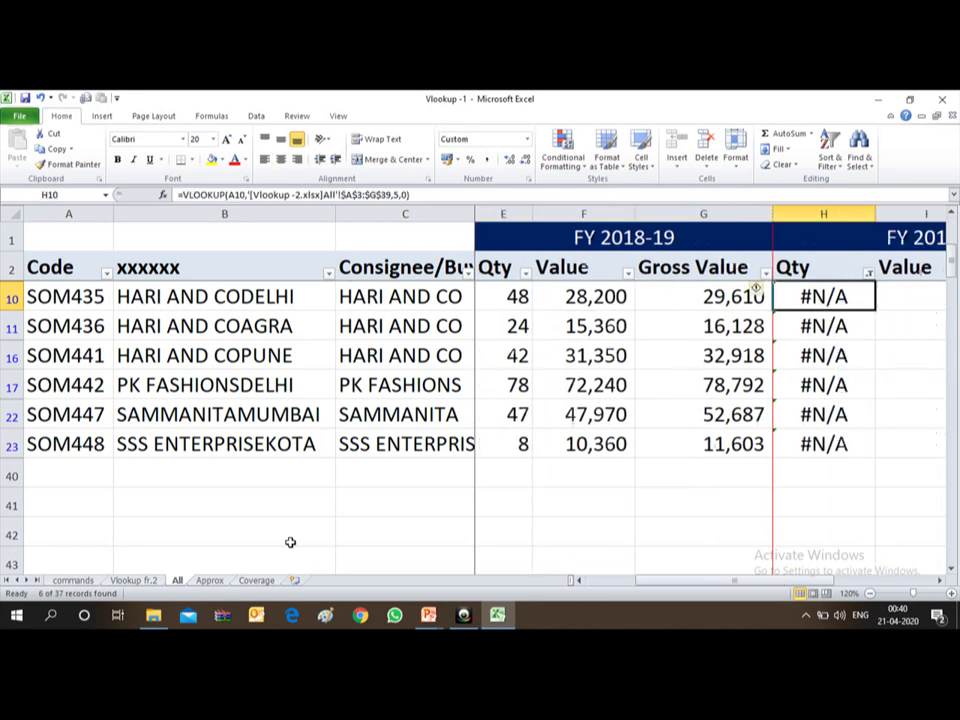
{"action": "key", "text": "Down"}
{"action": "key", "text": "Down"}
{"action": "key", "text": "Down"}
{"action": "key", "text": "Down"}
{"action": "key", "text": "Down"}
{"action": "key", "text": "Down"}
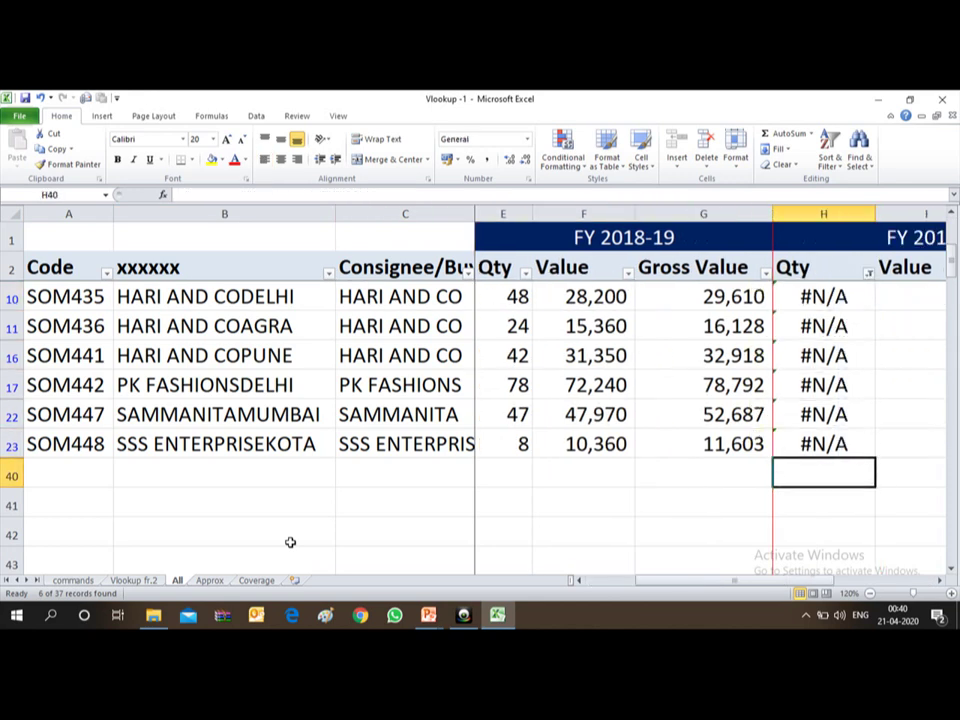
{"action": "key", "text": "Up"}
{"action": "key", "text": "Up"}
{"action": "key", "text": "Up"}
{"action": "key", "text": "Up"}
{"action": "key", "text": "Up"}
{"action": "key", "text": "Up"}
{"action": "key", "text": "Up"}
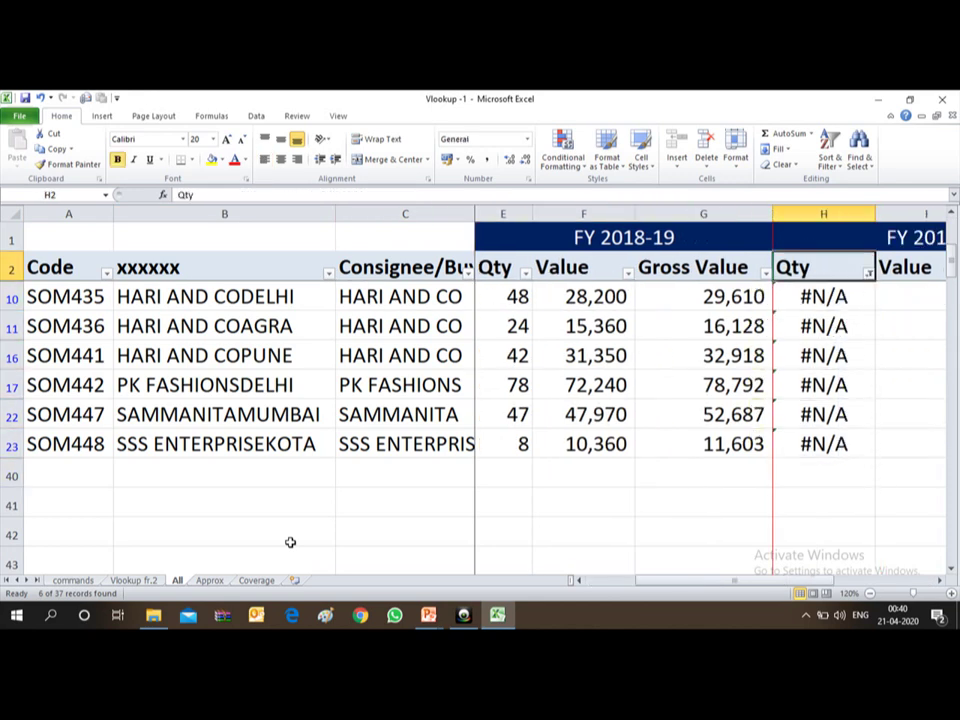
{"action": "key", "text": "Down"}
{"action": "key", "text": "Down"}
{"action": "key", "text": "Down"}
{"action": "key", "text": "Down"}
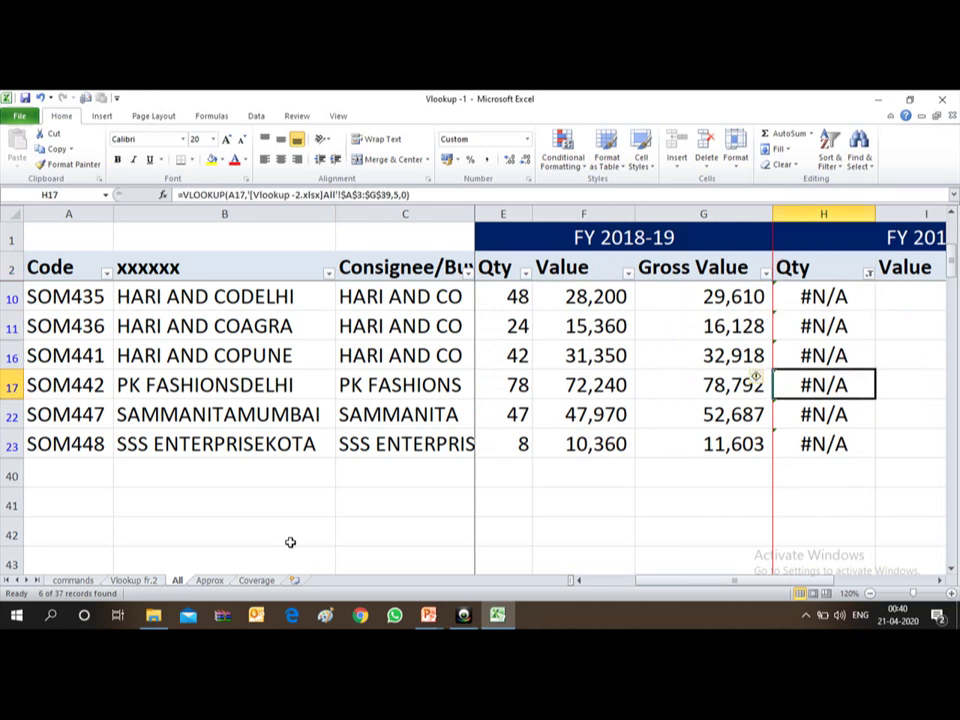
{"action": "key", "text": "alt+a"}
Clear the Qty filter so every row shows, then return to the Qty heading
{"action": "key", "text": "c"}
{"action": "key", "text": "Up"}
{"action": "key", "text": "Up"}
{"action": "key", "text": "Up"}
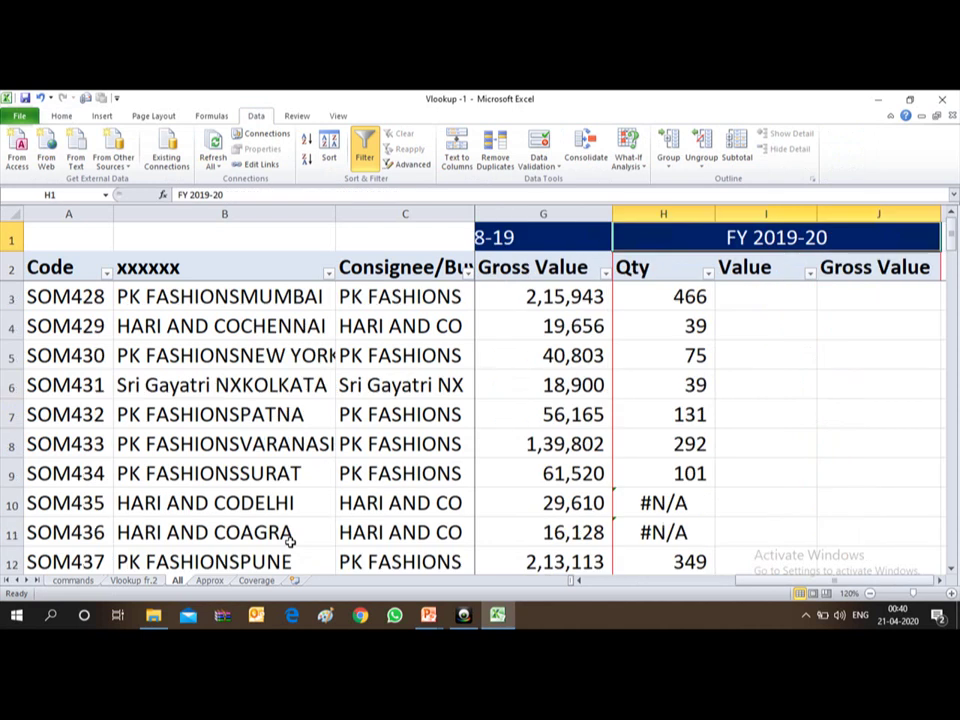
{"action": "key", "text": "Down"}
{"action": "key", "text": "Up"}
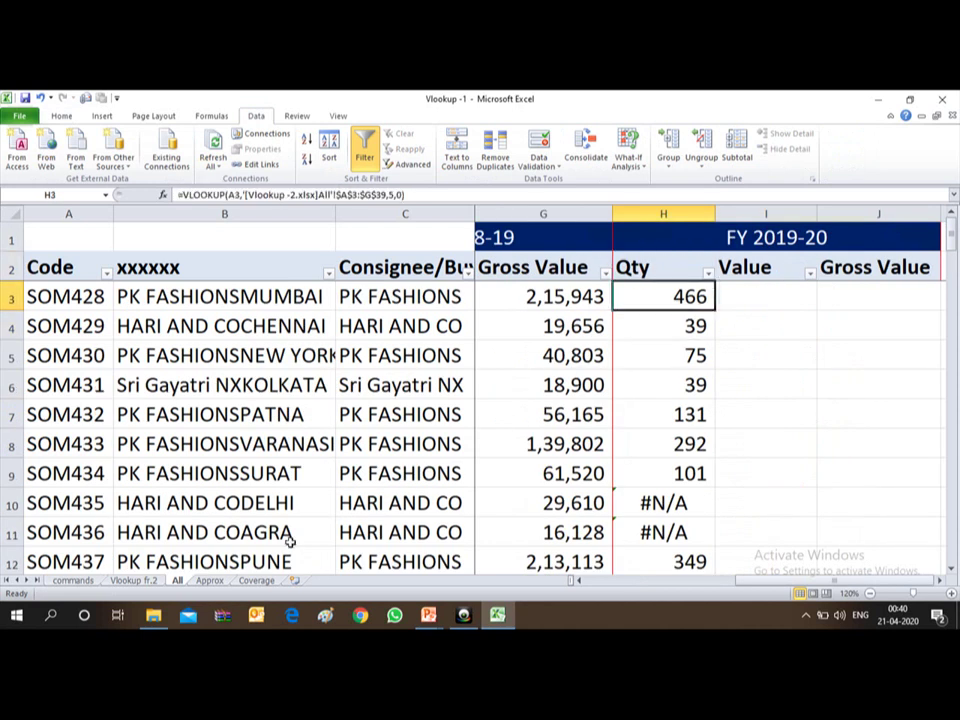
{"action": "key", "text": "Down"}
{"action": "key", "text": "Down"}
{"action": "key", "text": "Down"}
{"action": "key", "text": "Down"}
{"action": "key", "text": "Up"}
{"action": "key", "text": "Up"}
{"action": "key", "text": "Up"}
Refilter Qty to only #N/A, leaving the six rows SOM435 to SOM448
{"action": "key", "text": "Down"}
{"action": "key", "text": "Down"}
{"action": "key", "text": "Up"}
{"action": "key", "text": "alt+Down"}
{"action": "key", "text": "Down"}
{"action": "key", "text": "Down"}
{"action": "key", "text": "Down"}
{"action": "key", "text": "Down"}
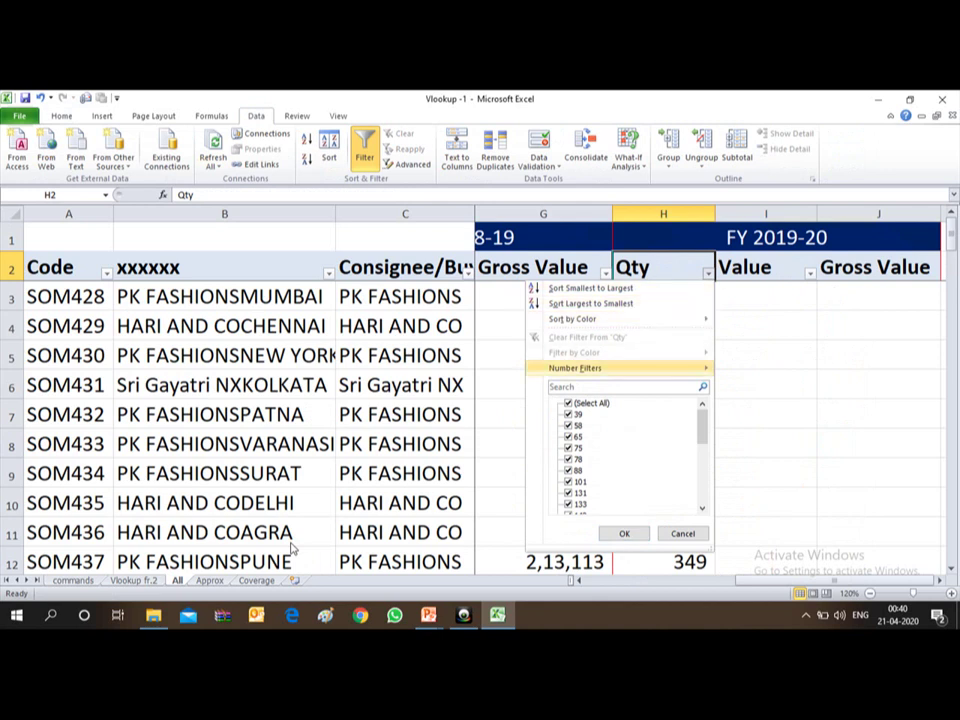
{"action": "key", "text": "Down"}
{"action": "key", "text": "space"}
{"action": "key", "text": "Down"}
{"action": "key", "text": "End"}
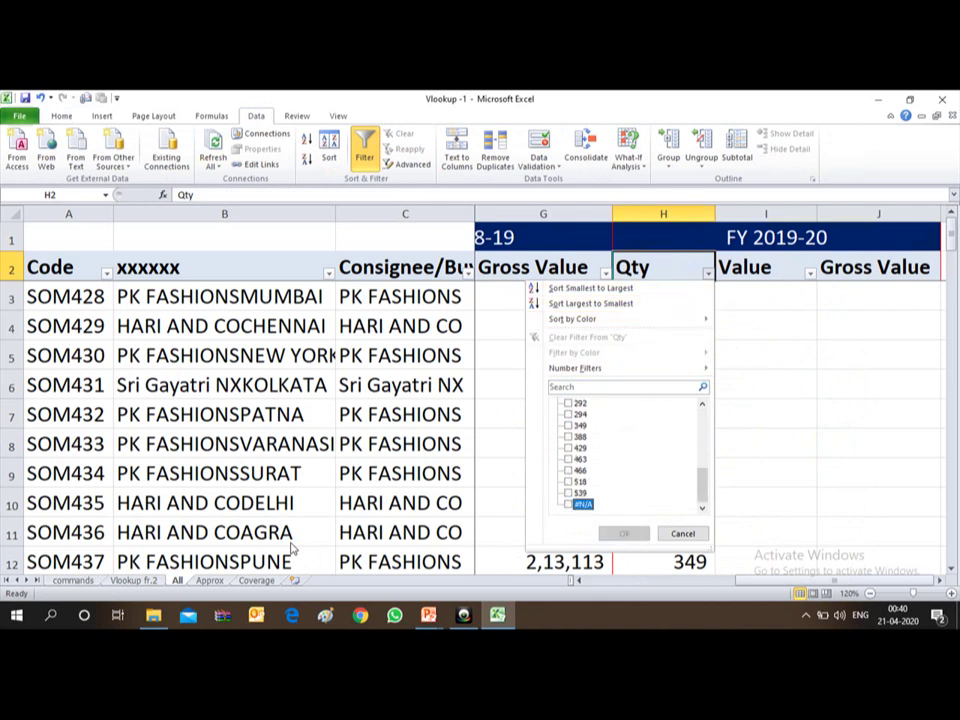
{"action": "key", "text": "space"}
{"action": "key", "text": "Return"}
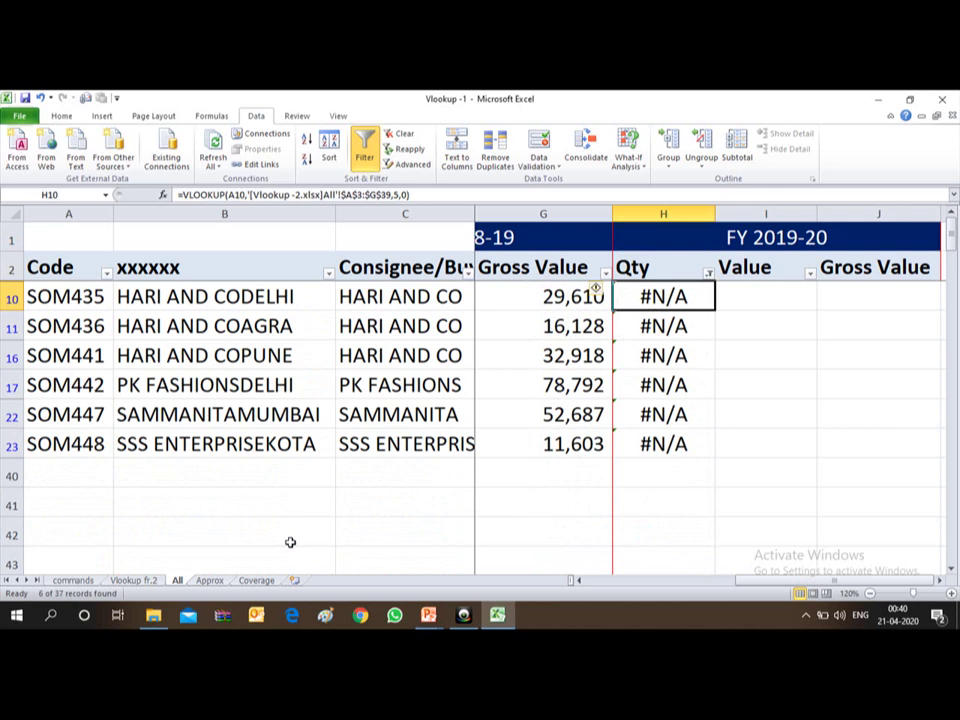
Replace the six filtered #N/A Qty results (SOM435–SOM448) with 0, displayed as dashes
{"action": "key", "text": "ctrl+shift+Down"}
{"action": "key", "text": "Delete"}
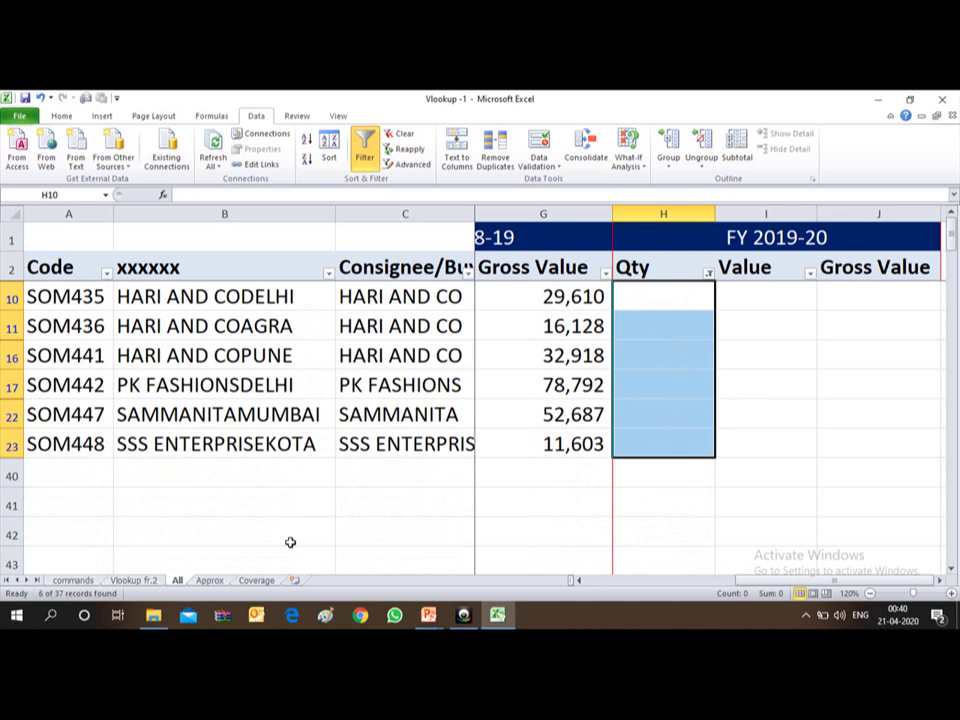
{"action": "key", "text": "ctrl+v"}
{"action": "key", "text": "F2"}
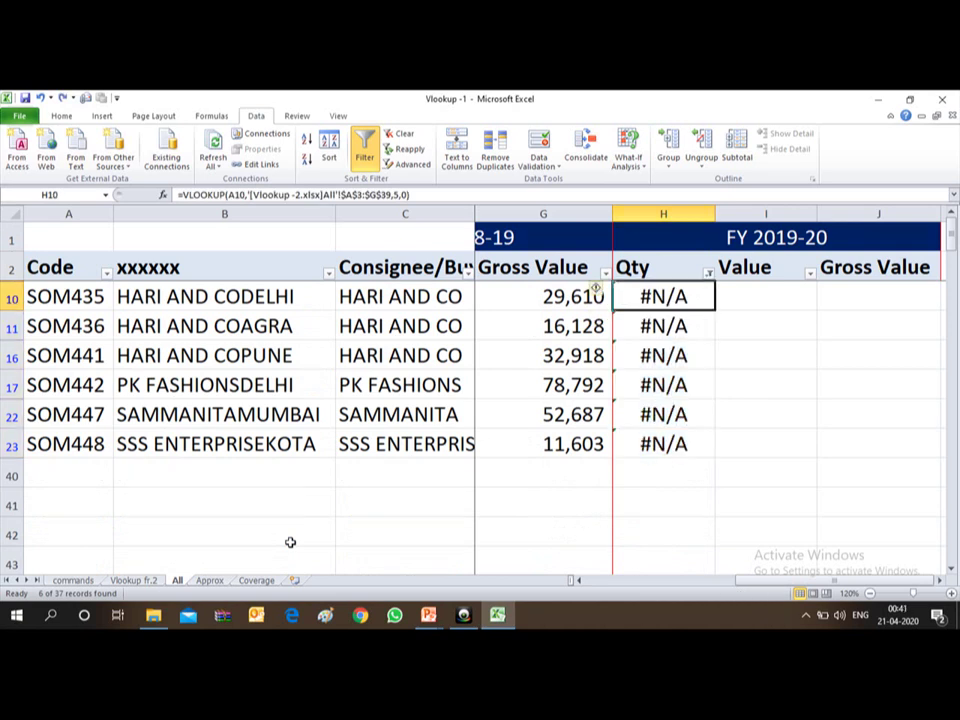
{"action": "key", "text": "Return"}
{"action": "key", "text": "Up"}
{"action": "key", "text": "ctrl+c"}
{"action": "key", "text": "ctrl+shift+Down"}
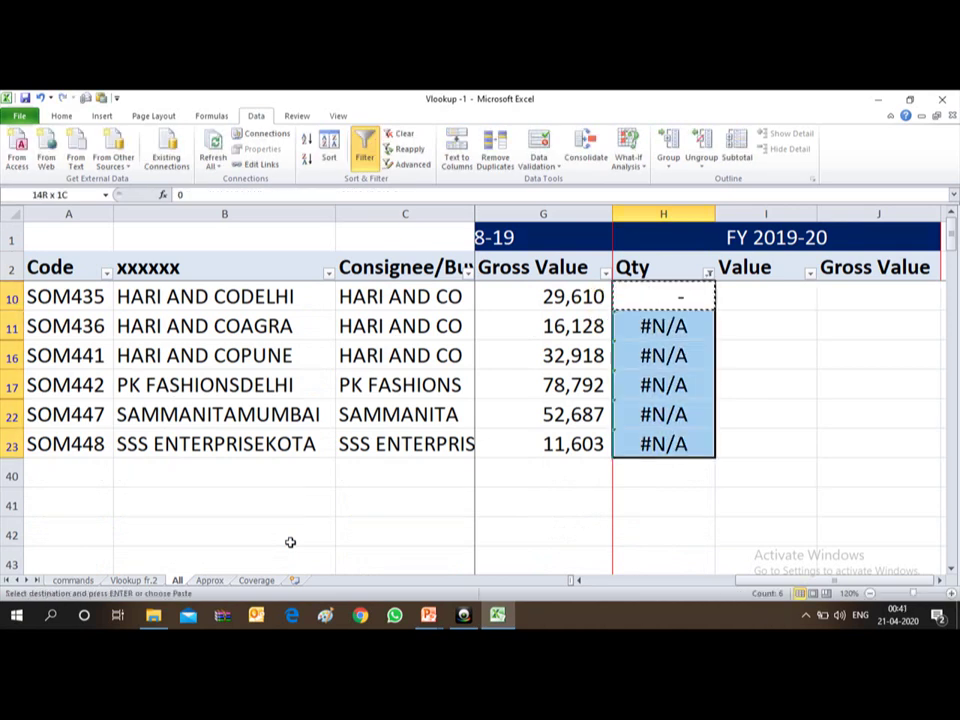
{"action": "key", "text": "ctrl+v"}
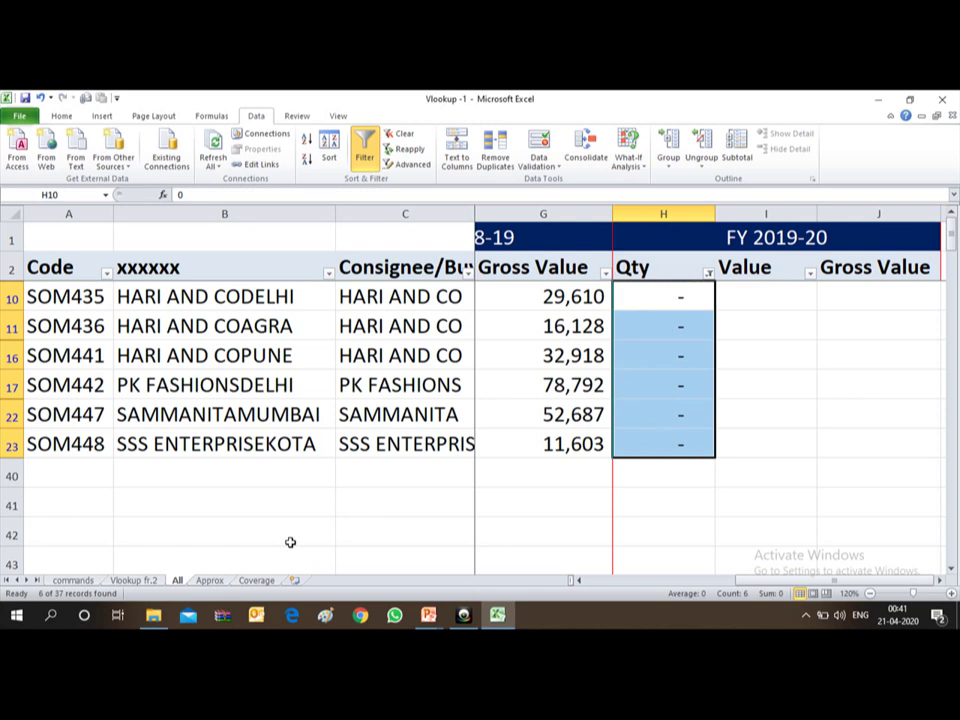
Undo the zero paste and the filter so all rows show, returning to H3
{"action": "key", "text": "ctrl+z"}
{"action": "key", "text": "ctrl+z"}
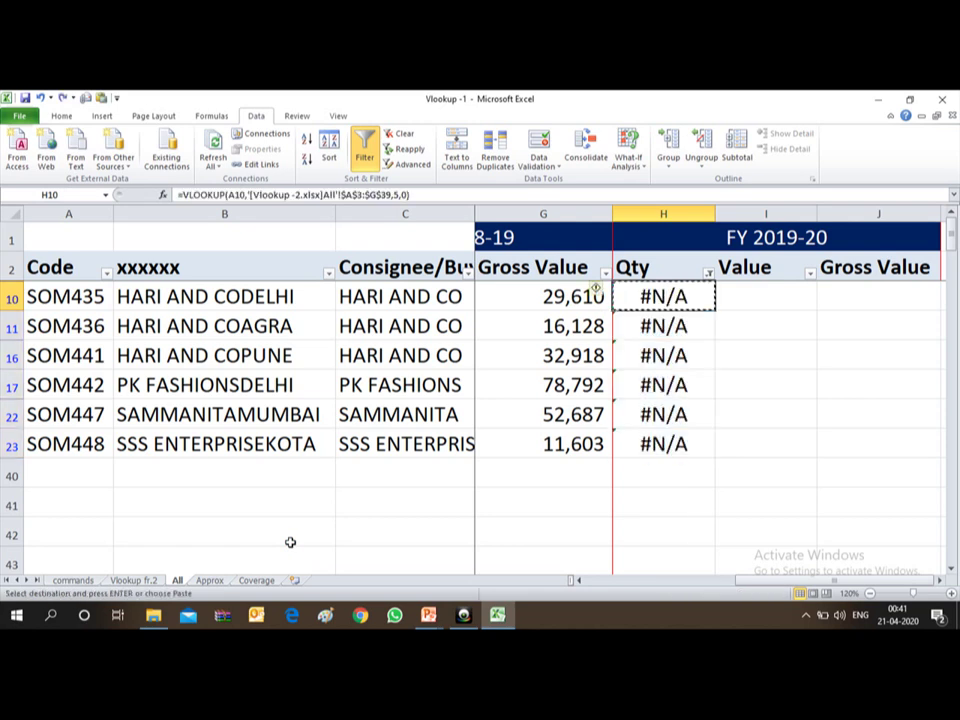
{"action": "key", "text": "ctrl+z"}
{"action": "key", "text": "ctrl+Up"}
{"action": "key", "text": "Down"}
{"action": "key", "text": "Down"}
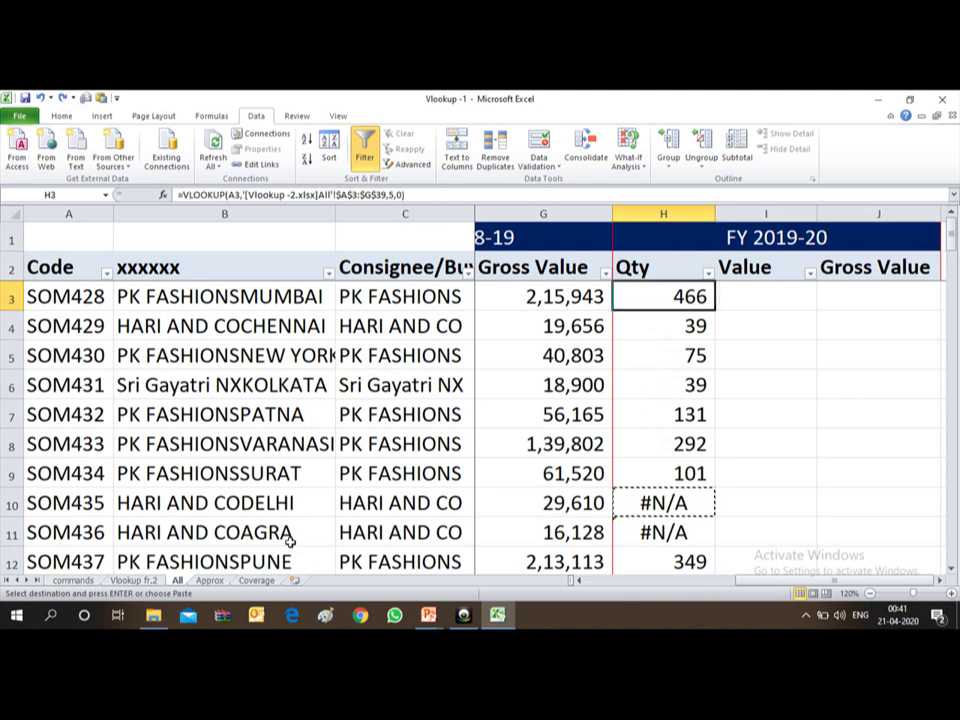
{"action": "key", "text": "Down"}
{"action": "key", "text": "Down"}
{"action": "key", "text": "Up"}
{"action": "key", "text": "Up"}
Wrap the H3 VLOOKUP in IFERROR with "India" as the fallback value
{"action": "key", "text": "F2"}
{"action": "key", "text": "Up"}
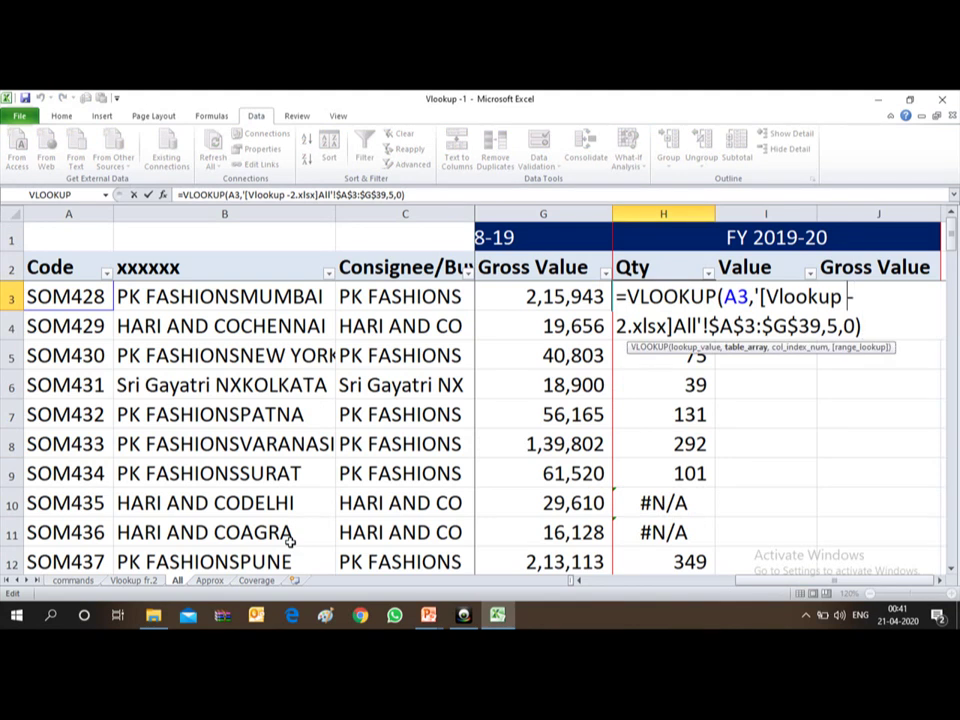
{"action": "key", "text": "Left"}
{"action": "key", "text": "Left"}
{"action": "key", "text": "Left"}
{"action": "key", "text": "Left"}
{"action": "key", "text": "Left"}
{"action": "key", "text": "Left"}
{"action": "key", "text": "Left"}
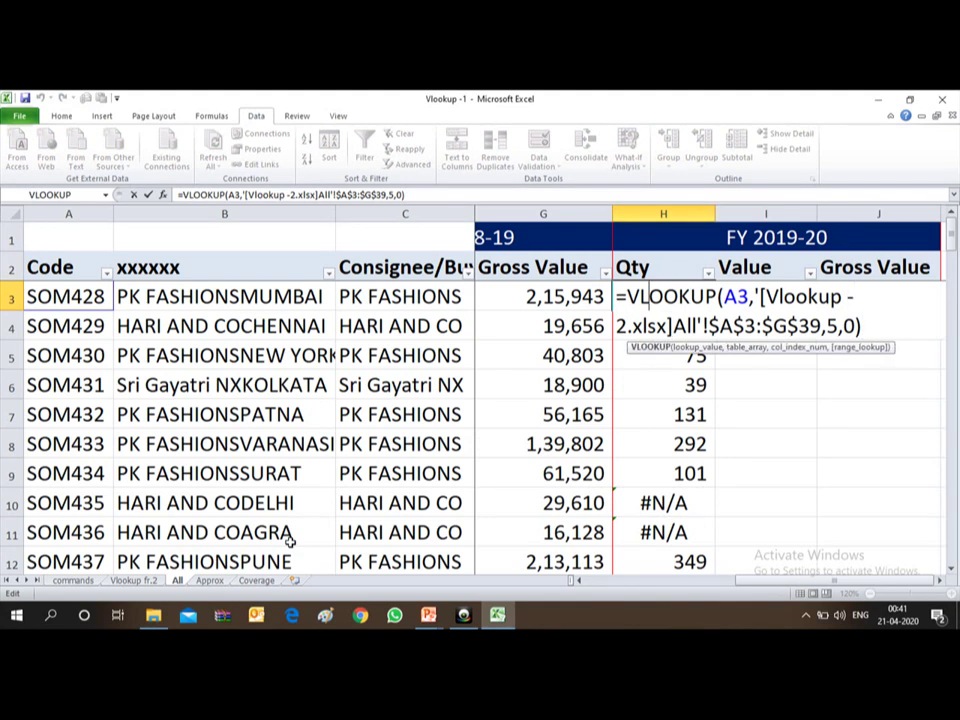
{"action": "key", "text": "Left"}
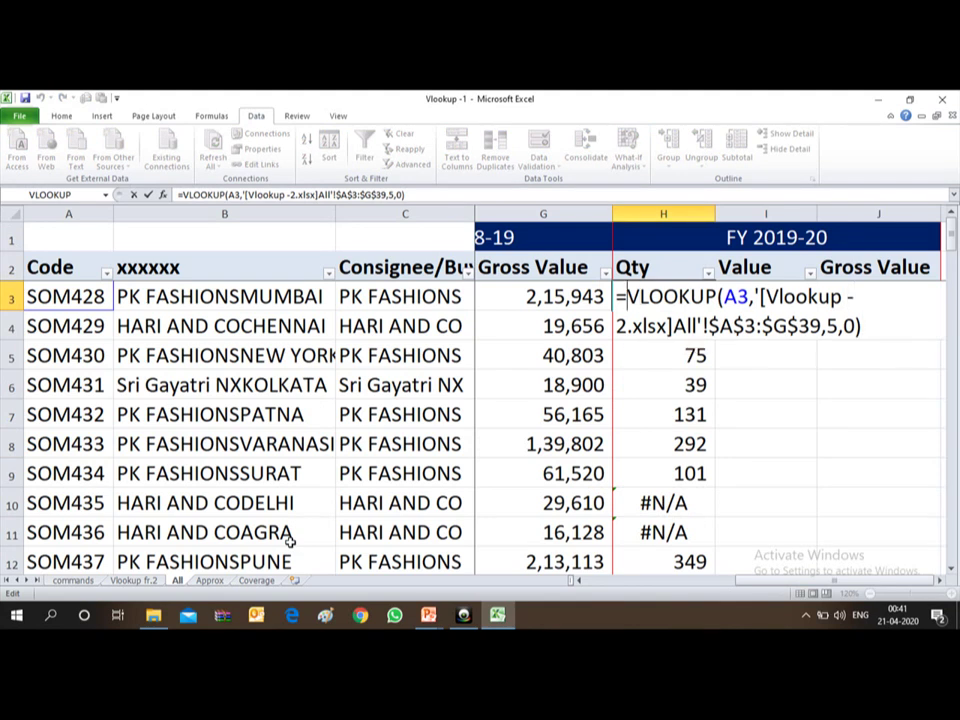
{"action": "type", "text": "IFERR"}
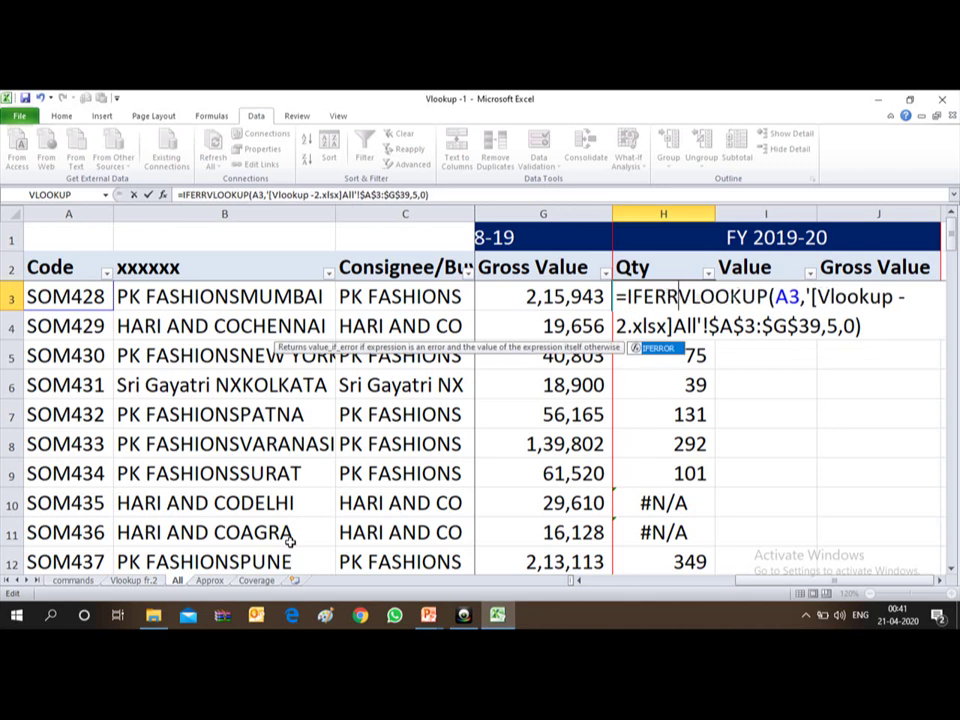
{"action": "type", "text": "OR"}
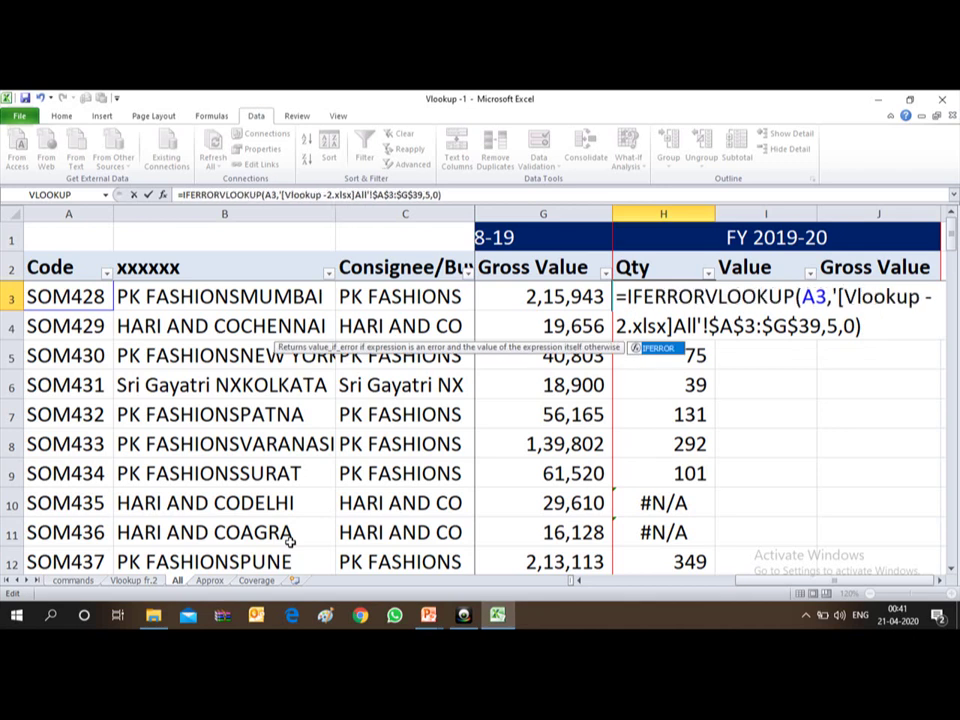
{"action": "type", "text": "("}
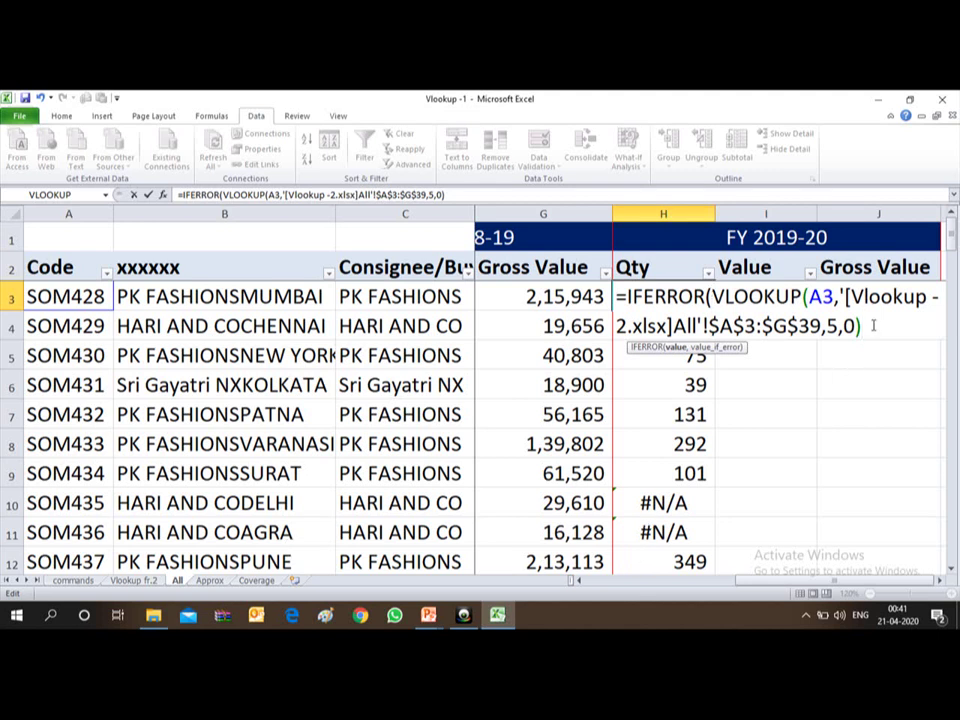
{"action": "type", "text": ",\""}
{"action": "type", "text": "iNDIA"}
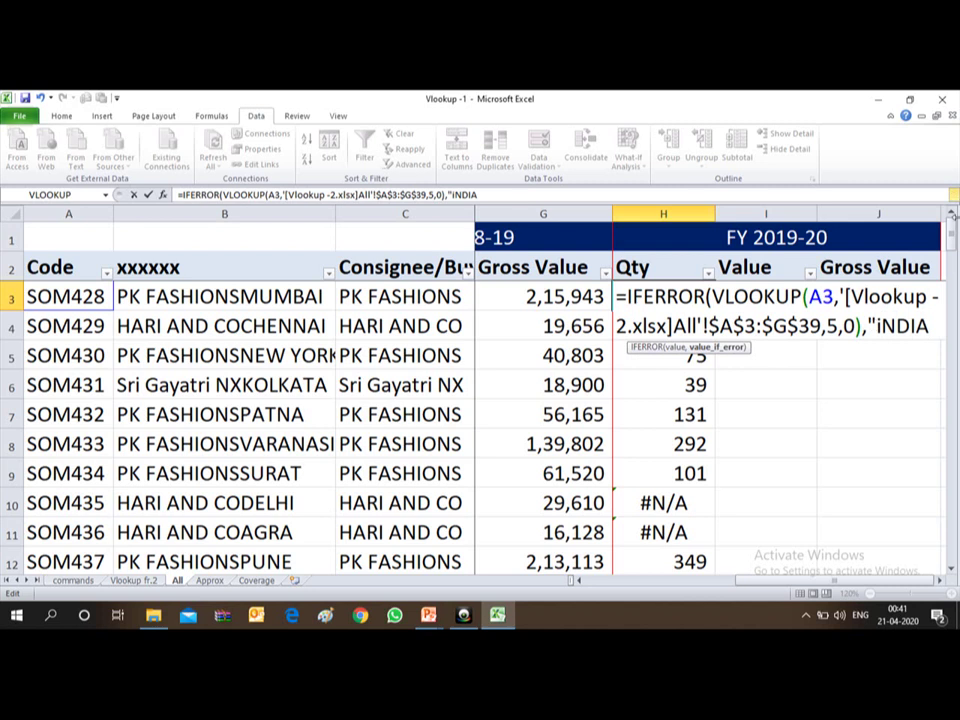
{"action": "type", "text": "\""}
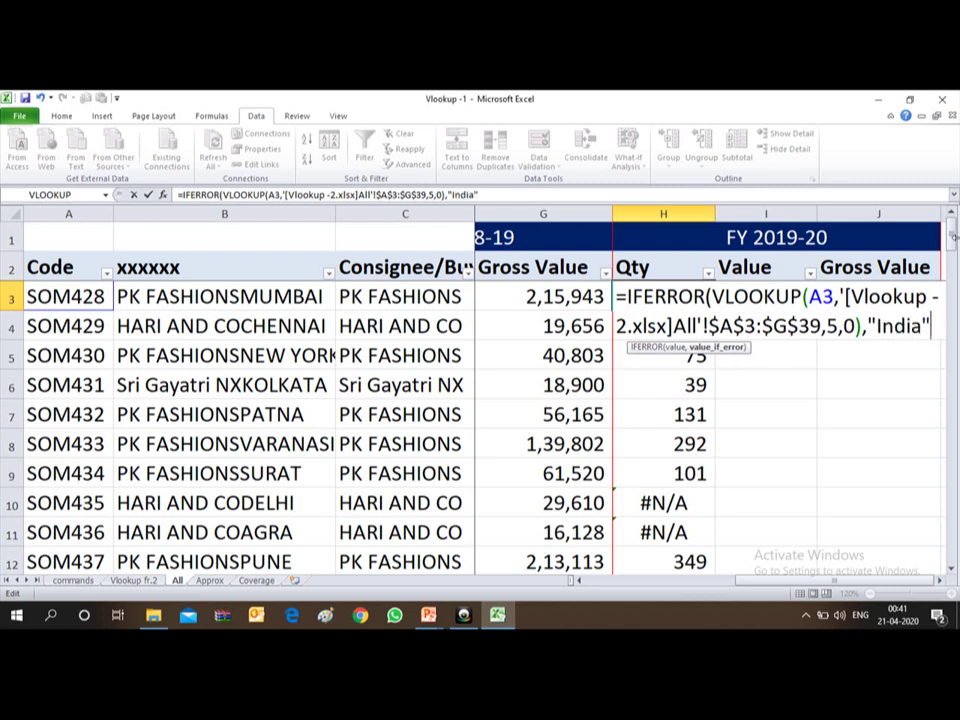
{"action": "type", "text": ")"}
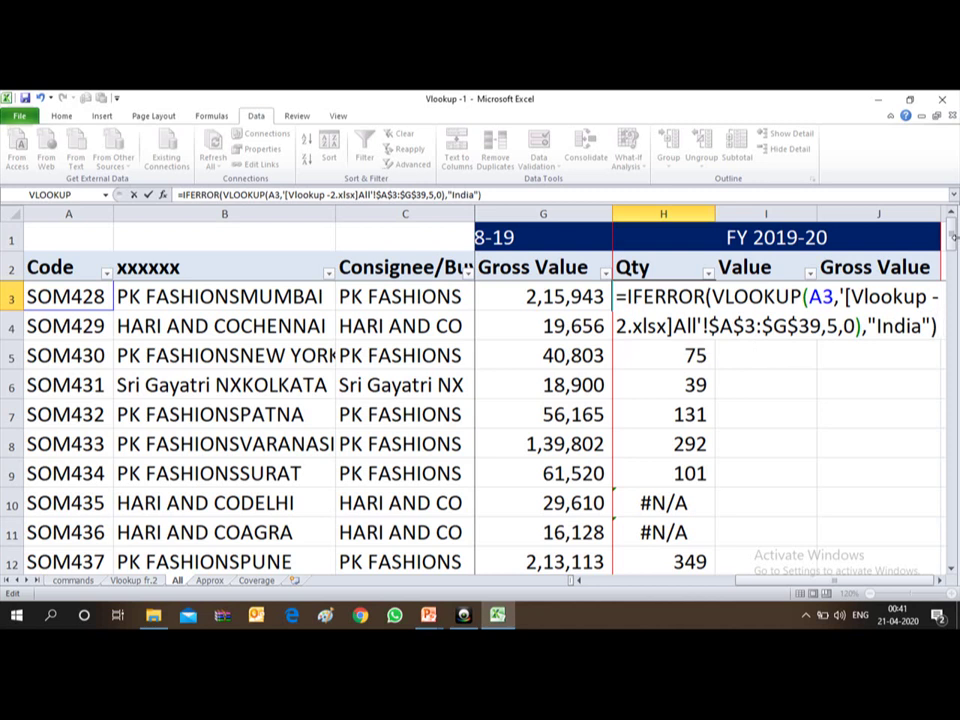
{"action": "key", "text": "Return"}
{"action": "key", "text": "Up"}
{"action": "key", "text": "Up"}
{"action": "key", "text": "Up"}
Copy the IFERROR lookup from H3 down the Qty column through H39
{"action": "key", "text": "Down"}
{"action": "key", "text": "Down"}
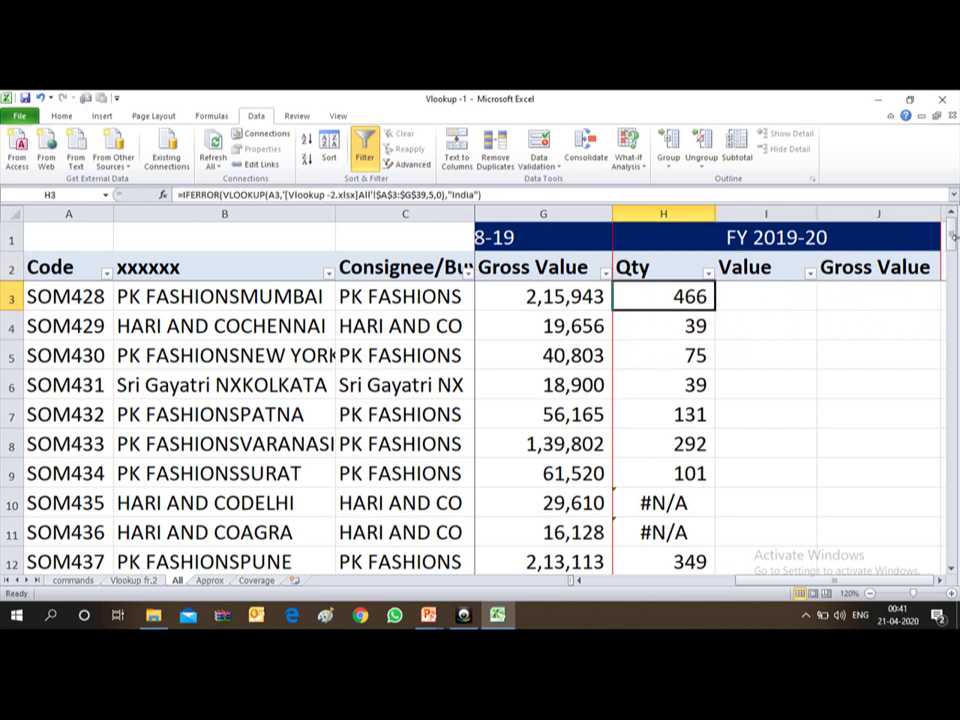
{"action": "key", "text": "ctrl+c"}
{"action": "key", "text": "ctrl+shift+Down"}
{"action": "key", "text": "ctrl+v"}
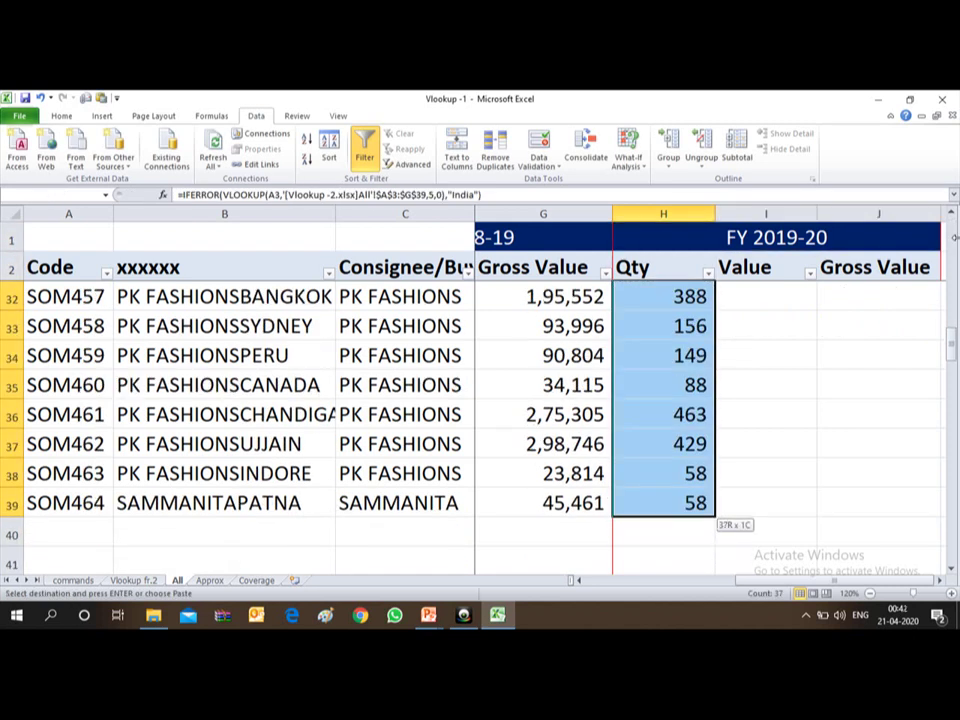
{"action": "key", "text": "ctrl+Up"}
Check the Qty results, including the formerly #N/A row H10 and rows further down
{"action": "key", "text": "Down"}
{"action": "key", "text": "Down"}
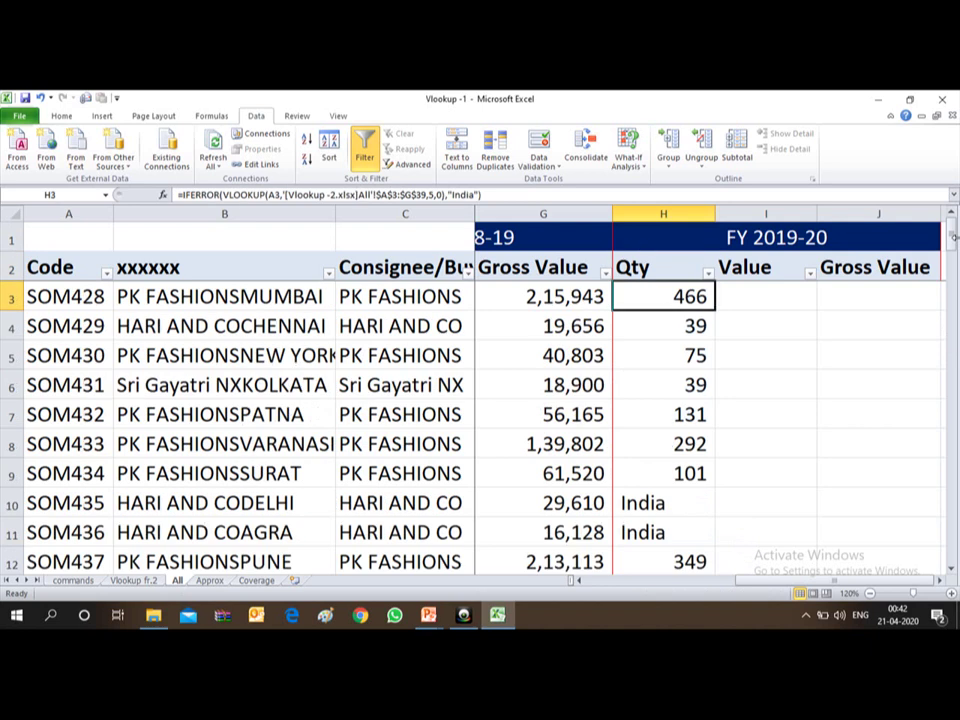
{"action": "key", "text": "Down"}
{"action": "key", "text": "Down"}
{"action": "key", "text": "Down"}
{"action": "key", "text": "Down"}
{"action": "key", "text": "Down"}
{"action": "key", "text": "Down"}
{"action": "key", "text": "Down"}
{"action": "key", "text": "Down"}
{"action": "key", "text": "Down"}
{"action": "key", "text": "Down"}
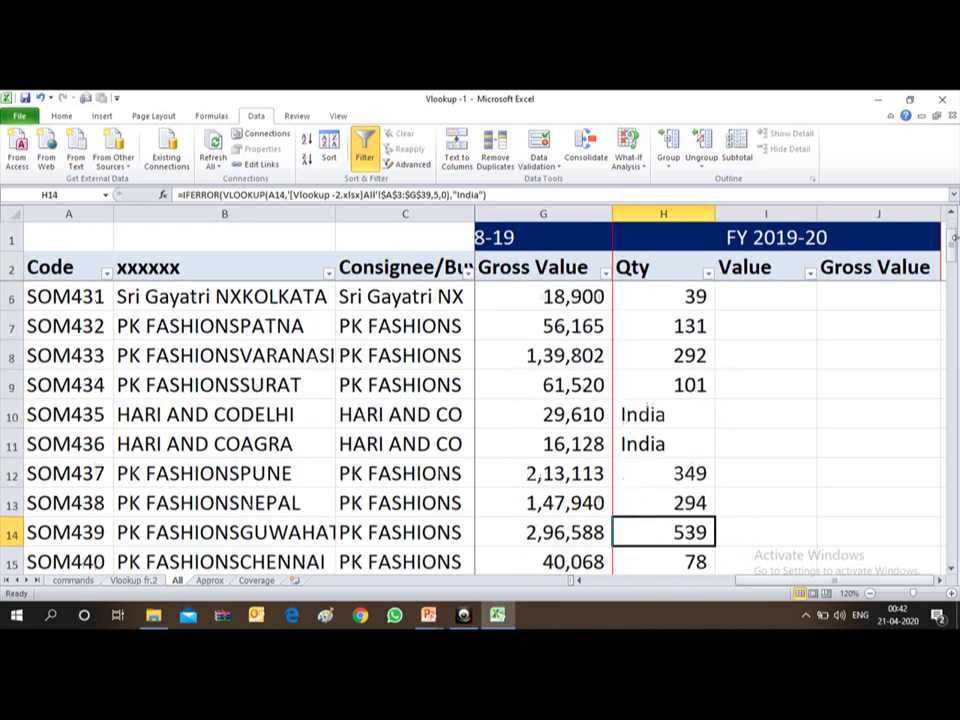
{"action": "key", "text": "Down"}
{"action": "key", "text": "Down"}
{"action": "key", "text": "Down"}
{"action": "key", "text": "Down"}
{"action": "key", "text": "Down"}
{"action": "key", "text": "Down"}
{"action": "key", "text": "Down"}
{"action": "key", "text": "Down"}
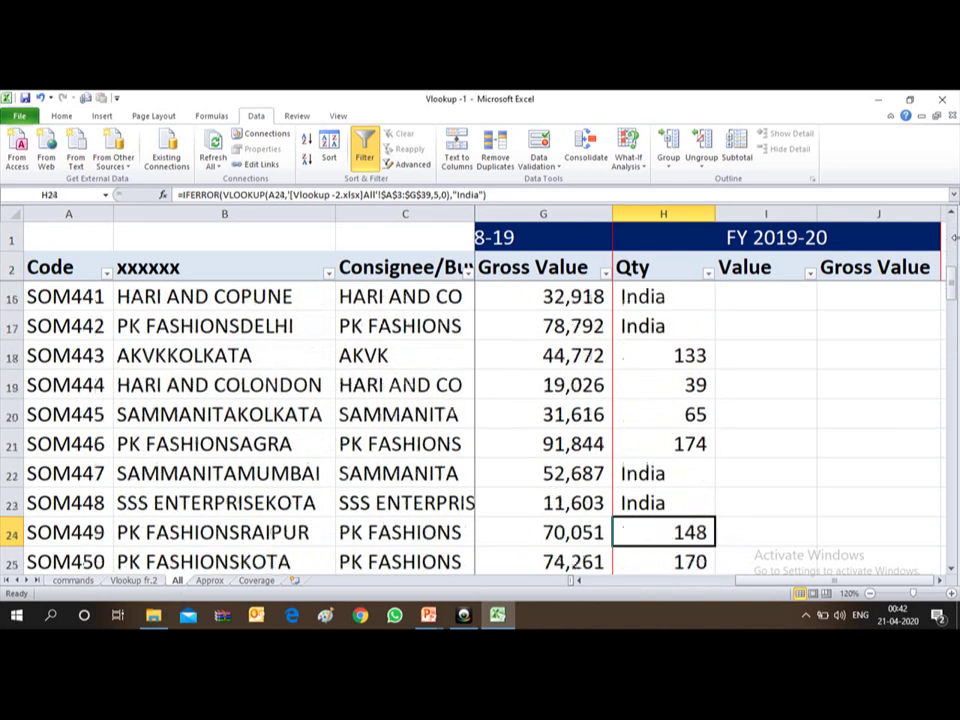
{"action": "key", "text": "Down"}
{"action": "key", "text": "Down"}
{"action": "key", "text": "Down"}
{"action": "key", "text": "Down"}
{"action": "key", "text": "Down"}
{"action": "key", "text": "Down"}
{"action": "key", "text": "Down"}
{"action": "key", "text": "Down"}
{"action": "key", "text": "Down"}
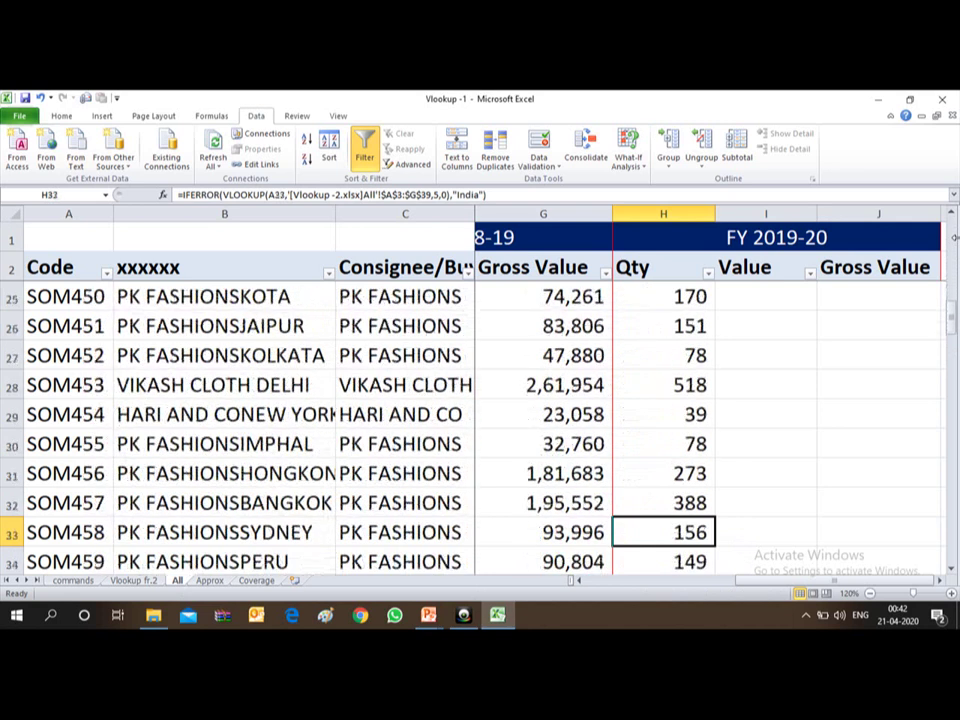
{"action": "key", "text": "Down"}
{"action": "key", "text": "Down"}
{"action": "key", "text": "Down"}
{"action": "key", "text": "Down"}
{"action": "key", "text": "Down"}
{"action": "key", "text": "Down"}
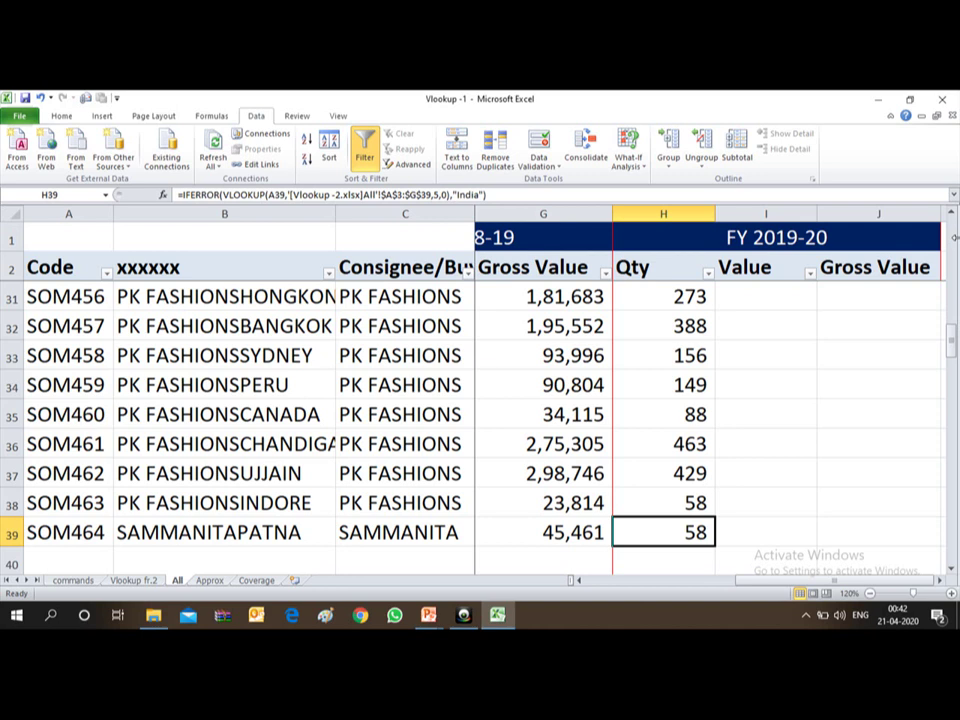
{"action": "key", "text": "Up"}
{"action": "key", "text": "Up"}
{"action": "key", "text": "Up"}
{"action": "key", "text": "Up"}
{"action": "key", "text": "Up"}
{"action": "key", "text": "Up"}
{"action": "key", "text": "Up"}
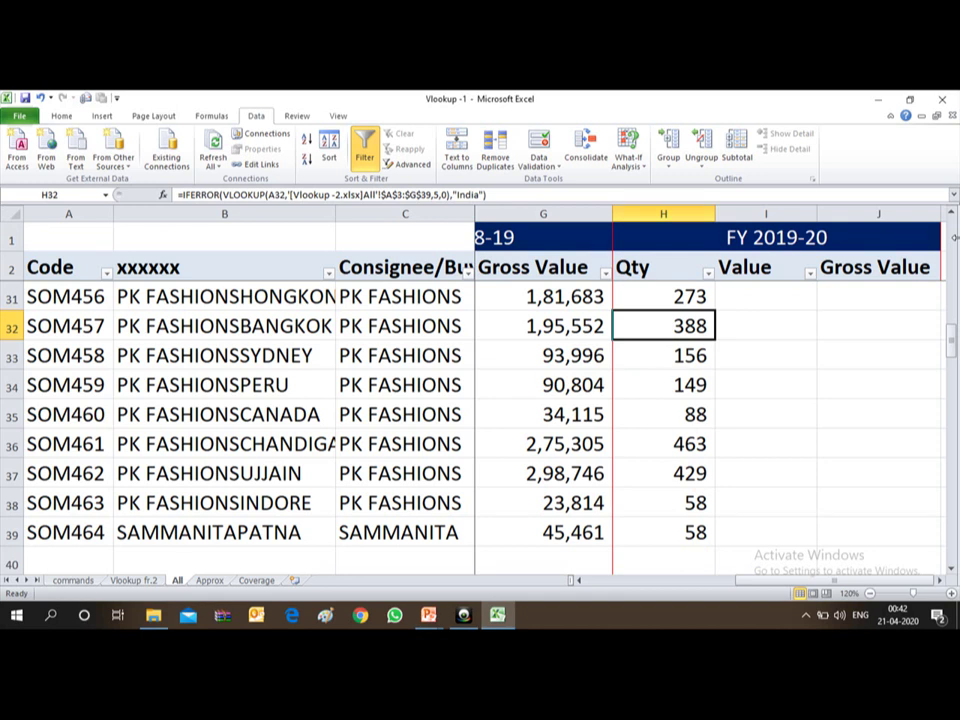
On the Coverage sheet, tick Vlookup commands and Vlookup in same file
{"action": "left_click", "coordinate": [256, 580]}
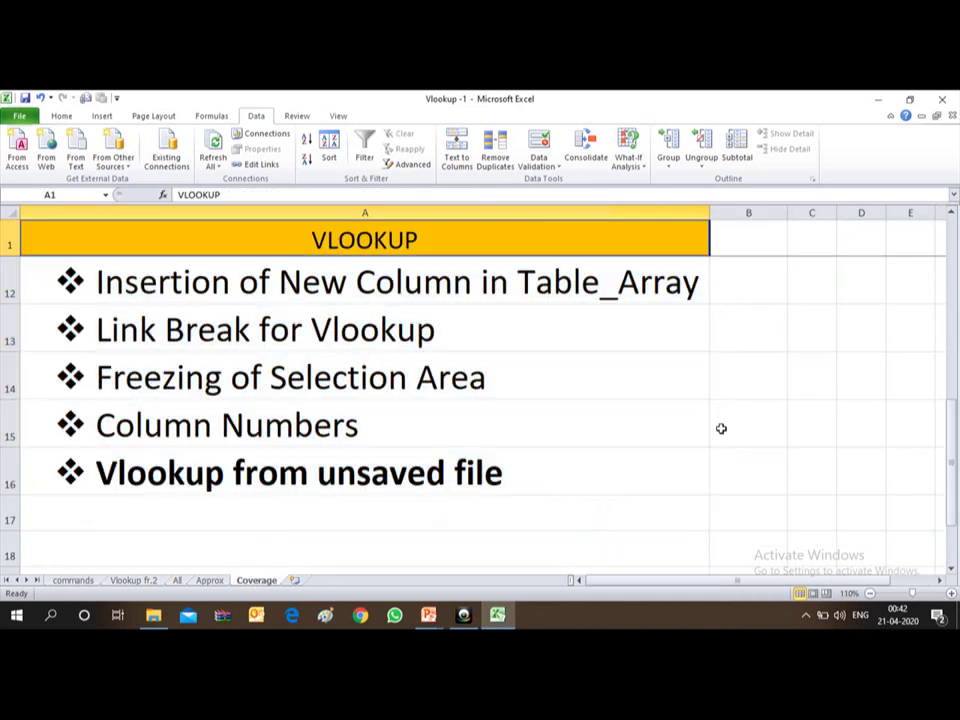
{"action": "key", "text": "Down"}
{"action": "key", "text": "Down"}
{"action": "key", "text": "Down"}
{"action": "key", "text": "Up"}
{"action": "key", "text": "Up"}
{"action": "key", "text": "Up"}
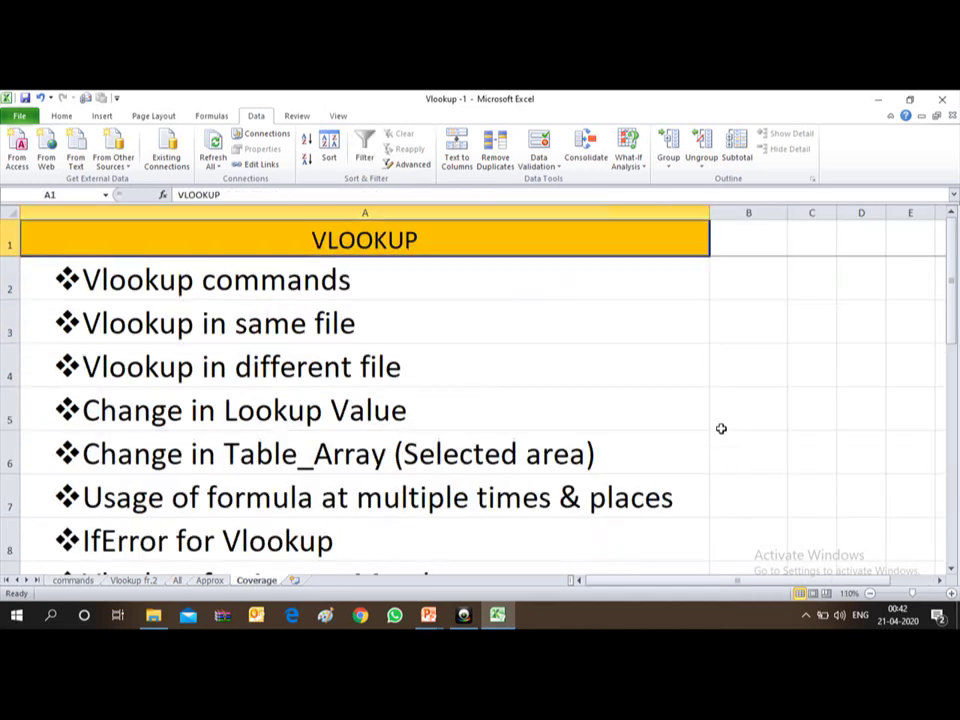
{"action": "key", "text": "Down"}
{"action": "key", "text": "Down"}
{"action": "key", "text": "Up"}
{"action": "key", "text": "Right"}
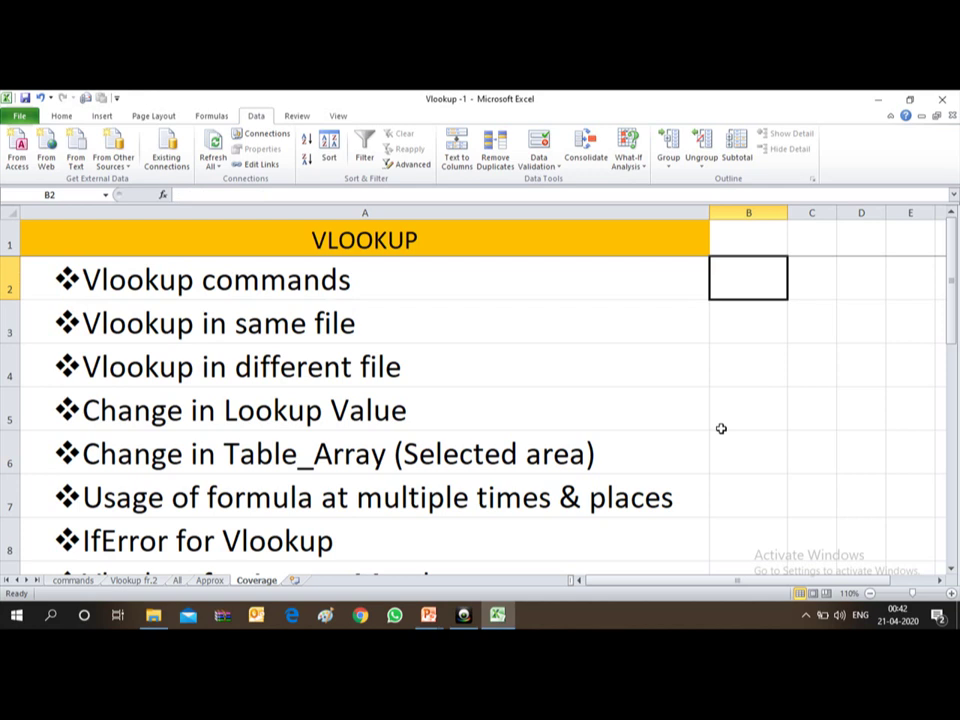
{"action": "type", "text": "P"}
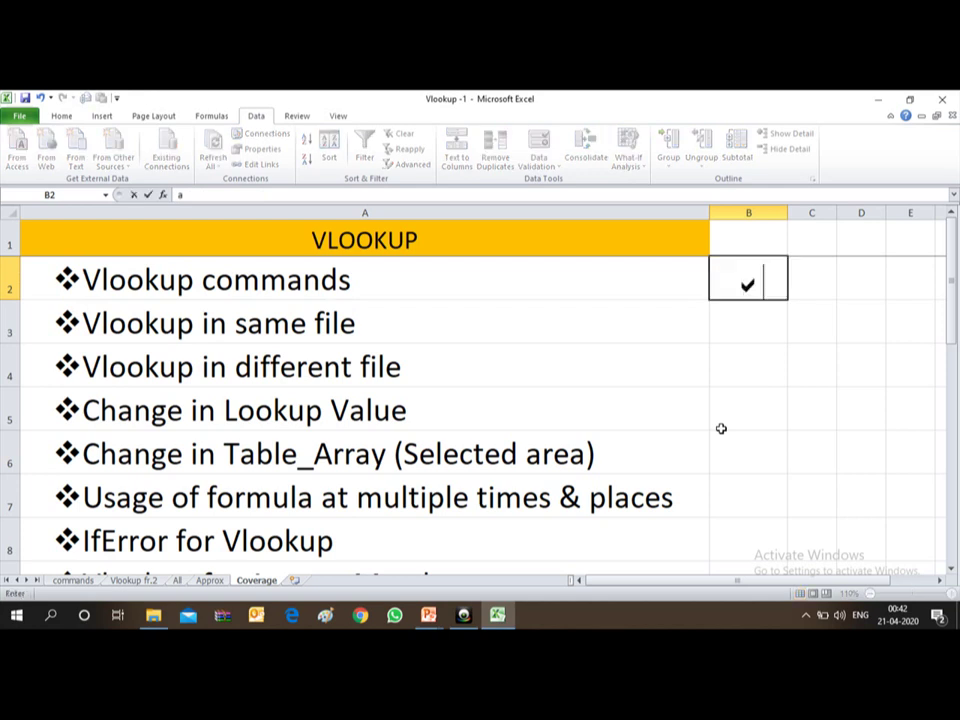
{"action": "key", "text": "Return"}
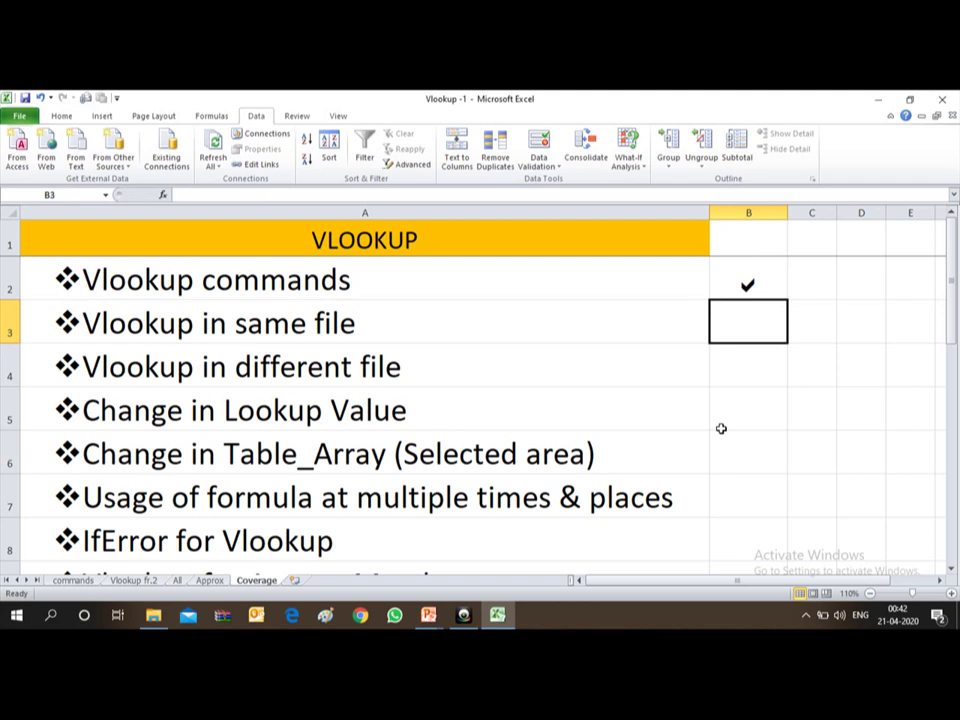
{"action": "type", "text": "P"}
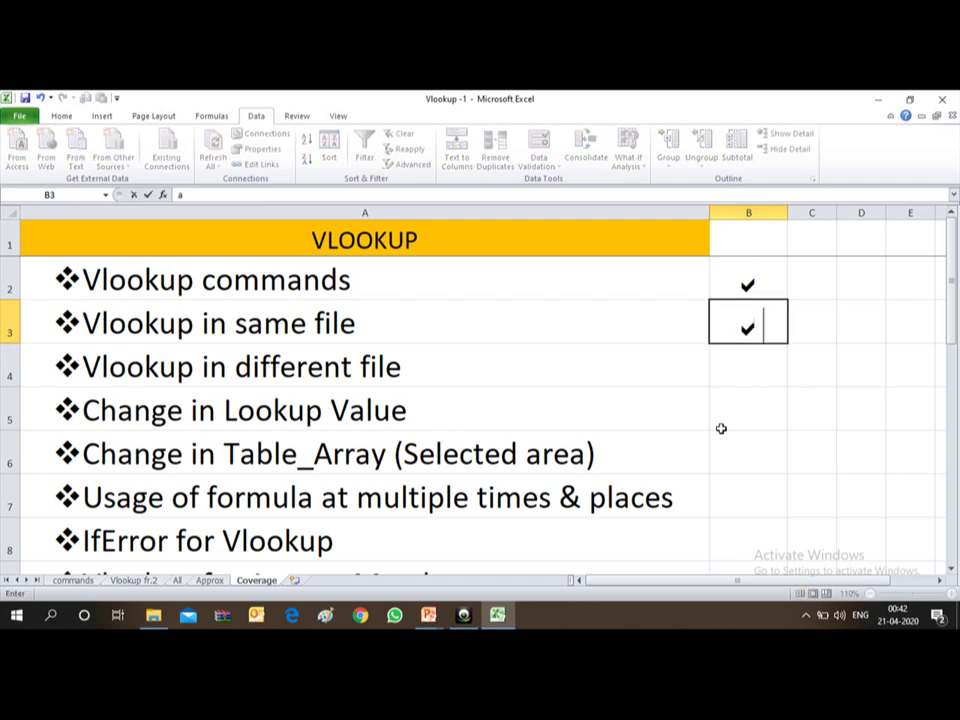
{"action": "key", "text": "Return"}
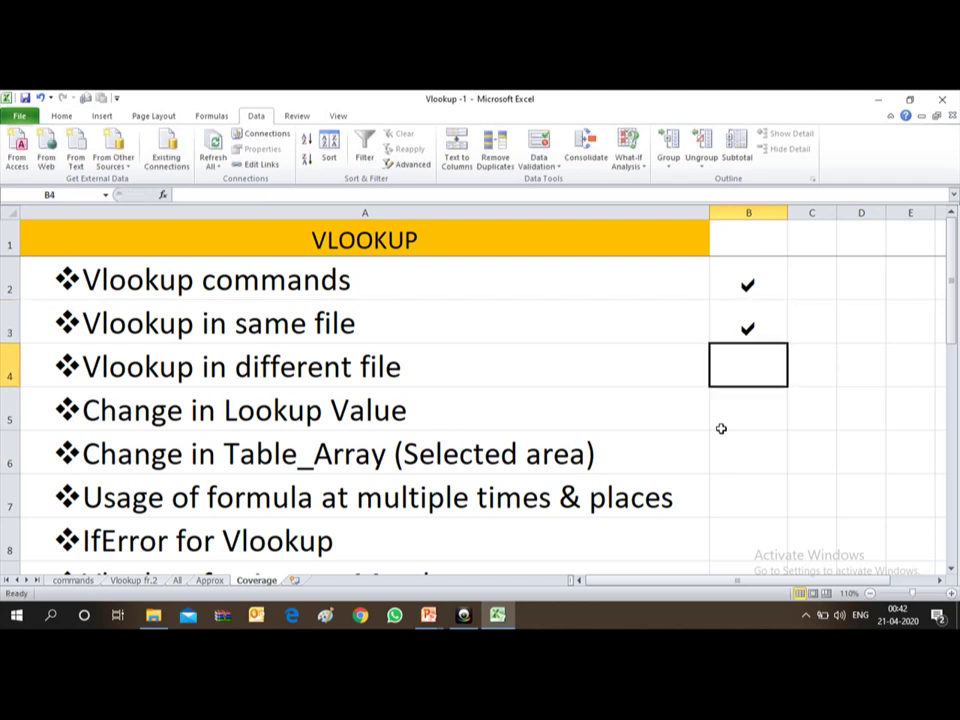
Tick Vlookup in different file, Change in Lookup Value, Change in Table_Array, multiple-use formula and IfError for Vlookup
{"action": "type", "text": "P"}
{"action": "key", "text": "Return"}
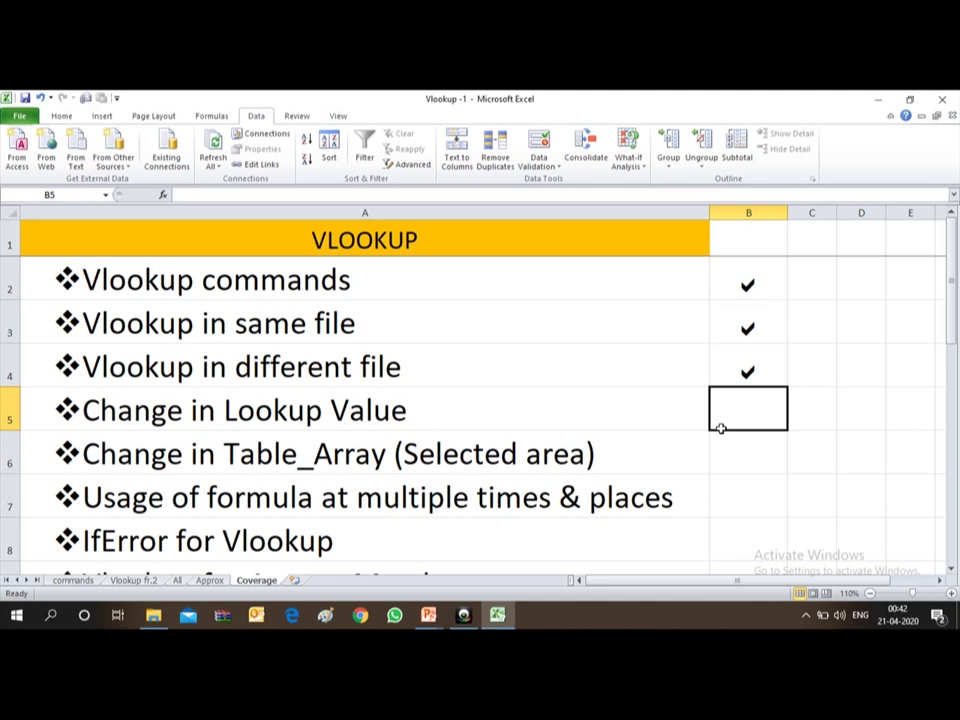
{"action": "type", "text": "P"}
{"action": "key", "text": "Return"}
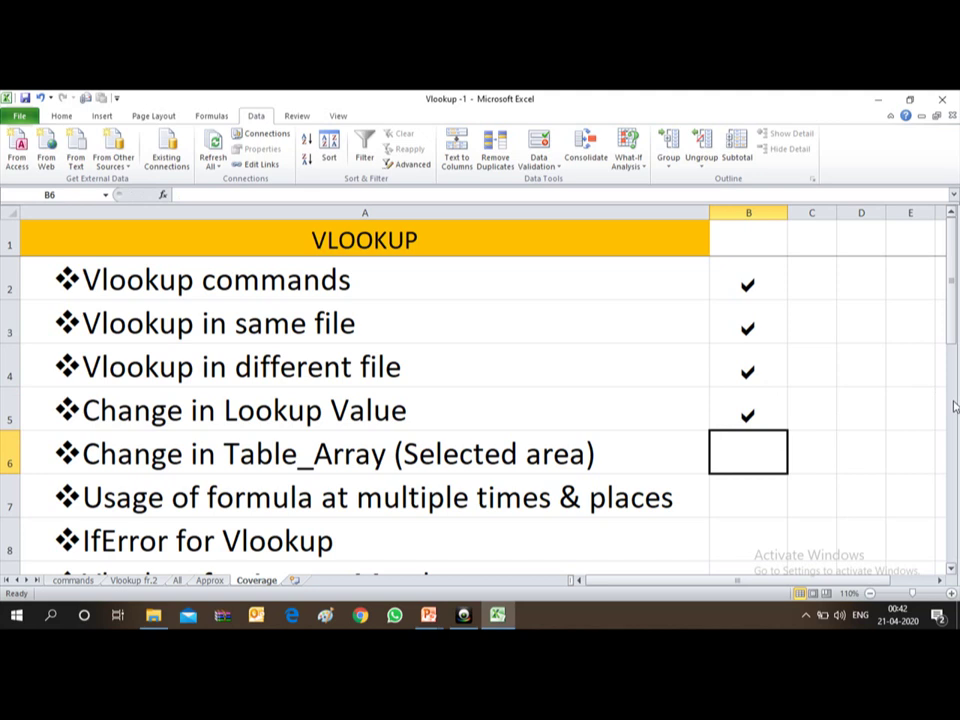
{"action": "type", "text": "a"}
{"action": "key", "text": "Return"}
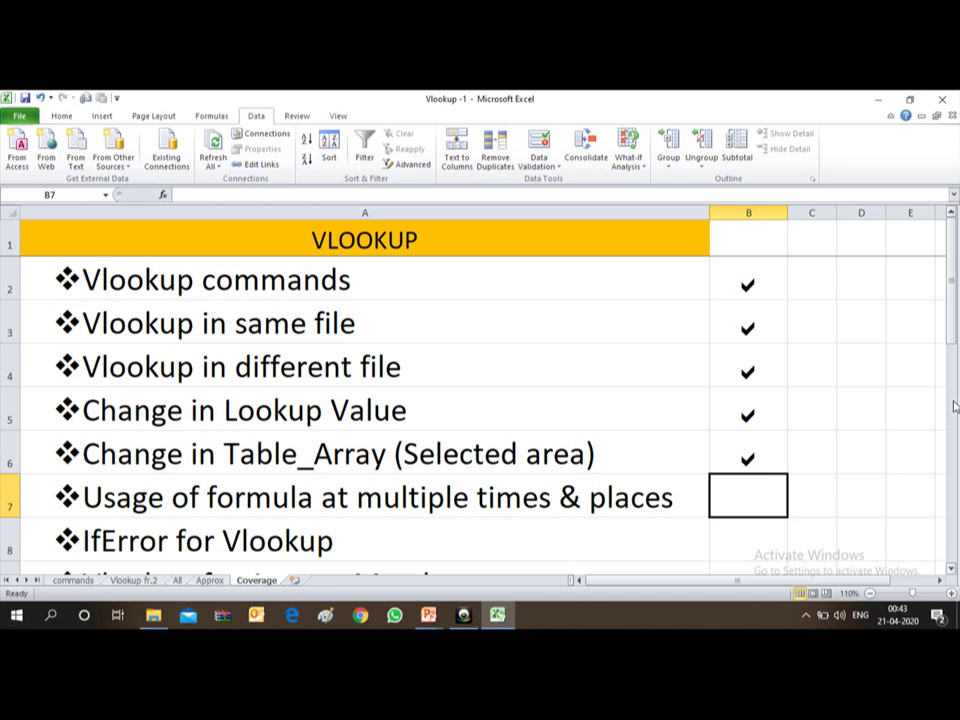
{"action": "type", "text": "P"}
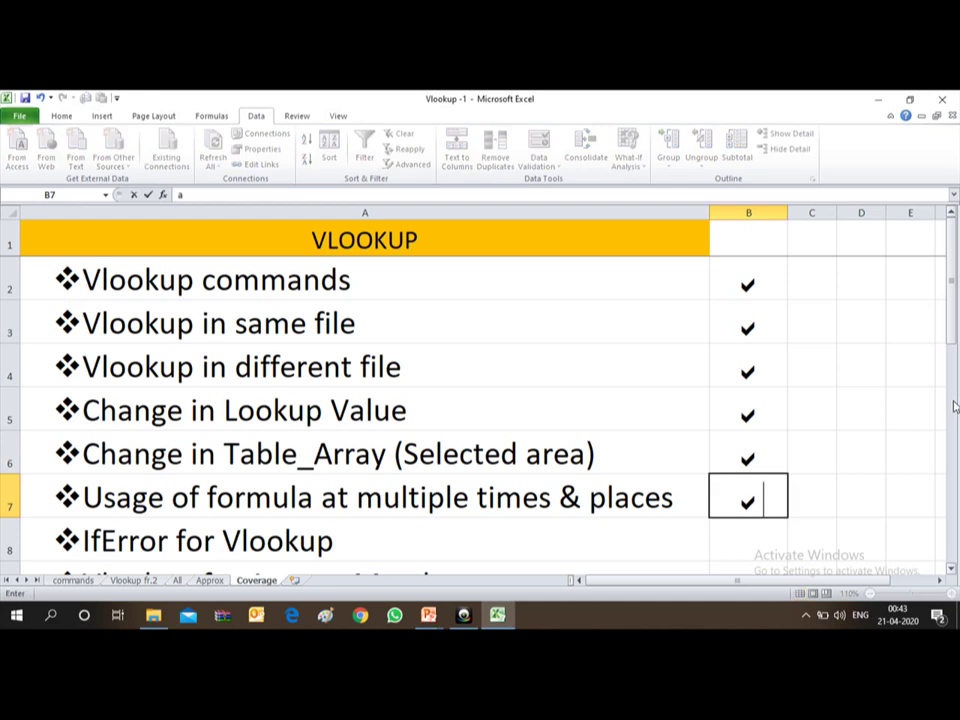
{"action": "key", "text": "Return"}
{"action": "type", "text": "P"}
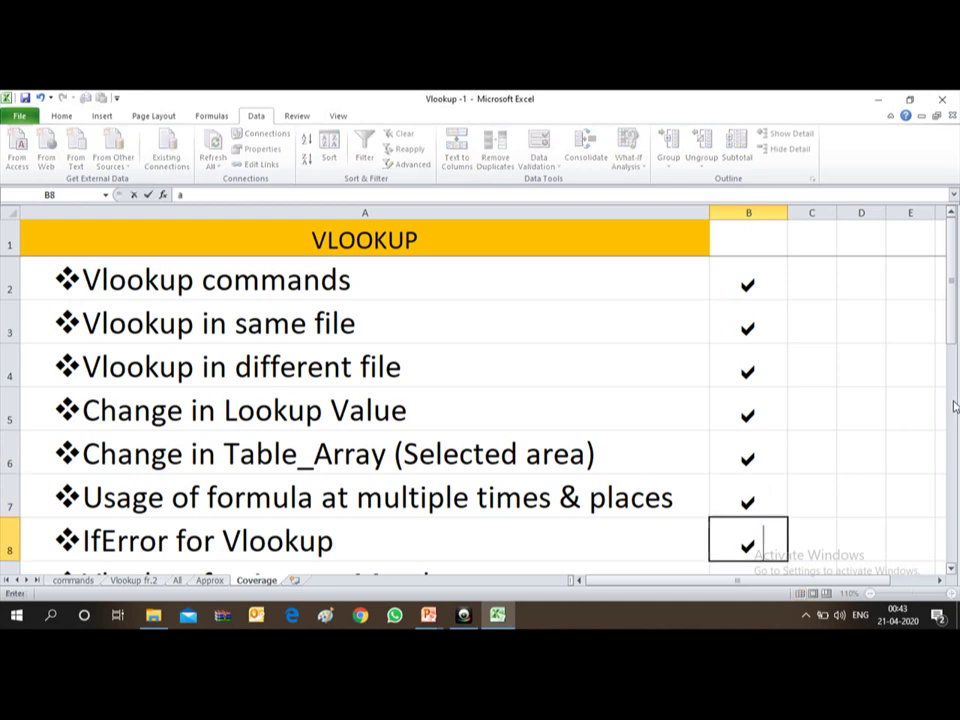
{"action": "key", "text": "Return"}
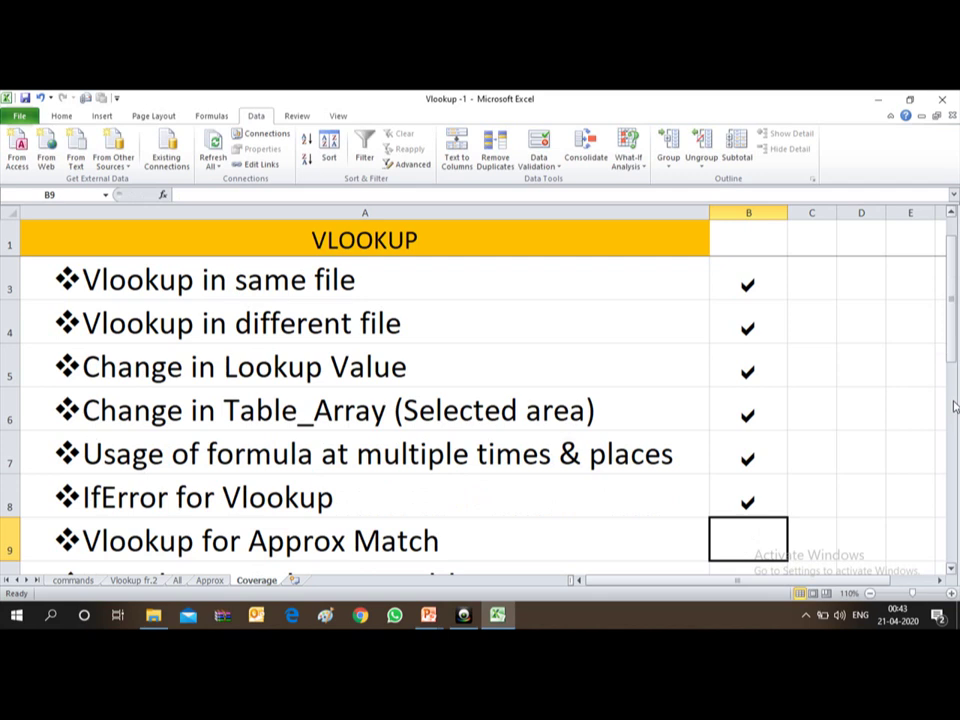
Tick Vlookup for Approx Match and the next two topics in B10 and B11
{"action": "type", "text": "P"}
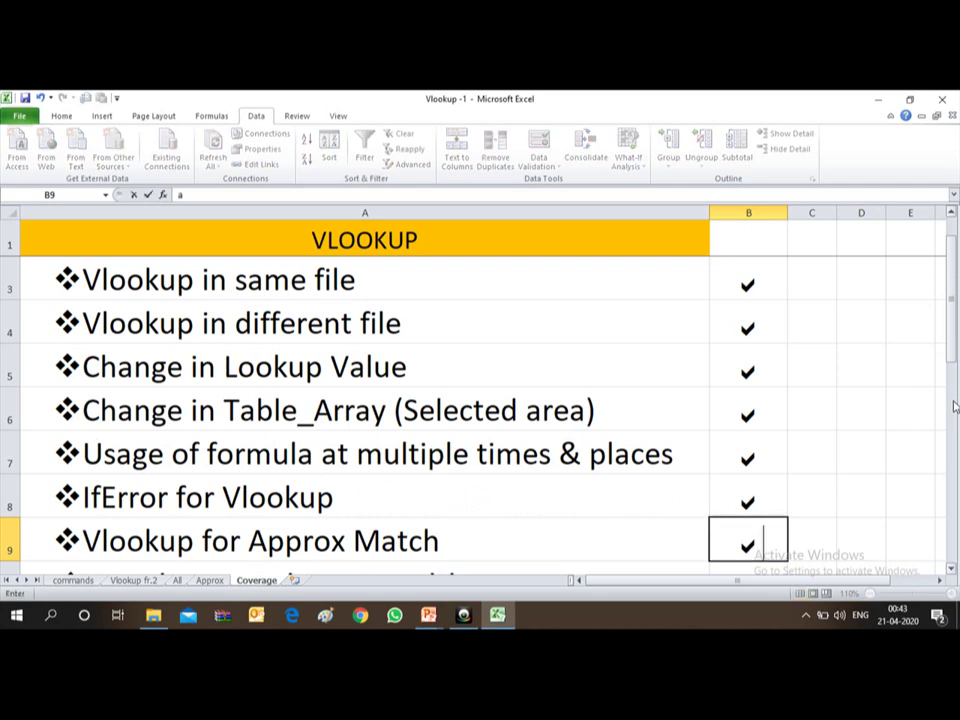
{"action": "key", "text": "Return"}
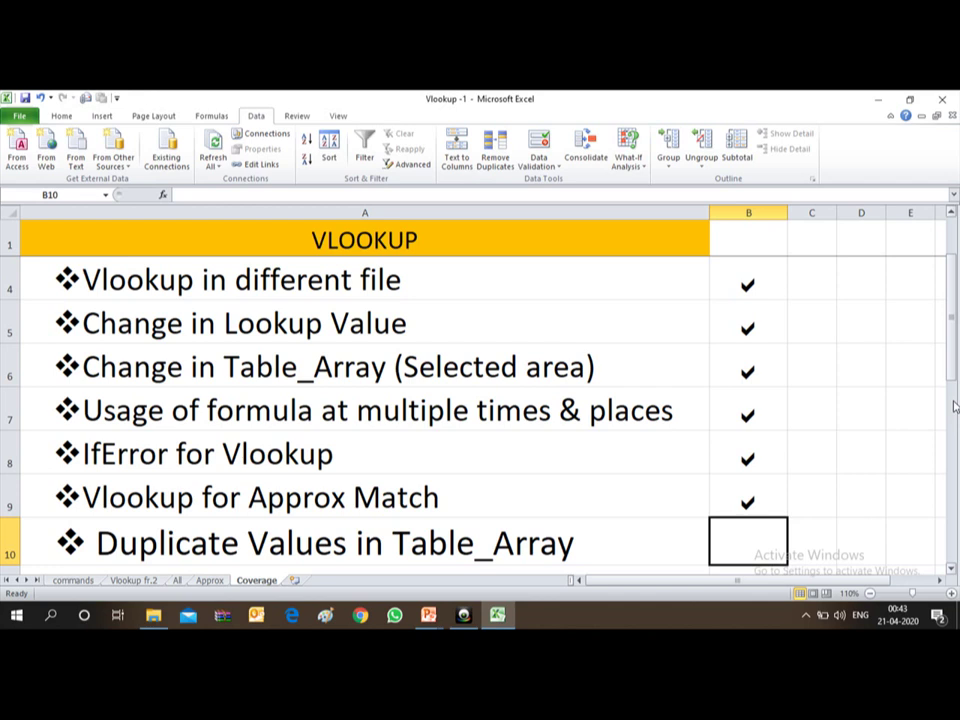
{"action": "type", "text": "a"}
{"action": "key", "text": "Return"}
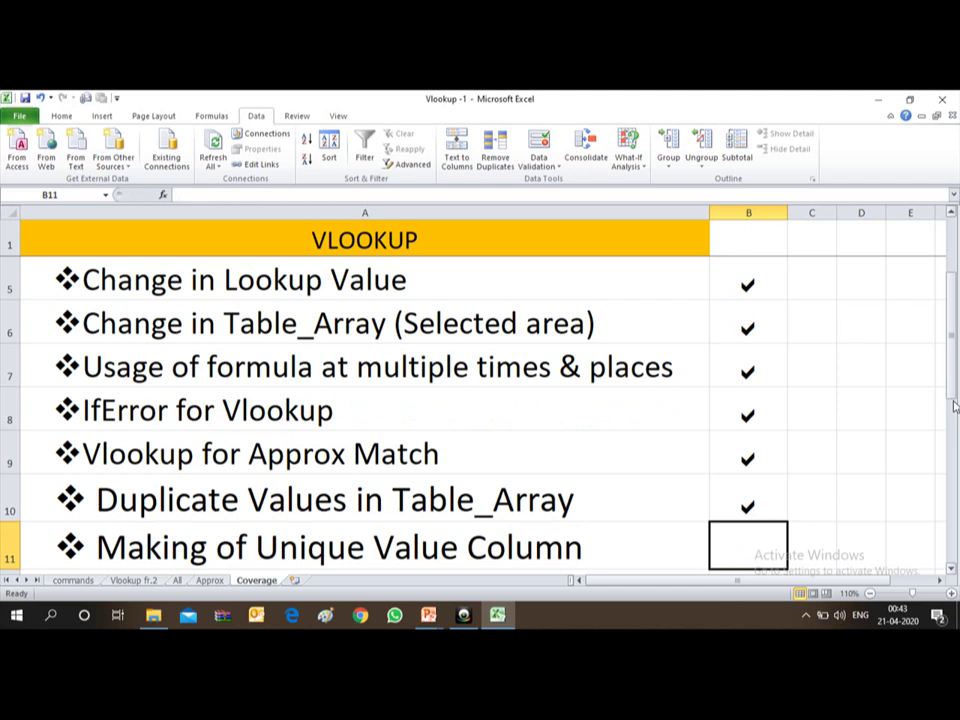
{"action": "type", "text": "a"}
{"action": "key", "text": "Return"}
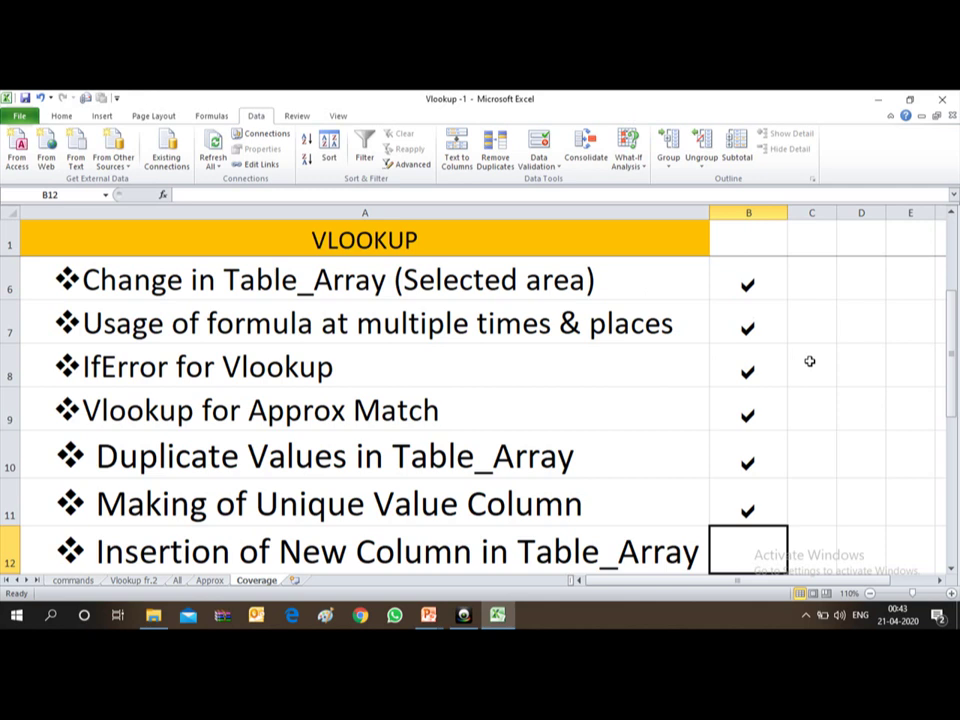
Tick B12 through B15, including Link Break for Vlookup and Column Numbers
{"action": "type", "text": "ü"}
{"action": "key", "text": "Return"}
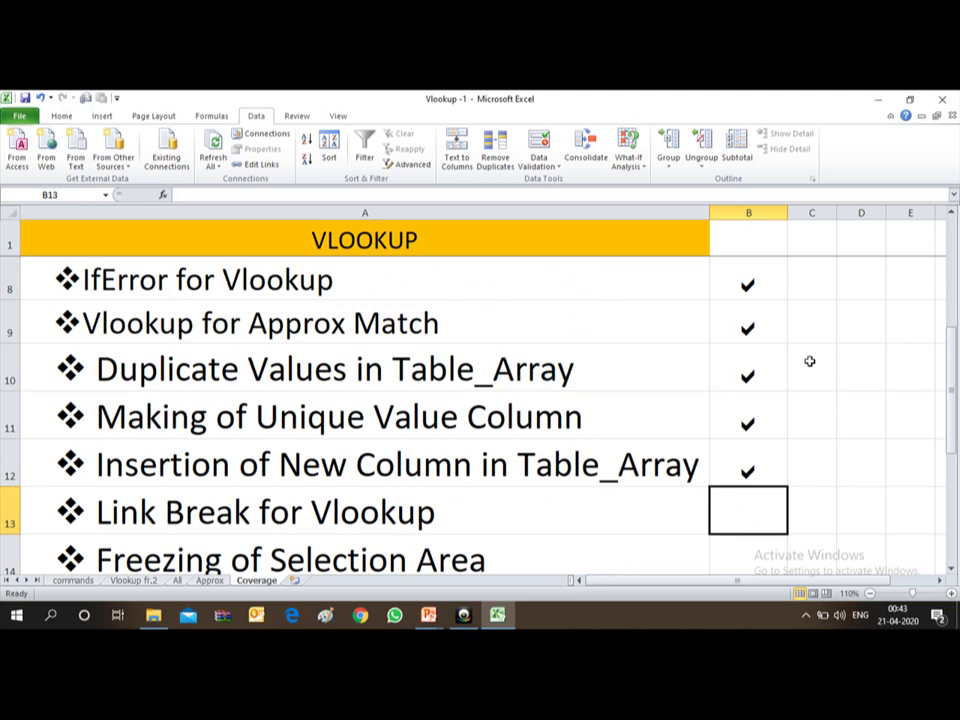
{"action": "type", "text": "ü"}
{"action": "key", "text": "Return"}
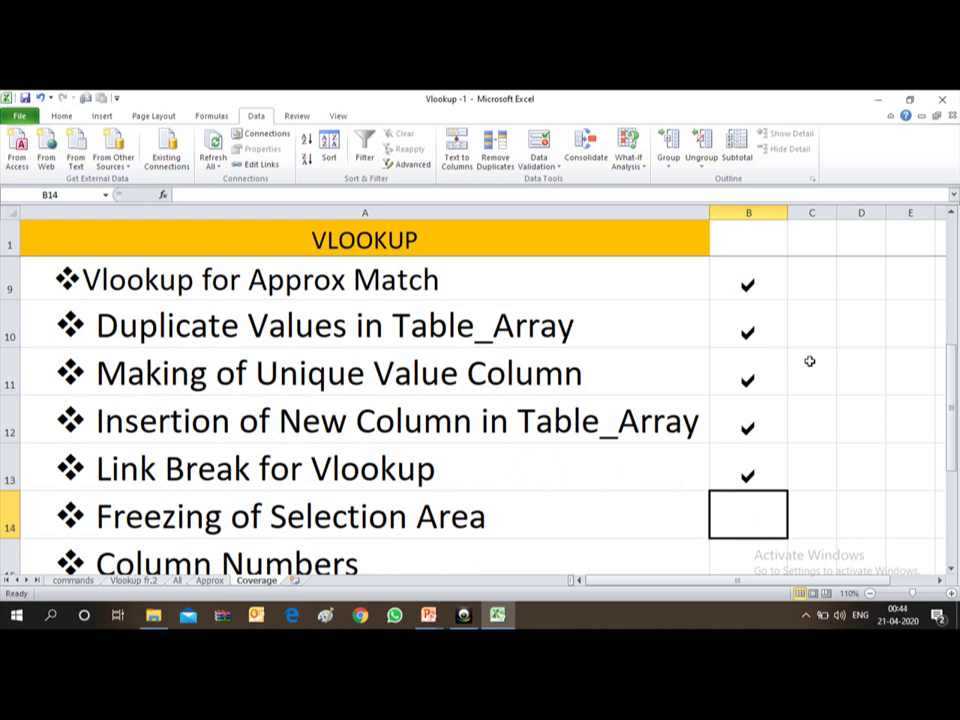
{"action": "type", "text": "ü"}
{"action": "key", "text": "Return"}
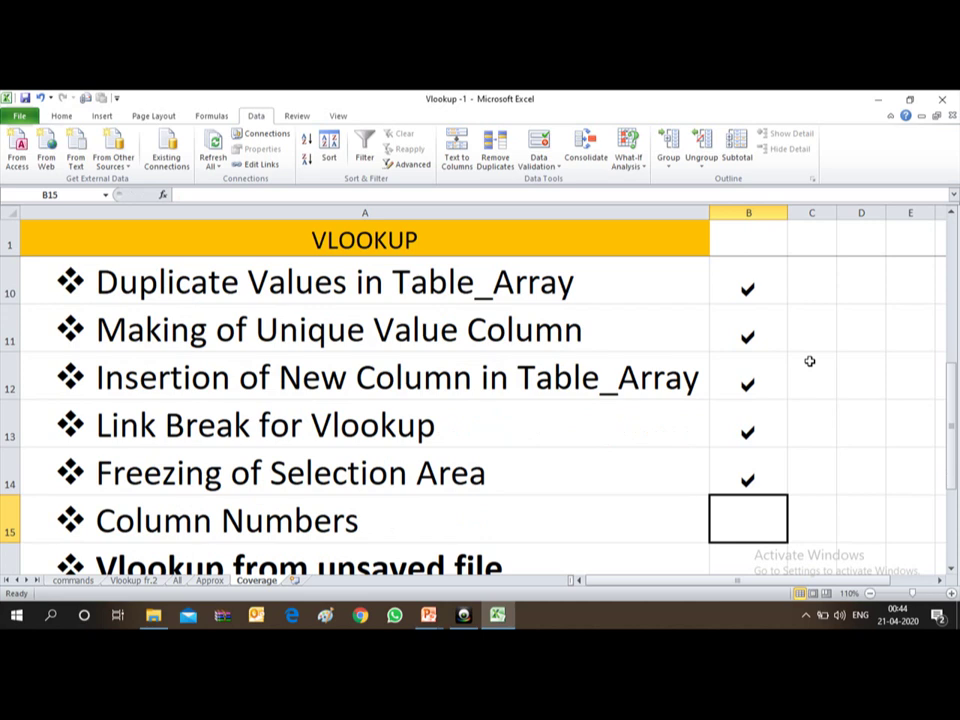
{"action": "type", "text": "P"}
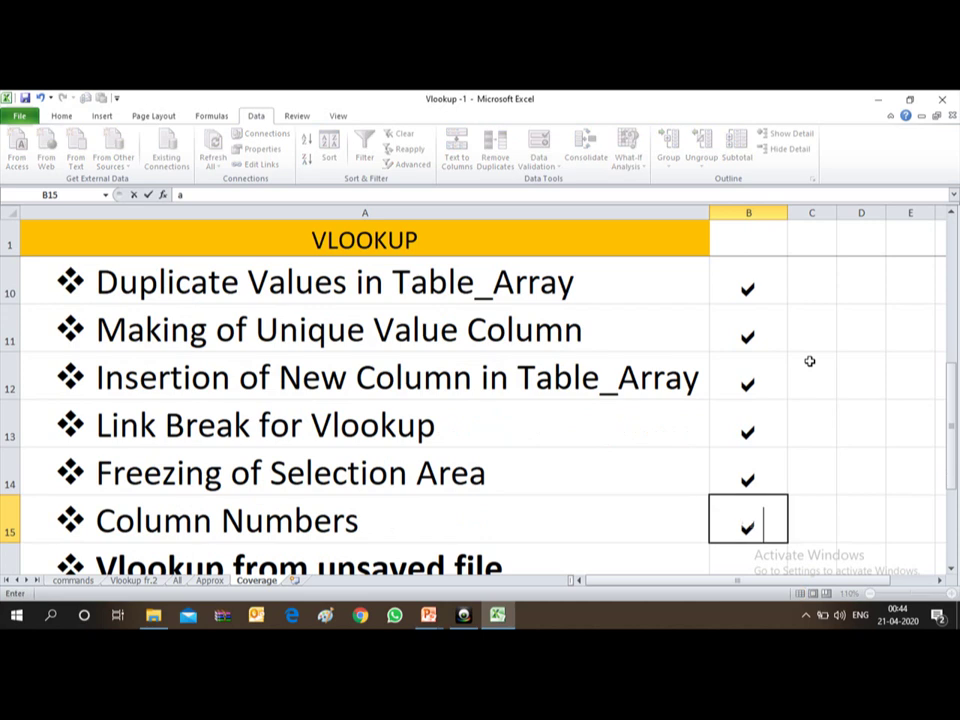
{"action": "key", "text": "Return"}
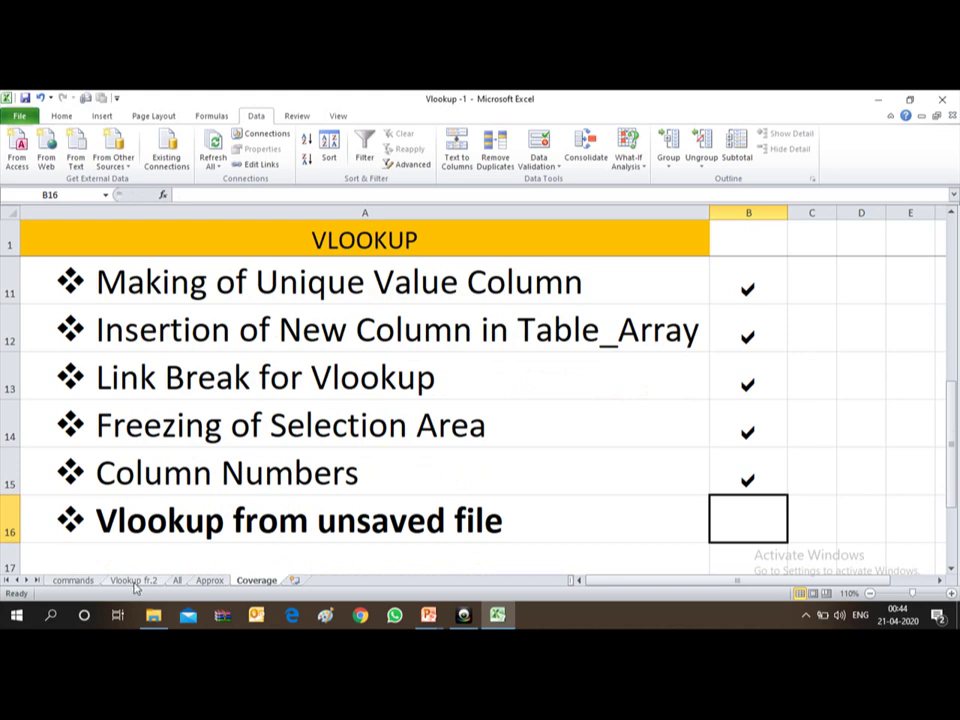
On the All sheet, clear the FY 2019-20 Qty values in H3:H39
{"action": "left_click", "coordinate": [177, 580]}
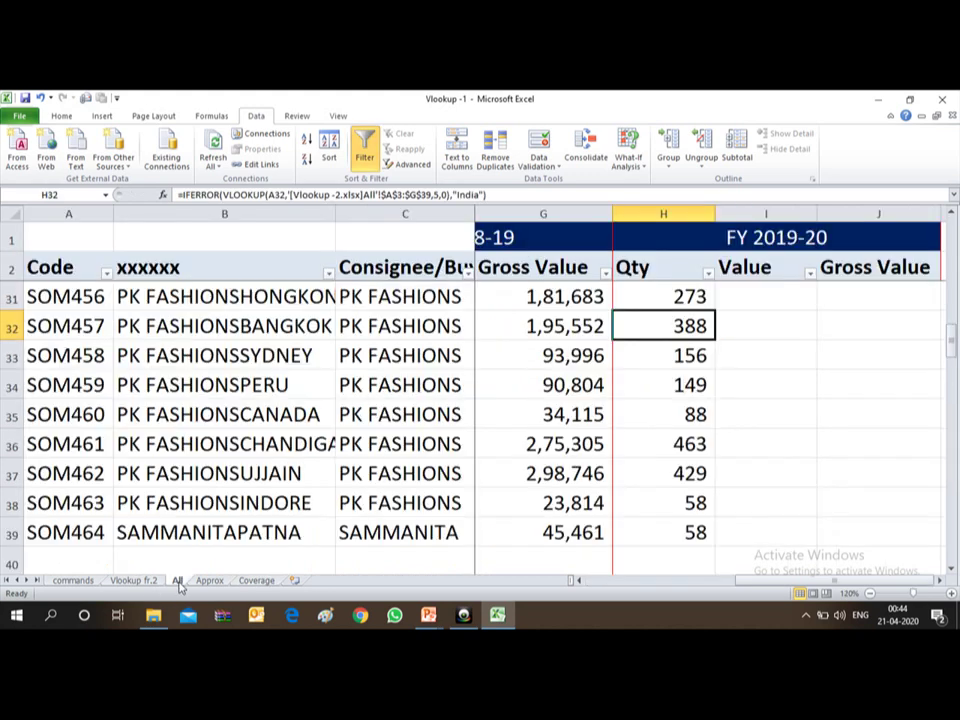
{"action": "key", "text": "ctrl+Up"}
{"action": "key", "text": "Down"}
{"action": "key", "text": "Down"}
{"action": "key", "text": "Down"}
{"action": "key", "text": "Up"}
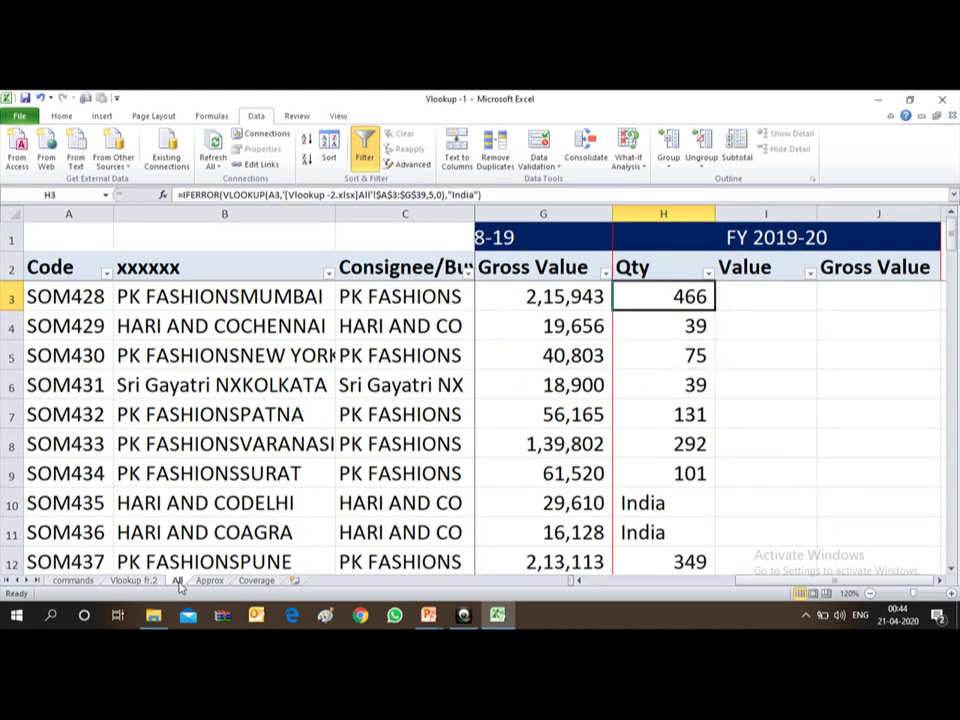
{"action": "key", "text": "Up"}
{"action": "key", "text": "Down"}
{"action": "key", "text": "ctrl+shift+Down"}
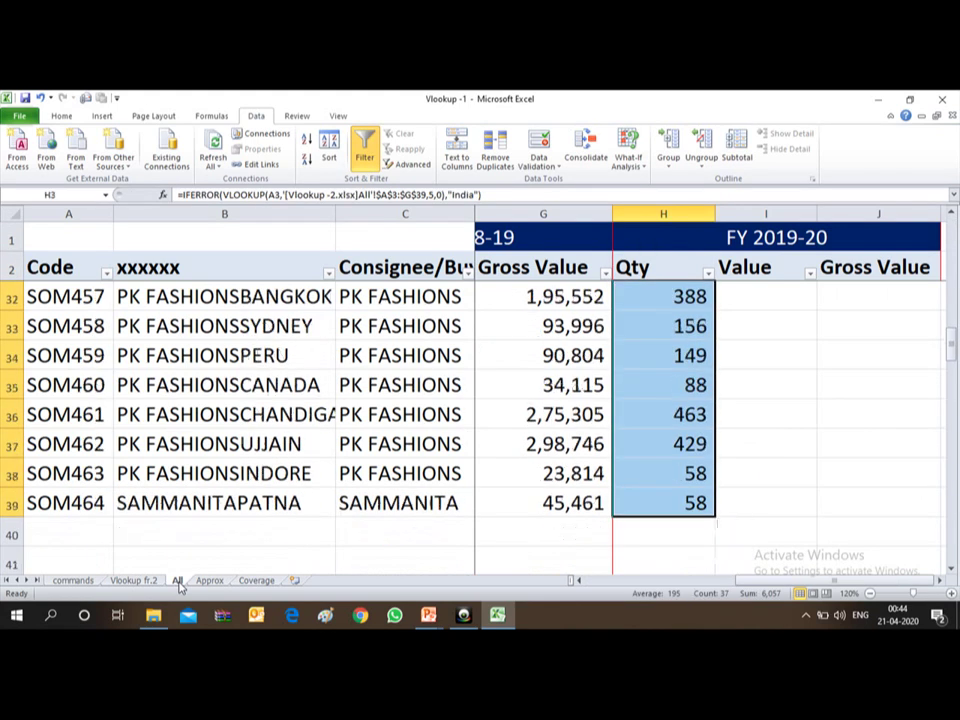
{"action": "key", "text": "Delete"}
{"action": "key", "text": "Up"}
{"action": "key", "text": "Down"}
{"action": "key", "text": "Down"}
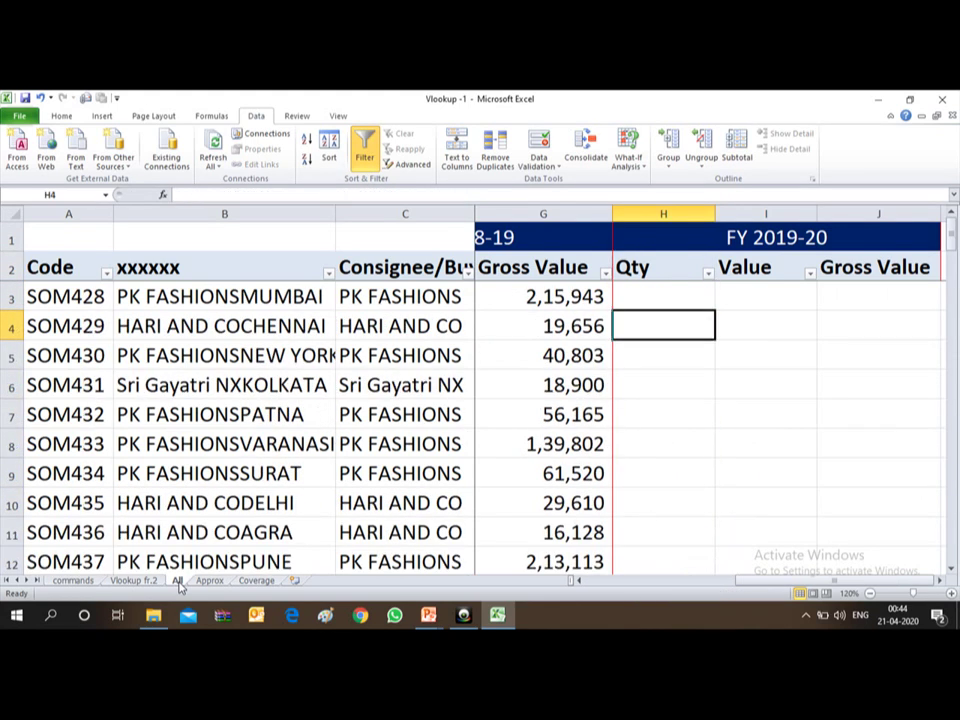
{"action": "key", "text": "Up"}
{"action": "key", "text": "alt+Tab"}
Copy the whole Vlookup-2 sheet into a new unsaved Book1 workbook
{"action": "key", "text": "alt+shift+Tab"}
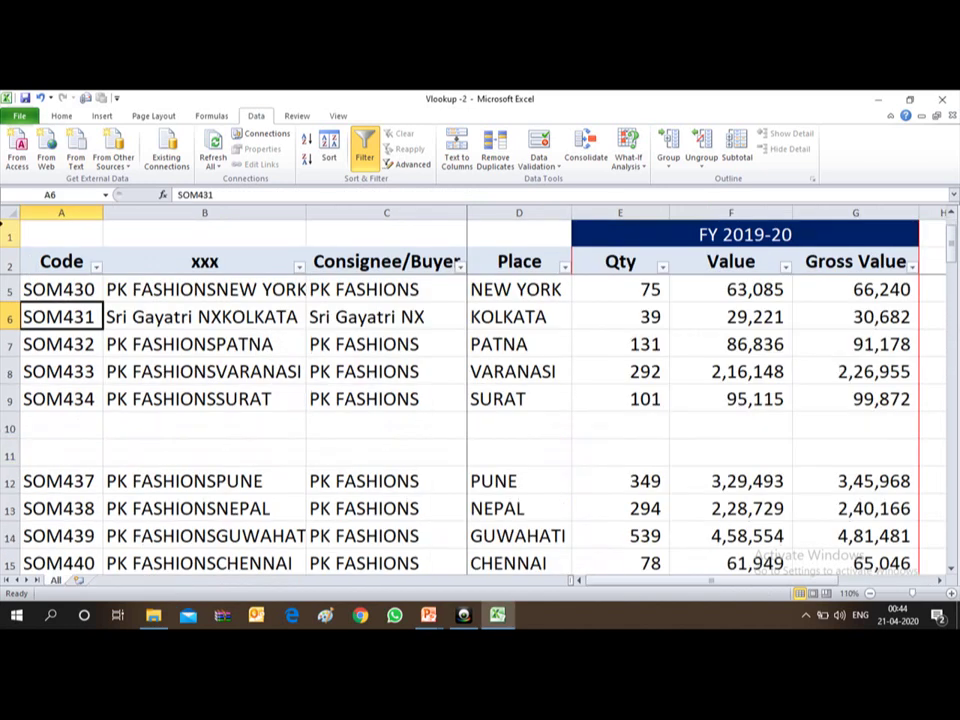
{"action": "left_click", "coordinate": [17, 210]}
{"action": "key", "text": "ctrl+c"}
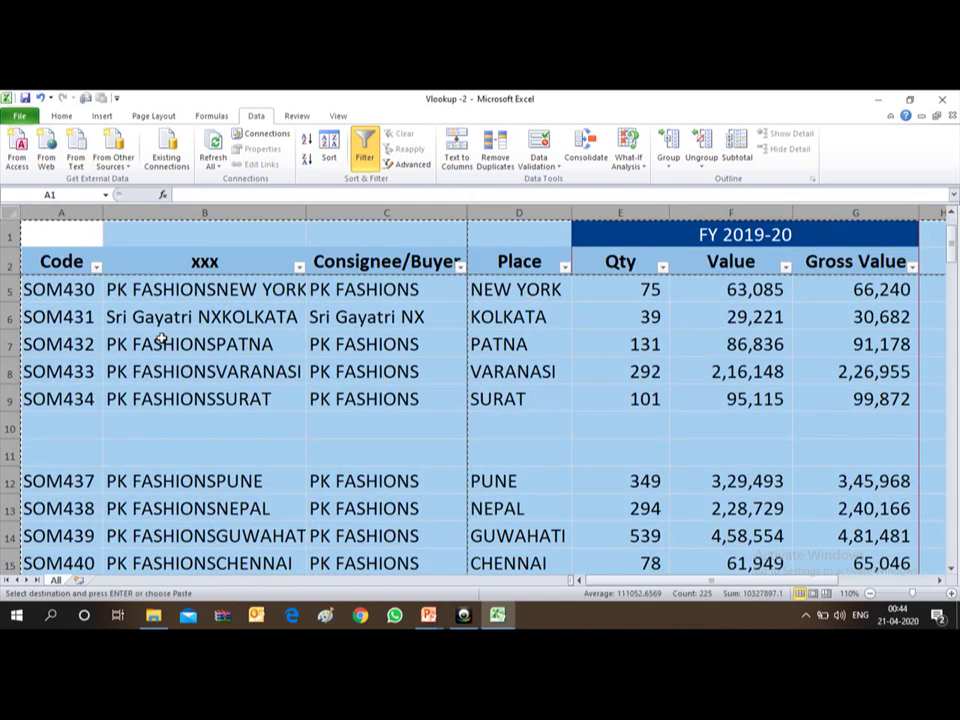
{"action": "key", "text": "alt+Tab"}
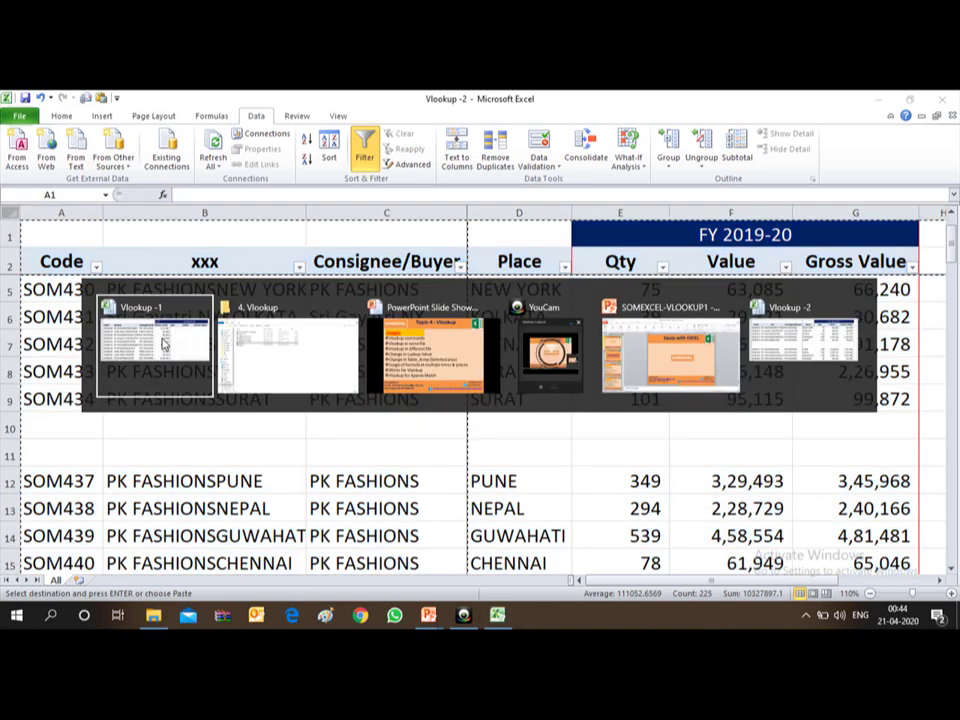
{"action": "key", "text": "ctrl+n"}
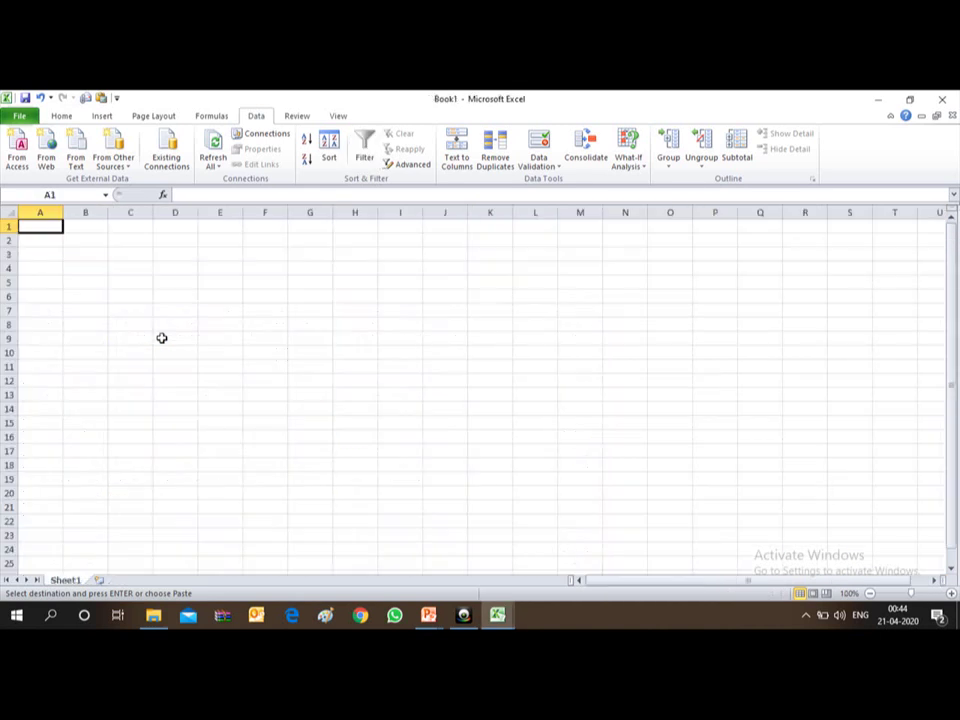
{"action": "key", "text": "ctrl+v"}
{"action": "key", "text": "ctrl+Home"}
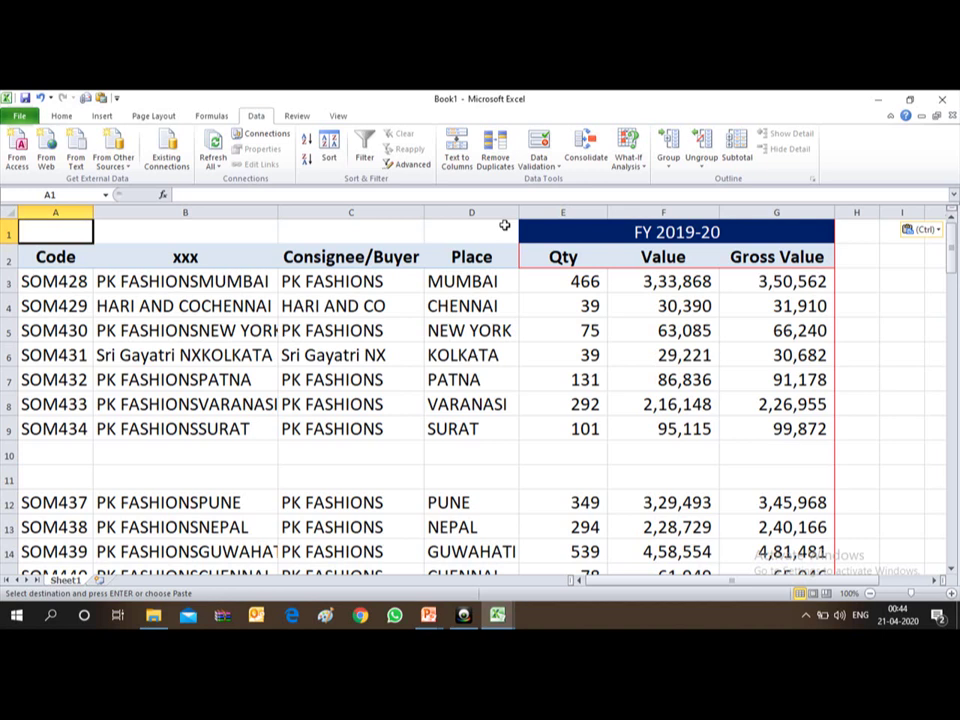
{"action": "key", "text": "alt+Tab"}
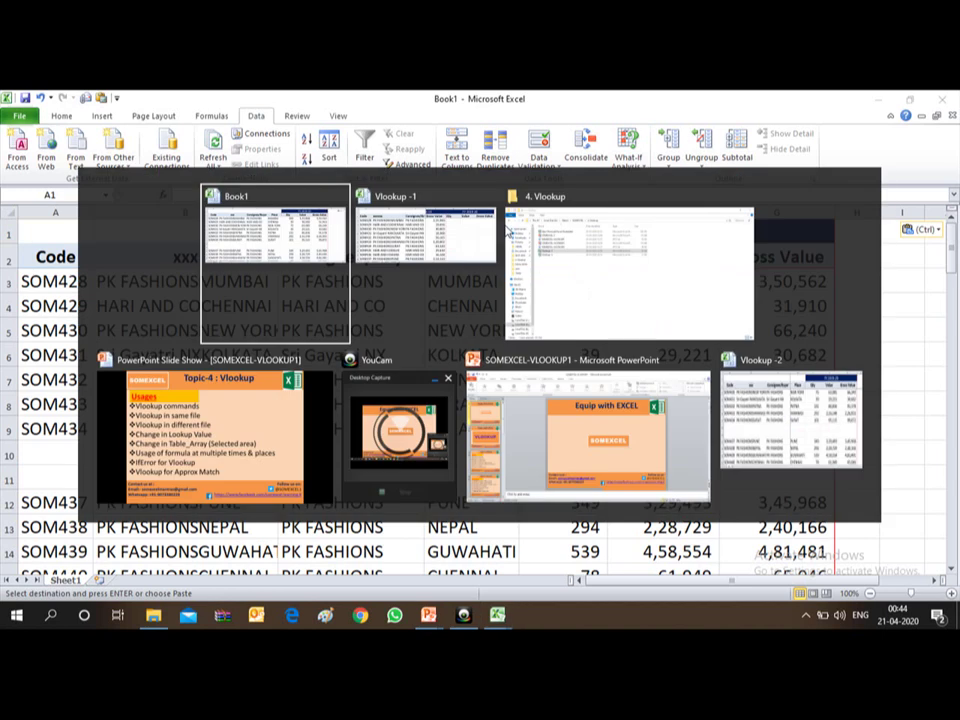
Start a VLOOKUP in H3 on the All sheet using the row's code as lookup value
{"action": "key", "text": "alt+Tab"}
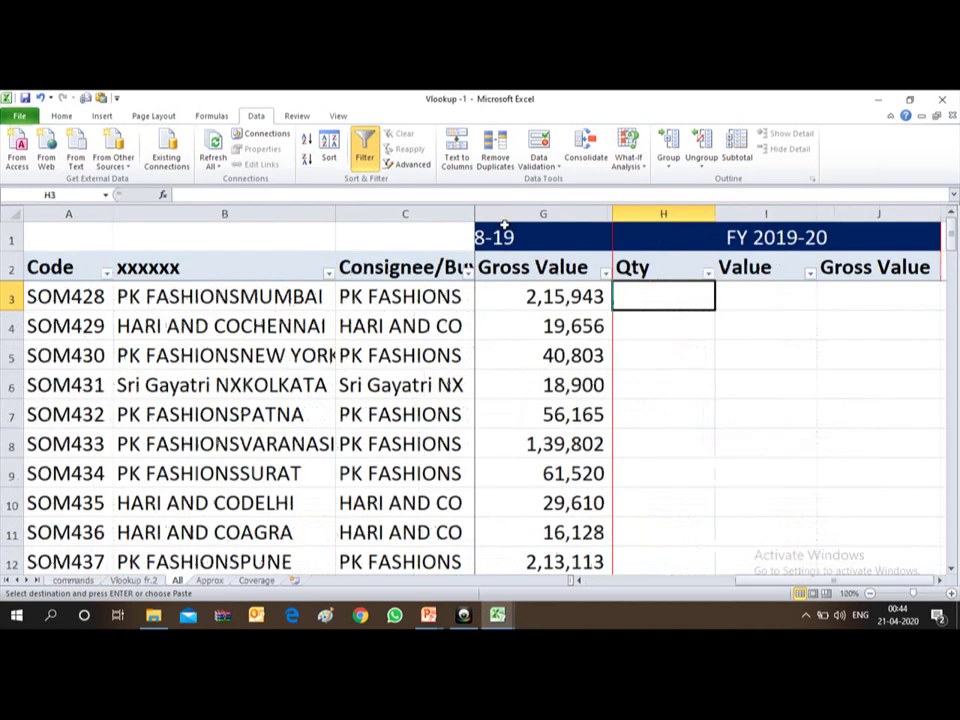
{"action": "key", "text": "Down"}
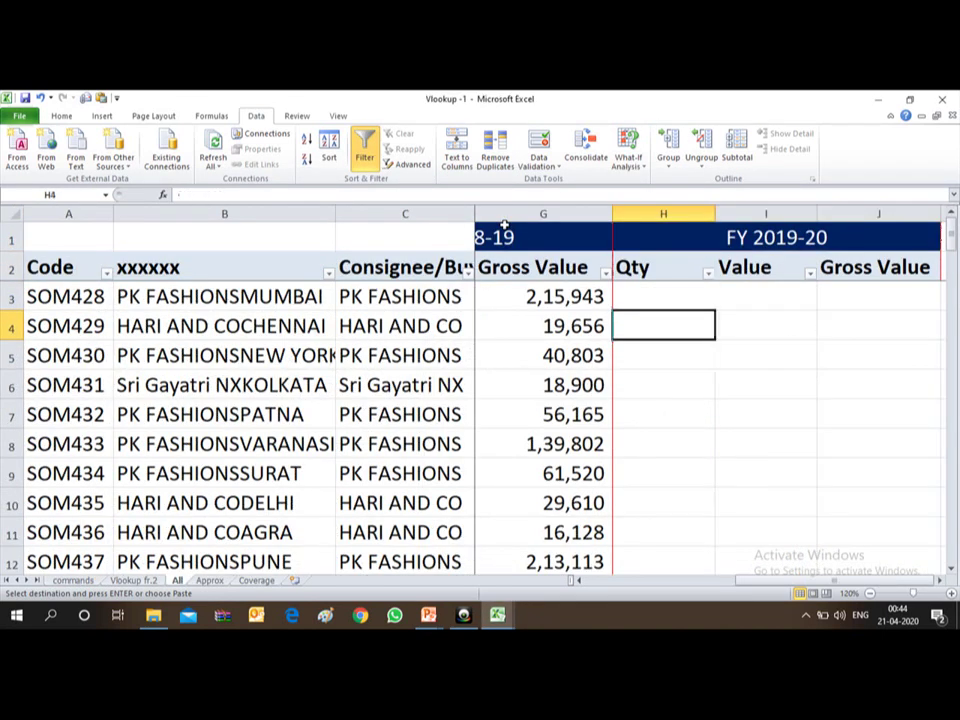
{"action": "key", "text": "Up"}
{"action": "key", "text": "Up"}
{"action": "key", "text": "Up"}
{"action": "key", "text": "Down"}
{"action": "key", "text": "Down"}
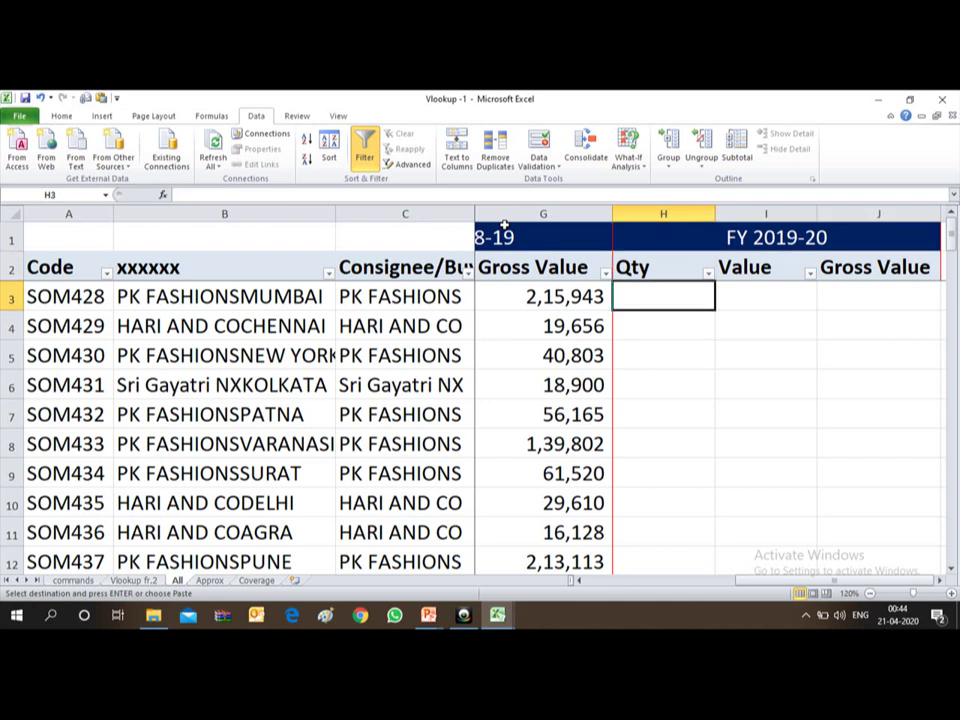
{"action": "type", "text": "=vloo"}
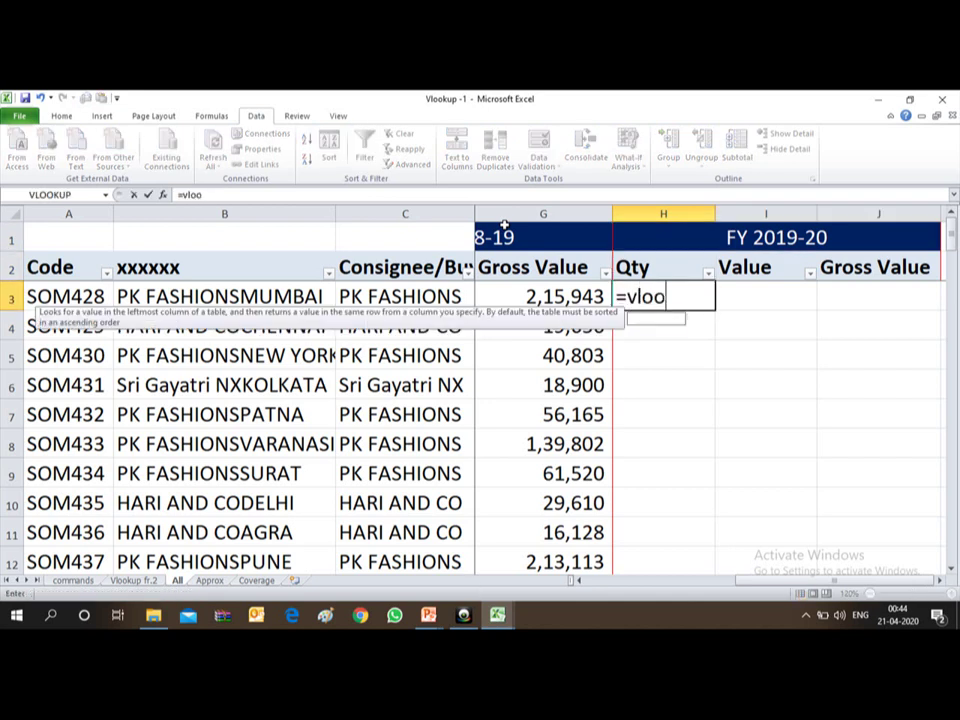
{"action": "type", "text": "kup"}
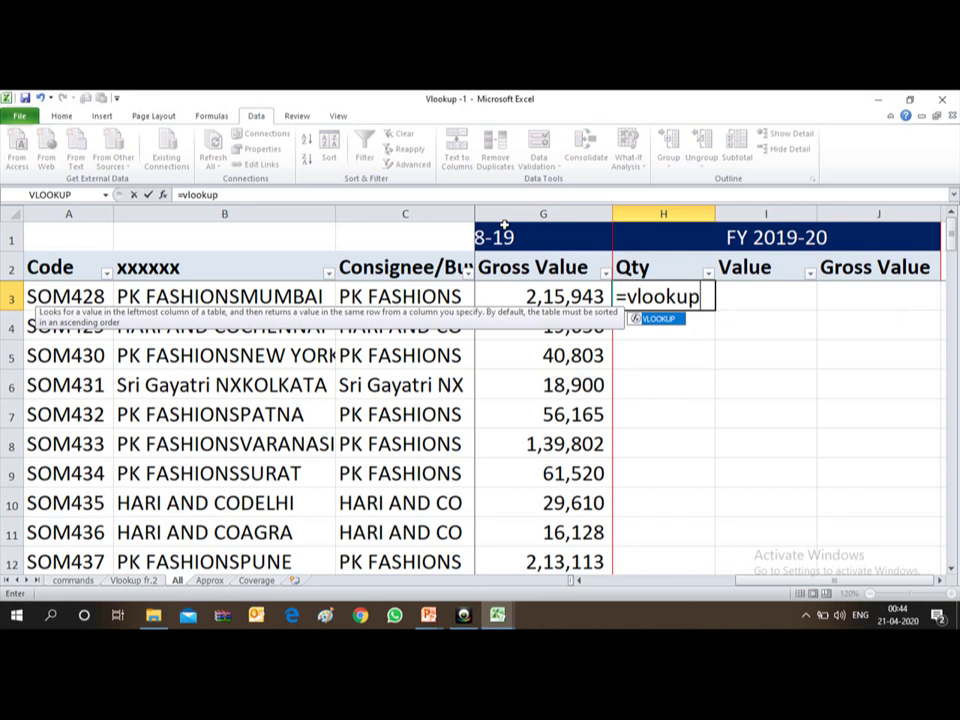
{"action": "type", "text": "("}
{"action": "key", "text": "Left"}
{"action": "key", "text": "Left"}
{"action": "key", "text": "Left"}
{"action": "key", "text": "Left"}
{"action": "key", "text": "Left"}
{"action": "key", "text": "Left"}
{"action": "key", "text": "Left"}
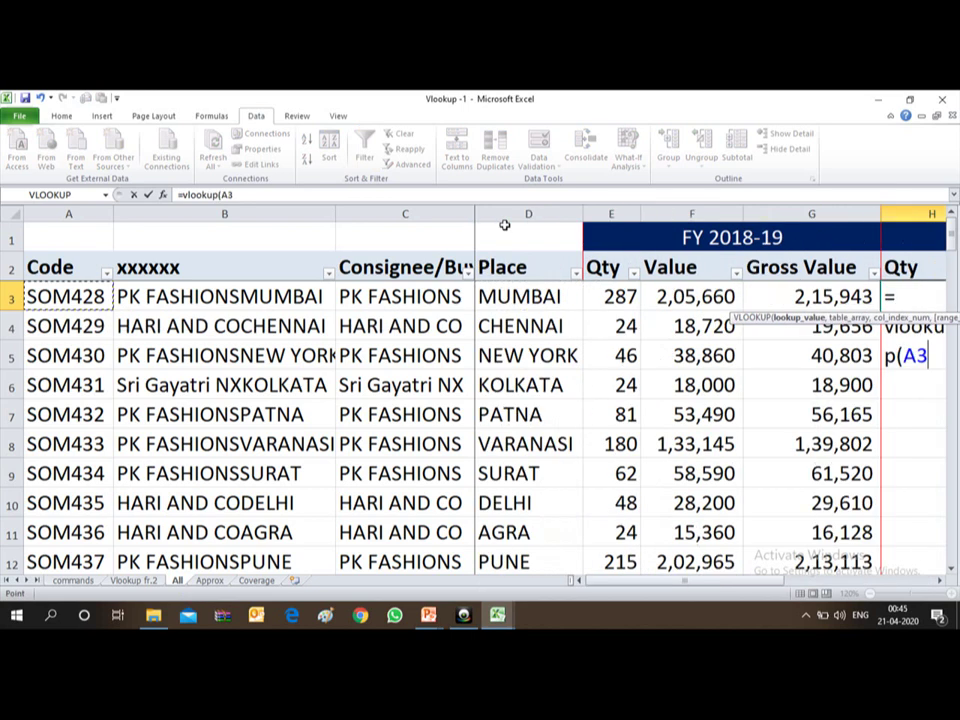
{"action": "type", "text": ","}
Set the table array to Book1 Sheet1 A3:E39, column 5, exact match, returning 466
{"action": "key", "text": "alt+Tab"}
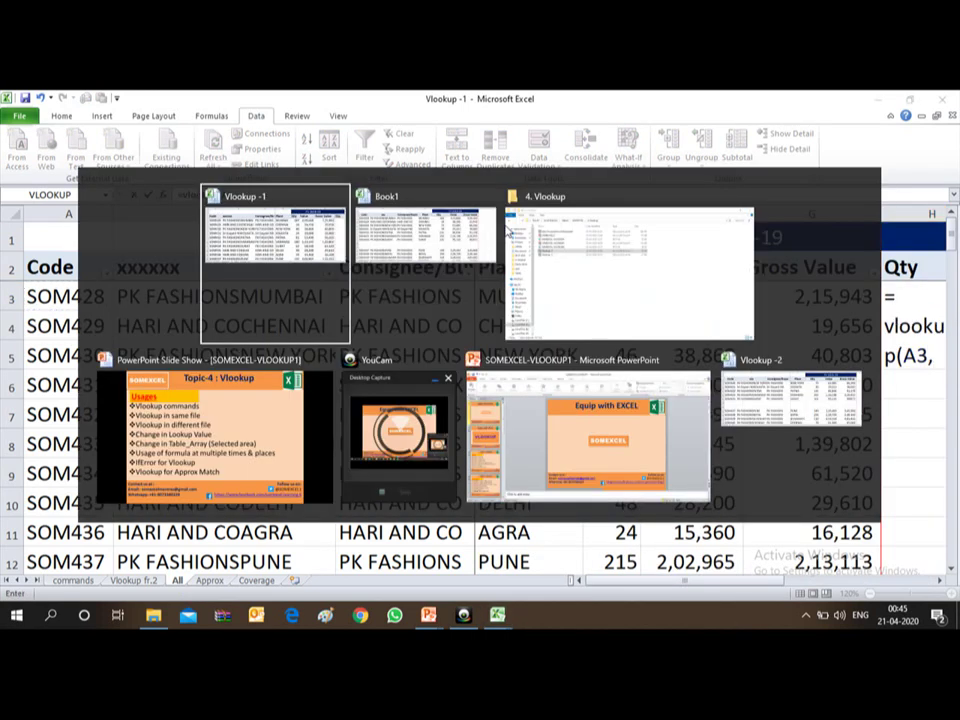
{"action": "key", "text": "Down"}
{"action": "key", "text": "Down"}
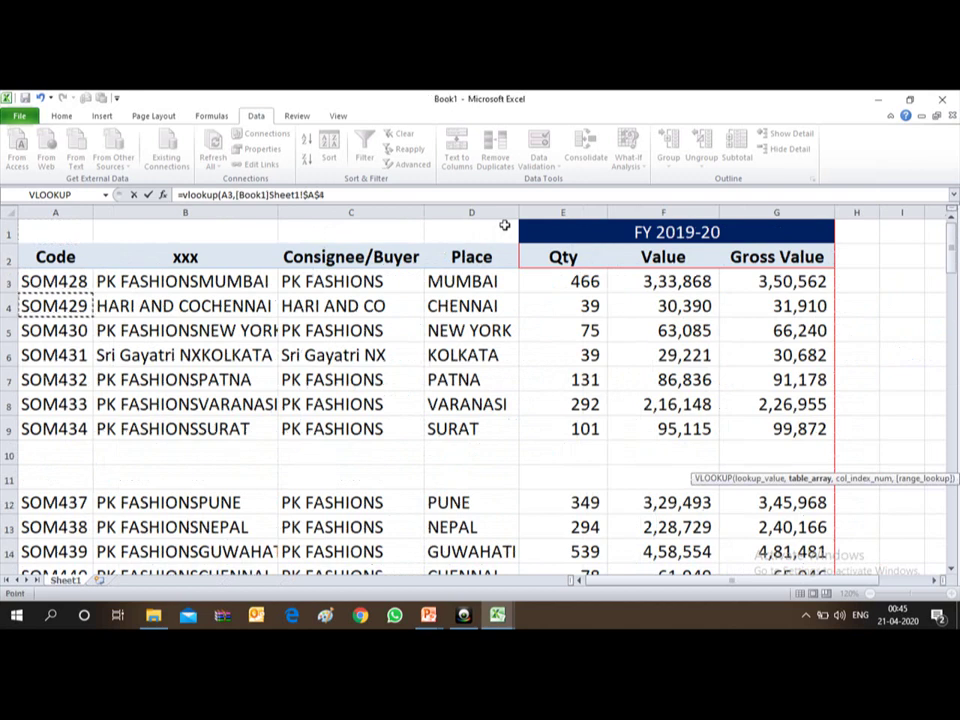
{"action": "key", "text": "shift+Right"}
{"action": "key", "text": "shift+Right"}
{"action": "key", "text": "shift+Right"}
{"action": "key", "text": "shift+Right"}
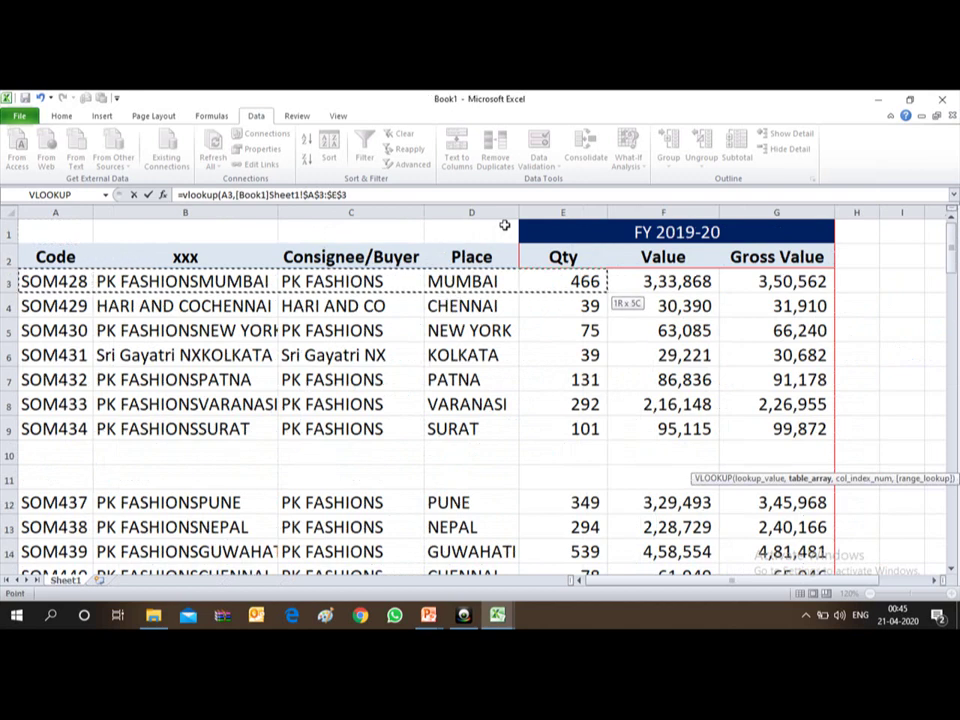
{"action": "key", "text": "shift+Right"}
{"action": "key", "text": "shift+Left"}
{"action": "key", "text": "shift+Down"}
{"action": "key", "text": "shift+Down"}
{"action": "key", "text": "shift+Down"}
{"action": "key", "text": "shift+Down"}
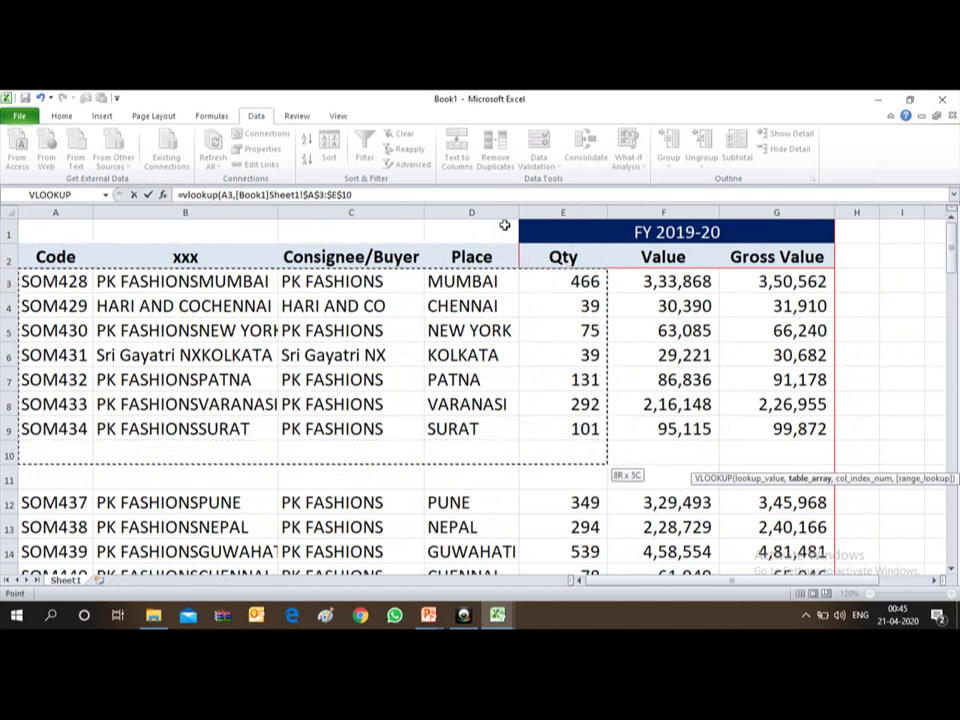
{"action": "key", "text": "shift+Down"}
{"action": "key", "text": "shift+Down"}
{"action": "key", "text": "shift+Down"}
{"action": "key", "text": "shift+Down"}
{"action": "key", "text": "shift+Down"}
{"action": "key", "text": "shift+Down"}
{"action": "key", "text": "shift+Down"}
{"action": "key", "text": "shift+Down"}
{"action": "key", "text": "shift+Down"}
{"action": "key", "text": "shift+Down"}
{"action": "key", "text": "shift+Down"}
{"action": "key", "text": "shift+Down"}
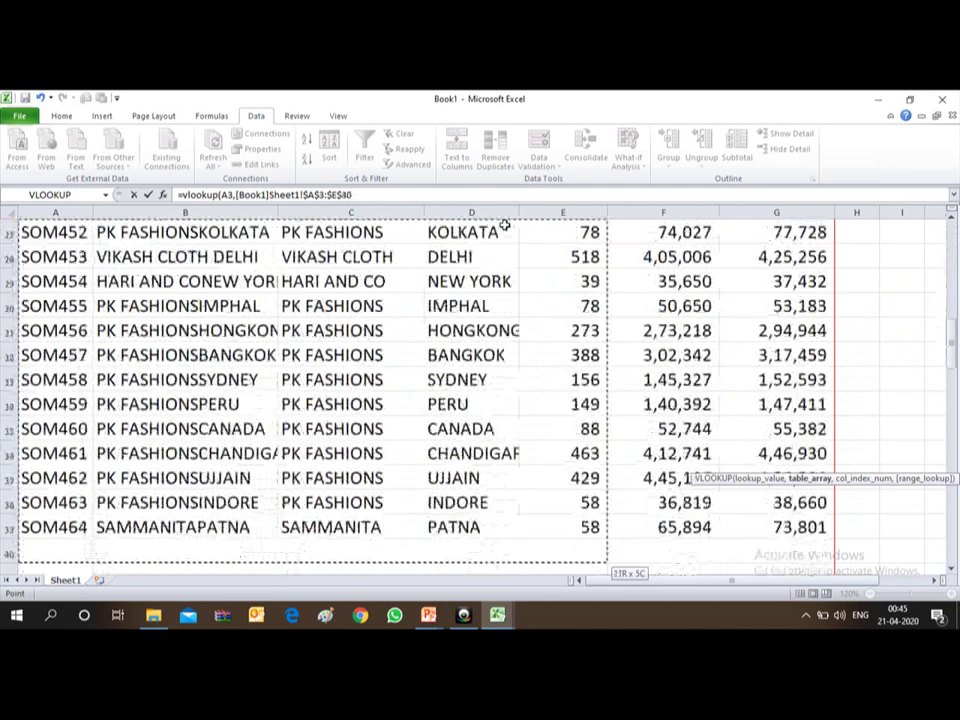
{"action": "key", "text": "shift+Down"}
{"action": "key", "text": "shift+Down"}
{"action": "key", "text": "shift+Down"}
{"action": "key", "text": "shift+Up"}
{"action": "key", "text": "shift+Up"}
{"action": "key", "text": "shift+Up"}
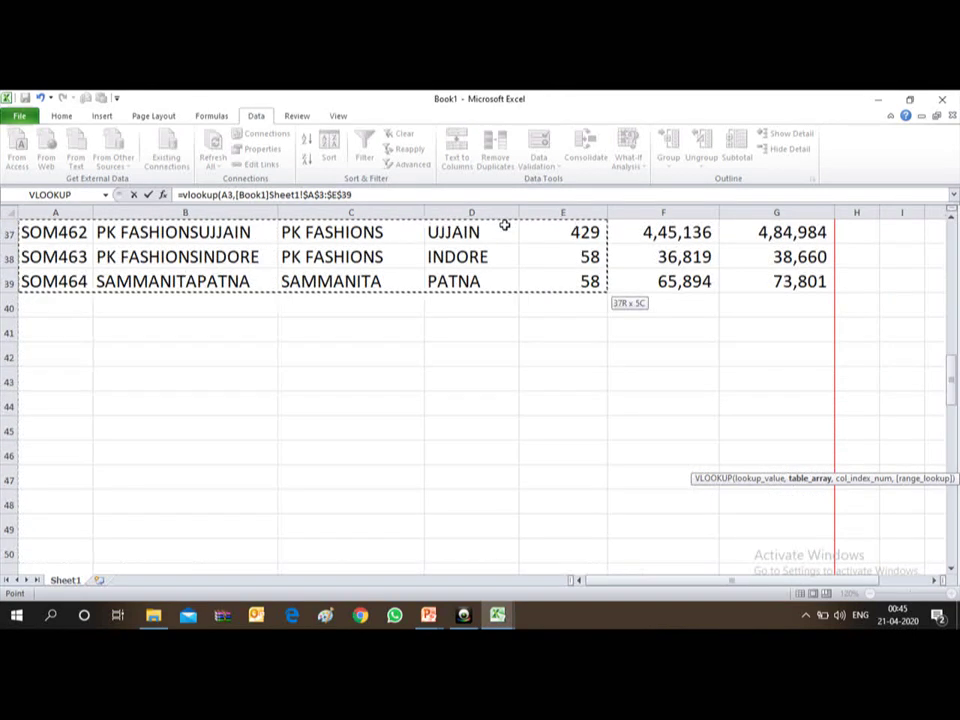
{"action": "type", "text": ",5,0"}
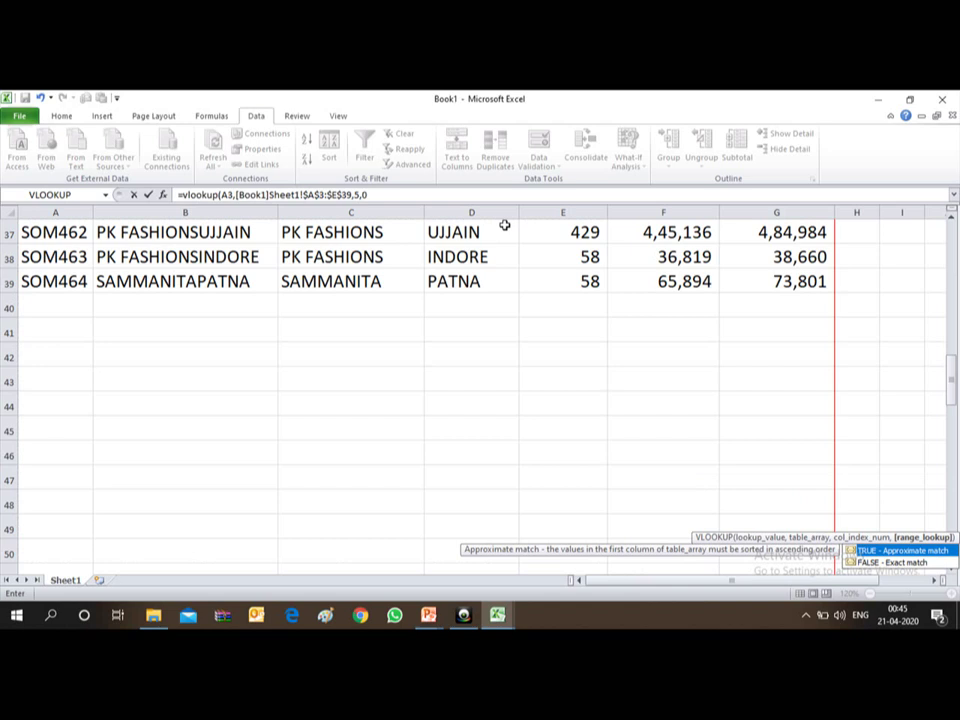
{"action": "key", "text": "Return"}
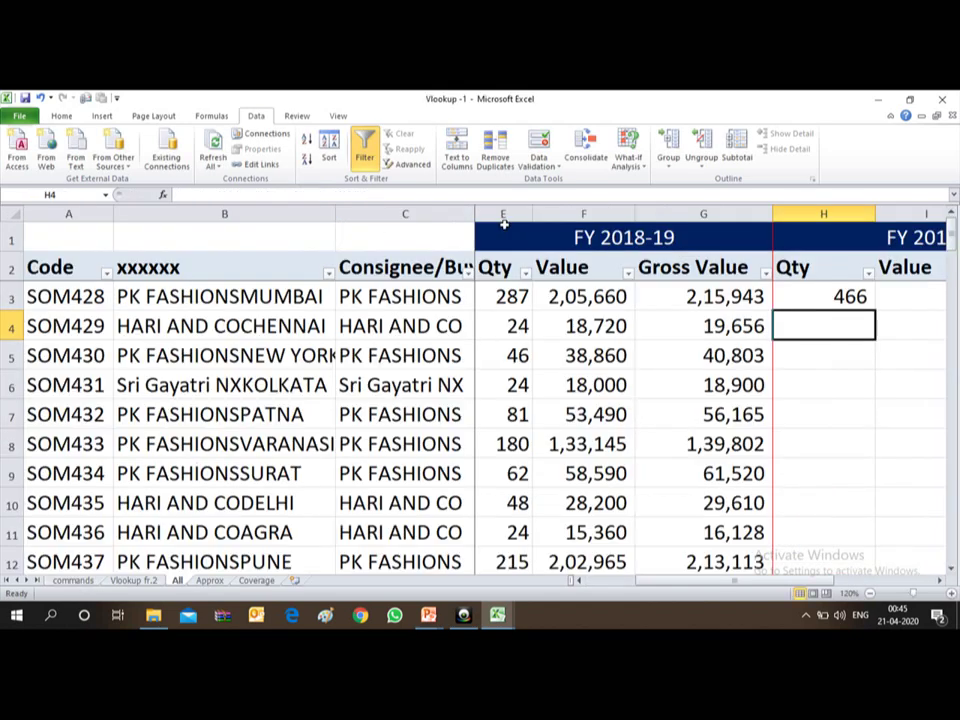
Copy the H3 VLOOKUP down the Qty column through H39
{"action": "key", "text": "Up"}
{"action": "key", "text": "ctrl+c"}
{"action": "key", "text": "Left"}
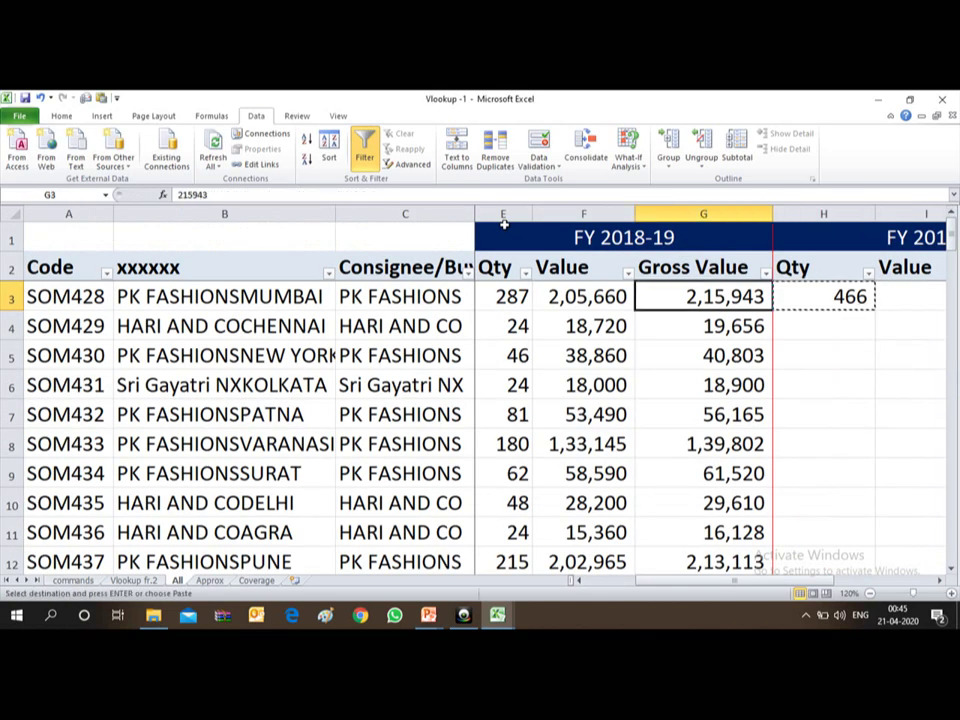
{"action": "key", "text": "ctrl+Down"}
{"action": "key", "text": "Up"}
{"action": "key", "text": "Up"}
{"action": "key", "text": "Right"}
{"action": "key", "text": "ctrl+shift+Up"}
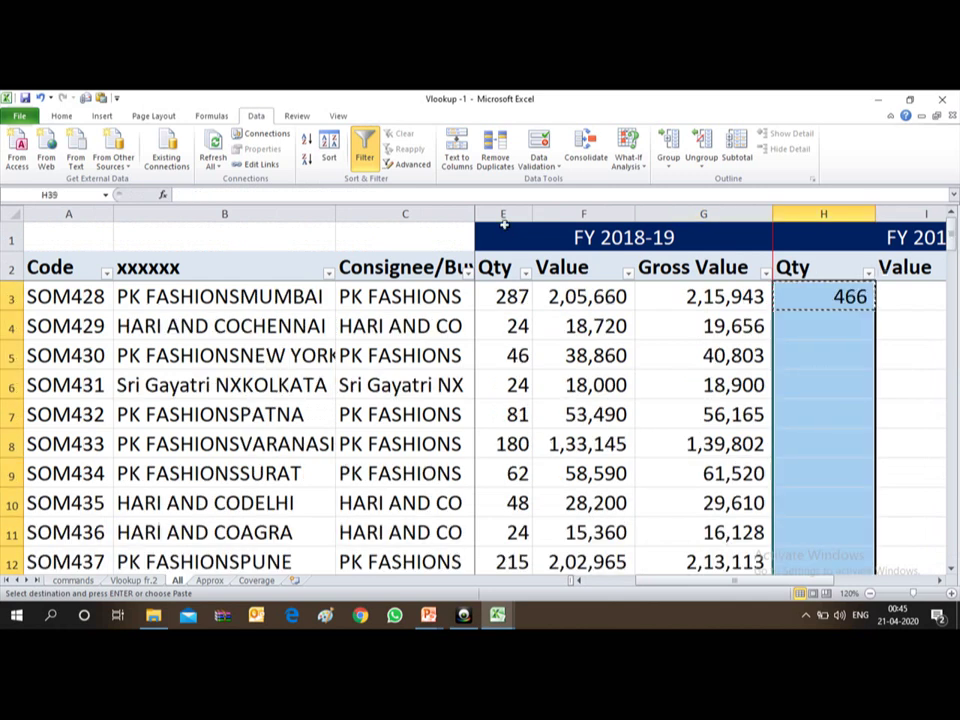
{"action": "key", "text": "Return"}
Review the lookup results against Value and Gross Value, then save the workbook
{"action": "key", "text": "Down"}
{"action": "key", "text": "Up"}
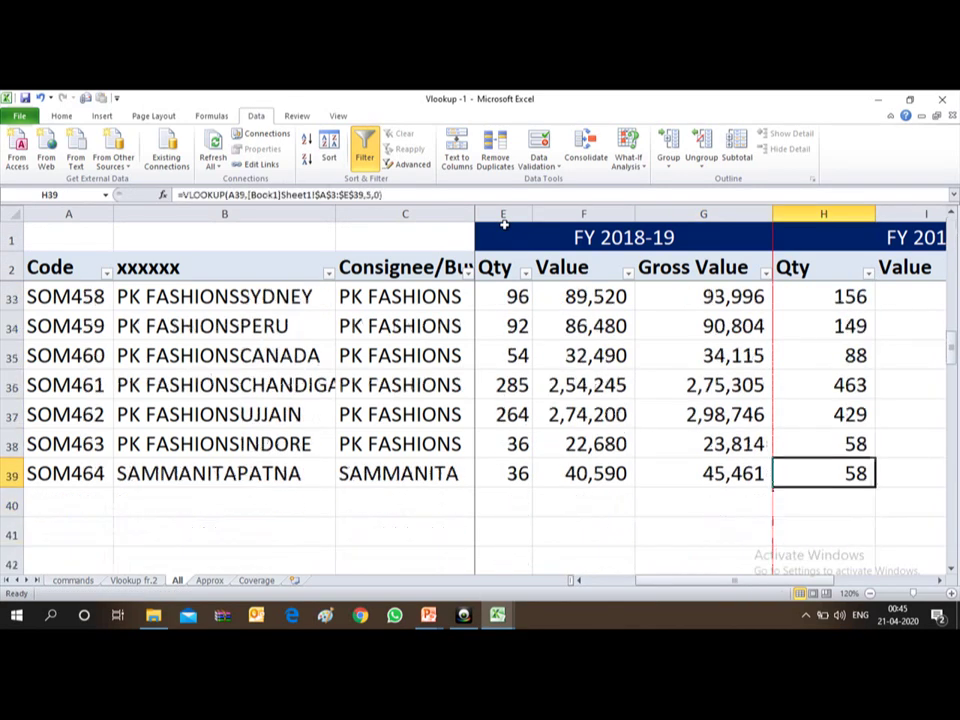
{"action": "key", "text": "Up"}
{"action": "key", "text": "Up"}
{"action": "key", "text": "Up"}
{"action": "key", "text": "Up"}
{"action": "key", "text": "Up"}
{"action": "key", "text": "Up"}
{"action": "key", "text": "Up"}
{"action": "key", "text": "Up"}
{"action": "key", "text": "Up"}
{"action": "key", "text": "Up"}
{"action": "key", "text": "Up"}
{"action": "key", "text": "Up"}
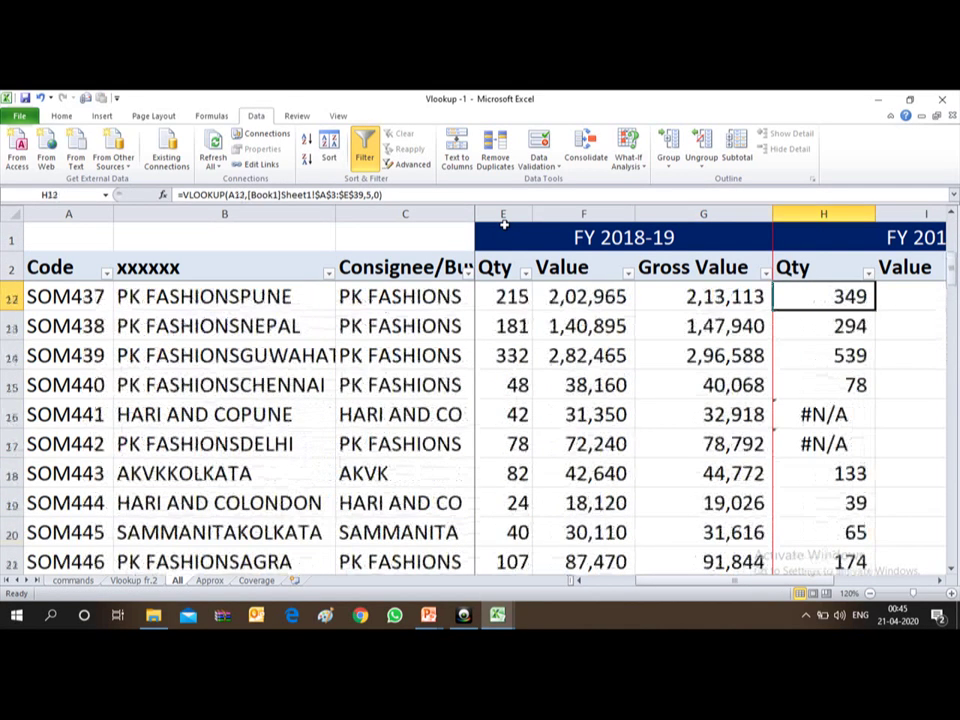
{"action": "key", "text": "Up"}
{"action": "key", "text": "Up"}
{"action": "key", "text": "Up"}
{"action": "key", "text": "Up"}
{"action": "key", "text": "Up"}
{"action": "key", "text": "Up"}
{"action": "key", "text": "Up"}
{"action": "key", "text": "Right"}
{"action": "key", "text": "Right"}
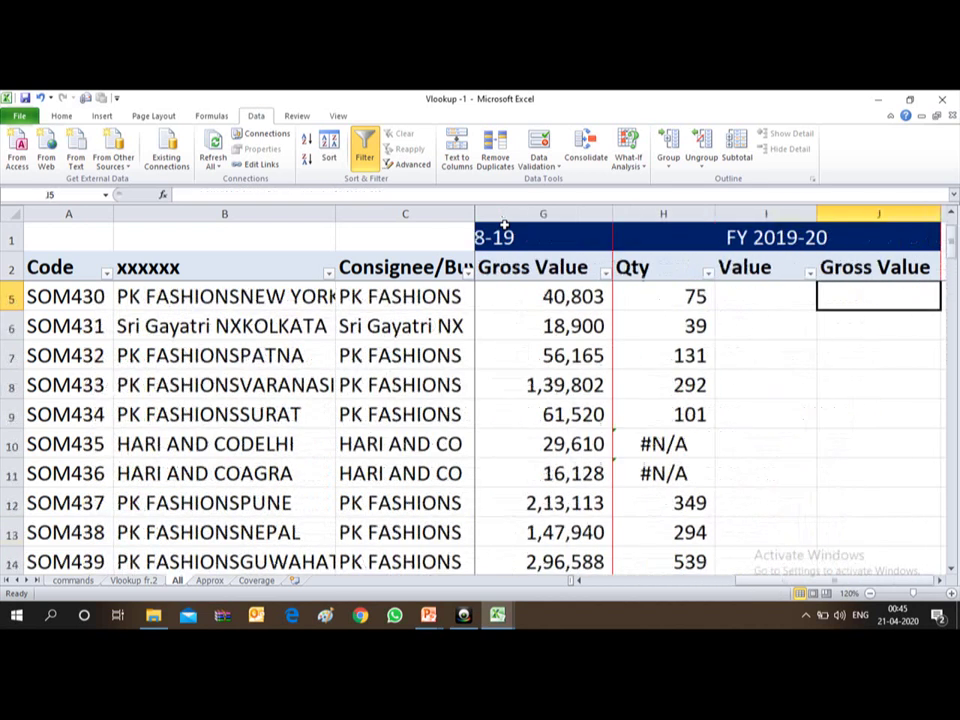
{"action": "key", "text": "Left"}
{"action": "key", "text": "Left"}
{"action": "key", "text": "Up"}
{"action": "key", "text": "Up"}
{"action": "key", "text": "Up"}
{"action": "key", "text": "Up"}
{"action": "key", "text": "Down"}
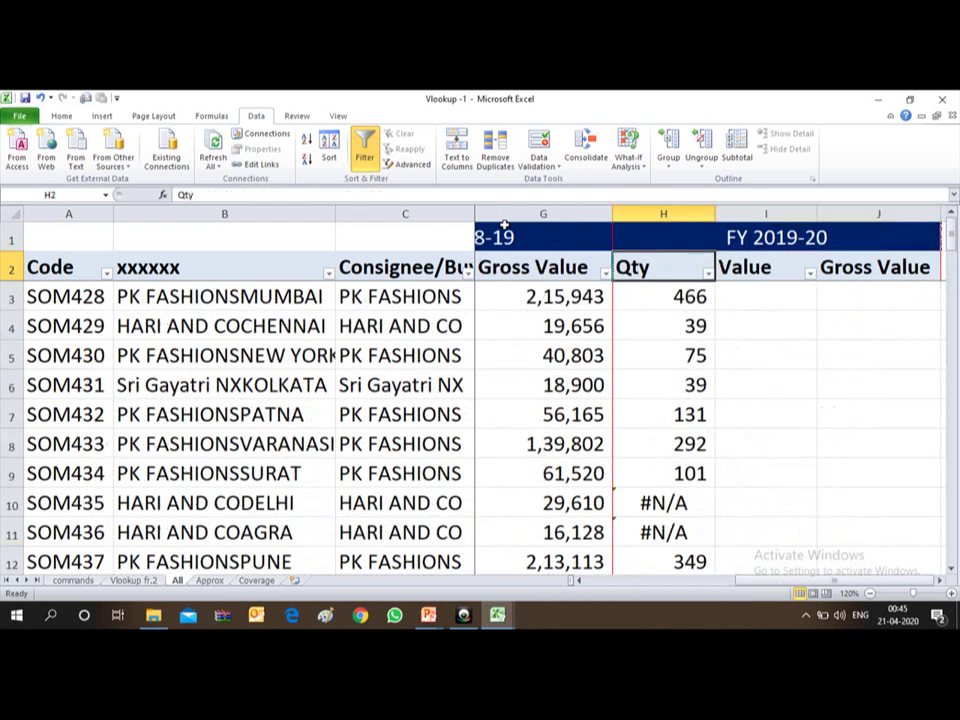
{"action": "key", "text": "Down"}
{"action": "key", "text": "ctrl+s"}
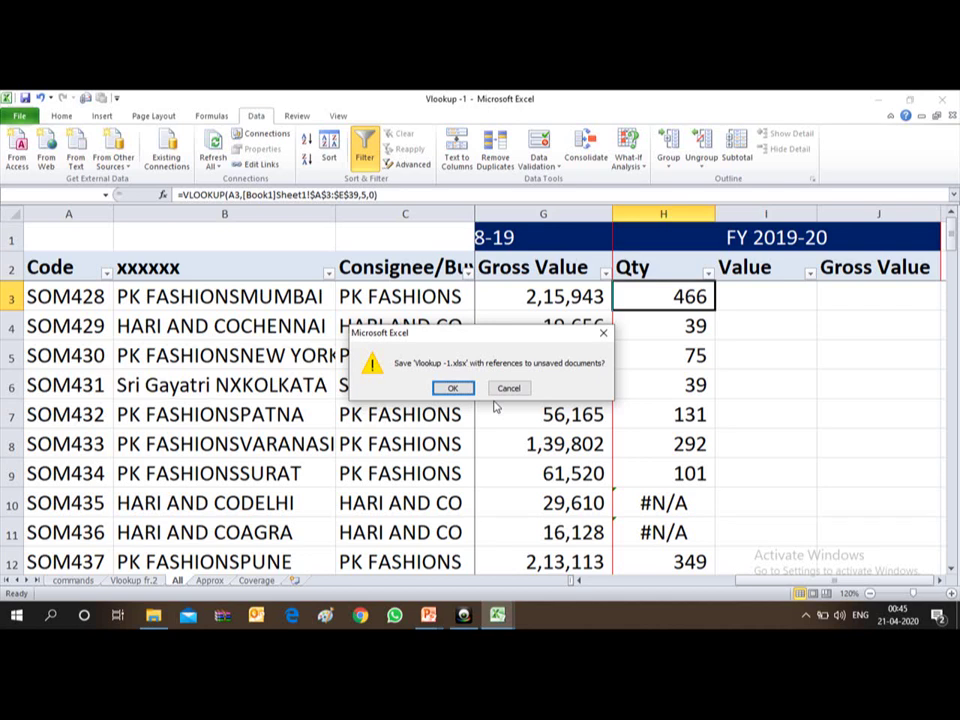
Accept the save warning and break the Book1 link, converting Qty formulas to values
{"action": "left_click", "coordinate": [452, 388]}
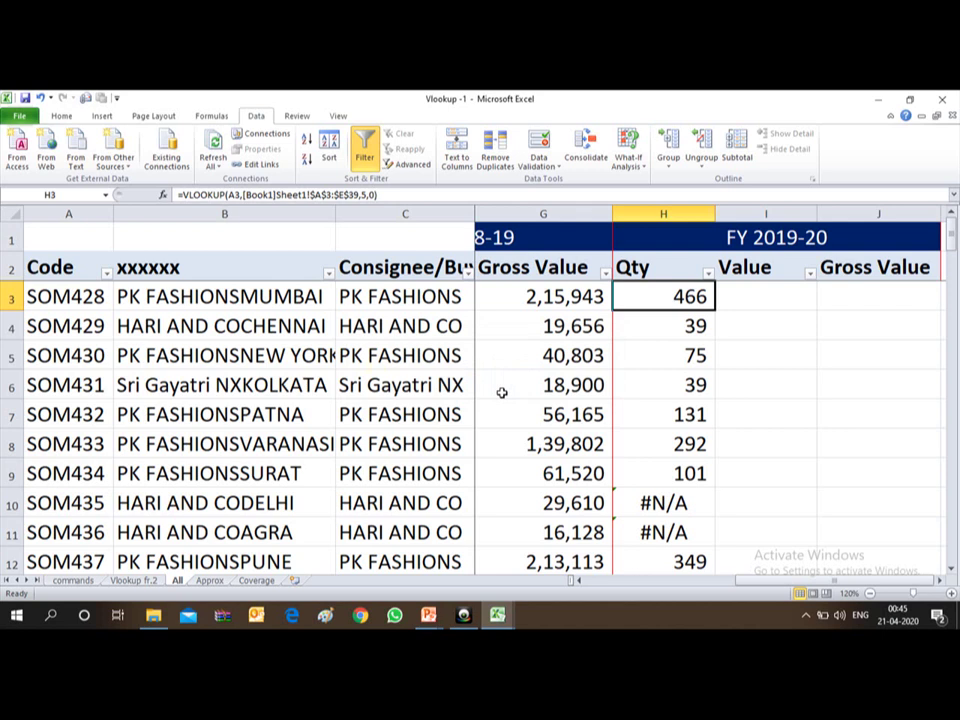
{"action": "key", "text": "alt"}
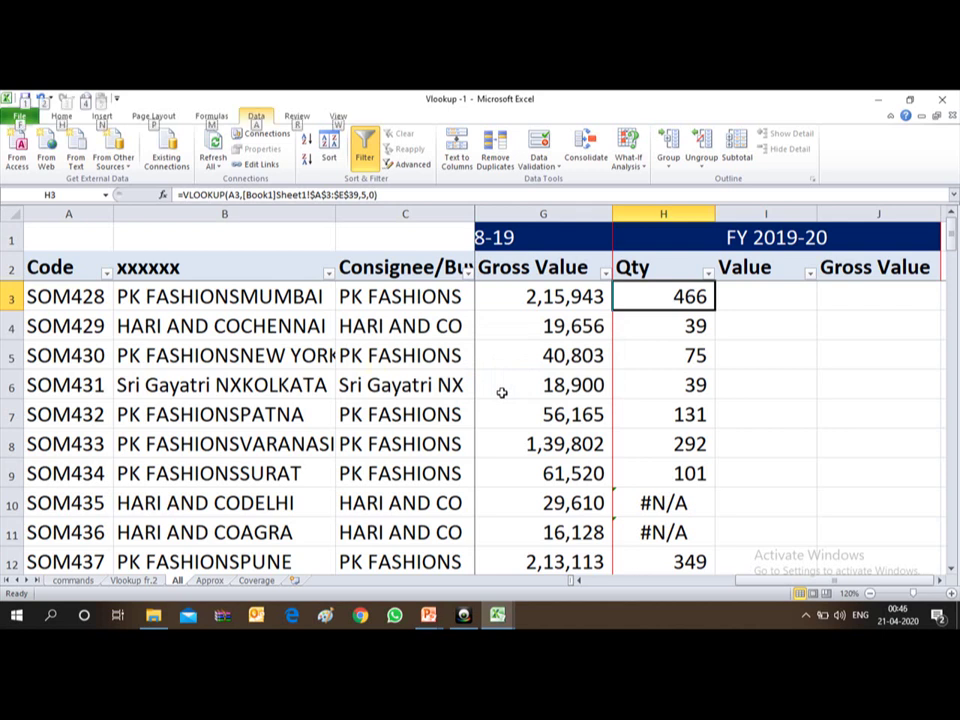
{"action": "key", "text": "a"}
{"action": "key", "text": "k"}
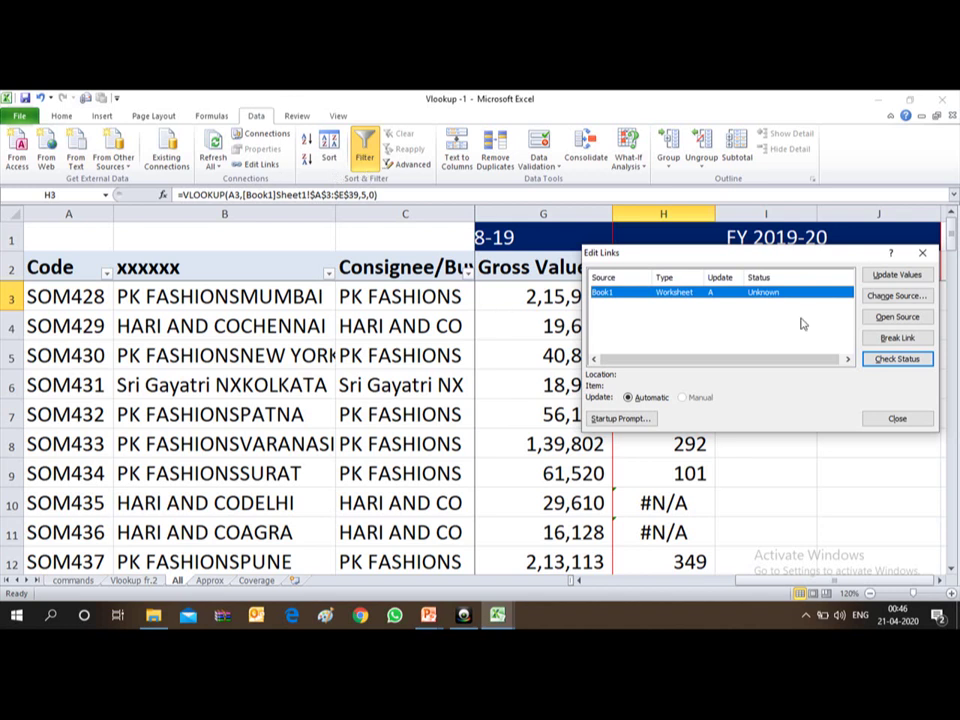
{"action": "left_click", "coordinate": [897, 338]}
{"action": "key", "text": "Return"}
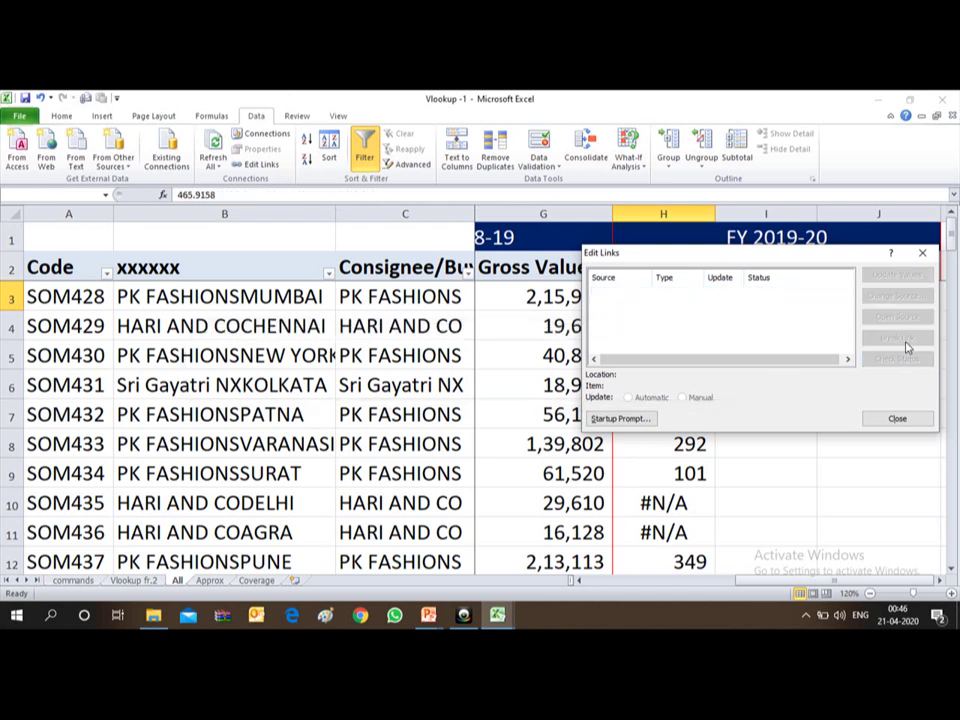
{"action": "key", "text": "Escape"}
{"action": "key", "text": "Down"}
{"action": "key", "text": "Down"}
{"action": "key", "text": "Down"}
{"action": "key", "text": "Down"}
{"action": "key", "text": "Down"}
{"action": "key", "text": "Down"}
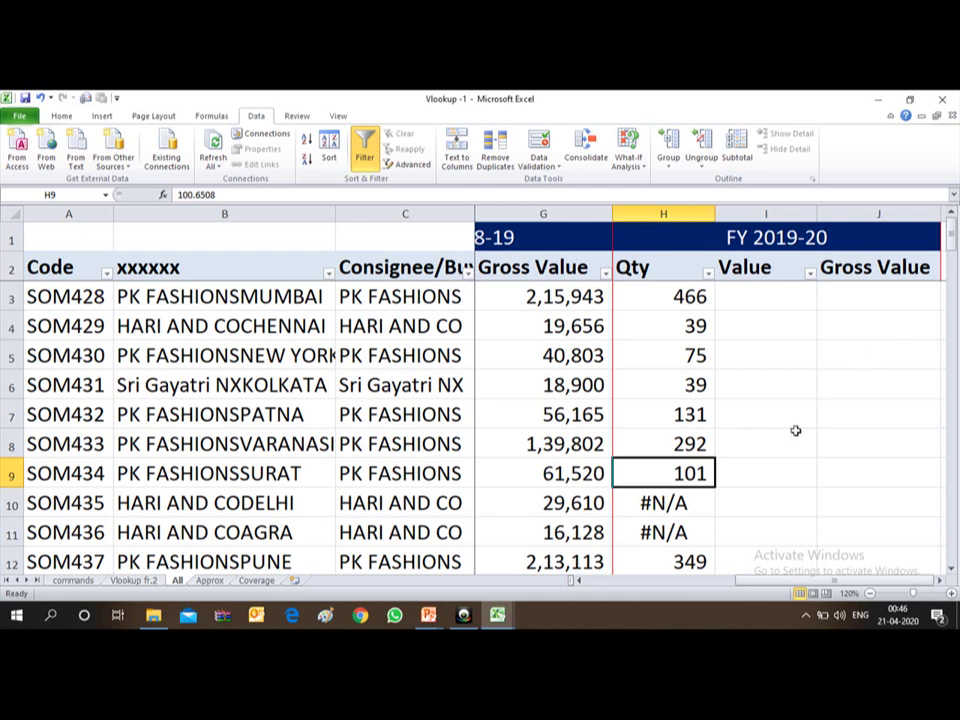
On the Coverage sheet, enter a Wingdings tick 'a' in B16 beside Vlookup from unsaved file
{"action": "left_click", "coordinate": [252, 581]}
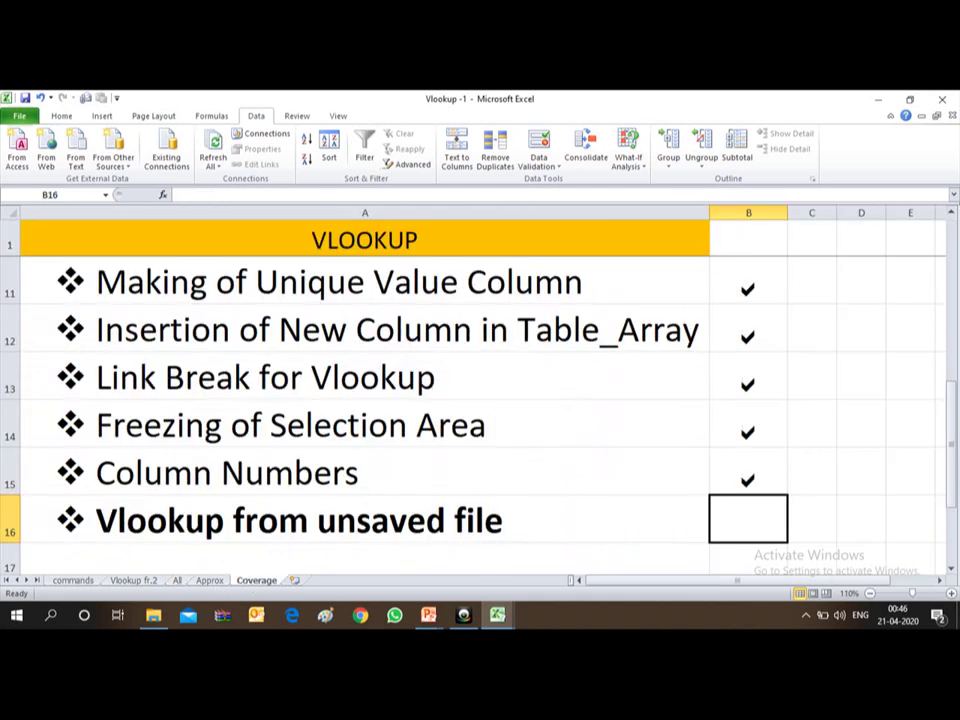
{"action": "type", "text": "a"}
{"action": "key", "text": "Return"}
Review the ticks down the checklist, then bring the Vlookup slide show back to the front
{"action": "key", "text": "Down"}
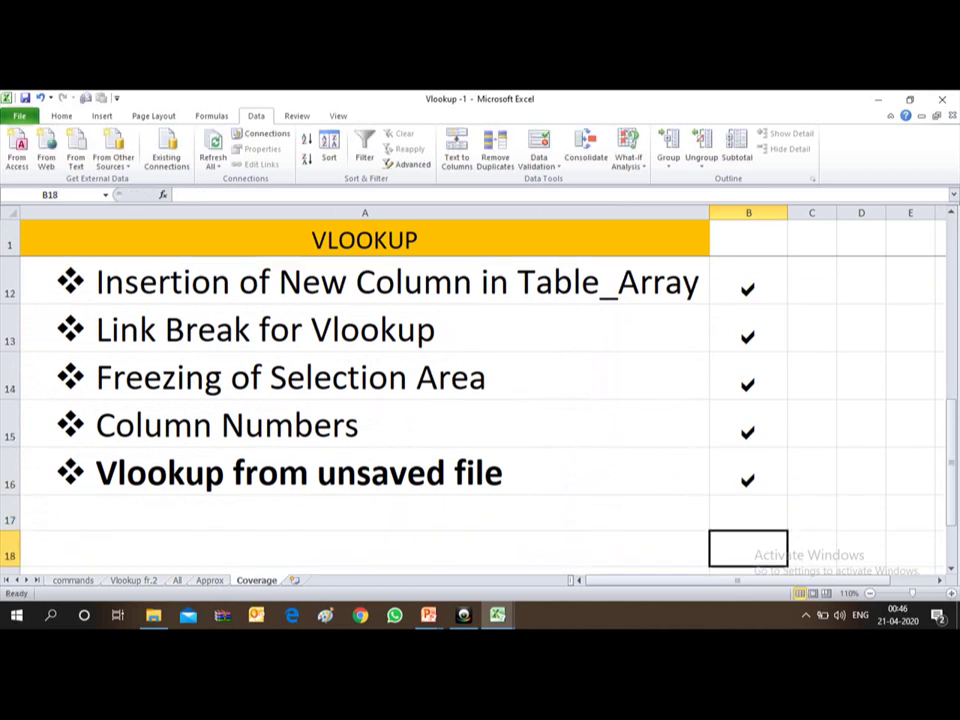
{"action": "key", "text": "Up"}
{"action": "key", "text": "Up"}
{"action": "key", "text": "Up"}
{"action": "key", "text": "Up"}
{"action": "key", "text": "Up"}
{"action": "key", "text": "Up"}
{"action": "key", "text": "Up"}
{"action": "key", "text": "Up"}
{"action": "key", "text": "Up"}
{"action": "key", "text": "Up"}
{"action": "key", "text": "Up"}
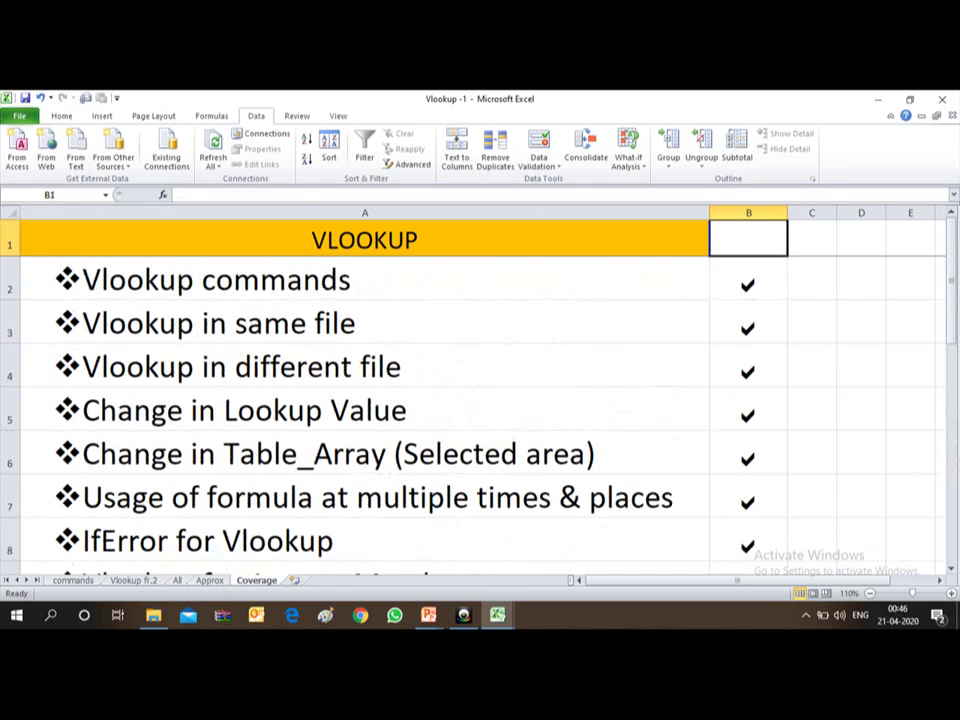
{"action": "key", "text": "Down"}
{"action": "key", "text": "Down"}
{"action": "key", "text": "Down"}
{"action": "key", "text": "Down"}
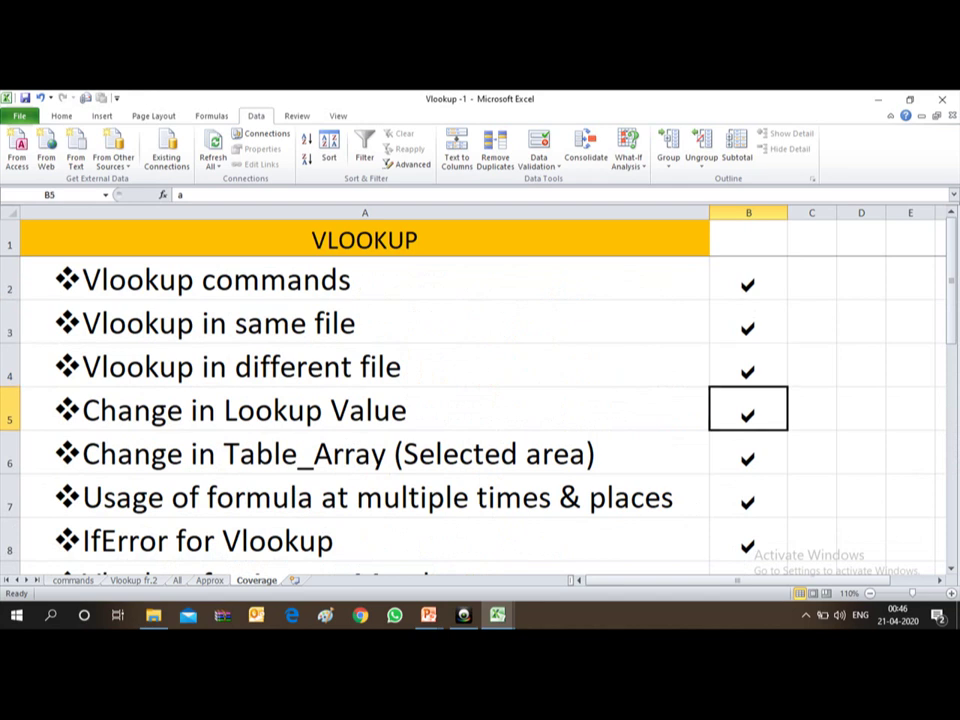
{"action": "key", "text": "Down"}
{"action": "key", "text": "Down"}
{"action": "key", "text": "Down"}
{"action": "key", "text": "Down"}
{"action": "key", "text": "Down"}
{"action": "key", "text": "Down"}
{"action": "key", "text": "Down"}
{"action": "key", "text": "Down"}
{"action": "key", "text": "Down"}
{"action": "key", "text": "Down"}
{"action": "key", "text": "Down"}
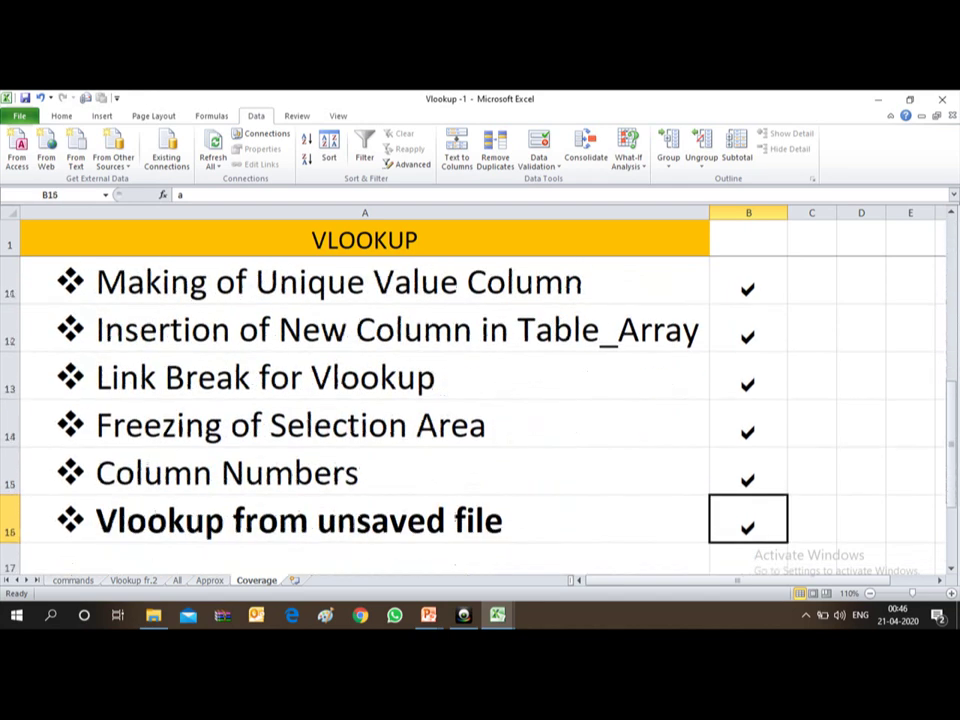
{"action": "key", "text": "Down"}
{"action": "key", "text": "Down"}
{"action": "left_click", "coordinate": [748, 424]}
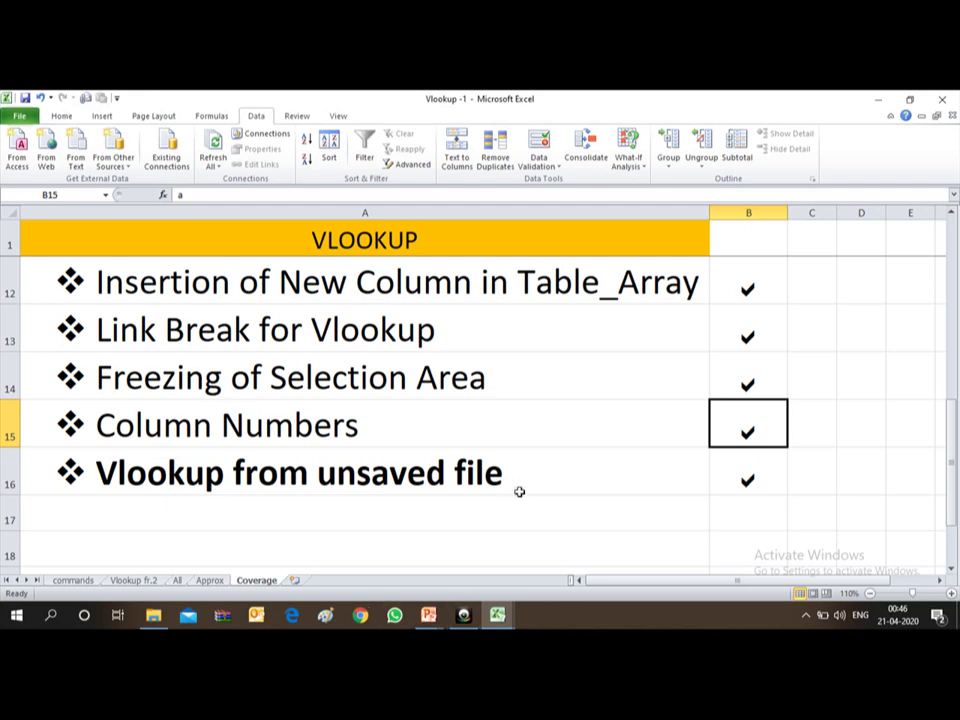
{"action": "mouse_move", "coordinate": [428, 615]}
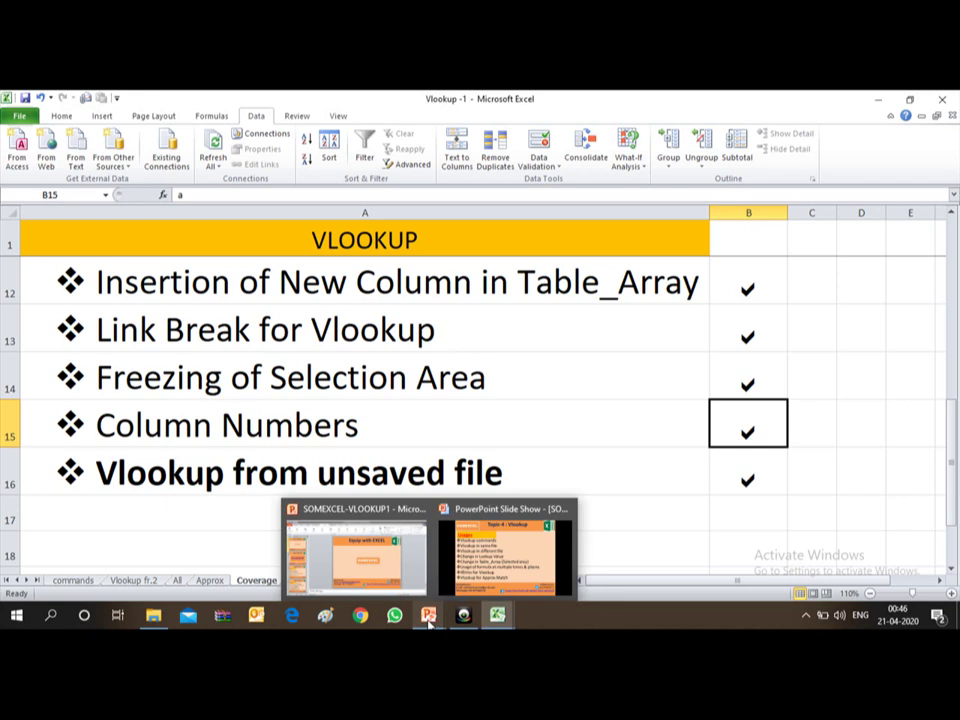
{"action": "left_click", "coordinate": [487, 566]}
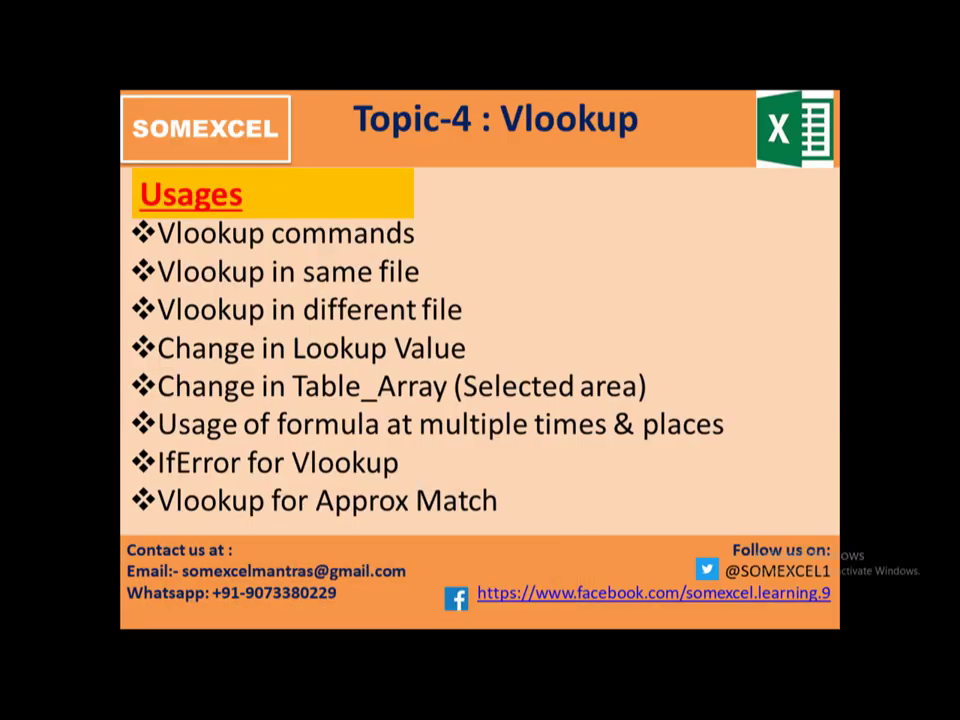
Advance the slide show to the closing 'Thank you for Watching' slide
{"action": "key", "text": "Right"}
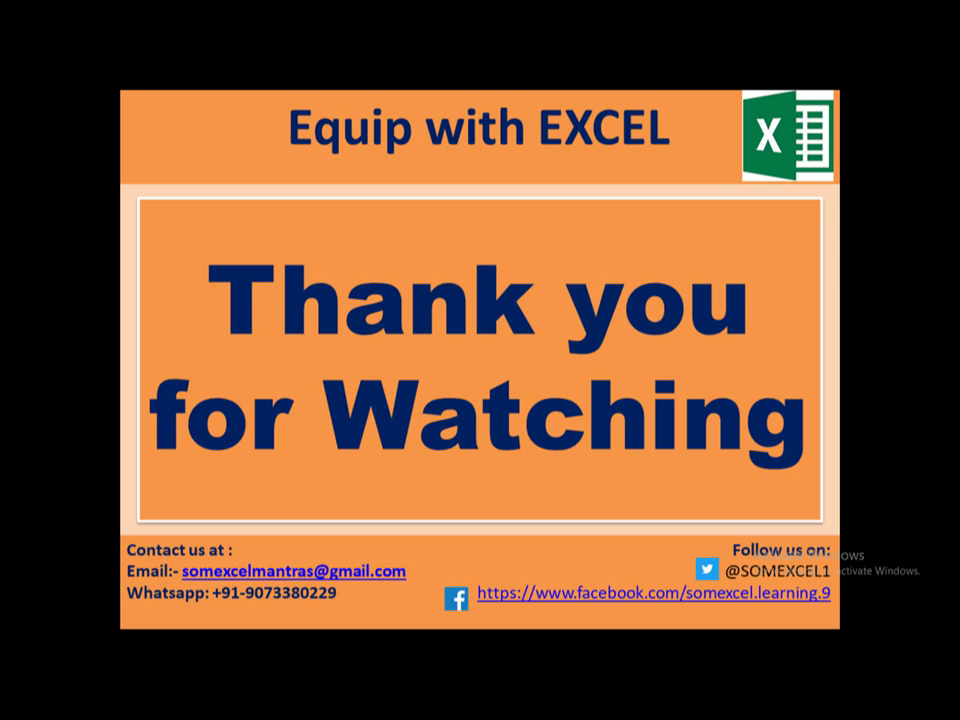
Bring up the YouCam Desktop Capture window, attempt to close it, and dismiss the stop-recording warning
{"action": "key", "text": "alt+Tab"}
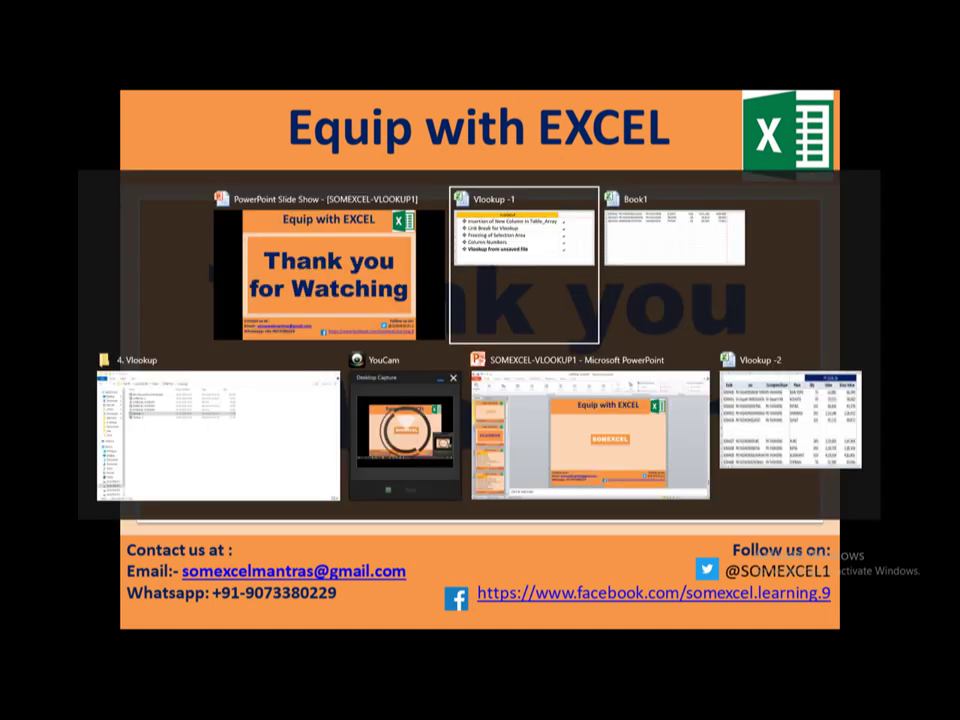
{"action": "key", "text": "alt+Tab"}
{"action": "key", "text": "alt+Tab"}
{"action": "key", "text": "alt+Tab"}
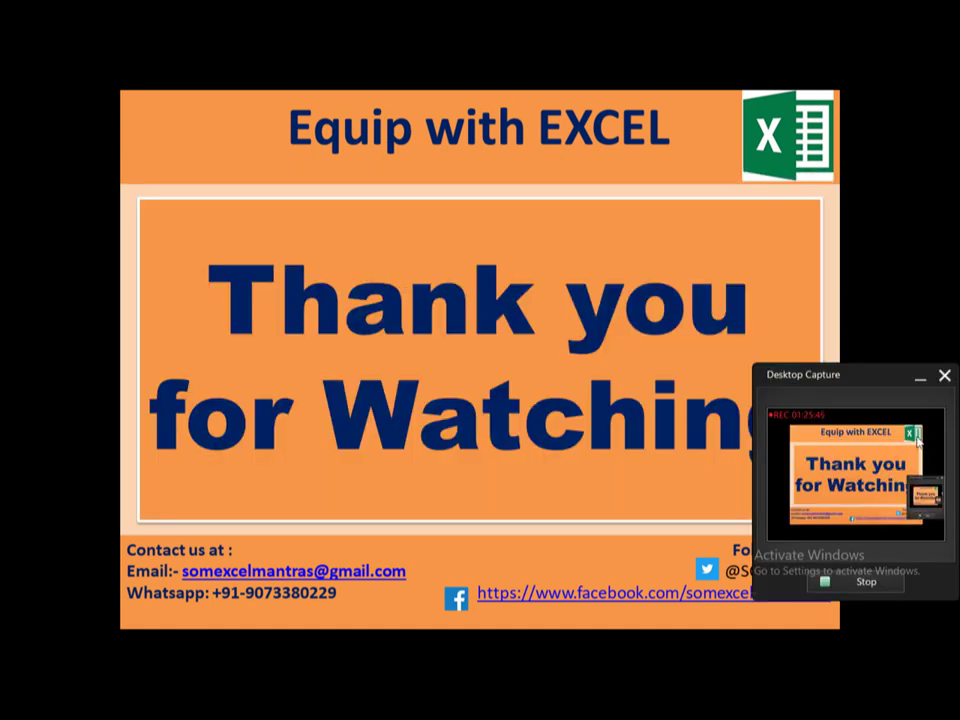
{"action": "left_click", "coordinate": [945, 377]}
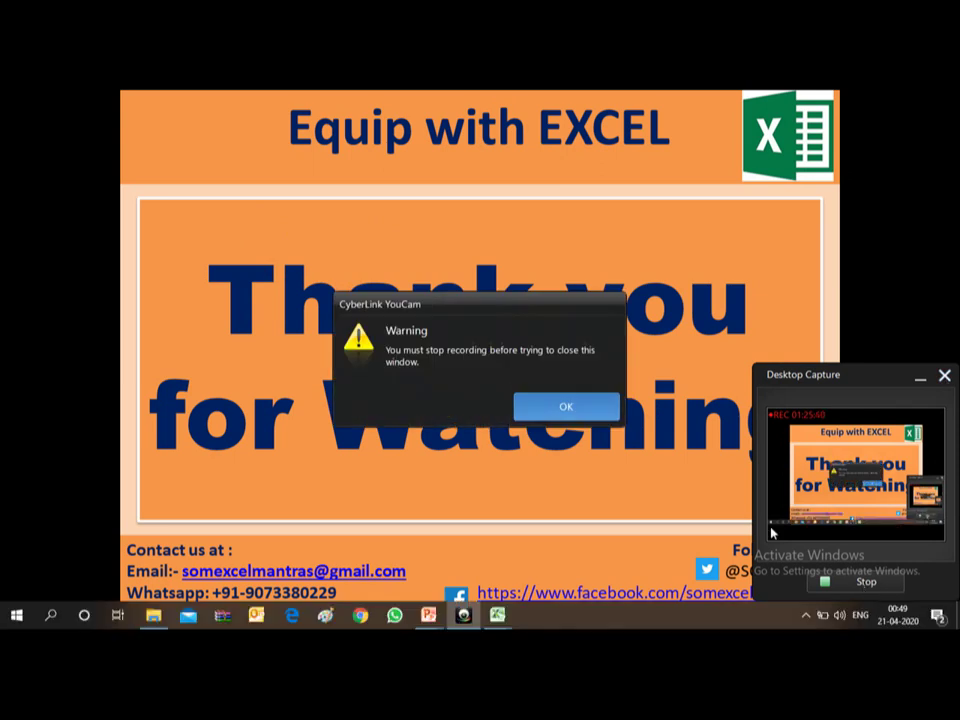
{"action": "left_click", "coordinate": [537, 407]}
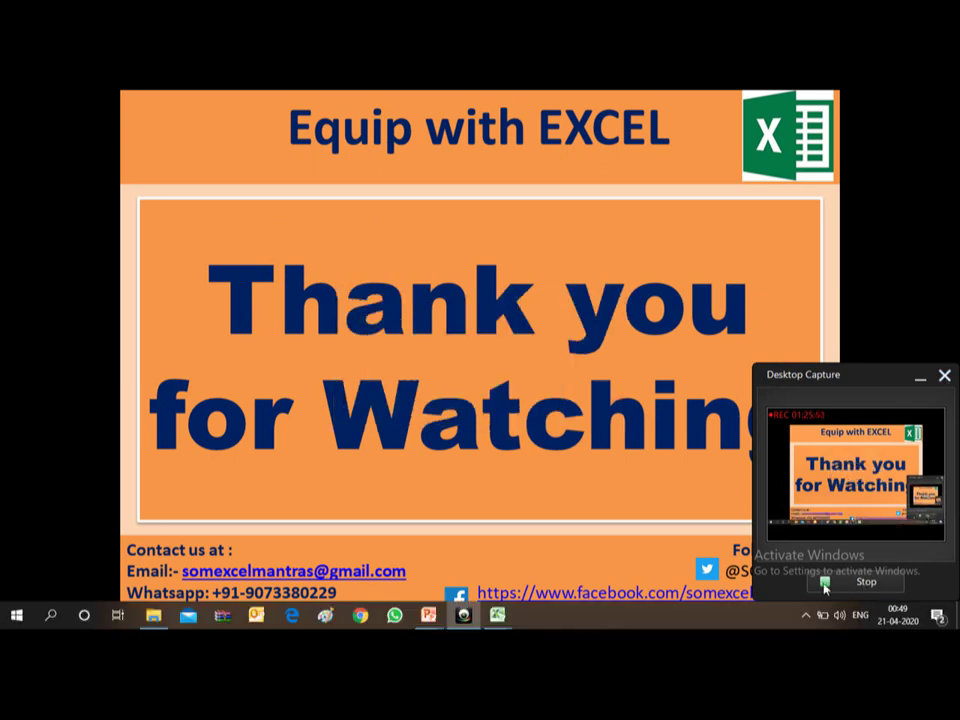